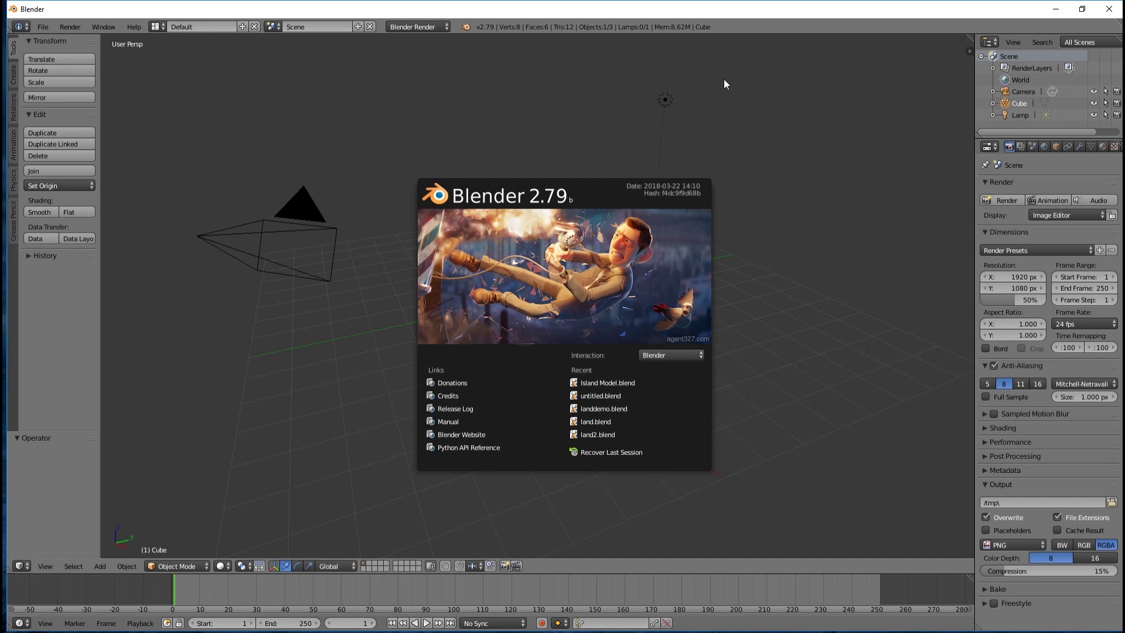
Step: Dismiss the splash screen and start the Screencast Keys display for the 3D view
{"action": "left_click", "coordinate": [802, 244]}
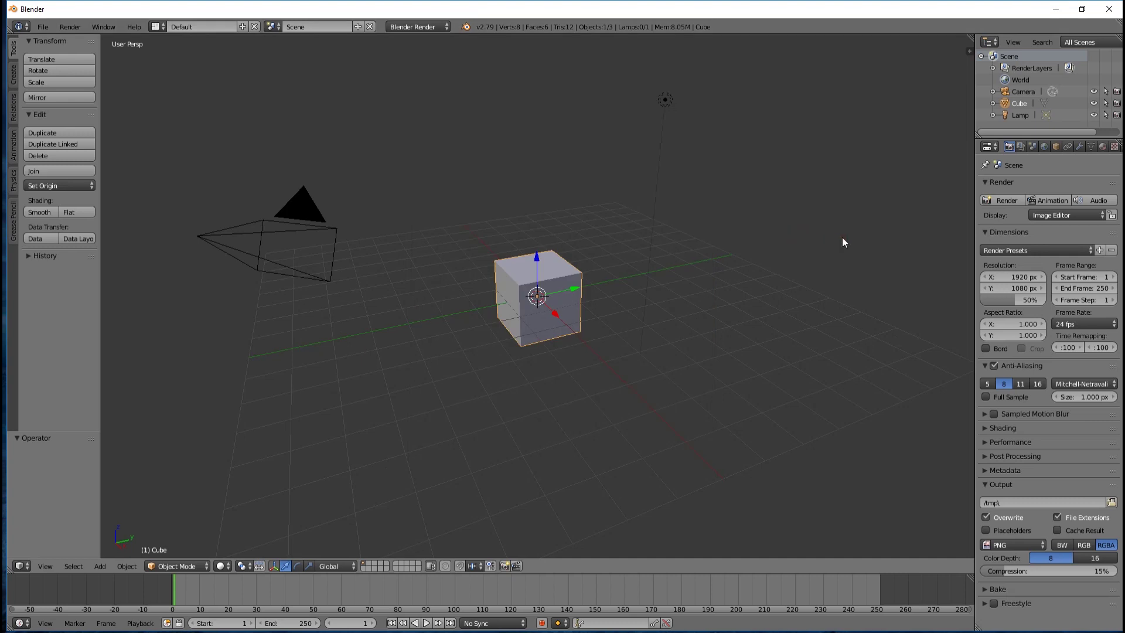
{"action": "key", "text": "n"}
{"action": "scroll", "coordinate": [944, 389], "scroll_direction": "down", "scroll_amount": 6}
{"action": "left_click", "coordinate": [923, 548]}
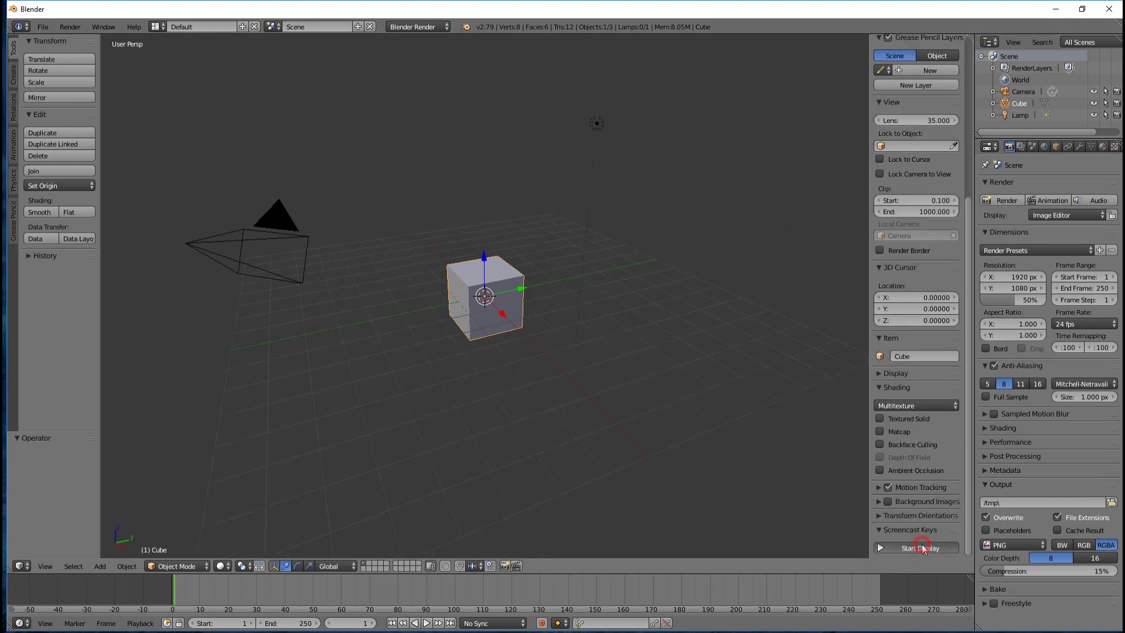
{"action": "key", "text": "n"}
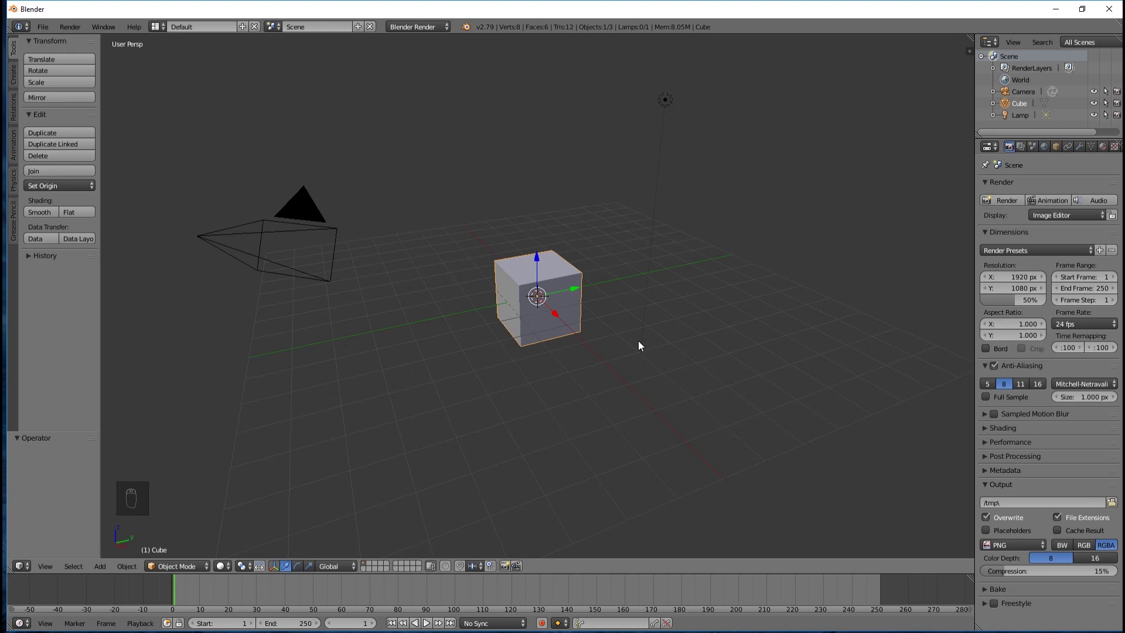
Step: Select the camera, the lamp and the cube one after another in the 3D view
{"action": "mouse_move", "coordinate": [643, 365]}
{"action": "middle_mouse_down"}
{"action": "mouse_move", "coordinate": [568, 397]}
{"action": "mouse_move", "coordinate": [460, 350]}
{"action": "mouse_move", "coordinate": [445, 306]}
{"action": "mouse_move", "coordinate": [497, 371]}
{"action": "mouse_move", "coordinate": [615, 387]}
{"action": "mouse_move", "coordinate": [726, 339]}
{"action": "mouse_move", "coordinate": [575, 316]}
{"action": "mouse_move", "coordinate": [409, 370]}
{"action": "mouse_move", "coordinate": [530, 421]}
{"action": "mouse_move", "coordinate": [648, 354]}
{"action": "mouse_move", "coordinate": [648, 366]}
{"action": "middle_mouse_up"}
{"action": "scroll", "coordinate": [647, 361], "scroll_direction": "down", "scroll_amount": 4}
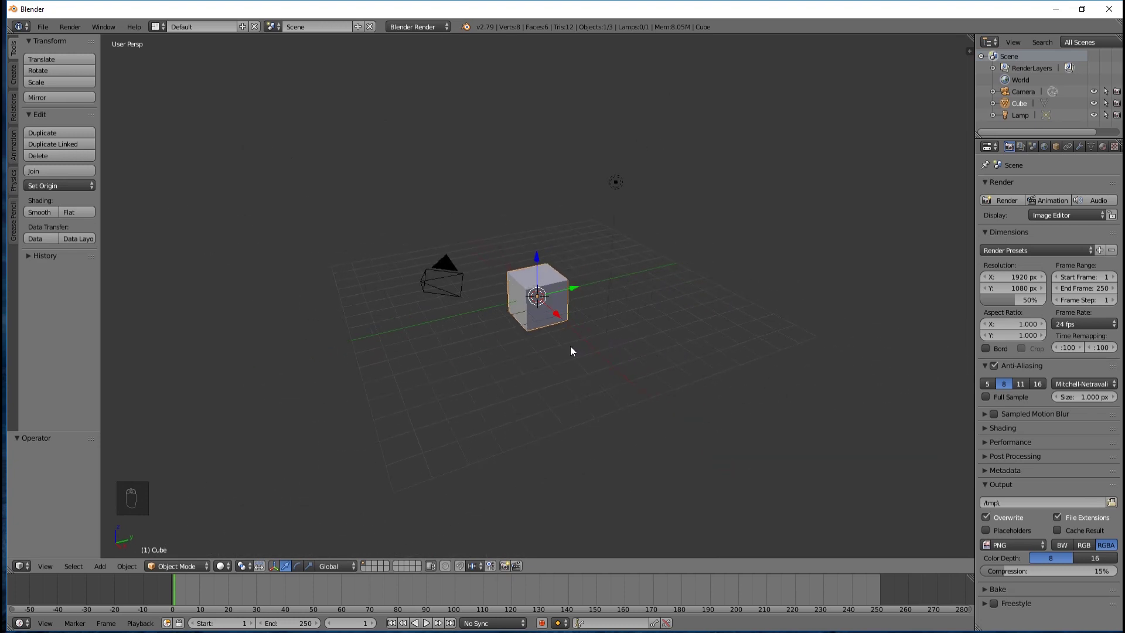
{"action": "right_click", "coordinate": [442, 269]}
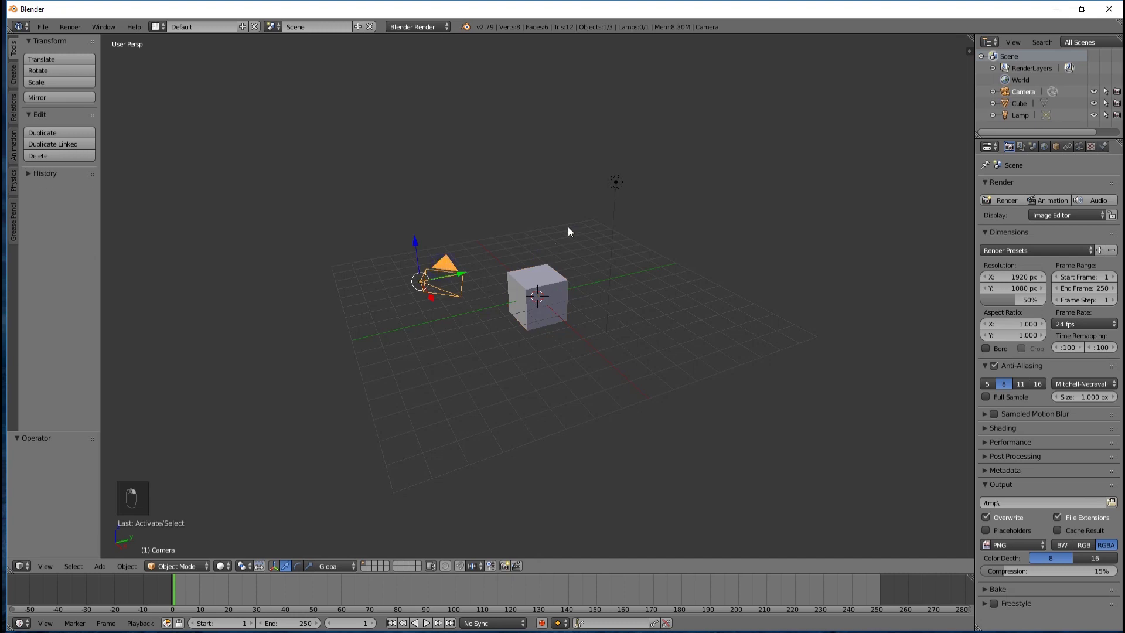
{"action": "right_click", "coordinate": [624, 184]}
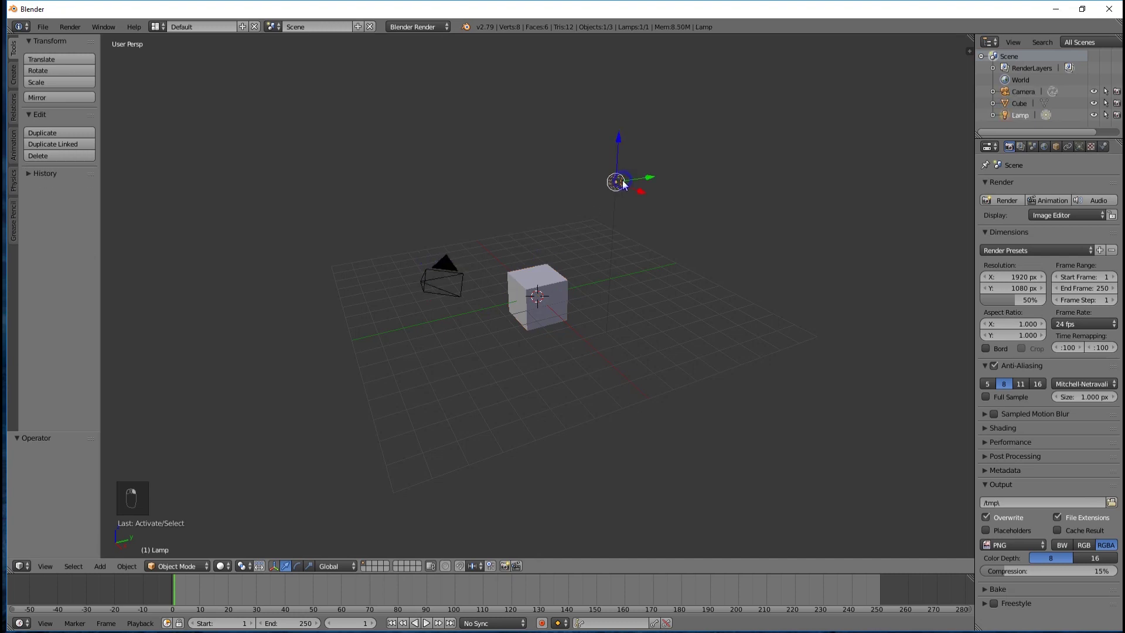
{"action": "right_click", "coordinate": [535, 286]}
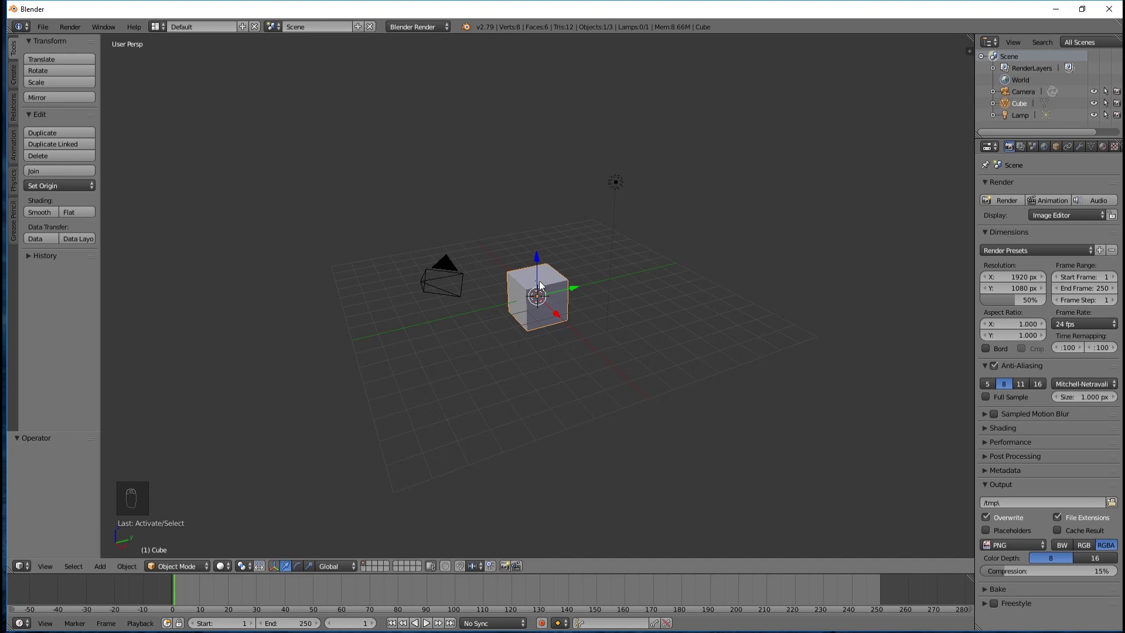
{"action": "scroll", "coordinate": [540, 286], "scroll_direction": "up", "scroll_amount": 2}
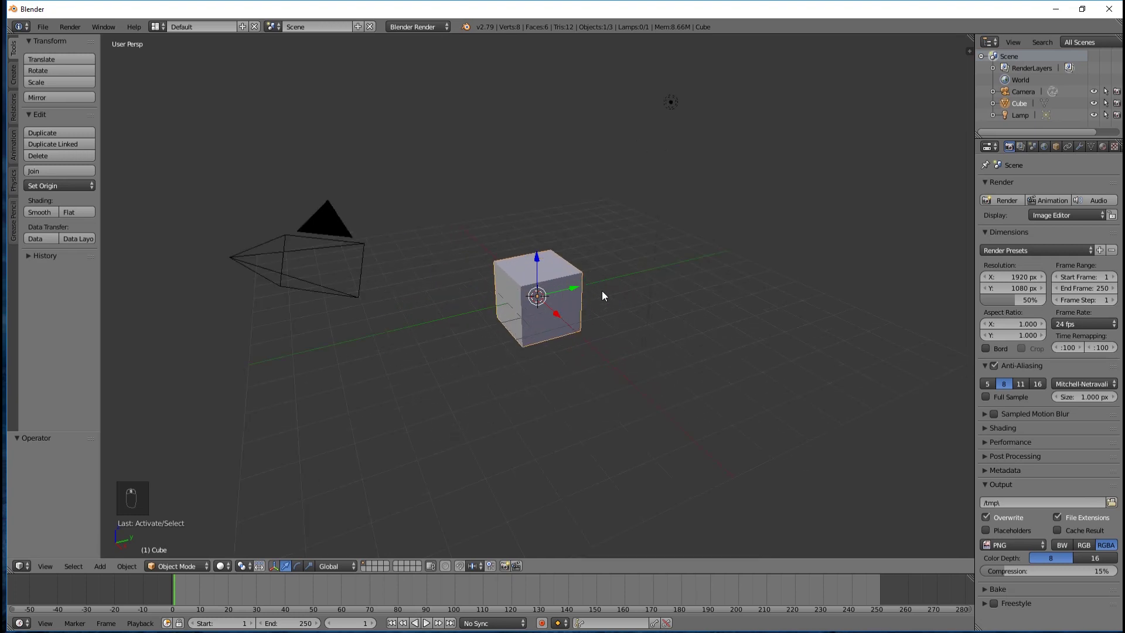
{"action": "scroll", "coordinate": [602, 290], "scroll_direction": "down", "scroll_amount": 2}
{"action": "scroll", "coordinate": [588, 293], "scroll_direction": "up", "scroll_amount": 2}
{"action": "scroll", "coordinate": [591, 296], "scroll_direction": "down", "scroll_amount": 2}
{"action": "mouse_move", "coordinate": [639, 314]}
{"action": "middle_mouse_down"}
{"action": "mouse_move", "coordinate": [536, 319]}
{"action": "mouse_move", "coordinate": [516, 287]}
{"action": "mouse_move", "coordinate": [614, 323]}
{"action": "mouse_move", "coordinate": [648, 319]}
{"action": "mouse_move", "coordinate": [615, 326]}
{"action": "mouse_move", "coordinate": [635, 311]}
{"action": "middle_mouse_up"}
{"action": "scroll", "coordinate": [614, 319], "scroll_direction": "up", "scroll_amount": 1}
{"action": "scroll", "coordinate": [615, 315], "scroll_direction": "up", "scroll_amount": 1}
{"action": "scroll", "coordinate": [634, 314], "scroll_direction": "up", "scroll_amount": 1}
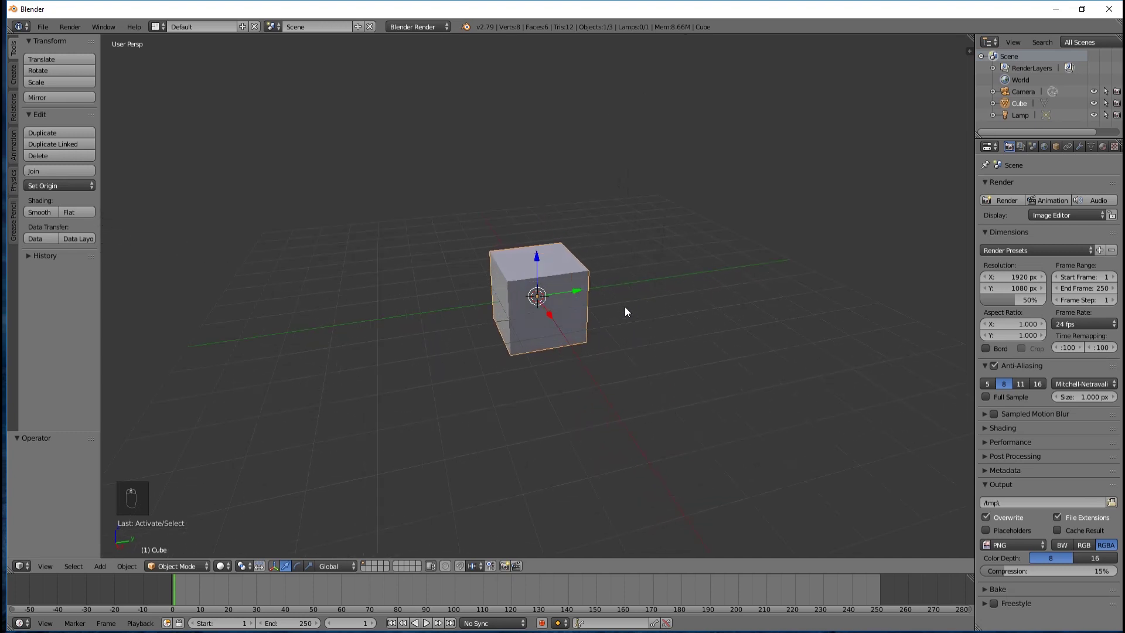
{"action": "scroll", "coordinate": [620, 310], "scroll_direction": "down", "scroll_amount": 2}
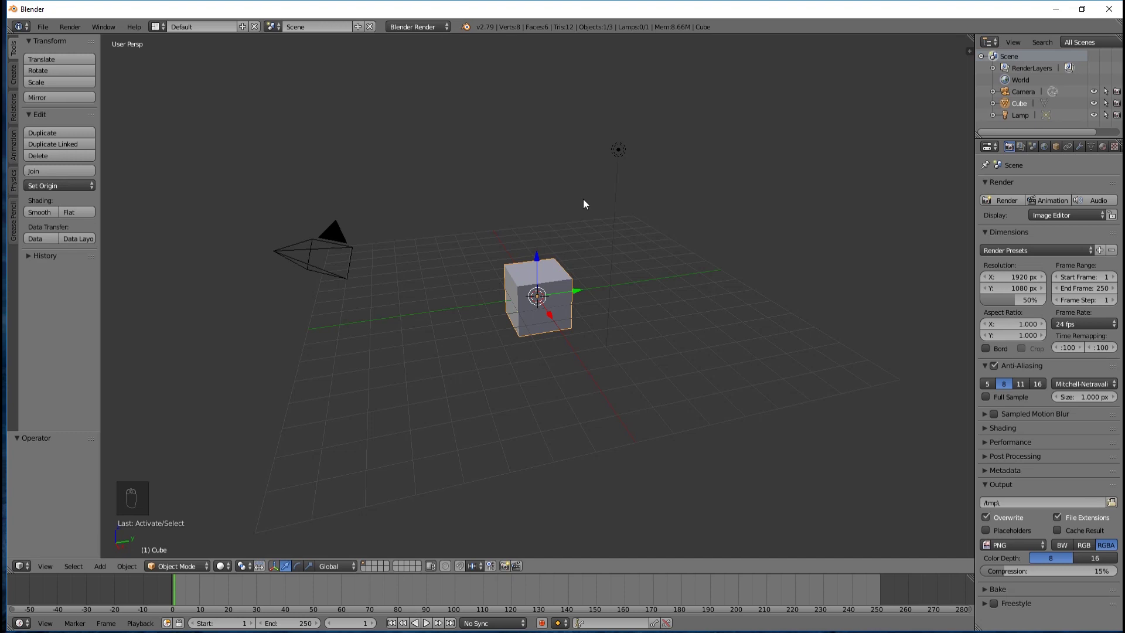
Step: Delete the default cube and add a mesh plane at the scene origin
{"action": "key", "text": "Delete"}
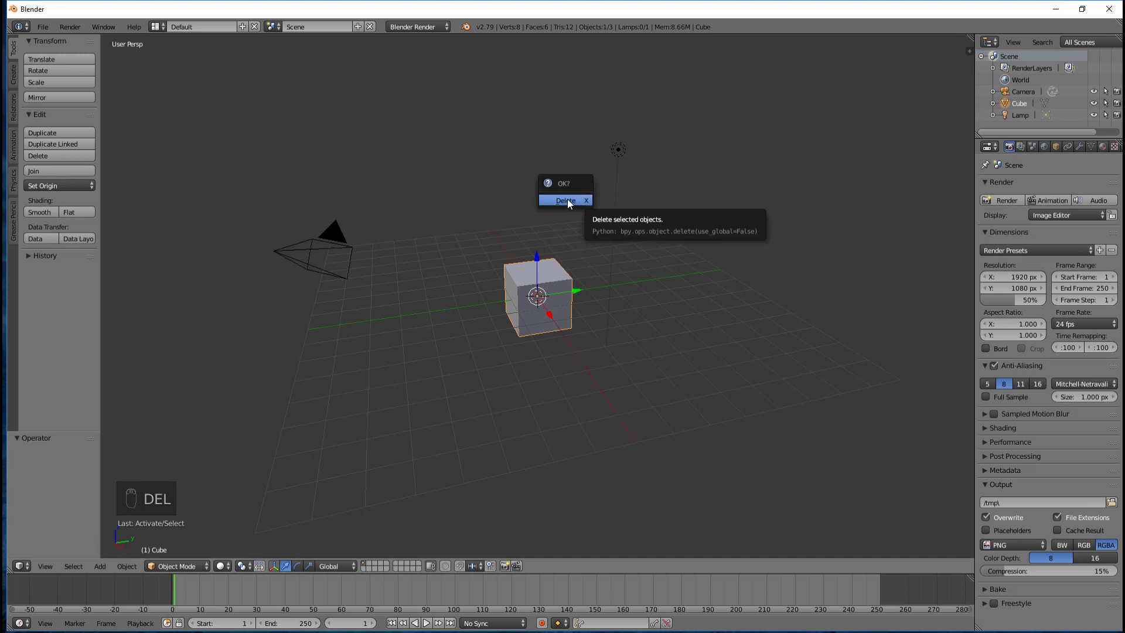
{"action": "left_click", "coordinate": [556, 200]}
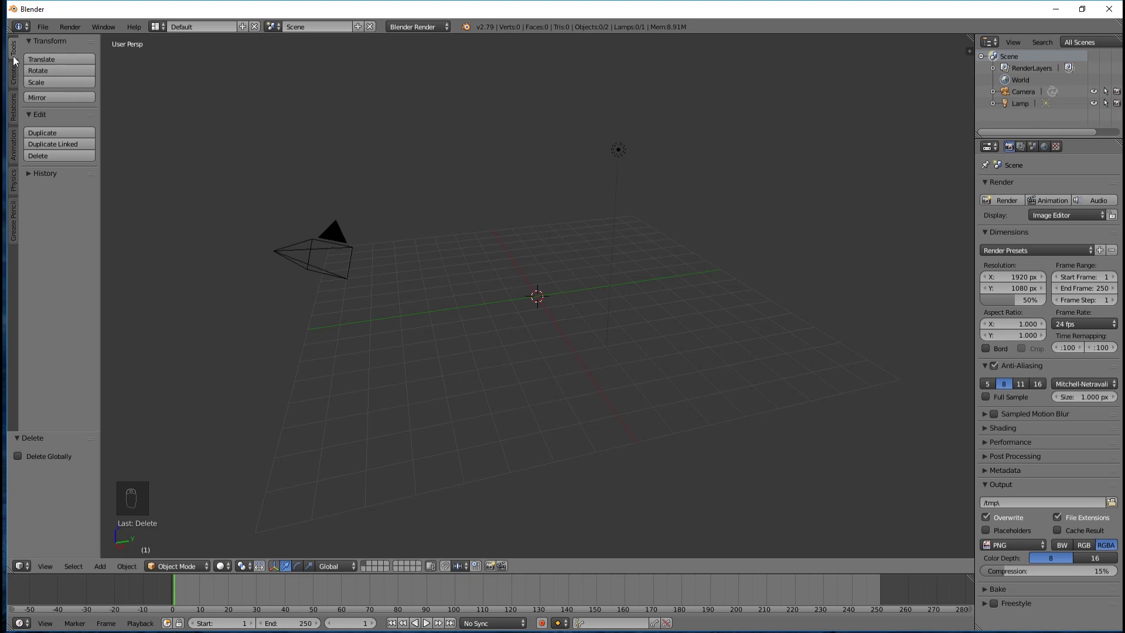
{"action": "left_click", "coordinate": [15, 75]}
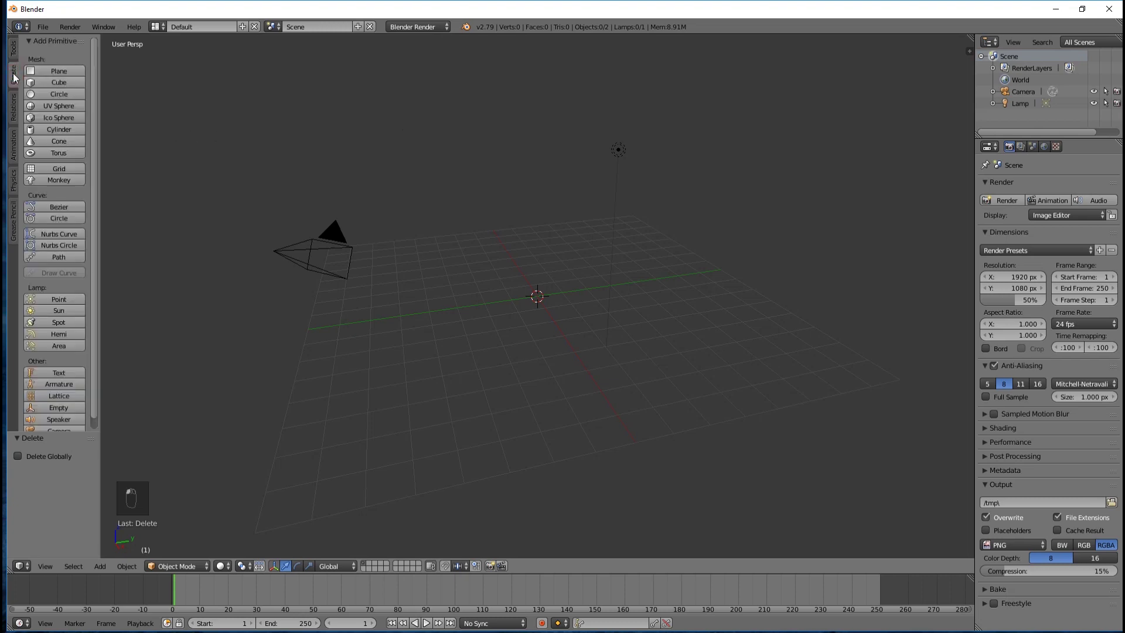
{"action": "left_click", "coordinate": [60, 70]}
Step: Scale the plane up uniformly by about 7.97 and raise it about 0.175 along the Z axis
{"action": "middle_click_drag", "start_coordinate": [360, 225], "coordinate": [497, 253]}
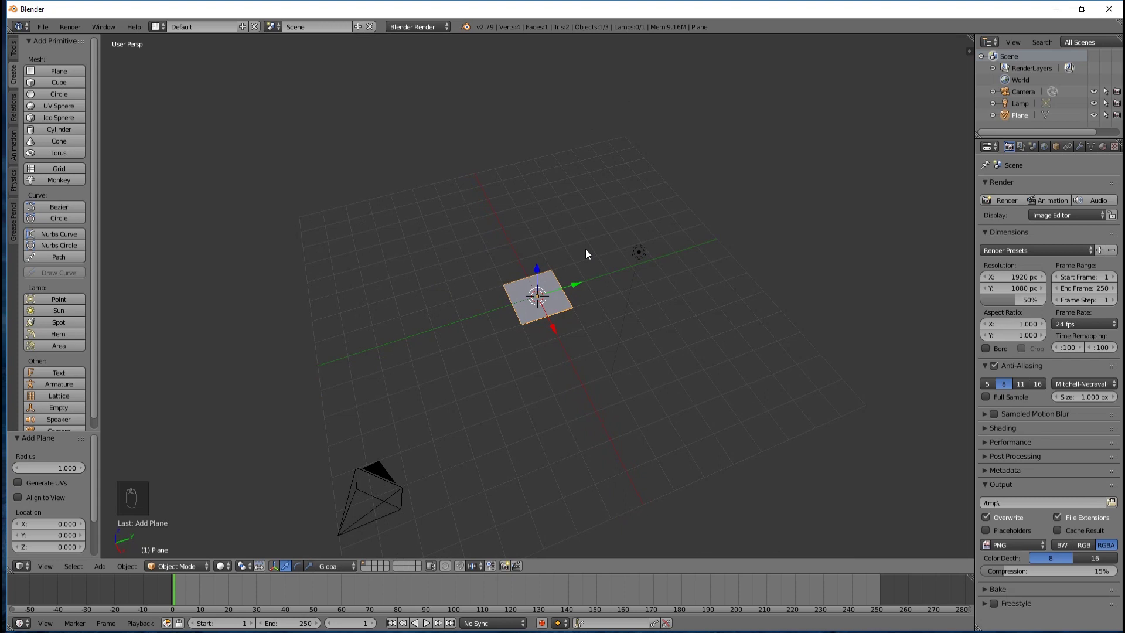
{"action": "key", "text": "s"}
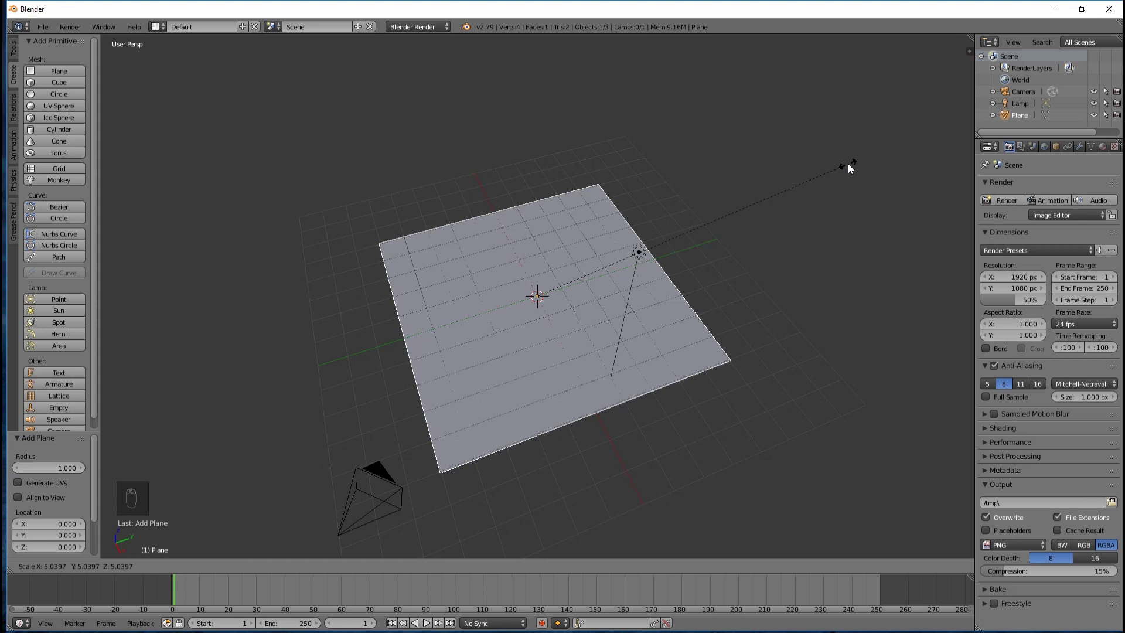
{"action": "left_click", "coordinate": [170, 121]}
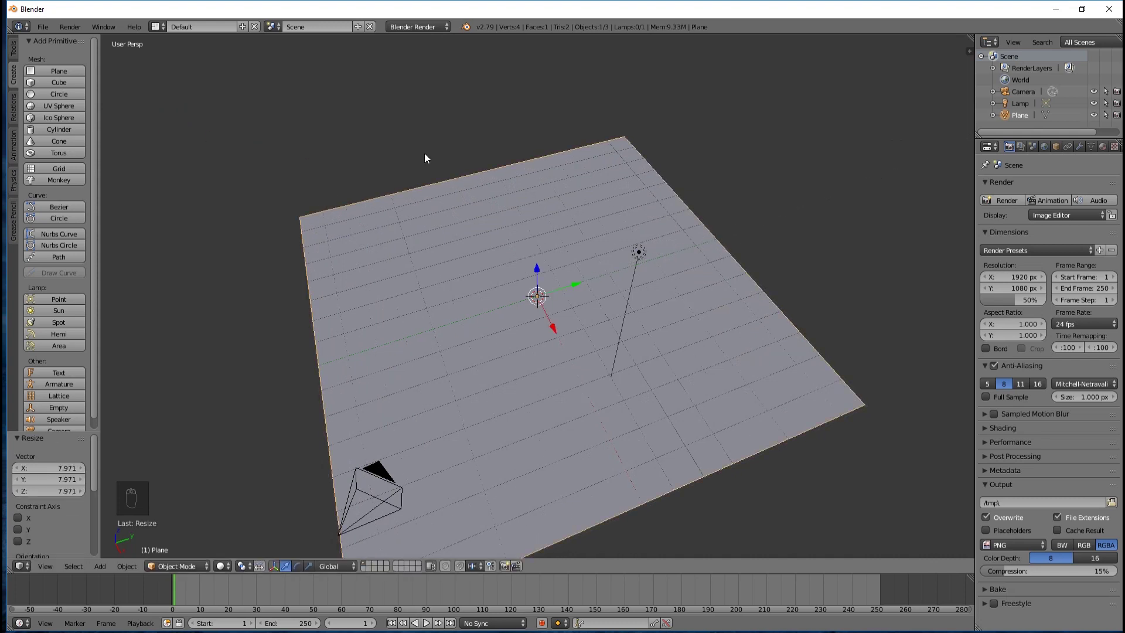
{"action": "middle_click_drag", "start_coordinate": [552, 228], "coordinate": [658, 263]}
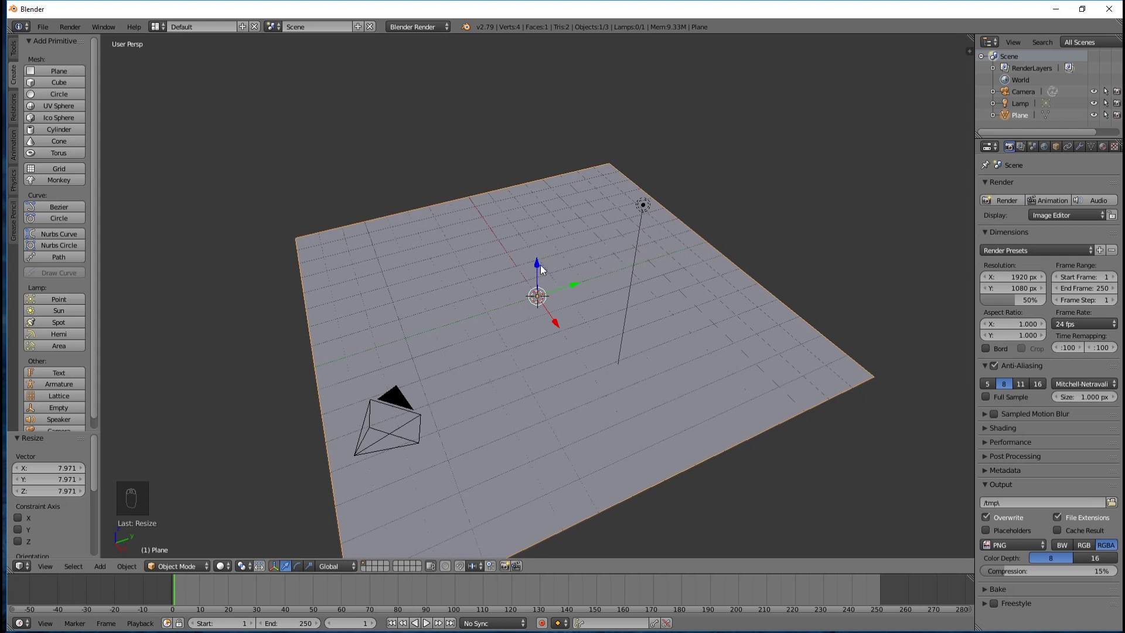
{"action": "mouse_move", "coordinate": [537, 267]}
{"action": "left_mouse_down"}
{"action": "mouse_move", "coordinate": [535, 235]}
{"action": "mouse_move", "coordinate": [538, 306]}
{"action": "mouse_move", "coordinate": [537, 222]}
{"action": "mouse_move", "coordinate": [539, 260]}
{"action": "left_mouse_up"}
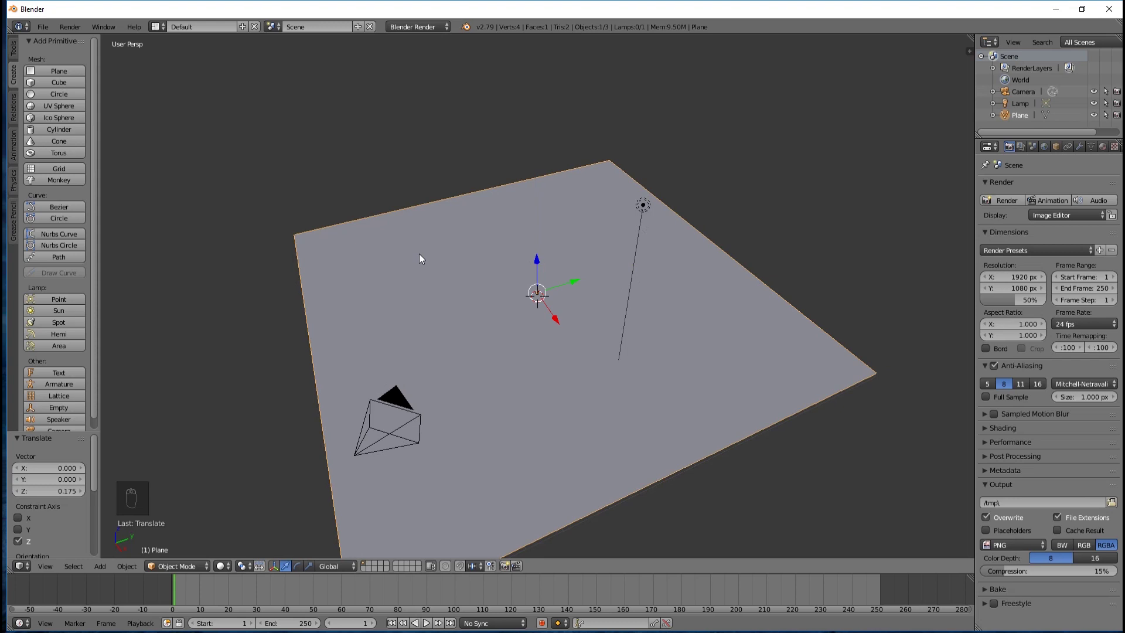
Step: Switch the enlarged plane from Object Mode to Edit Mode
{"action": "middle_click_drag", "start_coordinate": [619, 240], "coordinate": [664, 255]}
{"action": "mouse_move", "coordinate": [645, 302]}
{"action": "middle_mouse_down"}
{"action": "mouse_move", "coordinate": [592, 319]}
{"action": "mouse_move", "coordinate": [646, 266]}
{"action": "mouse_move", "coordinate": [661, 294]}
{"action": "mouse_move", "coordinate": [641, 311]}
{"action": "middle_mouse_up"}
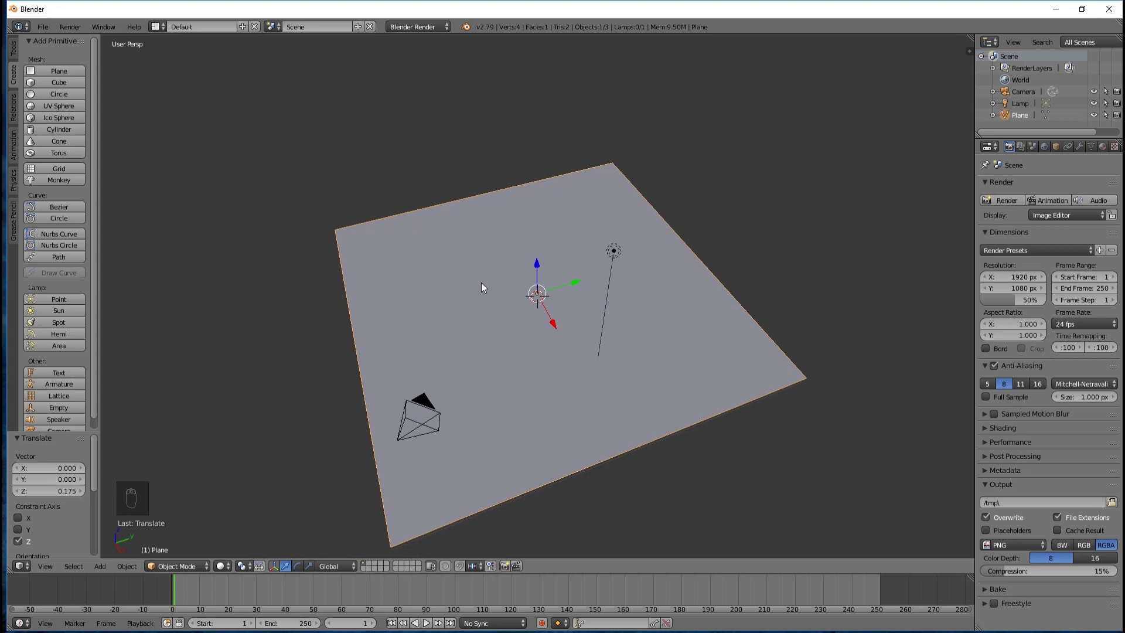
{"action": "middle_click_drag", "start_coordinate": [482, 300], "coordinate": [520, 297]}
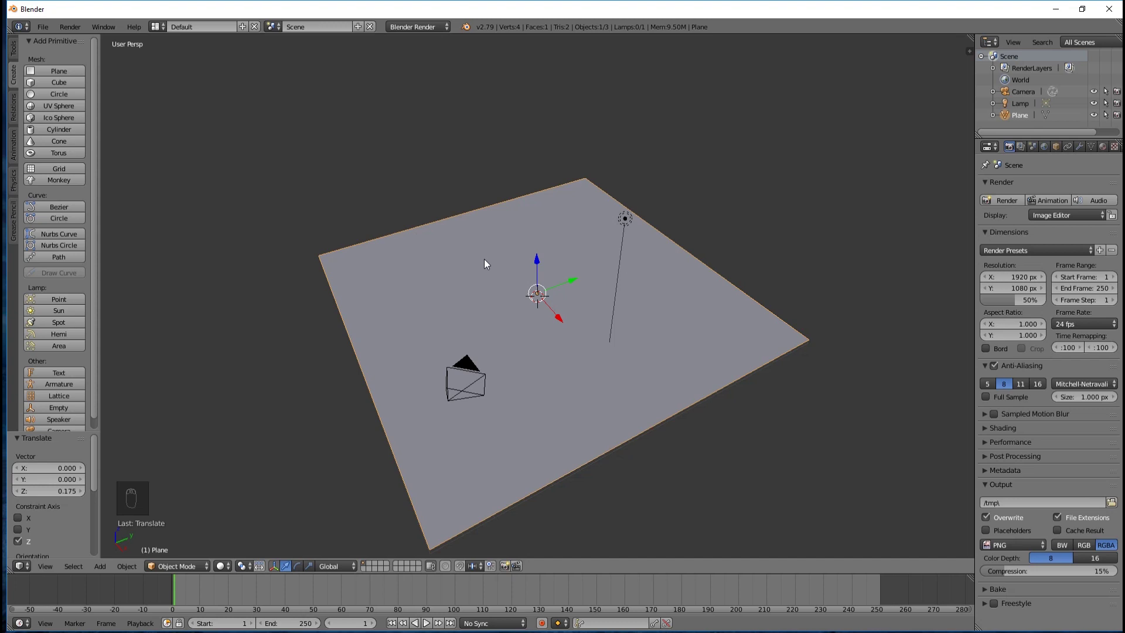
{"action": "middle_click_drag", "start_coordinate": [486, 259], "coordinate": [428, 347]}
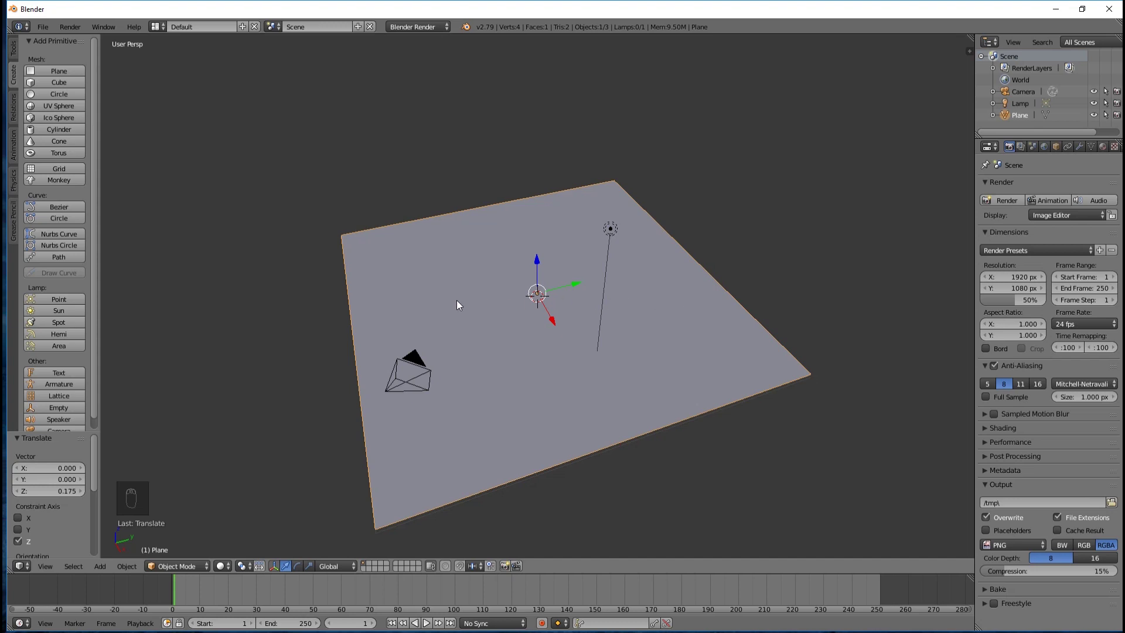
{"action": "left_click", "coordinate": [168, 568]}
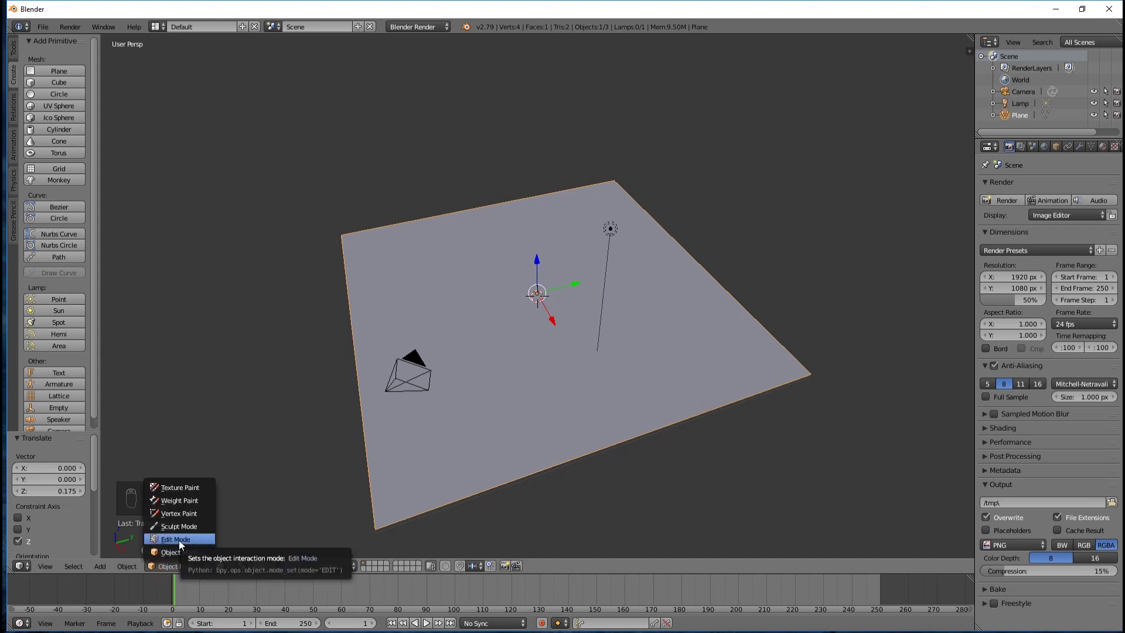
{"action": "left_click", "coordinate": [179, 540]}
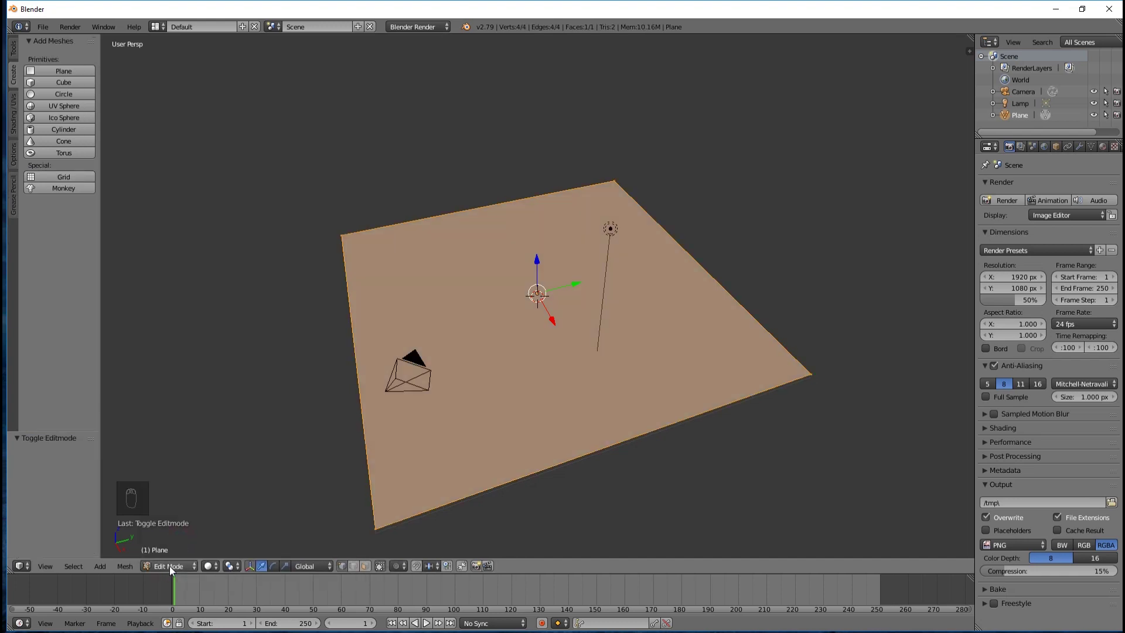
Step: Toggle the plane repeatedly between Object Mode and Edit Mode, finishing in Edit Mode
{"action": "left_click", "coordinate": [170, 566]}
{"action": "left_click", "coordinate": [170, 553]}
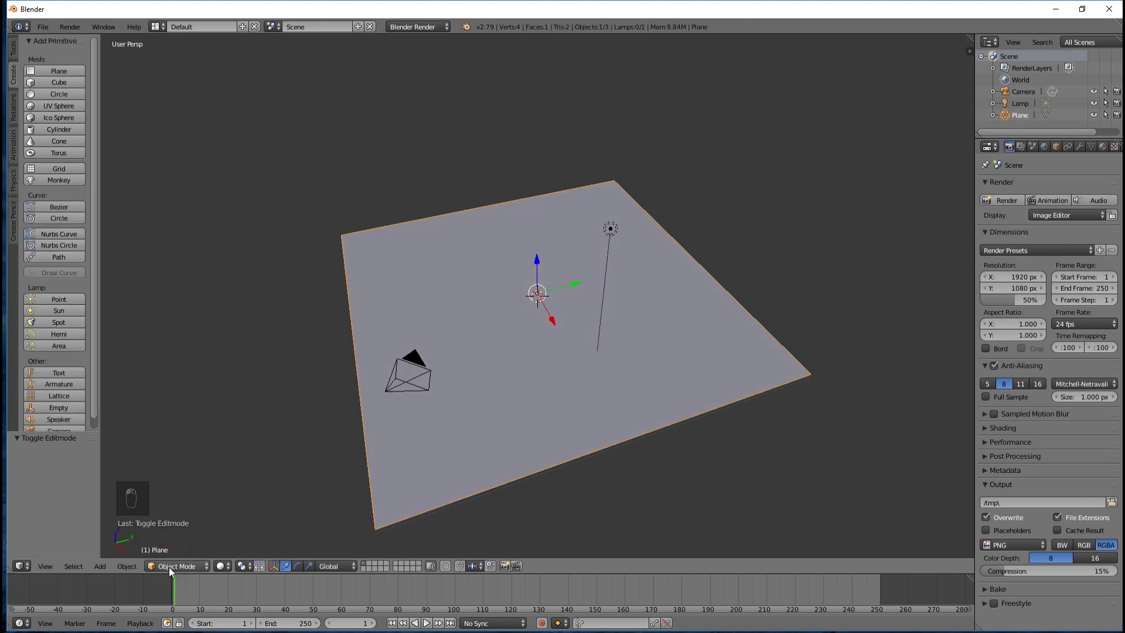
{"action": "left_click", "coordinate": [169, 566]}
{"action": "left_click", "coordinate": [170, 539]}
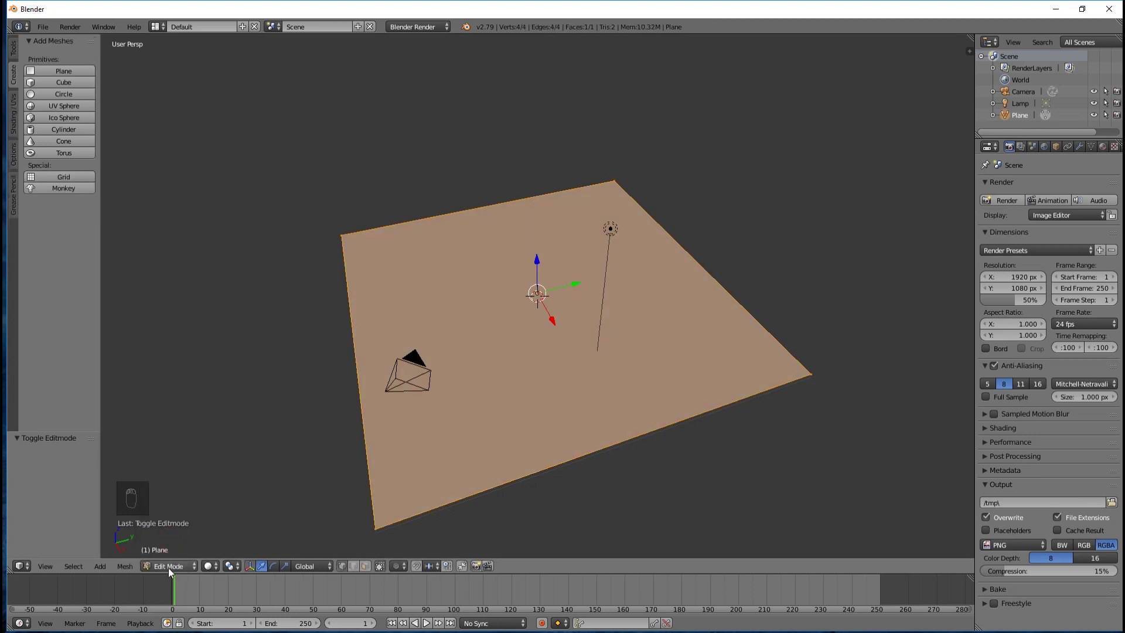
{"action": "left_click", "coordinate": [168, 566]}
{"action": "left_click", "coordinate": [169, 539]}
{"action": "key", "text": "Tab"}
{"action": "key", "text": "Tab"}
{"action": "key", "text": "Tab"}
{"action": "key", "text": "Tab"}
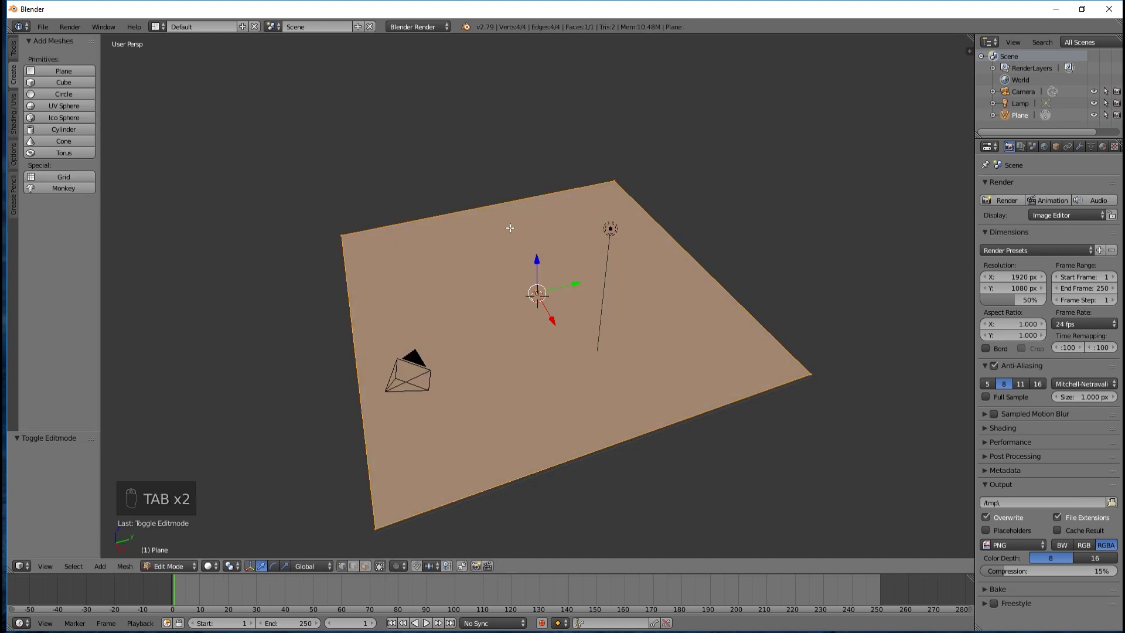
{"action": "key", "text": "Tab"}
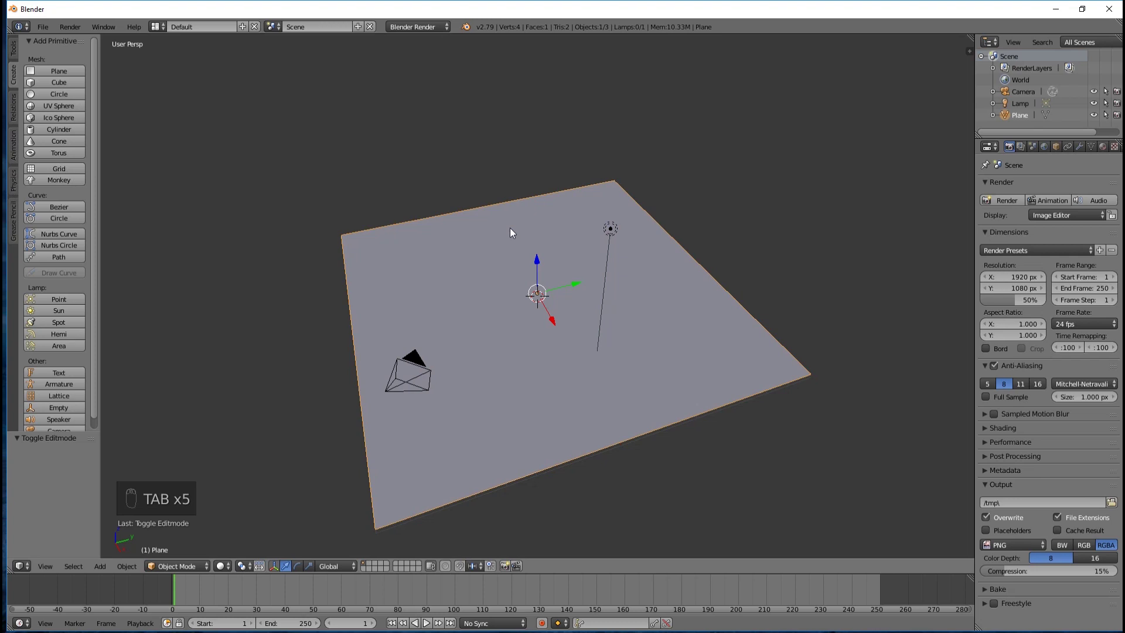
{"action": "key", "text": "Tab"}
{"action": "key", "text": "Tab"}
{"action": "key", "text": "Tab"}
{"action": "key", "text": "Tab"}
{"action": "key", "text": "Tab"}
{"action": "key", "text": "Tab"}
{"action": "key", "text": "Tab"}
{"action": "key", "text": "Tab"}
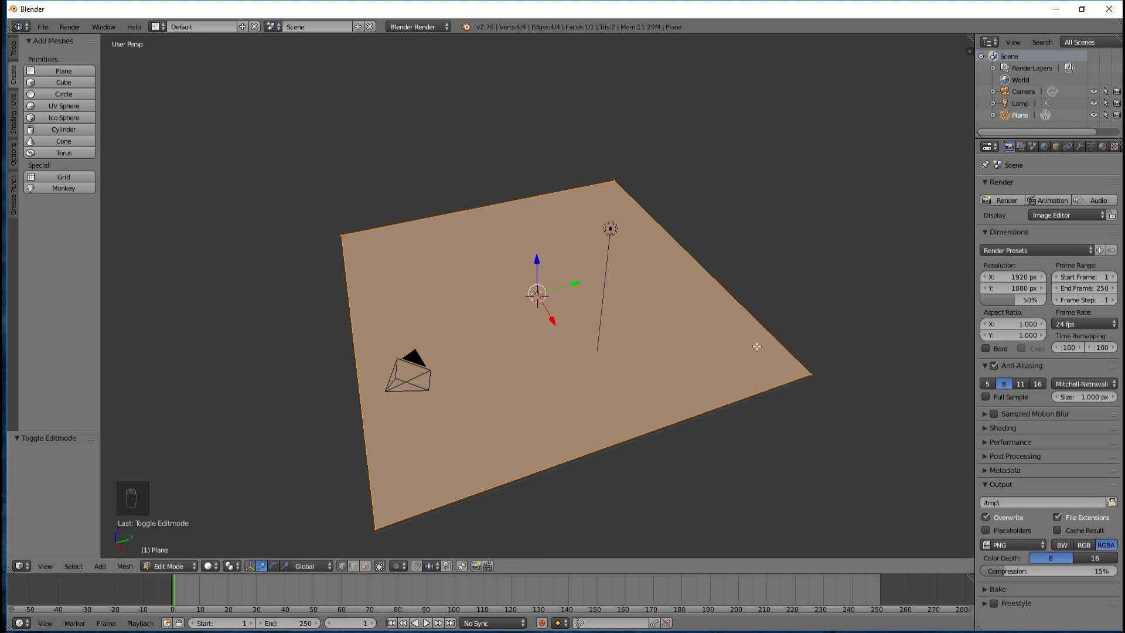
Step: Subdivide the whole plane five times in Edit Mode, using one cut each time, to make a dense grid
{"action": "mouse_move", "coordinate": [757, 346]}
{"action": "middle_mouse_down"}
{"action": "mouse_move", "coordinate": [766, 341]}
{"action": "mouse_move", "coordinate": [766, 357]}
{"action": "middle_mouse_up"}
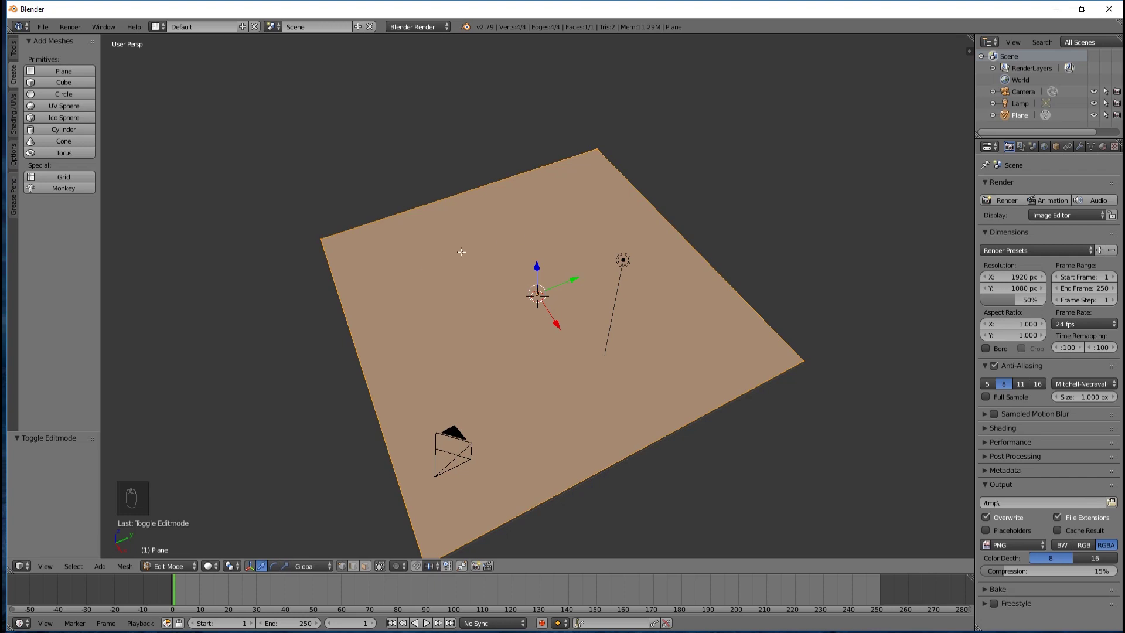
{"action": "key", "text": "w"}
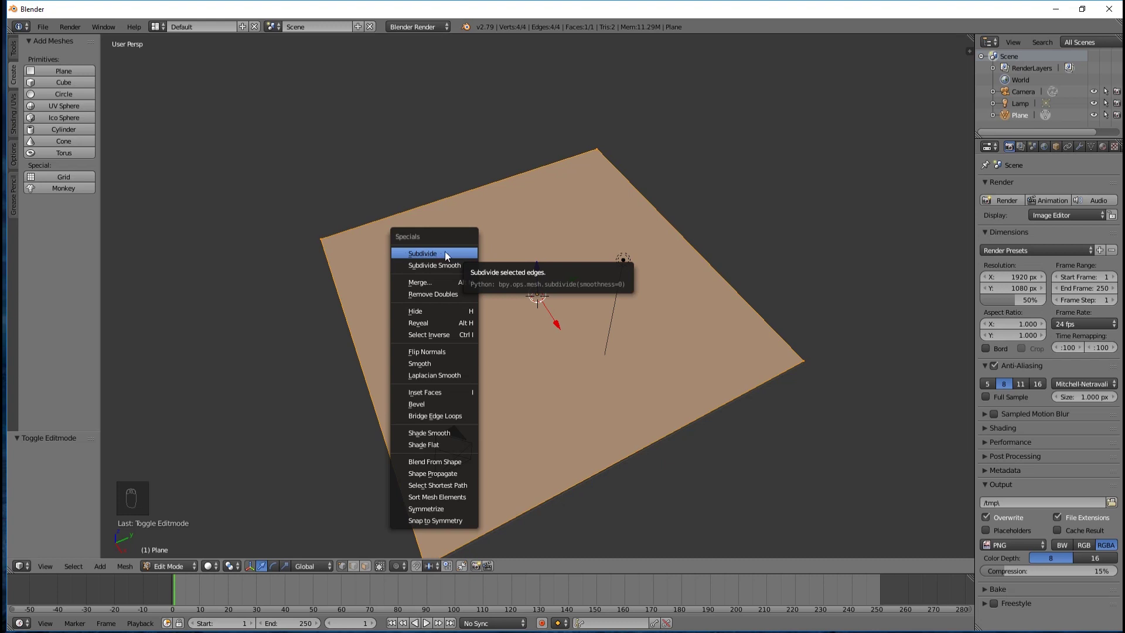
{"action": "left_click", "coordinate": [445, 251]}
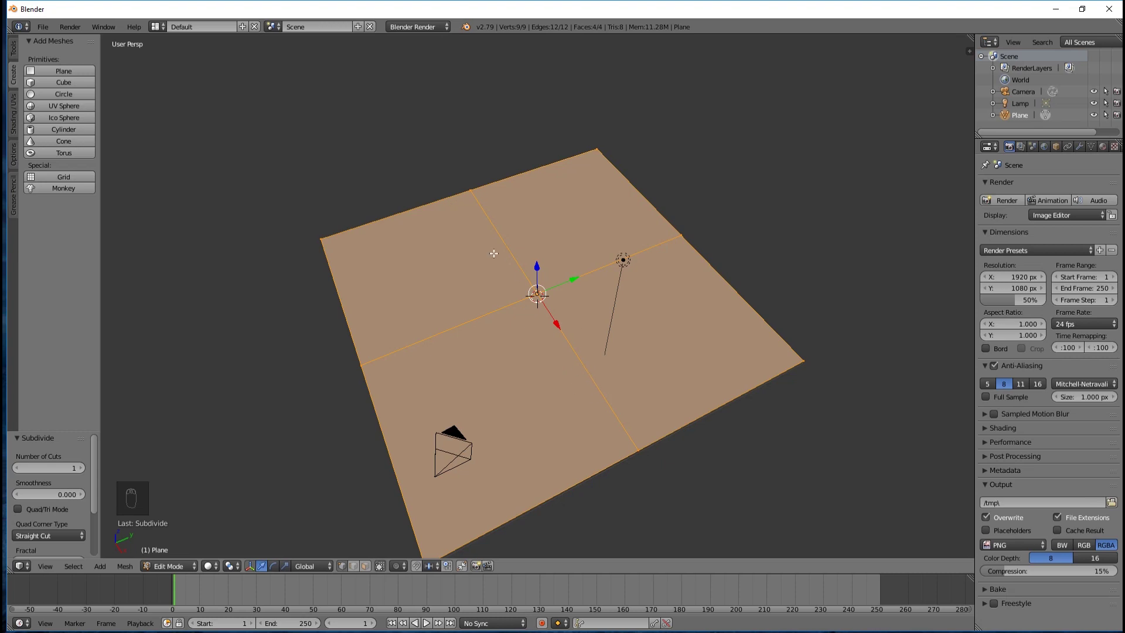
{"action": "key", "text": "w"}
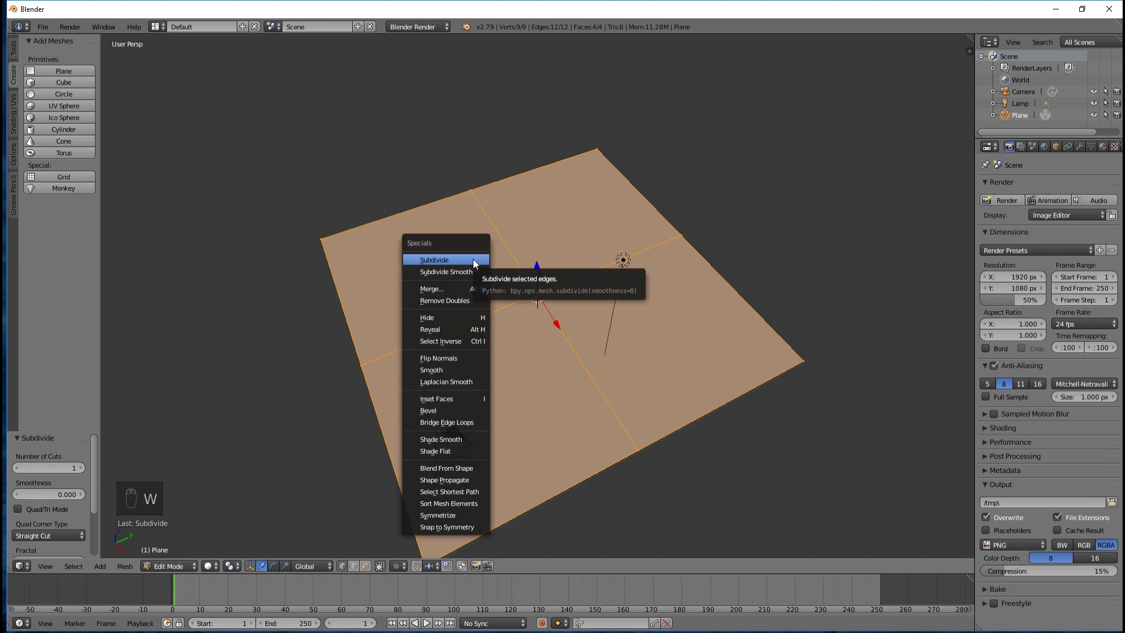
{"action": "left_click", "coordinate": [453, 259]}
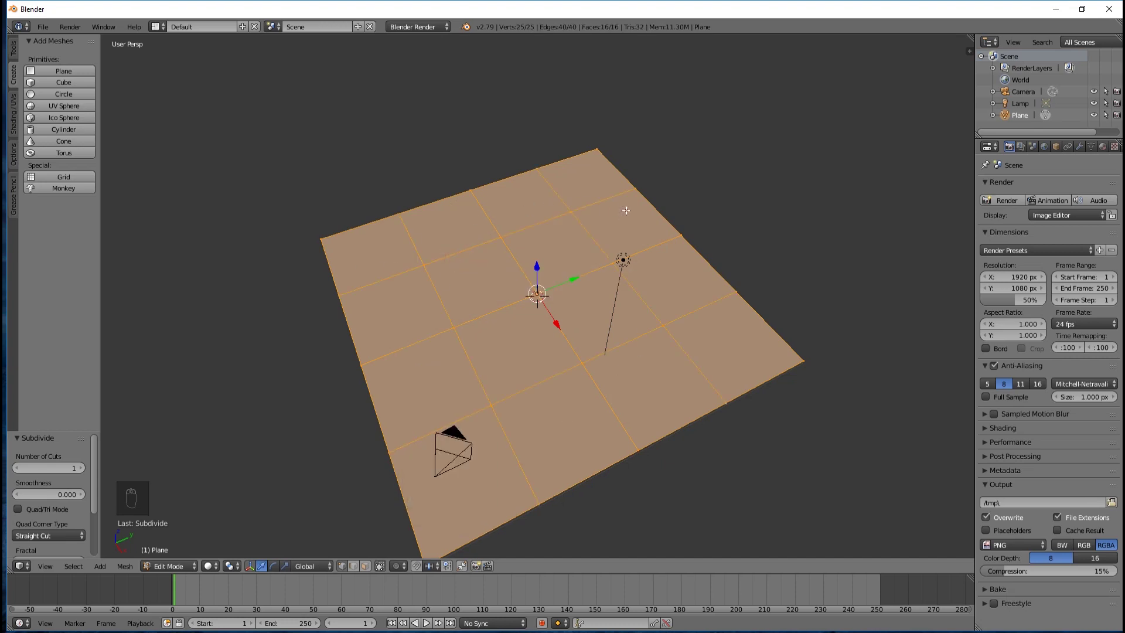
{"action": "key", "text": "w"}
{"action": "left_click", "coordinate": [474, 245]}
{"action": "key", "text": "w"}
{"action": "left_click", "coordinate": [473, 245]}
{"action": "key", "text": "w"}
{"action": "left_click", "coordinate": [474, 245]}
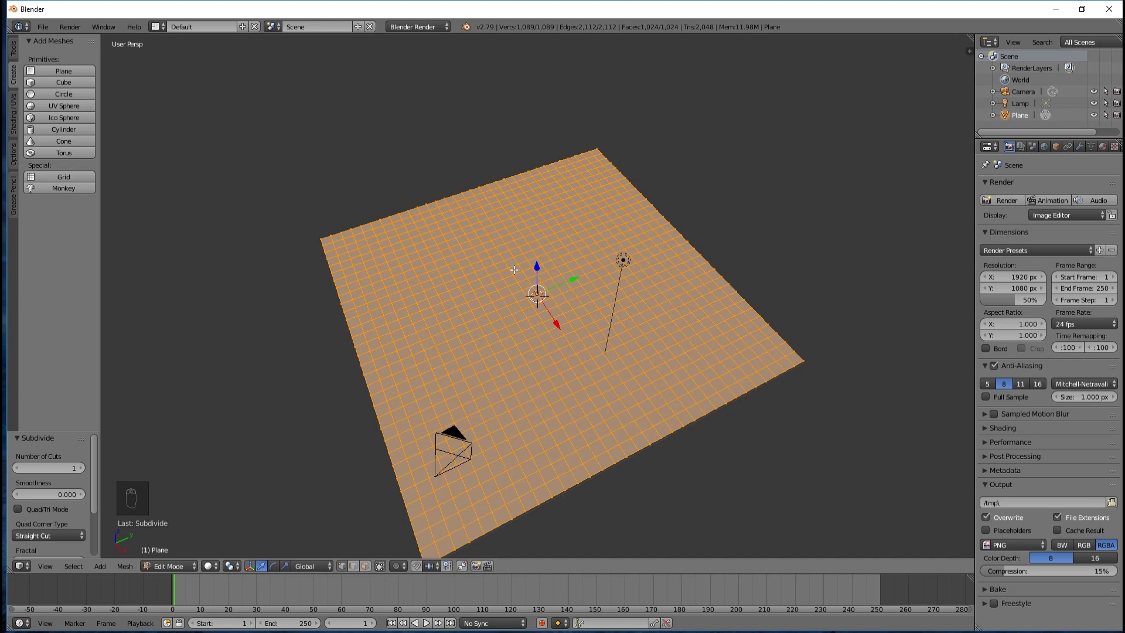
{"action": "middle_click_drag", "start_coordinate": [531, 372], "coordinate": [473, 346]}
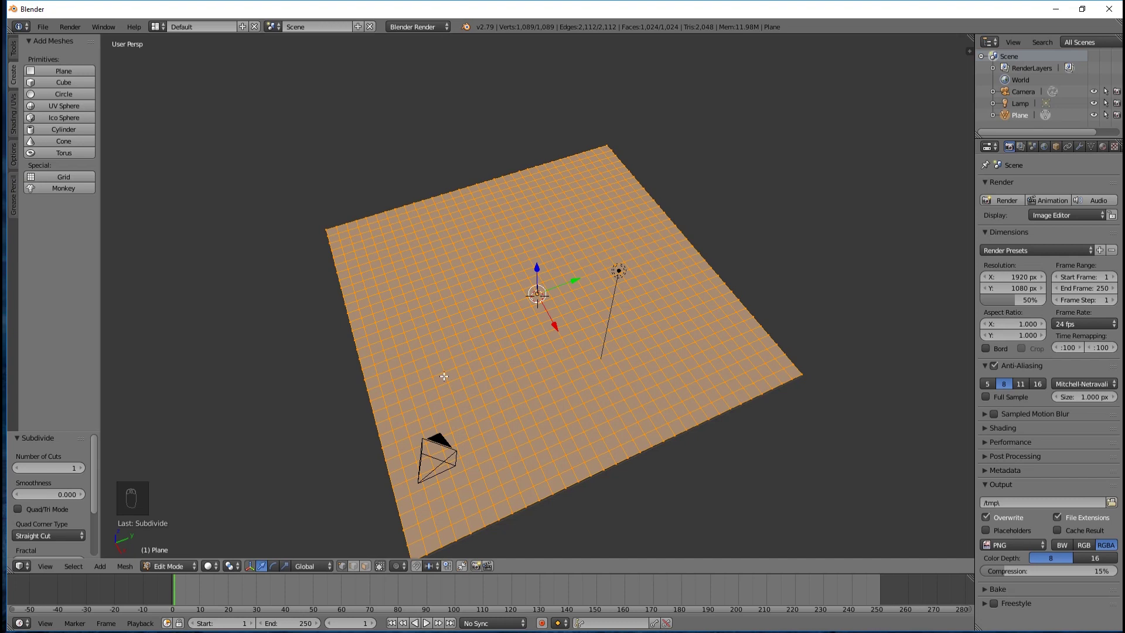
Step: Toggle the selection of the whole subdivided plane, finishing with all its vertices deselected
{"action": "middle_click_drag", "start_coordinate": [469, 304], "coordinate": [472, 297]}
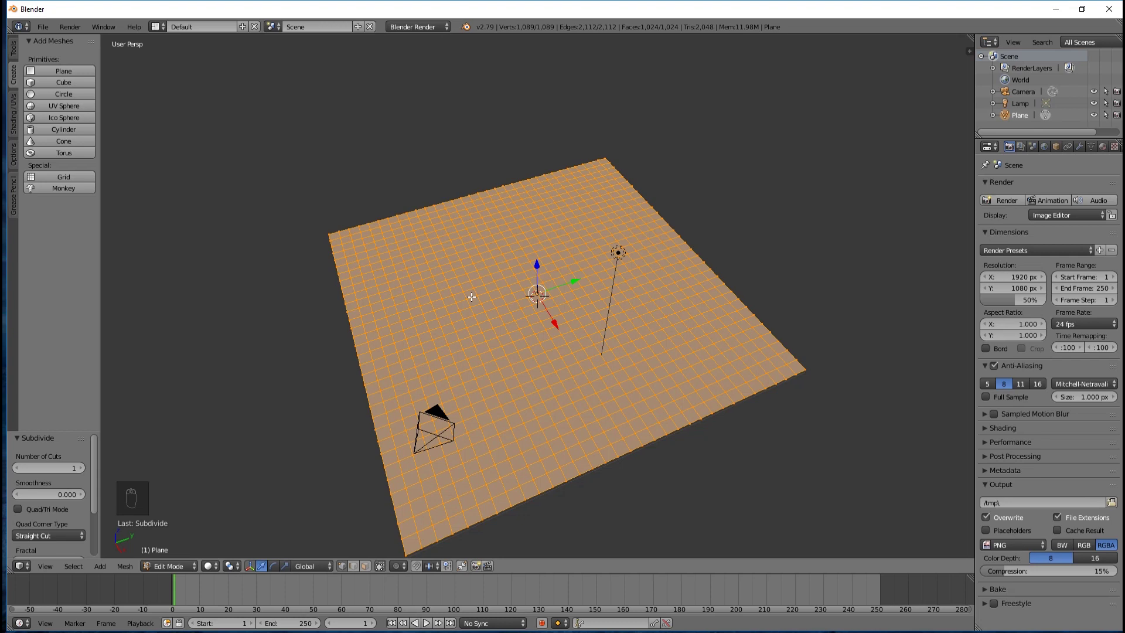
{"action": "middle_click_drag", "start_coordinate": [463, 283], "coordinate": [458, 281]}
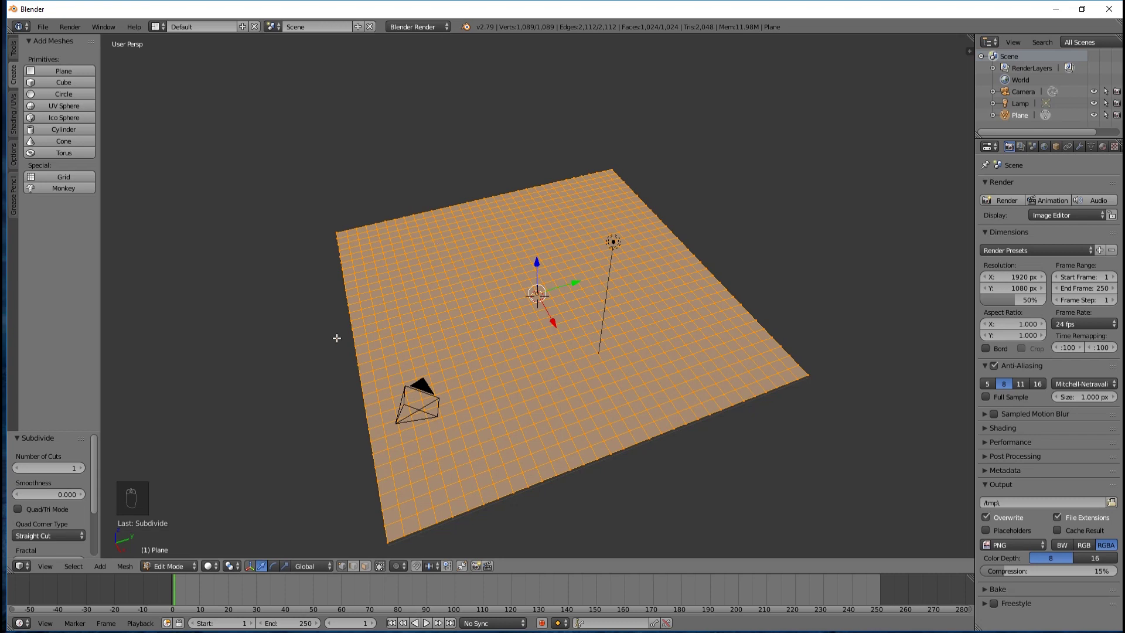
{"action": "mouse_move", "coordinate": [633, 364]}
{"action": "middle_mouse_down"}
{"action": "mouse_move", "coordinate": [586, 369]}
{"action": "mouse_move", "coordinate": [625, 368]}
{"action": "middle_mouse_up"}
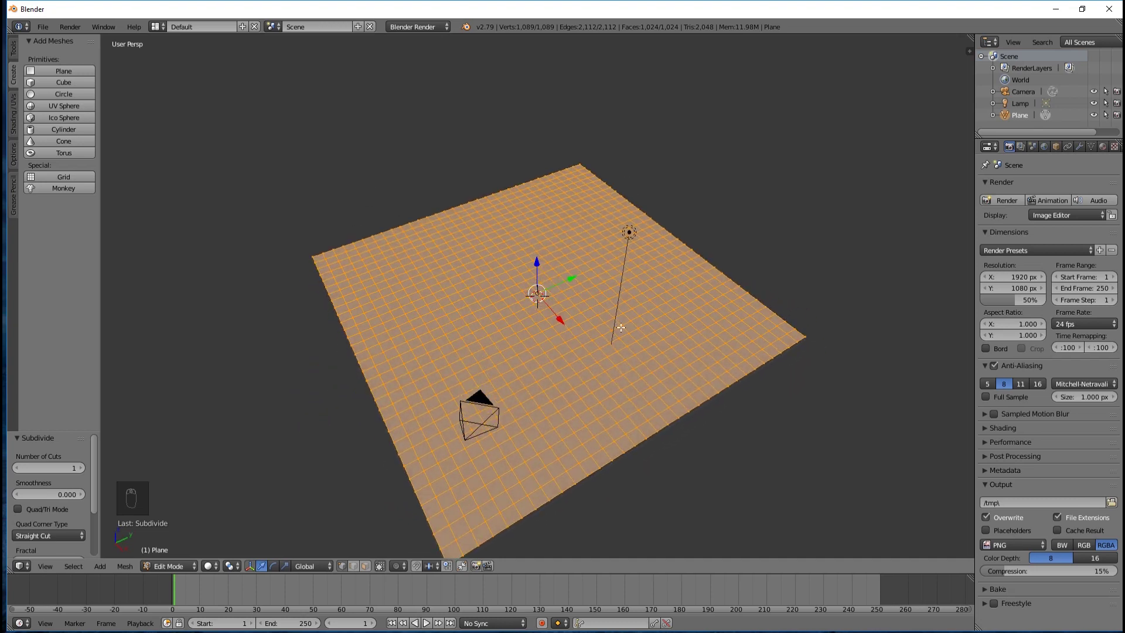
{"action": "key", "text": "a"}
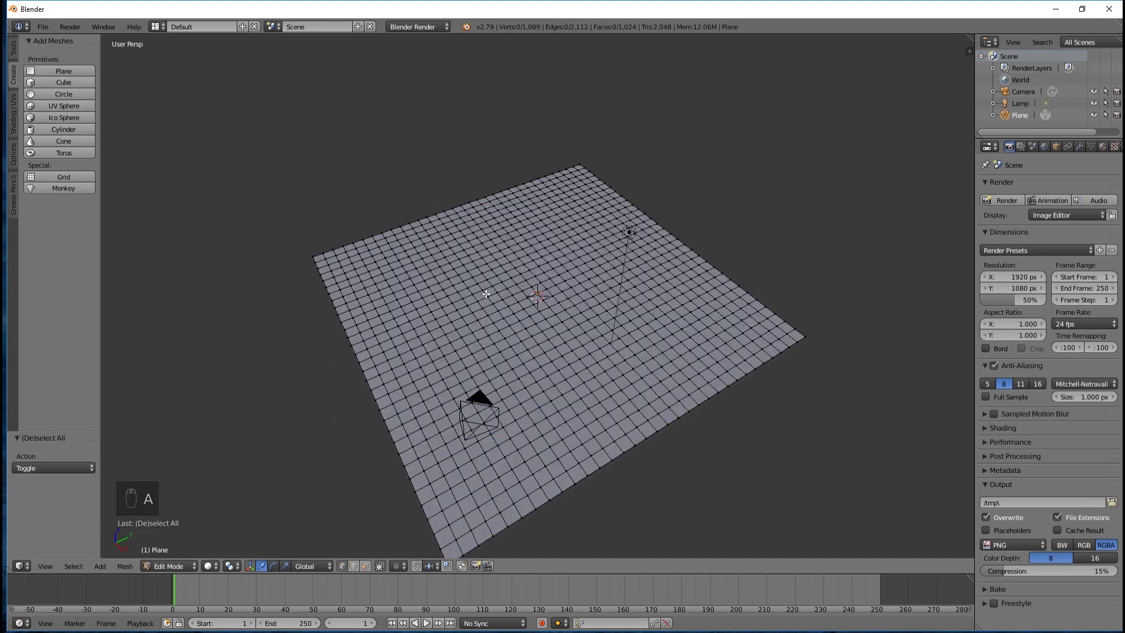
{"action": "key", "text": "a"}
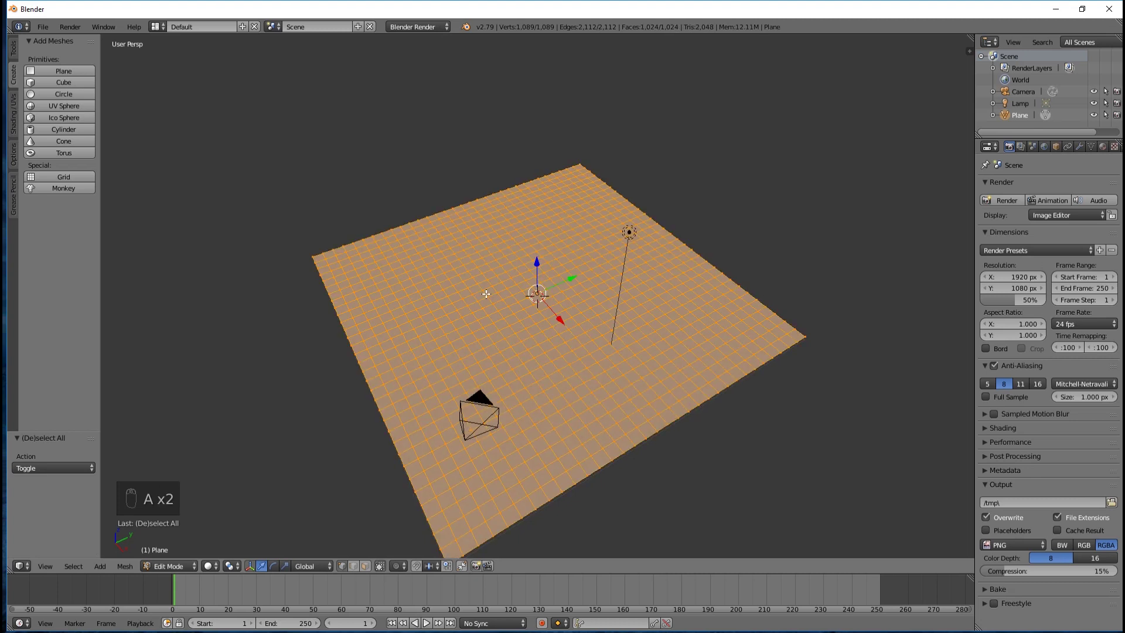
{"action": "key", "text": "a"}
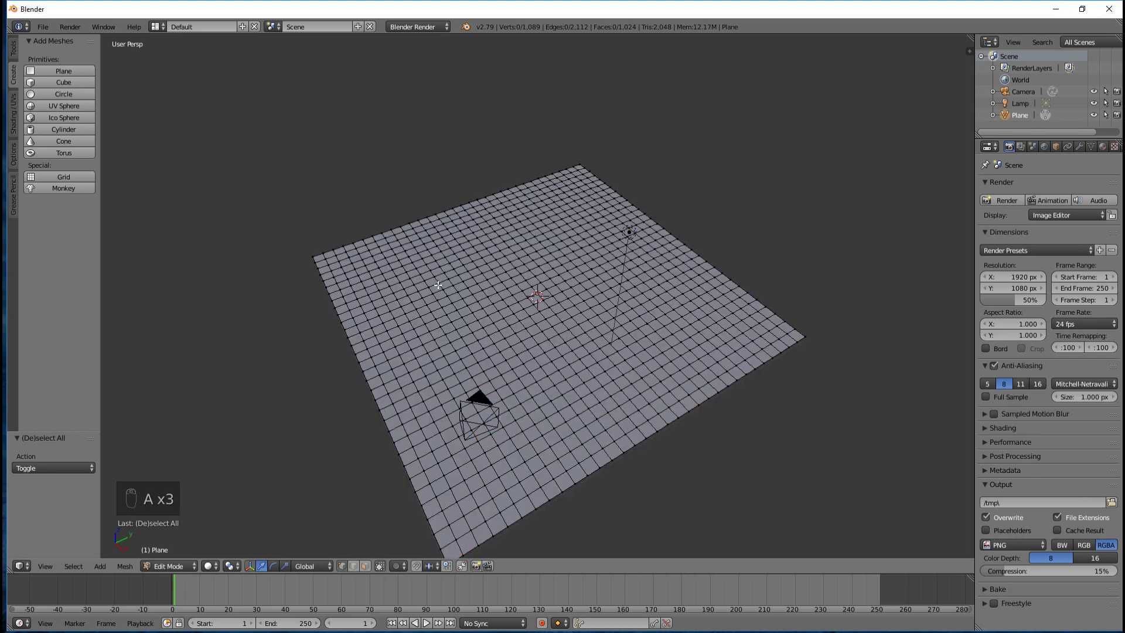
Step: Switch to face selection and circle-select a large irregular patch of faces across the middle and near part of the plane
{"action": "left_click", "coordinate": [364, 566]}
{"action": "key", "text": "c"}
{"action": "mouse_move", "coordinate": [431, 322]}
{"action": "left_mouse_down"}
{"action": "mouse_move", "coordinate": [431, 297]}
{"action": "mouse_move", "coordinate": [445, 375]}
{"action": "mouse_move", "coordinate": [480, 336]}
{"action": "mouse_move", "coordinate": [447, 346]}
{"action": "left_mouse_up"}
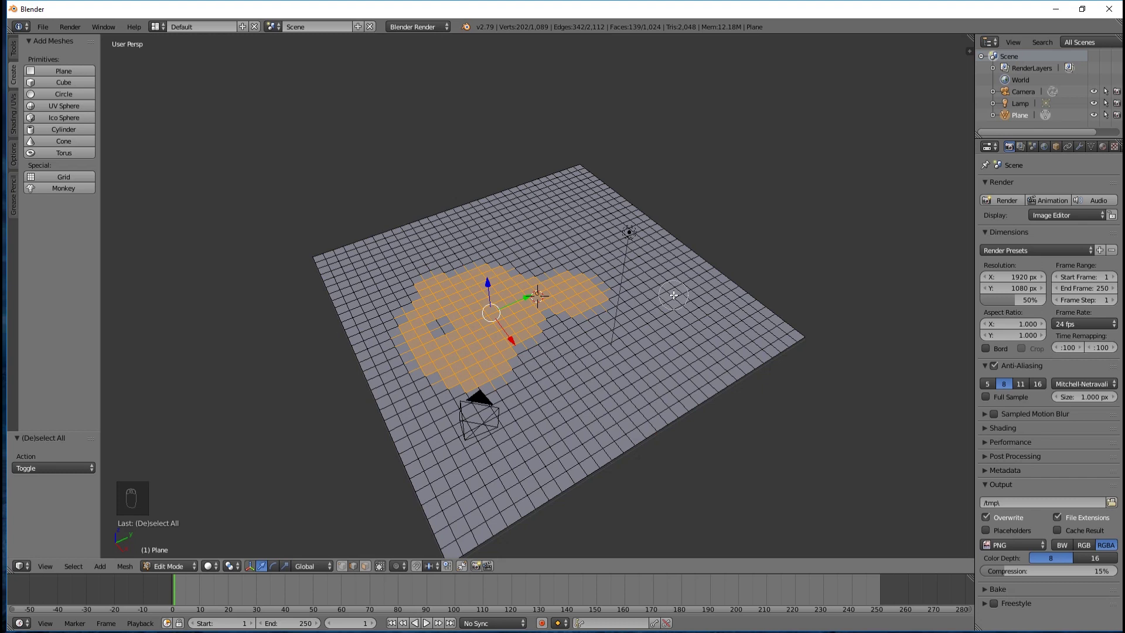
{"action": "mouse_move", "coordinate": [531, 354]}
{"action": "left_mouse_down"}
{"action": "mouse_move", "coordinate": [515, 381]}
{"action": "mouse_move", "coordinate": [603, 372]}
{"action": "mouse_move", "coordinate": [538, 402]}
{"action": "mouse_move", "coordinate": [680, 342]}
{"action": "left_mouse_up"}
{"action": "right_click", "coordinate": [635, 286]}
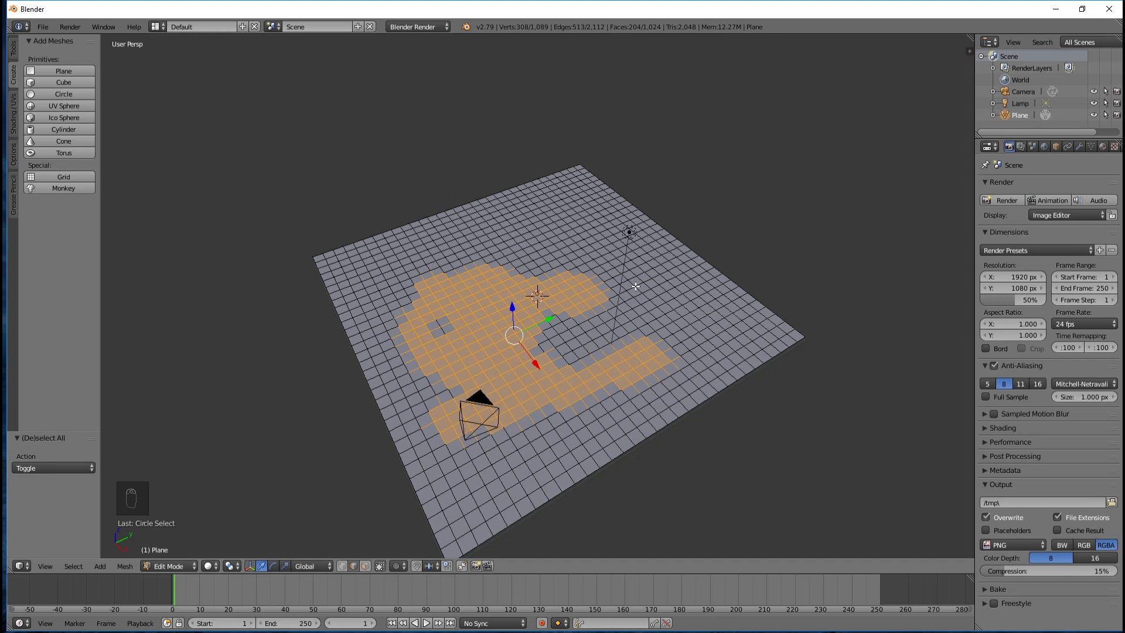
Step: Clear the circle-selected faces by toggling the selection of the whole mesh, finishing with nothing selected
{"action": "key", "text": "a"}
{"action": "key", "text": "a"}
{"action": "key", "text": "a"}
{"action": "key", "text": "a"}
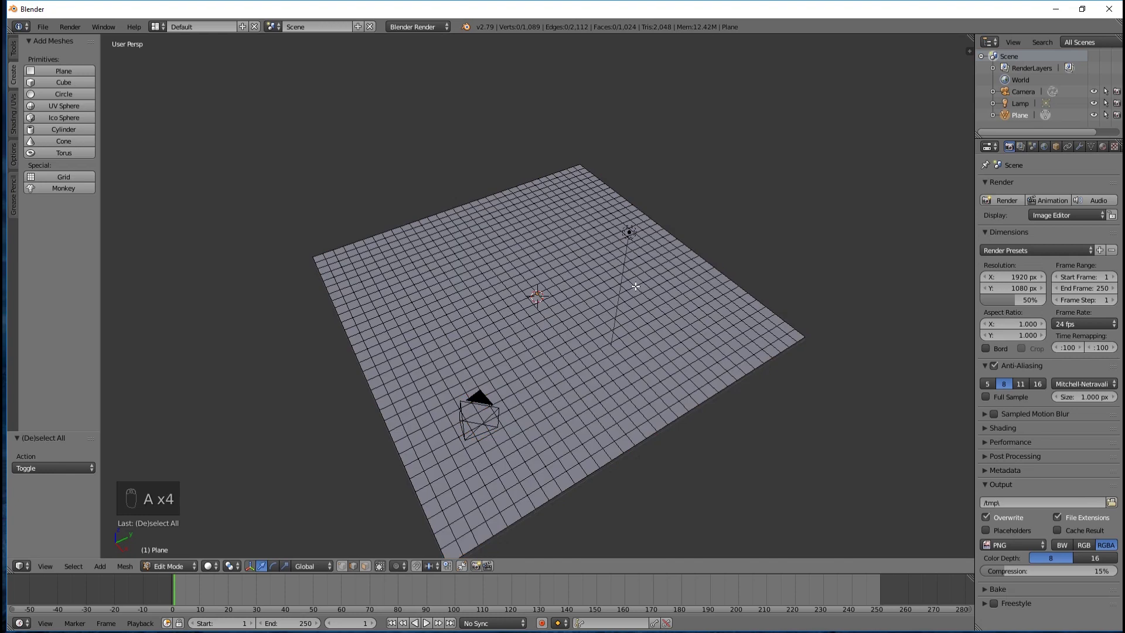
{"action": "key", "text": "a"}
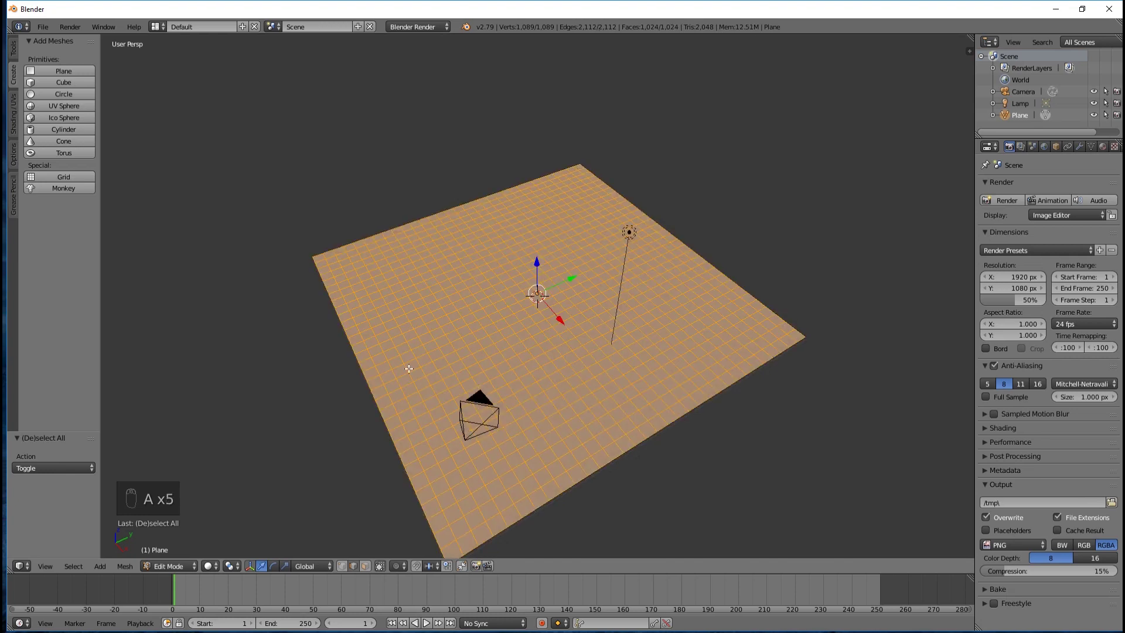
{"action": "key", "text": "a"}
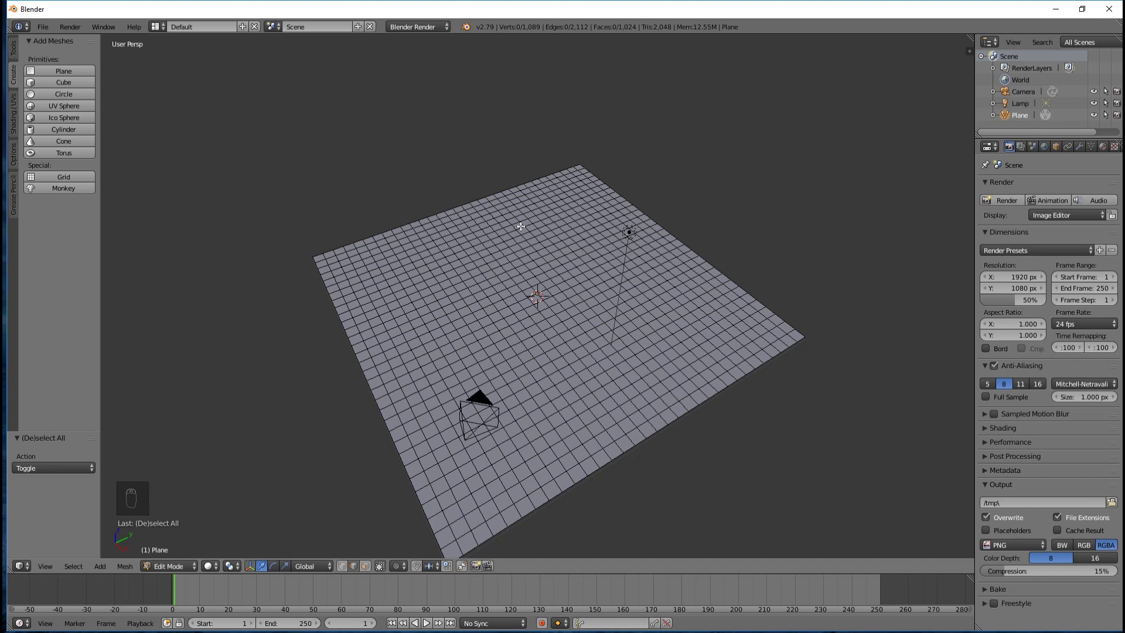
Step: Switch the plane's mesh from face selection to vertex selection mode
{"action": "middle_click_drag", "start_coordinate": [624, 311], "coordinate": [588, 302]}
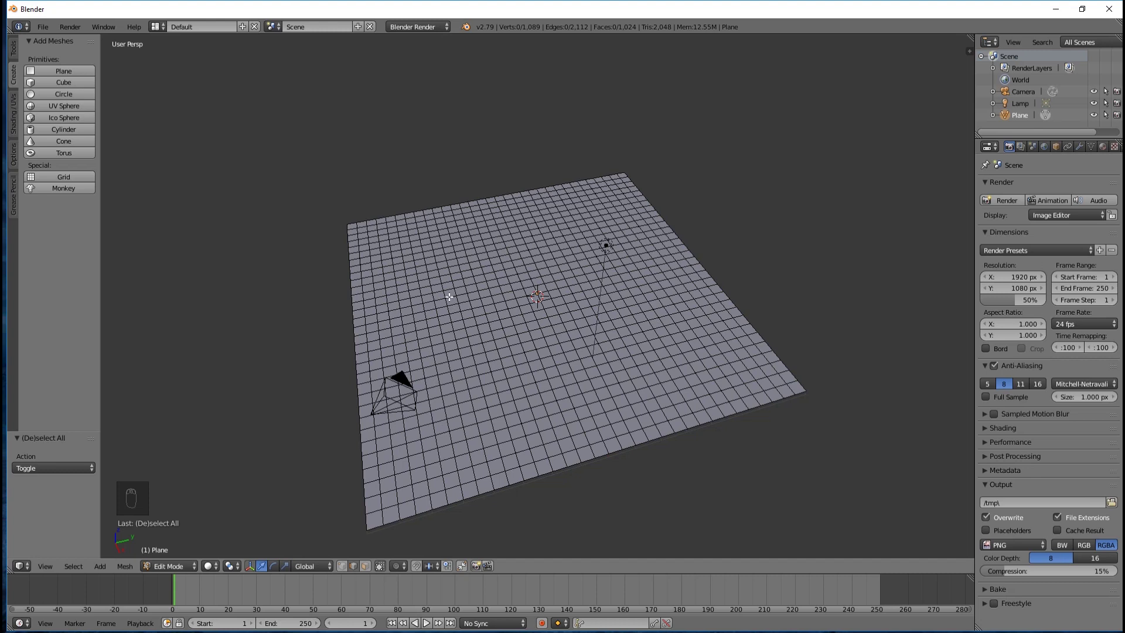
{"action": "scroll", "coordinate": [448, 298], "scroll_direction": "up", "scroll_amount": 4}
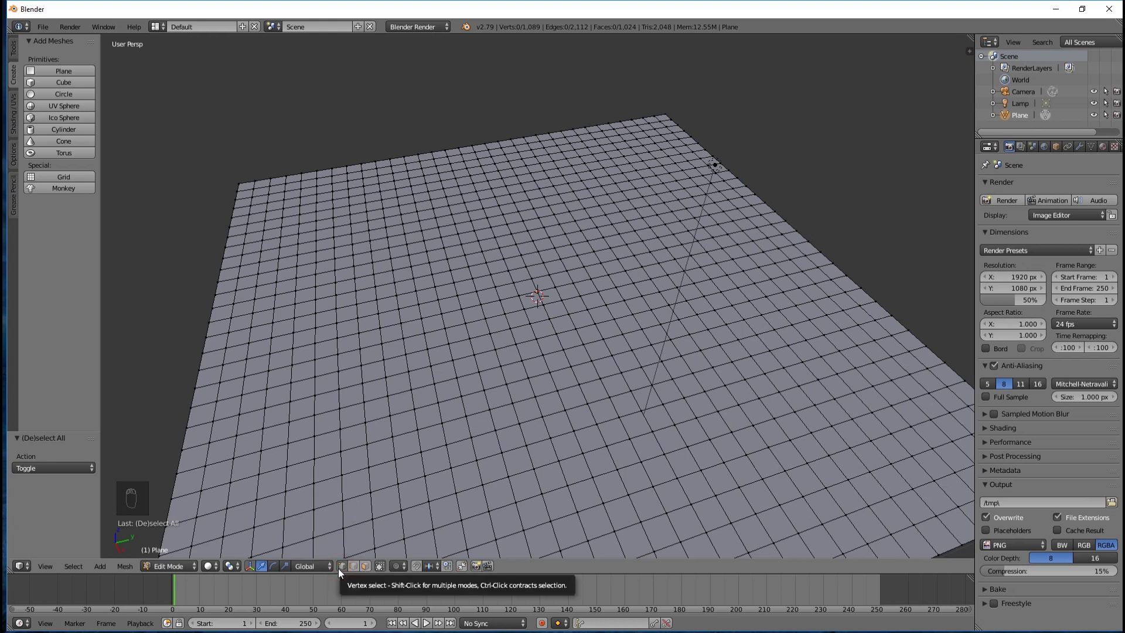
{"action": "scroll", "coordinate": [532, 354], "scroll_direction": "down", "scroll_amount": 5}
{"action": "scroll", "coordinate": [533, 354], "scroll_direction": "up", "scroll_amount": 3}
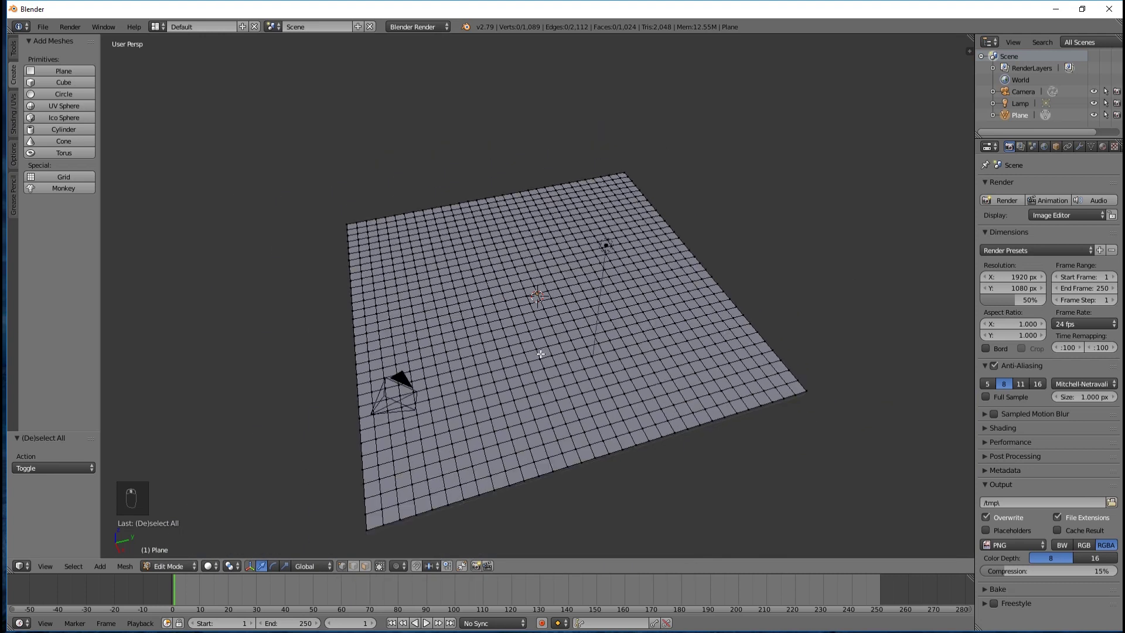
{"action": "middle_click_drag", "start_coordinate": [533, 354], "coordinate": [401, 283]}
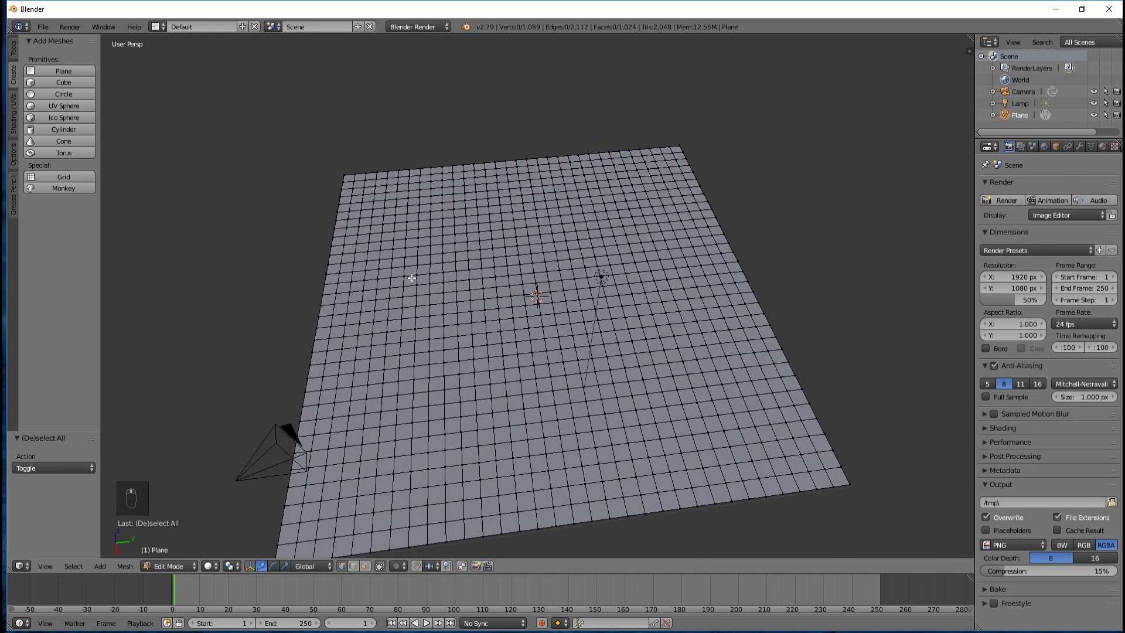
Step: Select single vertices one after another at different spots across the grid, each replacing the previous selection
{"action": "right_click", "coordinate": [408, 241]}
{"action": "right_click", "coordinate": [448, 351]}
{"action": "right_click", "coordinate": [529, 241]}
{"action": "right_click", "coordinate": [562, 368]}
{"action": "right_click", "coordinate": [671, 370]}
{"action": "right_click", "coordinate": [511, 441]}
{"action": "right_click", "coordinate": [421, 408]}
{"action": "right_click", "coordinate": [511, 336]}
{"action": "right_click", "coordinate": [603, 230]}
{"action": "right_click", "coordinate": [463, 227]}
{"action": "right_click", "coordinate": [395, 223]}
{"action": "right_click", "coordinate": [478, 258]}
{"action": "right_click", "coordinate": [617, 245]}
{"action": "right_click", "coordinate": [671, 380]}
{"action": "right_click", "coordinate": [461, 448]}
{"action": "right_click", "coordinate": [385, 369]}
Step: Select five scattered vertices together: two in the far part of the grid, one near the centre and two in the near part
{"action": "right_click", "coordinate": [408, 226]}
{"action": "right_click", "coordinate": [634, 230], "text": "shift"}
{"action": "right_click", "coordinate": [624, 408], "text": "shift"}
{"action": "right_click", "coordinate": [479, 376], "text": "shift"}
{"action": "right_click", "coordinate": [357, 495], "text": "shift"}
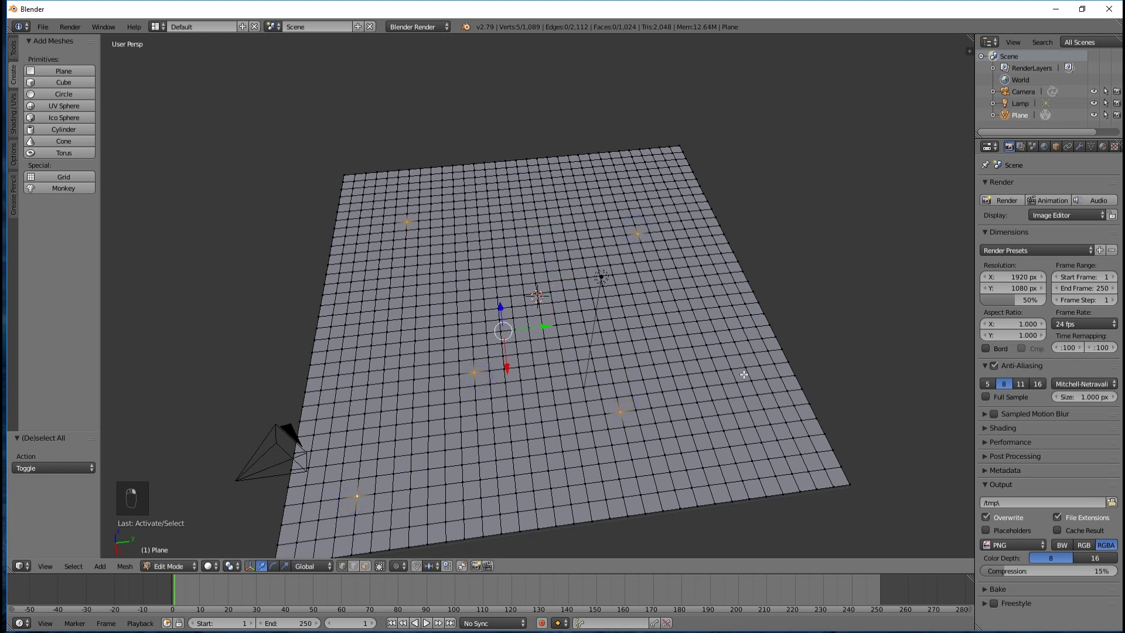
Step: Try to pull the five selected vertices upward into spikes without proportional editing
{"action": "scroll", "coordinate": [743, 376], "scroll_direction": "down", "scroll_amount": 1}
{"action": "middle_click_drag", "start_coordinate": [696, 385], "coordinate": [713, 385]}
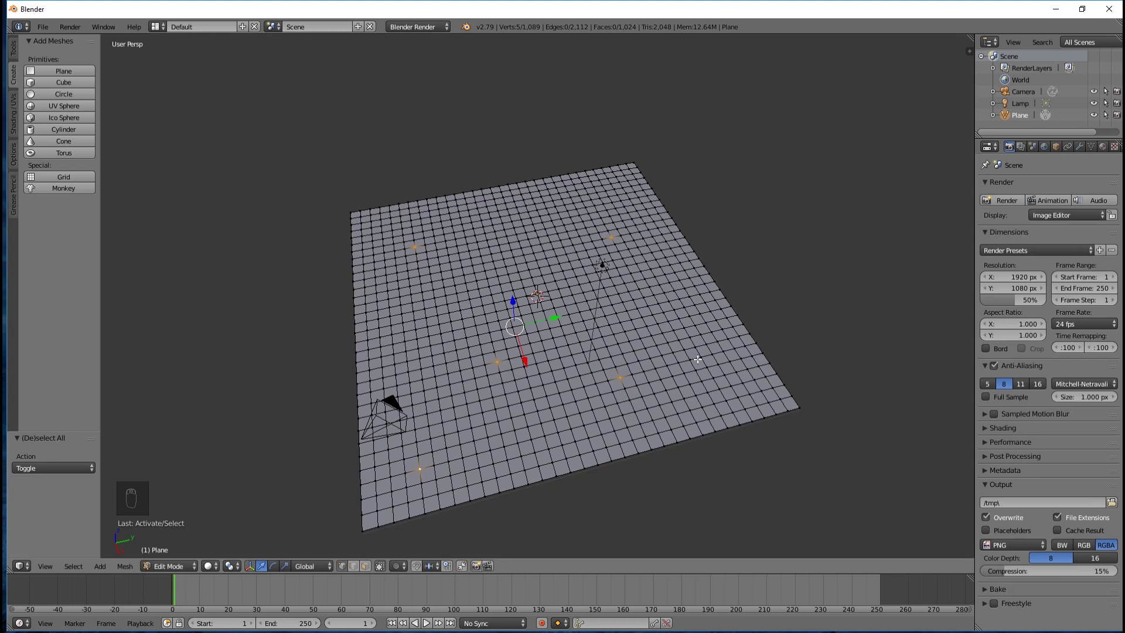
{"action": "key", "text": "g"}
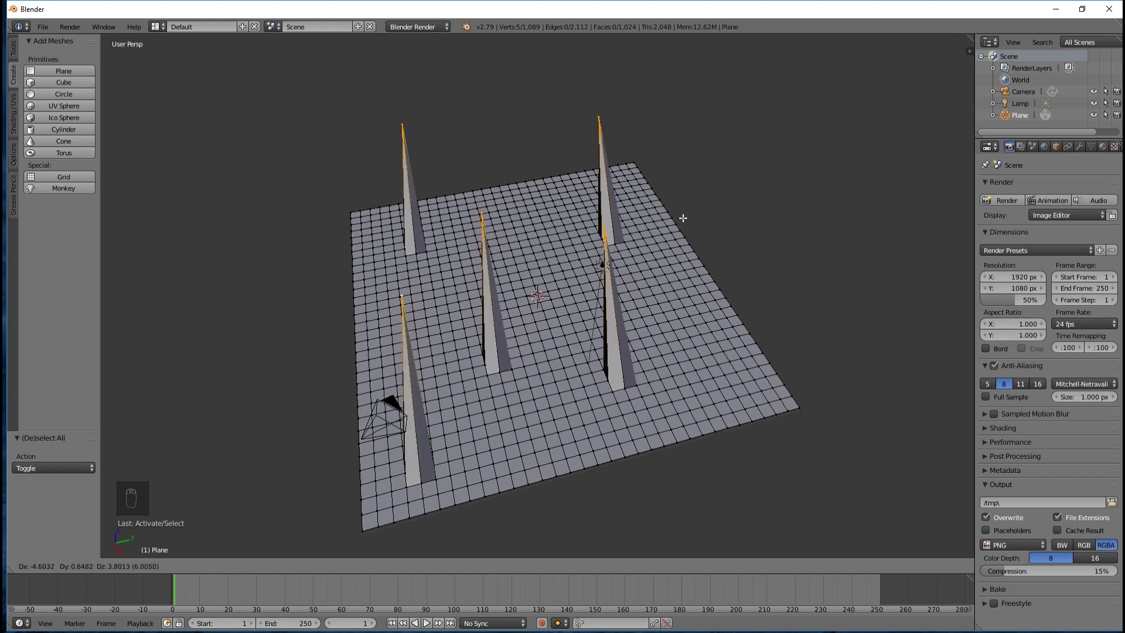
{"action": "right_click", "coordinate": [683, 218]}
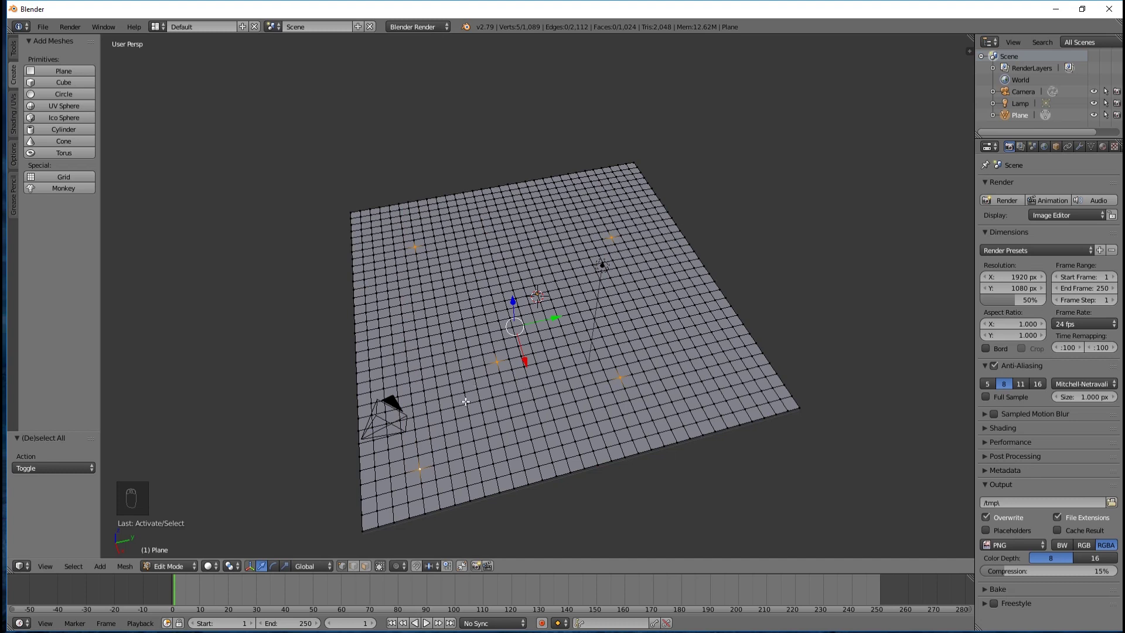
Step: Enable proportional editing for the mesh, keeping the Smooth falloff
{"action": "key", "text": "o"}
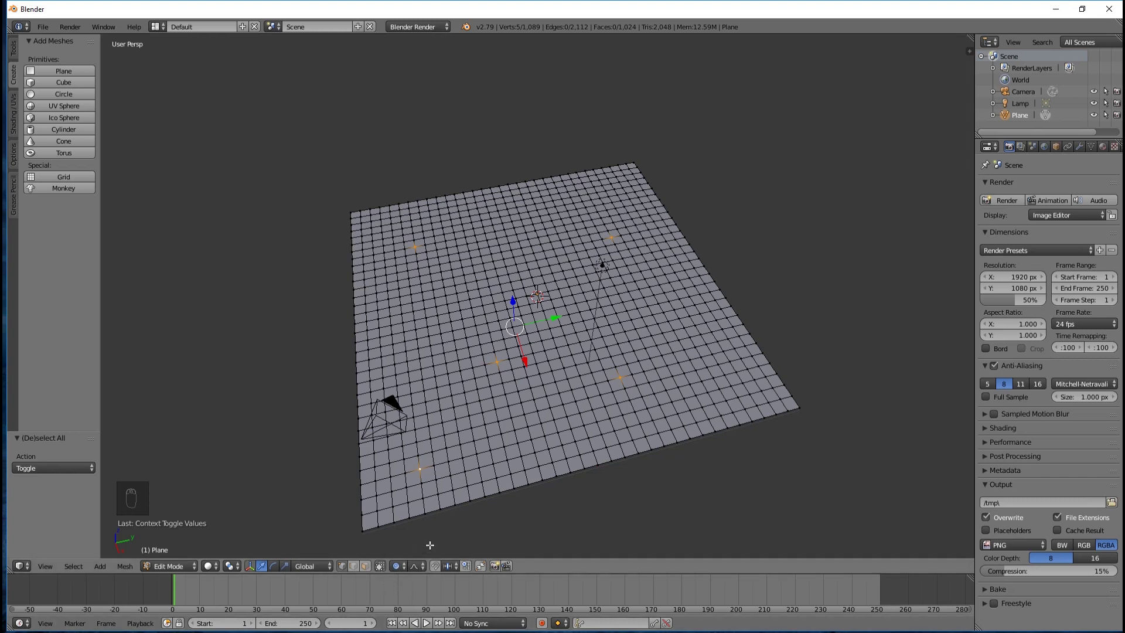
{"action": "key", "text": "o"}
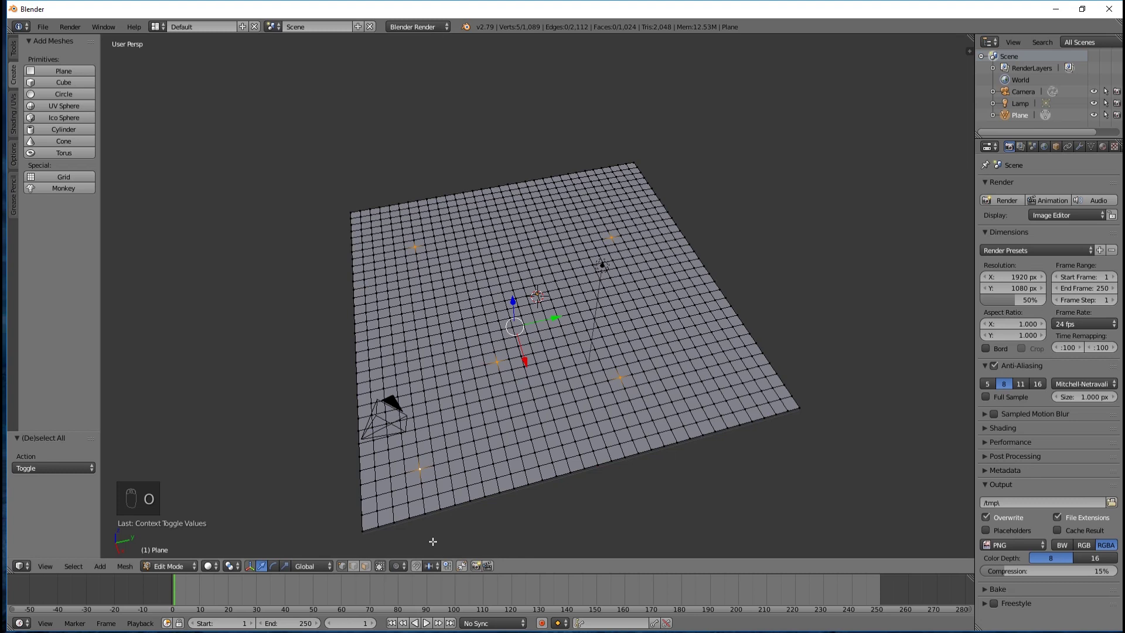
{"action": "key", "text": "o"}
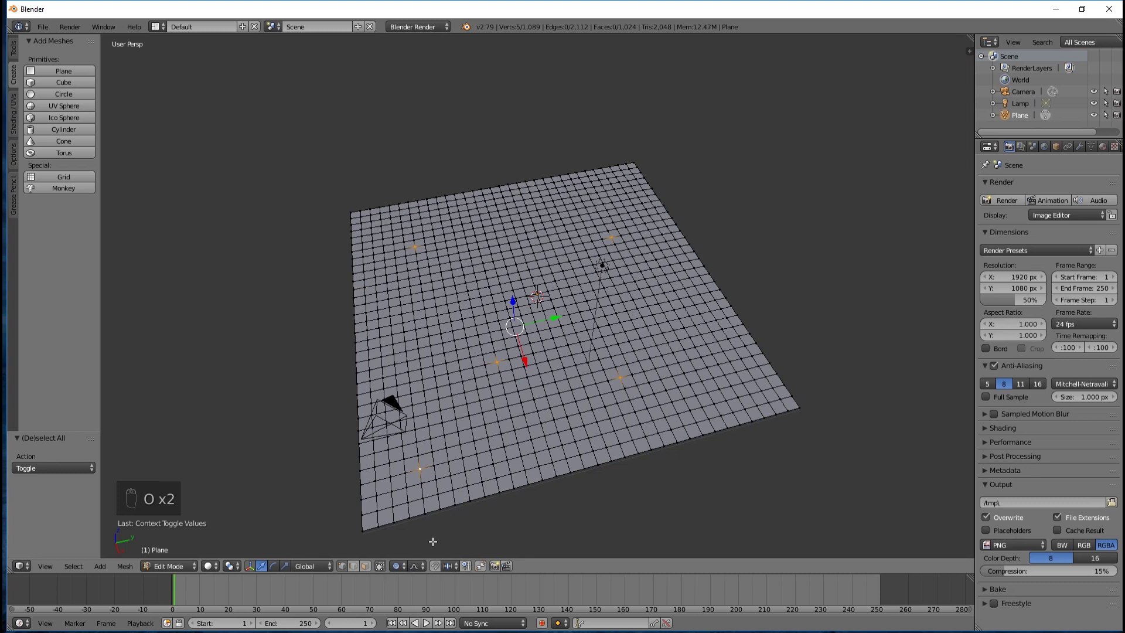
{"action": "left_click", "coordinate": [413, 567]}
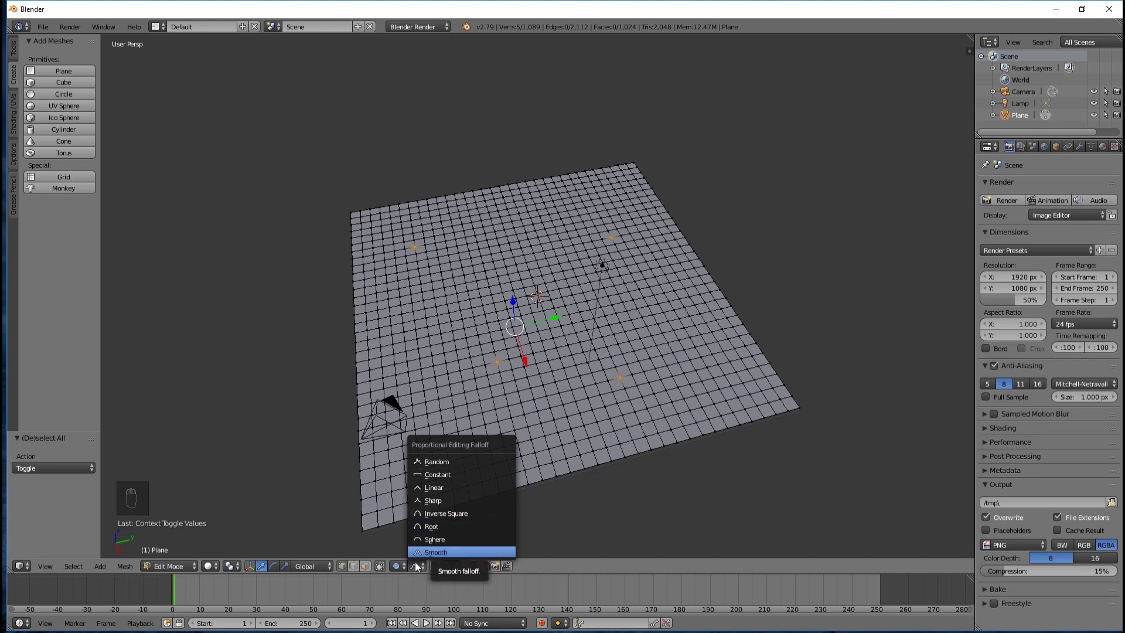
{"action": "left_click", "coordinate": [415, 566]}
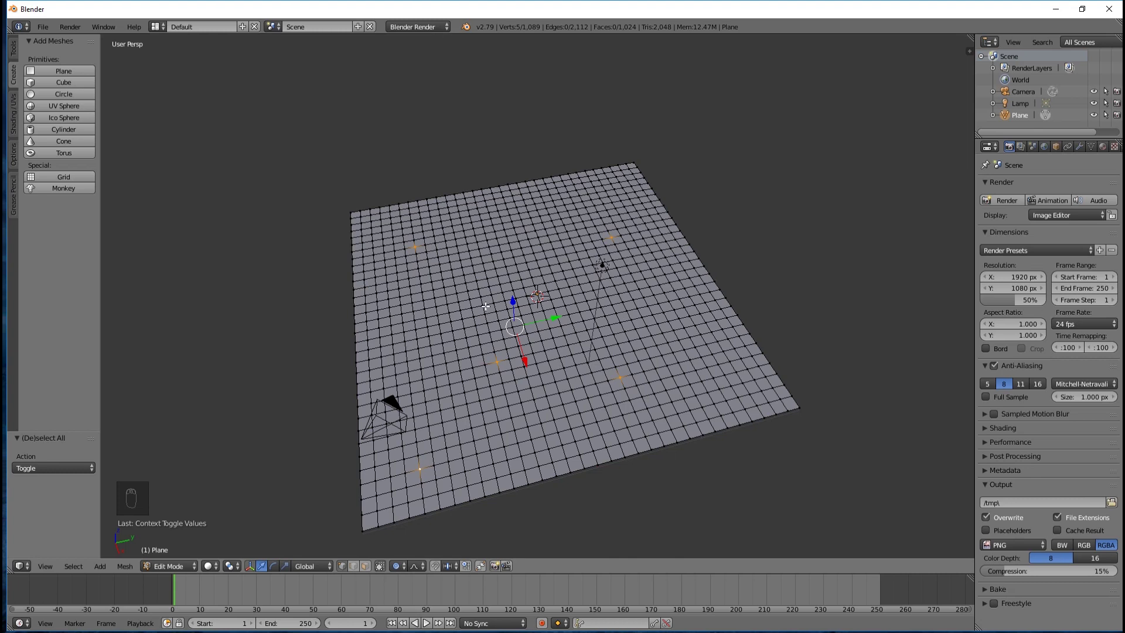
Step: Raise the five selected vertices into peaks, moving them about -3.655 in X, 0.692 in Y and 3.055 in Z with a proportional size of 1.95
{"action": "key", "text": "g"}
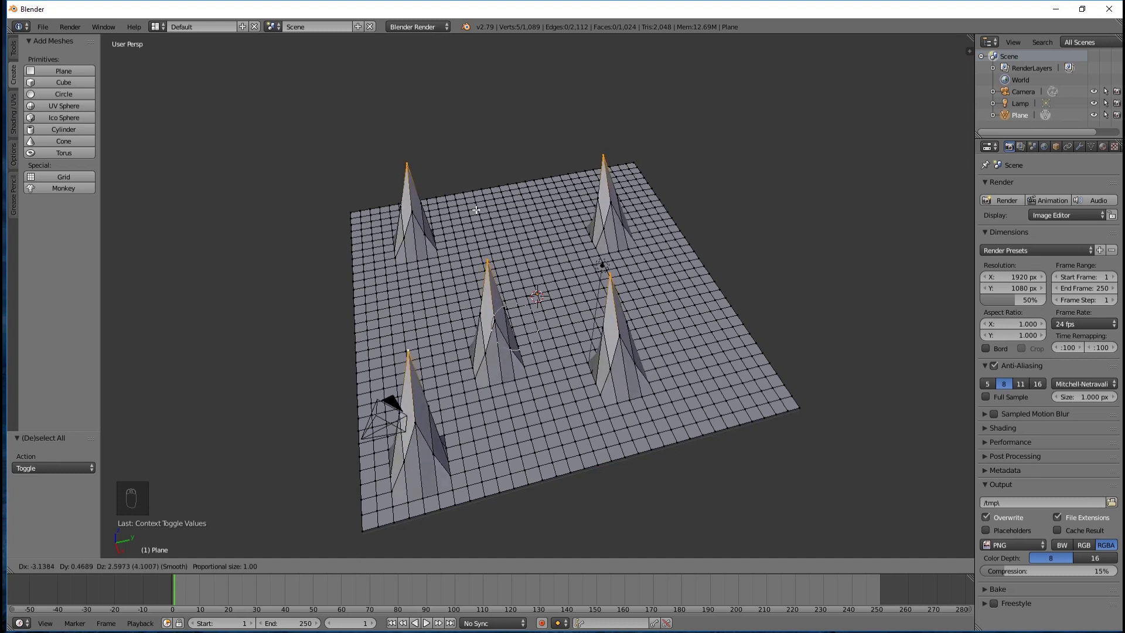
{"action": "scroll", "coordinate": [481, 209], "scroll_direction": "down", "scroll_amount": 6}
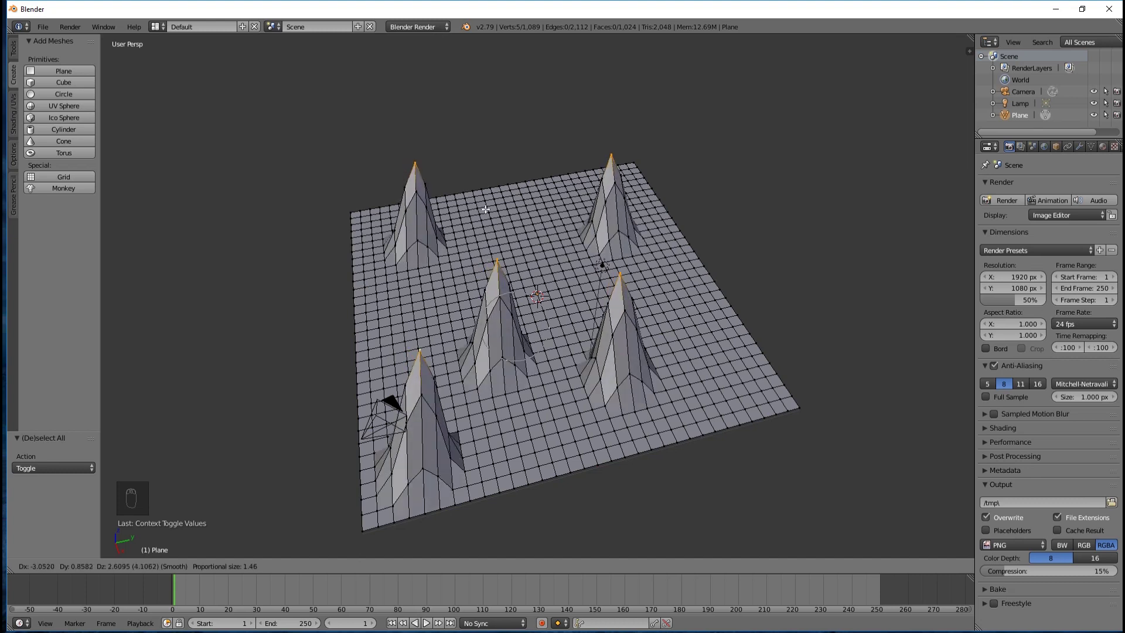
{"action": "scroll", "coordinate": [485, 210], "scroll_direction": "down", "scroll_amount": 9}
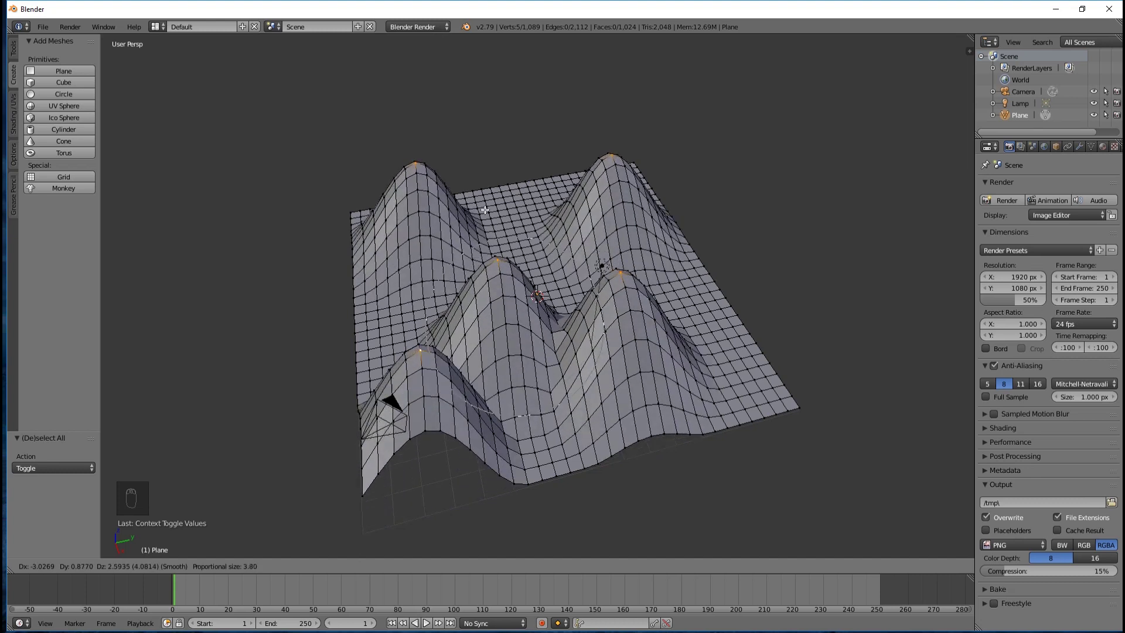
{"action": "scroll", "coordinate": [485, 223], "scroll_direction": "down", "scroll_amount": 2}
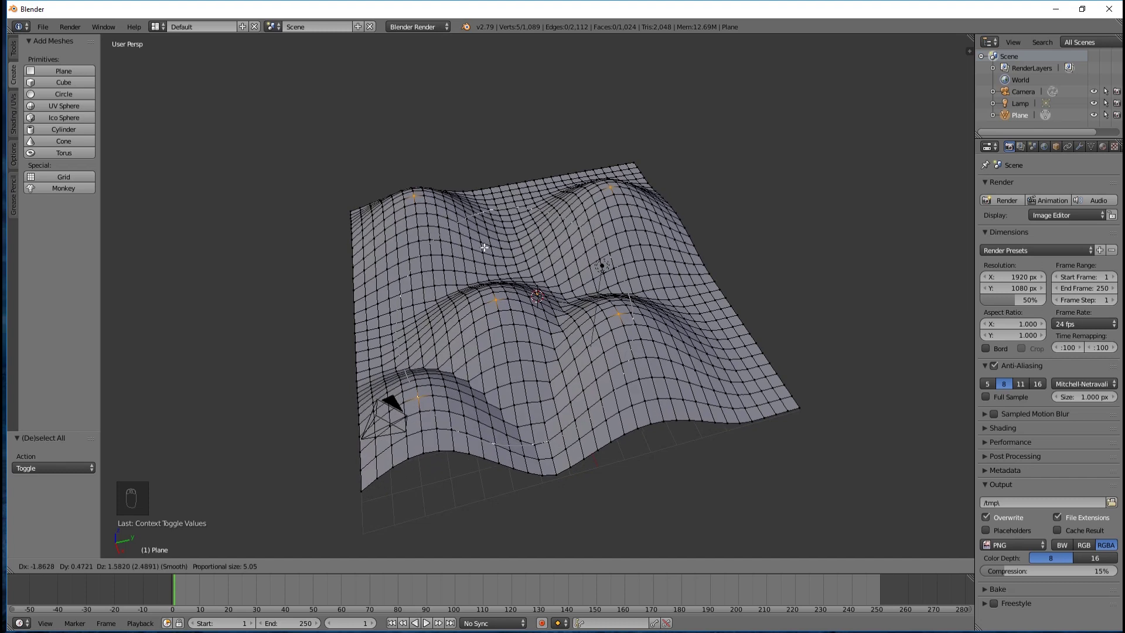
{"action": "scroll", "coordinate": [485, 235], "scroll_direction": "down", "scroll_amount": 2}
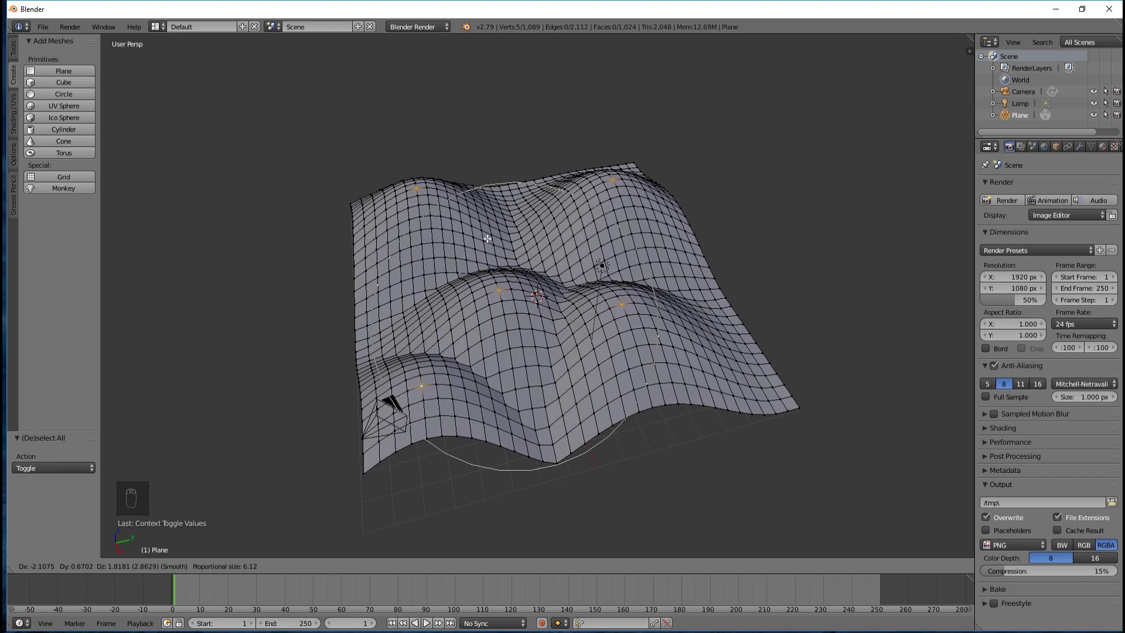
{"action": "scroll", "coordinate": [486, 237], "scroll_direction": "down", "scroll_amount": 2}
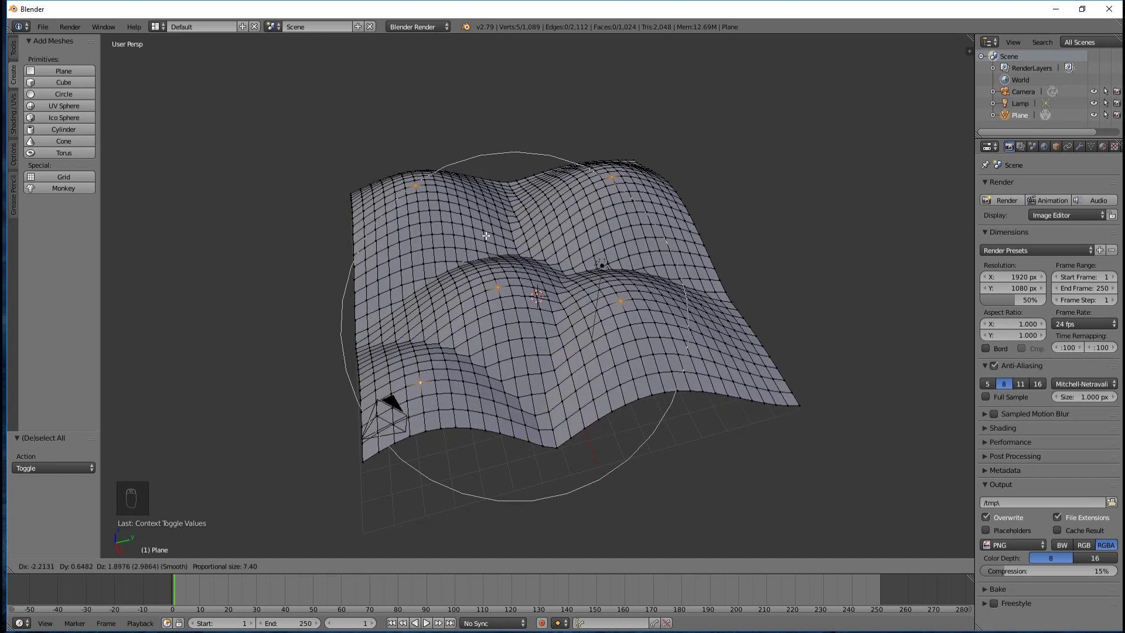
{"action": "scroll", "coordinate": [484, 246], "scroll_direction": "up", "scroll_amount": 2}
{"action": "scroll", "coordinate": [484, 250], "scroll_direction": "up", "scroll_amount": 1}
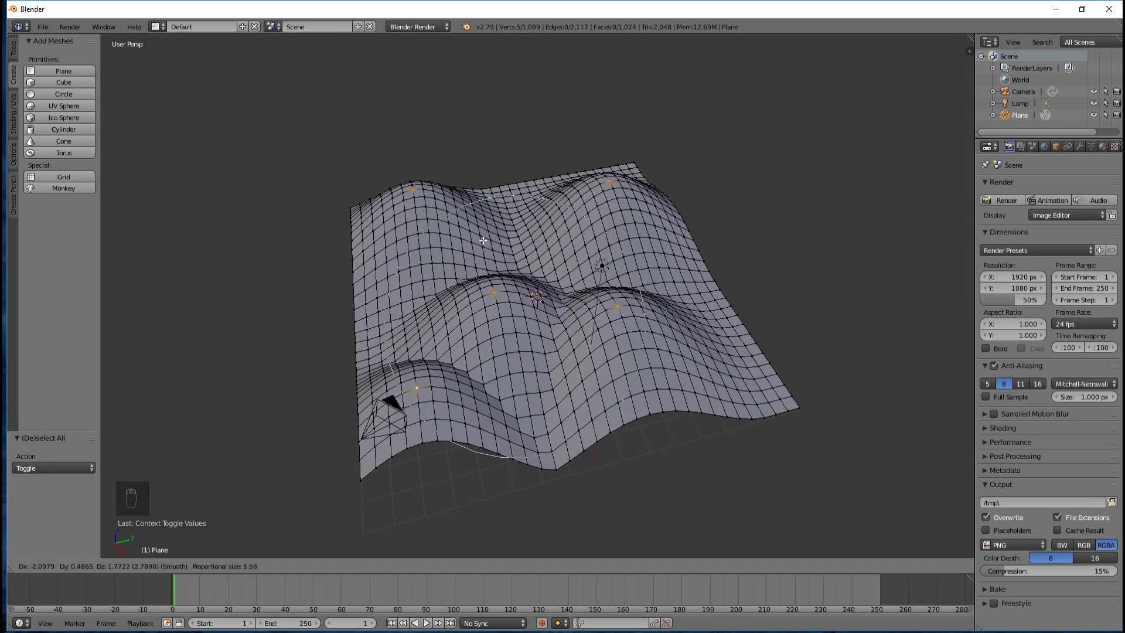
{"action": "scroll", "coordinate": [484, 240], "scroll_direction": "up", "scroll_amount": 10}
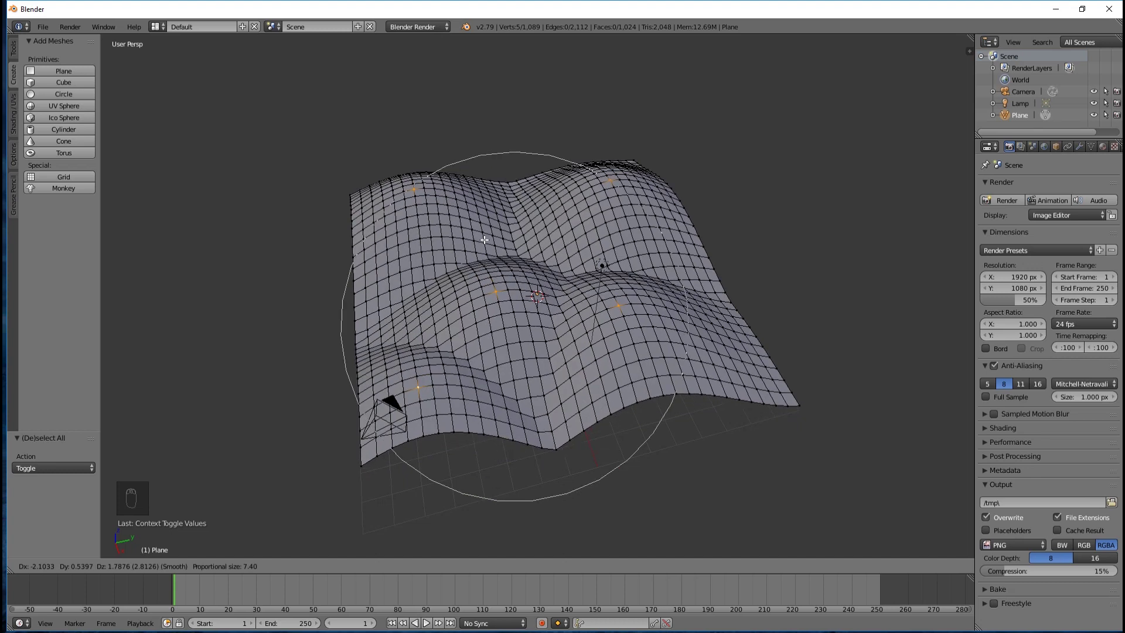
{"action": "scroll", "coordinate": [485, 241], "scroll_direction": "up", "scroll_amount": 1}
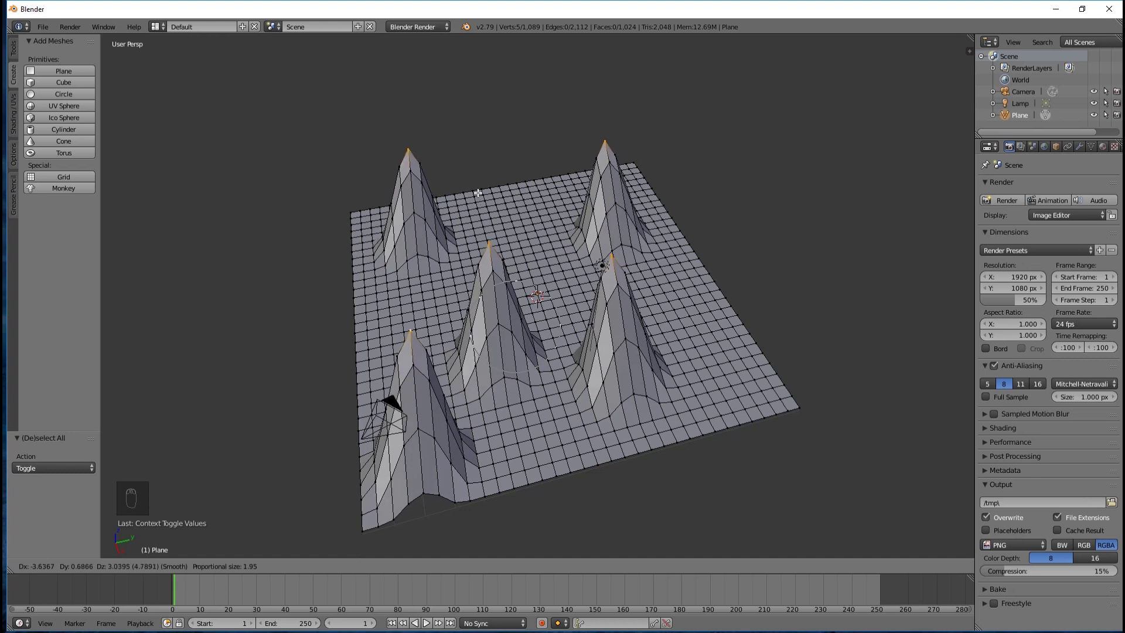
{"action": "left_click", "coordinate": [477, 193]}
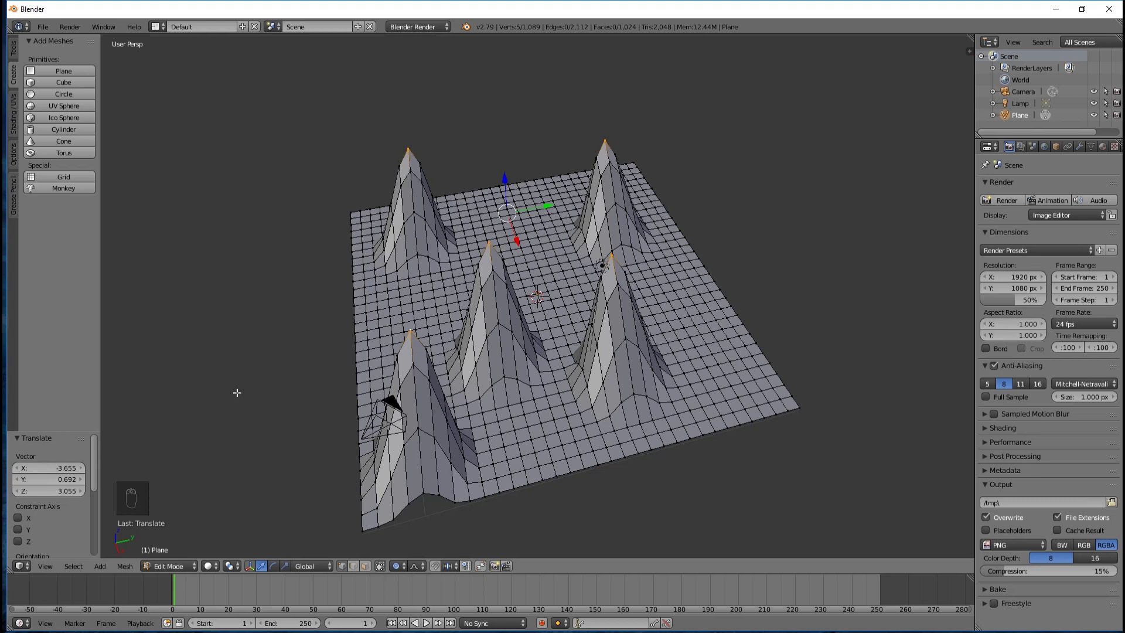
{"action": "mouse_move", "coordinate": [239, 394]}
{"action": "middle_mouse_down"}
{"action": "mouse_move", "coordinate": [373, 328]}
{"action": "mouse_move", "coordinate": [299, 350]}
{"action": "mouse_move", "coordinate": [236, 382]}
{"action": "mouse_move", "coordinate": [234, 394]}
{"action": "mouse_move", "coordinate": [243, 363]}
{"action": "mouse_move", "coordinate": [372, 329]}
{"action": "mouse_move", "coordinate": [431, 332]}
{"action": "mouse_move", "coordinate": [244, 378]}
{"action": "middle_mouse_up"}
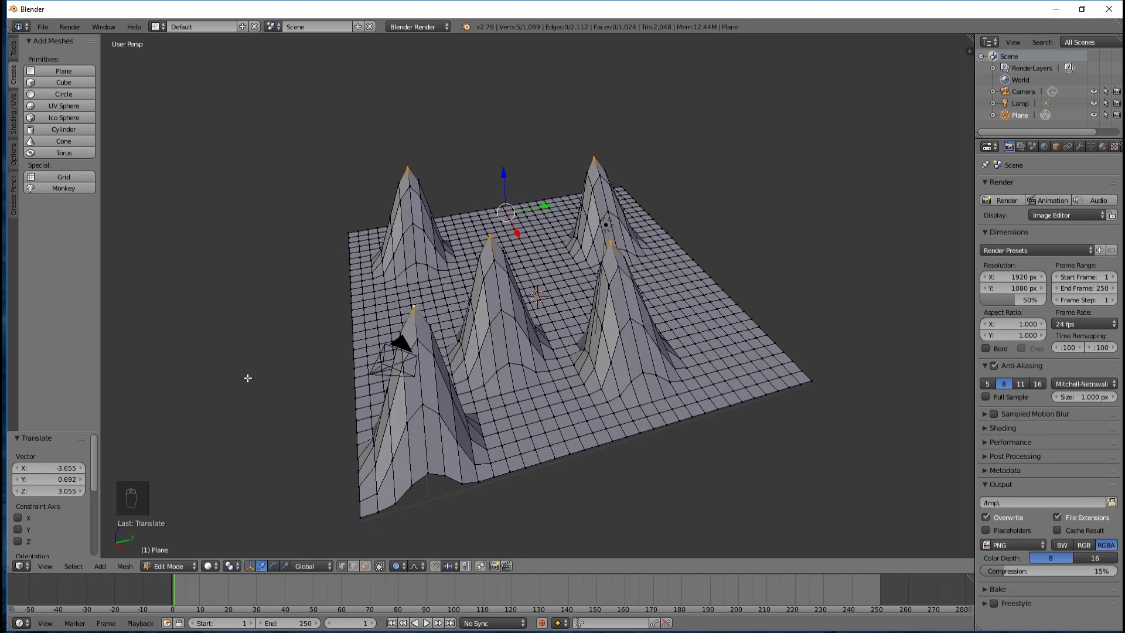
Step: Undo the last raise of the five selected vertices and leave proportional editing enabled
{"action": "key", "text": "ctrl+z"}
{"action": "middle_click_drag", "start_coordinate": [684, 271], "coordinate": [682, 278]}
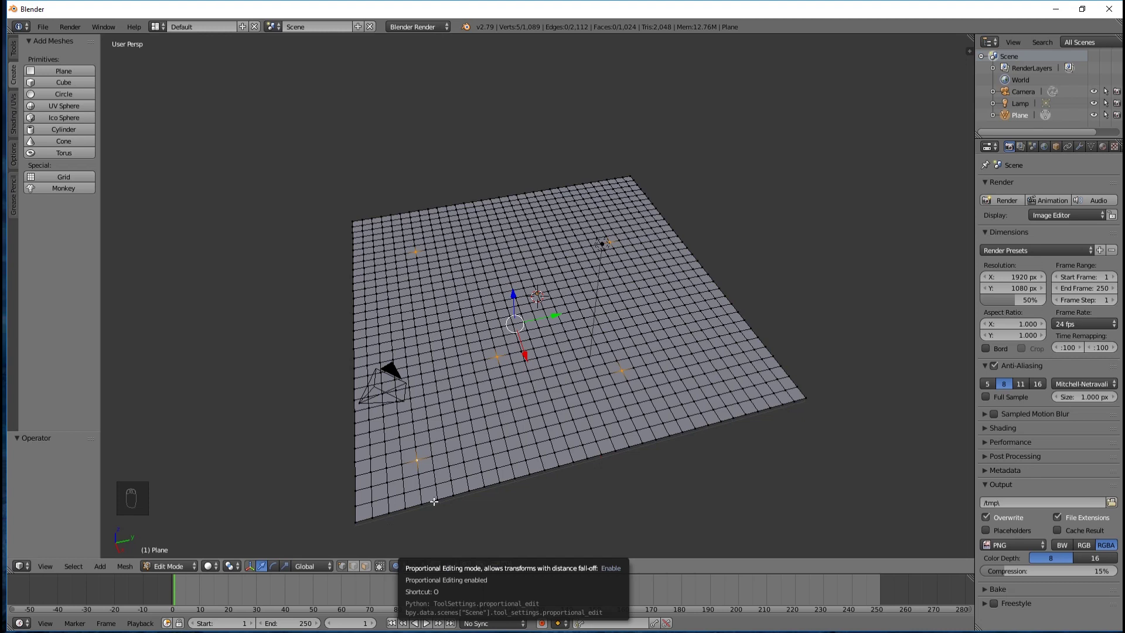
{"action": "key", "text": "o"}
{"action": "key", "text": "o"}
{"action": "key", "text": "o"}
{"action": "key", "text": "o"}
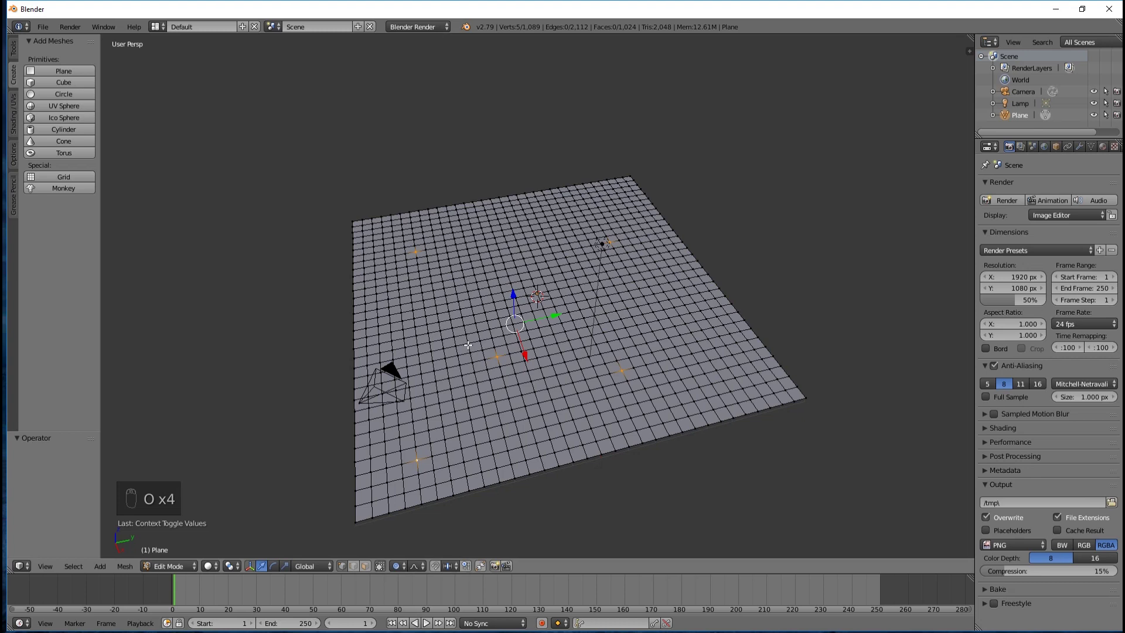
Step: Raise the five selected vertices into broad hills, moving them about 3.324 along Z with a proportional size of 6.12
{"action": "key", "text": "g"}
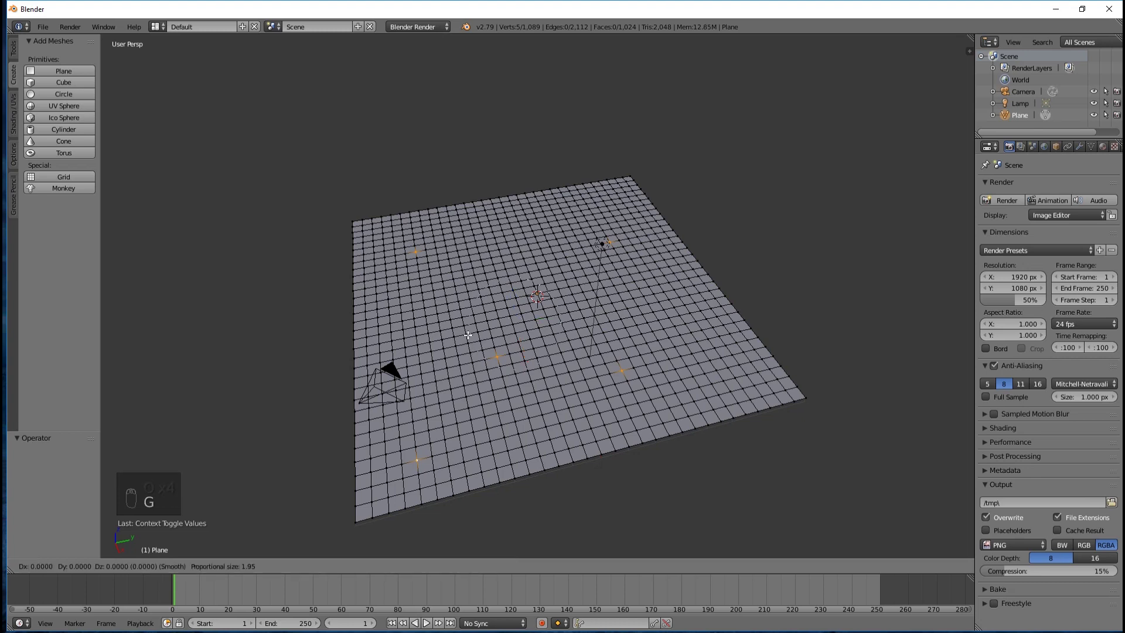
{"action": "scroll", "coordinate": [464, 299], "scroll_direction": "down", "scroll_amount": 5}
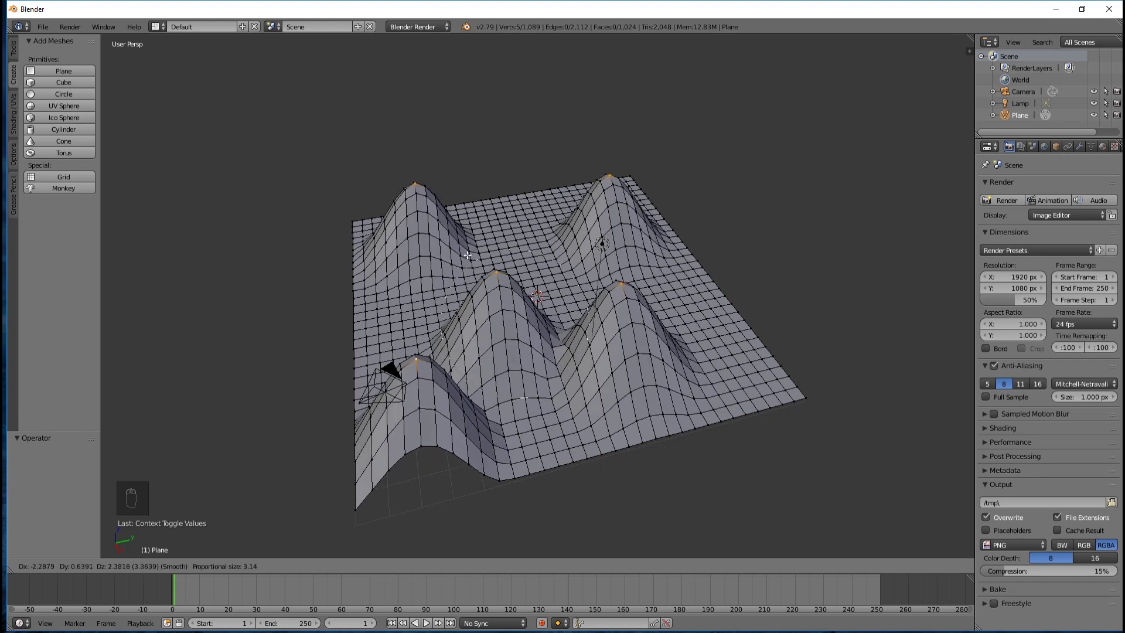
{"action": "key", "text": "z"}
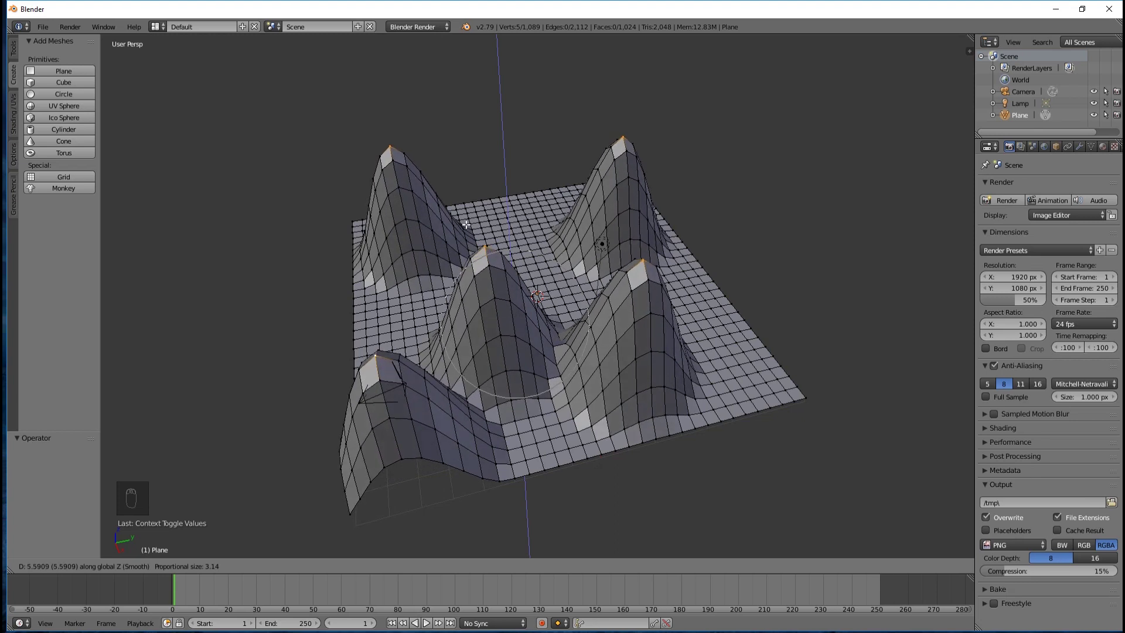
{"action": "scroll", "coordinate": [467, 223], "scroll_direction": "down", "scroll_amount": 1}
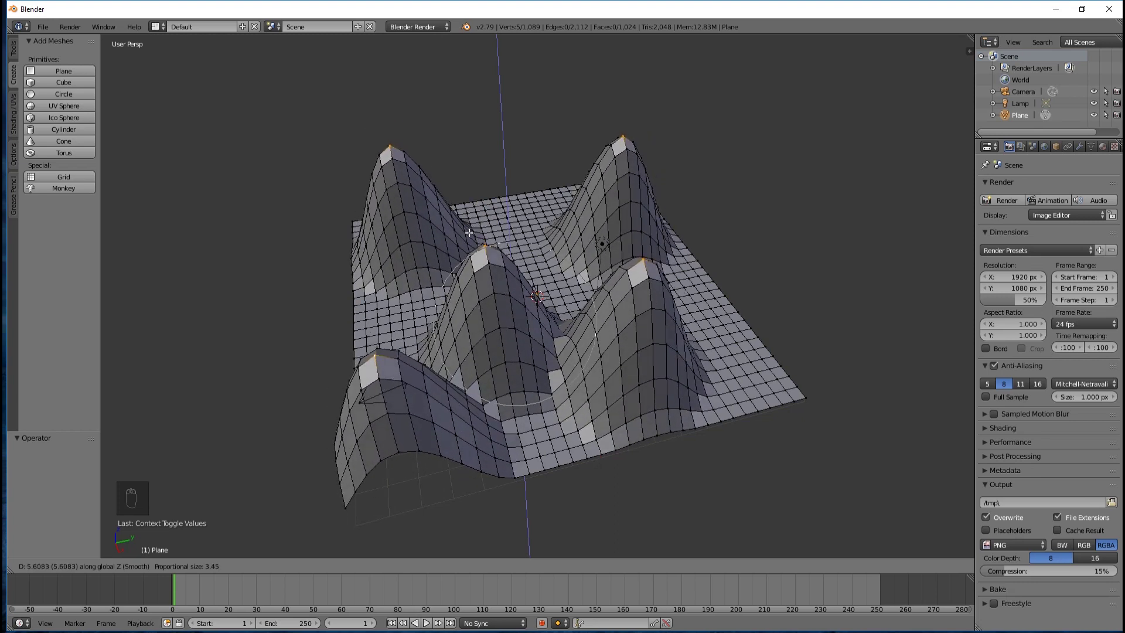
{"action": "scroll", "coordinate": [472, 223], "scroll_direction": "down", "scroll_amount": 3}
{"action": "scroll", "coordinate": [476, 266], "scroll_direction": "down", "scroll_amount": 3}
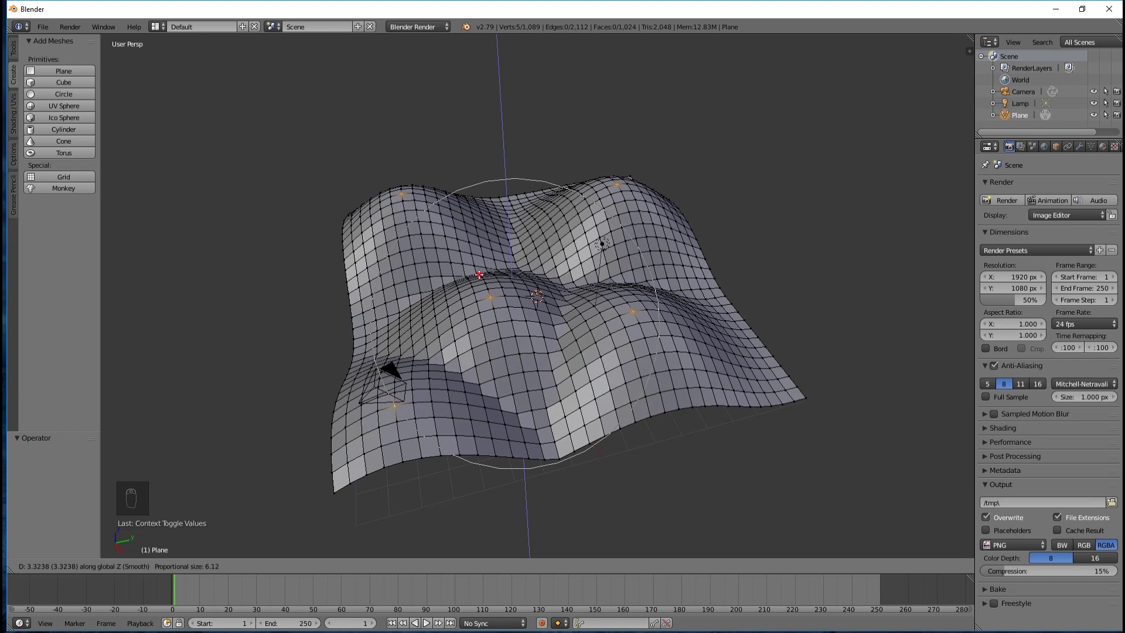
{"action": "left_click", "coordinate": [479, 274]}
{"action": "middle_click_drag", "start_coordinate": [632, 279], "coordinate": [718, 291]}
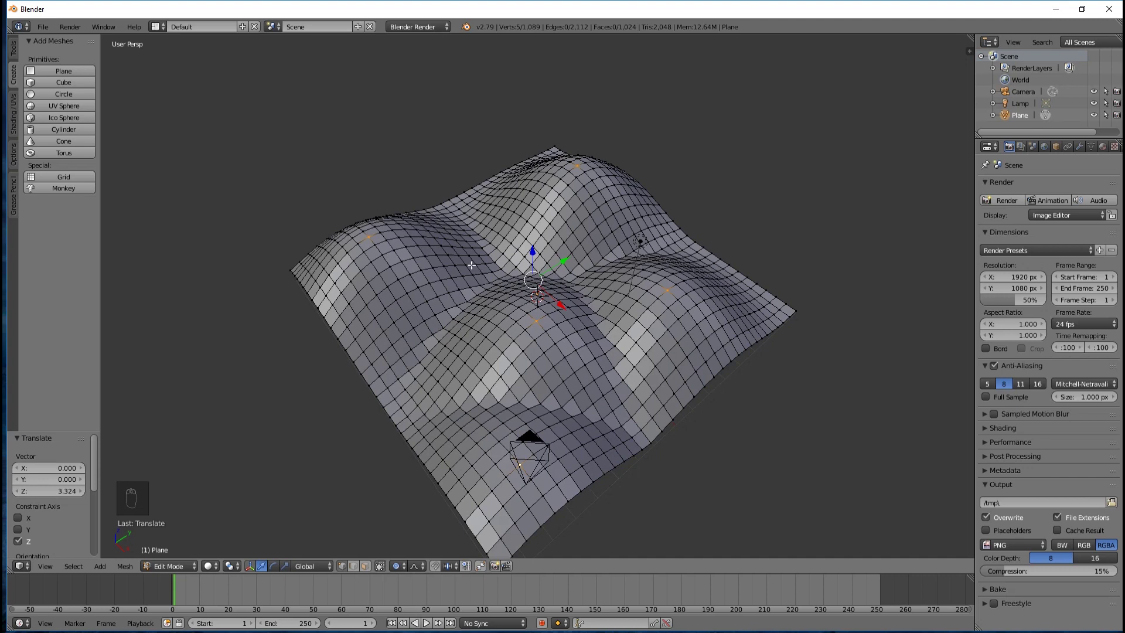
Step: Clear the selection and select six other vertices scattered over the slopes and valleys around the hills
{"action": "key", "text": "a"}
{"action": "key", "text": "a"}
{"action": "key", "text": "a"}
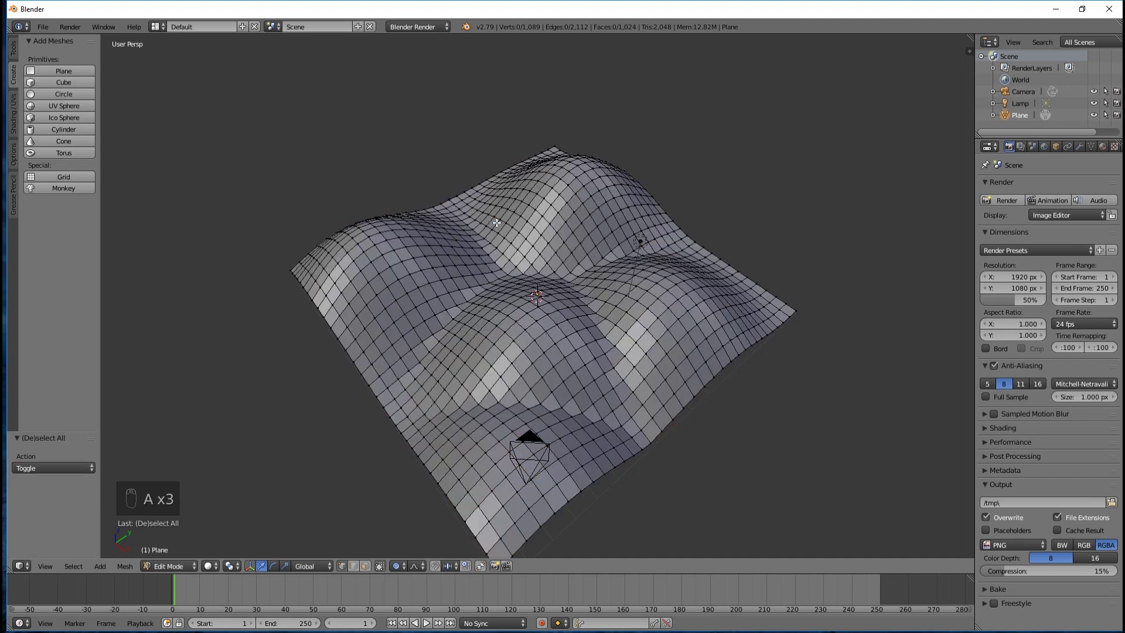
{"action": "right_click", "coordinate": [490, 202]}
{"action": "right_click", "coordinate": [403, 336], "text": "shift"}
{"action": "right_click", "coordinate": [478, 443], "text": "shift"}
{"action": "right_click", "coordinate": [633, 391], "text": "shift"}
{"action": "right_click", "coordinate": [588, 234], "text": "shift"}
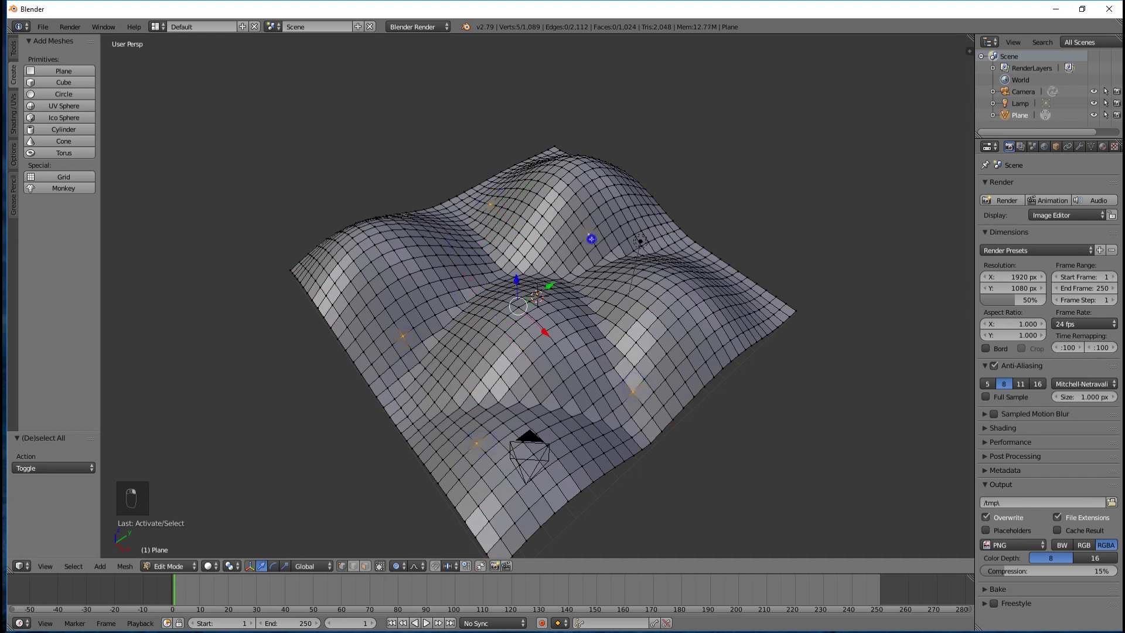
{"action": "right_click", "coordinate": [677, 300], "text": "shift"}
Step: Raise the six selected vertices about 1.869 along Z with a proportional size of 5.05
{"action": "key", "text": "g"}
{"action": "key", "text": "z"}
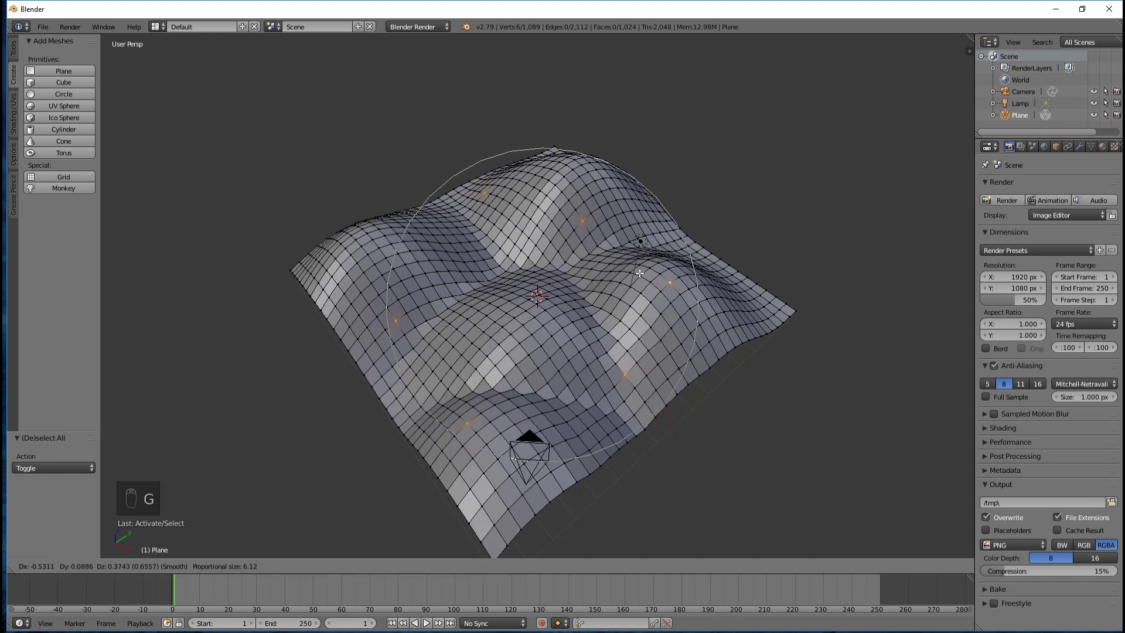
{"action": "scroll", "coordinate": [640, 265], "scroll_direction": "down", "scroll_amount": 2}
{"action": "scroll", "coordinate": [642, 264], "scroll_direction": "up", "scroll_amount": 3}
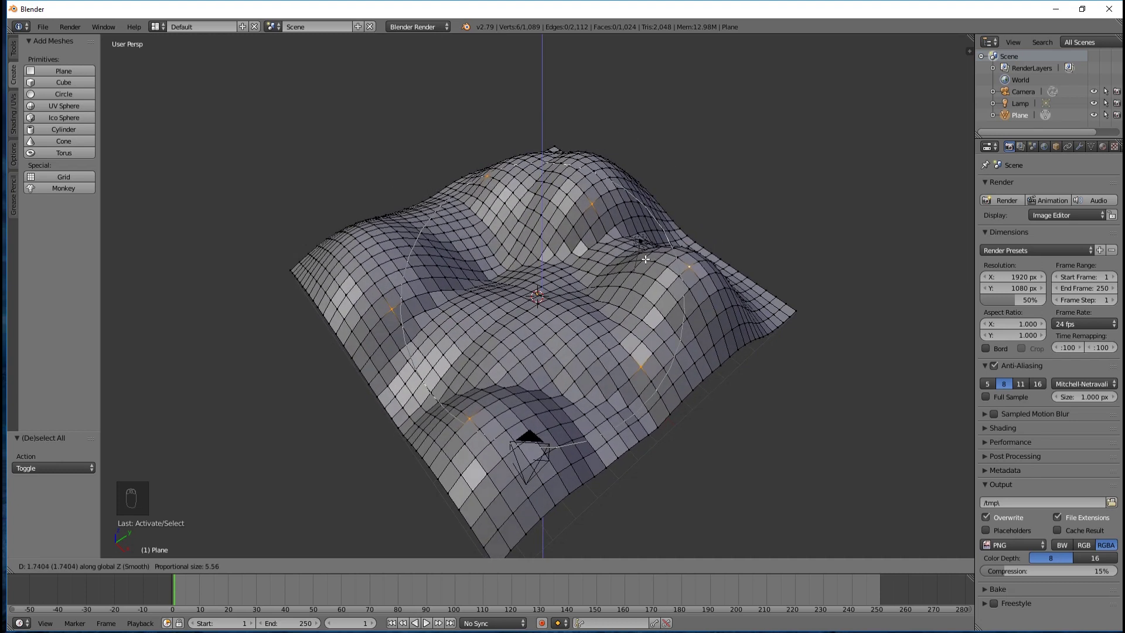
{"action": "scroll", "coordinate": [645, 258], "scroll_direction": "up", "scroll_amount": 1}
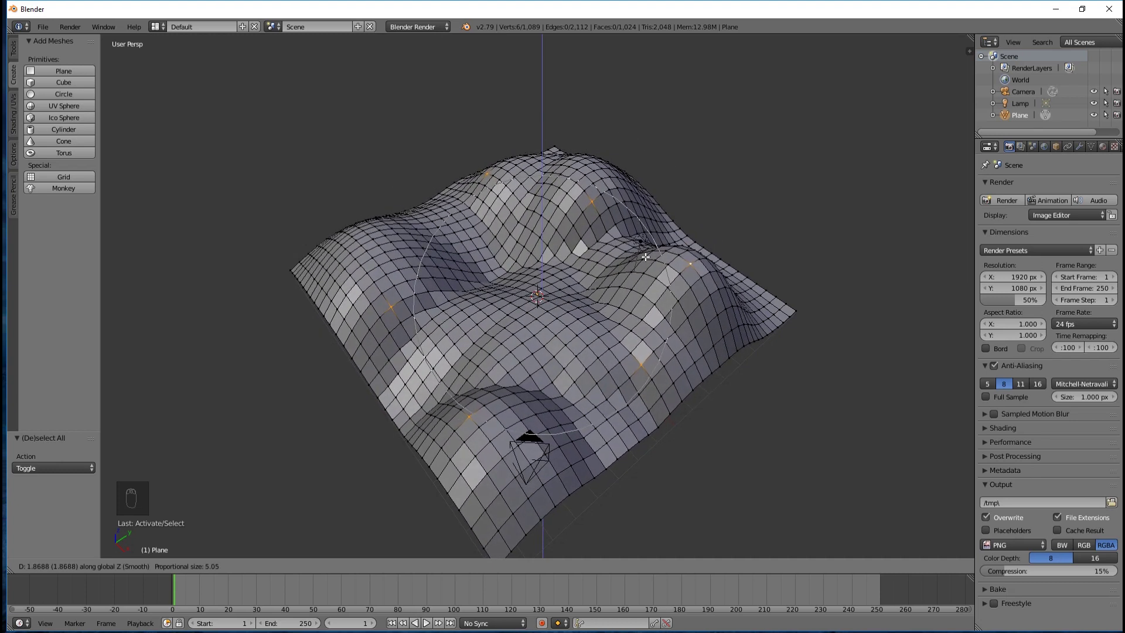
{"action": "left_click", "coordinate": [646, 257]}
{"action": "mouse_move", "coordinate": [646, 257]}
{"action": "middle_mouse_down"}
{"action": "mouse_move", "coordinate": [823, 283]}
{"action": "mouse_move", "coordinate": [909, 281]}
{"action": "mouse_move", "coordinate": [138, 284]}
{"action": "mouse_move", "coordinate": [204, 306]}
{"action": "mouse_move", "coordinate": [77, 308]}
{"action": "middle_mouse_up"}
{"action": "mouse_move", "coordinate": [497, 283]}
{"action": "middle_mouse_down"}
{"action": "mouse_move", "coordinate": [603, 297]}
{"action": "mouse_move", "coordinate": [544, 264]}
{"action": "mouse_move", "coordinate": [305, 293]}
{"action": "mouse_move", "coordinate": [341, 287]}
{"action": "mouse_move", "coordinate": [170, 281]}
{"action": "mouse_move", "coordinate": [440, 264]}
{"action": "mouse_move", "coordinate": [509, 273]}
{"action": "middle_mouse_up"}
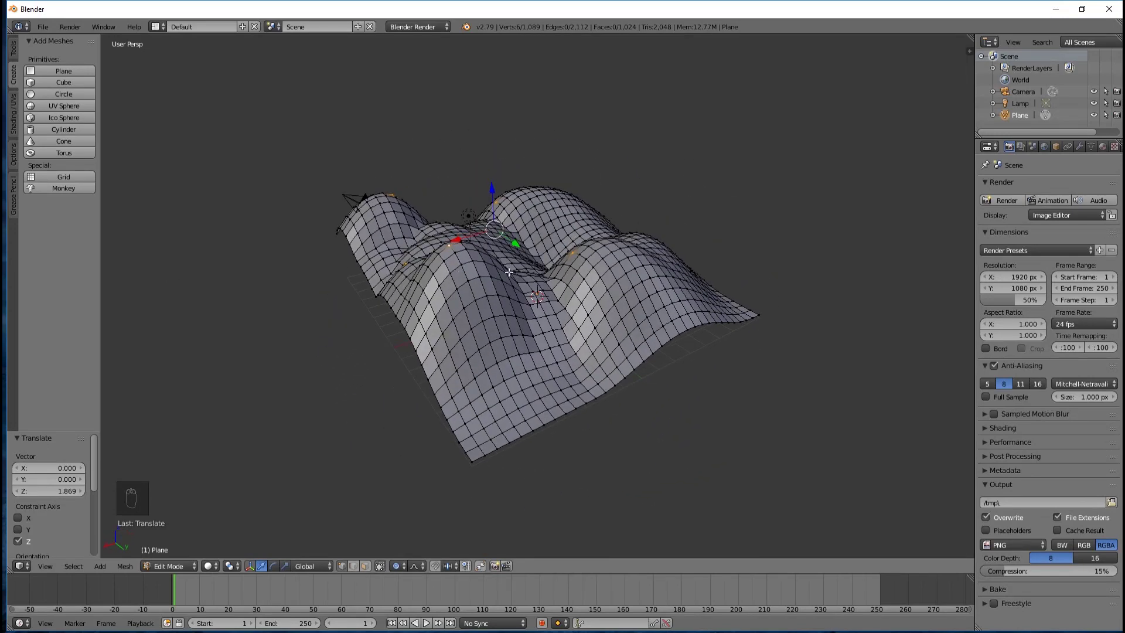
Step: Lower the same six vertices about 1.097 along Z with a proportional size of 5.05
{"action": "key", "text": "g"}
{"action": "key", "text": "z"}
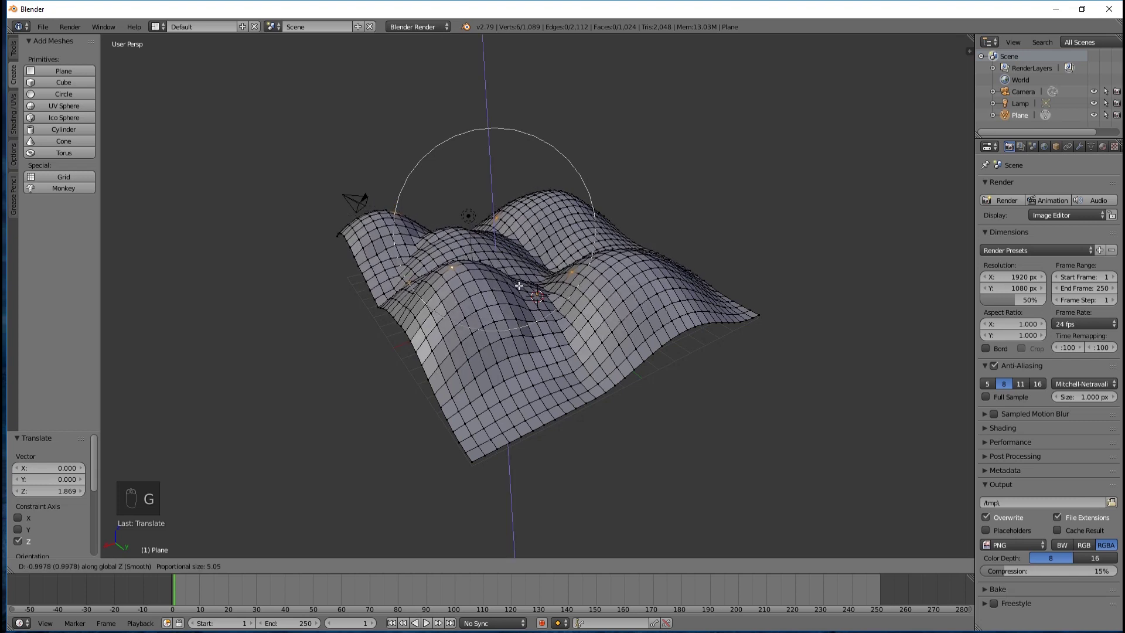
{"action": "left_click", "coordinate": [519, 287]}
{"action": "mouse_move", "coordinate": [519, 288]}
{"action": "middle_mouse_down"}
{"action": "mouse_move", "coordinate": [639, 294]}
{"action": "mouse_move", "coordinate": [573, 300]}
{"action": "mouse_move", "coordinate": [582, 302]}
{"action": "middle_mouse_up"}
{"action": "scroll", "coordinate": [654, 291], "scroll_direction": "up", "scroll_amount": 3}
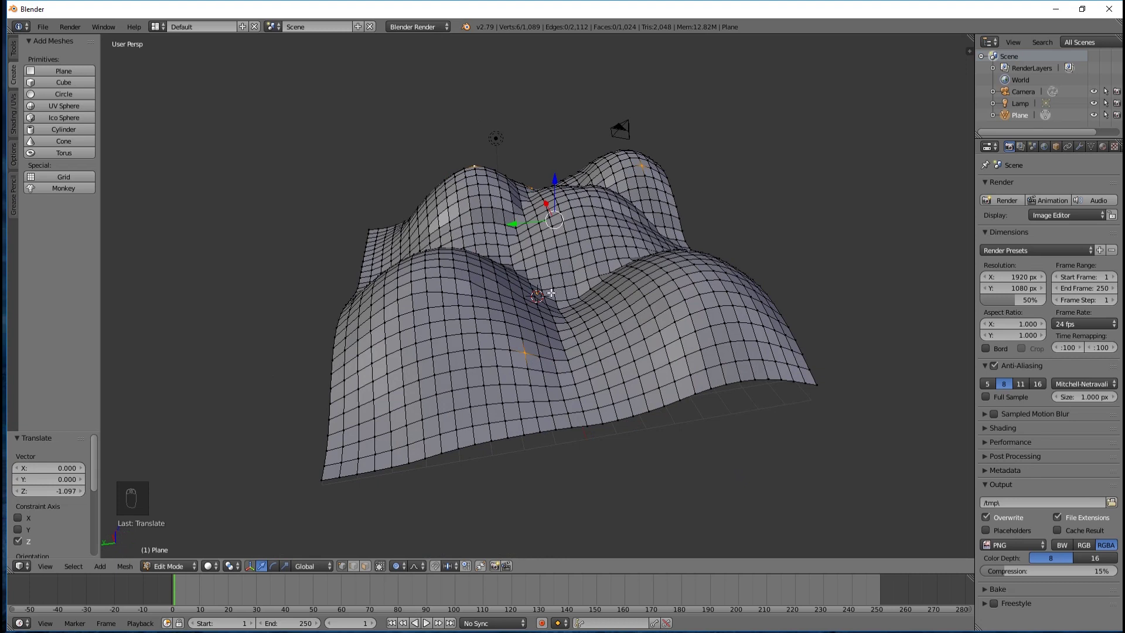
{"action": "mouse_move", "coordinate": [511, 259]}
{"action": "middle_mouse_down"}
{"action": "mouse_move", "coordinate": [703, 255]}
{"action": "mouse_move", "coordinate": [461, 269]}
{"action": "middle_mouse_up"}
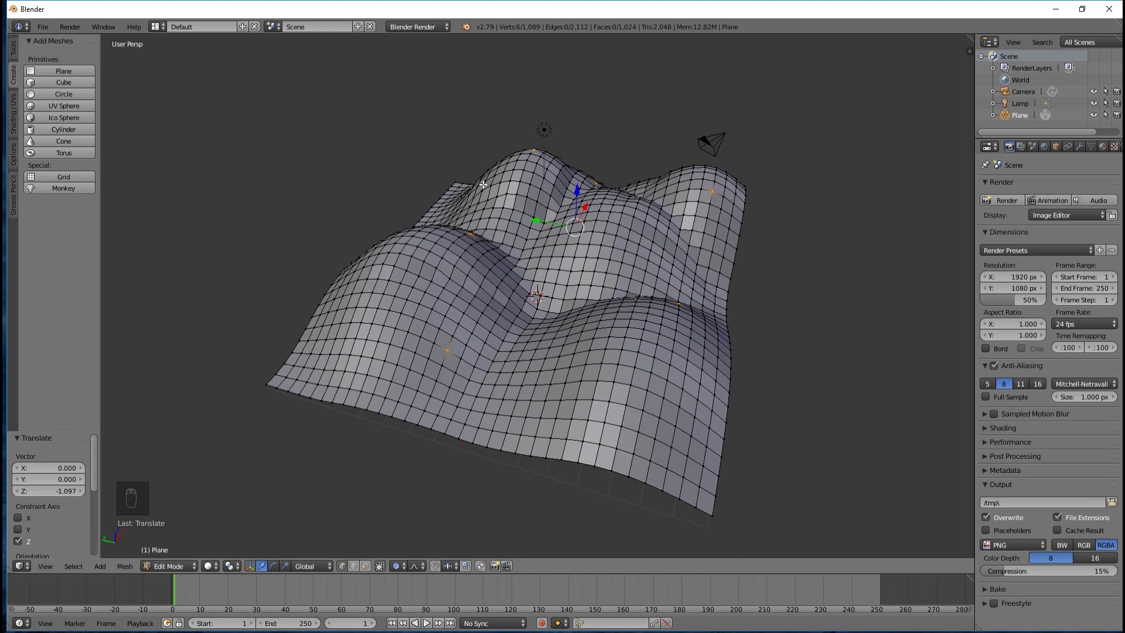
{"action": "middle_click_drag", "start_coordinate": [588, 300], "coordinate": [464, 306]}
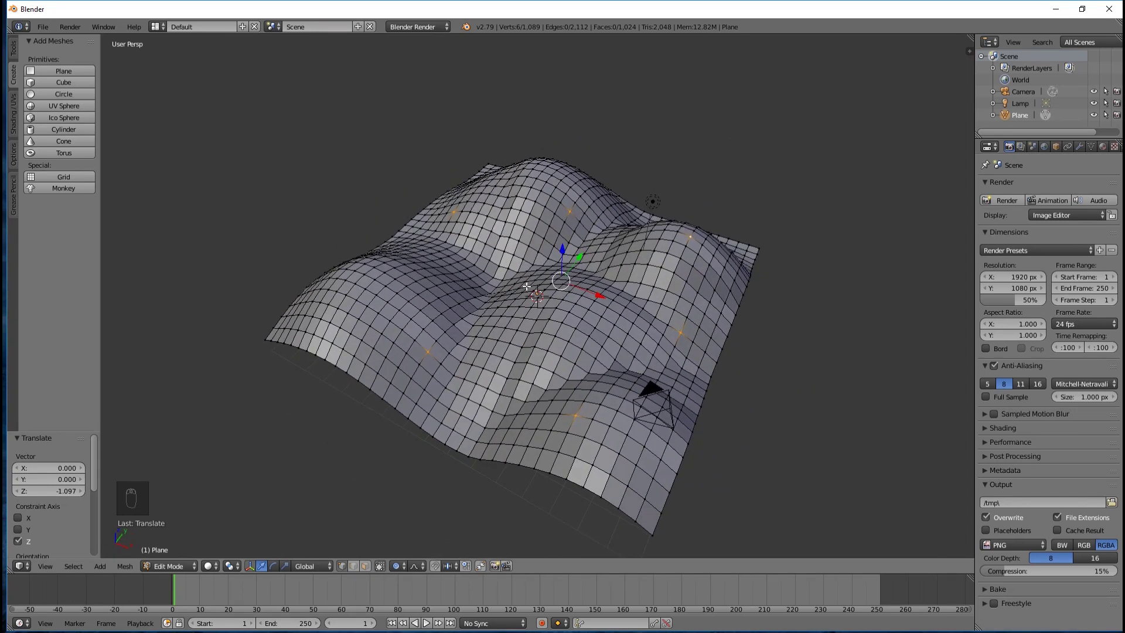
Step: Select the entire terrain mesh and extrude it about 3.145 downward along Z
{"action": "key", "text": "a"}
{"action": "middle_click_drag", "start_coordinate": [701, 301], "coordinate": [595, 302]}
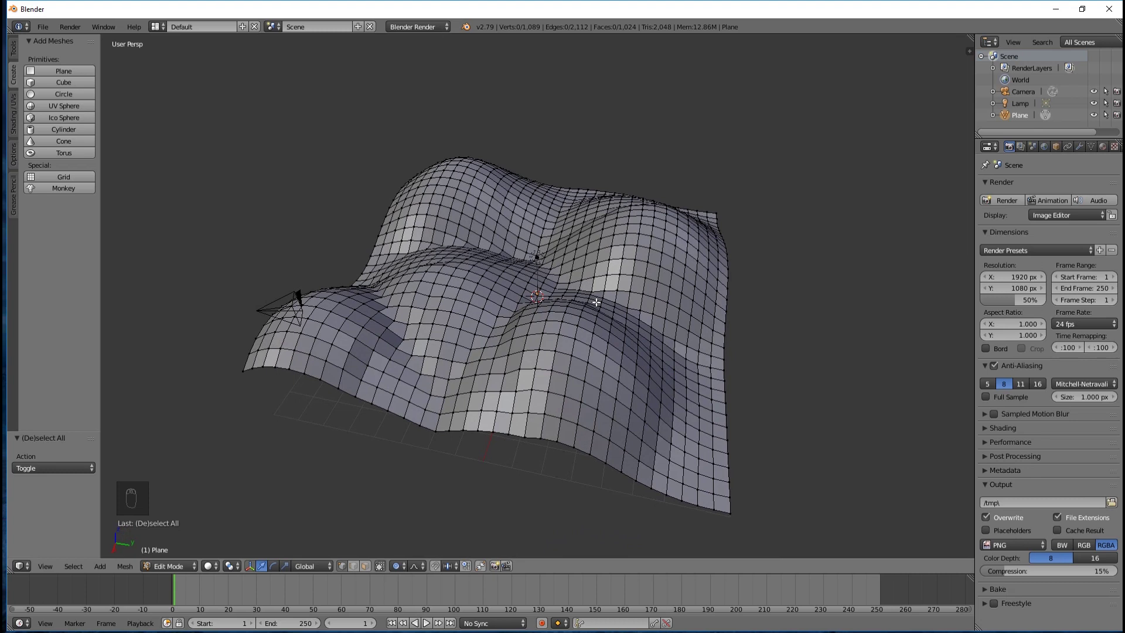
{"action": "middle_click_drag", "start_coordinate": [596, 302], "coordinate": [600, 297]}
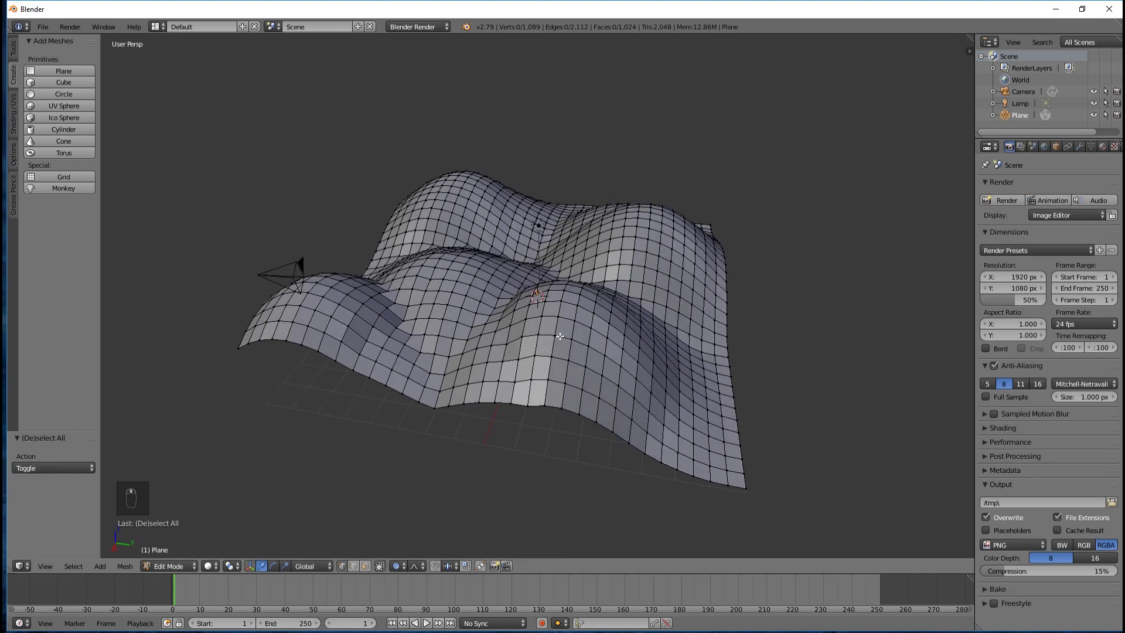
{"action": "middle_click_drag", "start_coordinate": [531, 361], "coordinate": [581, 357]}
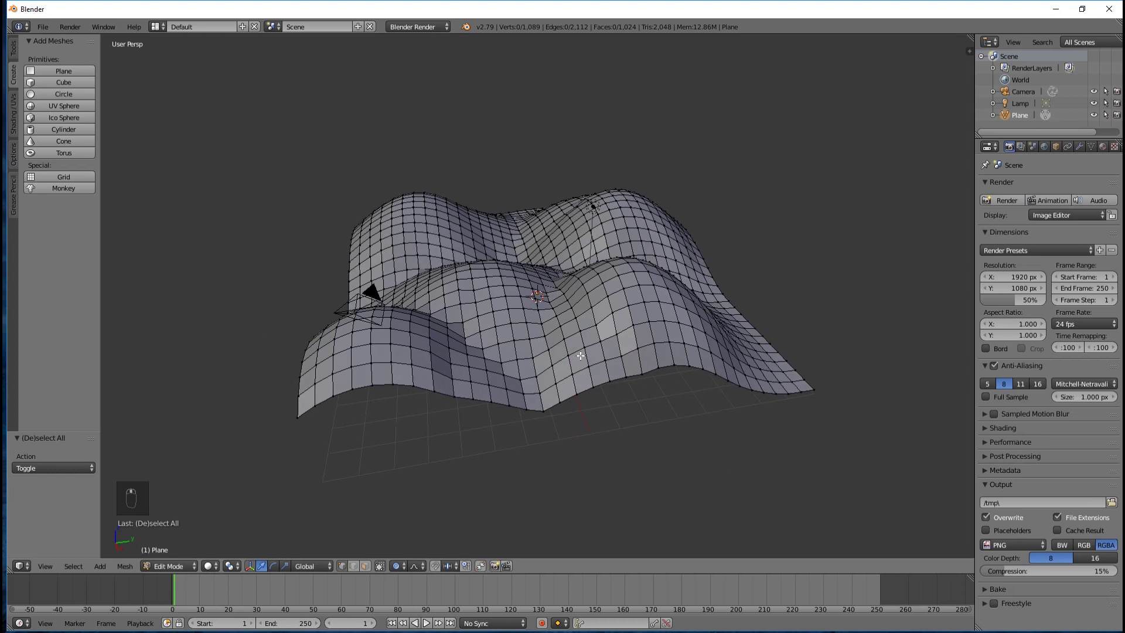
{"action": "key", "text": "a"}
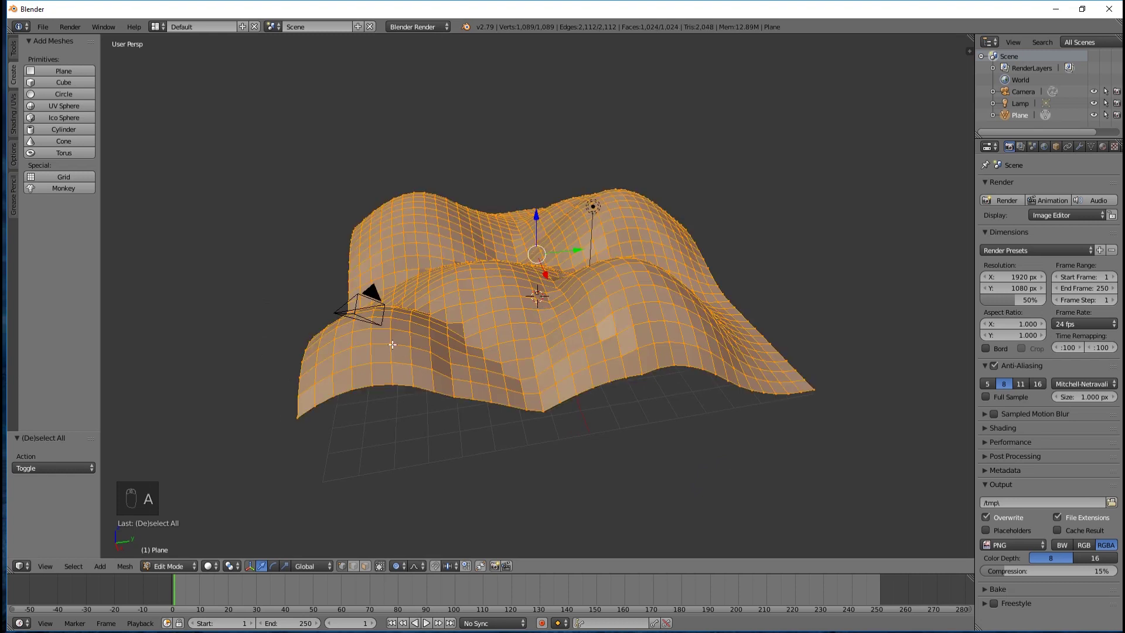
{"action": "middle_click_drag", "start_coordinate": [716, 251], "coordinate": [684, 277]}
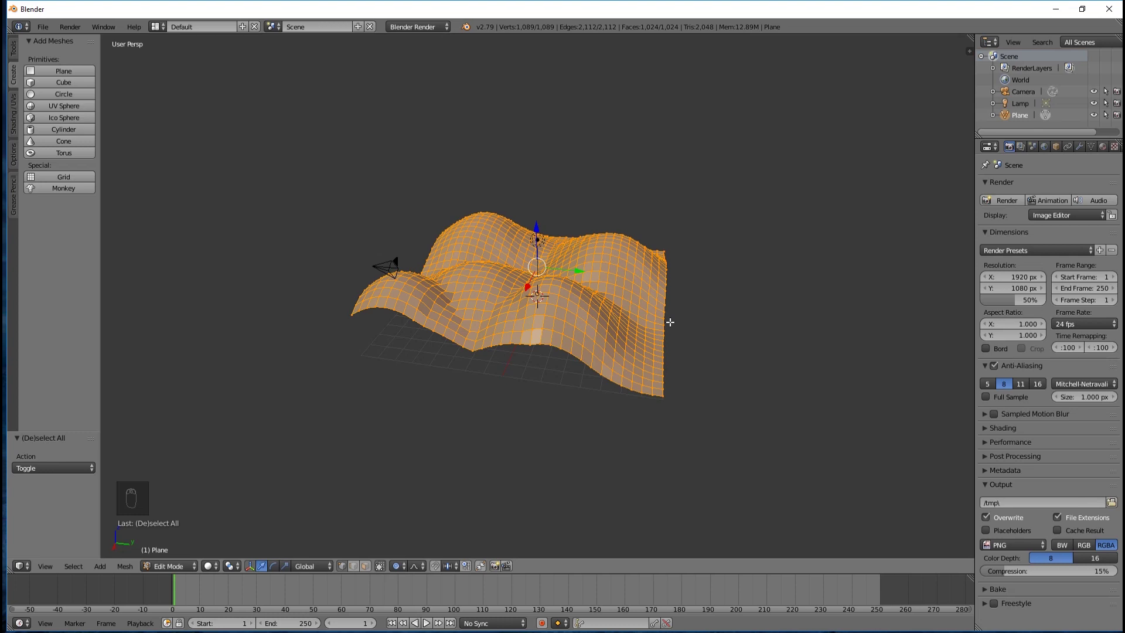
{"action": "key", "text": "e"}
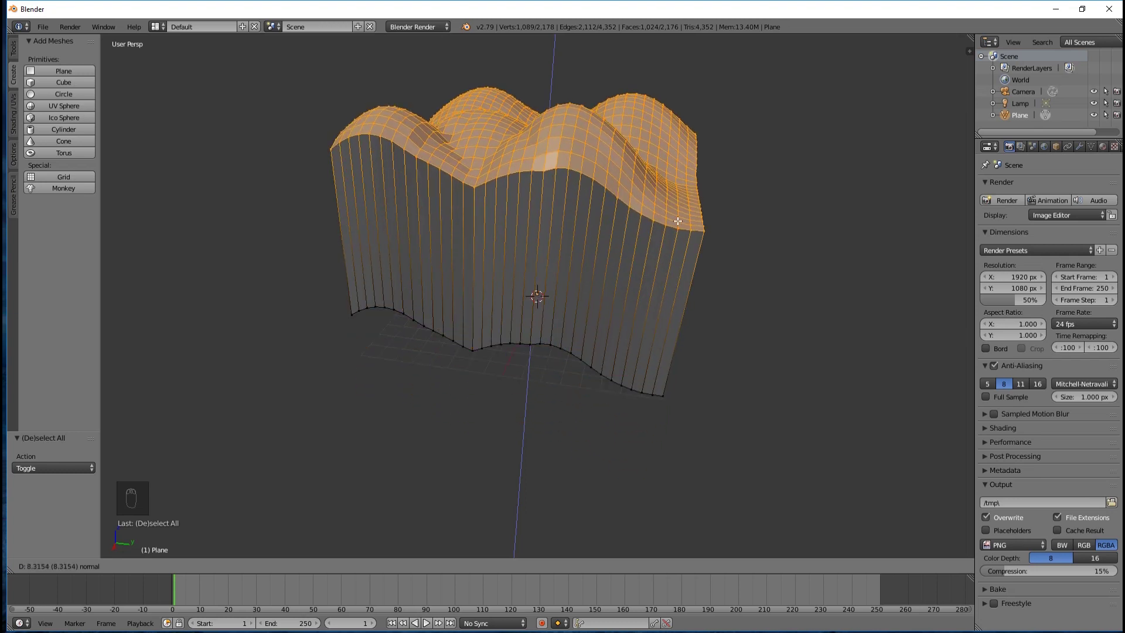
{"action": "left_click", "coordinate": [680, 367]}
{"action": "middle_click_drag", "start_coordinate": [679, 367], "coordinate": [691, 321]}
{"action": "mouse_move", "coordinate": [761, 329]}
{"action": "middle_mouse_down"}
{"action": "mouse_move", "coordinate": [642, 340]}
{"action": "mouse_move", "coordinate": [628, 329]}
{"action": "mouse_move", "coordinate": [641, 346]}
{"action": "mouse_move", "coordinate": [847, 349]}
{"action": "mouse_move", "coordinate": [784, 356]}
{"action": "mouse_move", "coordinate": [774, 344]}
{"action": "mouse_move", "coordinate": [769, 365]}
{"action": "mouse_move", "coordinate": [680, 404]}
{"action": "mouse_move", "coordinate": [674, 314]}
{"action": "middle_mouse_up"}
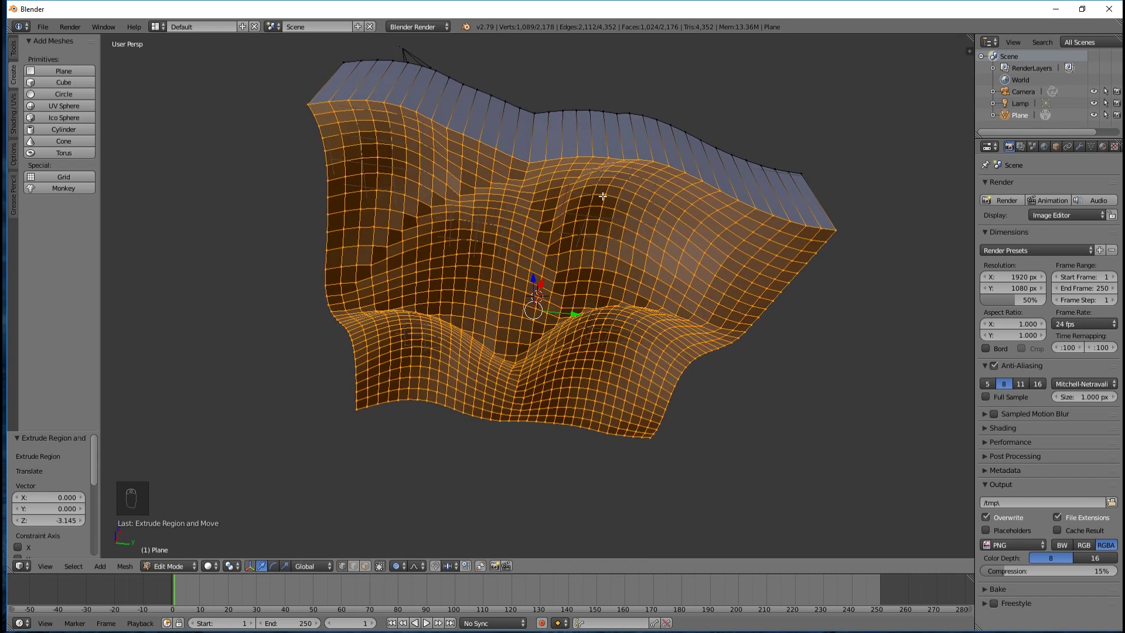
Step: Flatten the extruded underside by scaling it to 0 along Z
{"action": "mouse_move", "coordinate": [616, 344]}
{"action": "middle_mouse_down"}
{"action": "mouse_move", "coordinate": [487, 340]}
{"action": "mouse_move", "coordinate": [510, 334]}
{"action": "mouse_move", "coordinate": [494, 347]}
{"action": "mouse_move", "coordinate": [477, 321]}
{"action": "mouse_move", "coordinate": [525, 337]}
{"action": "mouse_move", "coordinate": [535, 358]}
{"action": "mouse_move", "coordinate": [583, 389]}
{"action": "mouse_move", "coordinate": [718, 334]}
{"action": "mouse_move", "coordinate": [736, 340]}
{"action": "middle_mouse_up"}
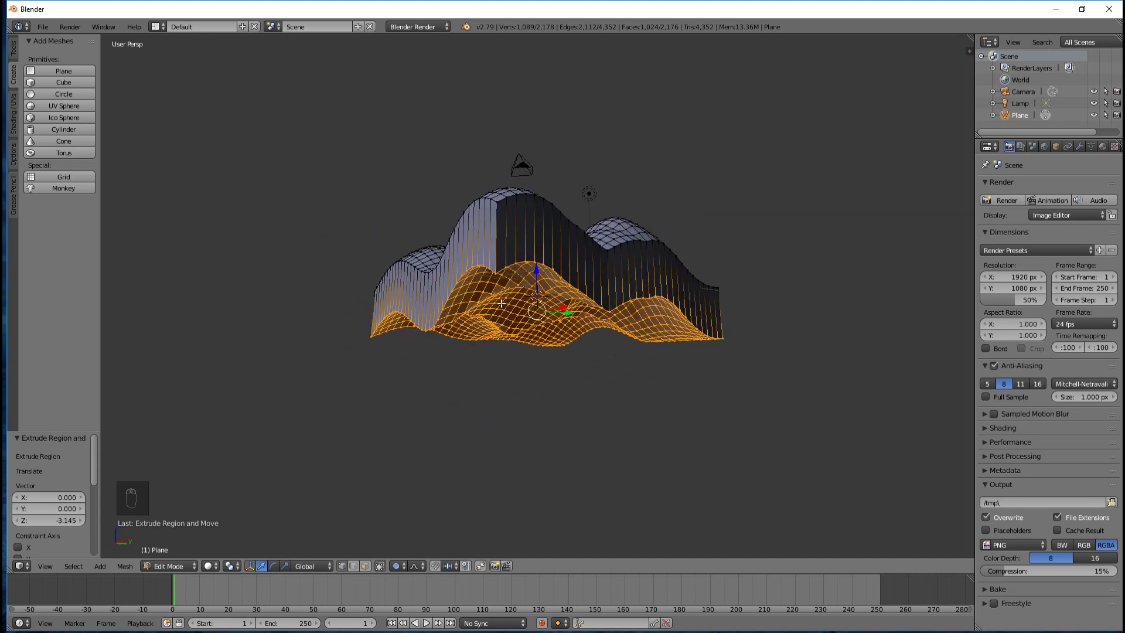
{"action": "middle_click_drag", "start_coordinate": [650, 293], "coordinate": [614, 298]}
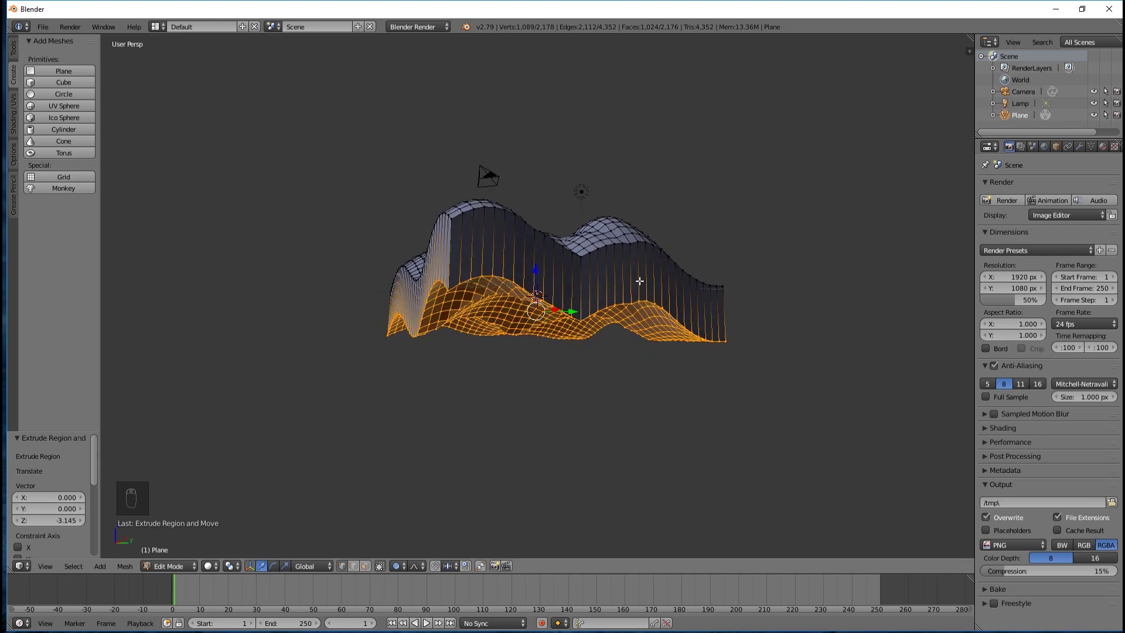
{"action": "scroll", "coordinate": [575, 287], "scroll_direction": "up", "scroll_amount": 1}
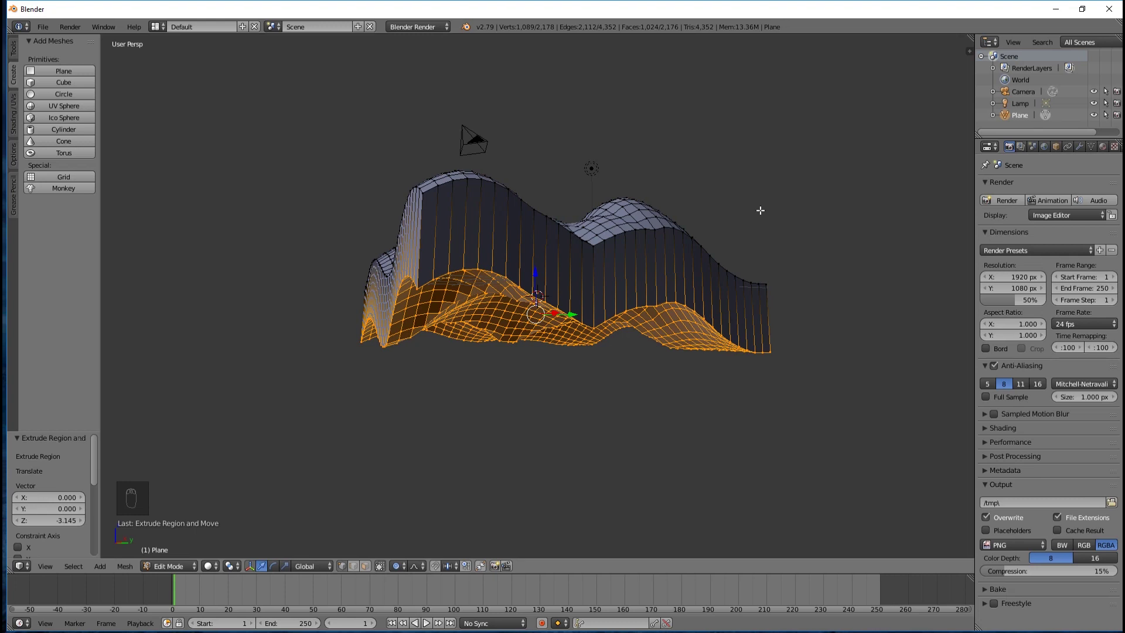
{"action": "key", "text": "s"}
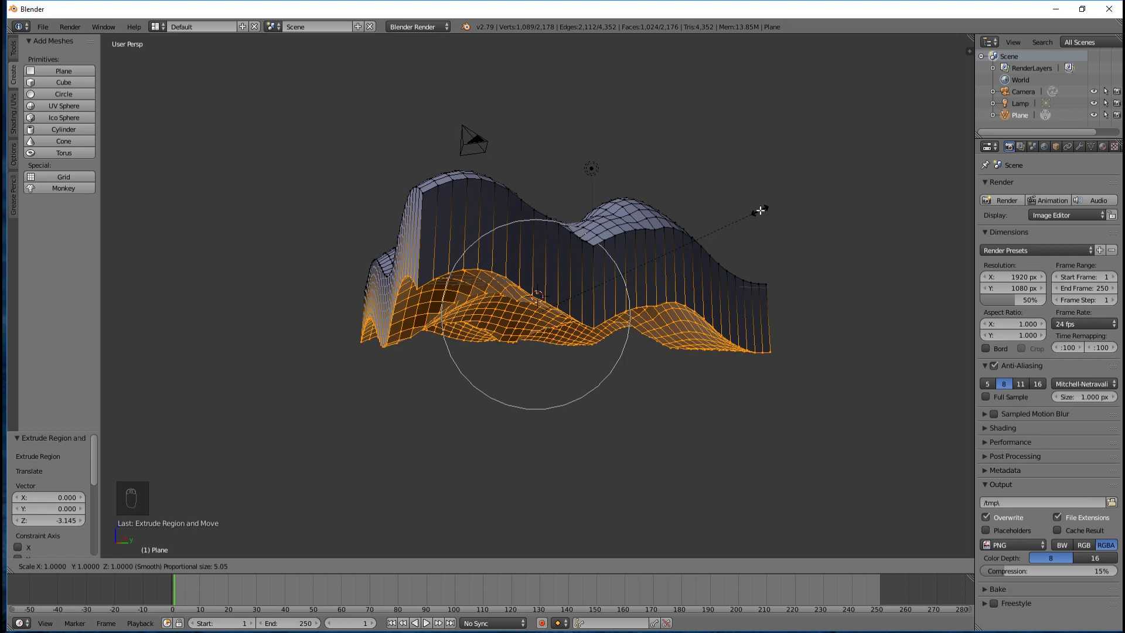
{"action": "key", "text": "z"}
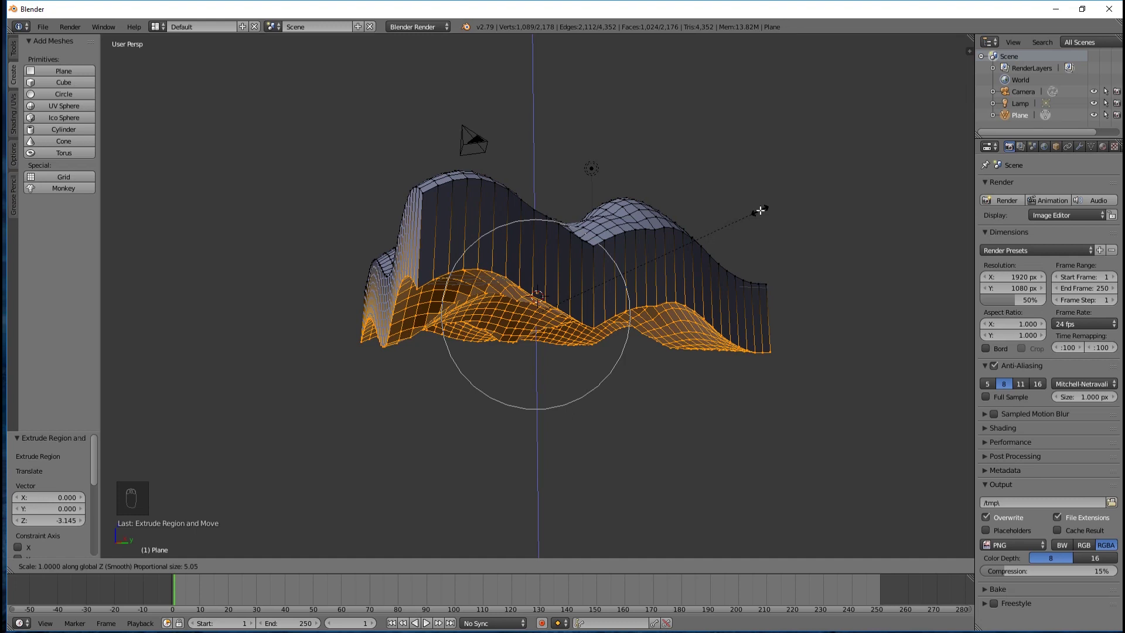
{"action": "type", "text": "0"}
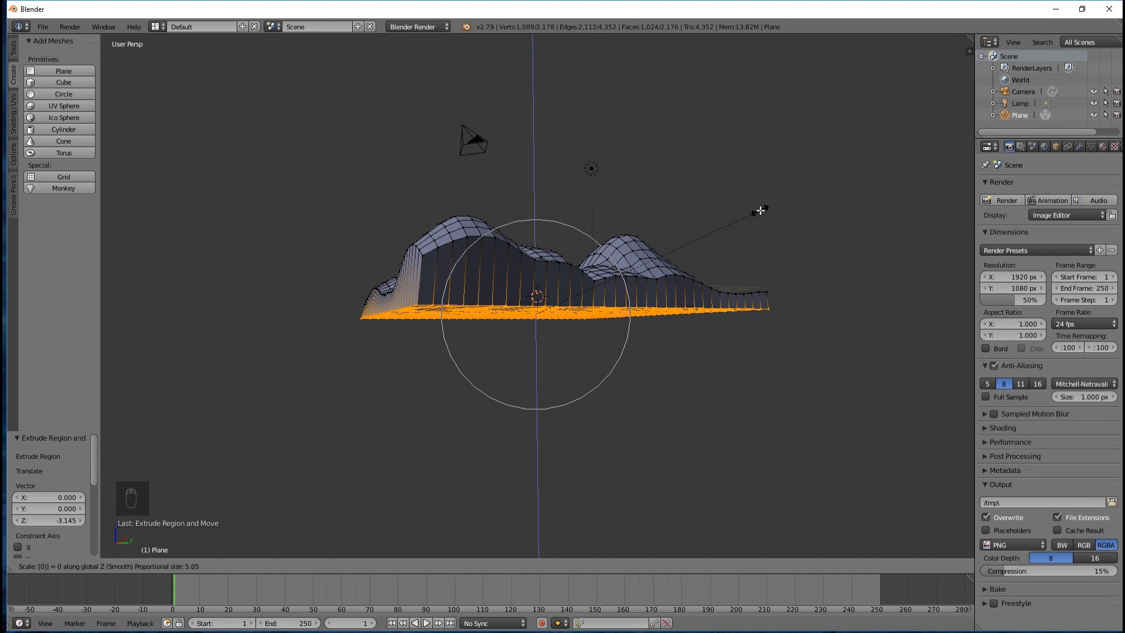
{"action": "key", "text": "Return"}
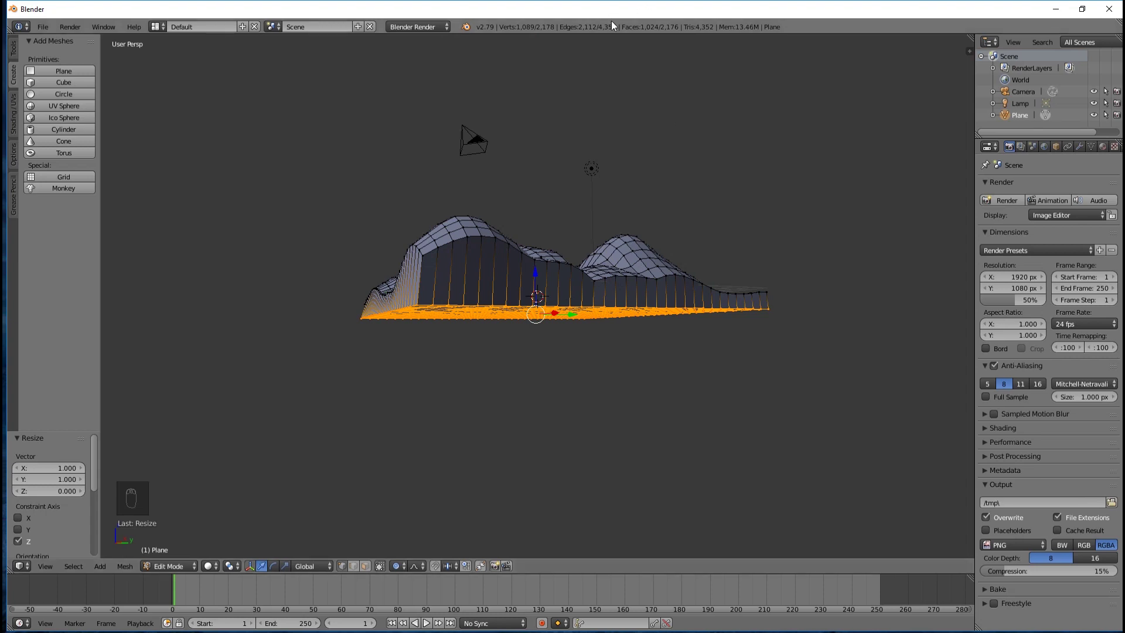
Step: Extrude the flat underside about 1.105 further down along Z to thicken the terrain's base
{"action": "middle_click_drag", "start_coordinate": [398, 322], "coordinate": [437, 296]}
{"action": "scroll", "coordinate": [694, 349], "scroll_direction": "up", "scroll_amount": 3}
{"action": "middle_click_drag", "start_coordinate": [599, 312], "coordinate": [567, 336]}
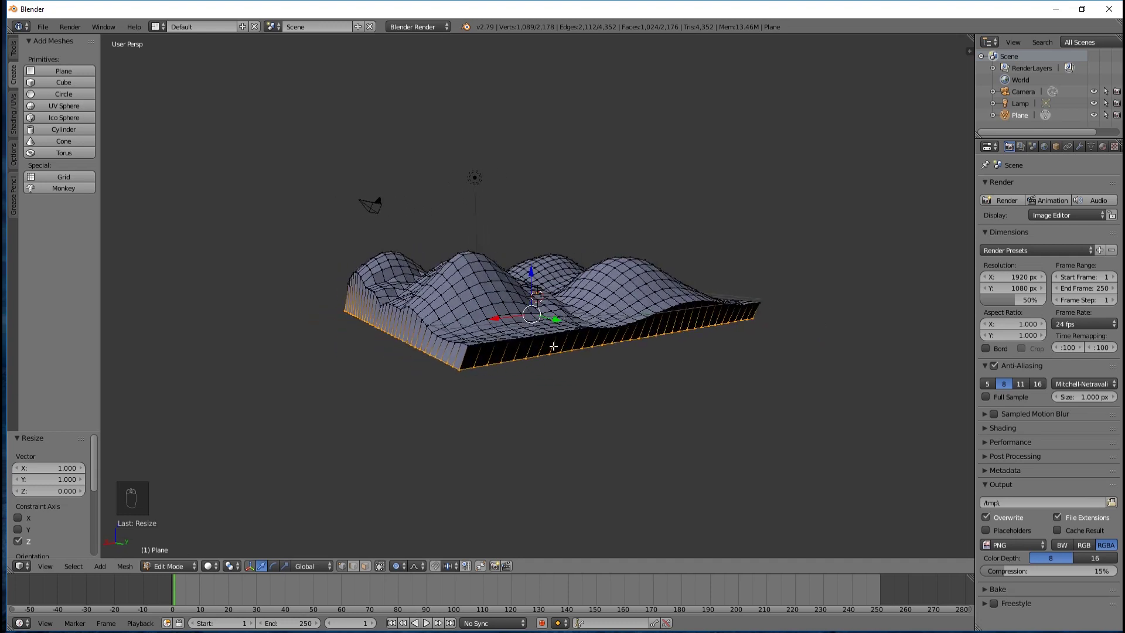
{"action": "key", "text": "e"}
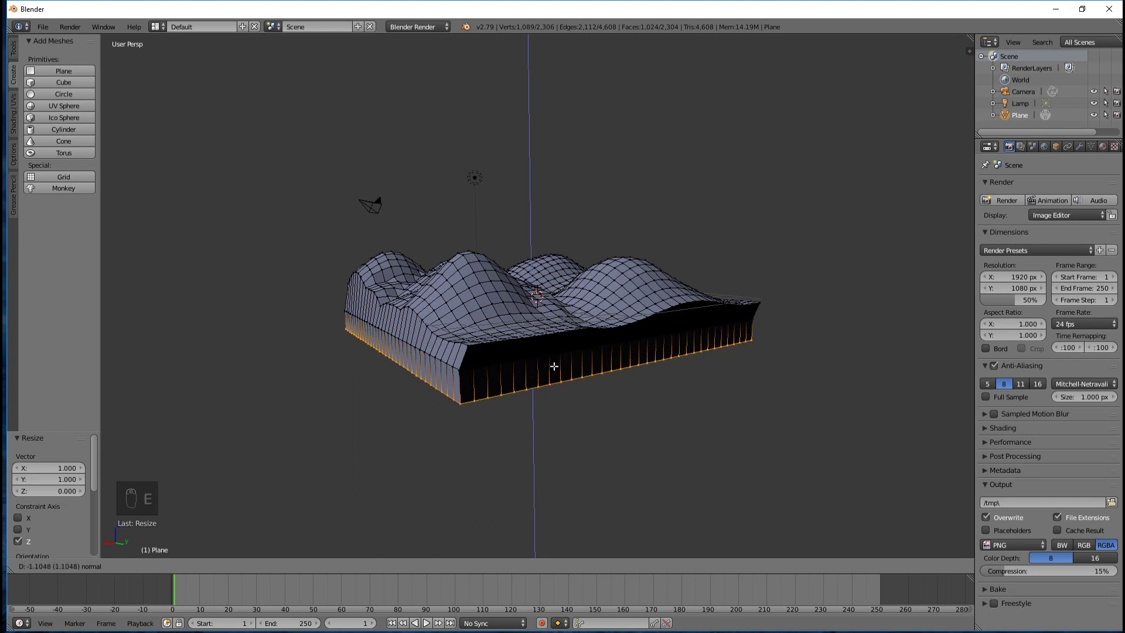
{"action": "left_click", "coordinate": [554, 369]}
{"action": "middle_click_drag", "start_coordinate": [557, 369], "coordinate": [191, 397]}
{"action": "middle_click_drag", "start_coordinate": [424, 254], "coordinate": [761, 284]}
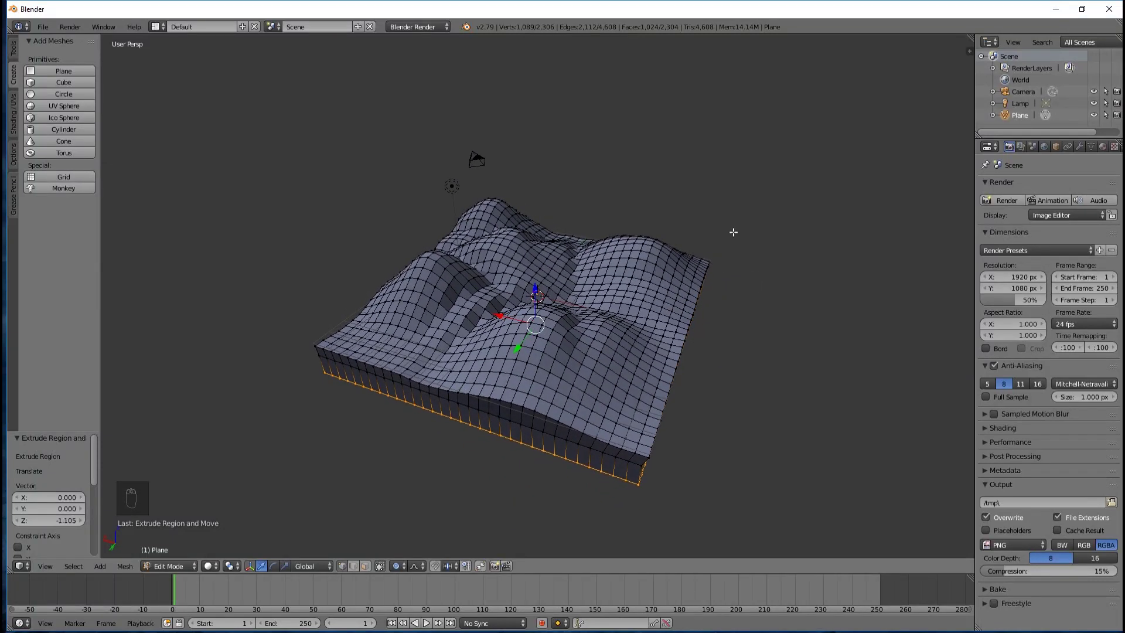
Step: Undo the last downward extrusion of the terrain's flat underside
{"action": "scroll", "coordinate": [487, 282], "scroll_direction": "up", "scroll_amount": 1}
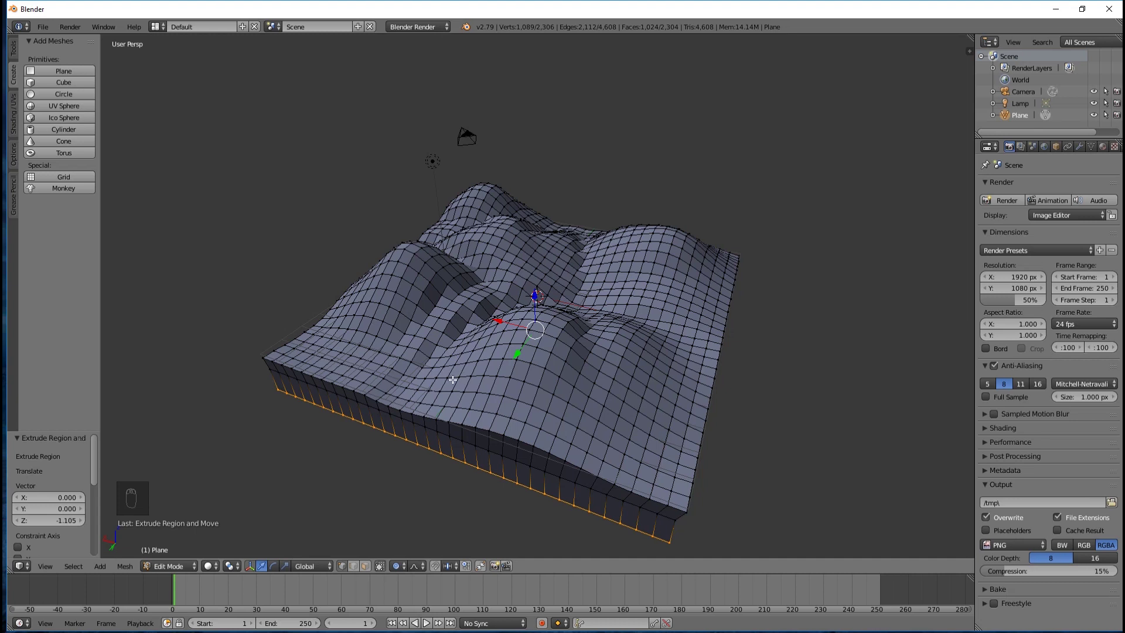
{"action": "key", "text": "ctrl+z"}
Step: Select the entire terrain mesh, make its normals consistent, and clear the selection
{"action": "middle_click_drag", "start_coordinate": [455, 394], "coordinate": [572, 329]}
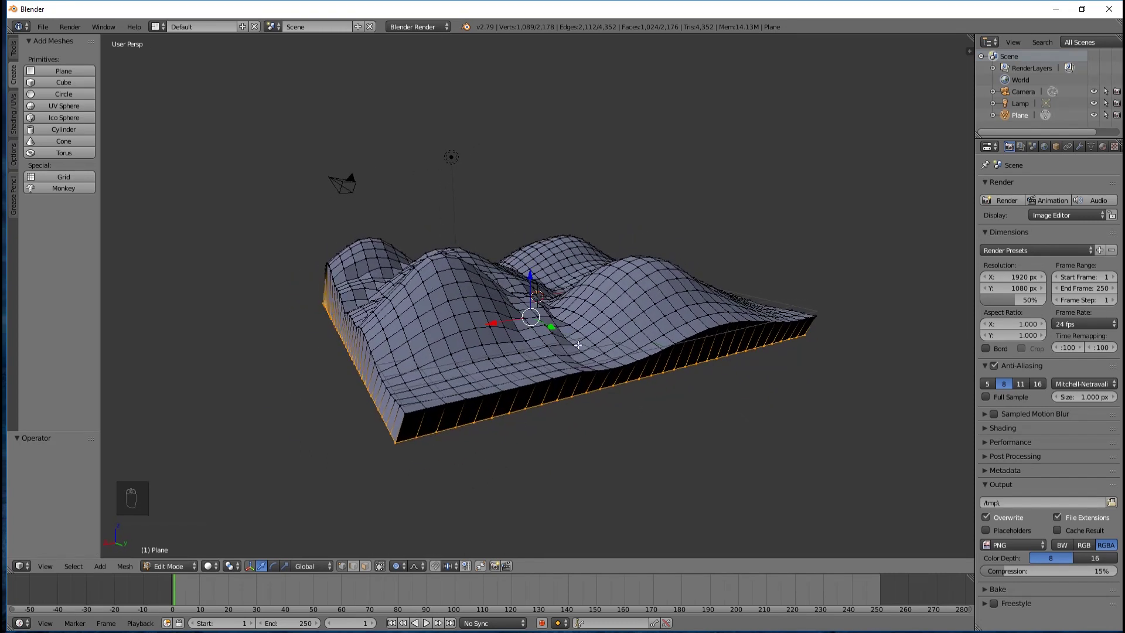
{"action": "key", "text": "a"}
{"action": "key", "text": "a"}
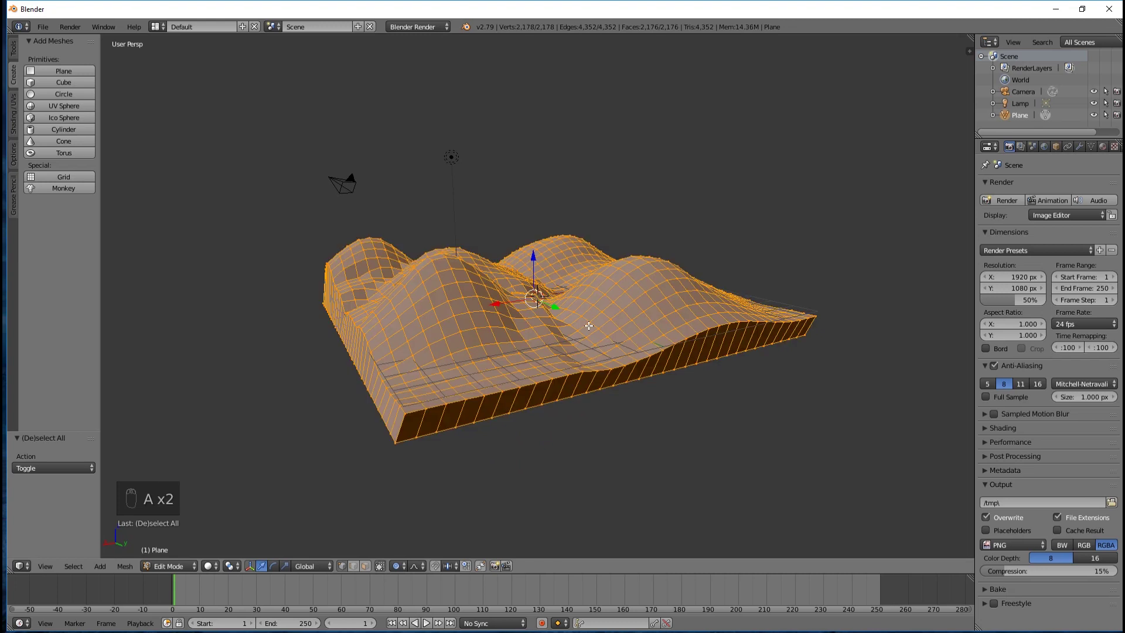
{"action": "middle_click_drag", "start_coordinate": [593, 323], "coordinate": [573, 311]}
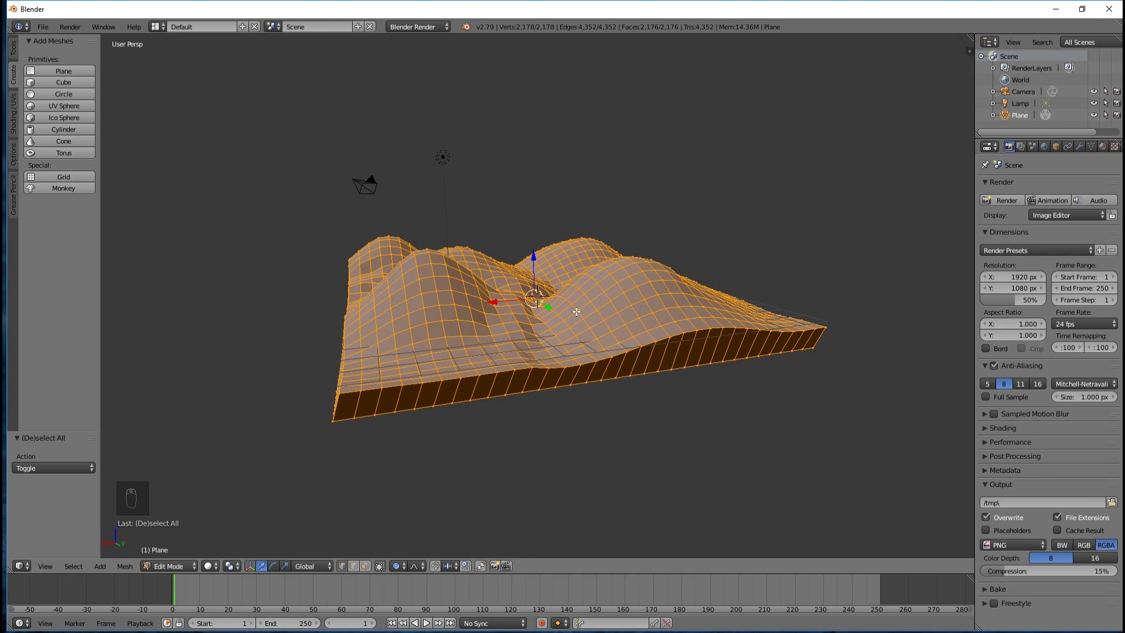
{"action": "key", "text": "ctrl+n"}
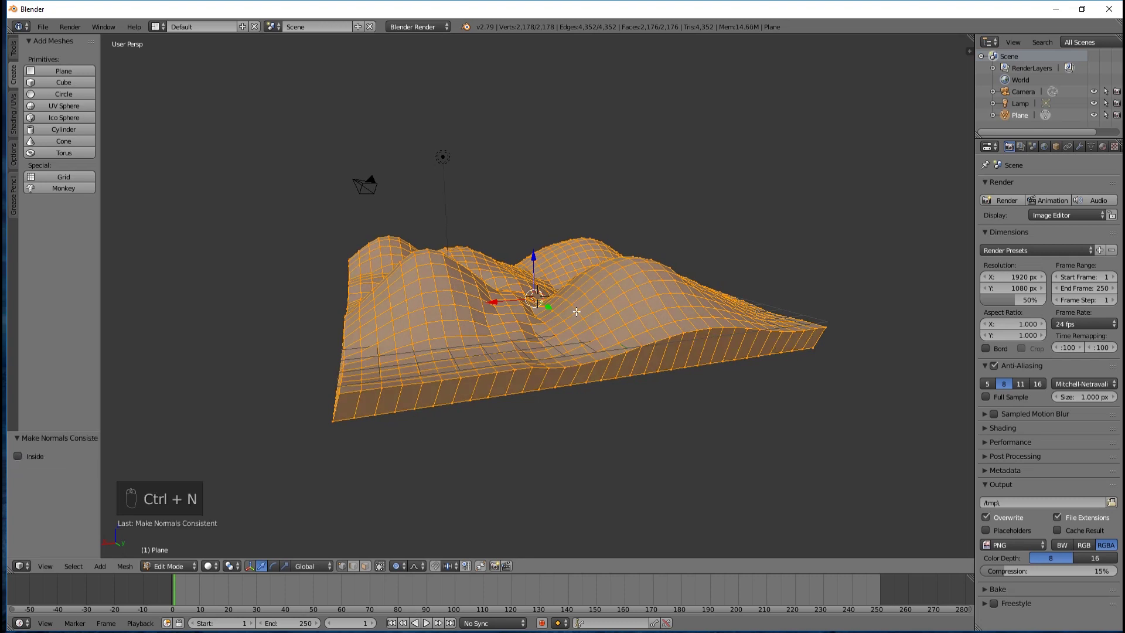
{"action": "key", "text": "a"}
Step: Examine the terrain block's side walls, hollow interior and hilly surface from several angles
{"action": "middle_click_drag", "start_coordinate": [564, 311], "coordinate": [580, 294]}
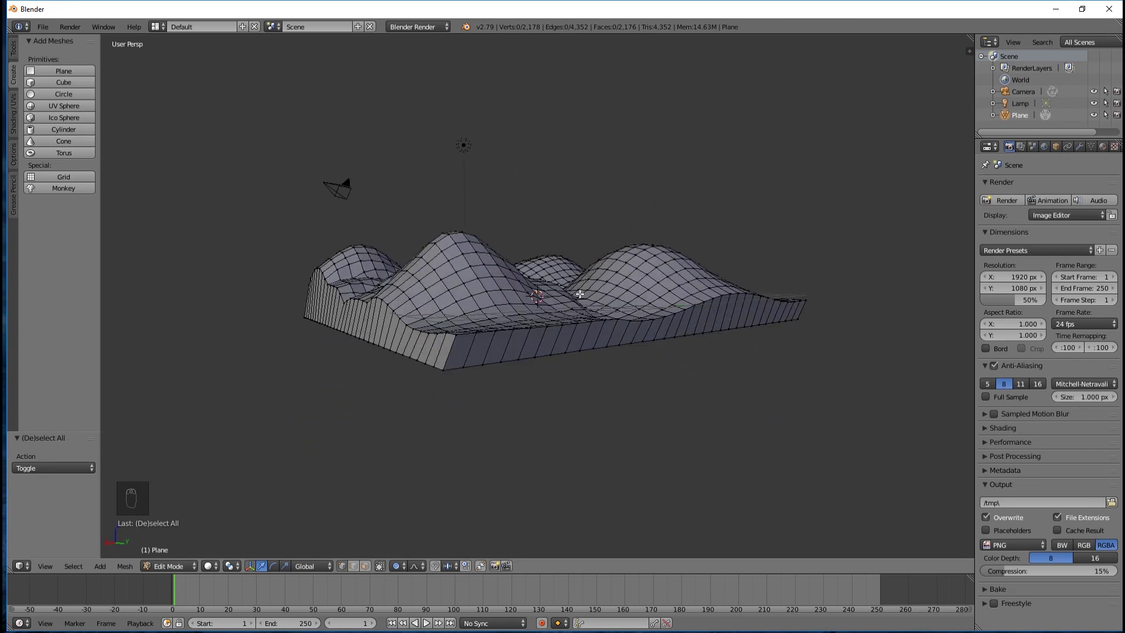
{"action": "middle_click_drag", "start_coordinate": [512, 325], "coordinate": [490, 352]}
{"action": "middle_click_drag", "start_coordinate": [668, 353], "coordinate": [603, 322]}
{"action": "scroll", "coordinate": [628, 322], "scroll_direction": "up", "scroll_amount": 4}
{"action": "scroll", "coordinate": [646, 319], "scroll_direction": "up", "scroll_amount": 15}
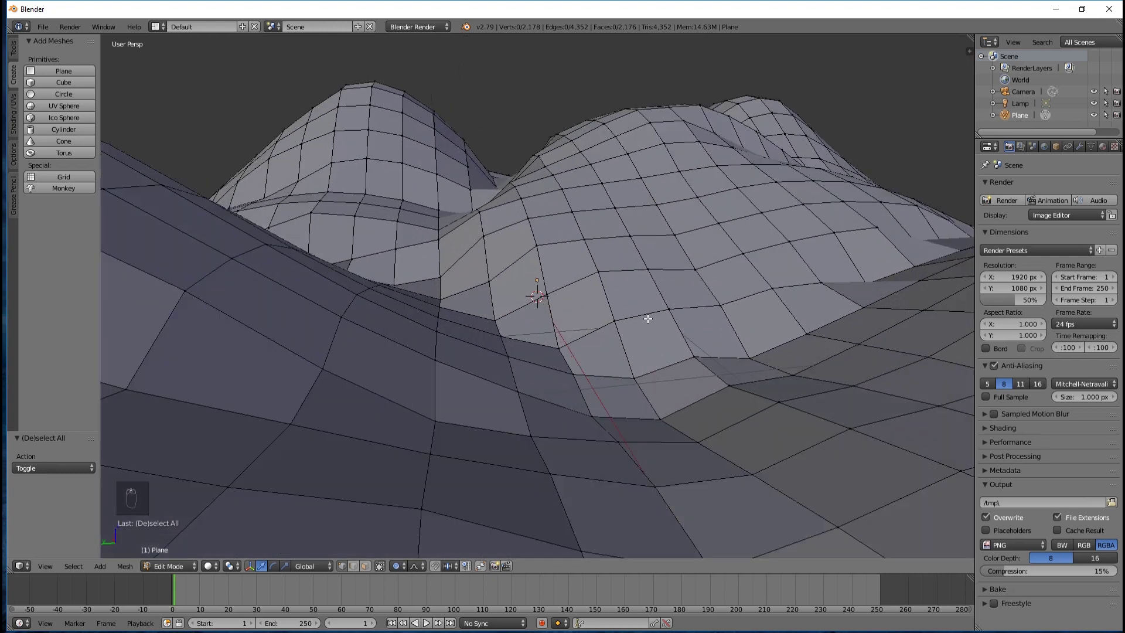
{"action": "scroll", "coordinate": [653, 316], "scroll_direction": "up", "scroll_amount": 6}
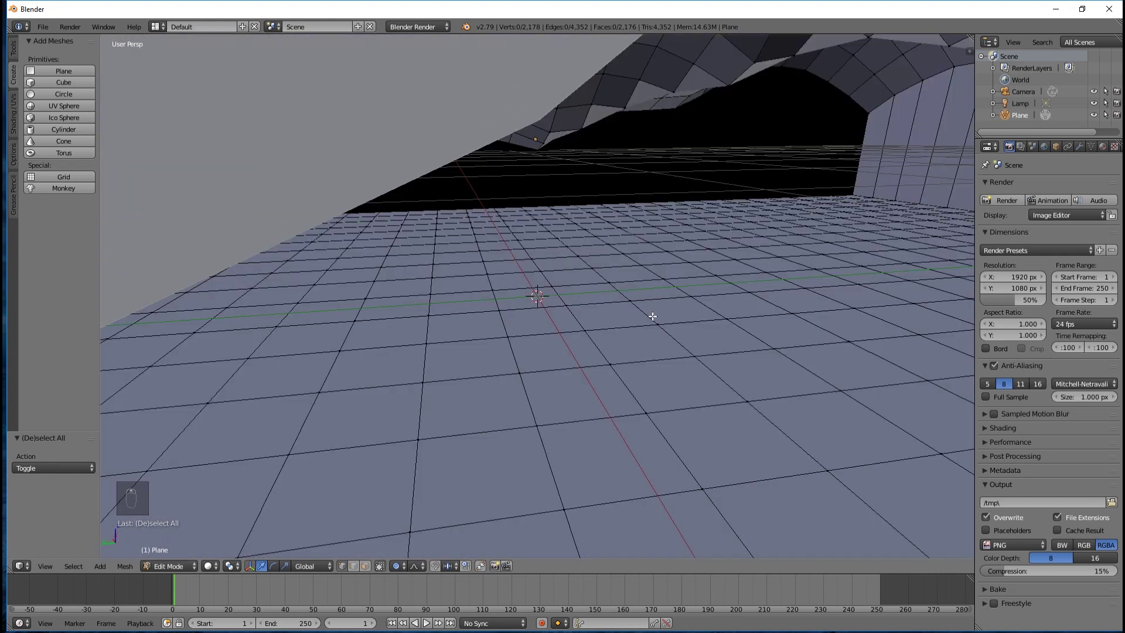
{"action": "middle_click_drag", "start_coordinate": [653, 315], "coordinate": [658, 286]}
{"action": "middle_click_drag", "start_coordinate": [760, 286], "coordinate": [588, 312]}
{"action": "scroll", "coordinate": [588, 311], "scroll_direction": "down", "scroll_amount": 12}
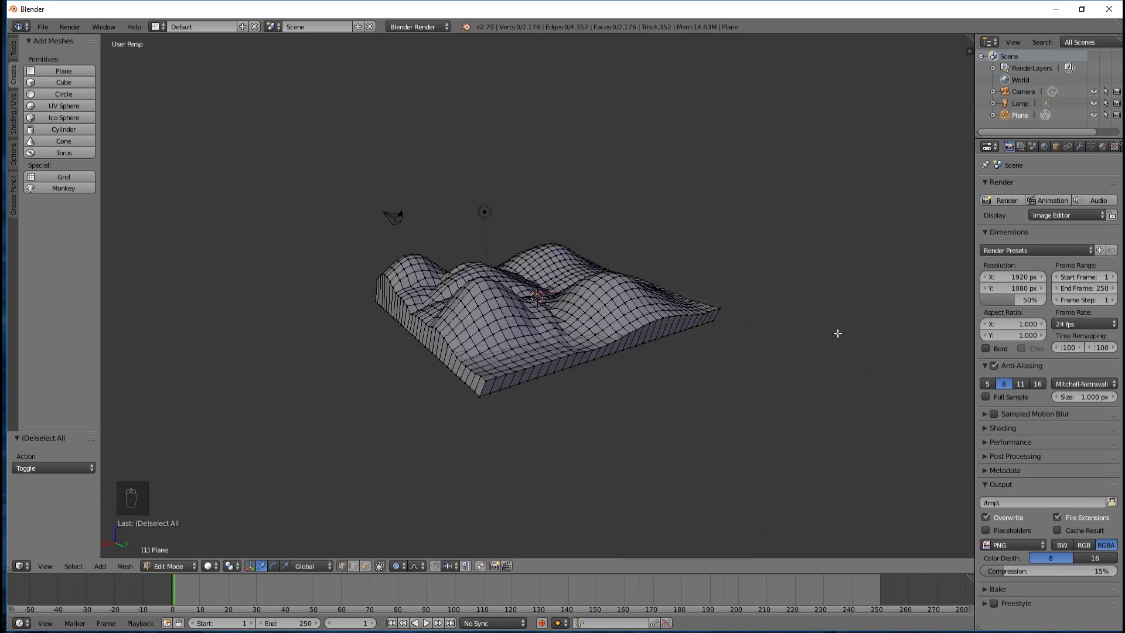
{"action": "middle_click_drag", "start_coordinate": [858, 333], "coordinate": [896, 313]}
{"action": "middle_click_drag", "start_coordinate": [769, 390], "coordinate": [714, 359]}
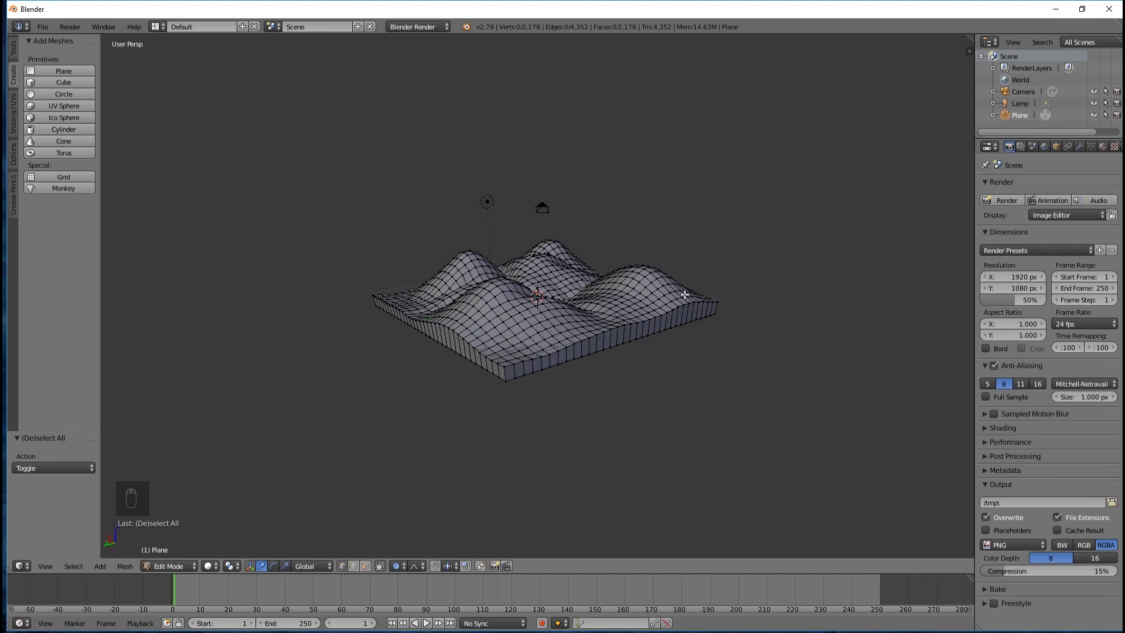
{"action": "mouse_move", "coordinate": [649, 323]}
{"action": "middle_mouse_down"}
{"action": "mouse_move", "coordinate": [681, 333]}
{"action": "mouse_move", "coordinate": [595, 317]}
{"action": "mouse_move", "coordinate": [577, 271]}
{"action": "mouse_move", "coordinate": [620, 265]}
{"action": "mouse_move", "coordinate": [603, 239]}
{"action": "mouse_move", "coordinate": [550, 218]}
{"action": "mouse_move", "coordinate": [518, 259]}
{"action": "mouse_move", "coordinate": [494, 346]}
{"action": "mouse_move", "coordinate": [480, 364]}
{"action": "mouse_move", "coordinate": [467, 357]}
{"action": "mouse_move", "coordinate": [457, 392]}
{"action": "mouse_move", "coordinate": [585, 396]}
{"action": "mouse_move", "coordinate": [585, 346]}
{"action": "middle_mouse_up"}
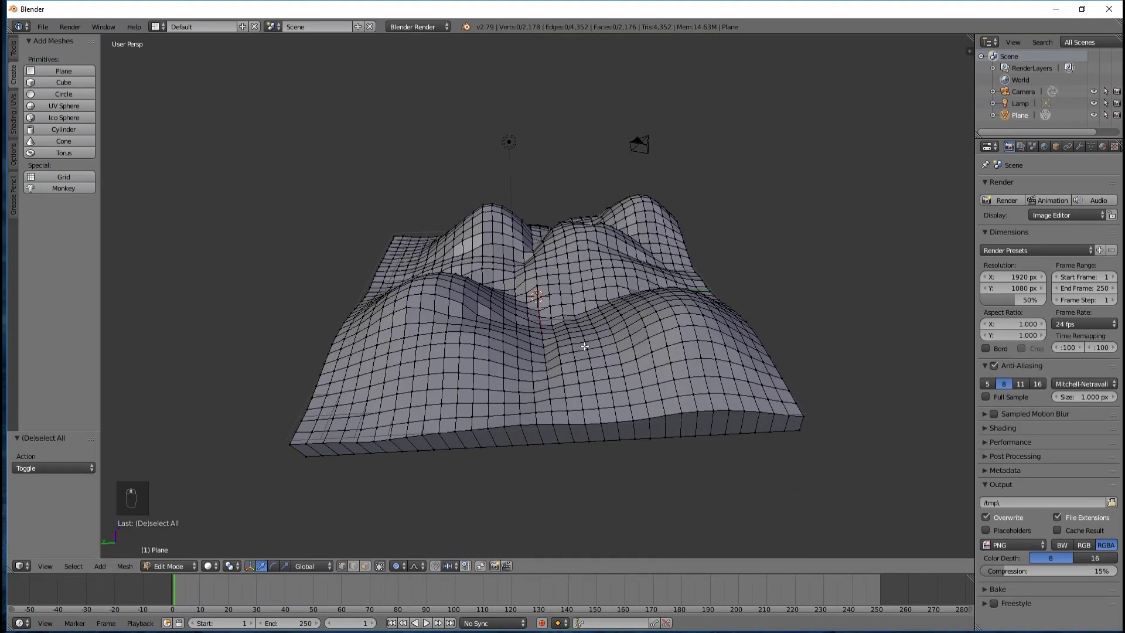
Step: Switch the terrain mesh to face selection mode for working on its flat underside
{"action": "middle_click_drag", "start_coordinate": [584, 397], "coordinate": [571, 228]}
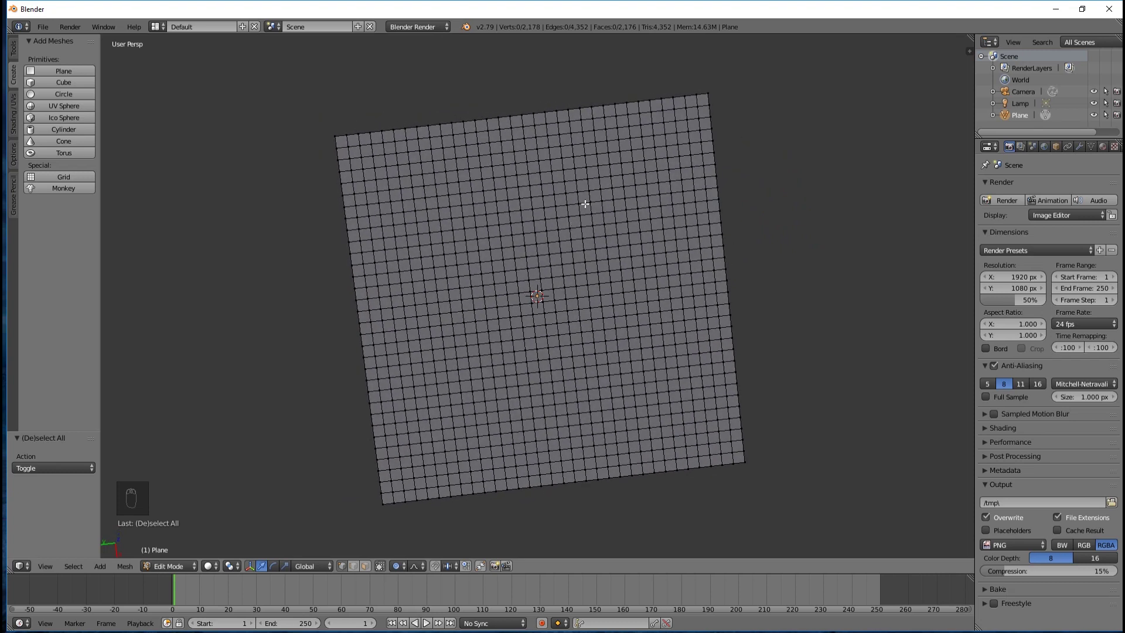
{"action": "left_click", "coordinate": [364, 565]}
{"action": "right_click", "coordinate": [546, 222]}
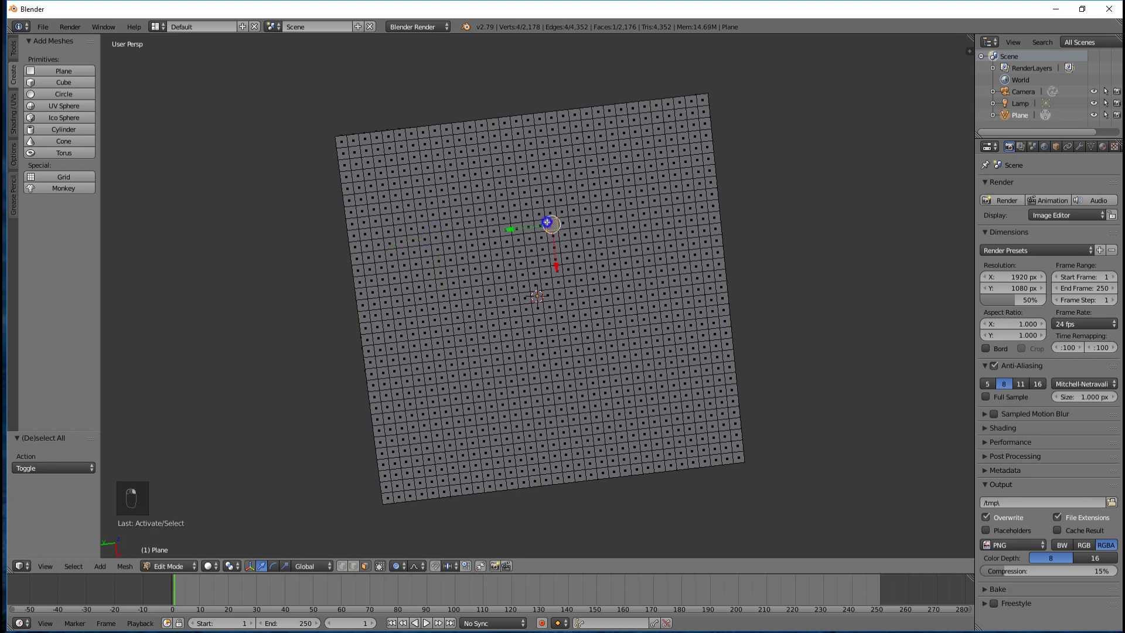
{"action": "right_click", "coordinate": [556, 351]}
{"action": "right_click", "coordinate": [471, 258]}
{"action": "right_click", "coordinate": [497, 337]}
{"action": "right_click", "coordinate": [434, 227], "text": "shift"}
{"action": "right_click", "coordinate": [481, 222], "text": "shift"}
{"action": "right_click", "coordinate": [539, 225], "text": "shift"}
{"action": "right_click", "coordinate": [532, 262], "text": "shift"}
{"action": "right_click", "coordinate": [578, 258], "text": "shift"}
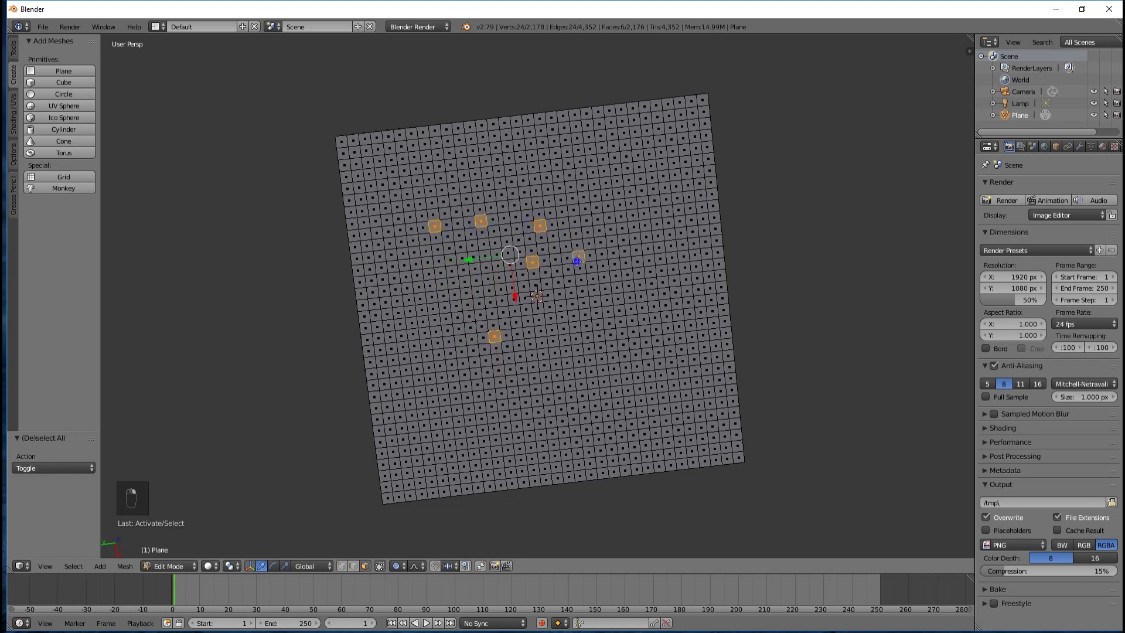
{"action": "right_click", "coordinate": [551, 225], "text": "shift"}
{"action": "right_click", "coordinate": [563, 223], "text": "shift"}
{"action": "right_click", "coordinate": [574, 224], "text": "shift"}
{"action": "right_click", "coordinate": [586, 221], "text": "shift"}
{"action": "key", "text": "a"}
{"action": "key", "text": "a"}
{"action": "key", "text": "a"}
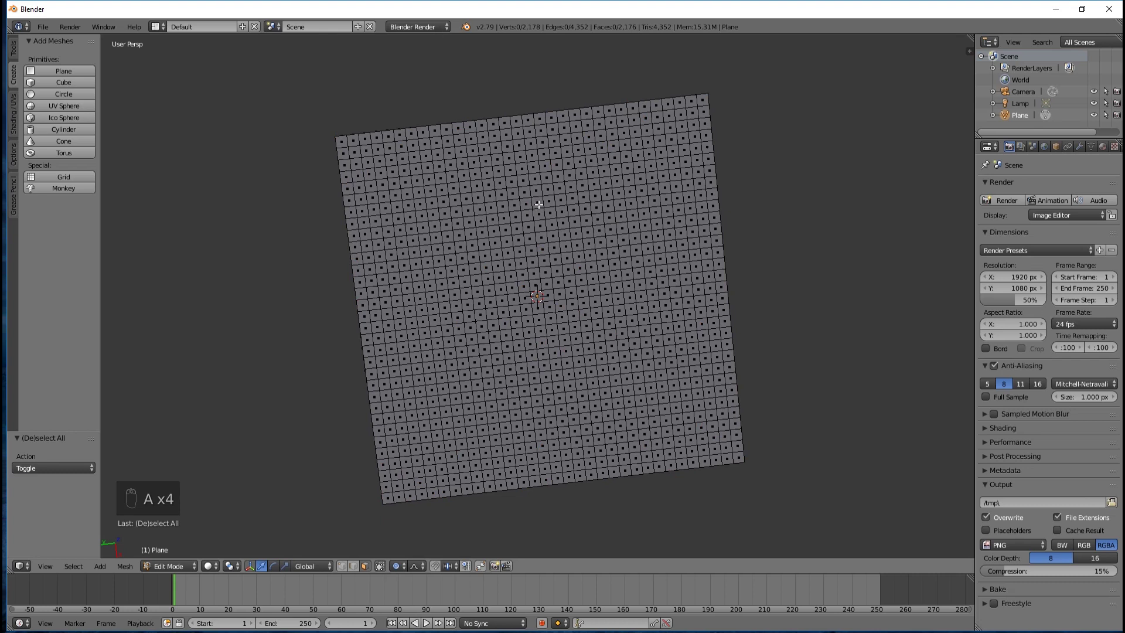
Step: Select all faces of the terrain's flat underside using Circle Select with an enlarged brush
{"action": "key", "text": "c"}
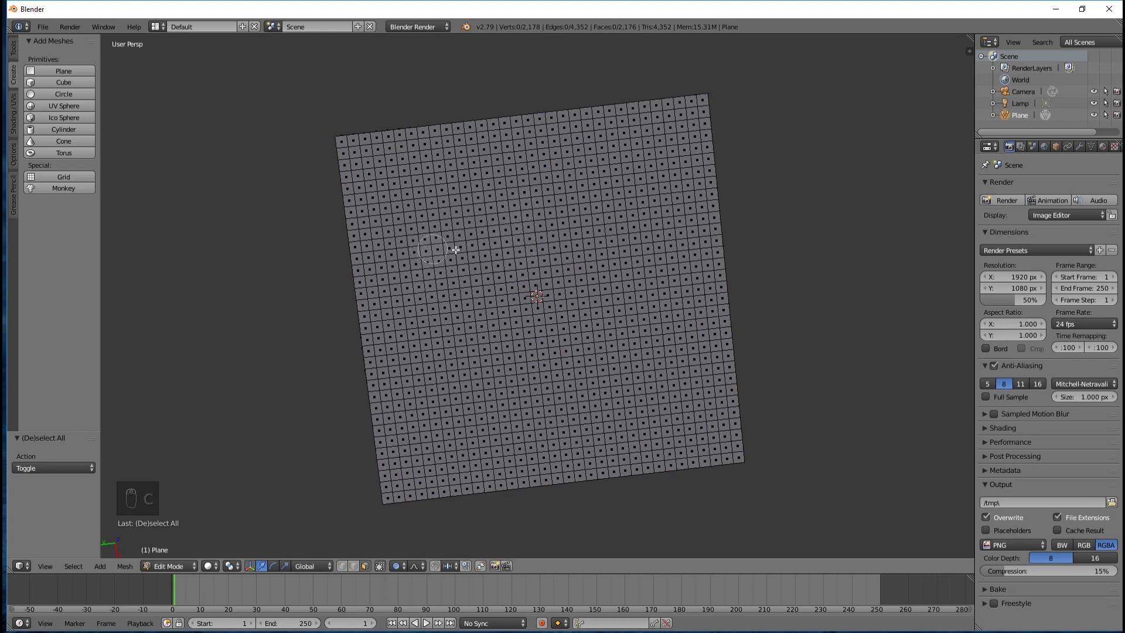
{"action": "scroll", "coordinate": [527, 258], "scroll_direction": "down", "scroll_amount": 10}
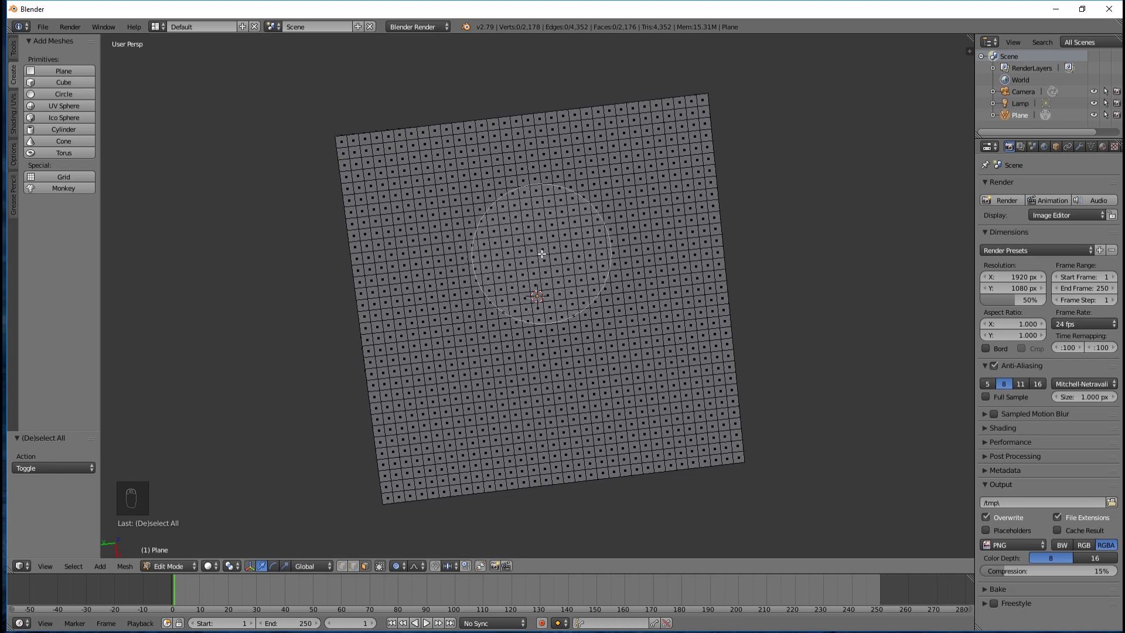
{"action": "mouse_move", "coordinate": [540, 205]}
{"action": "left_mouse_down"}
{"action": "mouse_move", "coordinate": [475, 252]}
{"action": "mouse_move", "coordinate": [422, 235]}
{"action": "mouse_move", "coordinate": [386, 175]}
{"action": "left_mouse_up"}
{"action": "mouse_move", "coordinate": [516, 166]}
{"action": "left_mouse_down"}
{"action": "mouse_move", "coordinate": [727, 182]}
{"action": "mouse_move", "coordinate": [771, 297]}
{"action": "mouse_move", "coordinate": [415, 414]}
{"action": "mouse_move", "coordinate": [395, 467]}
{"action": "left_mouse_up"}
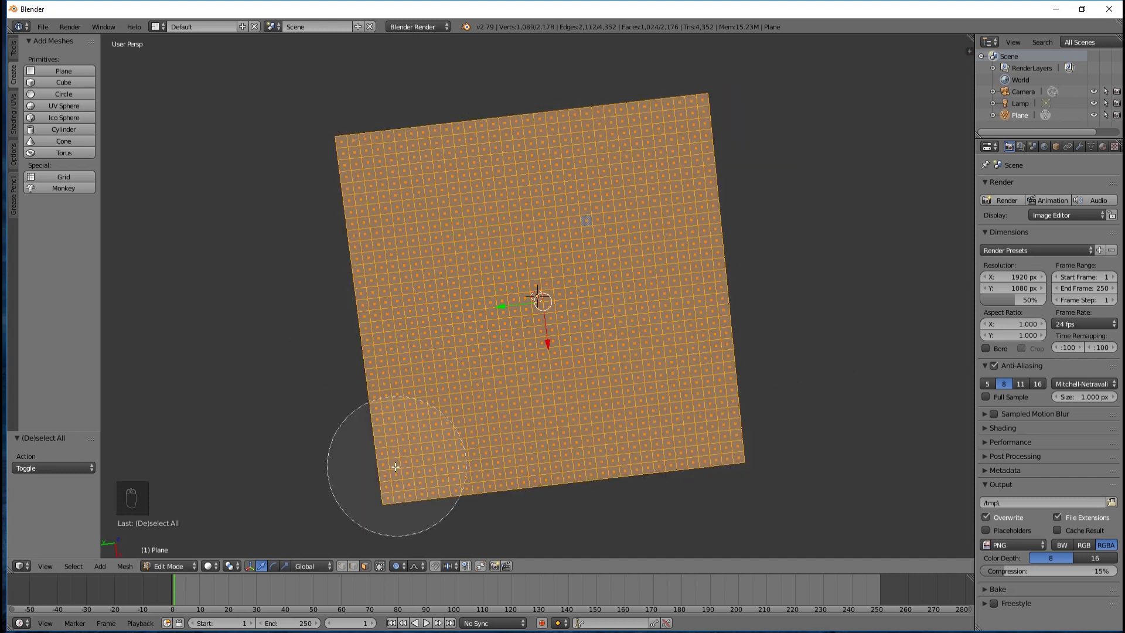
{"action": "right_click", "coordinate": [727, 242]}
Step: Extrude the underside faces in place and scale them outward by about 1.263 to form a flange around the terrain
{"action": "middle_click_drag", "start_coordinate": [770, 222], "coordinate": [793, 353]}
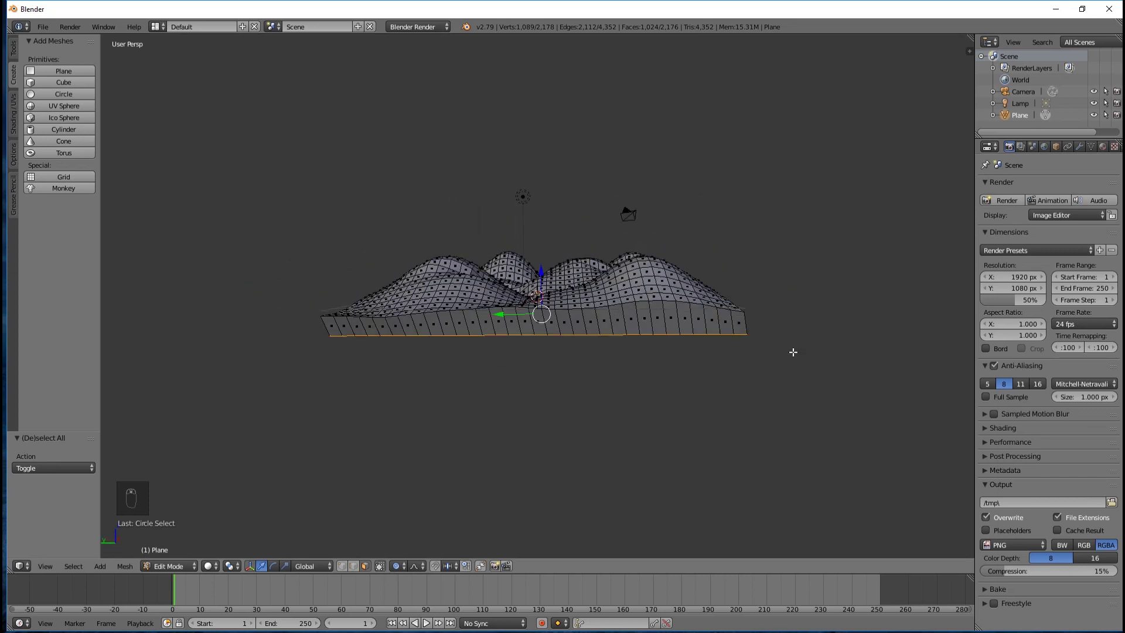
{"action": "middle_click_drag", "start_coordinate": [687, 358], "coordinate": [702, 325]}
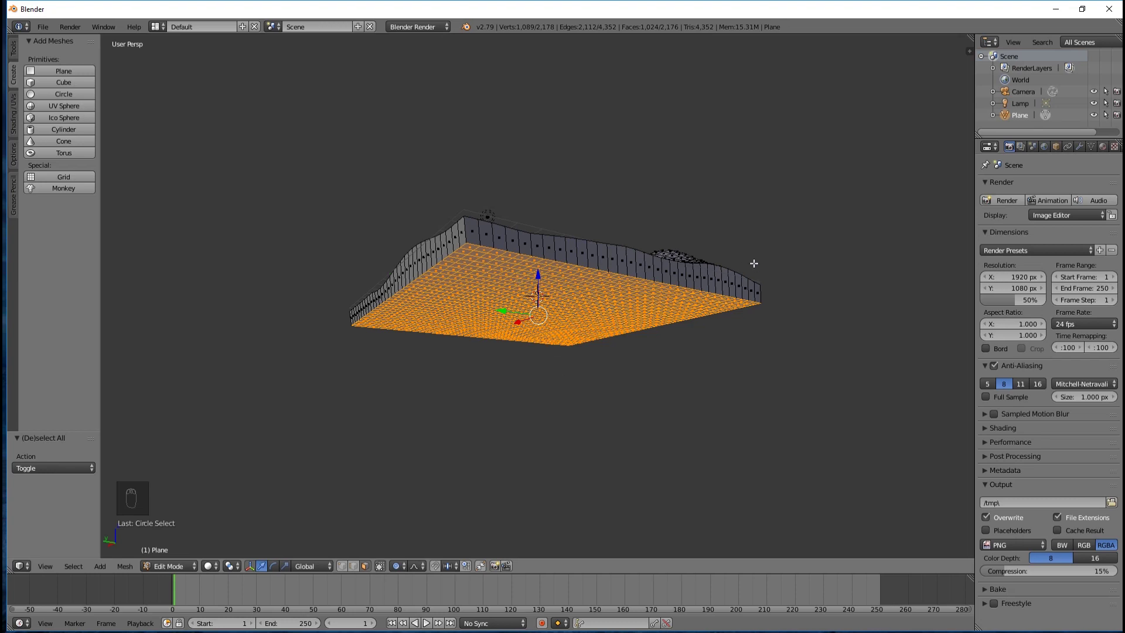
{"action": "middle_click_drag", "start_coordinate": [754, 391], "coordinate": [663, 367]}
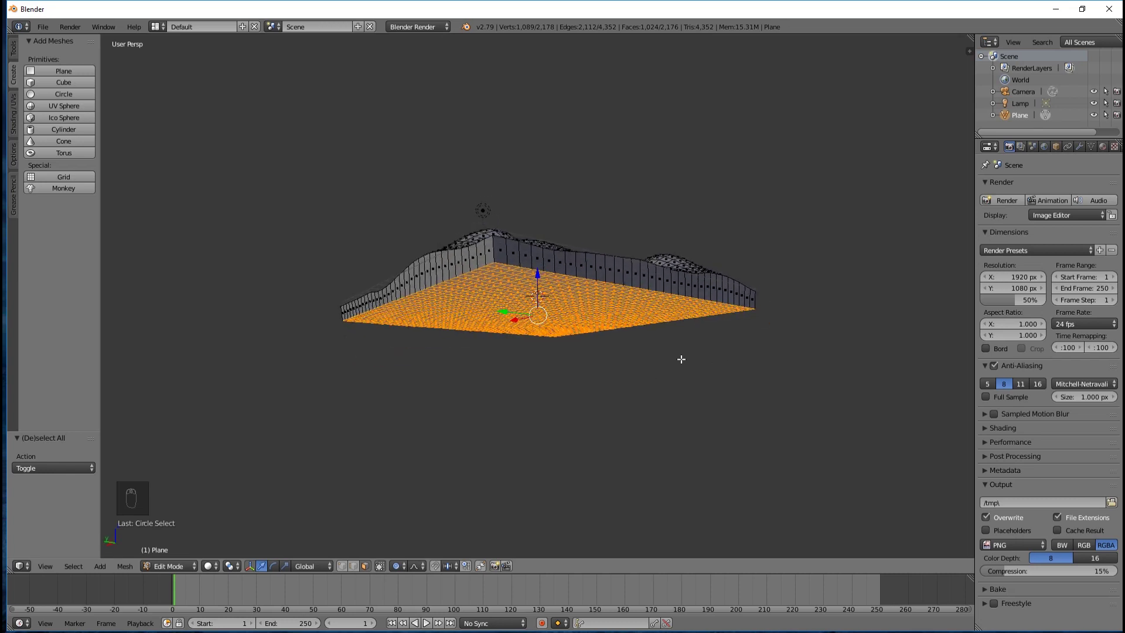
{"action": "key", "text": "e"}
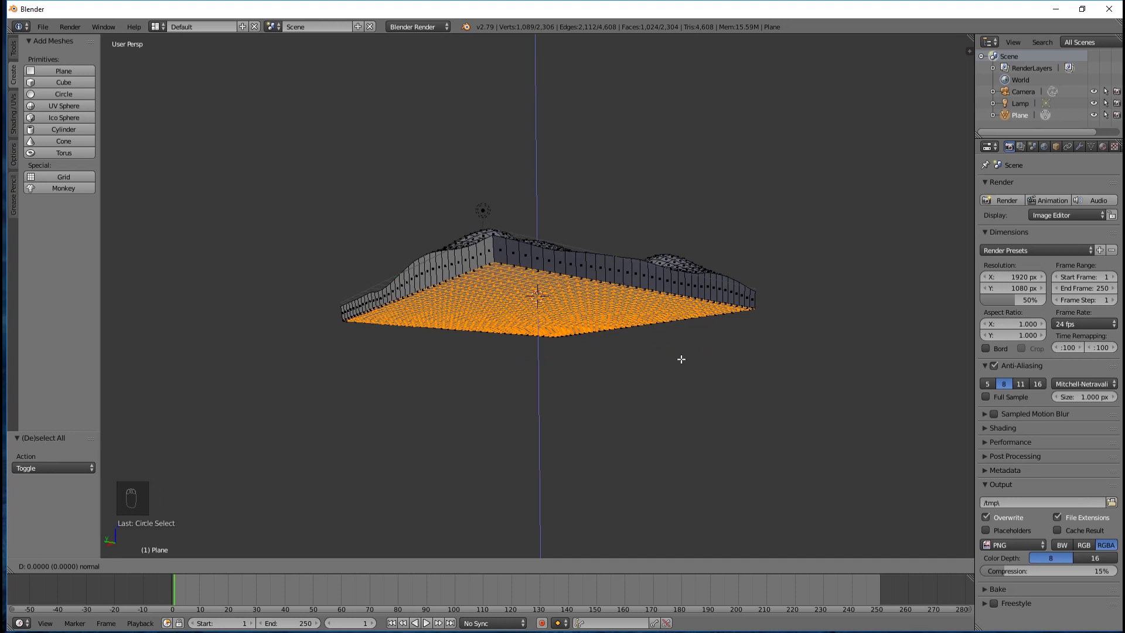
{"action": "key", "text": "s"}
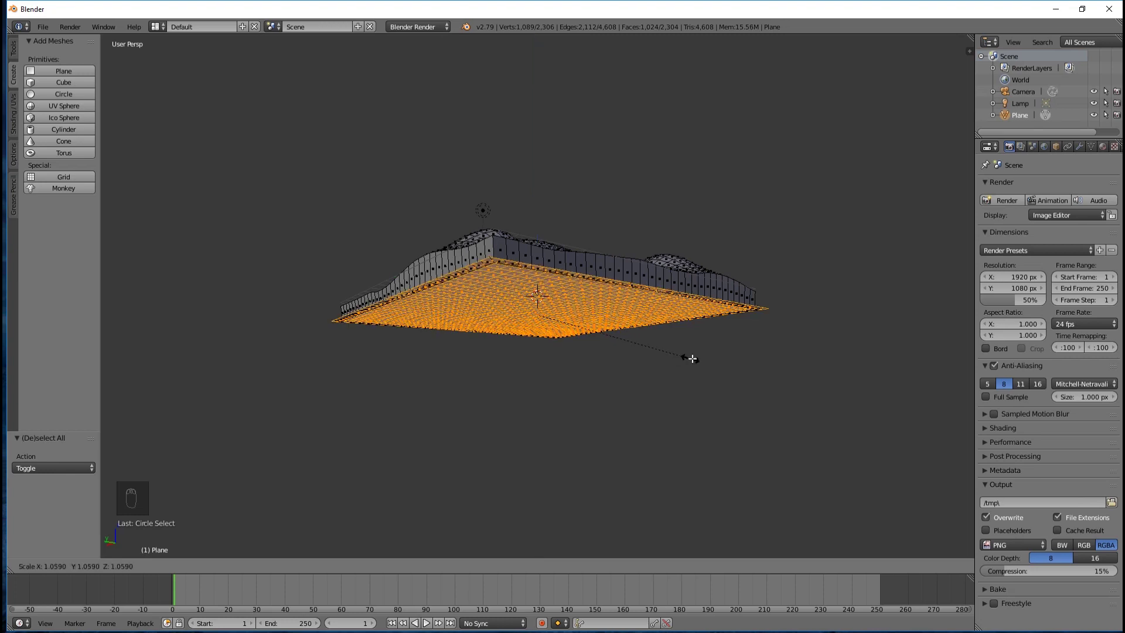
{"action": "left_click", "coordinate": [723, 356]}
Step: Extrude the widened underside about 2.459 downward along its normal to form a solid base block
{"action": "middle_click_drag", "start_coordinate": [720, 356], "coordinate": [887, 395]}
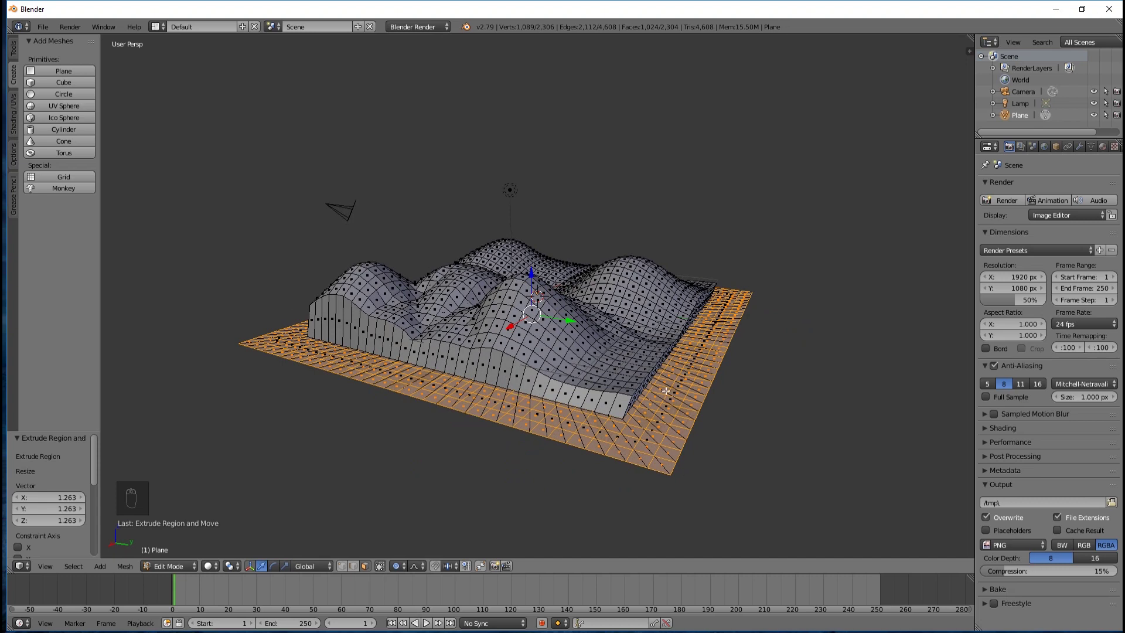
{"action": "middle_click_drag", "start_coordinate": [634, 402], "coordinate": [624, 403]}
{"action": "key", "text": "e"}
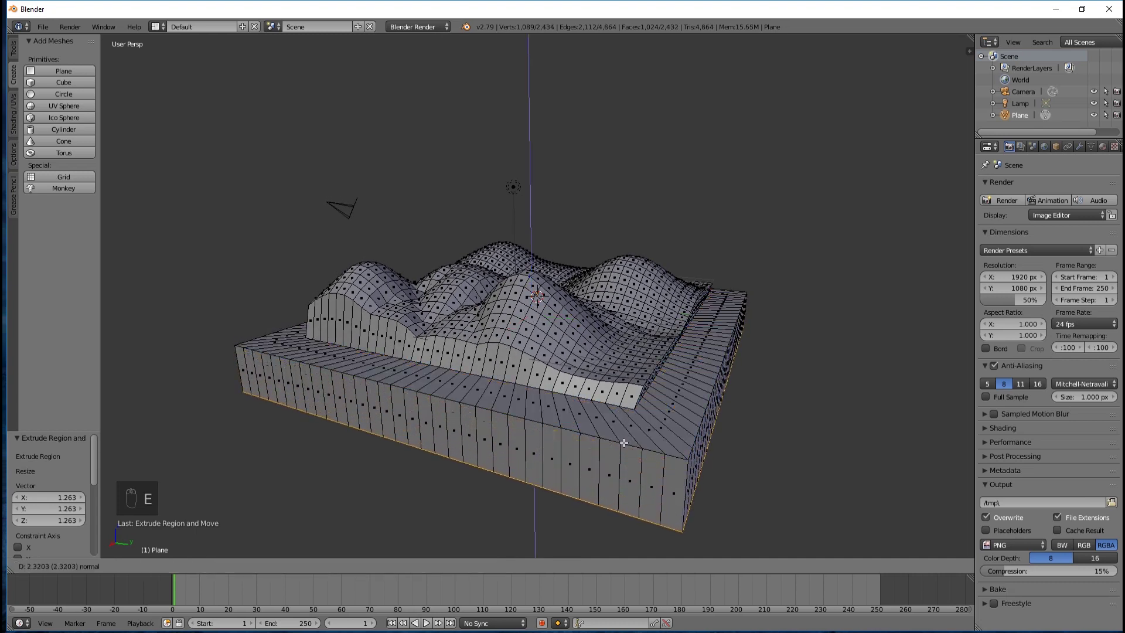
{"action": "left_click", "coordinate": [623, 443]}
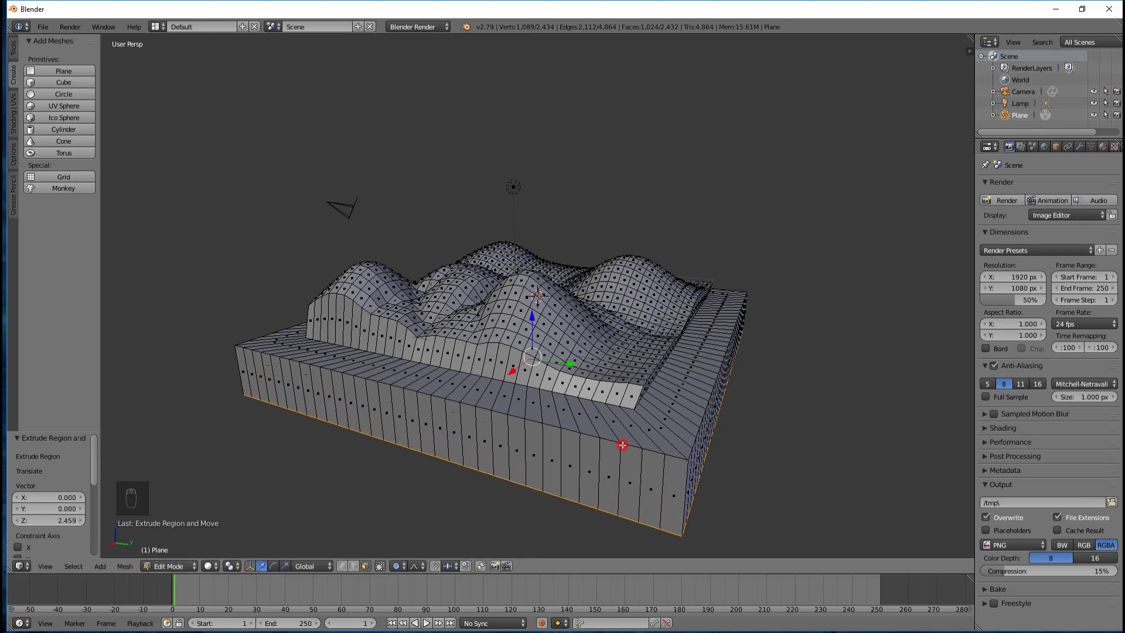
Step: Select the entire terrain mesh, move it up about 0.435 along Z, and clear the selection
{"action": "middle_click_drag", "start_coordinate": [712, 445], "coordinate": [604, 375]}
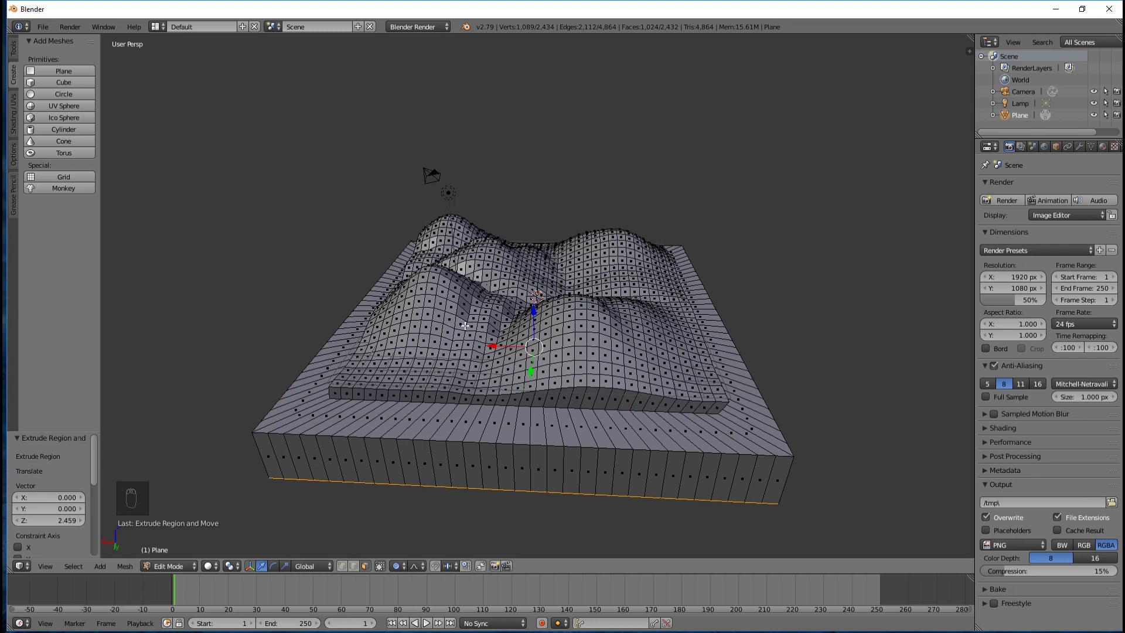
{"action": "middle_click_drag", "start_coordinate": [464, 326], "coordinate": [299, 380]}
{"action": "middle_click_drag", "start_coordinate": [647, 345], "coordinate": [654, 315]}
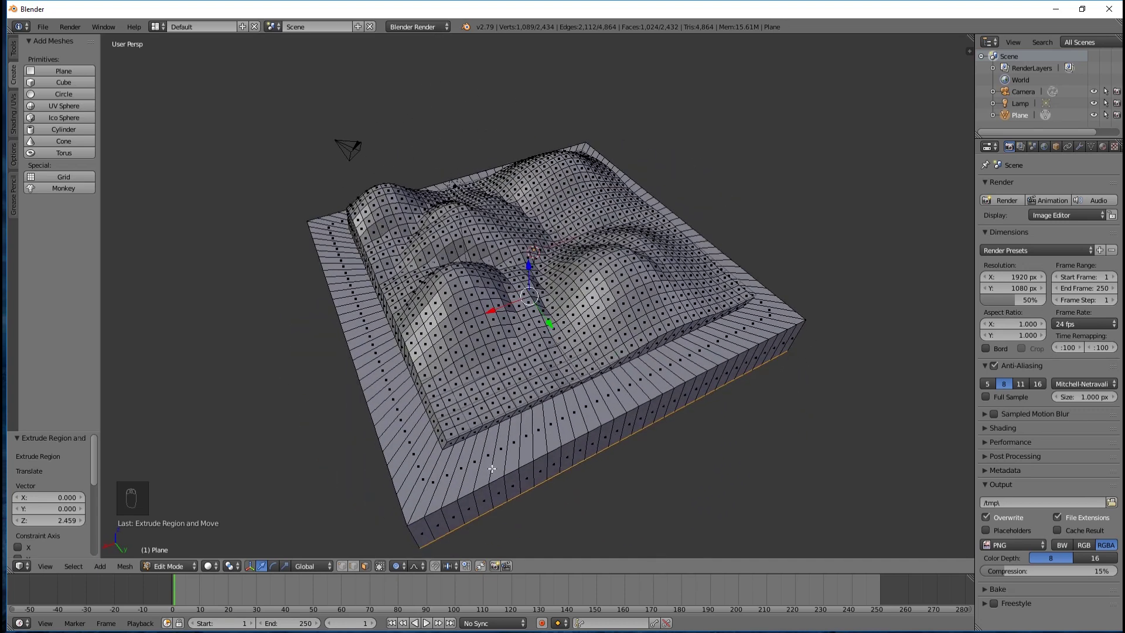
{"action": "middle_click_drag", "start_coordinate": [746, 362], "coordinate": [672, 355]}
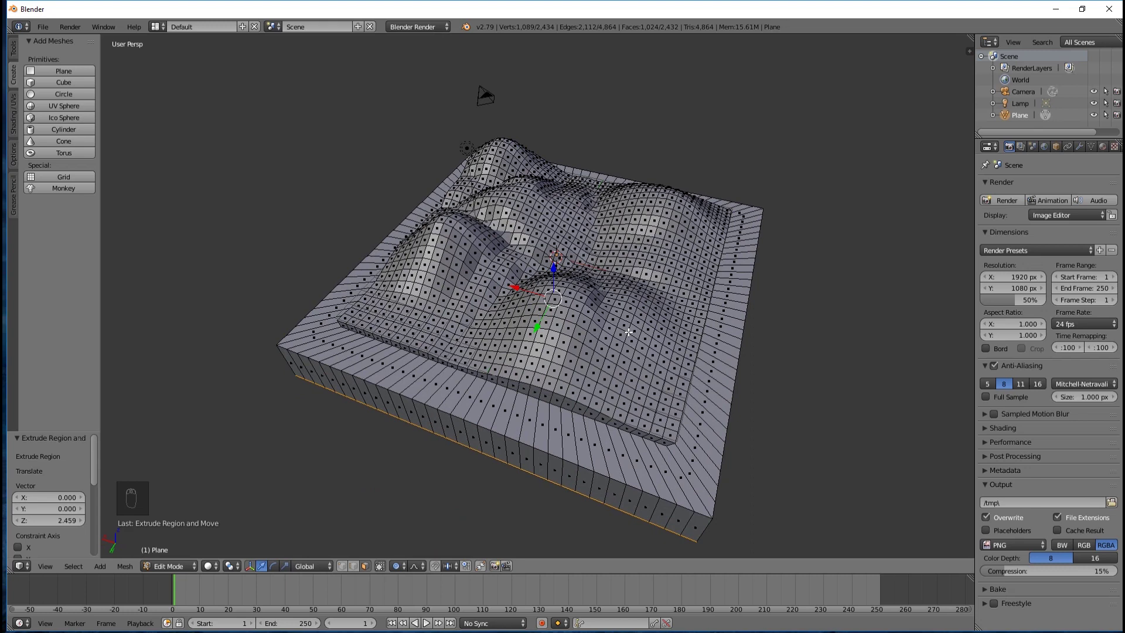
{"action": "key", "text": "a"}
{"action": "key", "text": "a"}
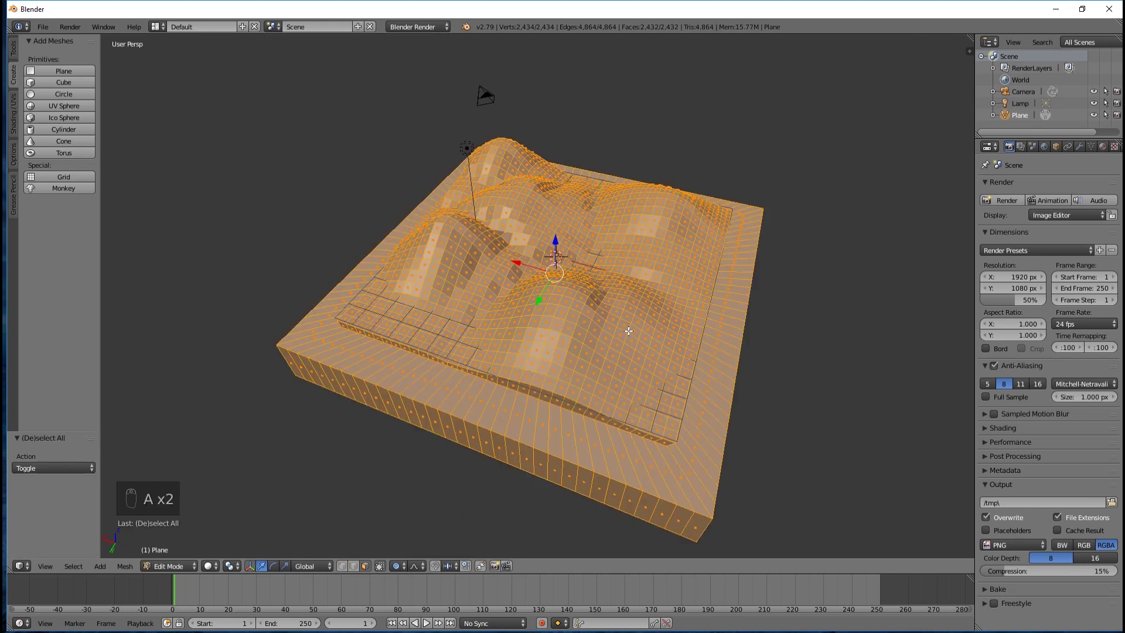
{"action": "key", "text": "a"}
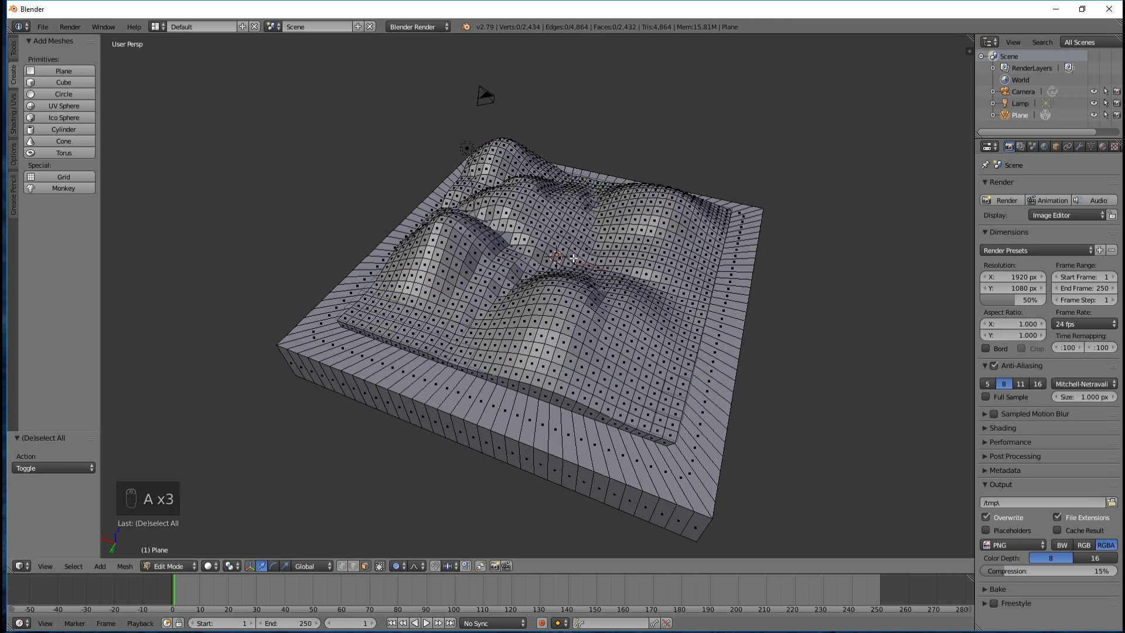
{"action": "key", "text": "a"}
{"action": "left_click_drag", "start_coordinate": [555, 241], "coordinate": [556, 234]}
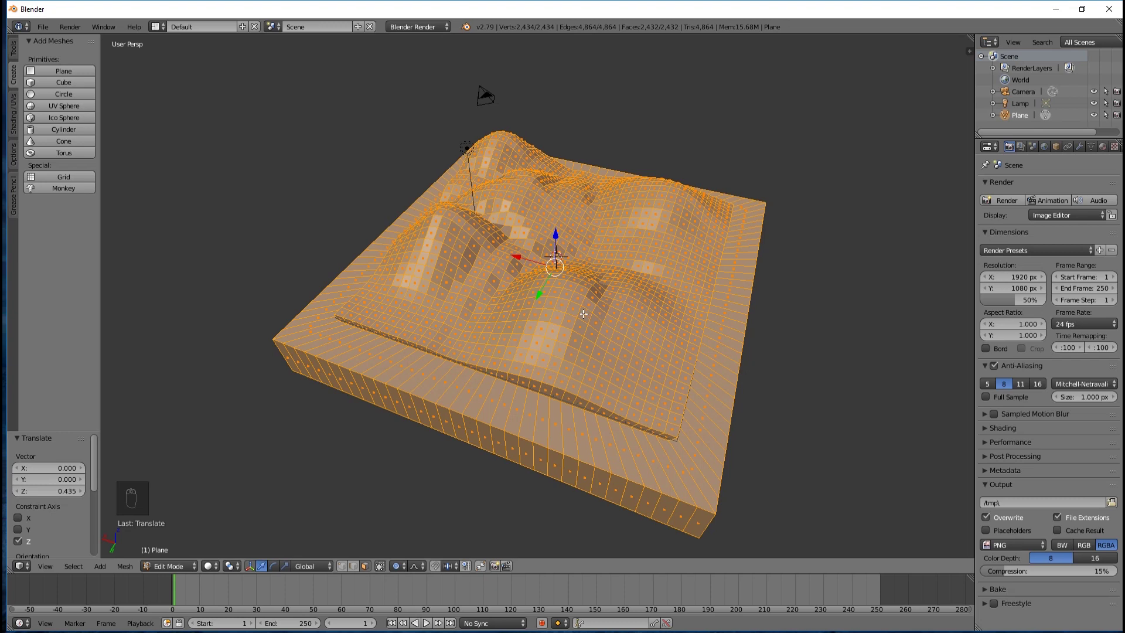
{"action": "key", "text": "a"}
Step: Select the entire mesh again and widen the properties editor so that all its category icons fit
{"action": "middle_click_drag", "start_coordinate": [607, 339], "coordinate": [595, 305]}
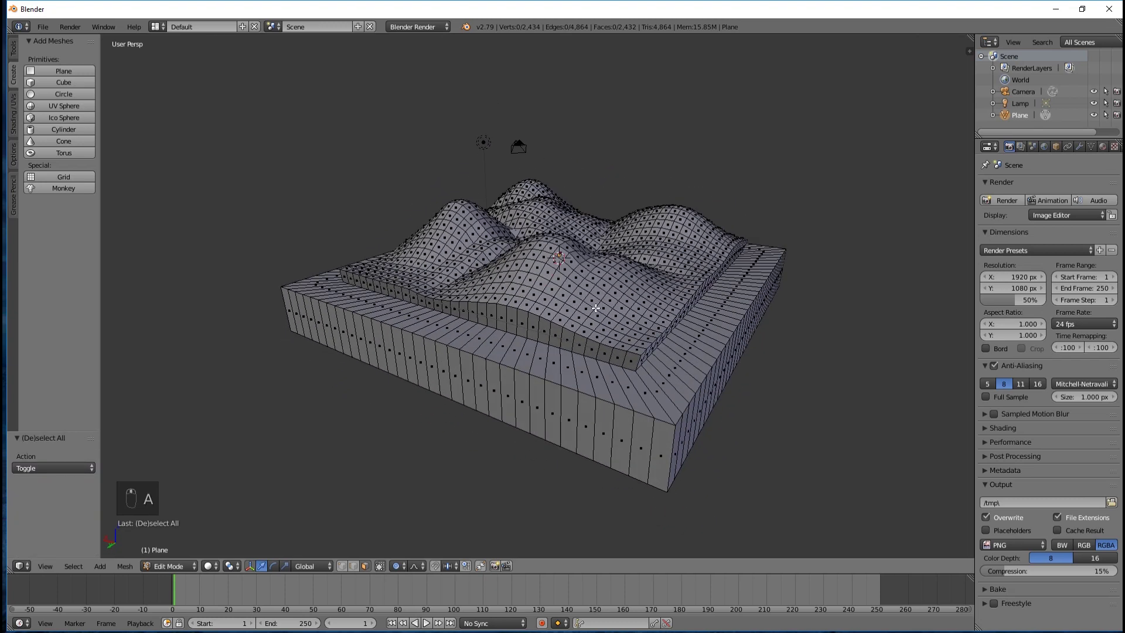
{"action": "key", "text": "a"}
{"action": "middle_click_drag", "start_coordinate": [677, 256], "coordinate": [711, 261]}
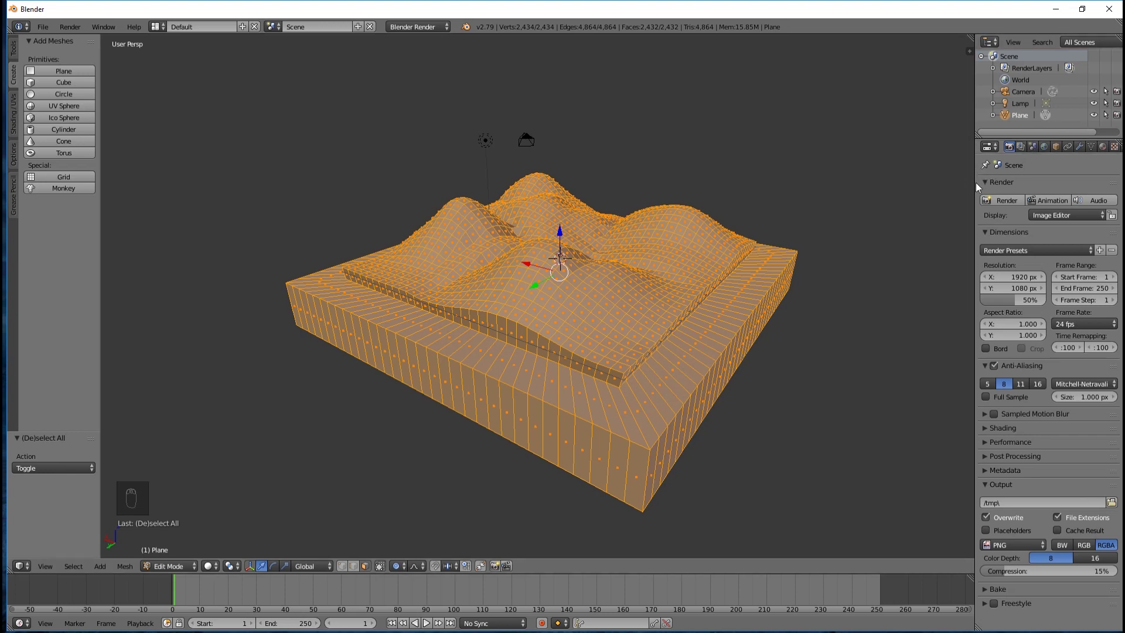
{"action": "left_click_drag", "start_coordinate": [974, 181], "coordinate": [929, 181]}
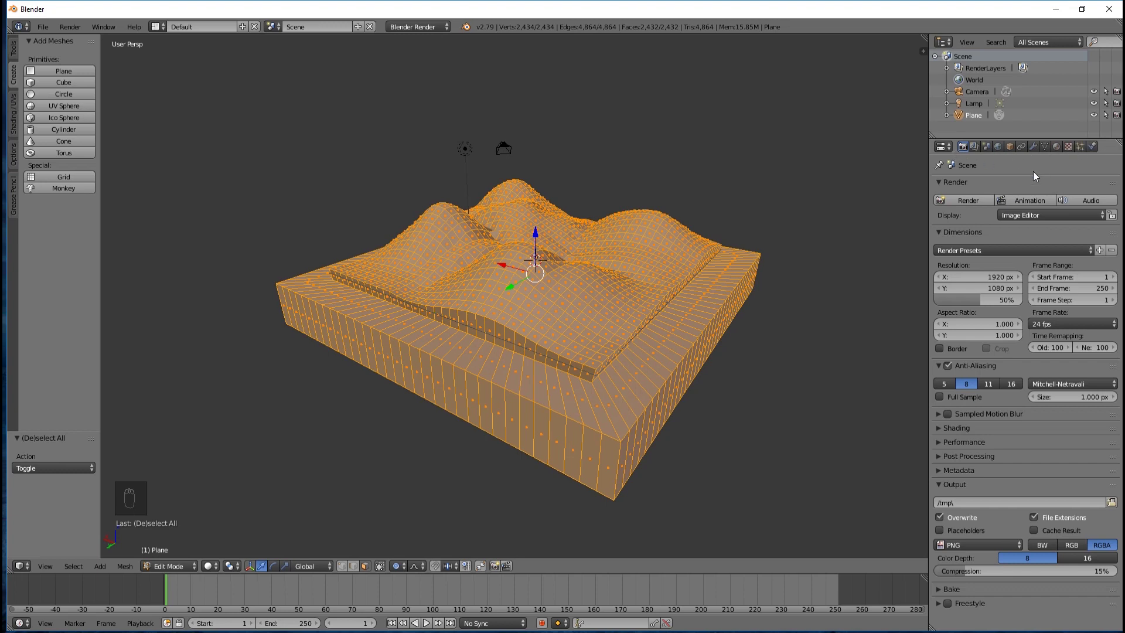
Step: Add a new material to the terrain with a green diffuse colour of about R 0.05, G 0.8, B 0.16
{"action": "left_click", "coordinate": [1058, 146]}
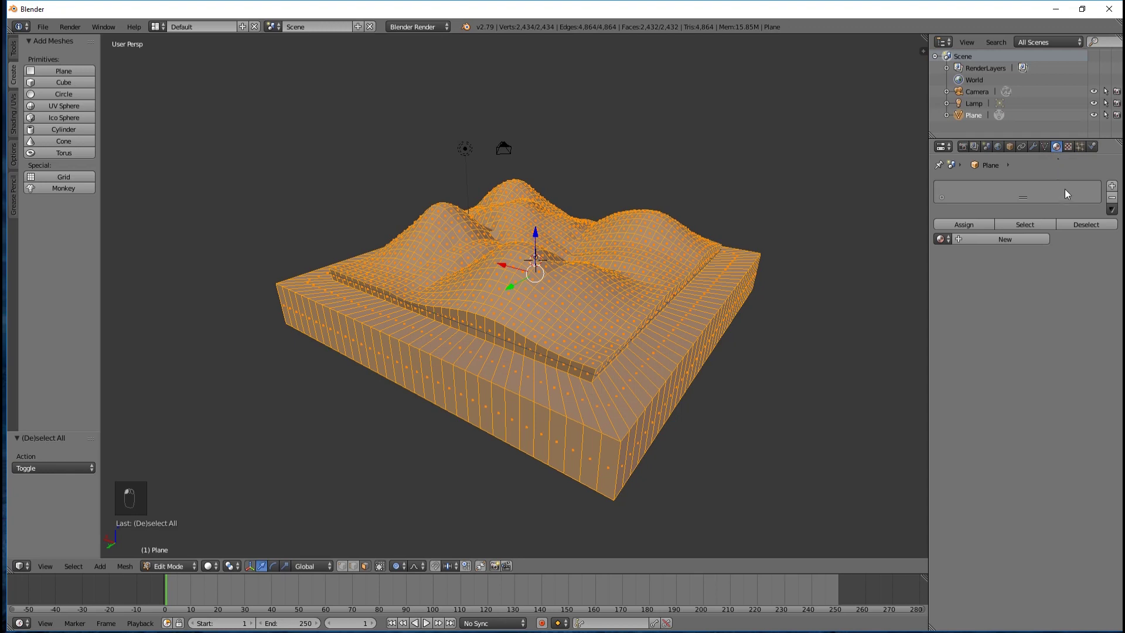
{"action": "left_click", "coordinate": [1113, 186]}
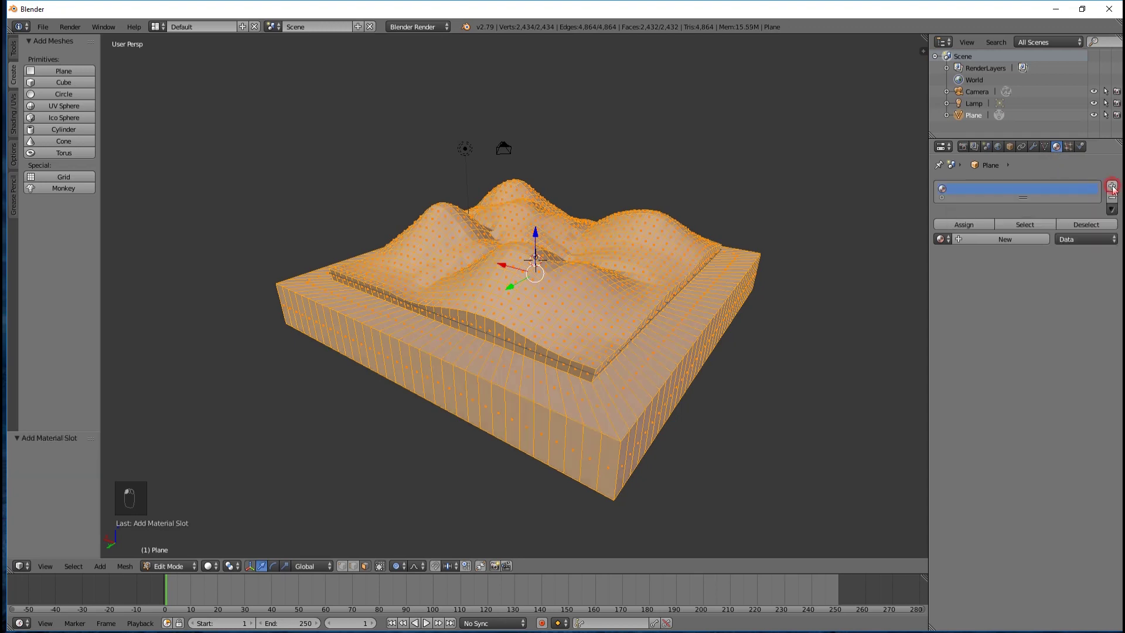
{"action": "left_click", "coordinate": [1000, 241]}
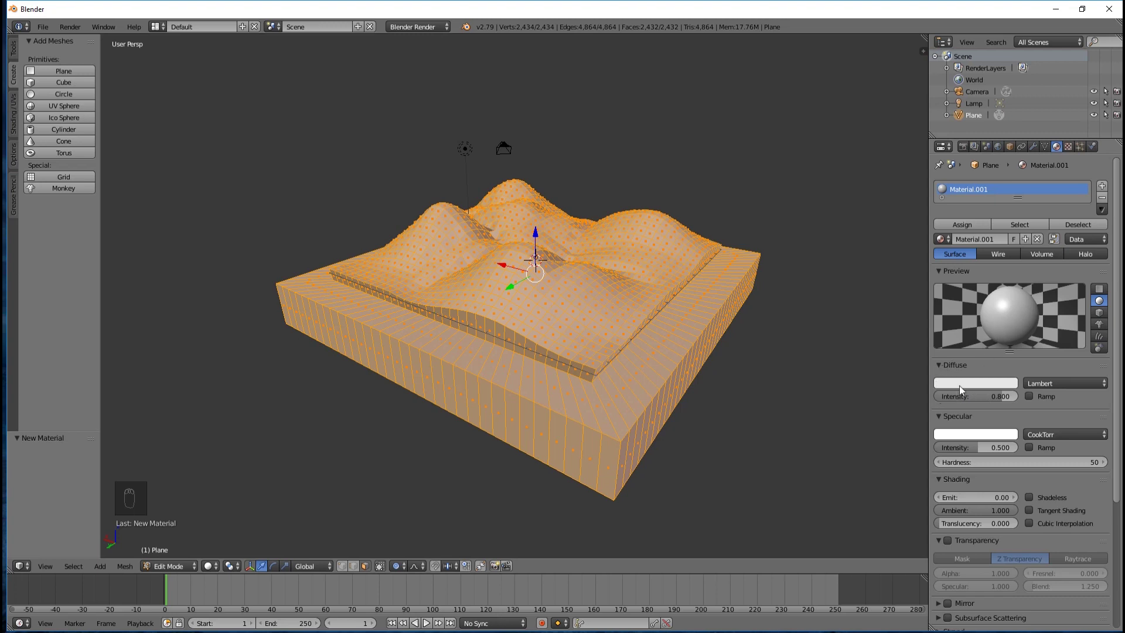
{"action": "left_click", "coordinate": [984, 384]}
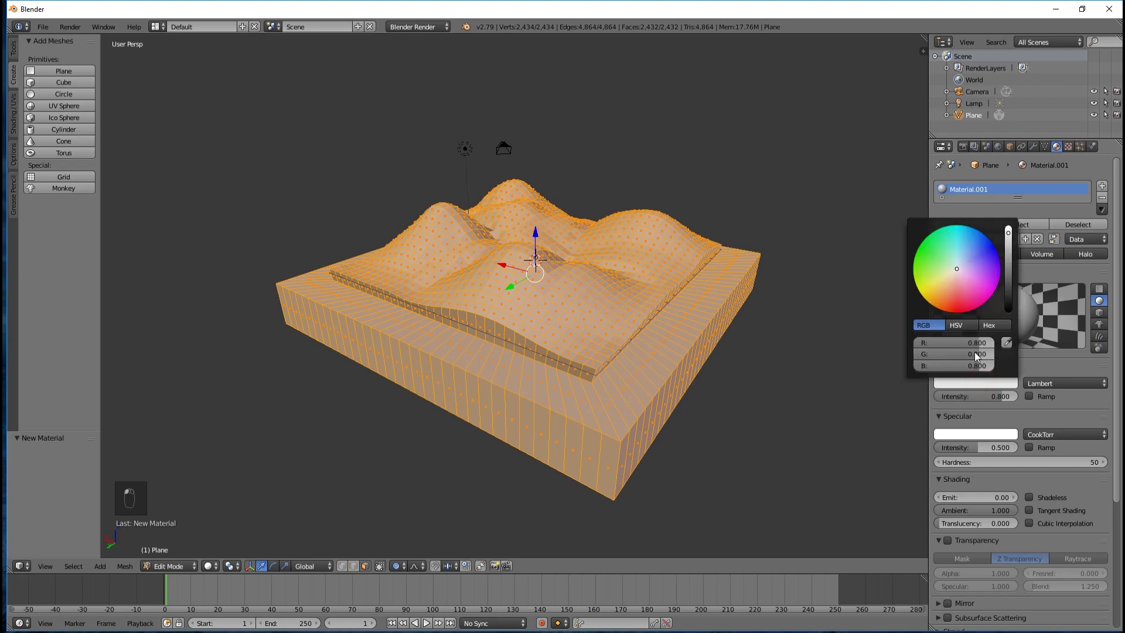
{"action": "left_click_drag", "start_coordinate": [943, 258], "coordinate": [936, 246]}
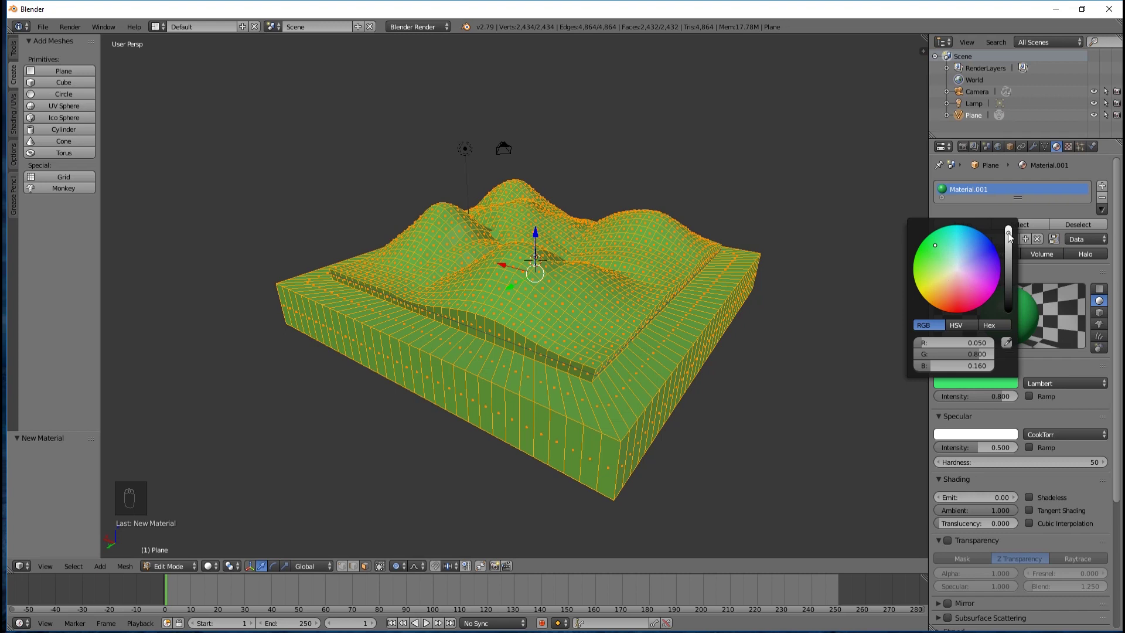
{"action": "mouse_move", "coordinate": [1009, 233]}
{"action": "left_mouse_down"}
{"action": "mouse_move", "coordinate": [1009, 263]}
{"action": "mouse_move", "coordinate": [1009, 235]}
{"action": "left_mouse_up"}
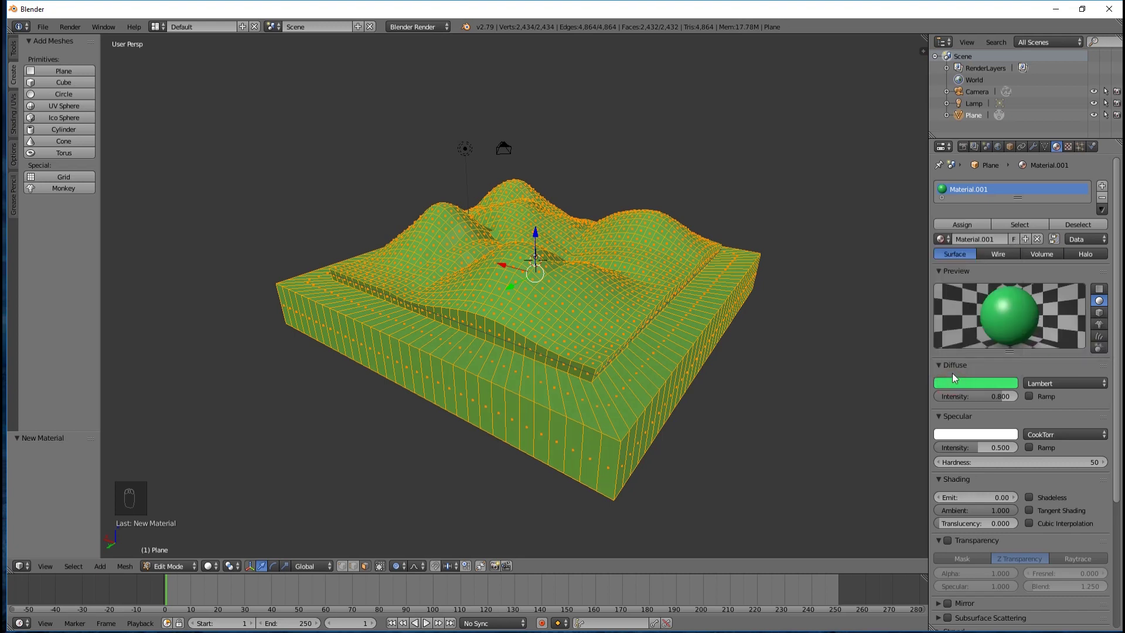
Step: Assign the green material to the whole selected mesh and rename it "grass"
{"action": "left_click", "coordinate": [962, 227]}
{"action": "left_click_drag", "start_coordinate": [1014, 202], "coordinate": [1016, 217]}
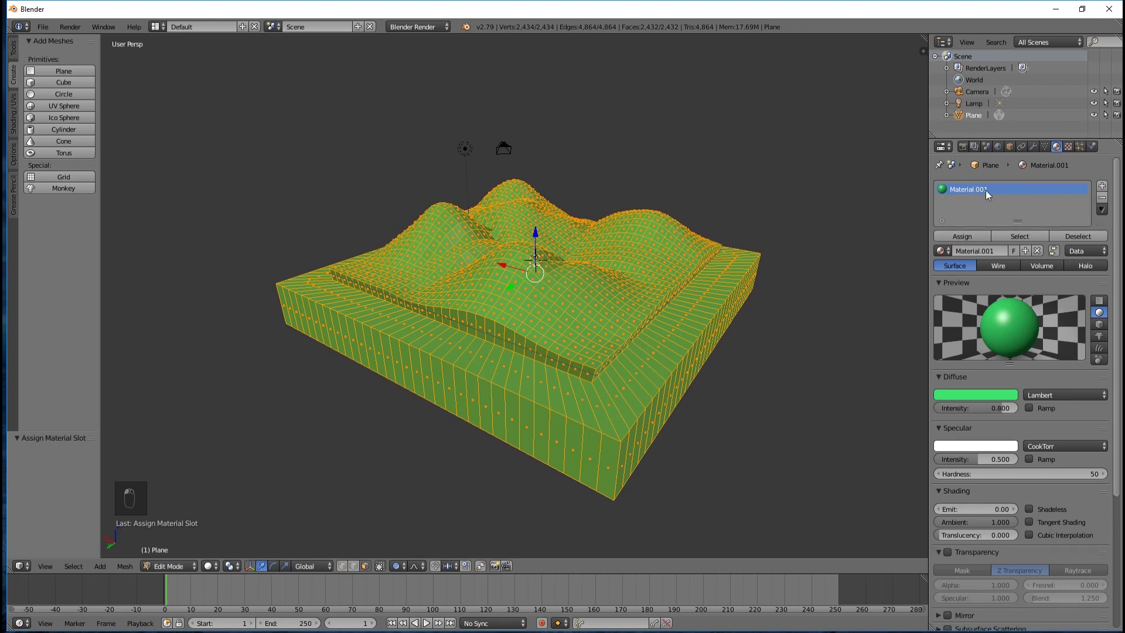
{"action": "double_click", "coordinate": [964, 190]}
{"action": "type", "text": "grass"}
{"action": "key", "text": "Return"}
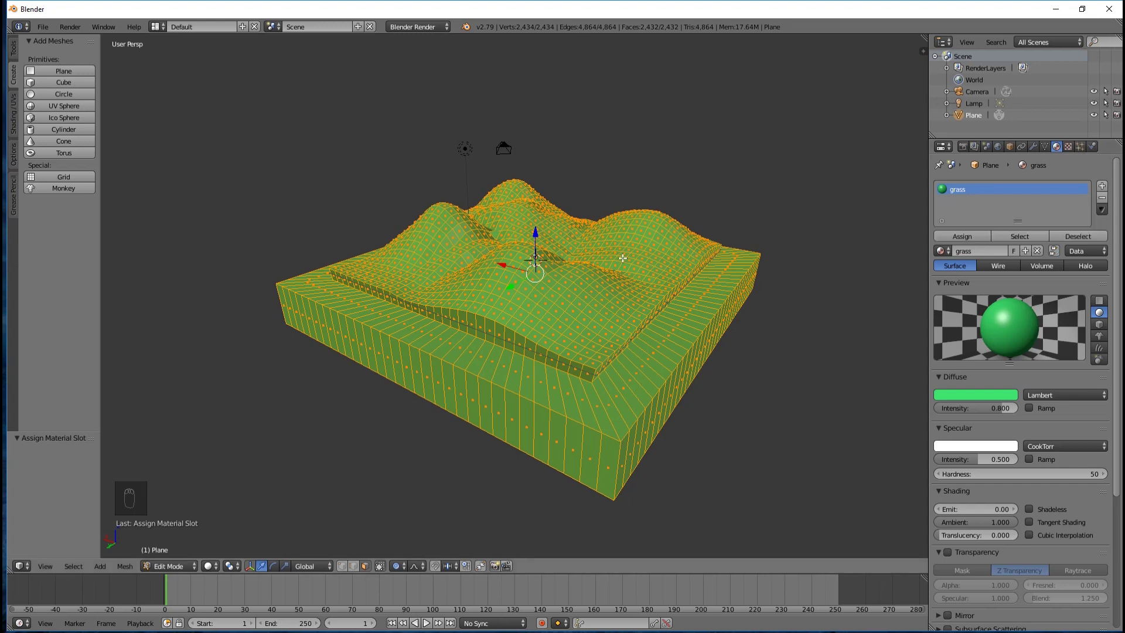
{"action": "key", "text": "a"}
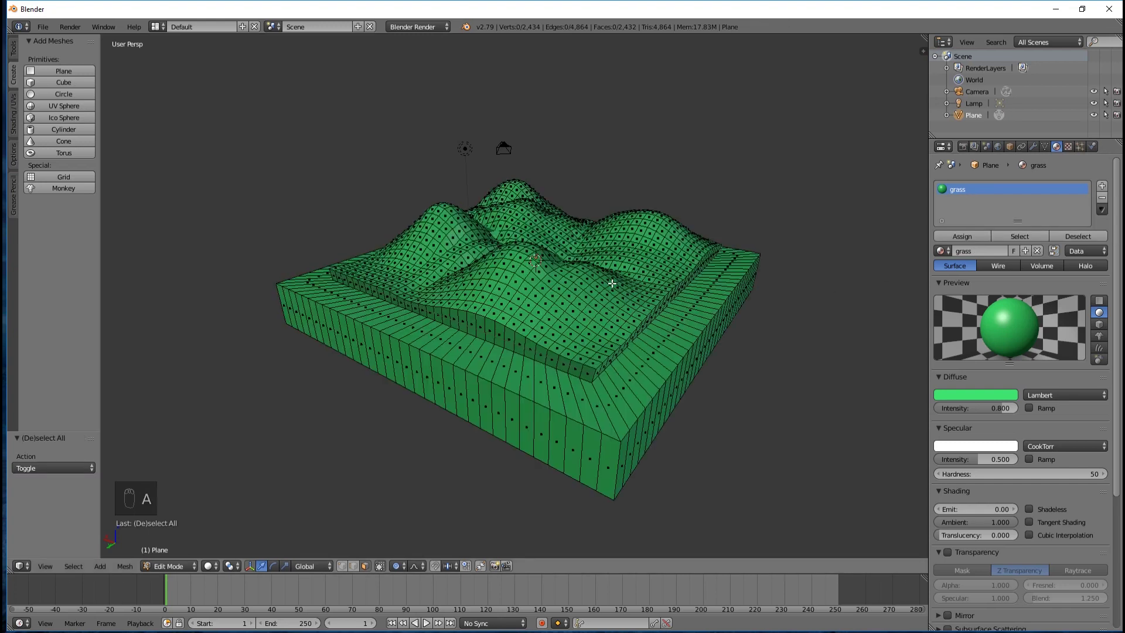
{"action": "middle_click_drag", "start_coordinate": [685, 320], "coordinate": [756, 351]}
{"action": "middle_click_drag", "start_coordinate": [707, 313], "coordinate": [676, 292]}
{"action": "middle_click_drag", "start_coordinate": [762, 380], "coordinate": [498, 372]}
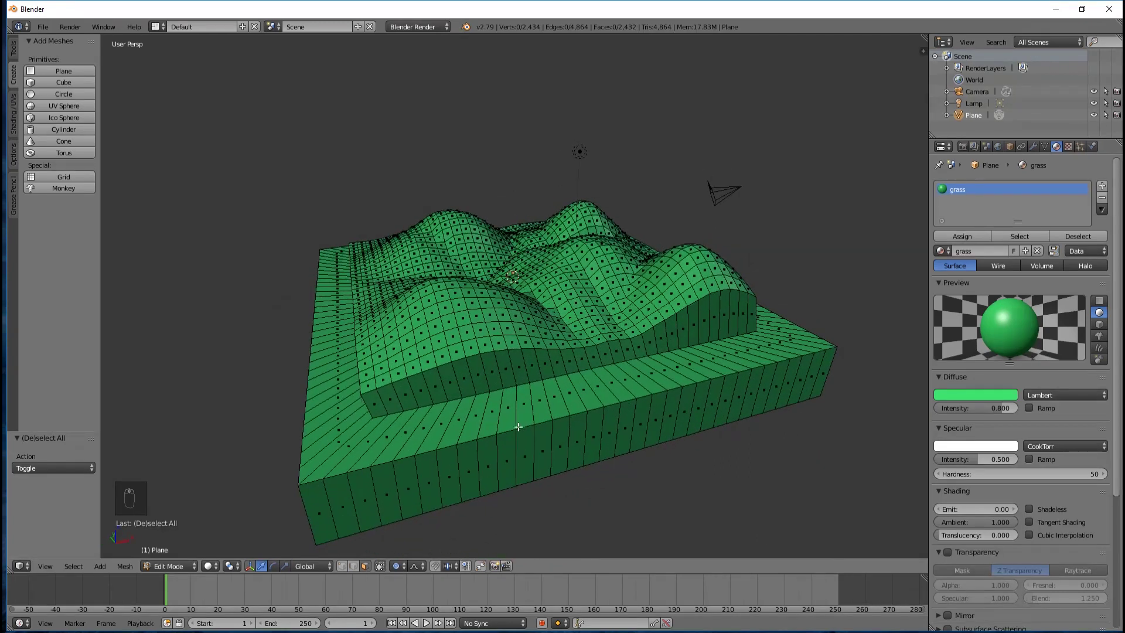
{"action": "middle_click_drag", "start_coordinate": [585, 424], "coordinate": [580, 424]}
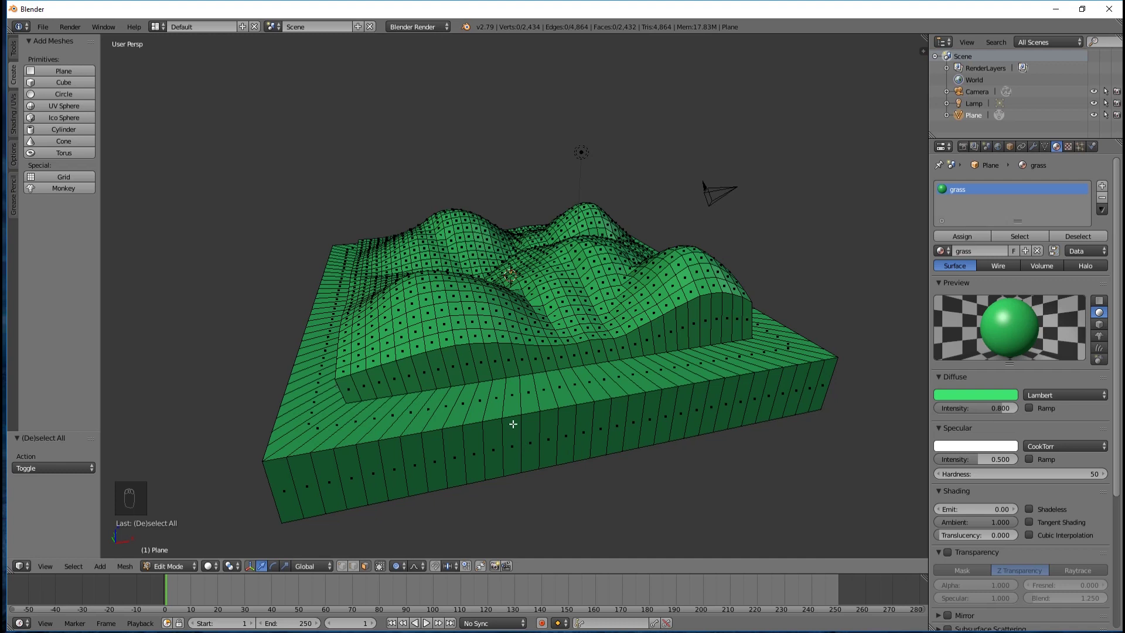
{"action": "right_click", "coordinate": [513, 397]}
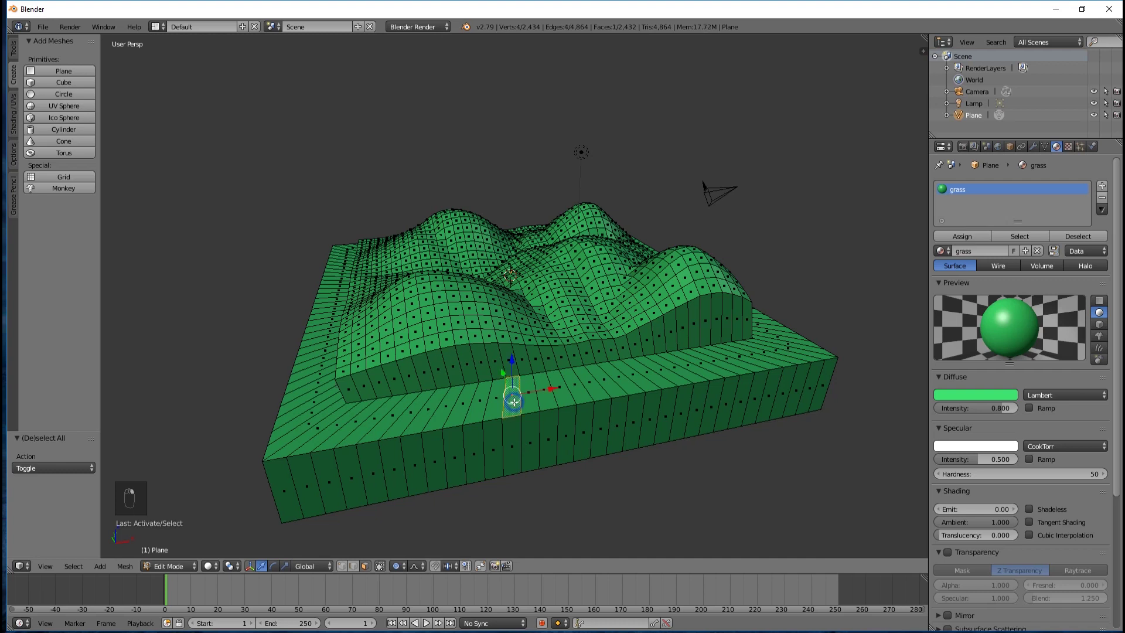
{"action": "right_click", "coordinate": [530, 399], "text": "shift"}
{"action": "right_click", "coordinate": [550, 403], "text": "shift"}
{"action": "right_click", "coordinate": [567, 401], "text": "shift"}
{"action": "right_click", "coordinate": [585, 398], "text": "shift"}
{"action": "right_click", "coordinate": [600, 394], "text": "shift"}
{"action": "right_click", "coordinate": [513, 436], "text": "shift"}
{"action": "right_click", "coordinate": [531, 436], "text": "shift"}
{"action": "right_click", "coordinate": [547, 435], "text": "shift"}
{"action": "right_click", "coordinate": [565, 433], "text": "shift"}
{"action": "right_click", "coordinate": [582, 431], "text": "shift"}
{"action": "right_click", "coordinate": [598, 424], "text": "shift"}
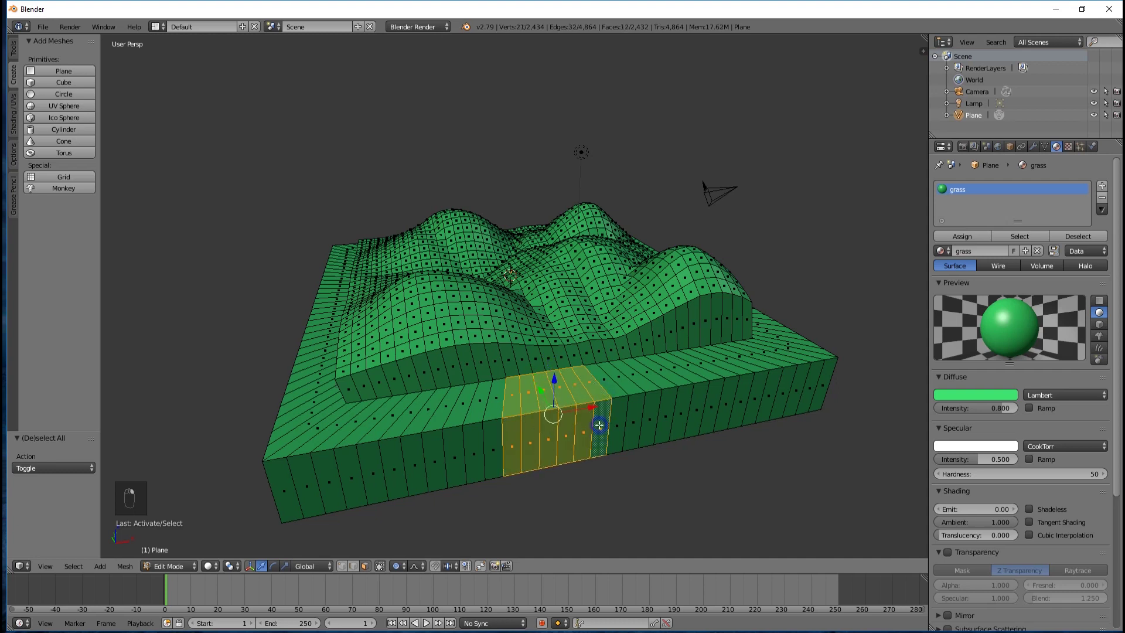
{"action": "key", "text": "a"}
{"action": "right_click_drag", "start_coordinate": [551, 405], "coordinate": [552, 410]}
{"action": "right_click", "coordinate": [552, 411]}
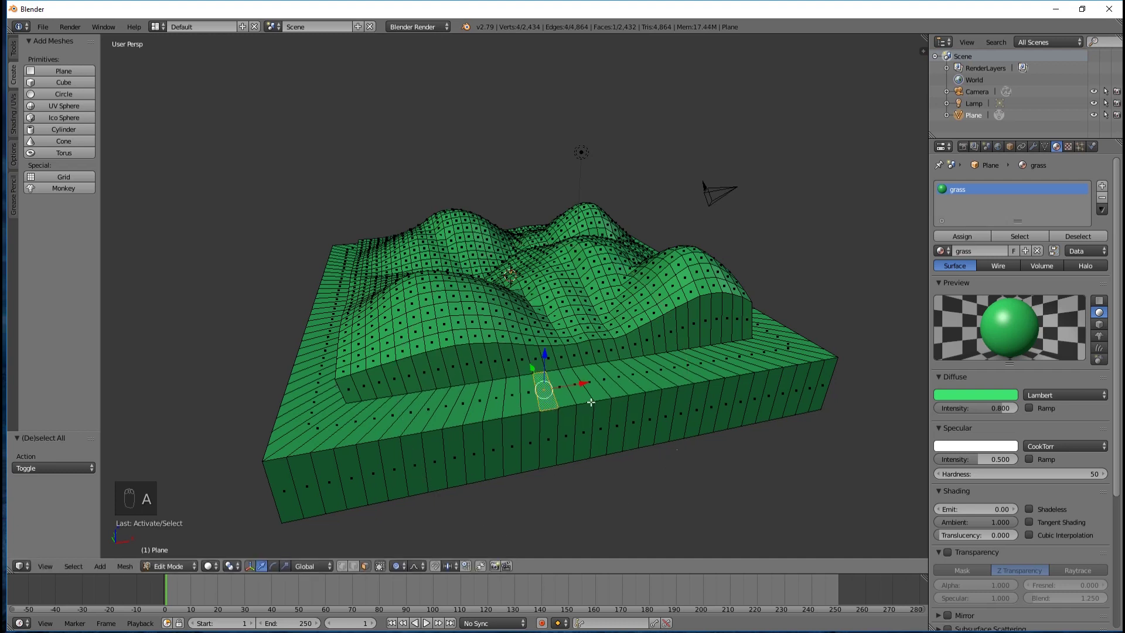
{"action": "key", "text": "a"}
{"action": "key", "text": "a"}
{"action": "key", "text": "a"}
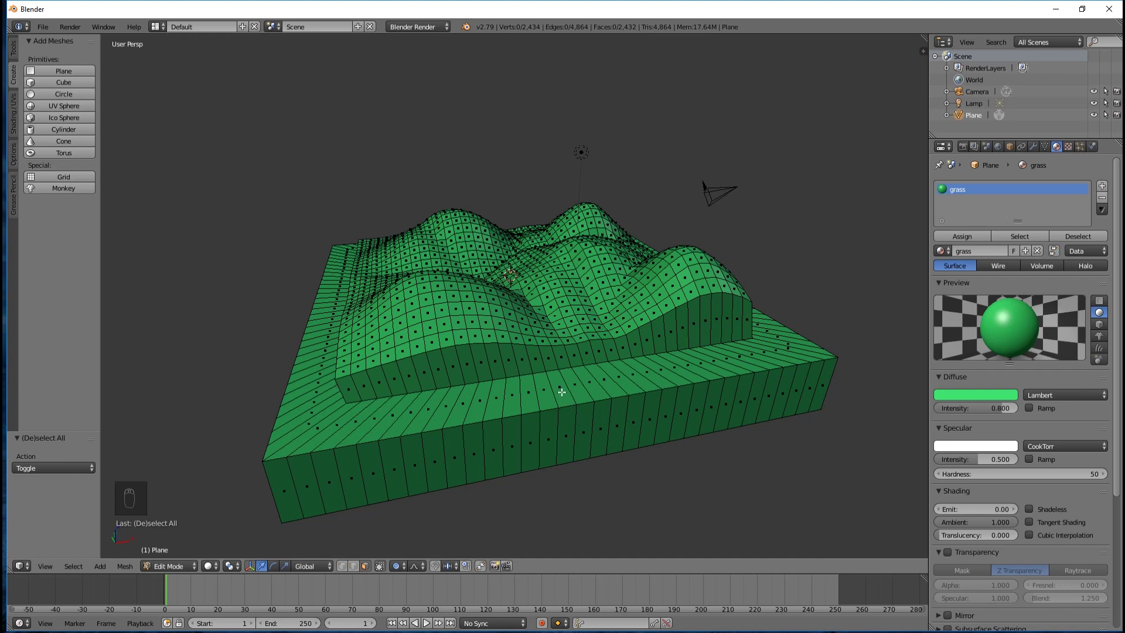
Step: Select the face loop around the base block's outer side walls together with the face loop on the flange's upper surface
{"action": "right_click", "coordinate": [558, 395], "text": "alt"}
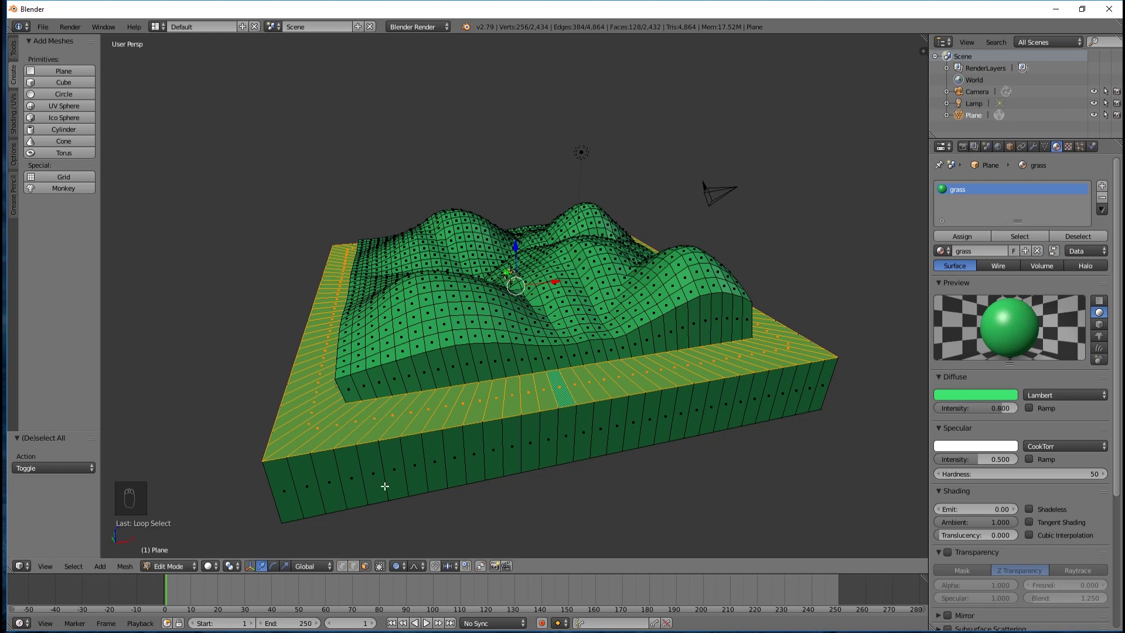
{"action": "scroll", "coordinate": [563, 455], "scroll_direction": "down", "scroll_amount": 5}
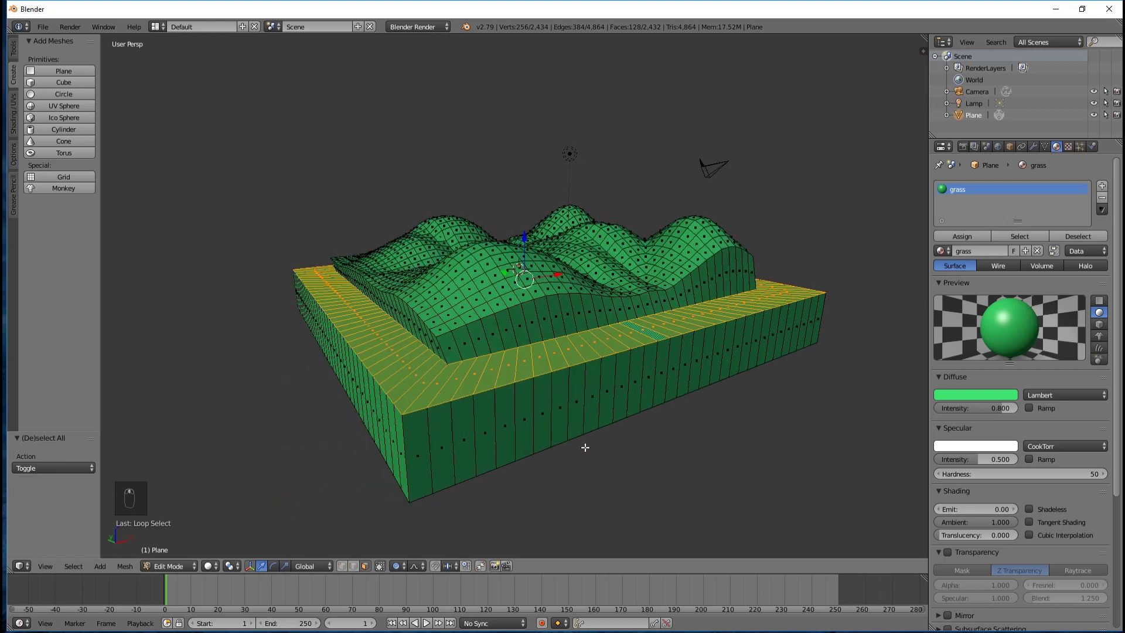
{"action": "scroll", "coordinate": [595, 410], "scroll_direction": "up", "scroll_amount": 3}
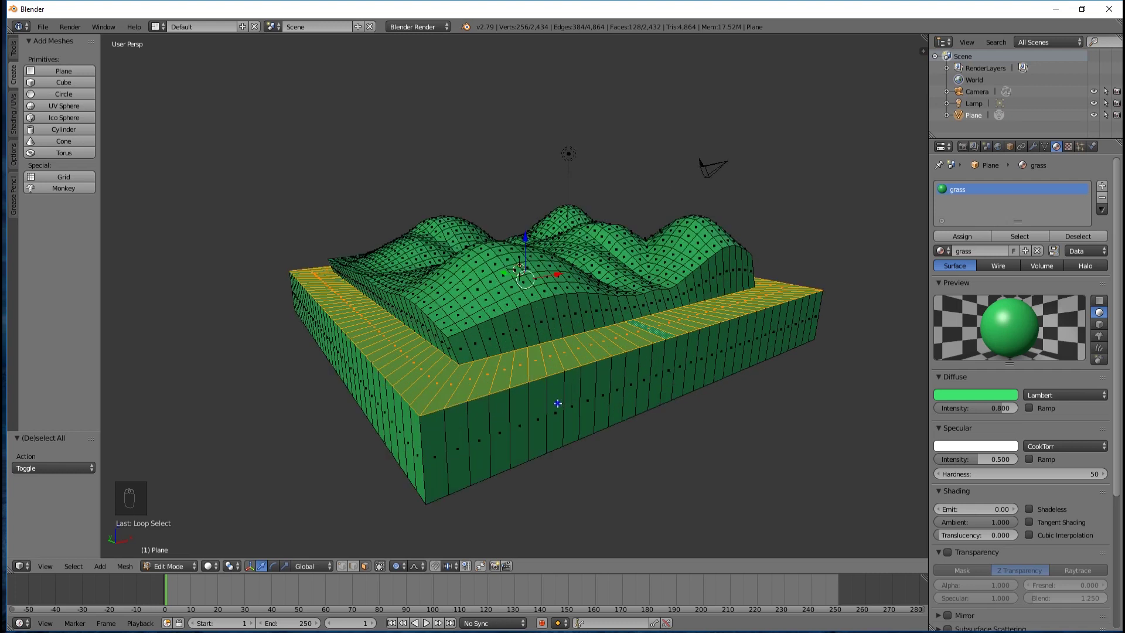
{"action": "right_click", "coordinate": [557, 403], "text": "alt"}
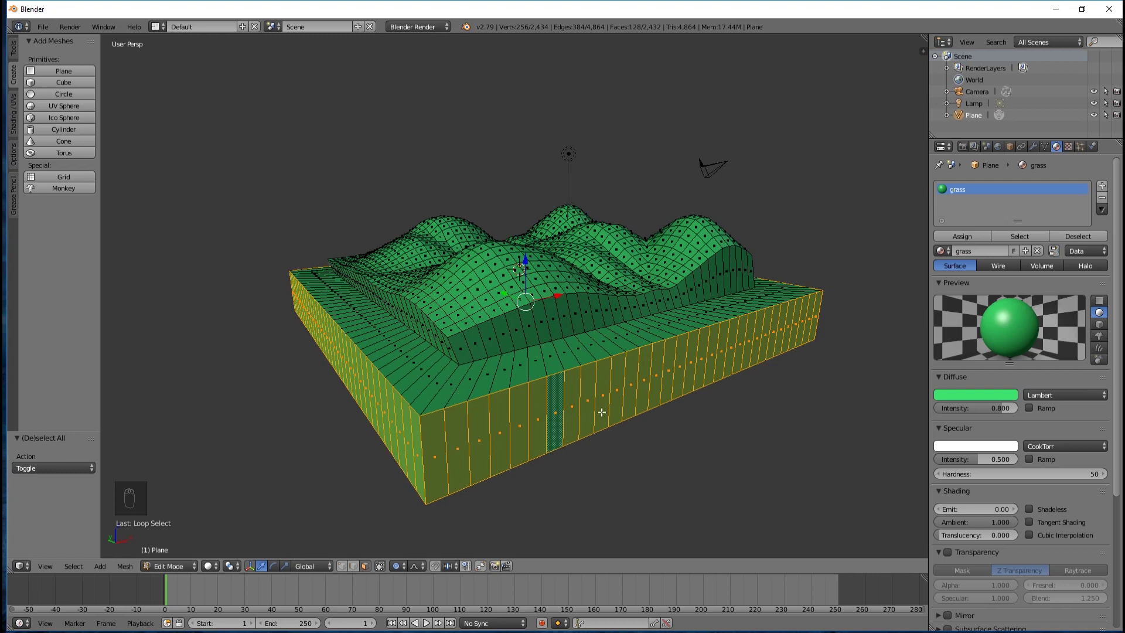
{"action": "right_click", "coordinate": [555, 363], "text": "alt+shift"}
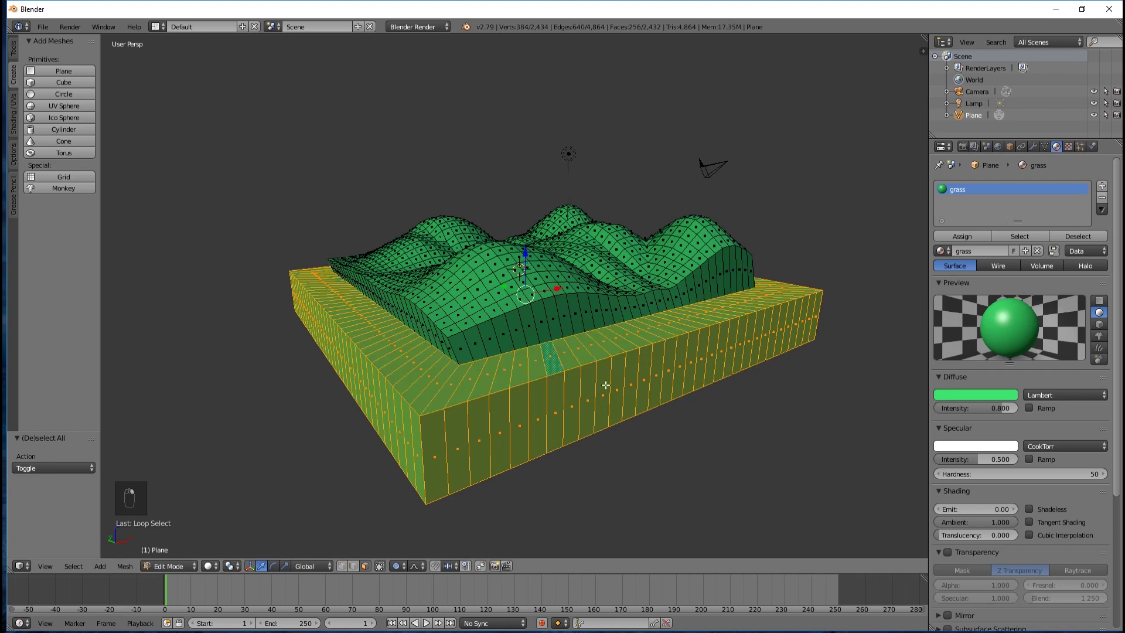
{"action": "middle_click_drag", "start_coordinate": [763, 425], "coordinate": [816, 446]}
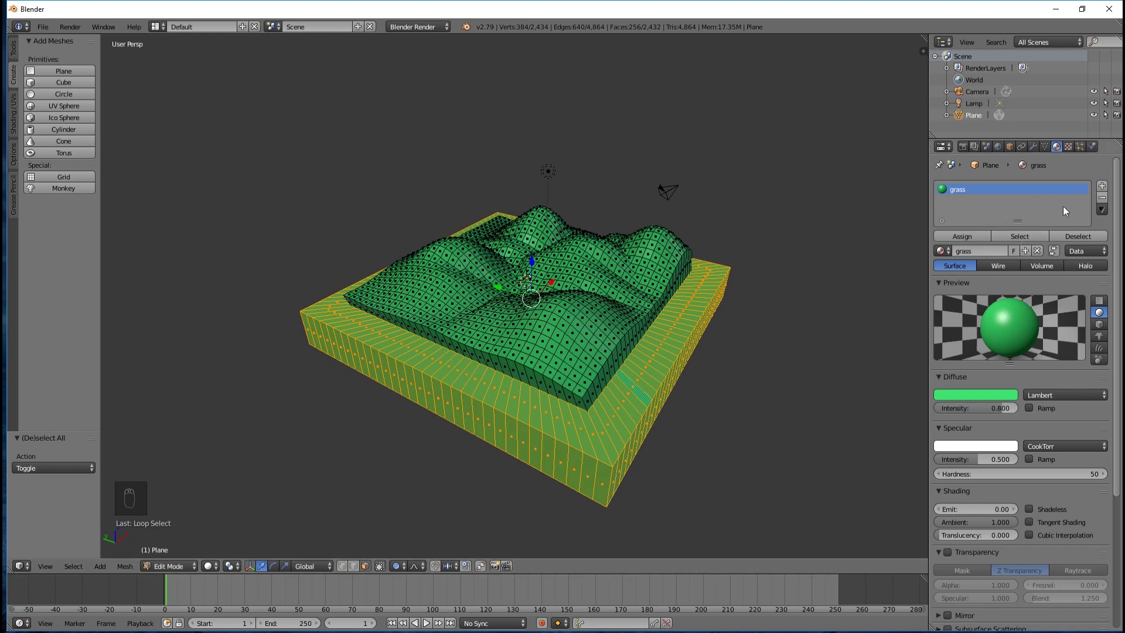
Step: Add a second material with a turquoise diffuse colour (R 0.051, G 0.8, B 0.668) and a specular intensity of about 0.804
{"action": "left_click", "coordinate": [1102, 186]}
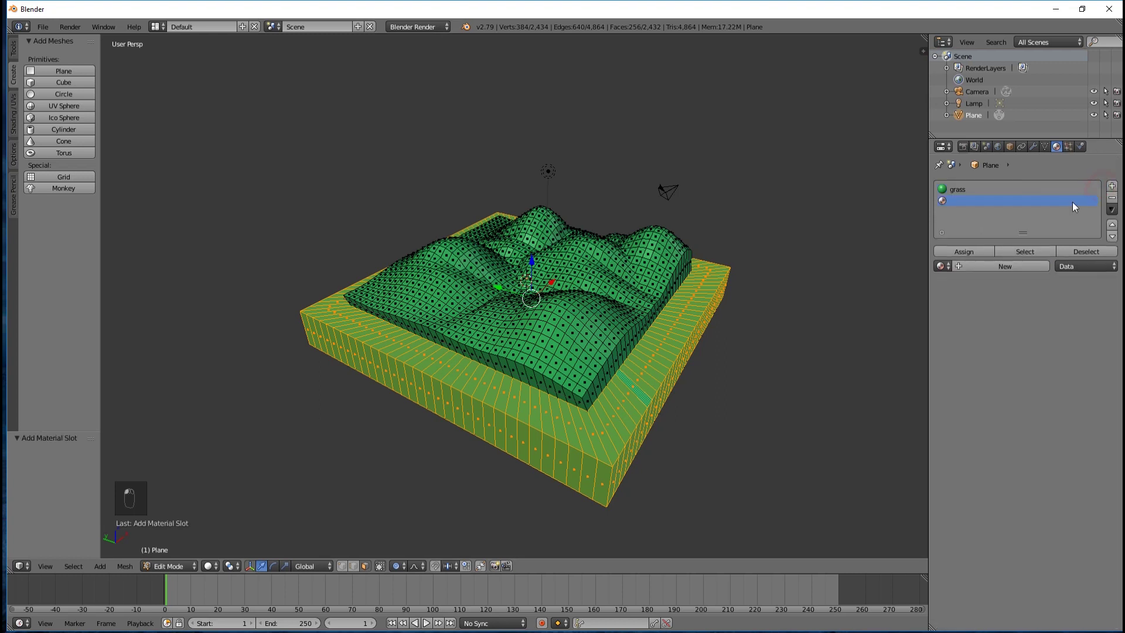
{"action": "left_click", "coordinate": [989, 264]}
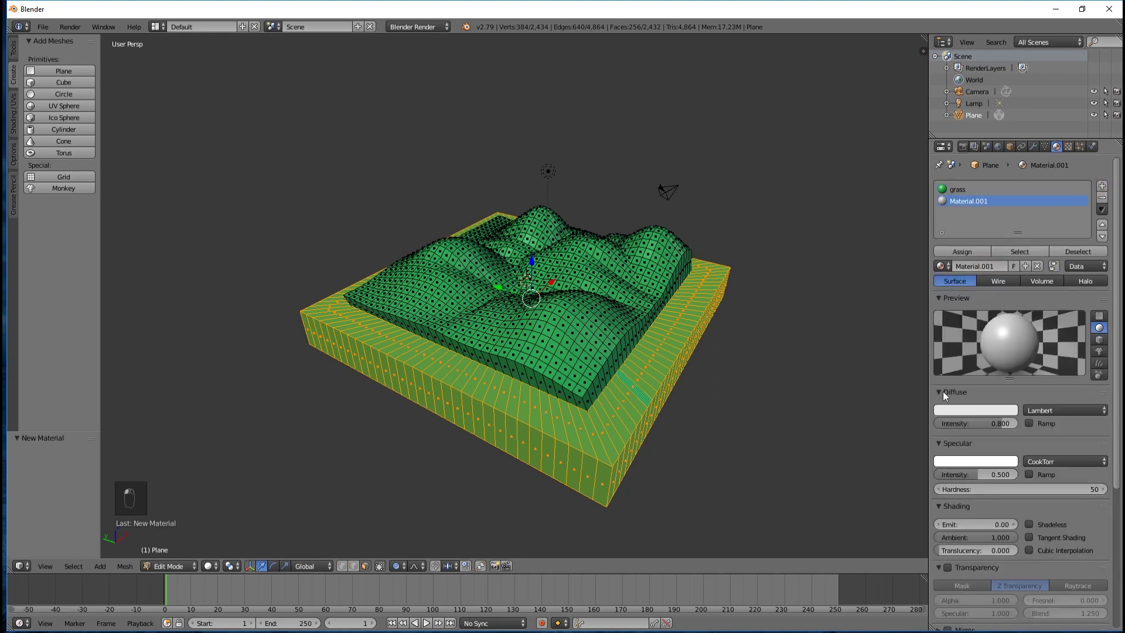
{"action": "left_click", "coordinate": [954, 412]}
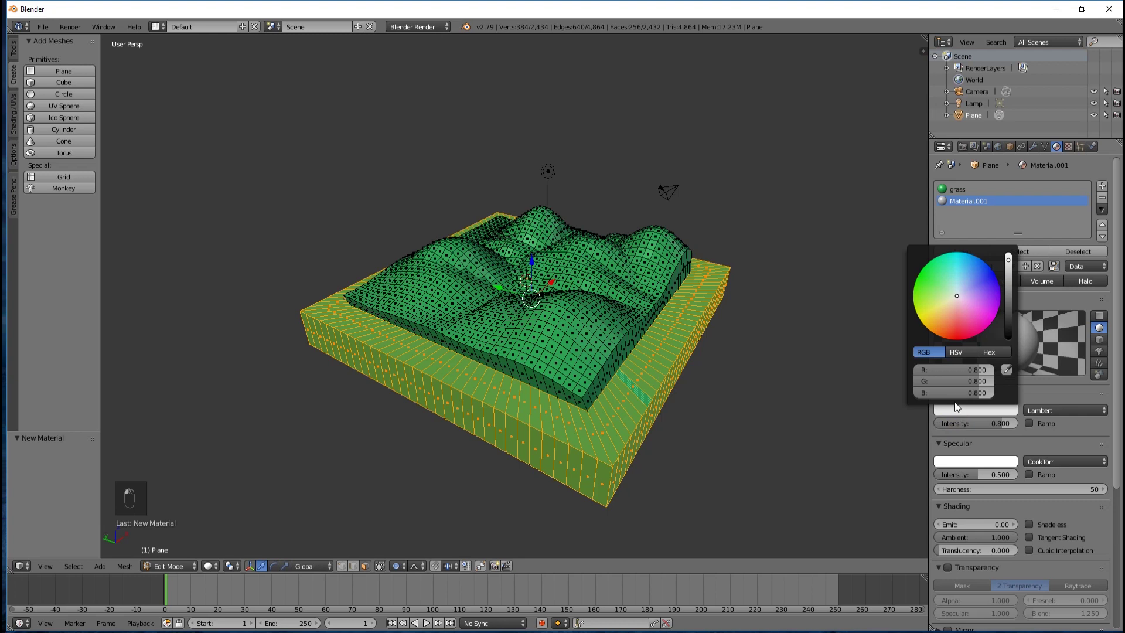
{"action": "left_click", "coordinate": [954, 264]}
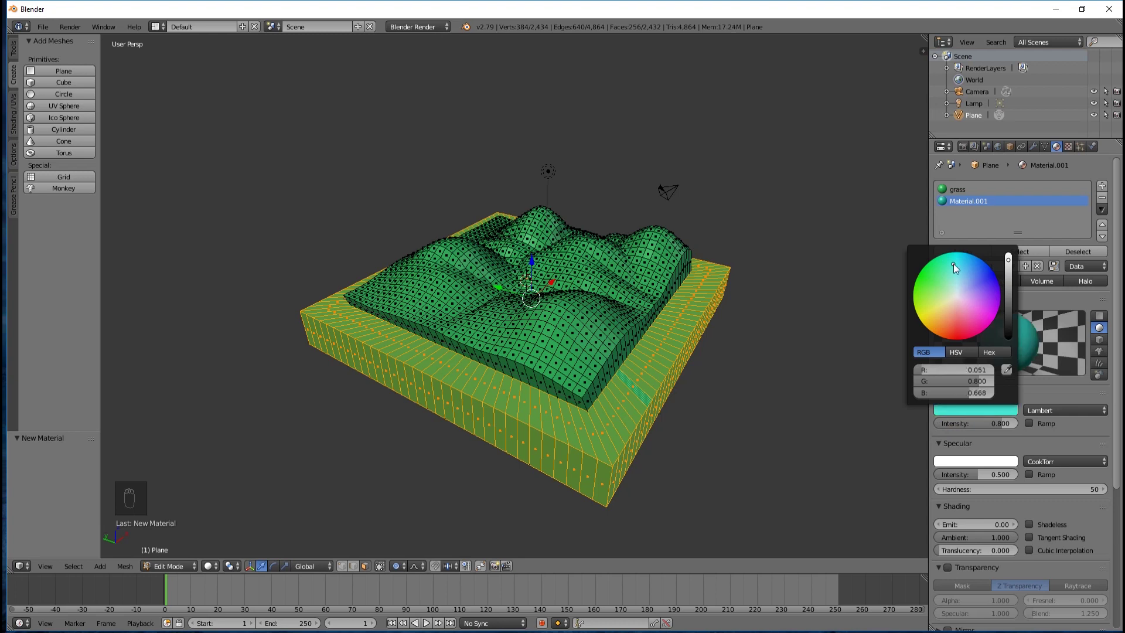
{"action": "left_click", "coordinate": [949, 412]}
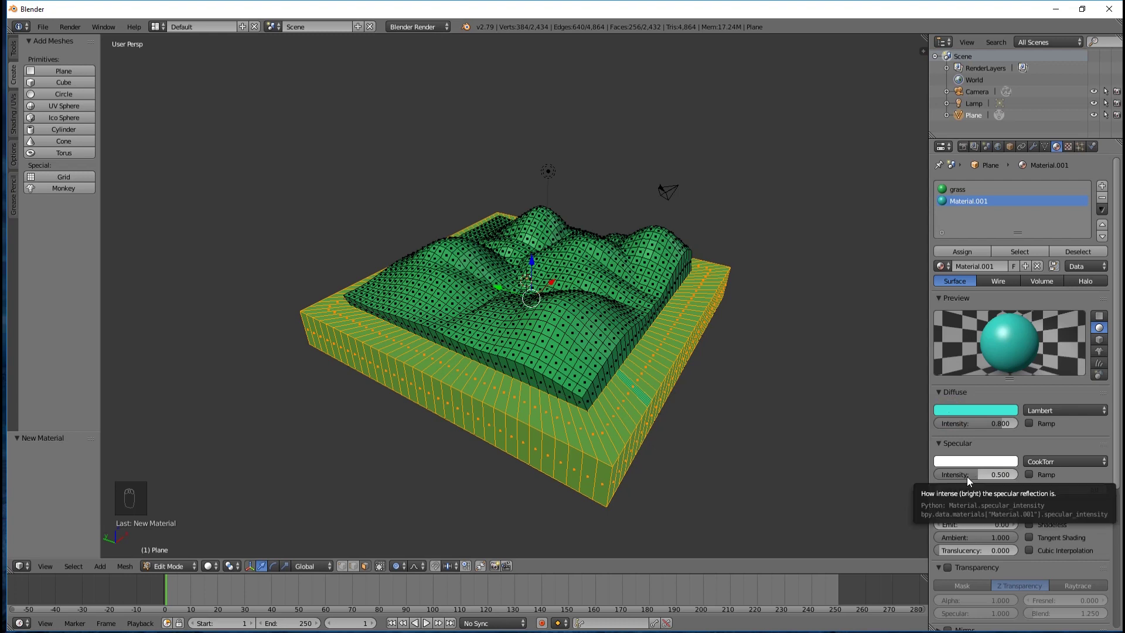
{"action": "mouse_move", "coordinate": [977, 471]}
{"action": "left_mouse_down"}
{"action": "mouse_move", "coordinate": [1012, 477]}
{"action": "mouse_move", "coordinate": [955, 474]}
{"action": "left_mouse_up"}
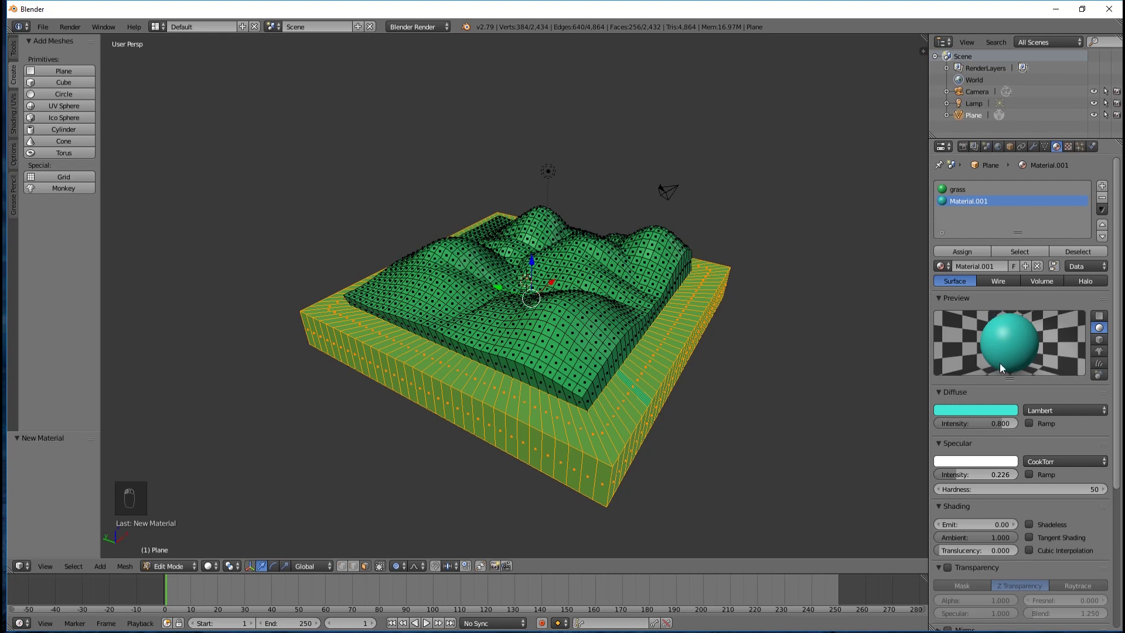
{"action": "left_click_drag", "start_coordinate": [984, 475], "coordinate": [1007, 475]}
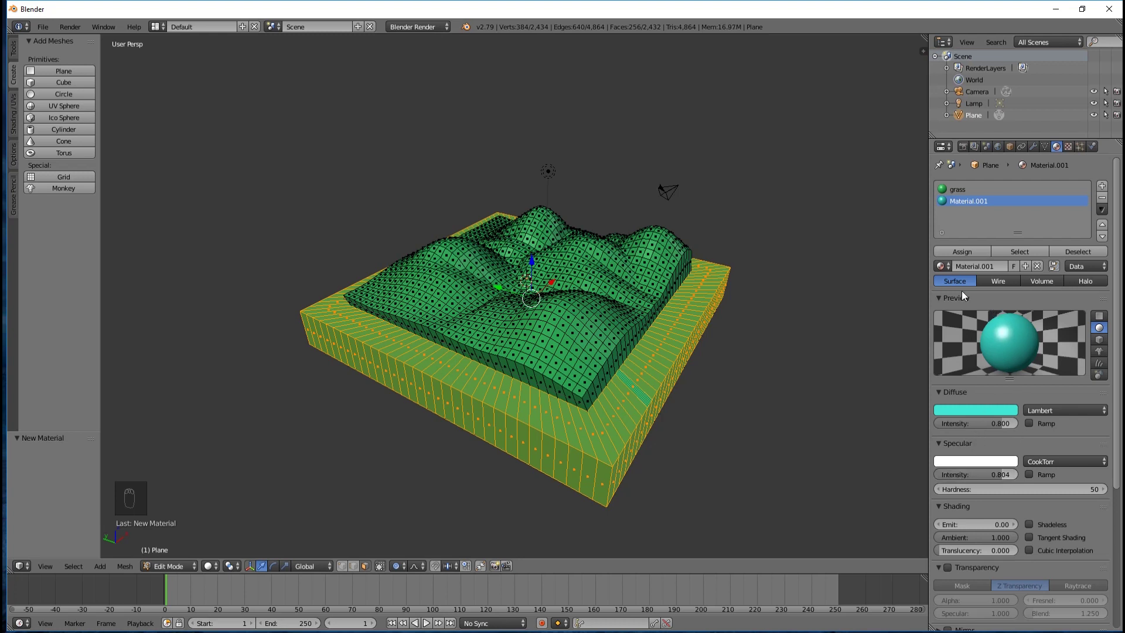
Step: Assign the turquoise material to the selected flange and side-wall faces and rename it "sea"
{"action": "left_click", "coordinate": [959, 251]}
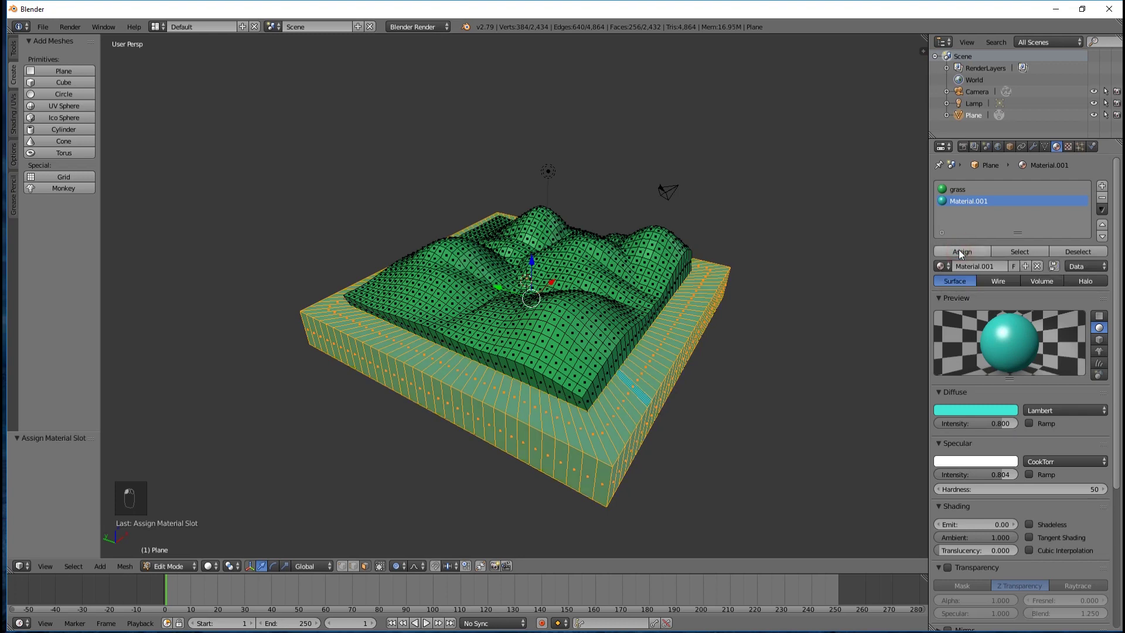
{"action": "double_click", "coordinate": [965, 201]}
{"action": "type", "text": "sea"}
{"action": "key", "text": "Return"}
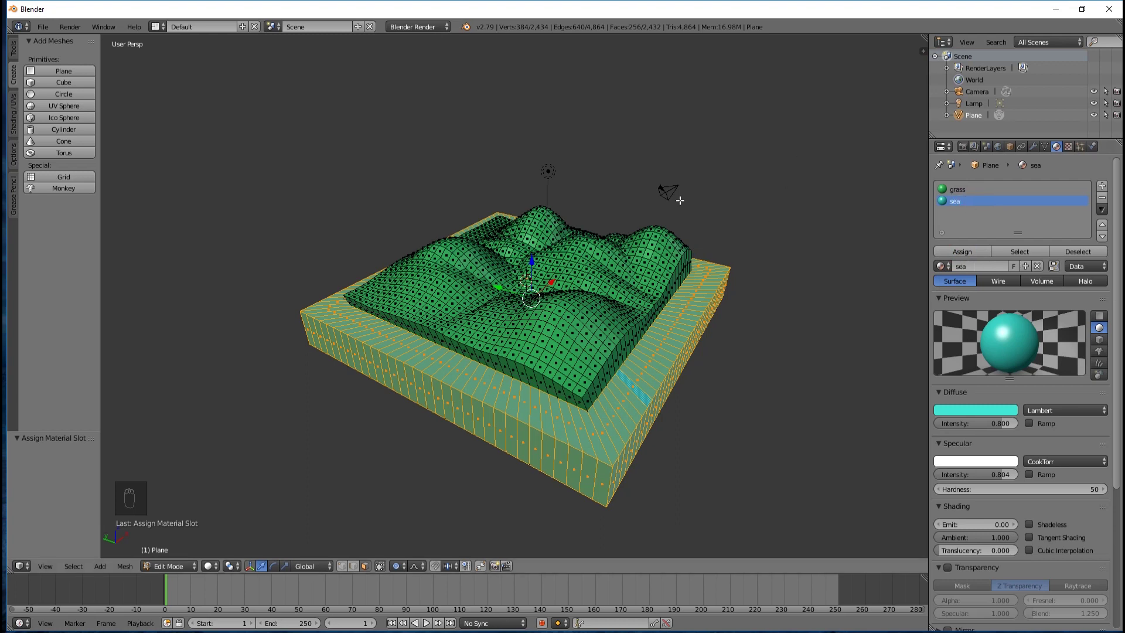
Step: Clear the selection and select the face loop of the vertical edge strip between the hills and the sea flange
{"action": "key", "text": "a"}
{"action": "middle_click_drag", "start_coordinate": [746, 400], "coordinate": [797, 400]}
{"action": "scroll", "coordinate": [647, 365], "scroll_direction": "up", "scroll_amount": 5}
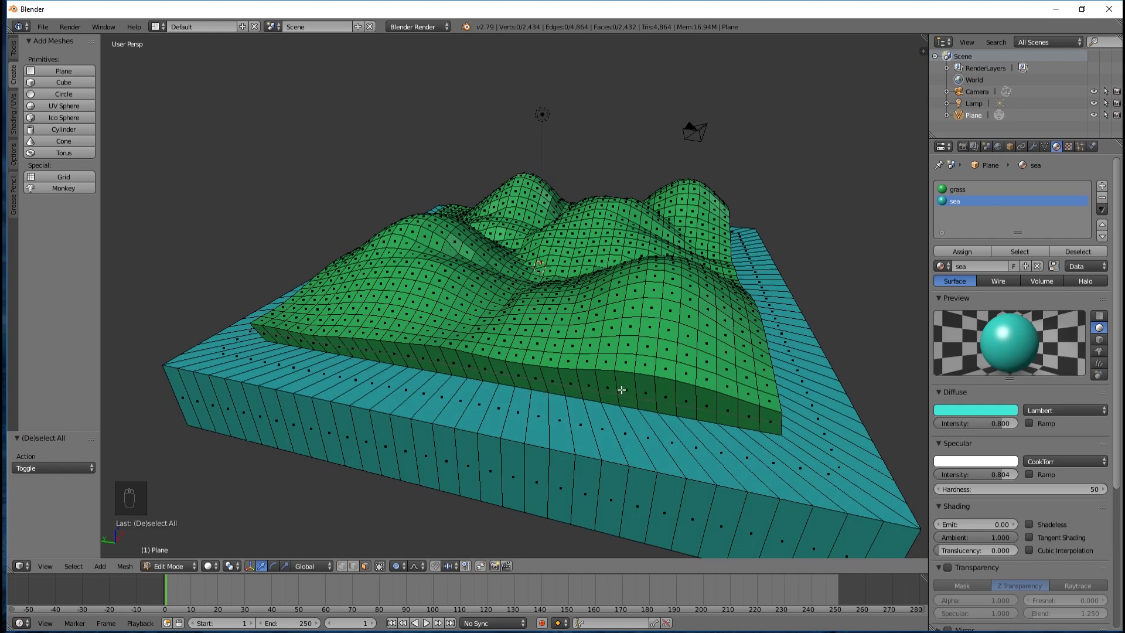
{"action": "key", "text": "a"}
{"action": "key", "text": "a"}
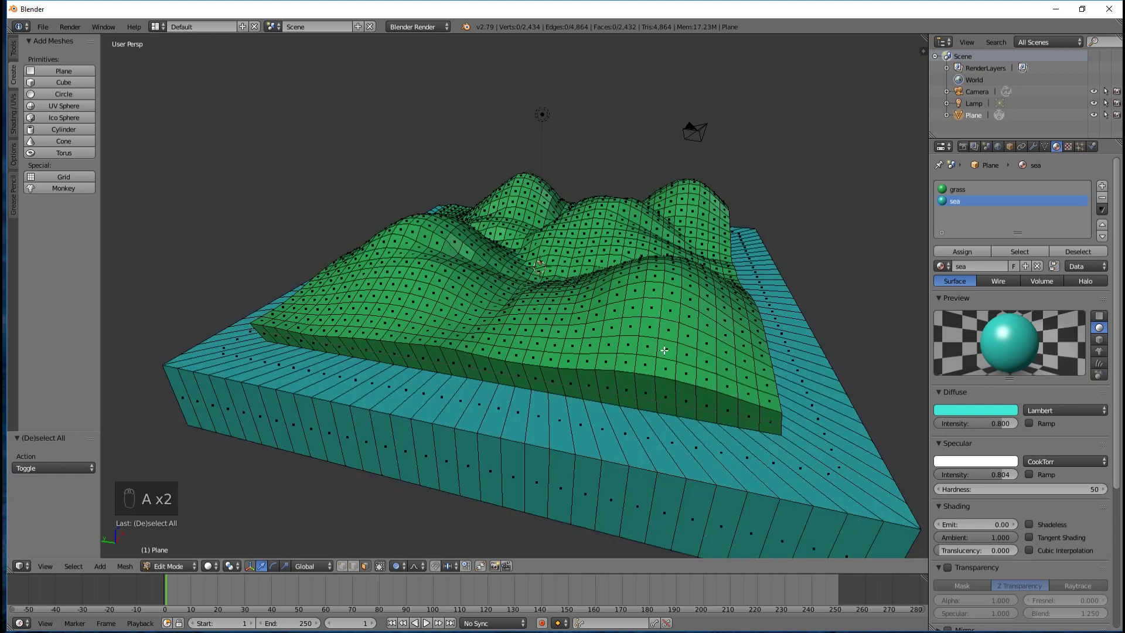
{"action": "right_click", "coordinate": [647, 390], "text": "alt"}
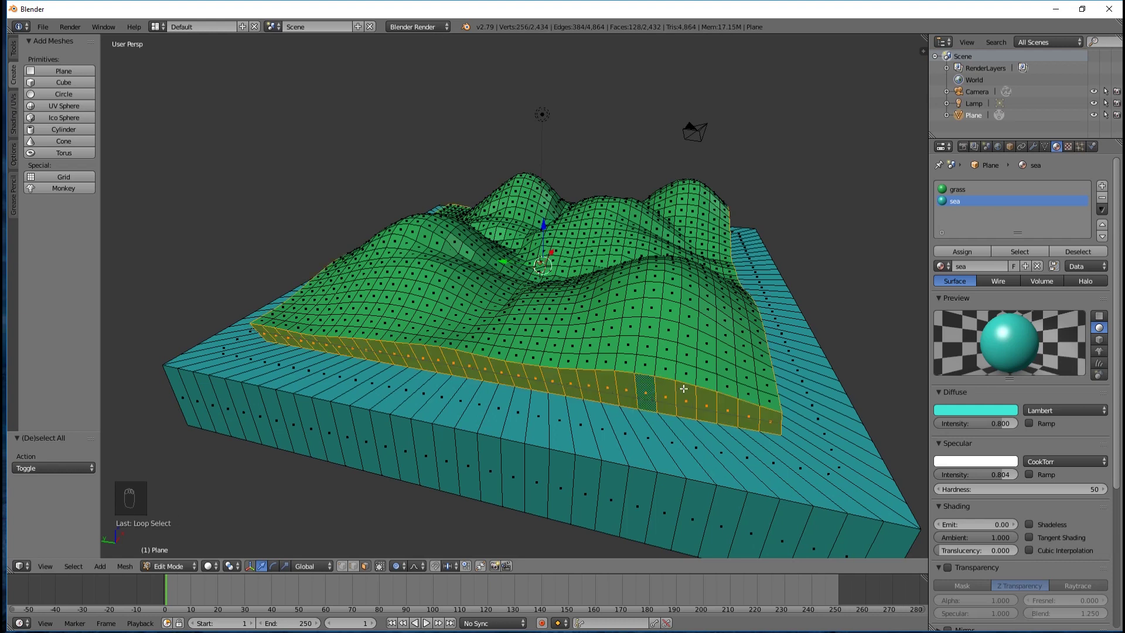
Step: Add a third material to the terrain and give it a pale sandy-yellow diffuse colour
{"action": "left_click", "coordinate": [1104, 186]}
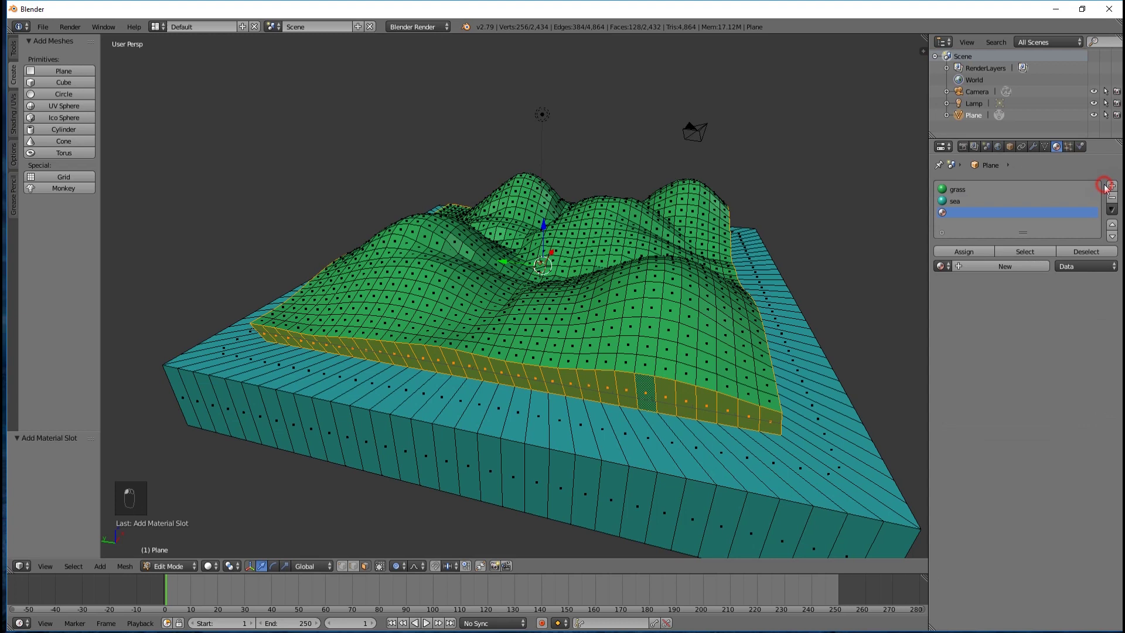
{"action": "left_click", "coordinate": [984, 267]}
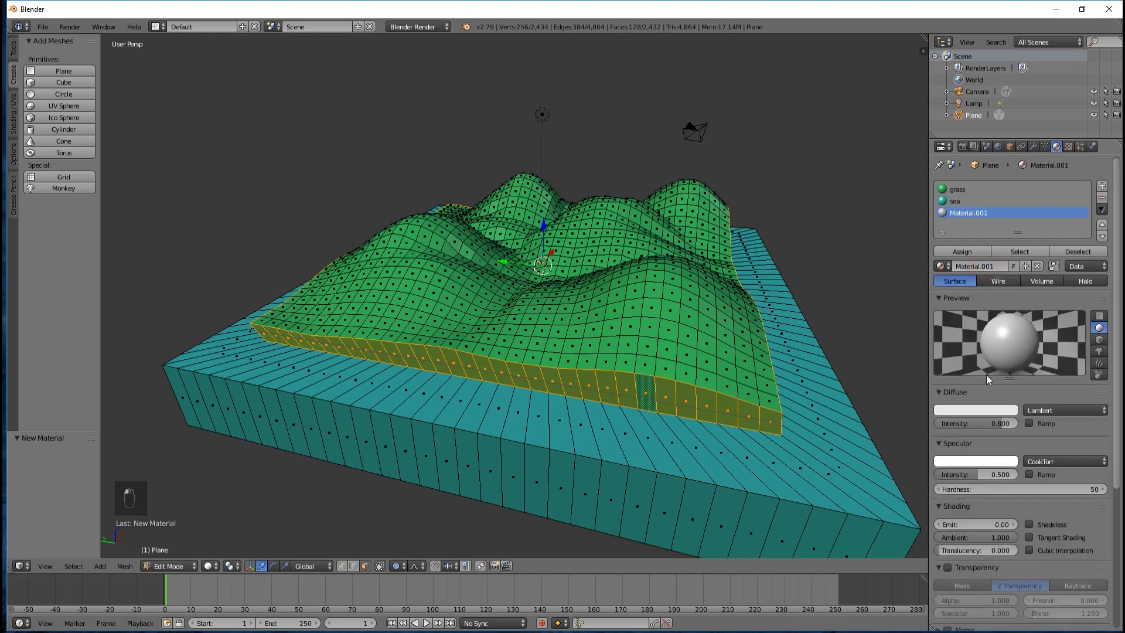
{"action": "left_click", "coordinate": [977, 416]}
{"action": "left_click", "coordinate": [941, 304]}
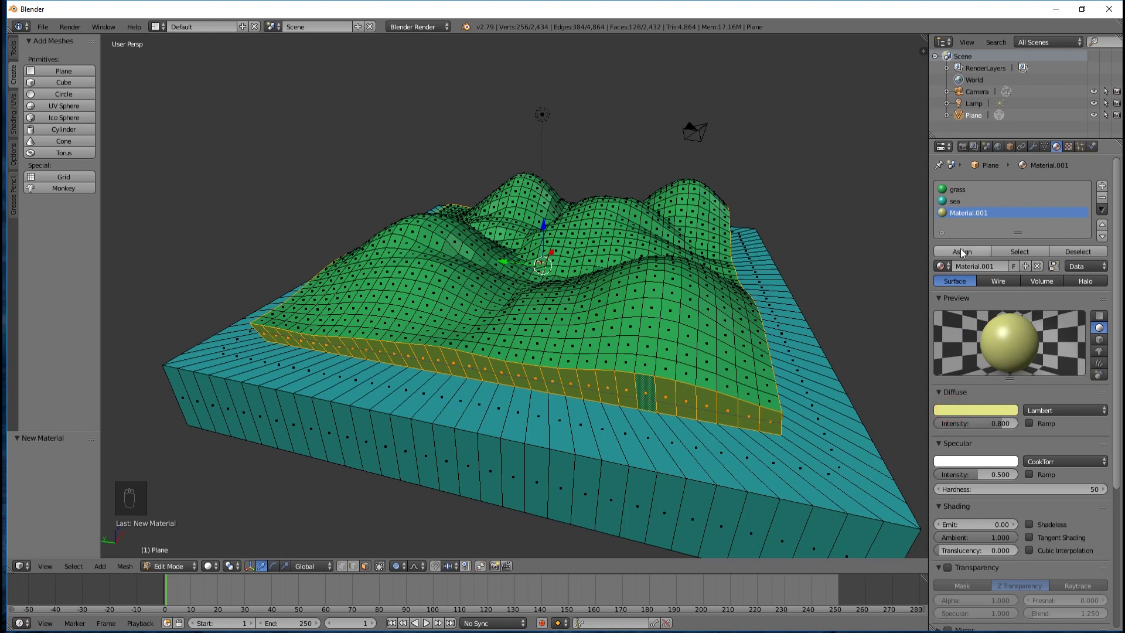
Step: Assign the pale yellow material to the selected edge strip faces and rename it "sand"
{"action": "left_click", "coordinate": [961, 252]}
{"action": "double_click", "coordinate": [965, 213]}
{"action": "type", "text": "sand"}
{"action": "key", "text": "Return"}
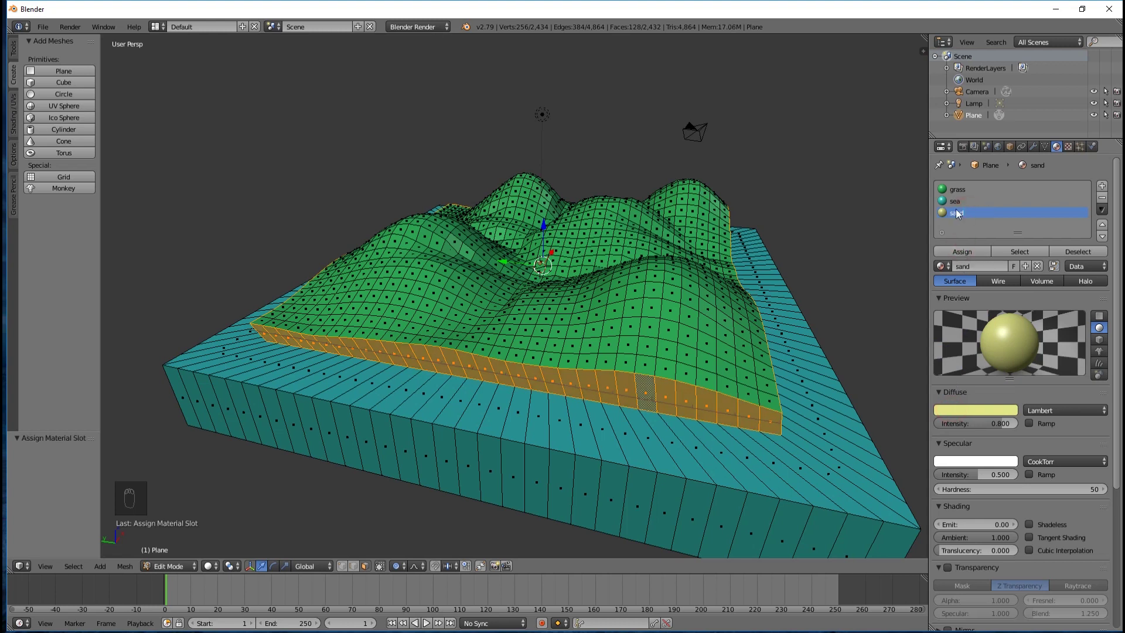
Step: Clear the face selection and return the terrain to Object Mode
{"action": "key", "text": "a"}
{"action": "scroll", "coordinate": [721, 293], "scroll_direction": "down", "scroll_amount": 4}
{"action": "middle_click_drag", "start_coordinate": [733, 317], "coordinate": [678, 316]}
{"action": "middle_click_drag", "start_coordinate": [626, 291], "coordinate": [607, 295]}
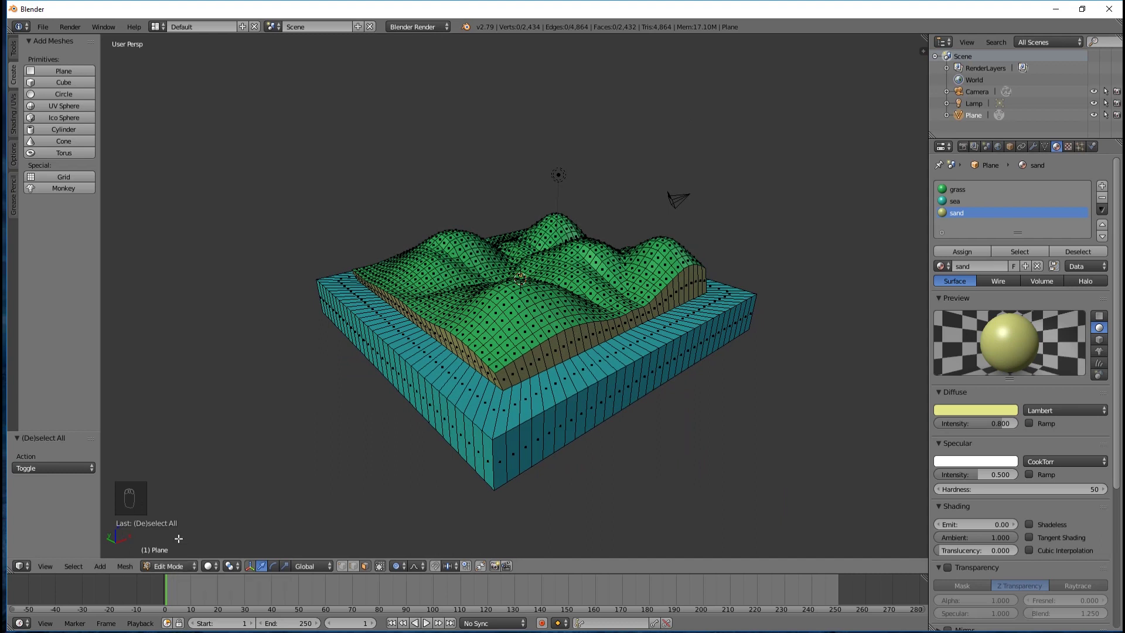
{"action": "key", "text": "Tab"}
Step: Inspect the coloured terrain from several sides, checking the grass, sand and sea areas
{"action": "scroll", "coordinate": [693, 350], "scroll_direction": "up", "scroll_amount": 3}
{"action": "middle_click_drag", "start_coordinate": [683, 349], "coordinate": [890, 311]}
{"action": "scroll", "coordinate": [578, 285], "scroll_direction": "down", "scroll_amount": 3}
{"action": "middle_click_drag", "start_coordinate": [780, 294], "coordinate": [491, 284]}
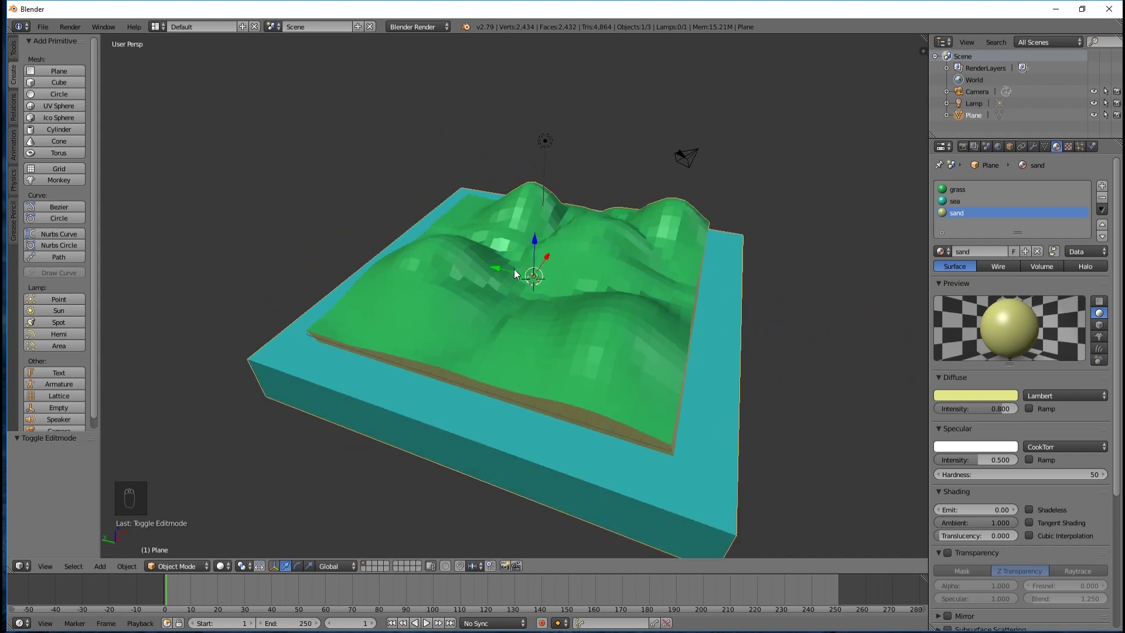
{"action": "middle_click_drag", "start_coordinate": [631, 297], "coordinate": [555, 302]}
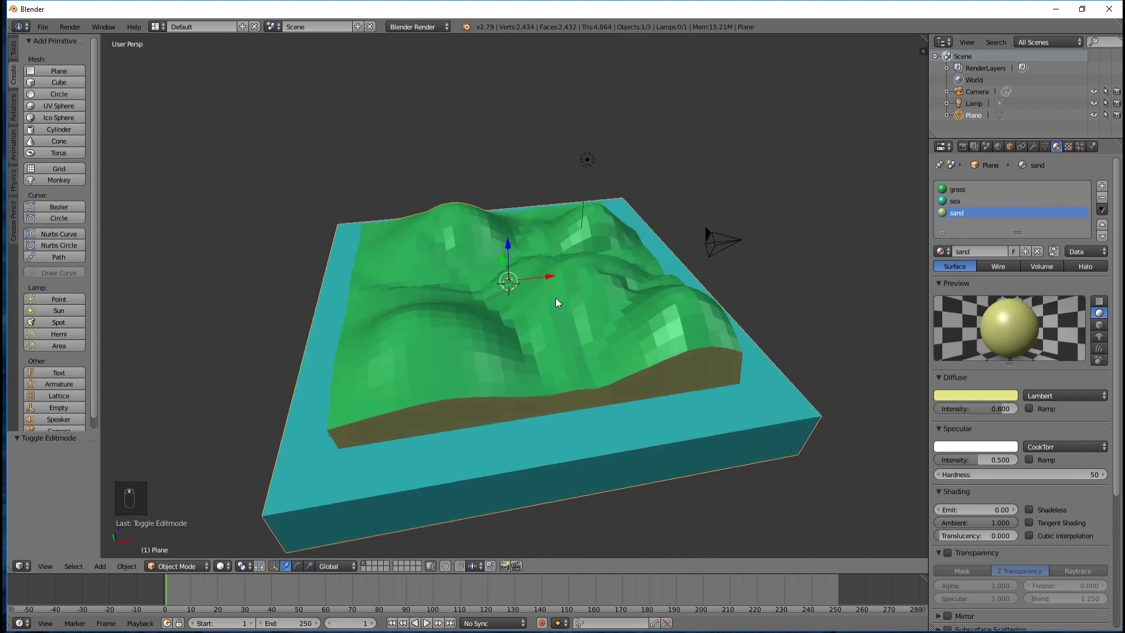
{"action": "scroll", "coordinate": [557, 302], "scroll_direction": "up", "scroll_amount": 2}
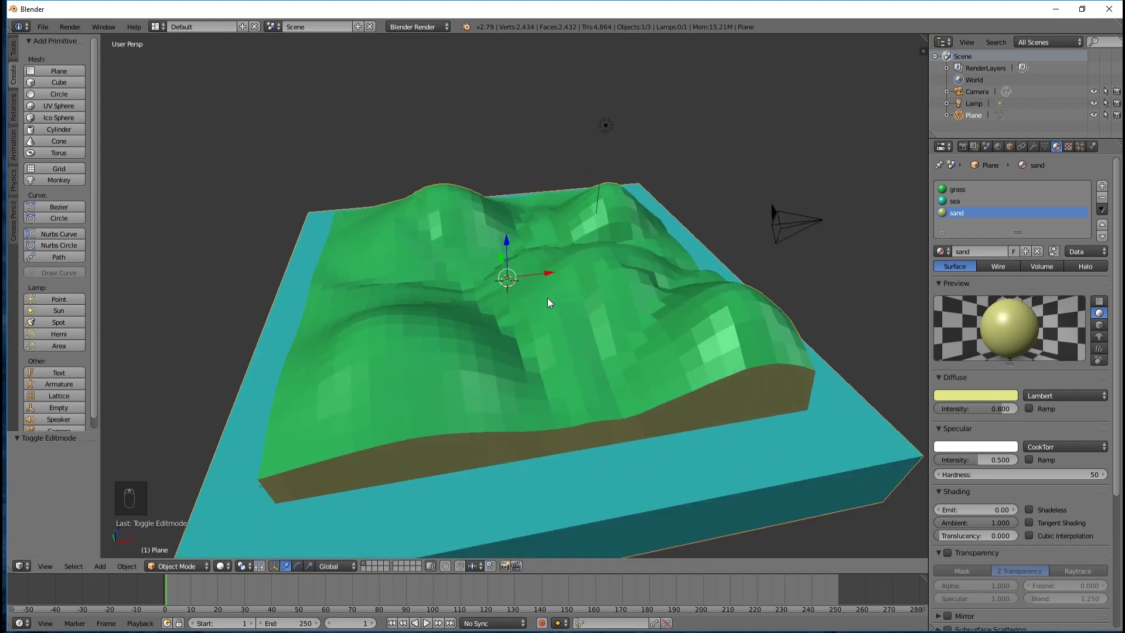
{"action": "middle_click_drag", "start_coordinate": [558, 322], "coordinate": [483, 318]}
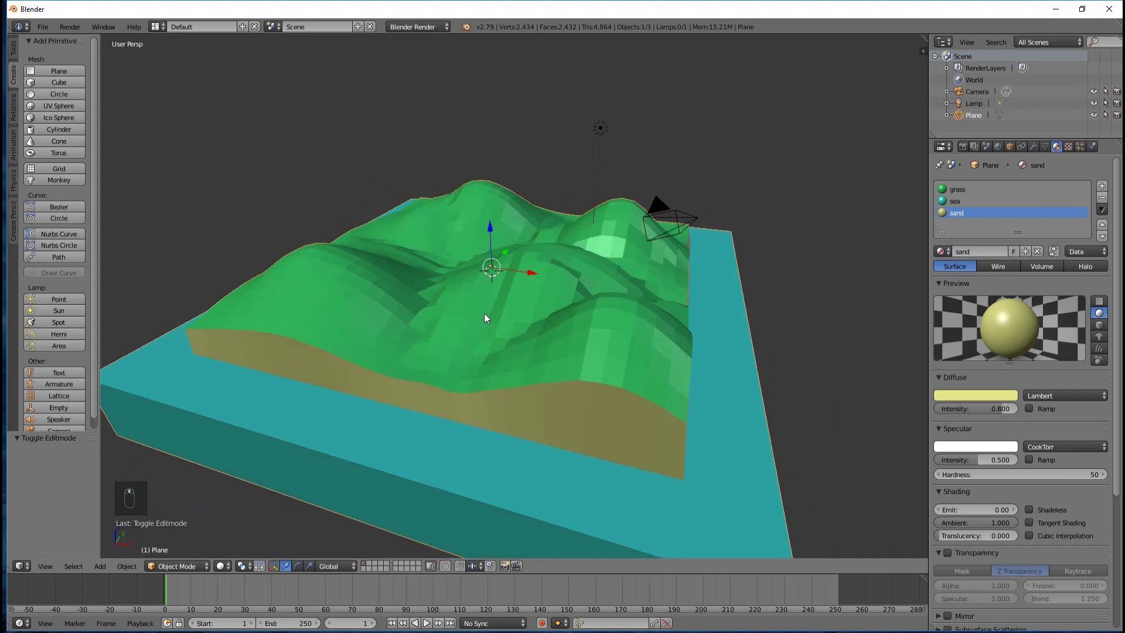
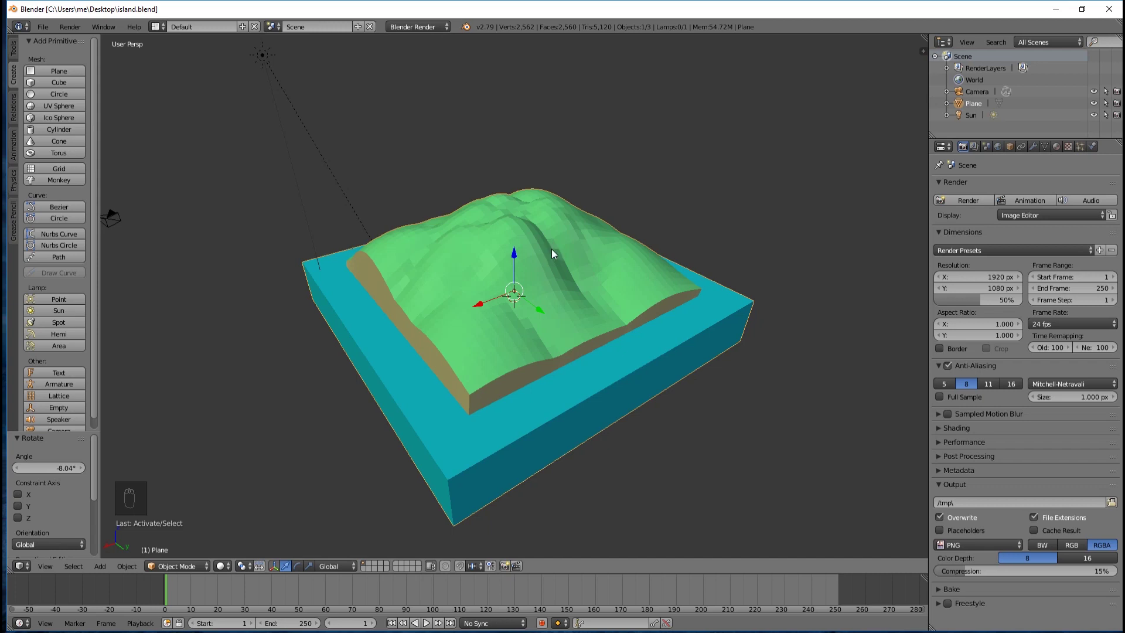
Step: Examine the island model in island.blend from several angles and distances, looking over its hills, sand edge and sea base
{"action": "middle_click_drag", "start_coordinate": [556, 252], "coordinate": [589, 241]}
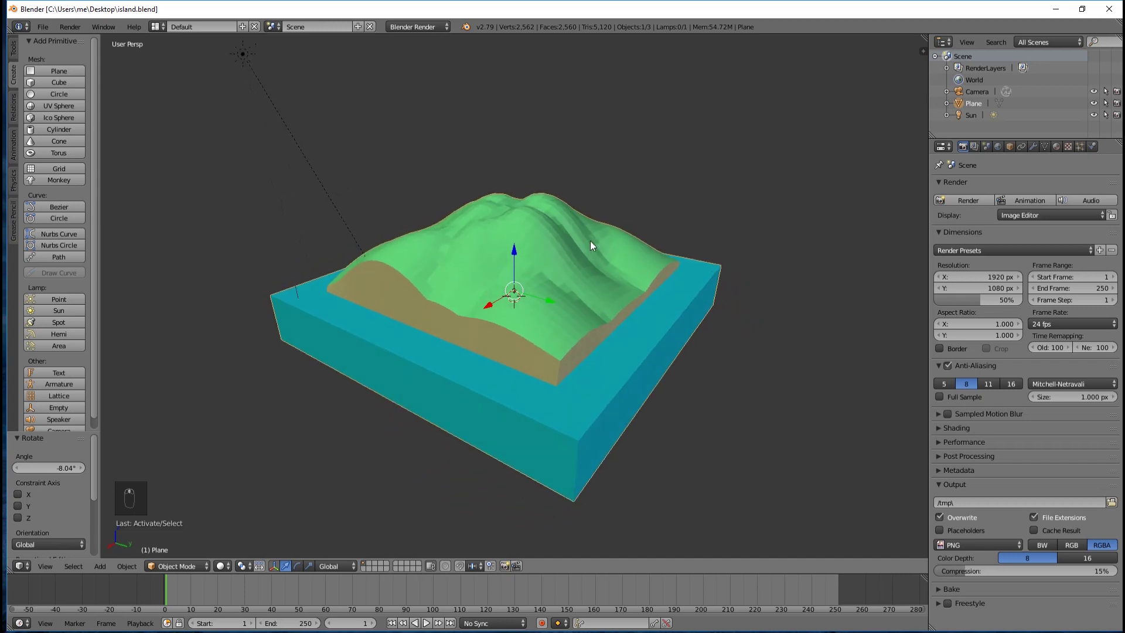
{"action": "scroll", "coordinate": [604, 247], "scroll_direction": "up", "scroll_amount": 2}
{"action": "scroll", "coordinate": [594, 248], "scroll_direction": "up", "scroll_amount": 3}
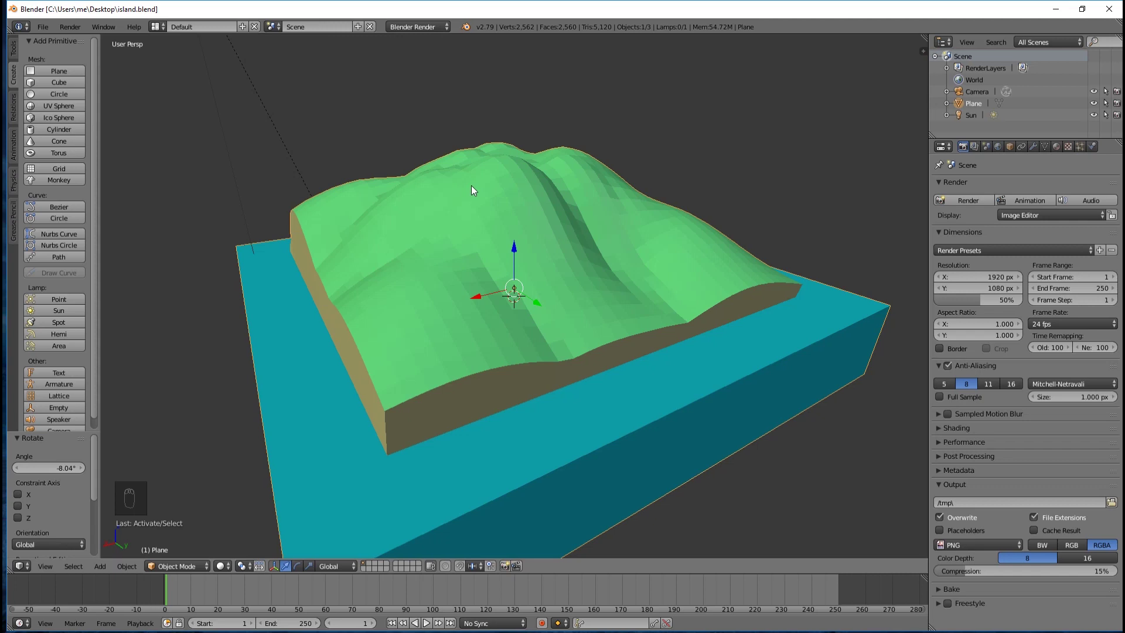
{"action": "middle_click_drag", "start_coordinate": [689, 300], "coordinate": [786, 295]}
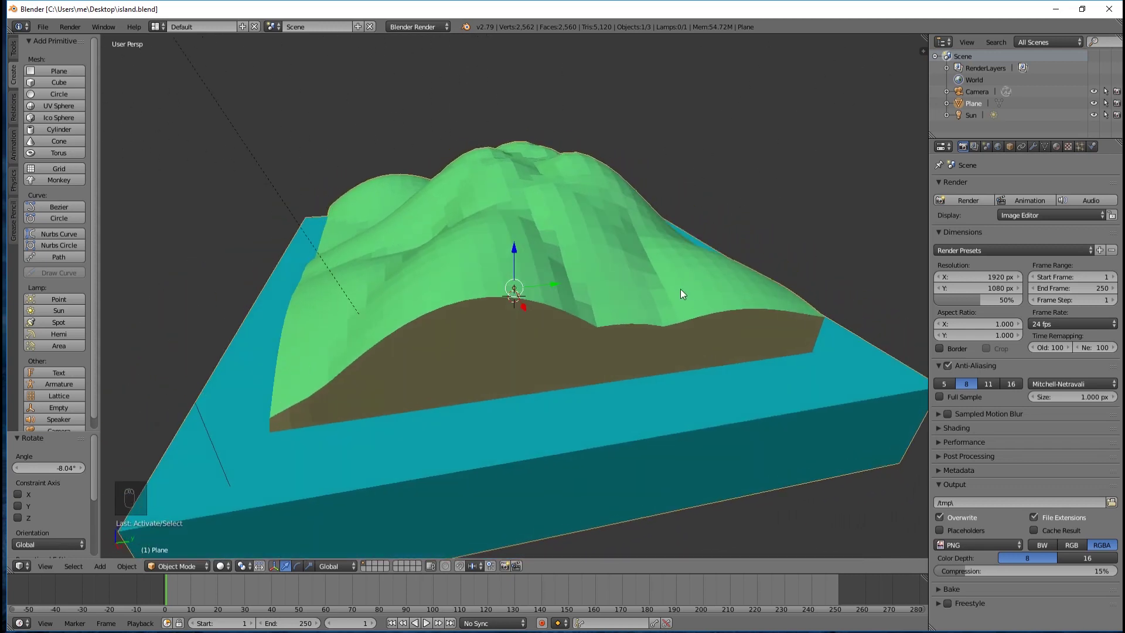
{"action": "scroll", "coordinate": [678, 286], "scroll_direction": "down", "scroll_amount": 3}
{"action": "middle_click_drag", "start_coordinate": [678, 284], "coordinate": [629, 277]}
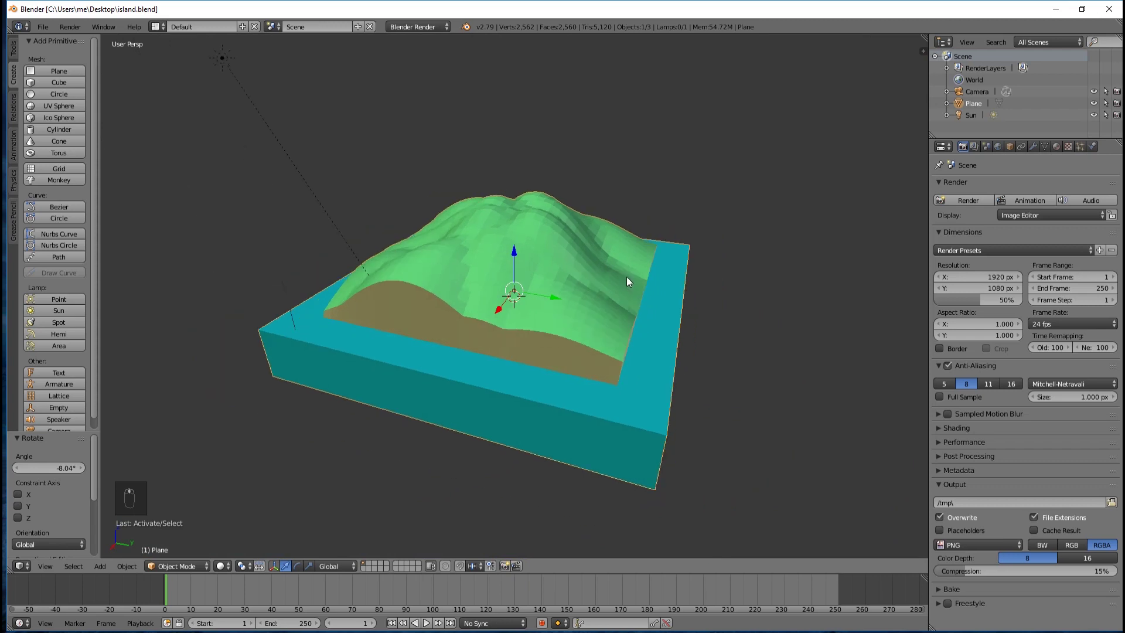
{"action": "middle_click_drag", "start_coordinate": [572, 252], "coordinate": [558, 279]}
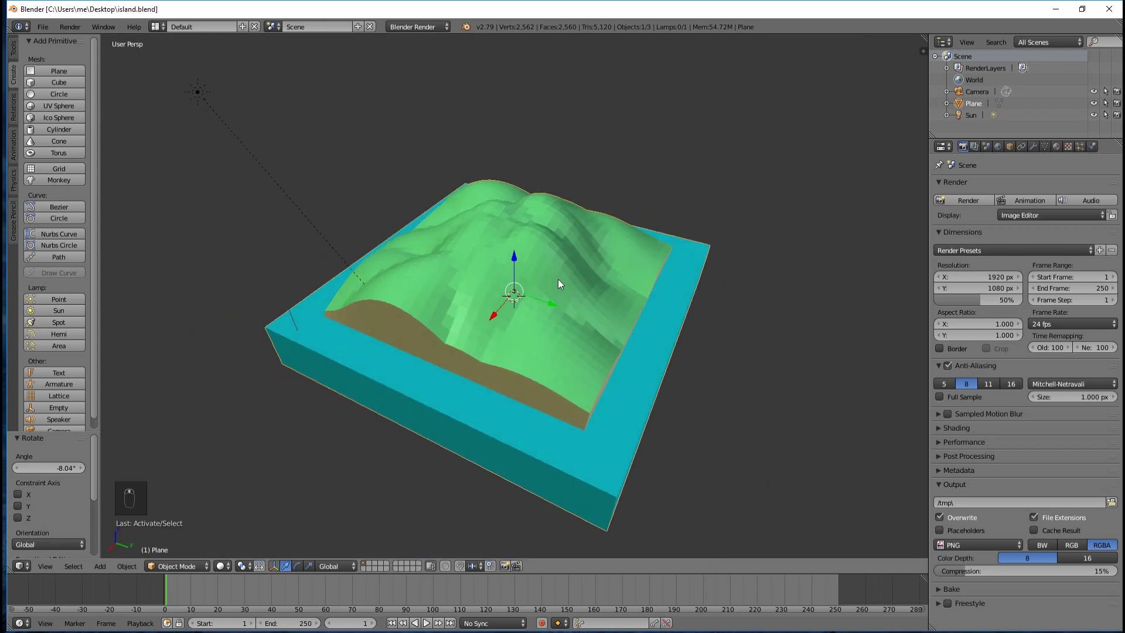
{"action": "scroll", "coordinate": [594, 274], "scroll_direction": "up", "scroll_amount": 4}
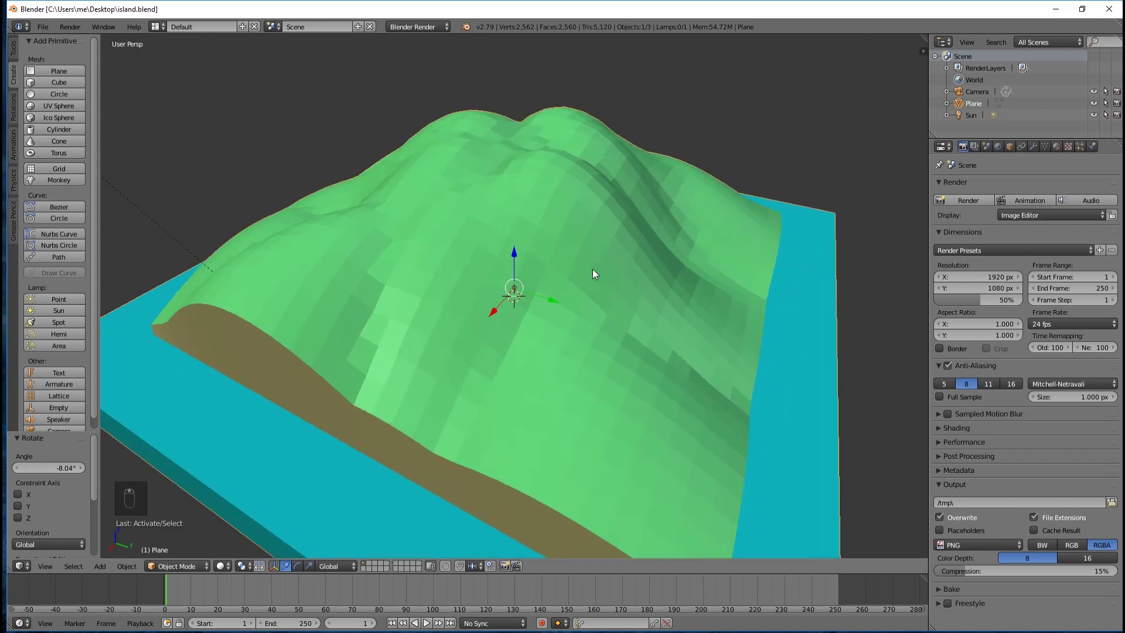
{"action": "middle_click_drag", "start_coordinate": [592, 269], "coordinate": [540, 273]}
{"action": "scroll", "coordinate": [635, 251], "scroll_direction": "down", "scroll_amount": 3}
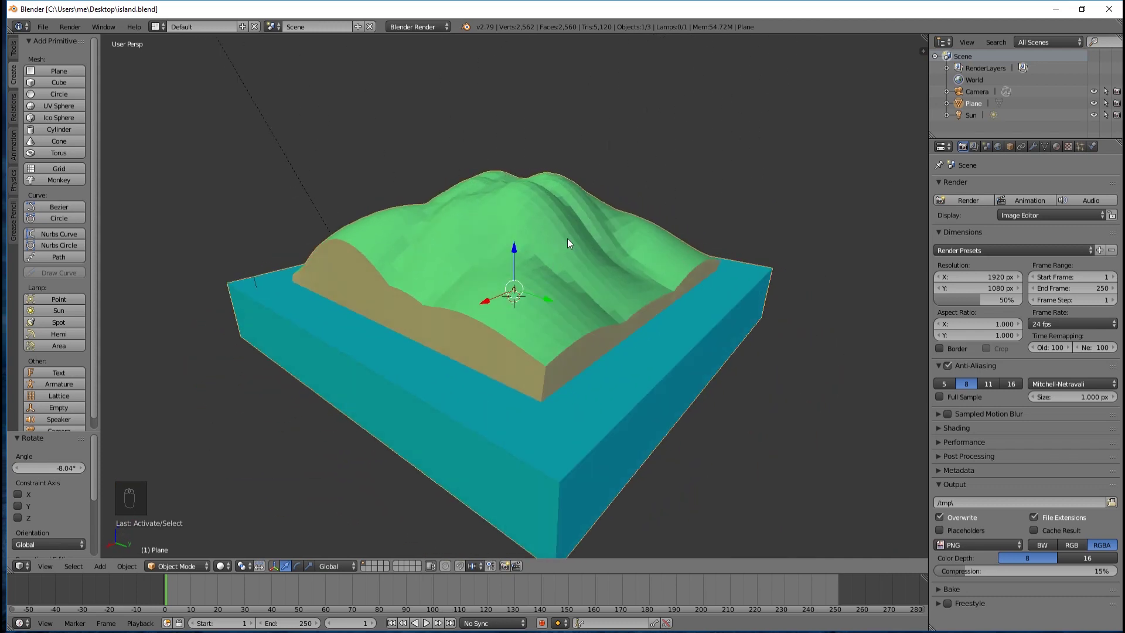
{"action": "middle_click_drag", "start_coordinate": [561, 238], "coordinate": [553, 246]}
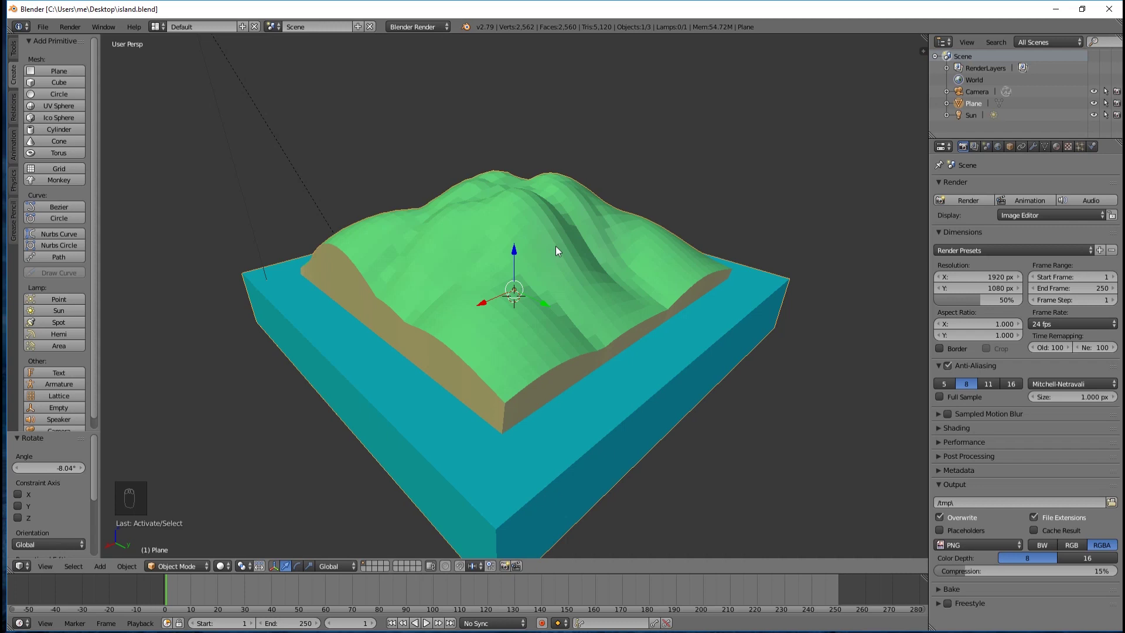
{"action": "middle_click_drag", "start_coordinate": [557, 225], "coordinate": [554, 233]}
{"action": "middle_click_drag", "start_coordinate": [438, 293], "coordinate": [453, 258]}
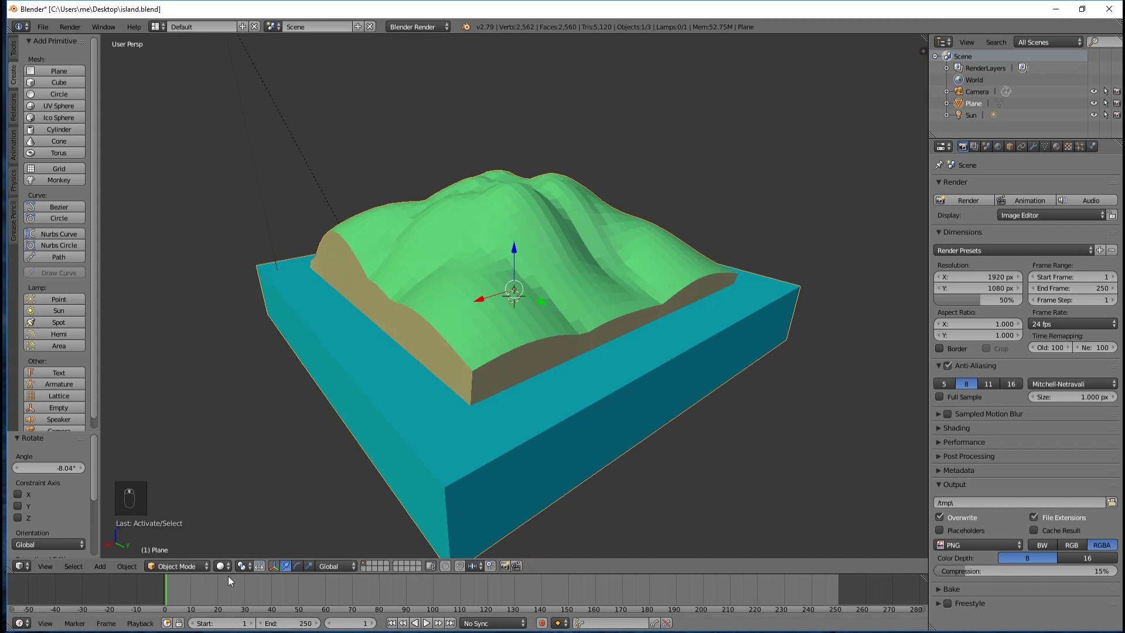
Step: Put the island mesh into Edit Mode and clear its face selection
{"action": "left_click", "coordinate": [182, 566]}
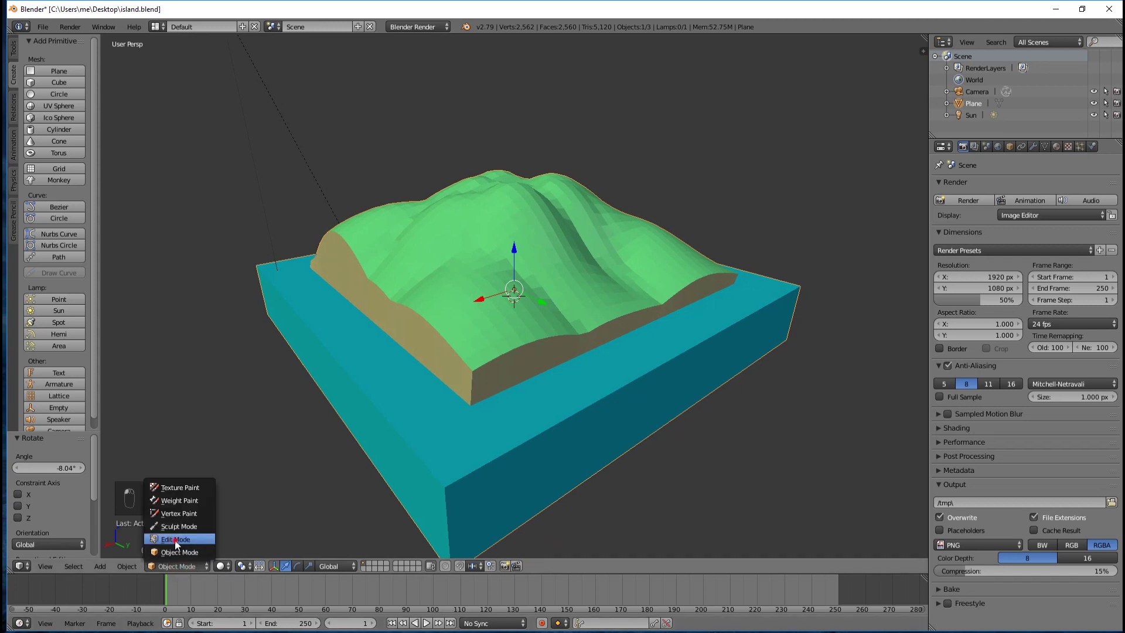
{"action": "left_click", "coordinate": [176, 539]}
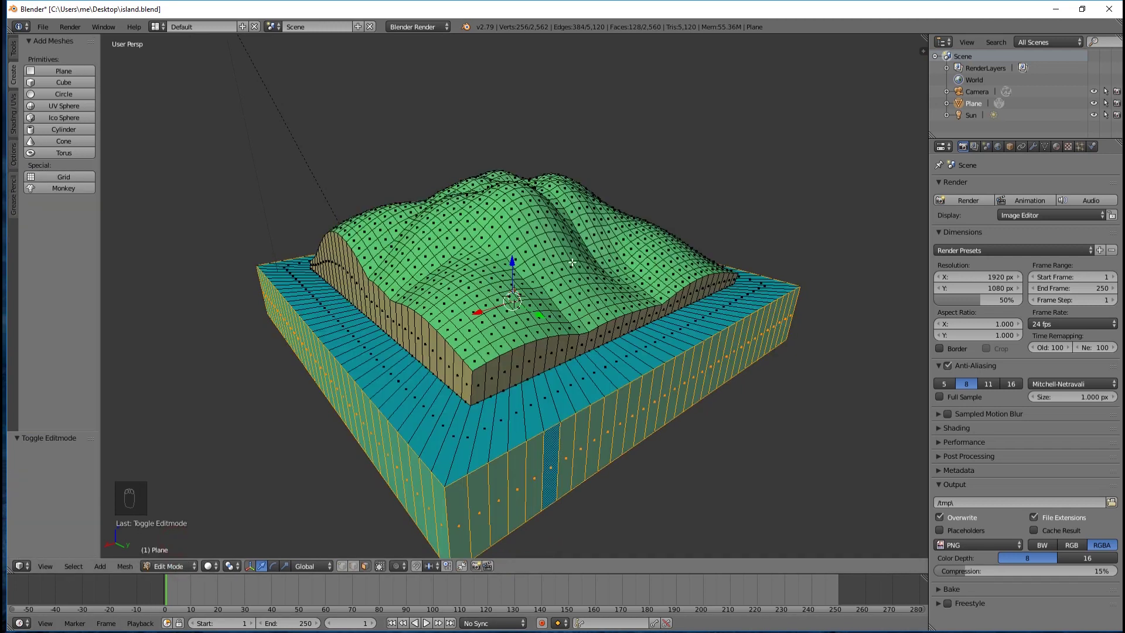
{"action": "middle_click_drag", "start_coordinate": [564, 309], "coordinate": [284, 414]}
{"action": "key", "text": "a"}
{"action": "key", "text": "a"}
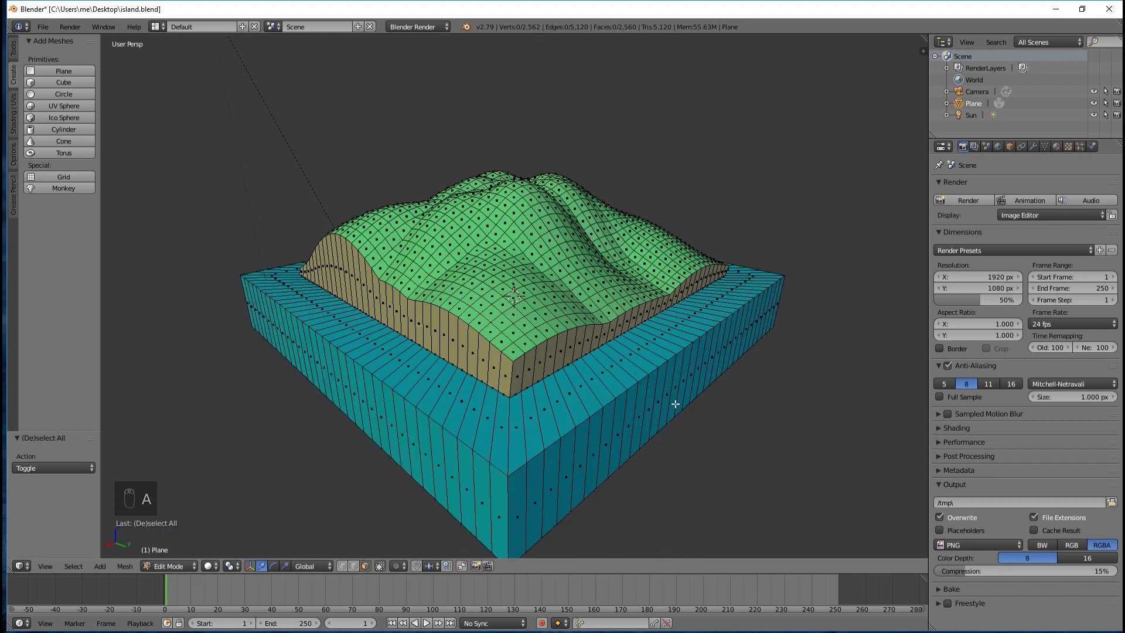
{"action": "key", "text": "a"}
Step: Switch the island mesh from face selection to vertex selection
{"action": "middle_click_drag", "start_coordinate": [688, 346], "coordinate": [571, 403]}
{"action": "scroll", "coordinate": [638, 361], "scroll_direction": "down", "scroll_amount": 3}
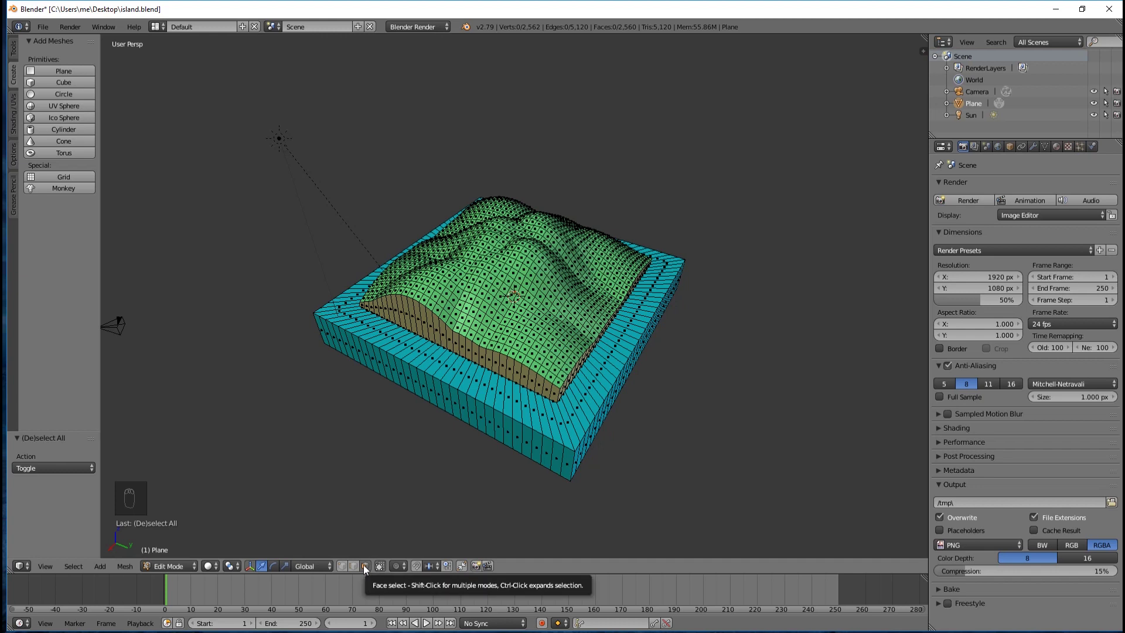
{"action": "left_click", "coordinate": [342, 565]}
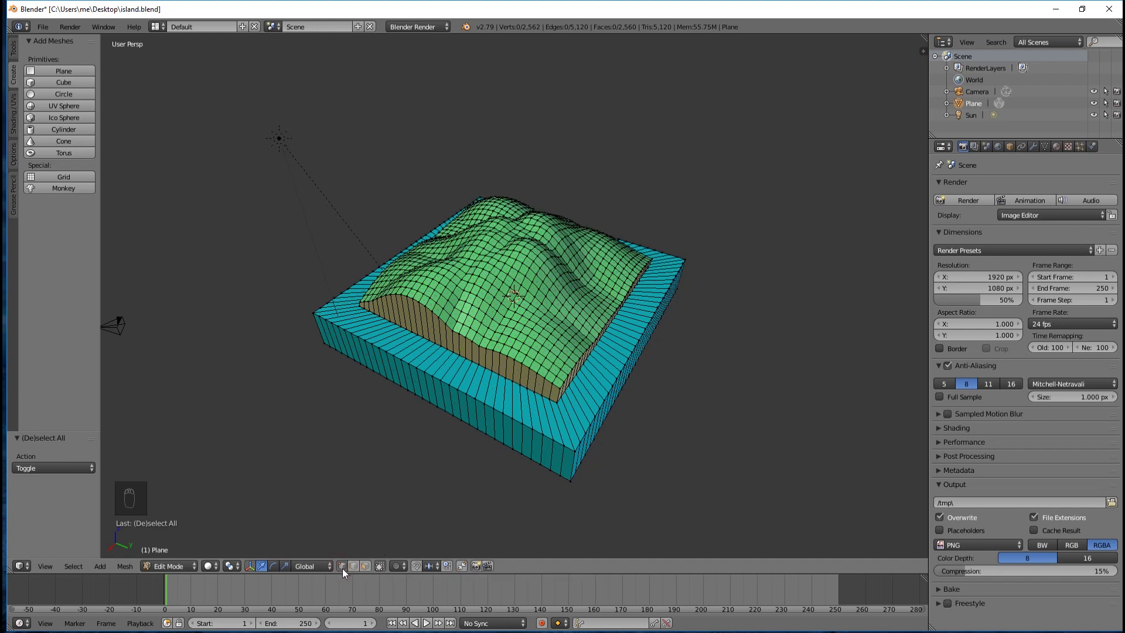
{"action": "middle_click_drag", "start_coordinate": [359, 460], "coordinate": [340, 435]}
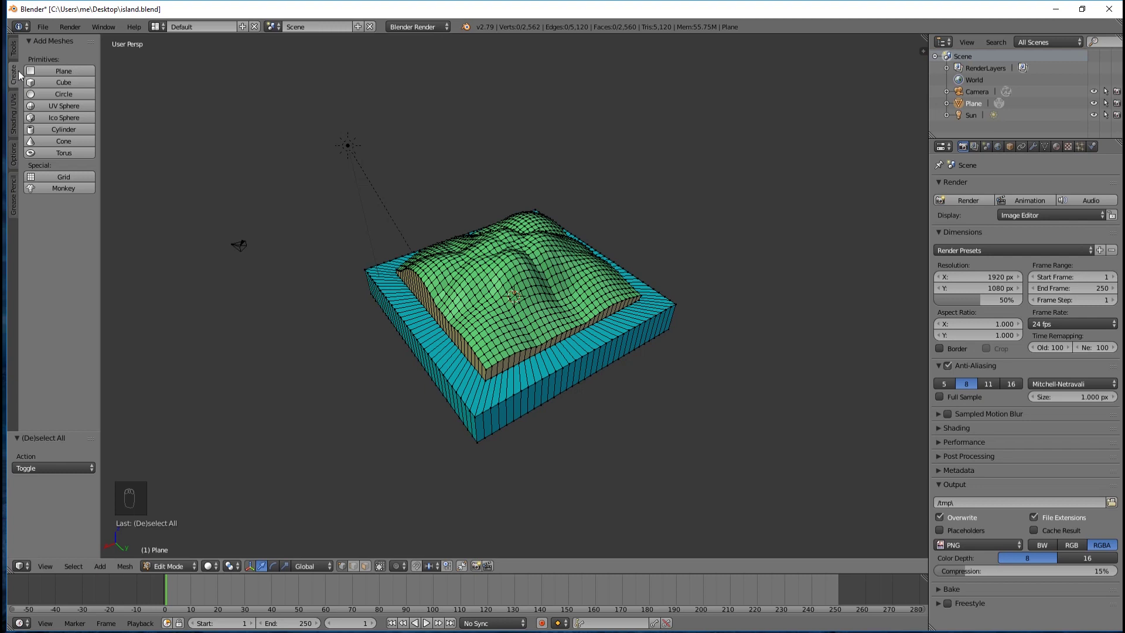
Step: Add a cube at the origin within the island mesh and raise it about 4.8 units along Z above the hills
{"action": "left_click", "coordinate": [68, 83]}
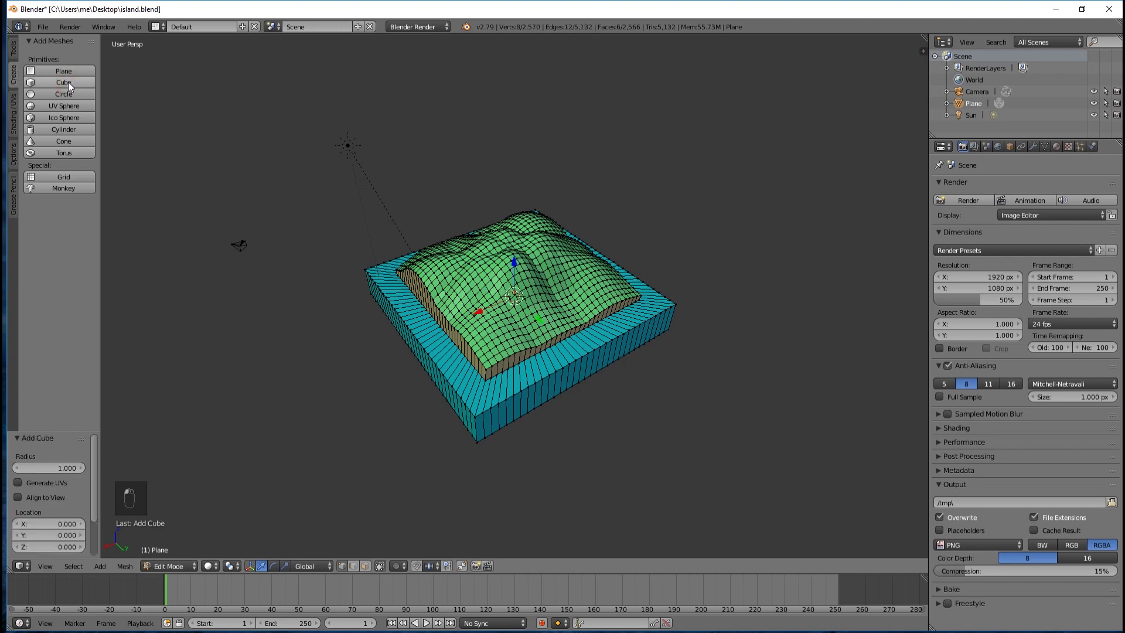
{"action": "middle_click_drag", "start_coordinate": [648, 285], "coordinate": [662, 279]}
{"action": "mouse_move", "coordinate": [656, 360]}
{"action": "middle_mouse_down"}
{"action": "mouse_move", "coordinate": [648, 293]}
{"action": "mouse_move", "coordinate": [651, 375]}
{"action": "mouse_move", "coordinate": [648, 354]}
{"action": "mouse_move", "coordinate": [673, 332]}
{"action": "mouse_move", "coordinate": [789, 289]}
{"action": "mouse_move", "coordinate": [715, 372]}
{"action": "mouse_move", "coordinate": [641, 350]}
{"action": "mouse_move", "coordinate": [655, 348]}
{"action": "middle_mouse_up"}
{"action": "scroll", "coordinate": [564, 356], "scroll_direction": "up", "scroll_amount": 10}
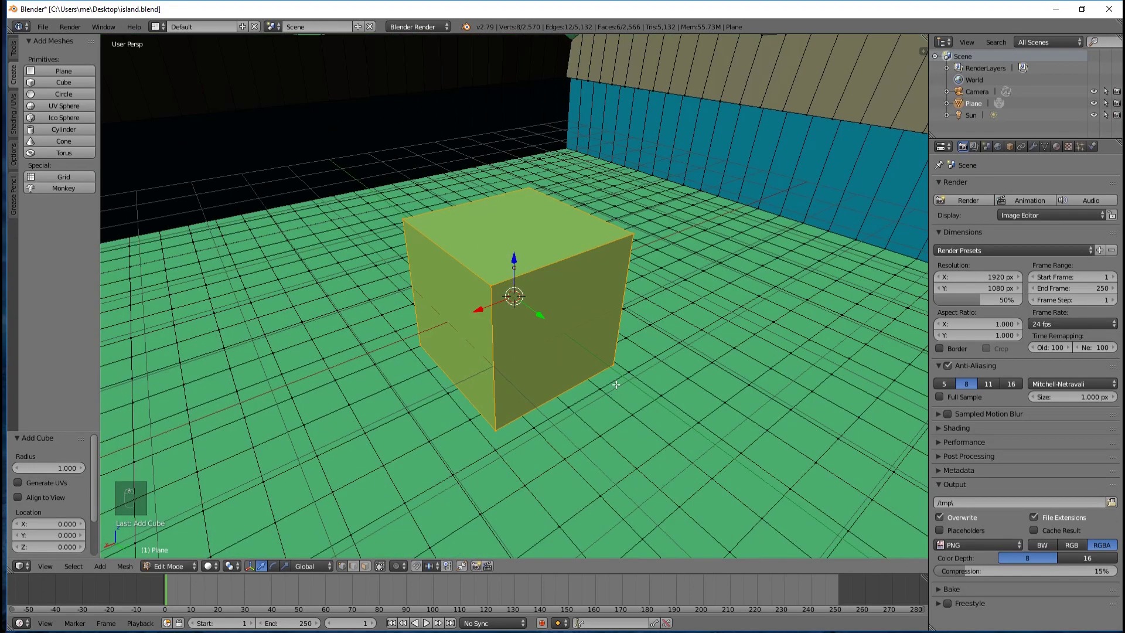
{"action": "scroll", "coordinate": [616, 393], "scroll_direction": "down", "scroll_amount": 10}
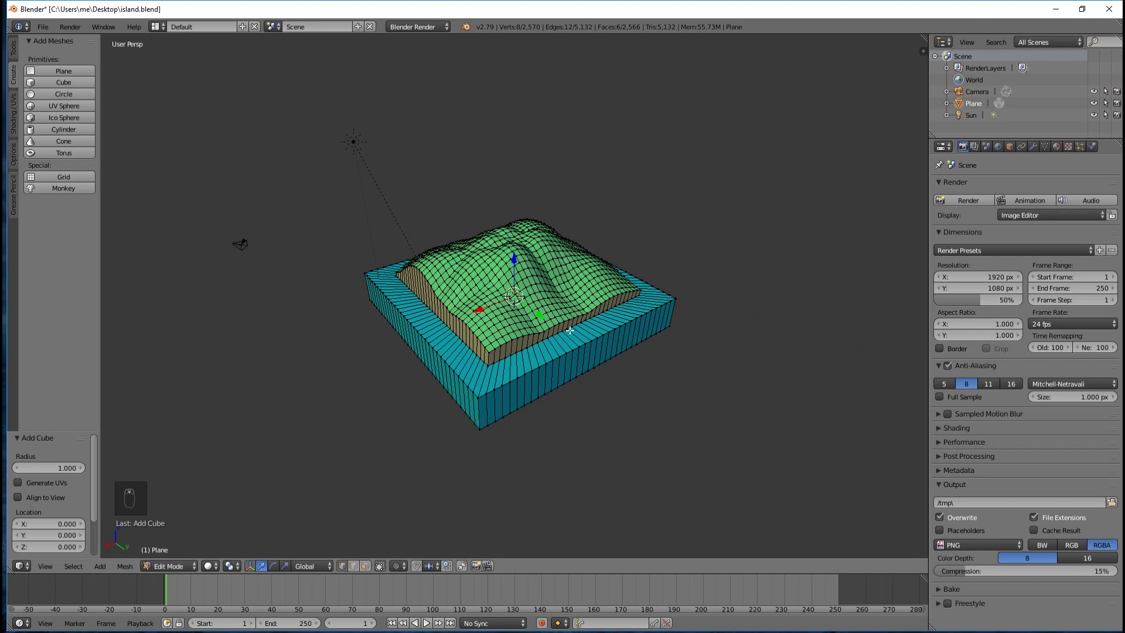
{"action": "scroll", "coordinate": [496, 296], "scroll_direction": "up", "scroll_amount": 2}
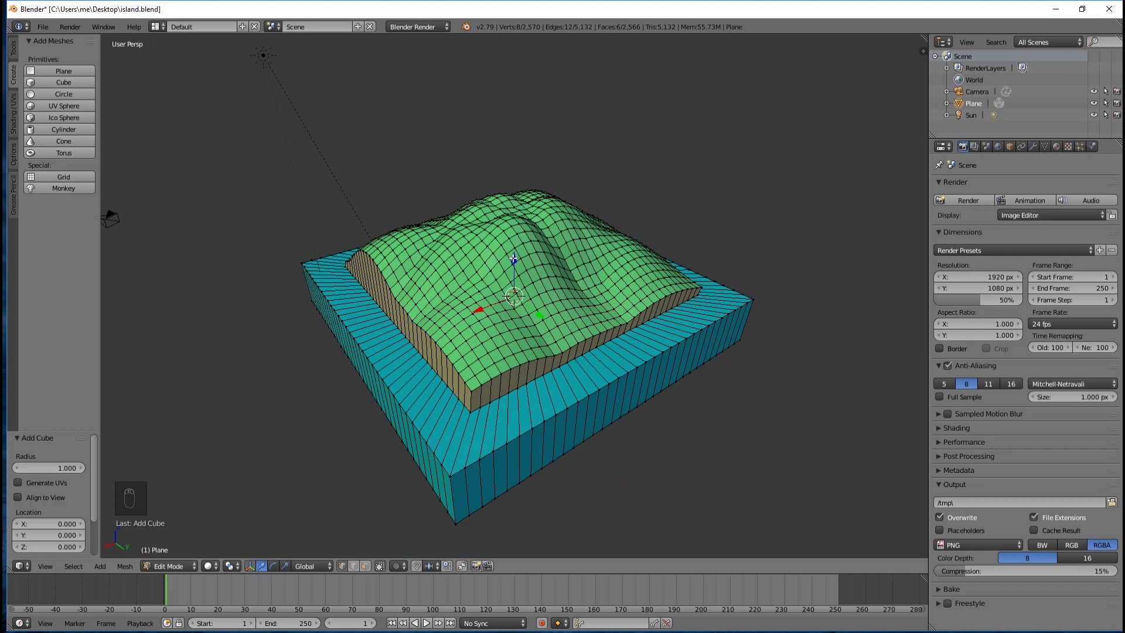
{"action": "left_click_drag", "start_coordinate": [514, 260], "coordinate": [515, 233]}
{"action": "left_click", "coordinate": [513, 140]}
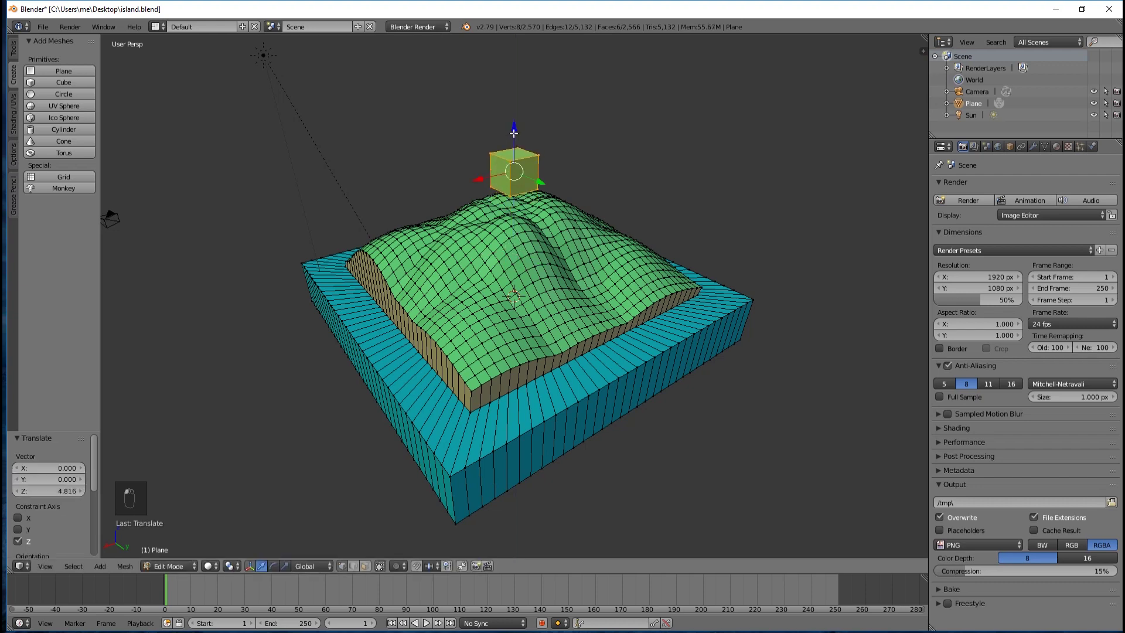
Step: Move the cube along X past the edge of the sea base, finishing with a further shift of about 0.88 units
{"action": "middle_click_drag", "start_coordinate": [586, 170], "coordinate": [533, 251]}
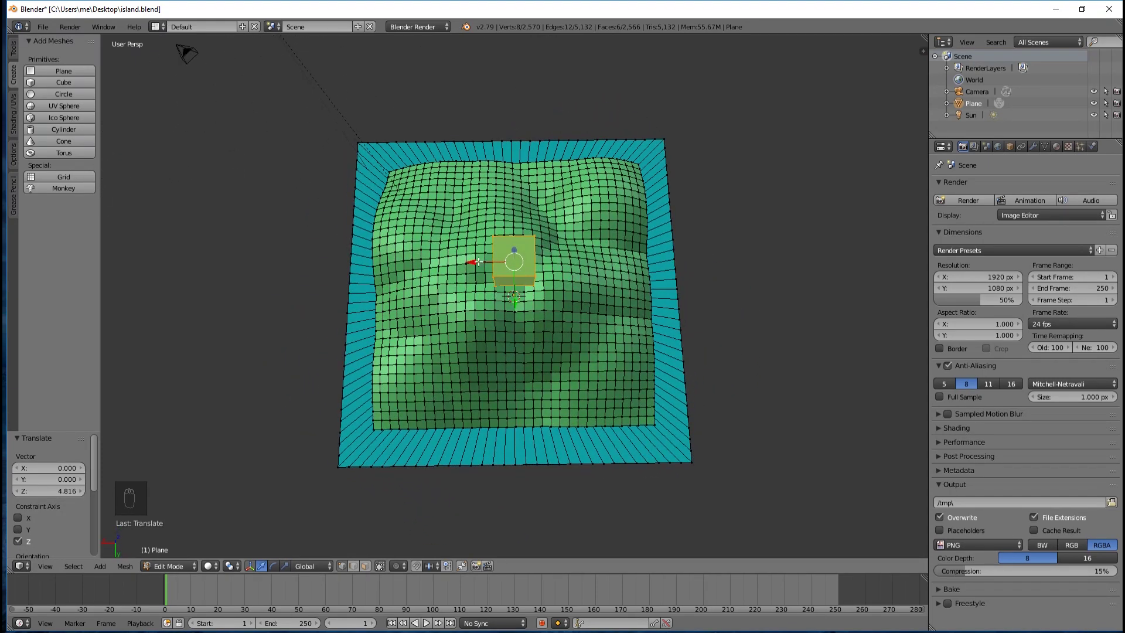
{"action": "key", "text": "g"}
{"action": "key", "text": "x"}
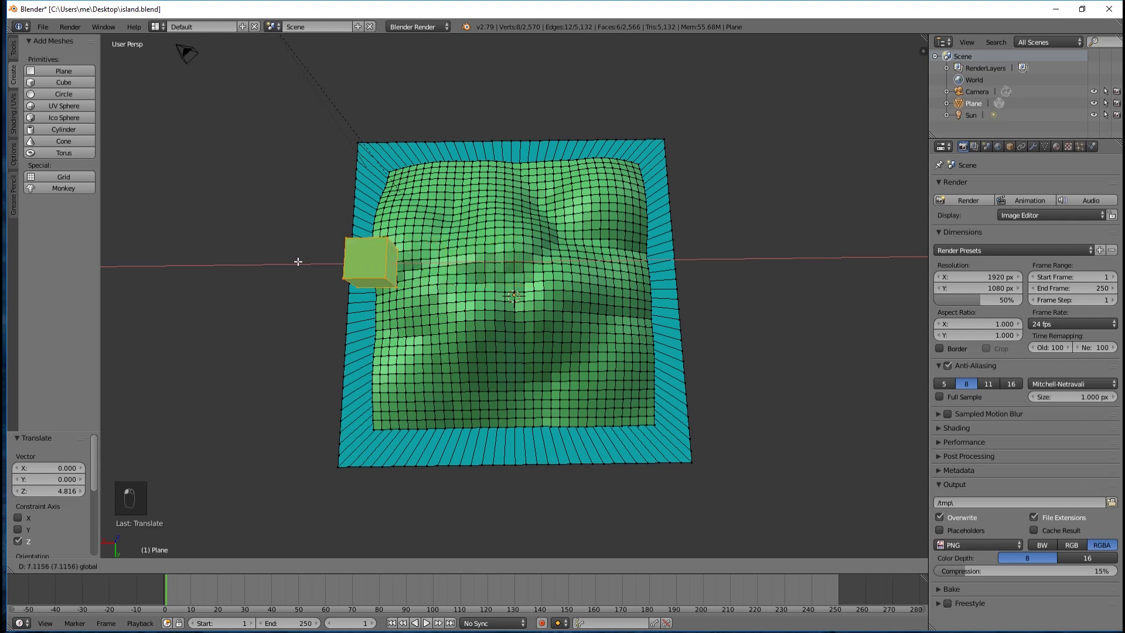
{"action": "left_click", "coordinate": [146, 264]}
{"action": "middle_click_drag", "start_coordinate": [297, 219], "coordinate": [329, 282]}
{"action": "key", "text": "g"}
{"action": "key", "text": "x"}
{"action": "left_click", "coordinate": [202, 256]}
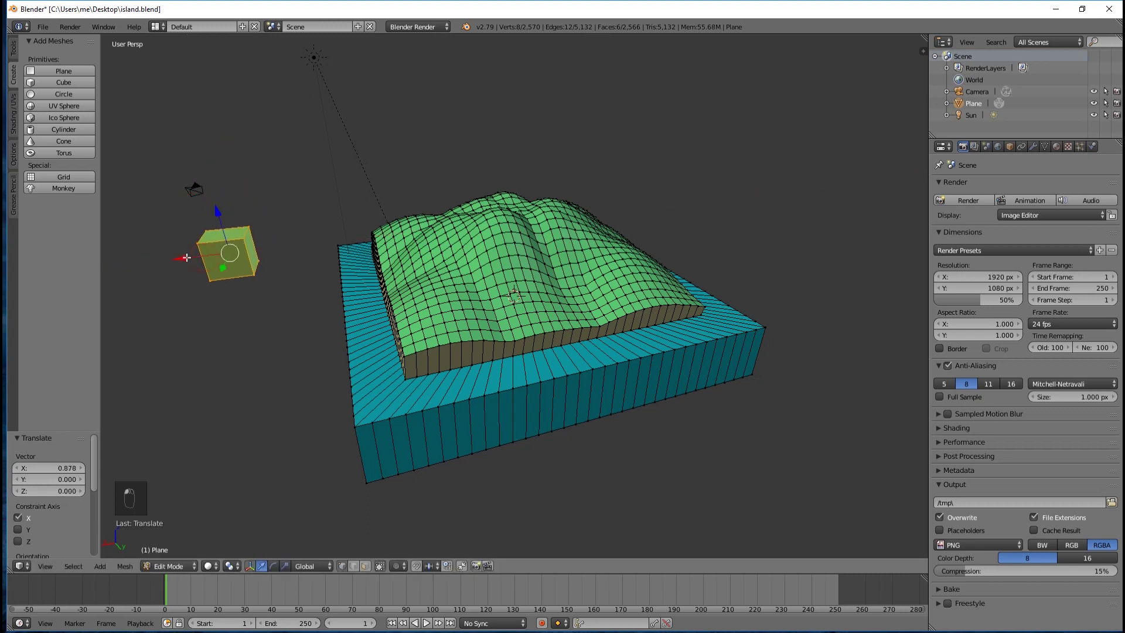
Step: Assign the existing grass, sand and sea materials in turn to the selected cube
{"action": "middle_click_drag", "start_coordinate": [335, 309], "coordinate": [421, 306]}
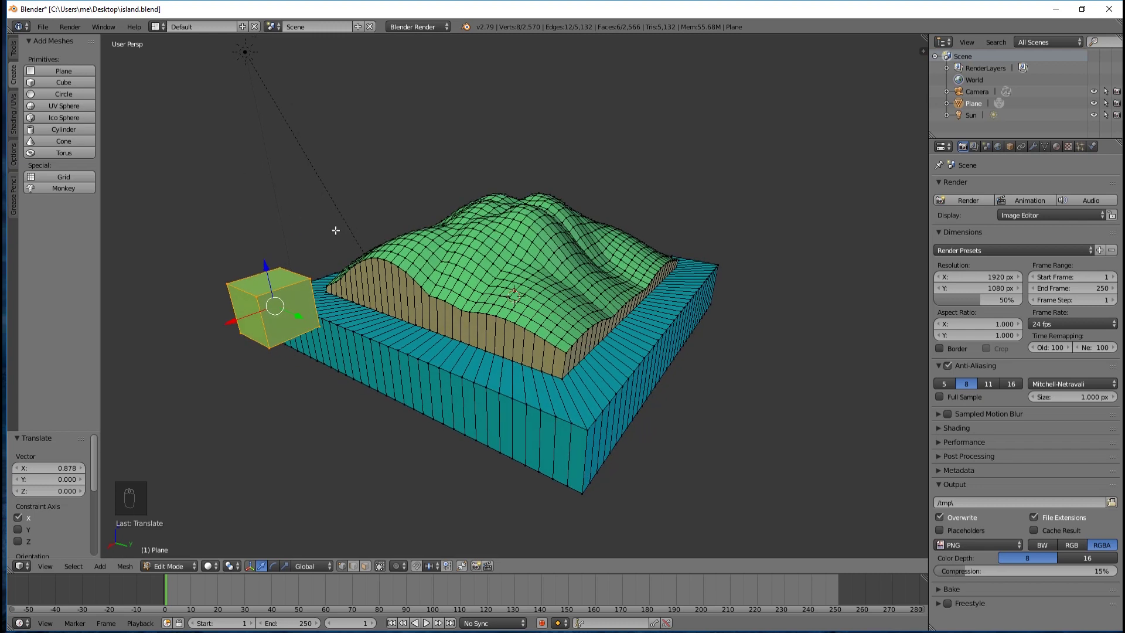
{"action": "left_click", "coordinate": [1057, 147]}
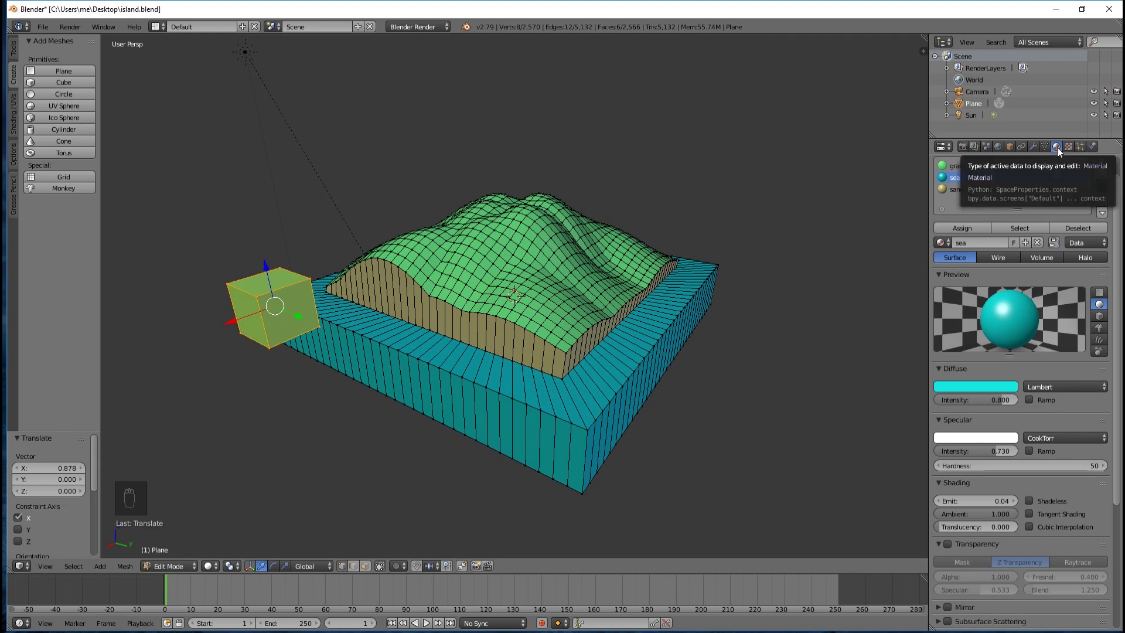
{"action": "left_click", "coordinate": [959, 167]}
{"action": "left_click", "coordinate": [962, 228]}
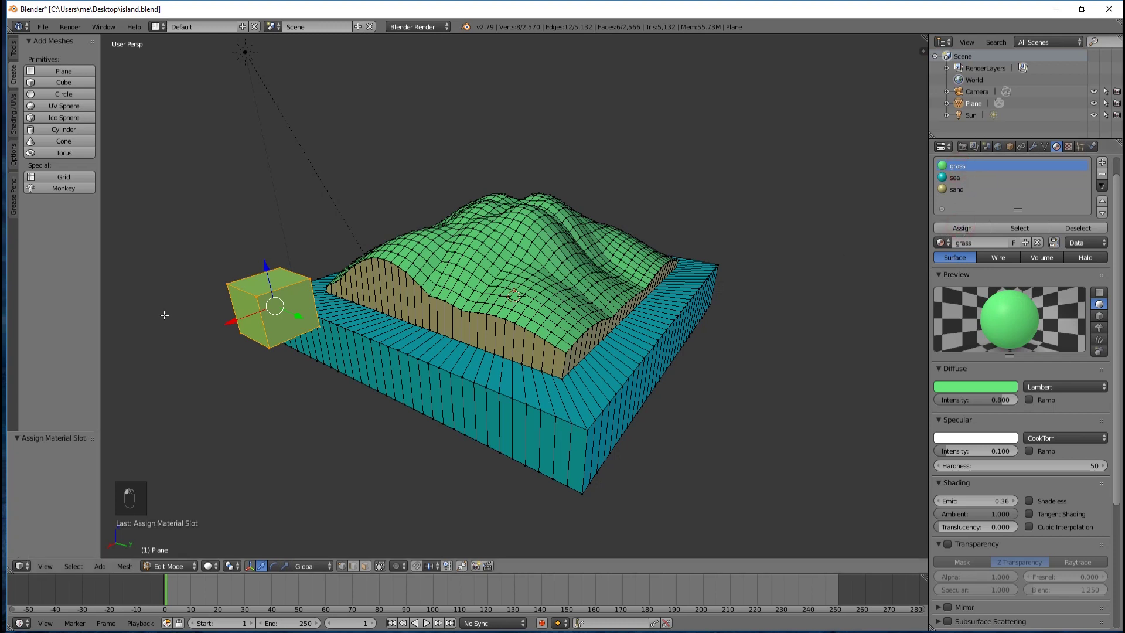
{"action": "left_click", "coordinate": [957, 190]}
{"action": "left_click", "coordinate": [962, 228]}
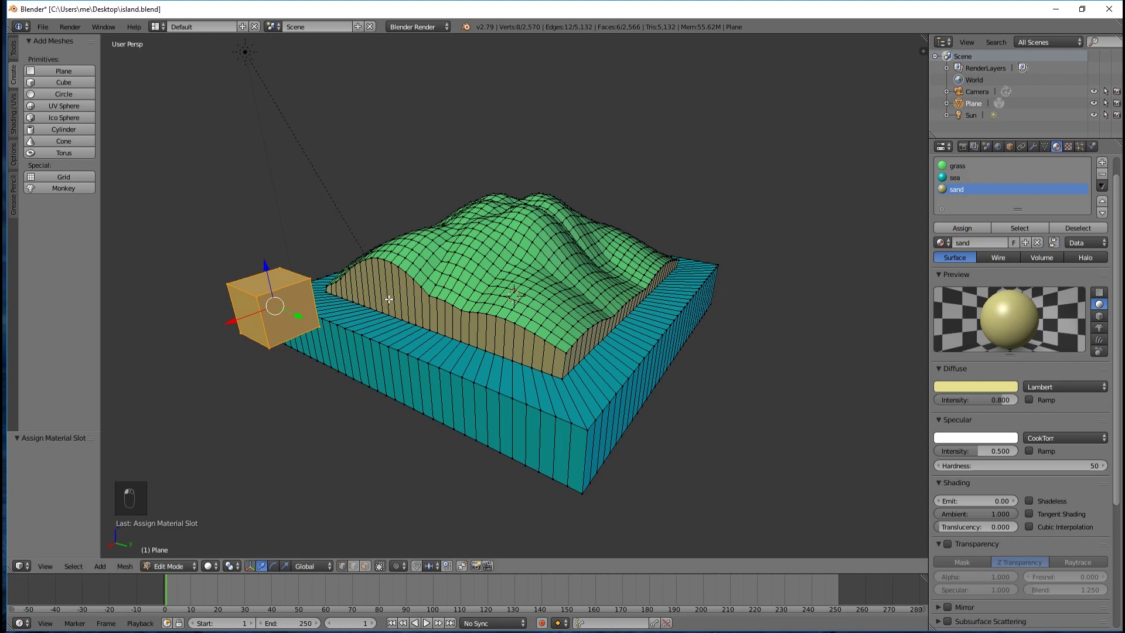
{"action": "left_click", "coordinate": [965, 178]}
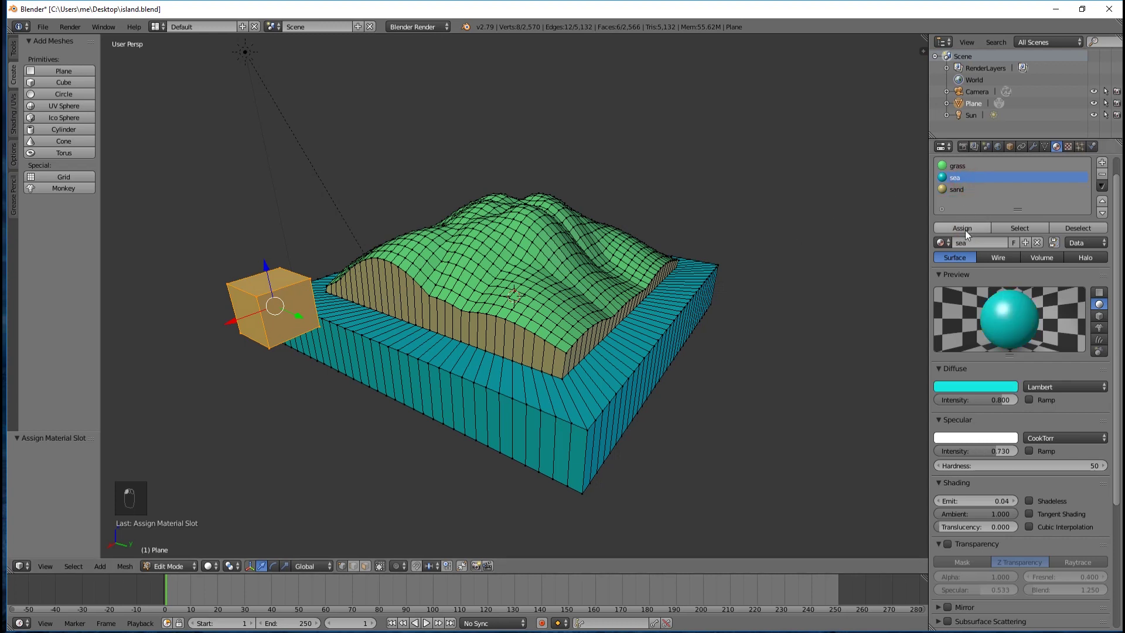
{"action": "left_click", "coordinate": [965, 229]}
{"action": "middle_click_drag", "start_coordinate": [379, 360], "coordinate": [369, 349]}
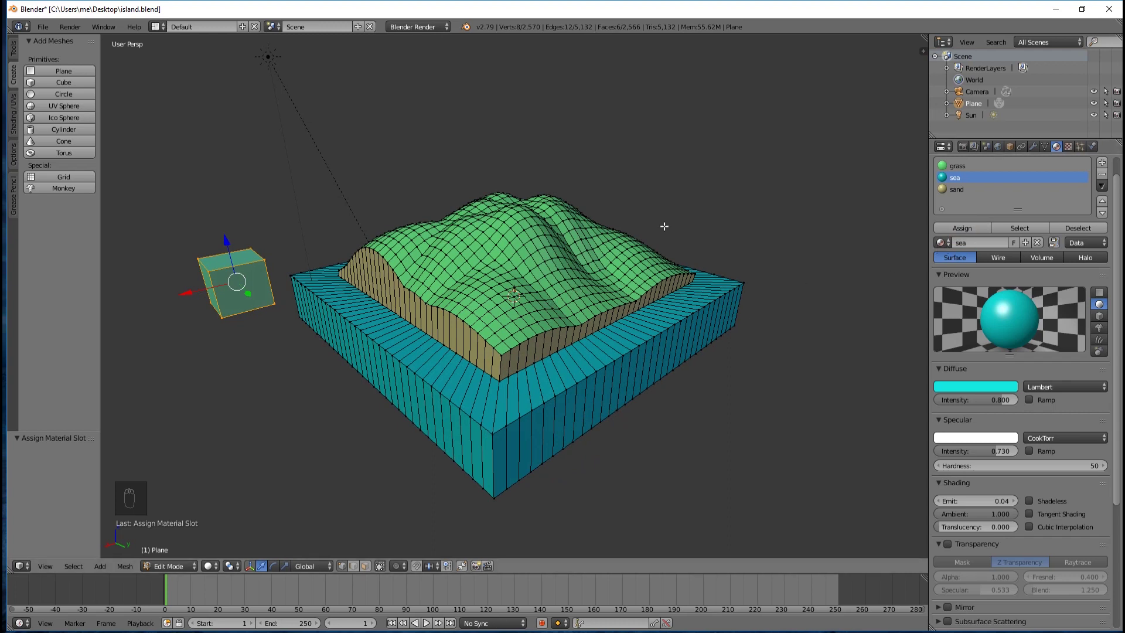
Step: Create a new material in a fourth slot with dark red diffuse (R 0.342, G 0.023, B 0.008) and specular intensity 0.174
{"action": "left_click", "coordinate": [1103, 163]}
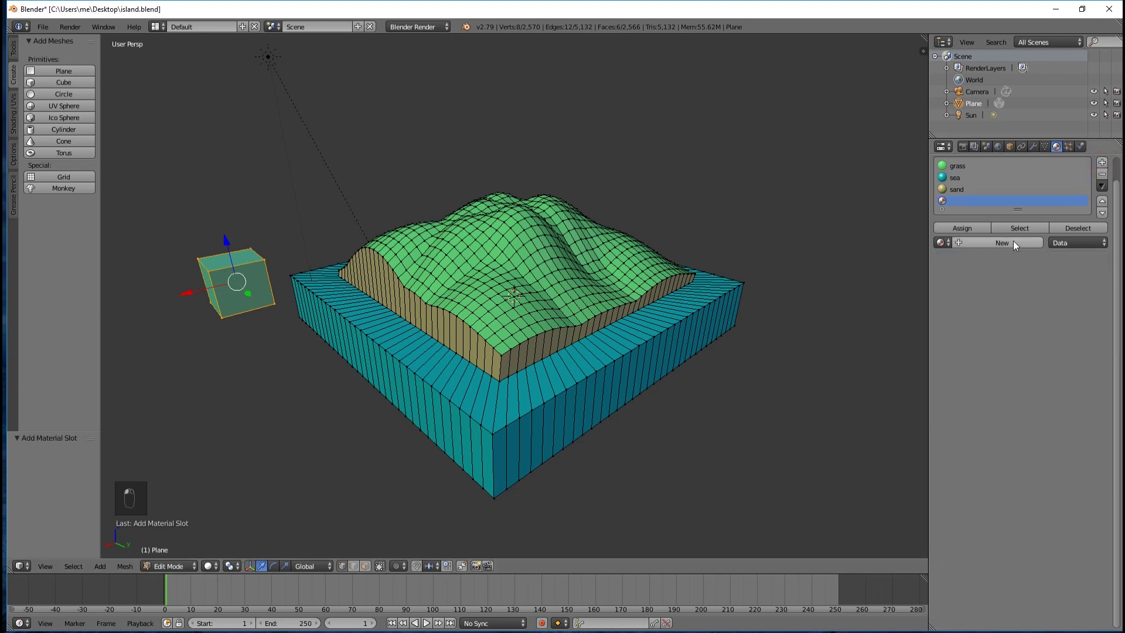
{"action": "left_click", "coordinate": [1014, 241]}
{"action": "left_click", "coordinate": [982, 387]}
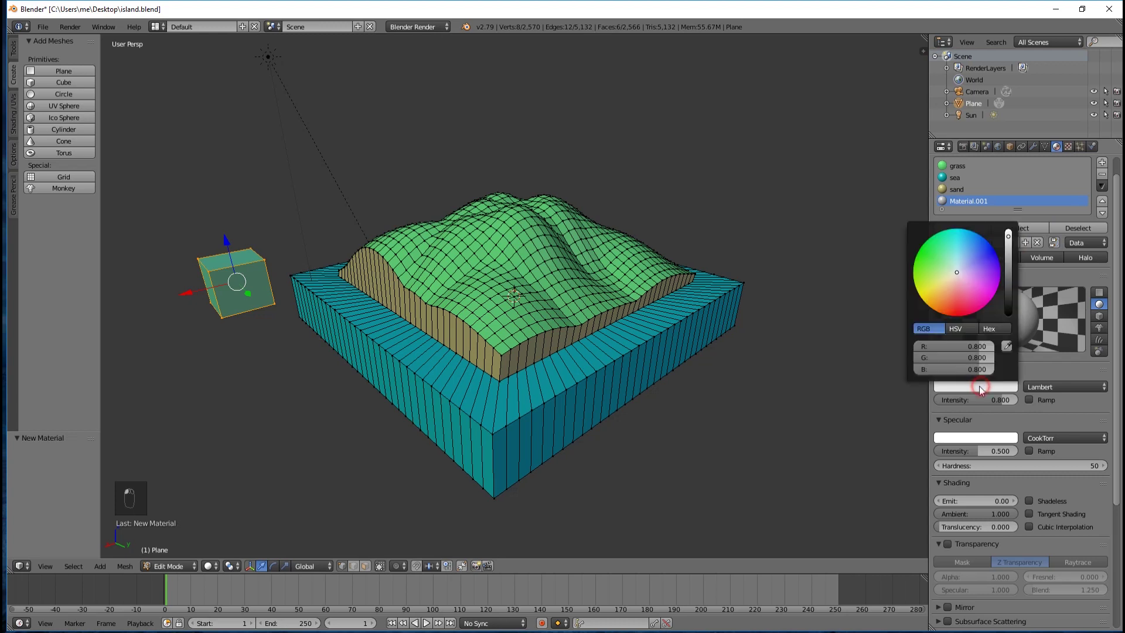
{"action": "left_click_drag", "start_coordinate": [975, 307], "coordinate": [950, 312]}
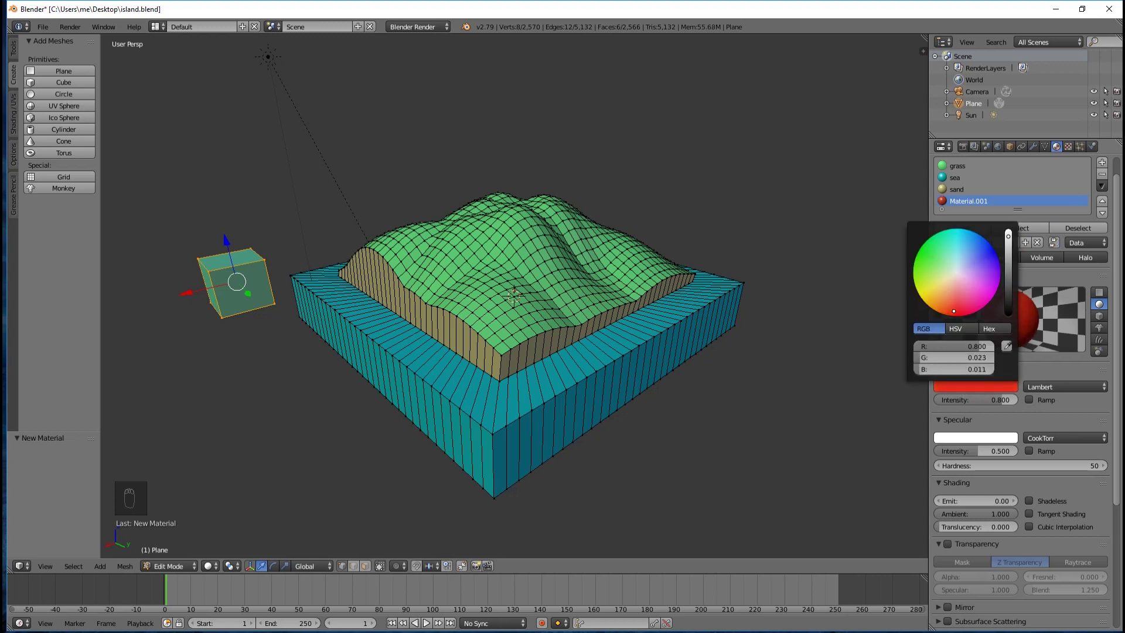
{"action": "left_click_drag", "start_coordinate": [1009, 252], "coordinate": [1009, 262]}
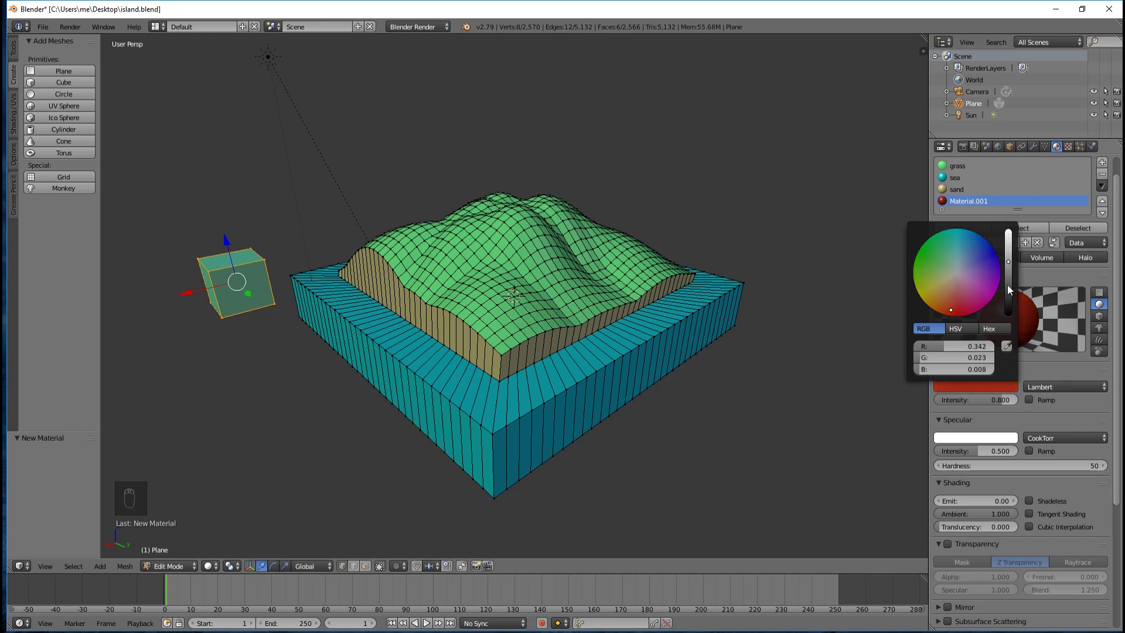
{"action": "left_click", "coordinate": [992, 384]}
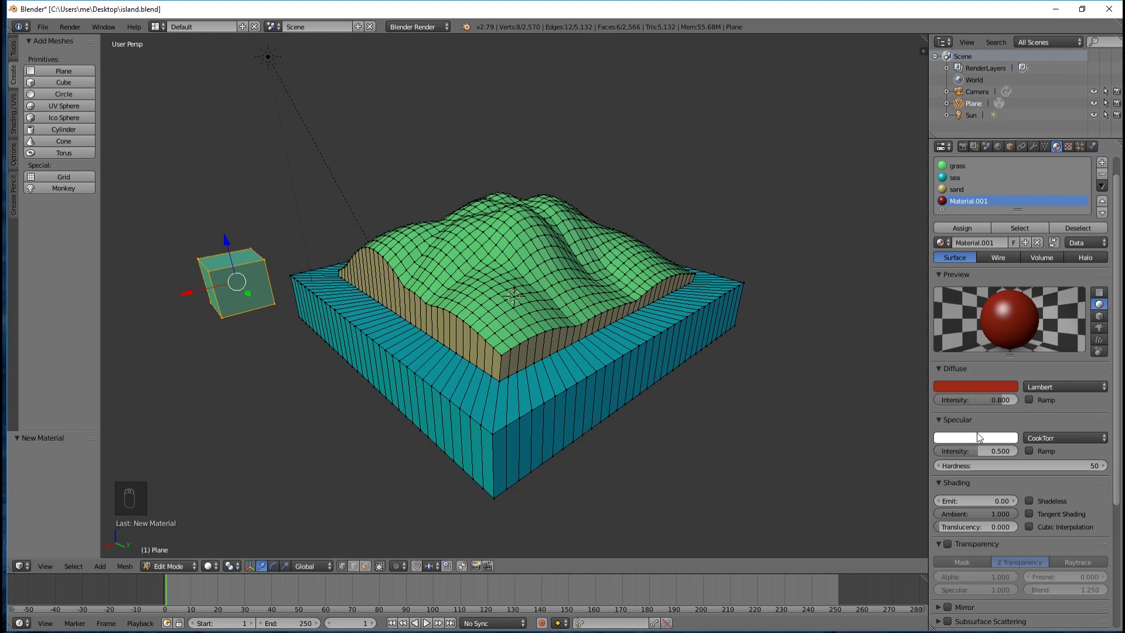
{"action": "left_click_drag", "start_coordinate": [975, 449], "coordinate": [953, 450]}
Step: Rename the dark red material as sign and assign it to the cube
{"action": "double_click", "coordinate": [966, 201]}
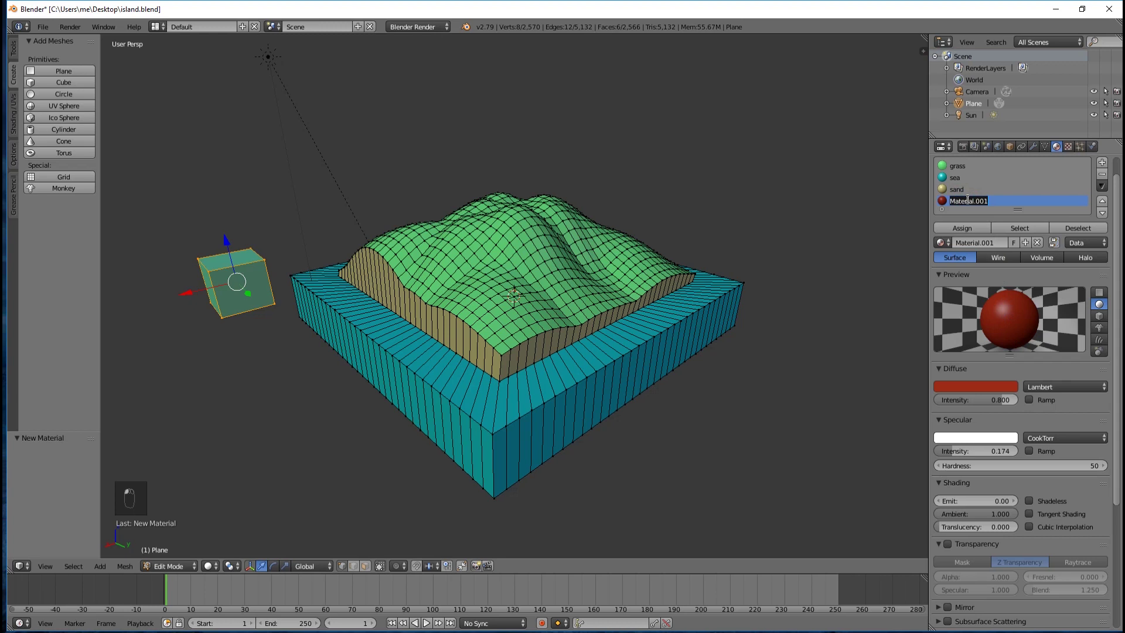
{"action": "type", "text": "sign"}
{"action": "key", "text": "Return"}
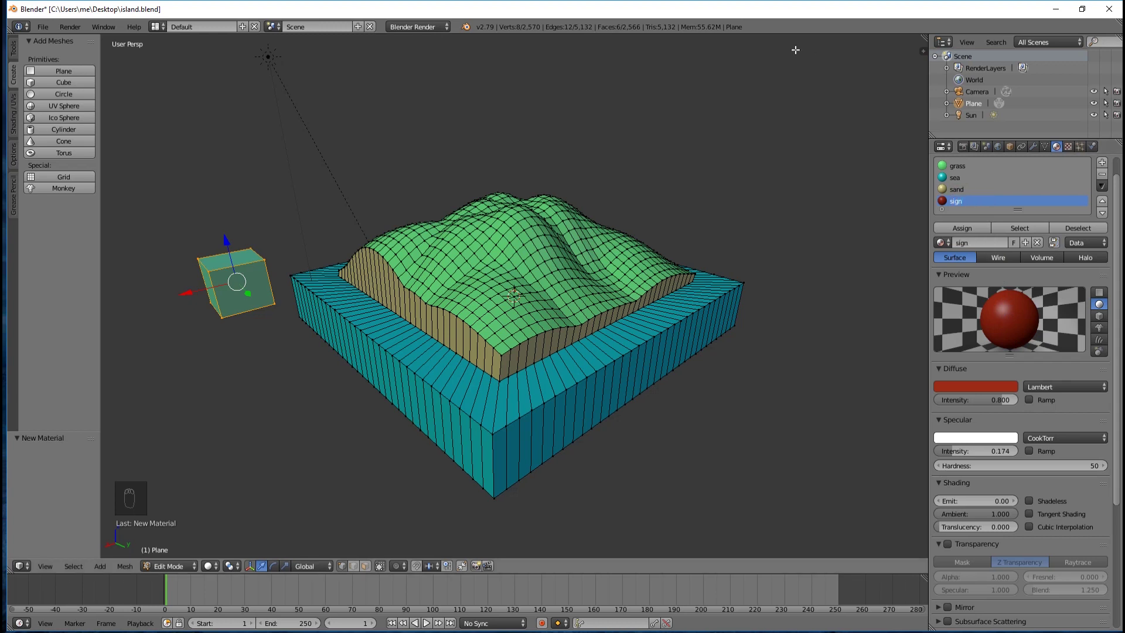
{"action": "left_click", "coordinate": [971, 227]}
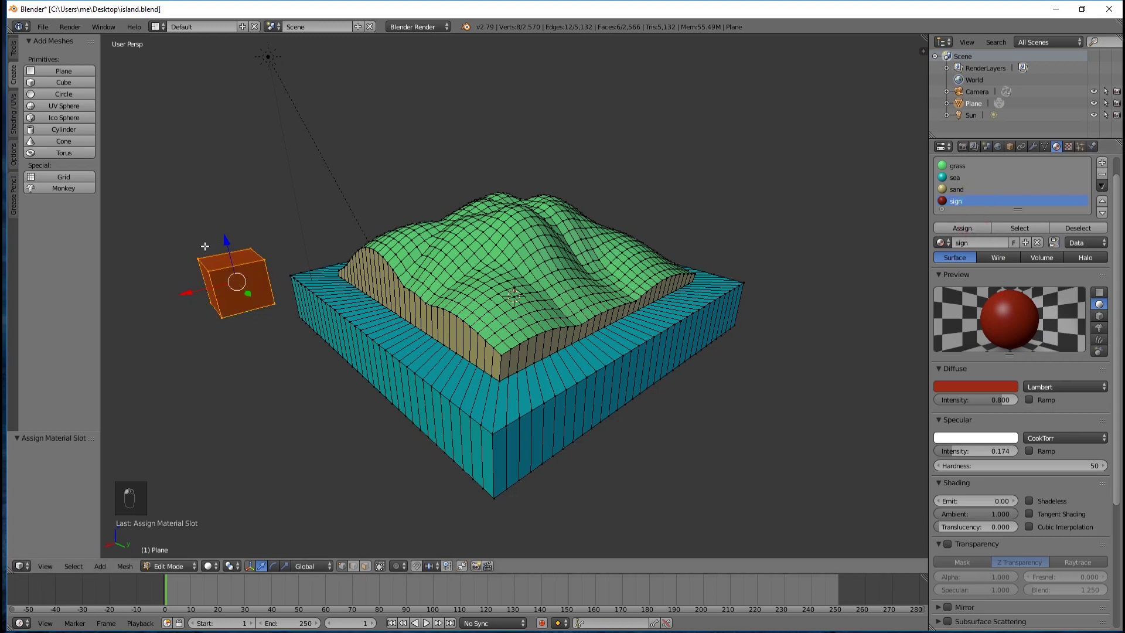
Step: Deselect the cube so that nothing in the island mesh is selected
{"action": "key", "text": "a"}
{"action": "middle_click_drag", "start_coordinate": [236, 238], "coordinate": [202, 255]}
{"action": "key", "text": "a"}
{"action": "key", "text": "a"}
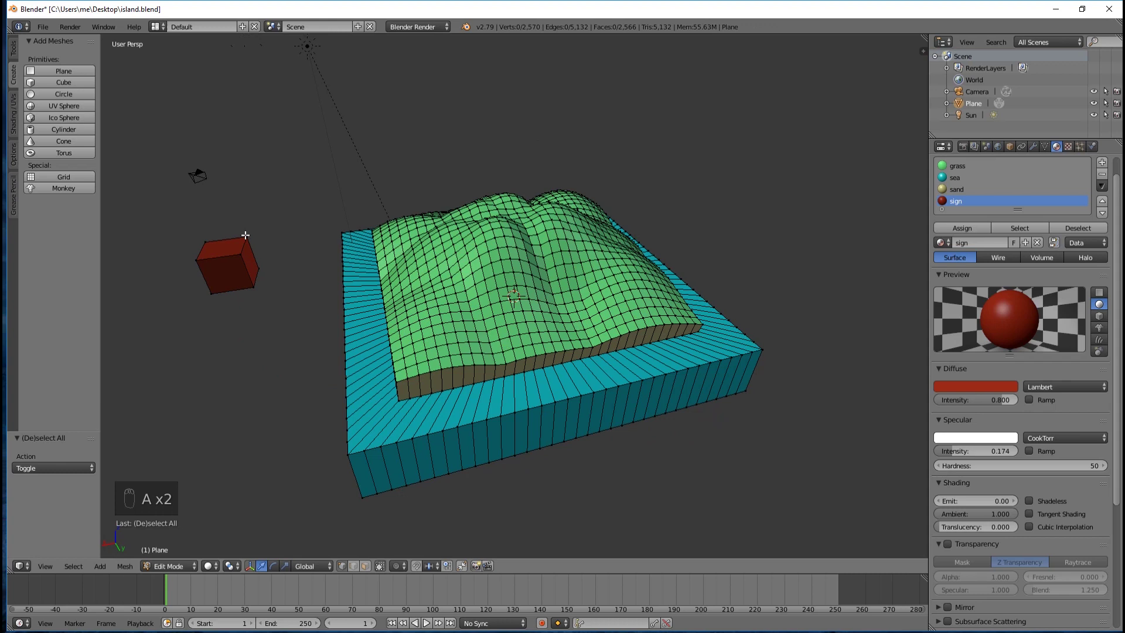
{"action": "middle_click_drag", "start_coordinate": [299, 223], "coordinate": [241, 260]}
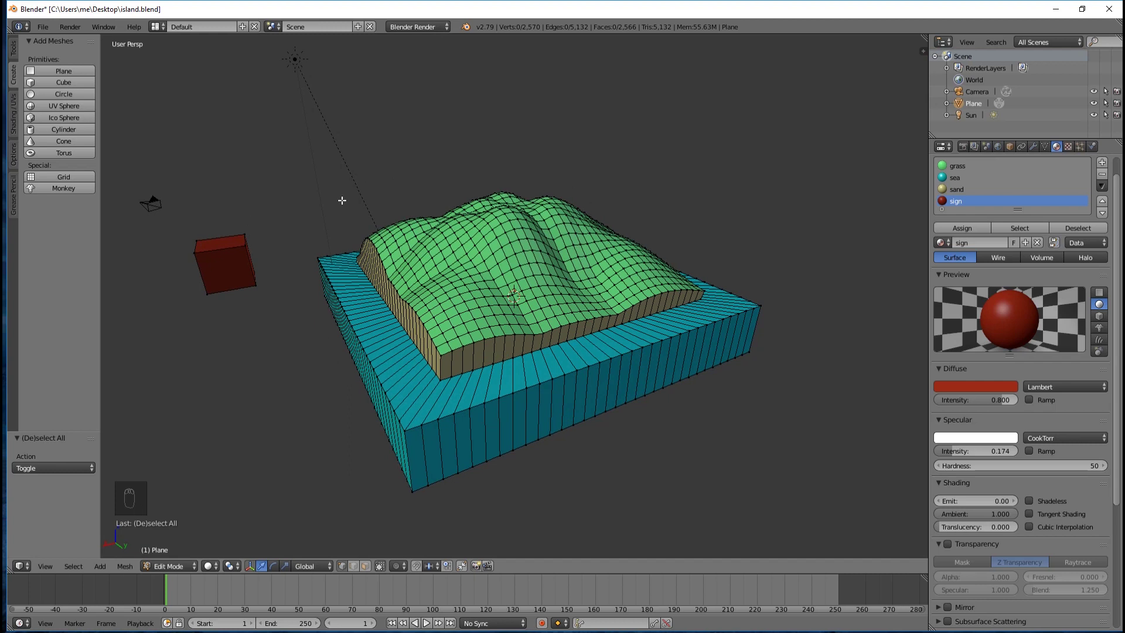
Step: Switch to face selection and select three adjoining faces of the red cube together
{"action": "right_click", "coordinate": [244, 265]}
{"action": "left_click", "coordinate": [365, 566]}
{"action": "right_click", "coordinate": [228, 271]}
{"action": "right_click", "coordinate": [230, 244]}
{"action": "middle_click_drag", "start_coordinate": [234, 313], "coordinate": [459, 199]}
{"action": "right_click", "coordinate": [497, 195], "text": "shift"}
{"action": "middle_click_drag", "start_coordinate": [603, 143], "coordinate": [299, 286]}
{"action": "right_click", "coordinate": [264, 303], "text": "shift"}
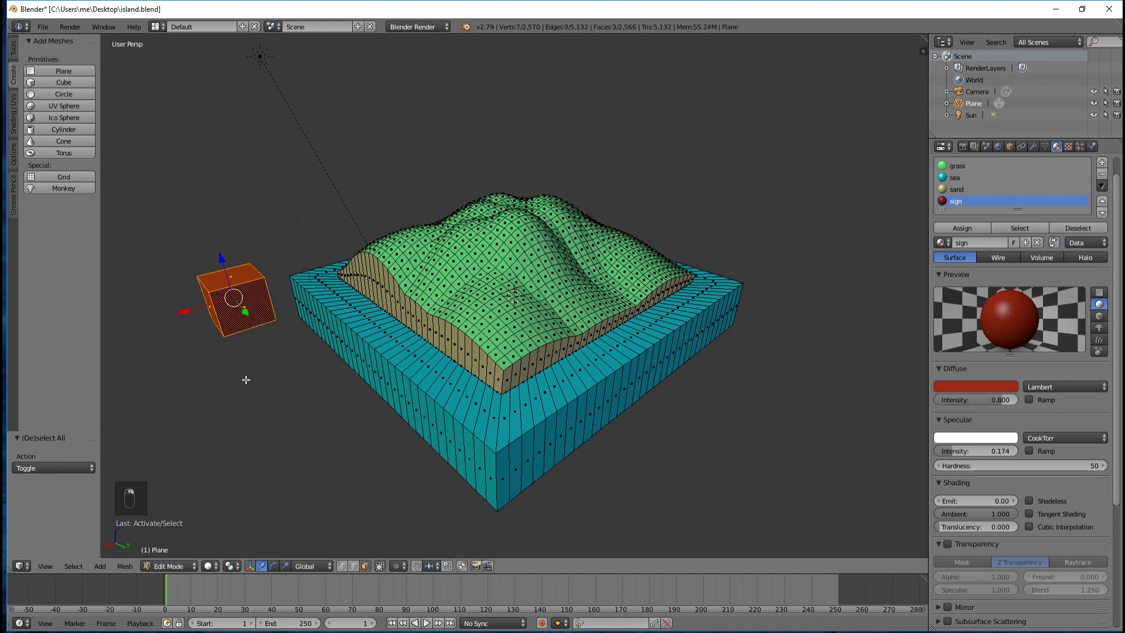
Step: Clear the cube's face selection and inspect the cube from several angles
{"action": "key", "text": "a"}
{"action": "middle_click_drag", "start_coordinate": [306, 254], "coordinate": [310, 224]}
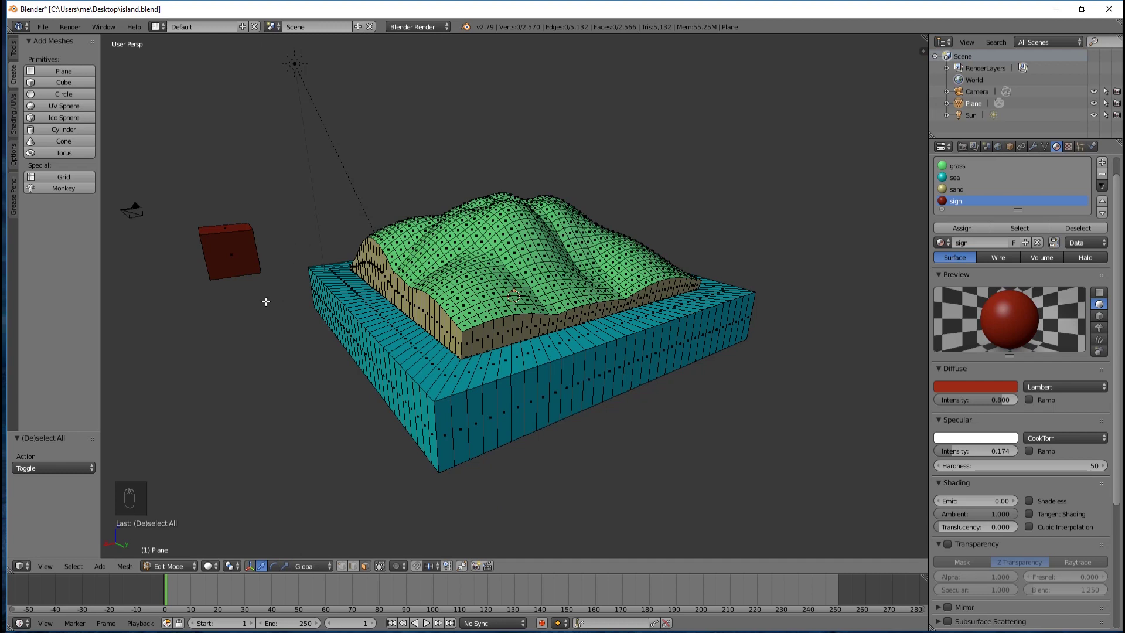
{"action": "middle_click_drag", "start_coordinate": [244, 309], "coordinate": [252, 318]}
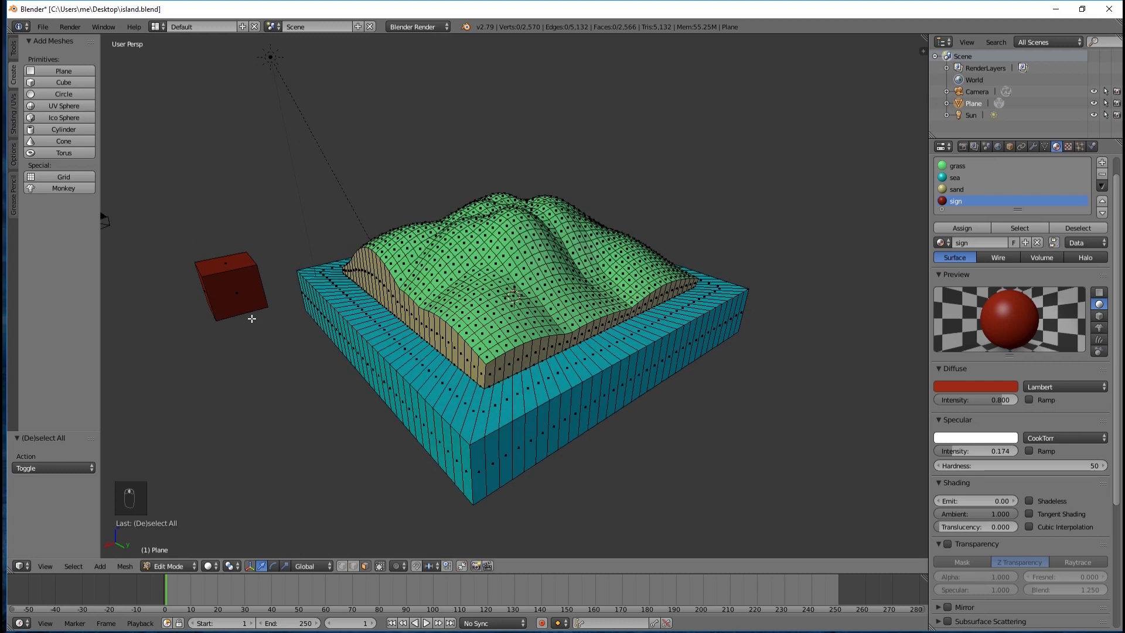
{"action": "middle_click_drag", "start_coordinate": [251, 372], "coordinate": [261, 374]}
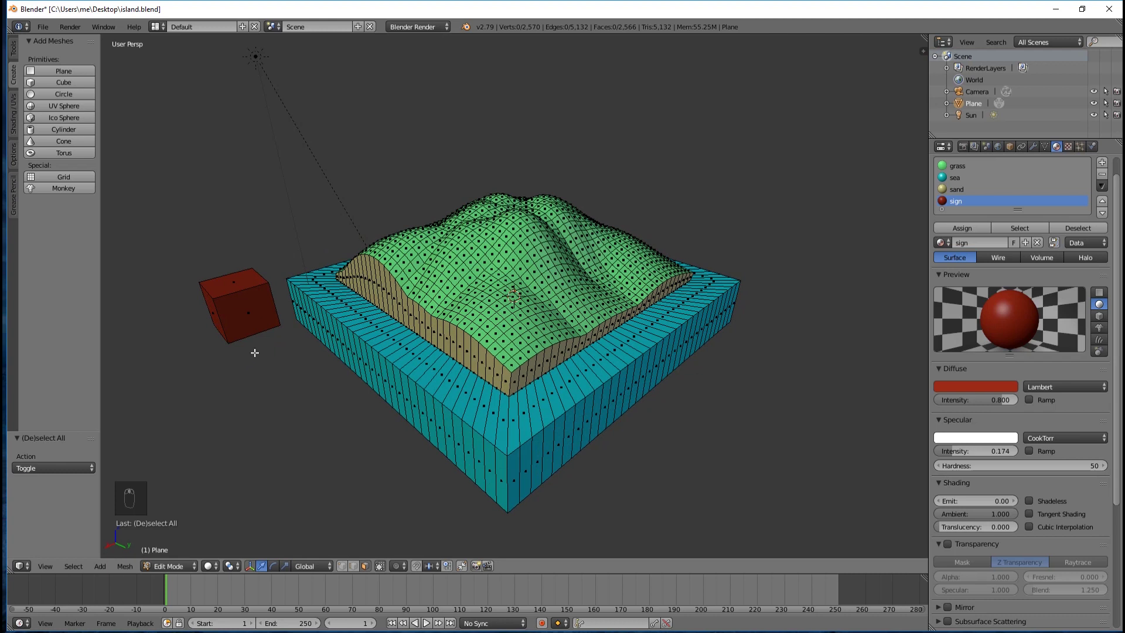
{"action": "middle_click_drag", "start_coordinate": [243, 223], "coordinate": [235, 222]}
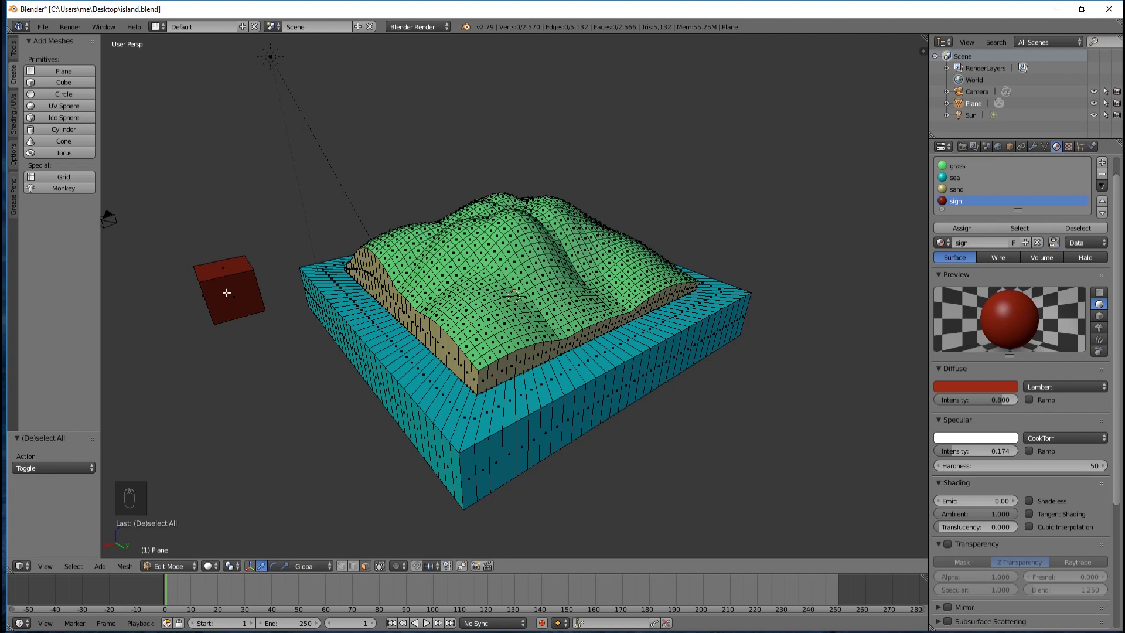
{"action": "middle_click_drag", "start_coordinate": [259, 351], "coordinate": [237, 357]}
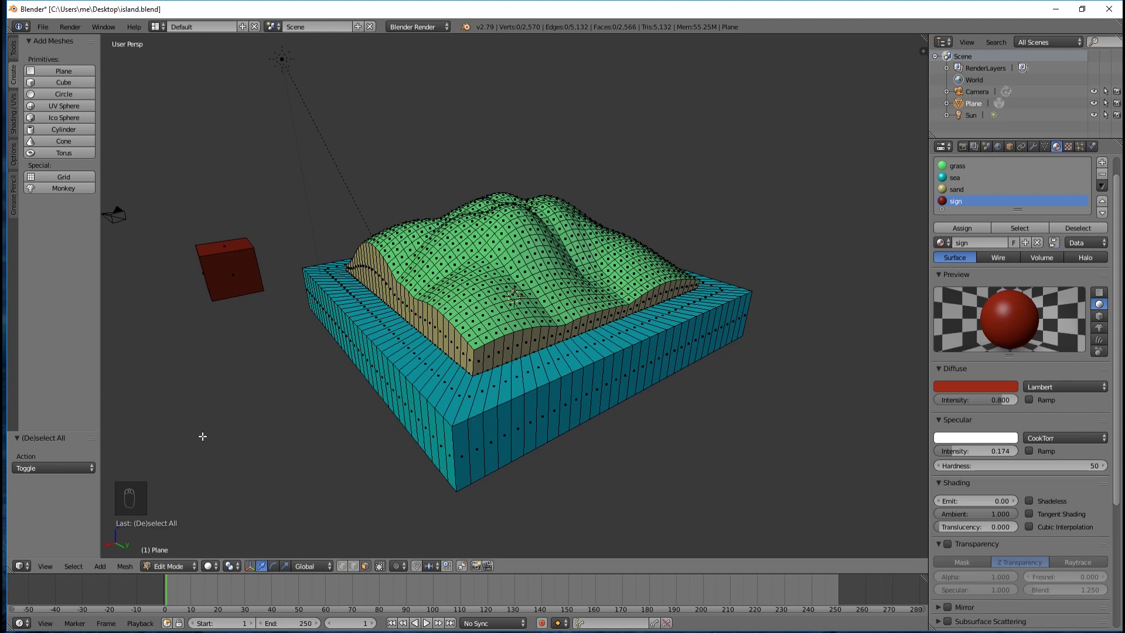
Step: Turn off Limit Selection to Visible, pick individual visible and hidden cube faces one at a time, and clear the selection
{"action": "left_click", "coordinate": [380, 566]}
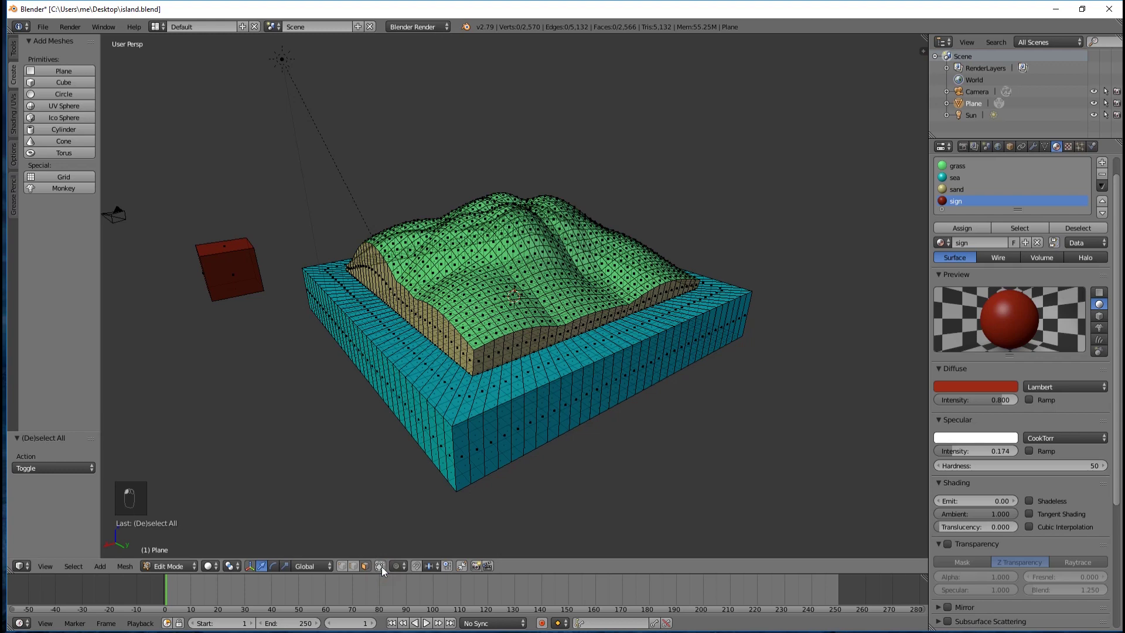
{"action": "mouse_move", "coordinate": [456, 319]}
{"action": "middle_mouse_down"}
{"action": "mouse_move", "coordinate": [486, 321]}
{"action": "mouse_move", "coordinate": [514, 303]}
{"action": "mouse_move", "coordinate": [506, 324]}
{"action": "mouse_move", "coordinate": [459, 317]}
{"action": "middle_mouse_up"}
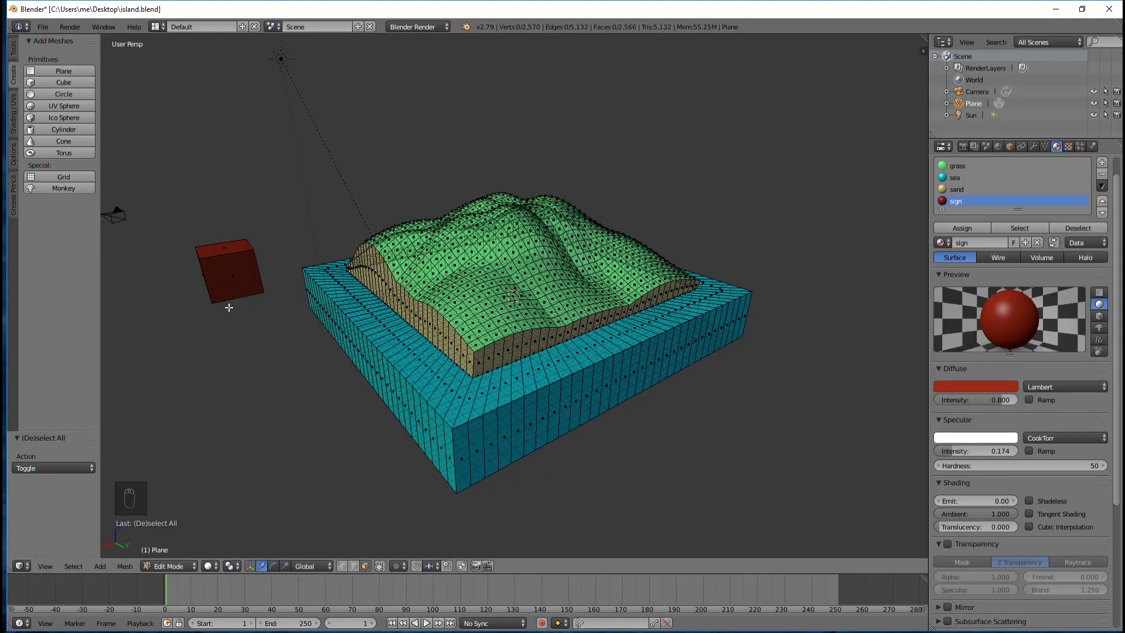
{"action": "right_click", "coordinate": [240, 260]}
{"action": "right_click", "coordinate": [241, 291]}
{"action": "right_click", "coordinate": [243, 258]}
{"action": "right_click", "coordinate": [229, 247]}
{"action": "right_click", "coordinate": [200, 273]}
{"action": "right_click", "coordinate": [236, 266]}
{"action": "right_click", "coordinate": [239, 285]}
{"action": "middle_click_drag", "start_coordinate": [282, 262], "coordinate": [279, 263]}
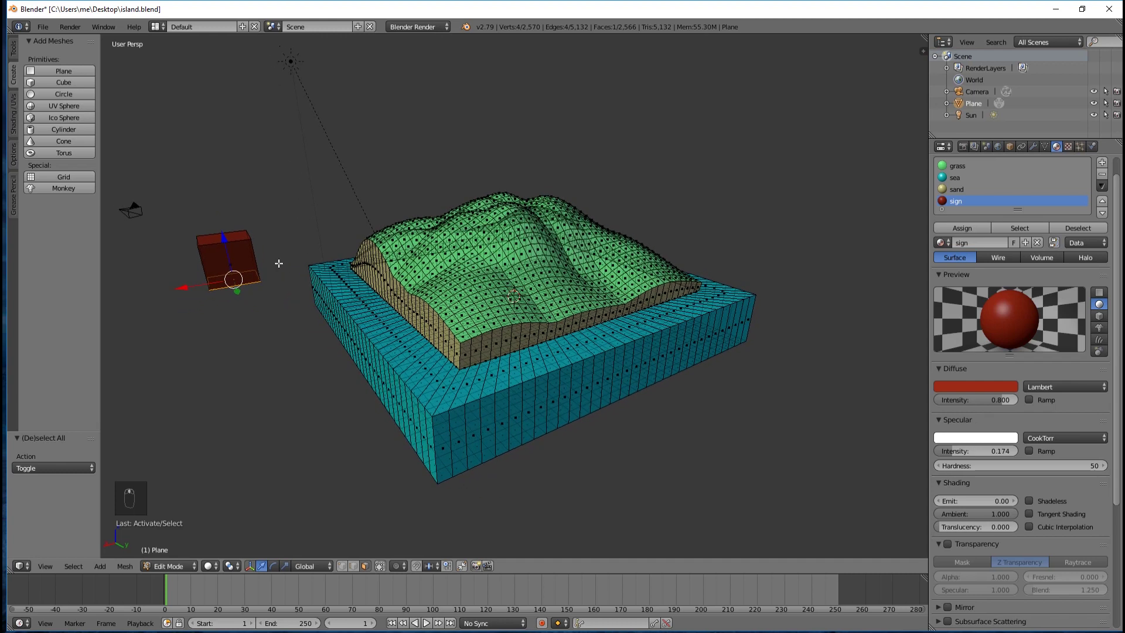
{"action": "key", "text": "a"}
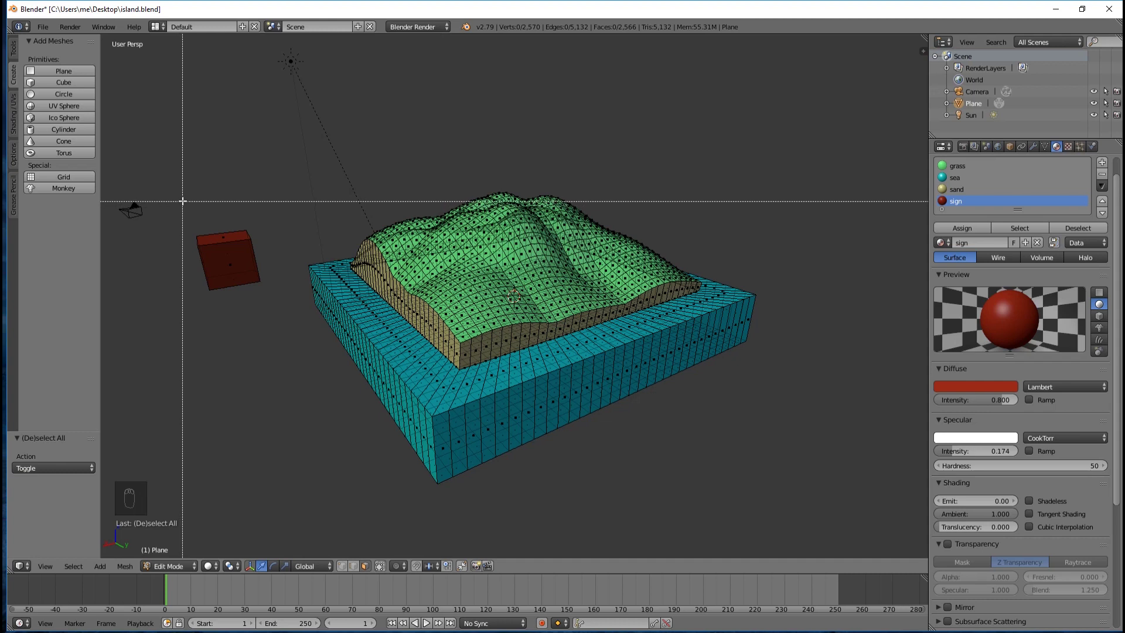
Step: Box-select the whole cube, including its hidden faces, and clear the selection
{"action": "left_click_drag", "start_coordinate": [183, 208], "coordinate": [279, 314]}
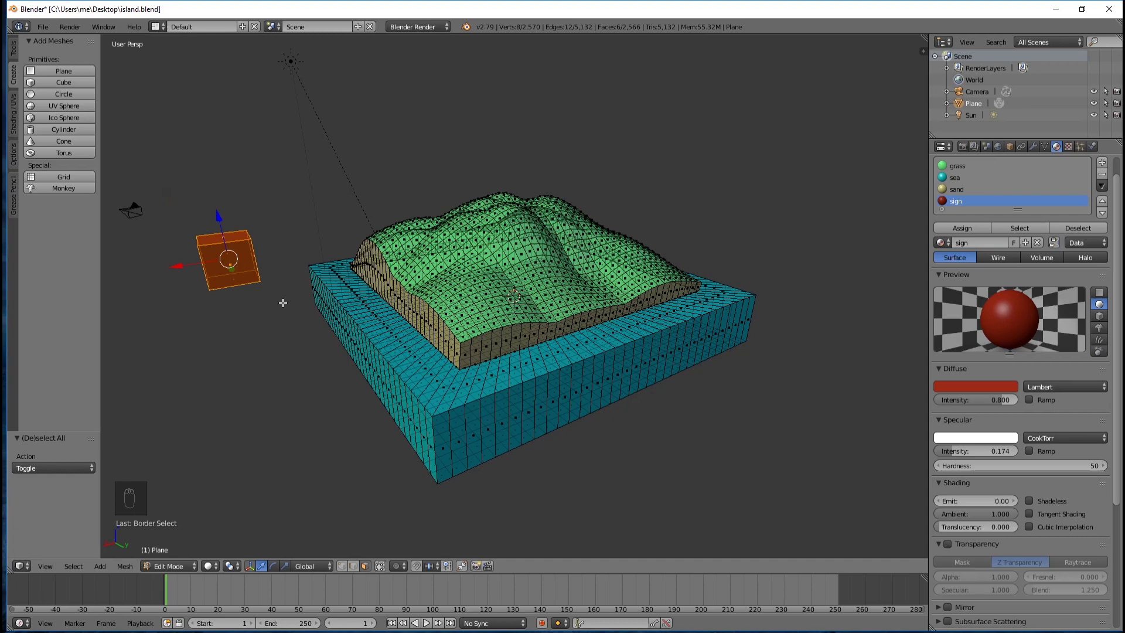
{"action": "mouse_move", "coordinate": [218, 325]}
{"action": "middle_mouse_down"}
{"action": "mouse_move", "coordinate": [432, 338]}
{"action": "mouse_move", "coordinate": [404, 329]}
{"action": "mouse_move", "coordinate": [247, 343]}
{"action": "mouse_move", "coordinate": [232, 321]}
{"action": "middle_mouse_up"}
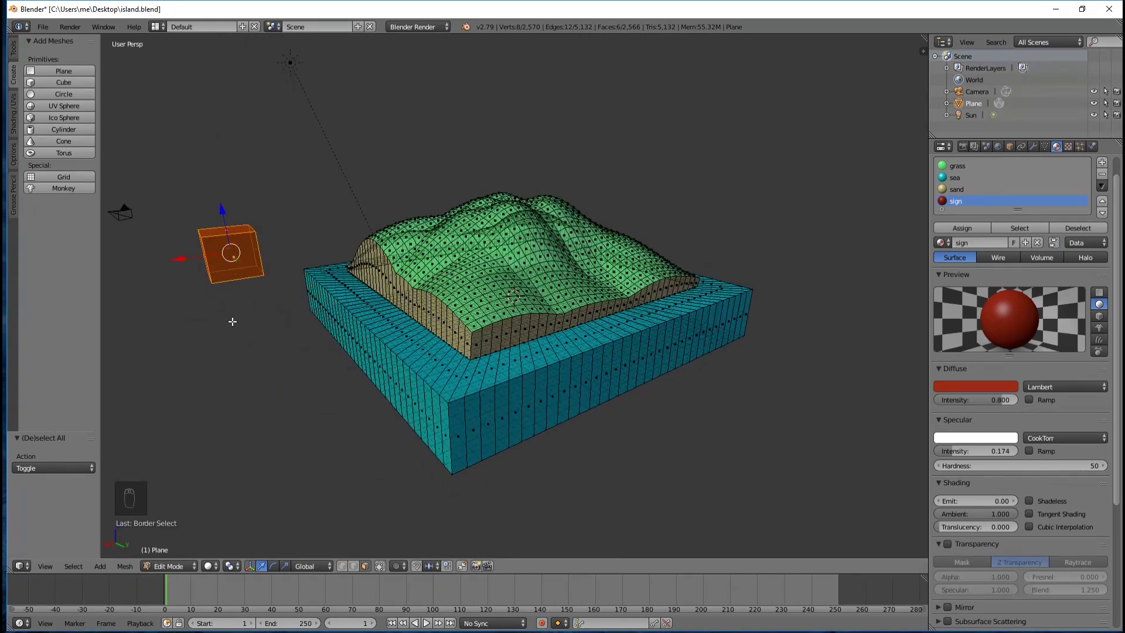
{"action": "key", "text": "a"}
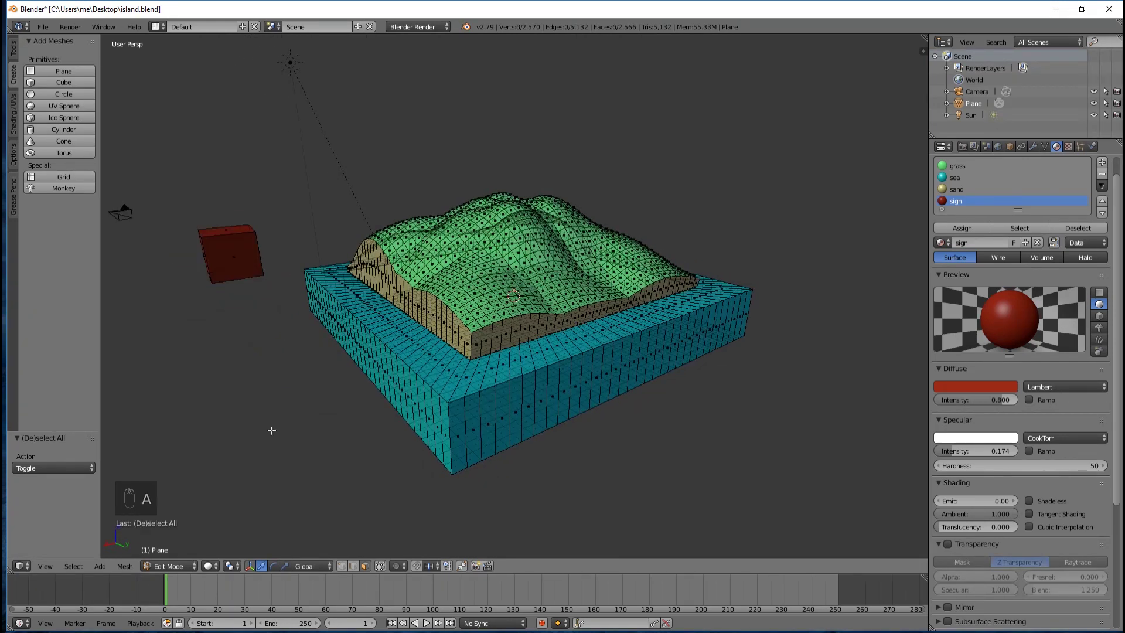
Step: Turn Limit Selection to Visible back on and box-select the cube's visible faces
{"action": "left_click", "coordinate": [381, 566]}
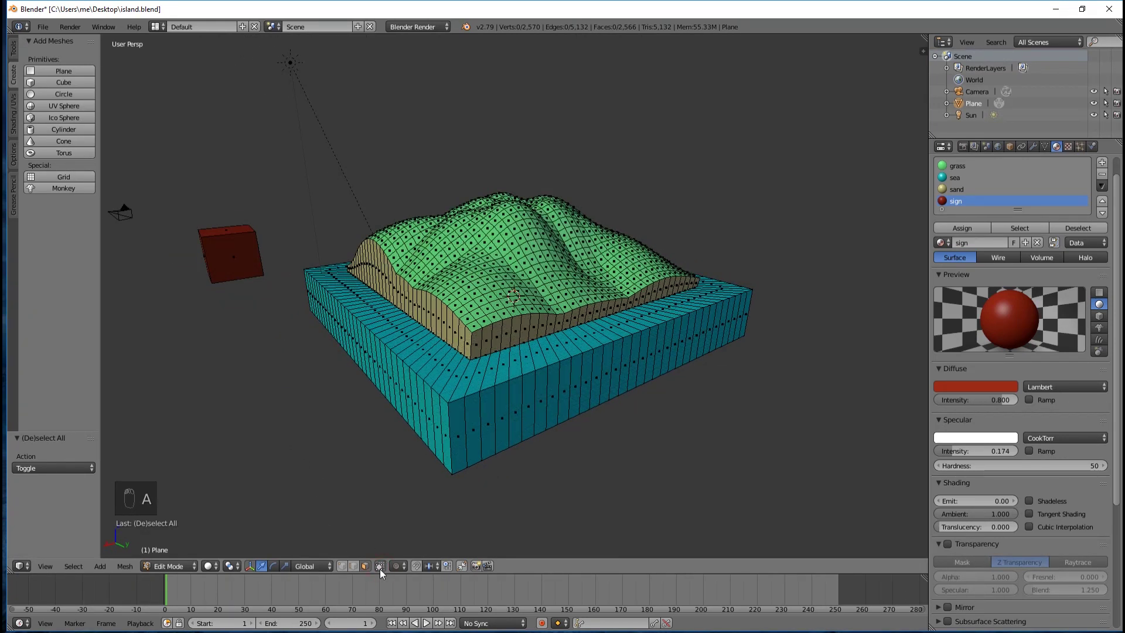
{"action": "left_click", "coordinate": [380, 566]}
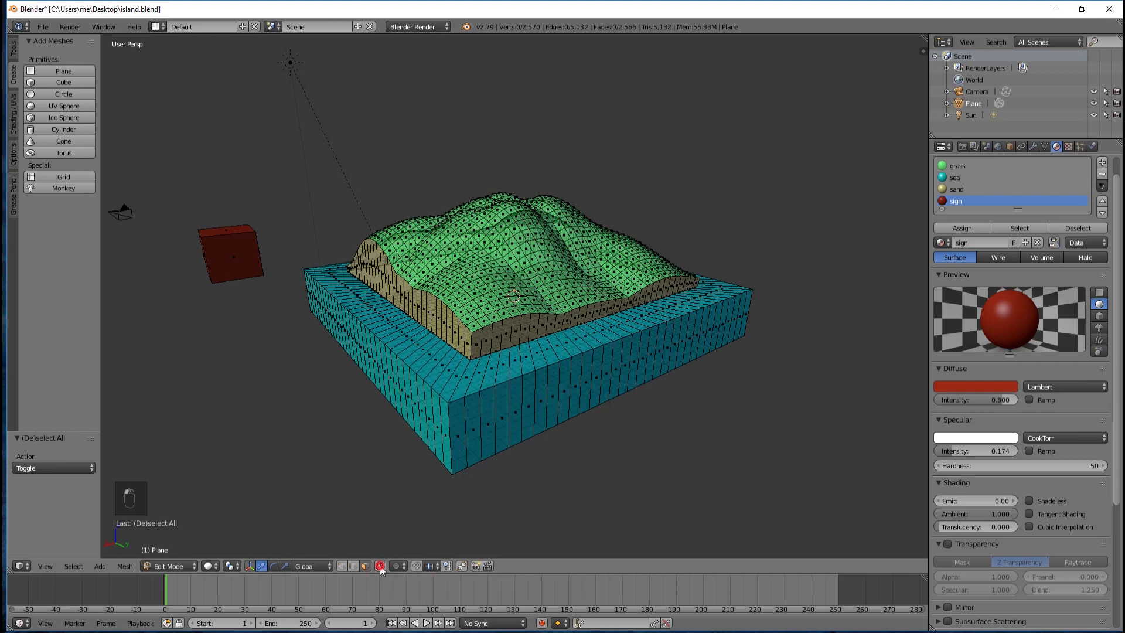
{"action": "left_click", "coordinate": [379, 567]}
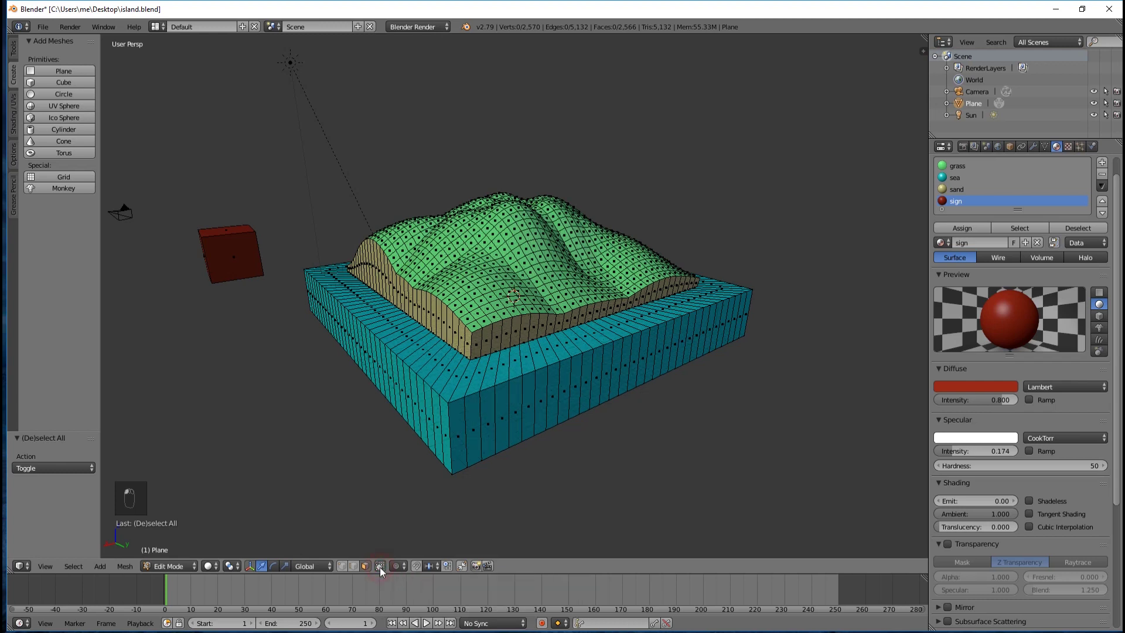
{"action": "key", "text": "b"}
{"action": "left_click_drag", "start_coordinate": [176, 200], "coordinate": [278, 308]}
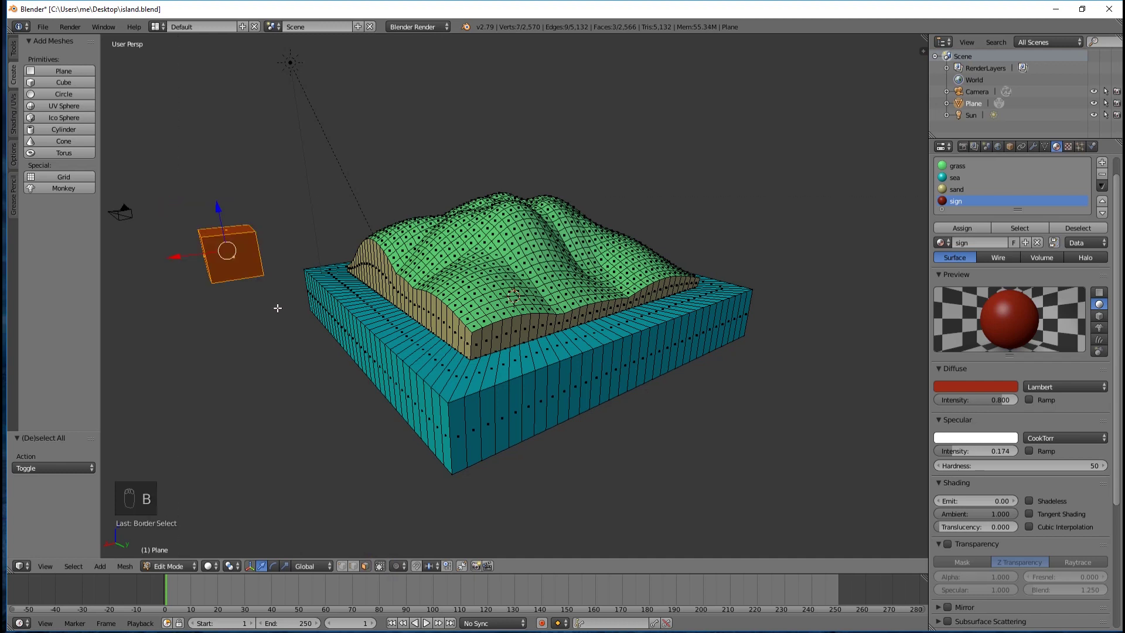
Step: Clear the cube's face selection, turn off Limit Selection to Visible, and box-select the whole cube including its hidden faces
{"action": "middle_click_drag", "start_coordinate": [281, 341], "coordinate": [292, 361]}
{"action": "key", "text": "a"}
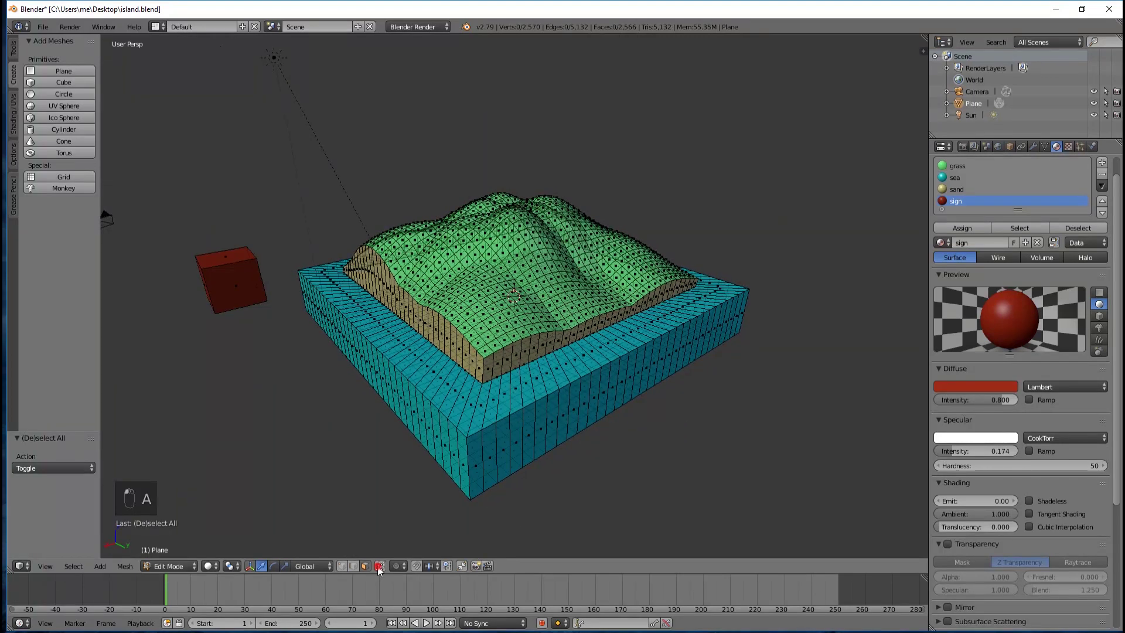
{"action": "middle_click_drag", "start_coordinate": [336, 417], "coordinate": [319, 398]}
{"action": "key", "text": "b"}
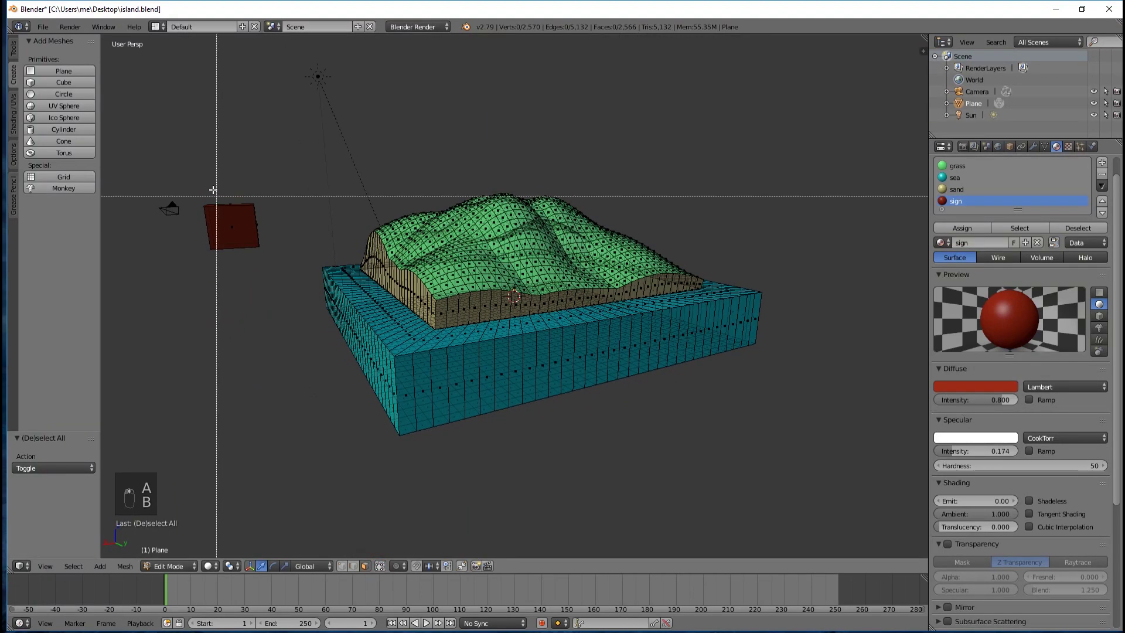
{"action": "left_click_drag", "start_coordinate": [198, 187], "coordinate": [284, 267]}
{"action": "mouse_move", "coordinate": [213, 354]}
{"action": "middle_mouse_down"}
{"action": "mouse_move", "coordinate": [347, 352]}
{"action": "mouse_move", "coordinate": [218, 373]}
{"action": "middle_mouse_up"}
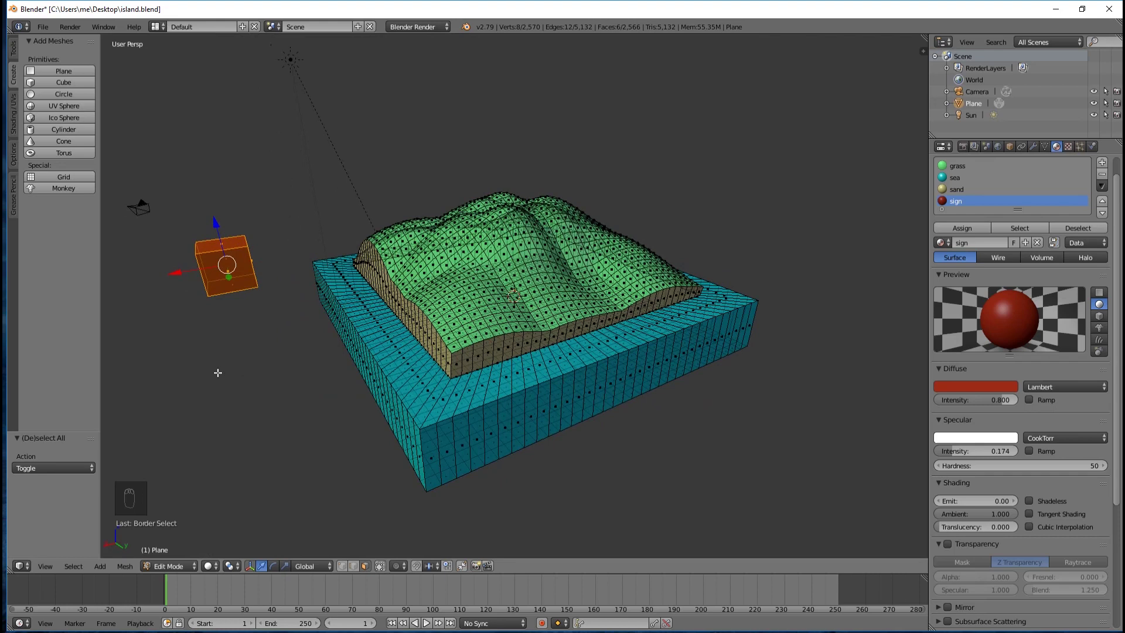
Step: Scale the selected cube by 0.138 in X and Y with Z locked to form a thin upright post
{"action": "middle_click_drag", "start_coordinate": [266, 321], "coordinate": [216, 323]}
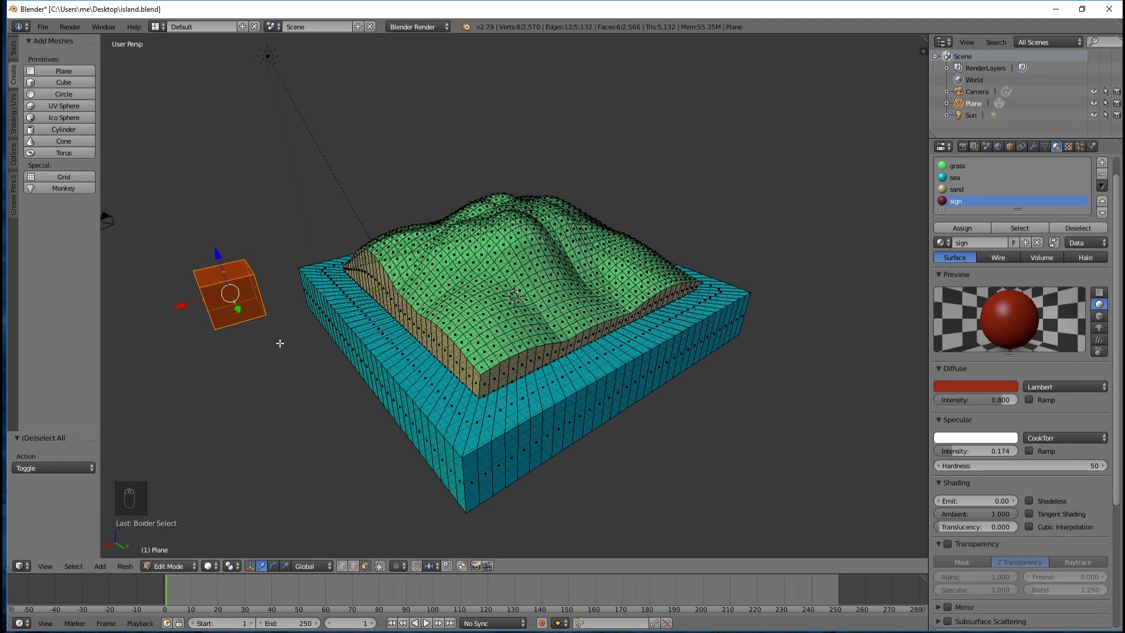
{"action": "middle_click_drag", "start_coordinate": [279, 347], "coordinate": [297, 306]}
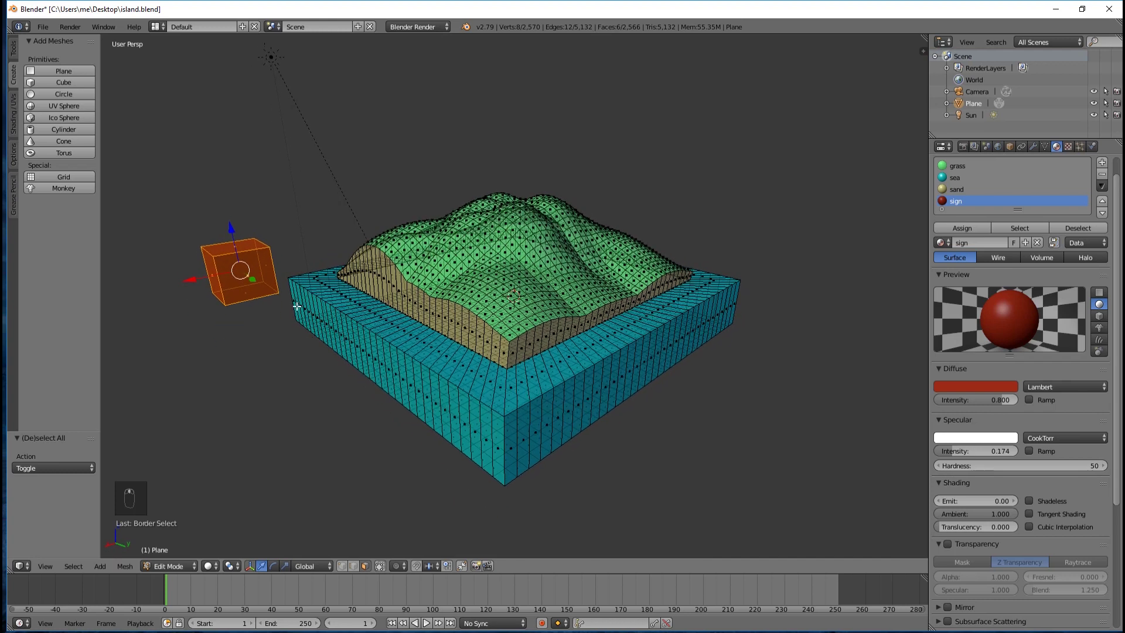
{"action": "middle_click_drag", "start_coordinate": [319, 244], "coordinate": [307, 273]}
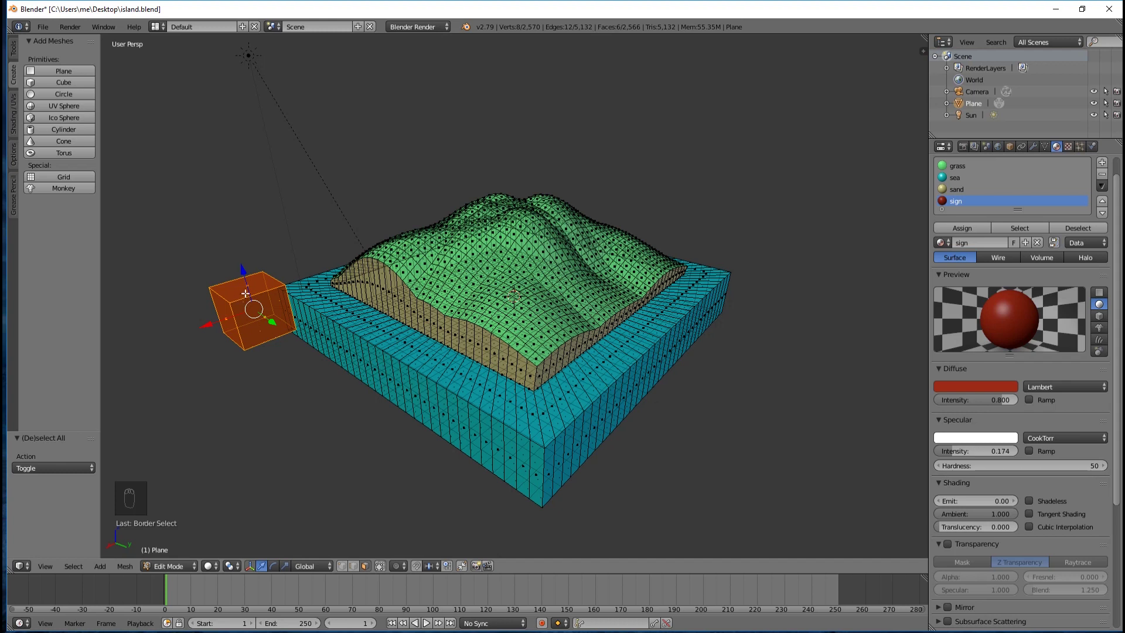
{"action": "key", "text": "s"}
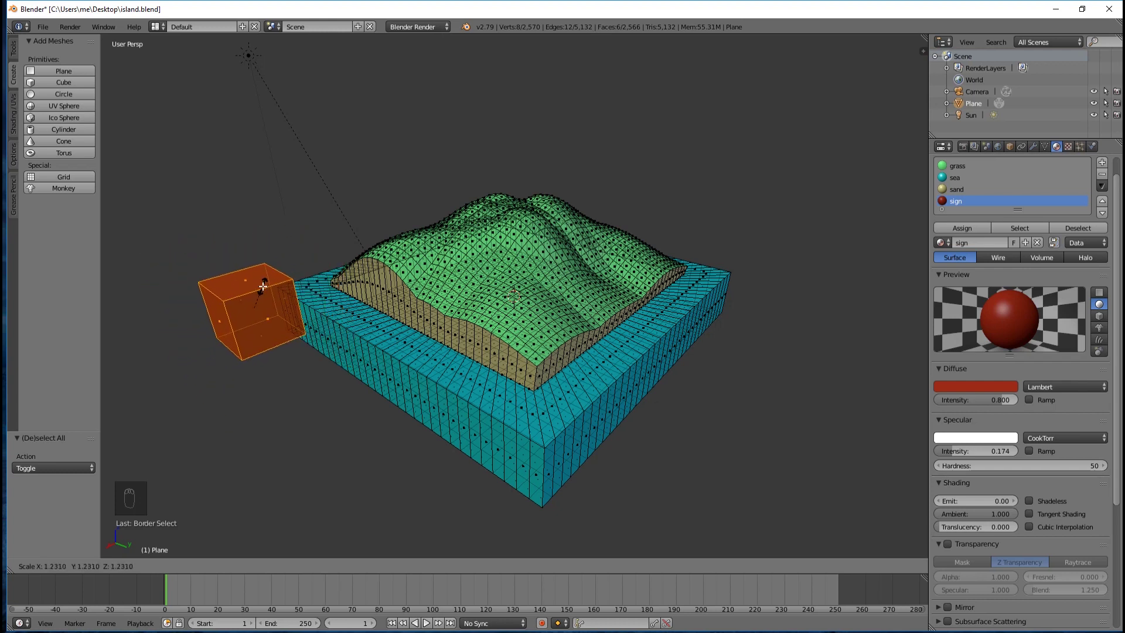
{"action": "key", "text": "shift+z"}
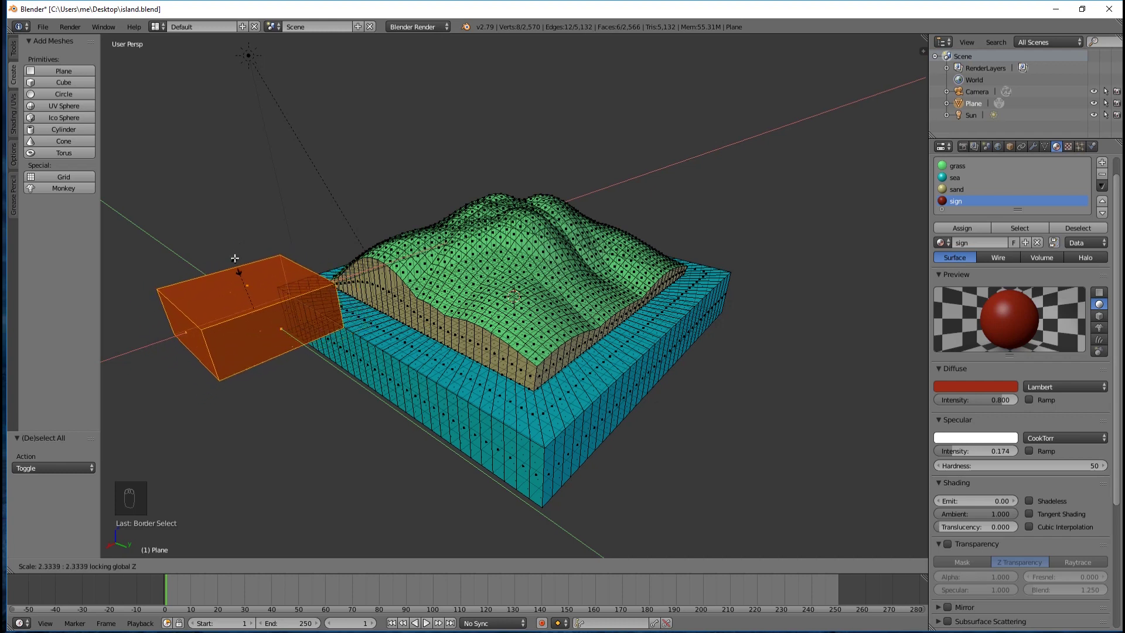
{"action": "left_click", "coordinate": [255, 306]}
Step: Examine the thin post up close by centring the view on the selection
{"action": "scroll", "coordinate": [243, 308], "scroll_direction": "up", "scroll_amount": 4}
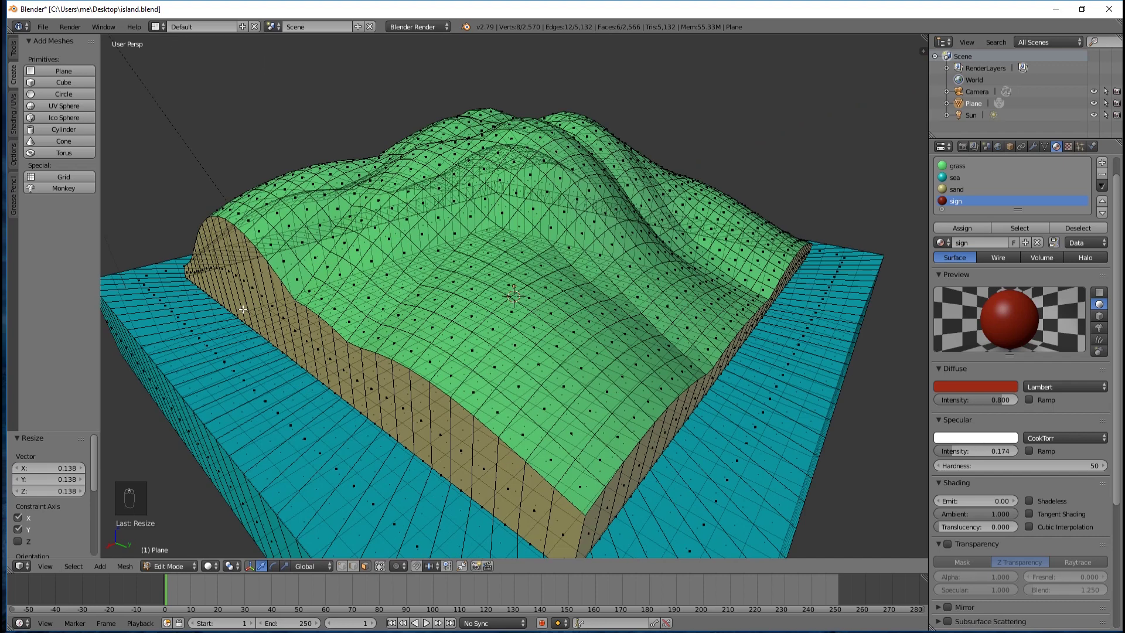
{"action": "scroll", "coordinate": [244, 305], "scroll_direction": "down", "scroll_amount": 5}
{"action": "middle_click_drag", "start_coordinate": [252, 302], "coordinate": [253, 266]}
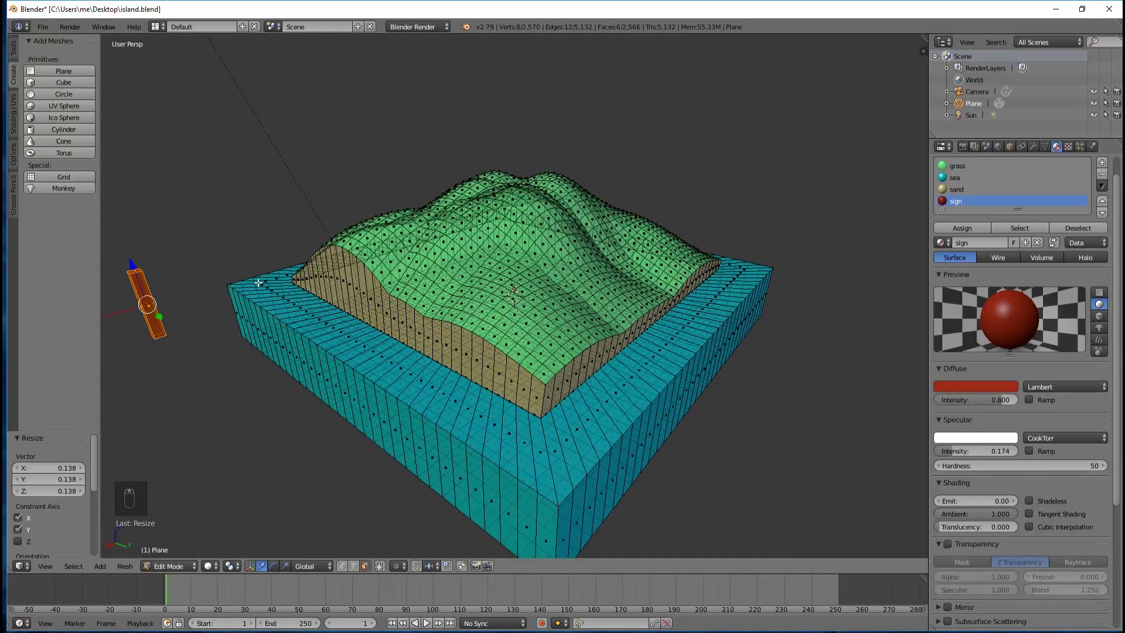
{"action": "scroll", "coordinate": [252, 265], "scroll_direction": "up", "scroll_amount": 3}
{"action": "scroll", "coordinate": [253, 264], "scroll_direction": "down", "scroll_amount": 4}
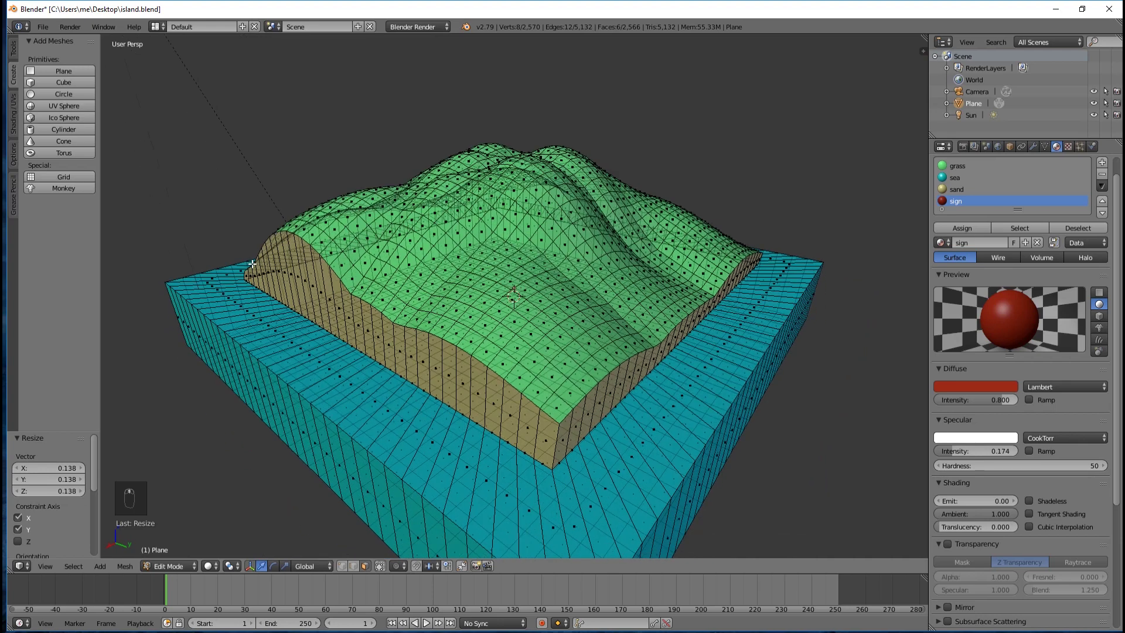
{"action": "scroll", "coordinate": [254, 264], "scroll_direction": "up", "scroll_amount": 2}
{"action": "scroll", "coordinate": [254, 264], "scroll_direction": "up", "scroll_amount": 2}
{"action": "scroll", "coordinate": [252, 262], "scroll_direction": "down", "scroll_amount": 2}
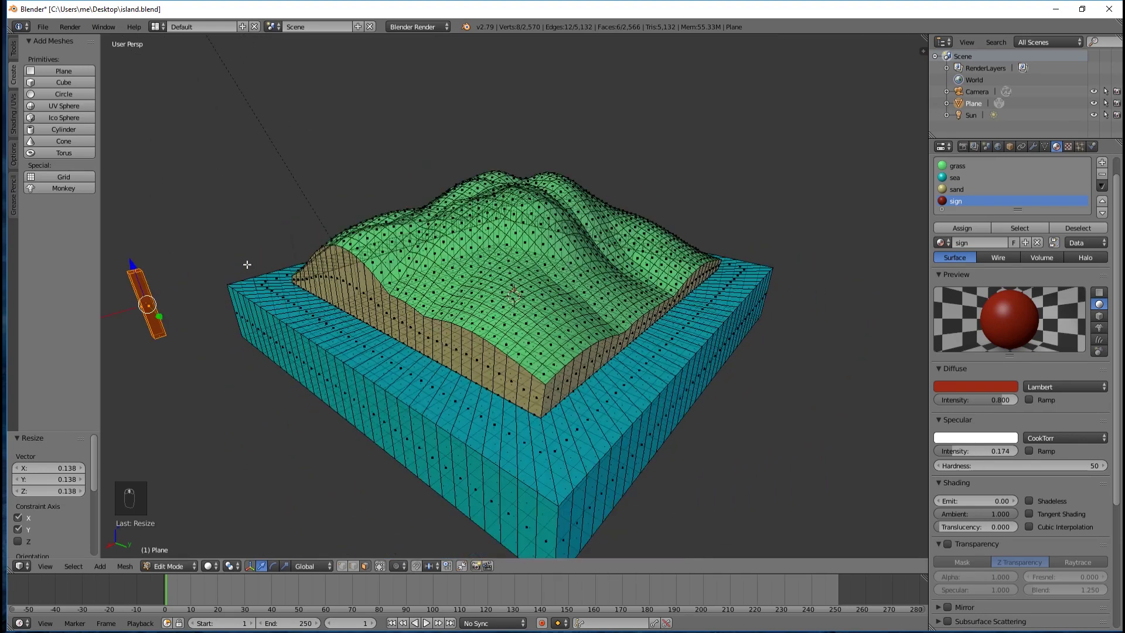
{"action": "scroll", "coordinate": [249, 262], "scroll_direction": "up", "scroll_amount": 5}
{"action": "scroll", "coordinate": [259, 265], "scroll_direction": "down", "scroll_amount": 3}
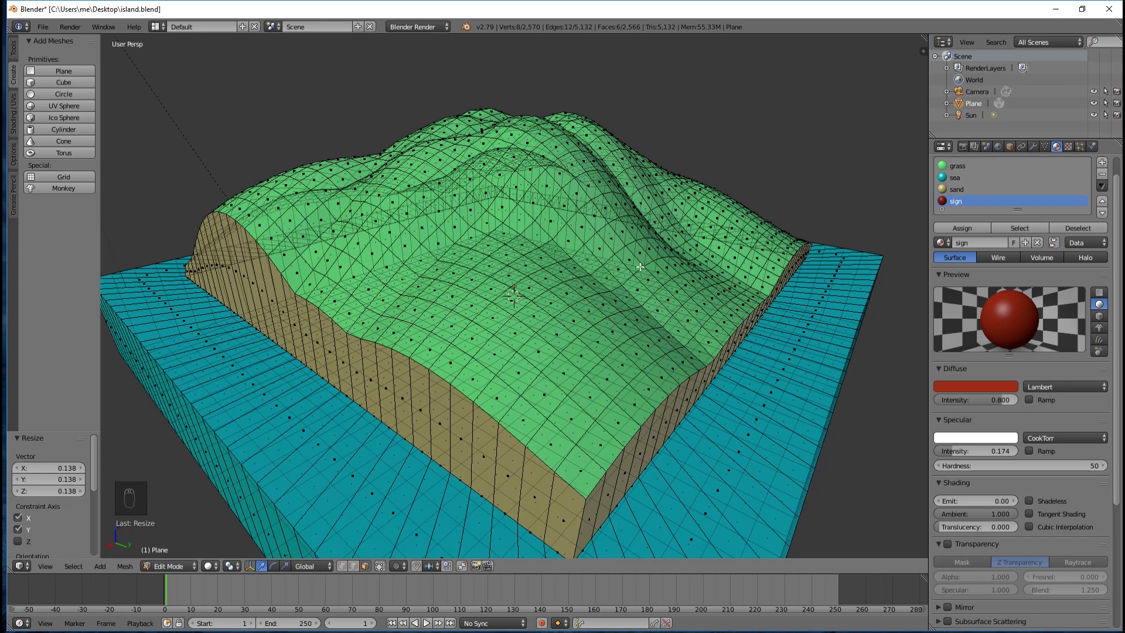
{"action": "middle_click_drag", "start_coordinate": [348, 304], "coordinate": [410, 278]}
{"action": "key", "text": "KP_Decimal"}
{"action": "mouse_move", "coordinate": [497, 257]}
{"action": "middle_mouse_down"}
{"action": "mouse_move", "coordinate": [505, 260]}
{"action": "mouse_move", "coordinate": [485, 264]}
{"action": "middle_mouse_up"}
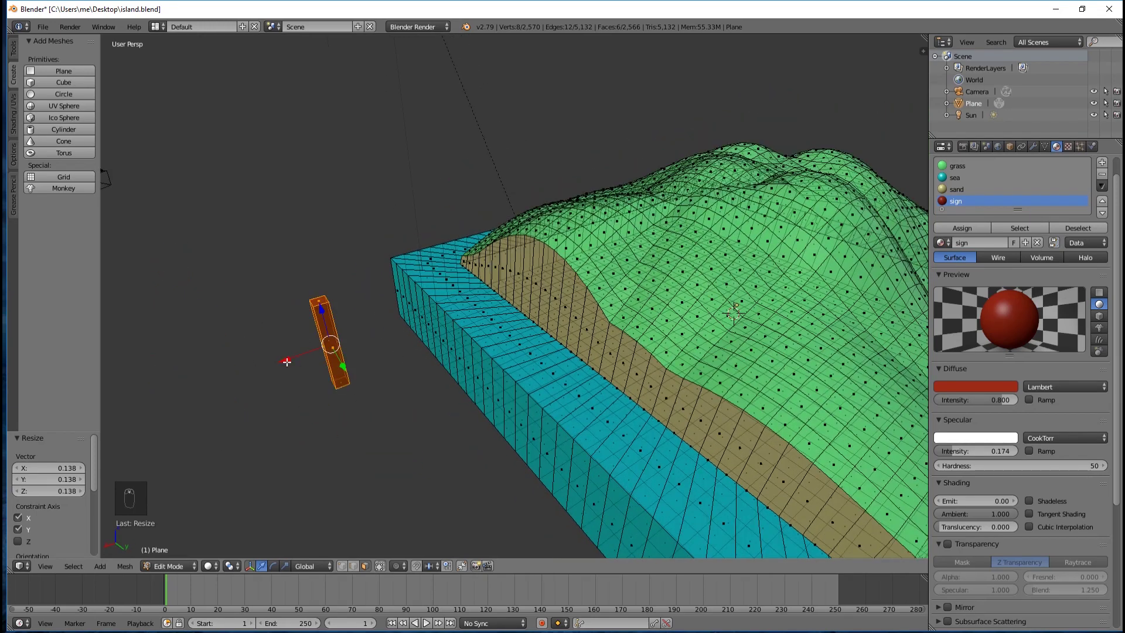
Step: Move the post along the X axis and back again by 9.912, leaving it clear of the sea block's corner
{"action": "left_click_drag", "start_coordinate": [286, 362], "coordinate": [649, 185]}
{"action": "left_click_drag", "start_coordinate": [617, 233], "coordinate": [327, 299]}
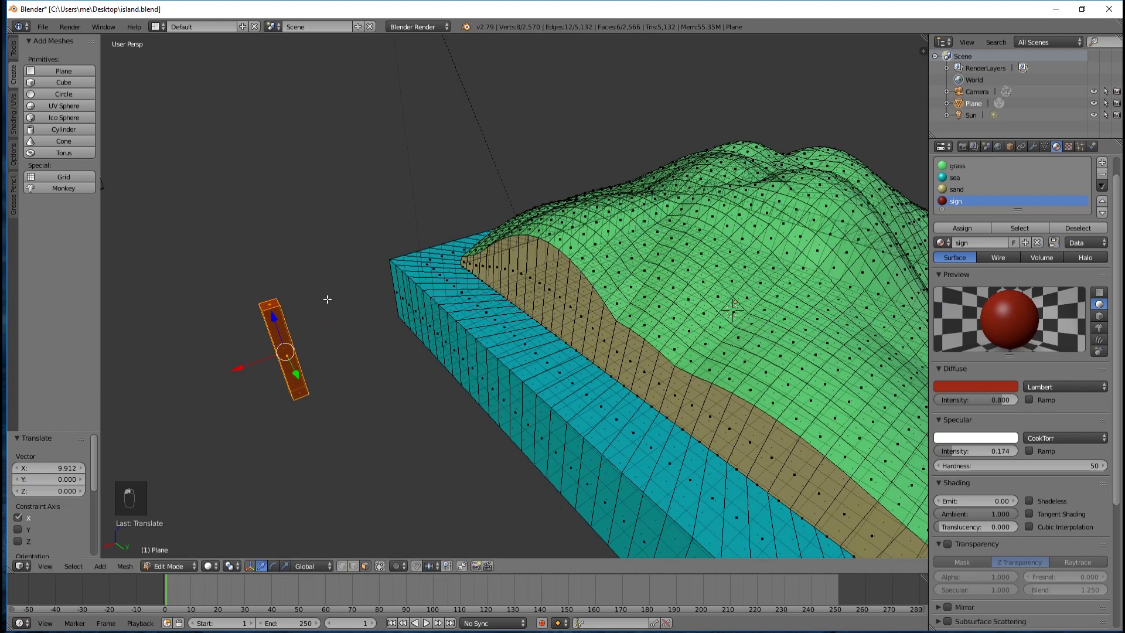
{"action": "middle_click_drag", "start_coordinate": [327, 299], "coordinate": [347, 343]}
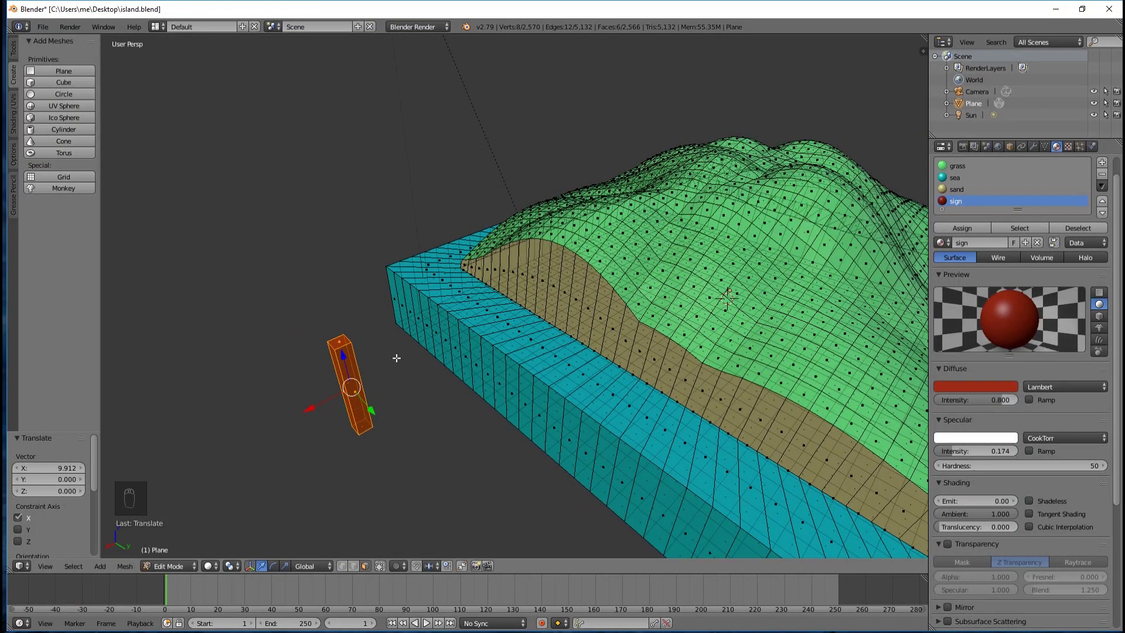
Step: Thin the post further by scaling it 0.485 in X and Y with Z locked
{"action": "key", "text": "s"}
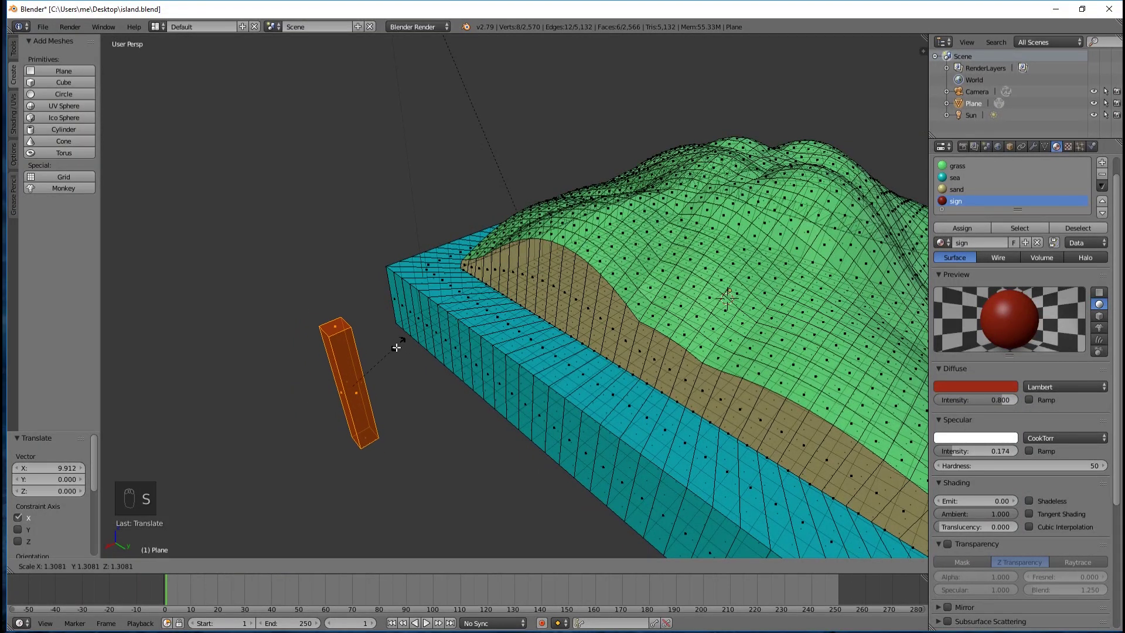
{"action": "key", "text": "shift+z"}
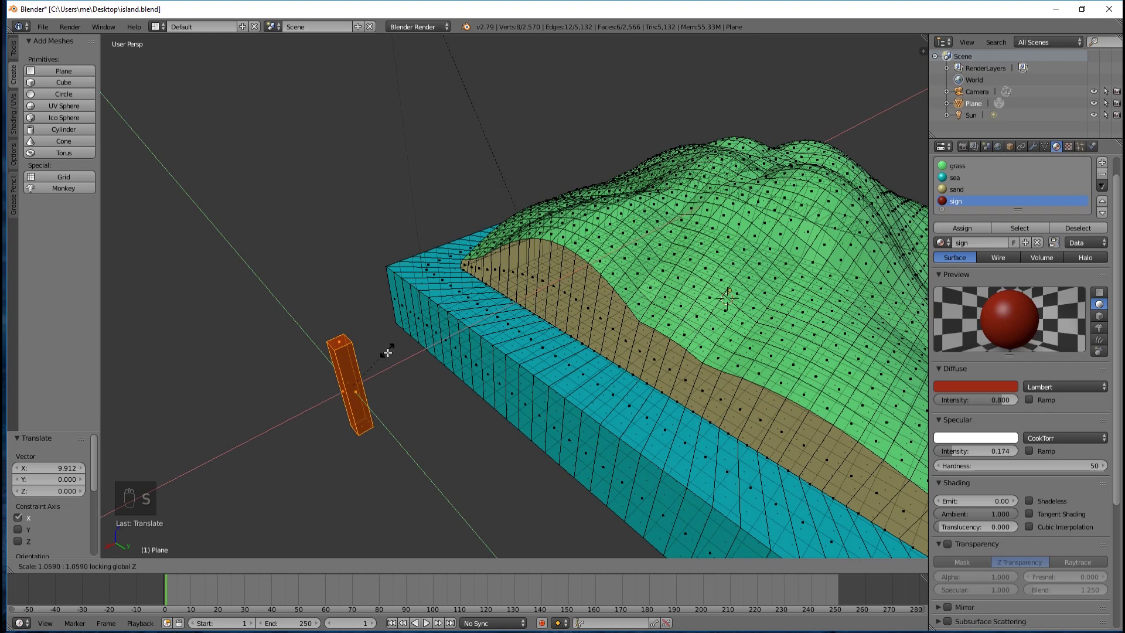
{"action": "left_click", "coordinate": [357, 364]}
{"action": "middle_click_drag", "start_coordinate": [357, 365], "coordinate": [371, 344]}
{"action": "mouse_move", "coordinate": [321, 376]}
{"action": "middle_mouse_down"}
{"action": "mouse_move", "coordinate": [335, 365]}
{"action": "mouse_move", "coordinate": [329, 375]}
{"action": "middle_mouse_up"}
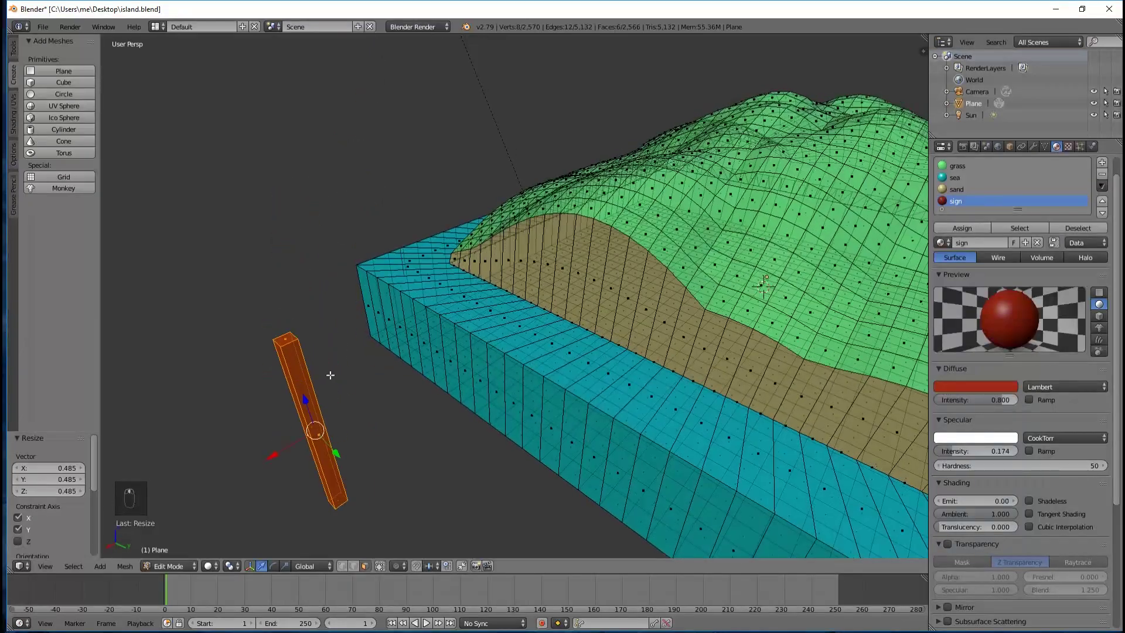
Step: Clear the post's selection and turn Limit Selection to Visible back on
{"action": "key", "text": "a"}
{"action": "key", "text": "a"}
{"action": "key", "text": "a"}
{"action": "key", "text": "a"}
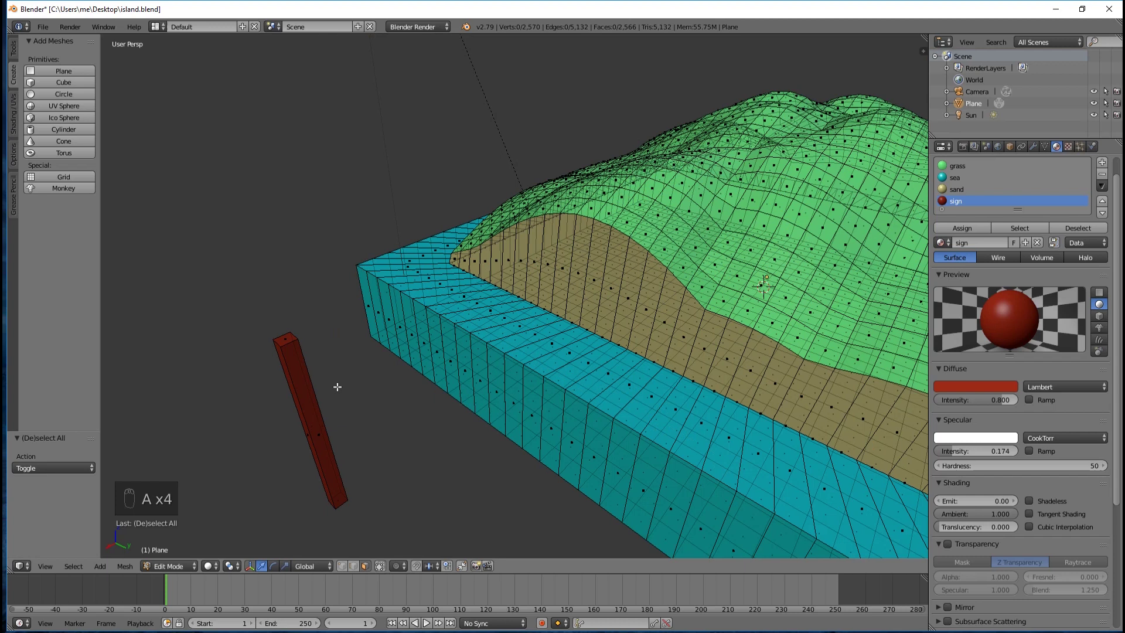
{"action": "left_click", "coordinate": [379, 566]}
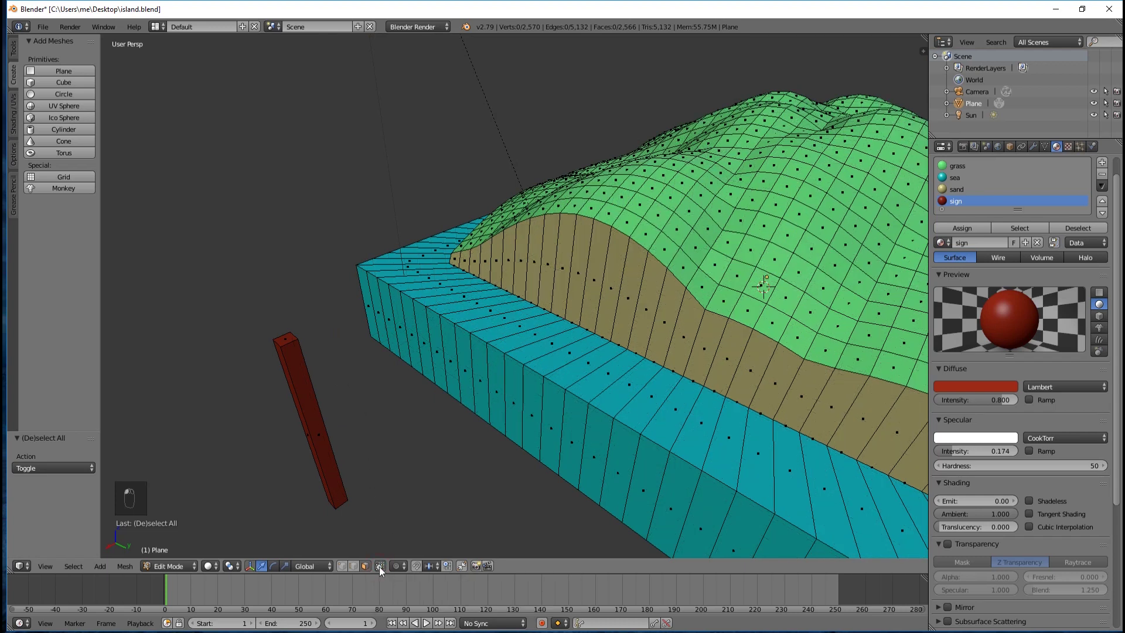
{"action": "left_click", "coordinate": [379, 566]}
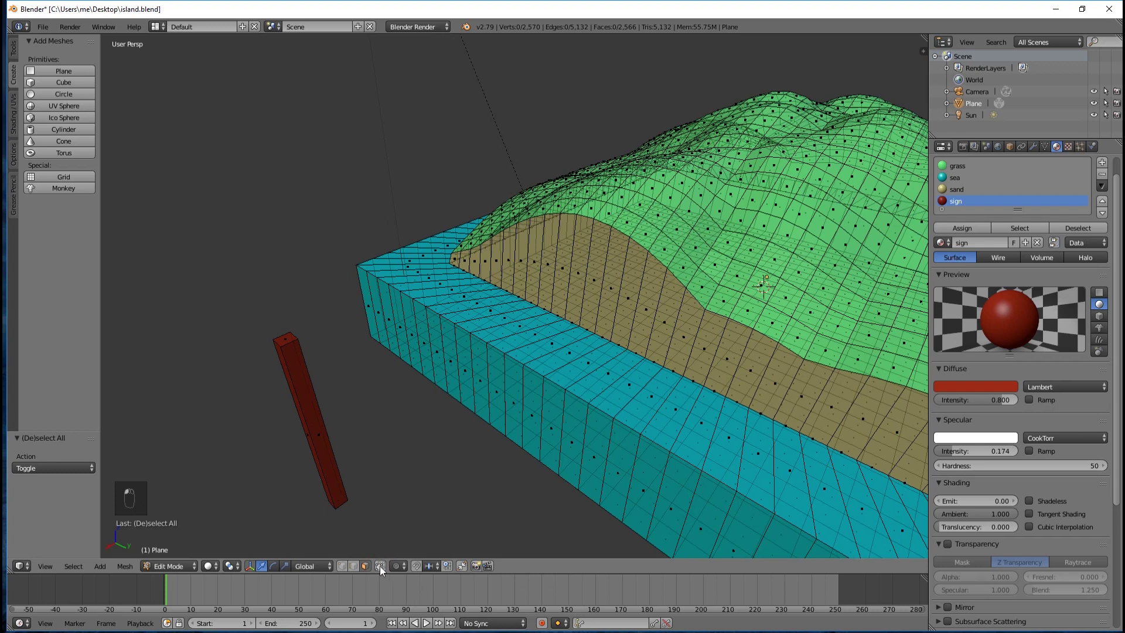
{"action": "left_click", "coordinate": [380, 566]}
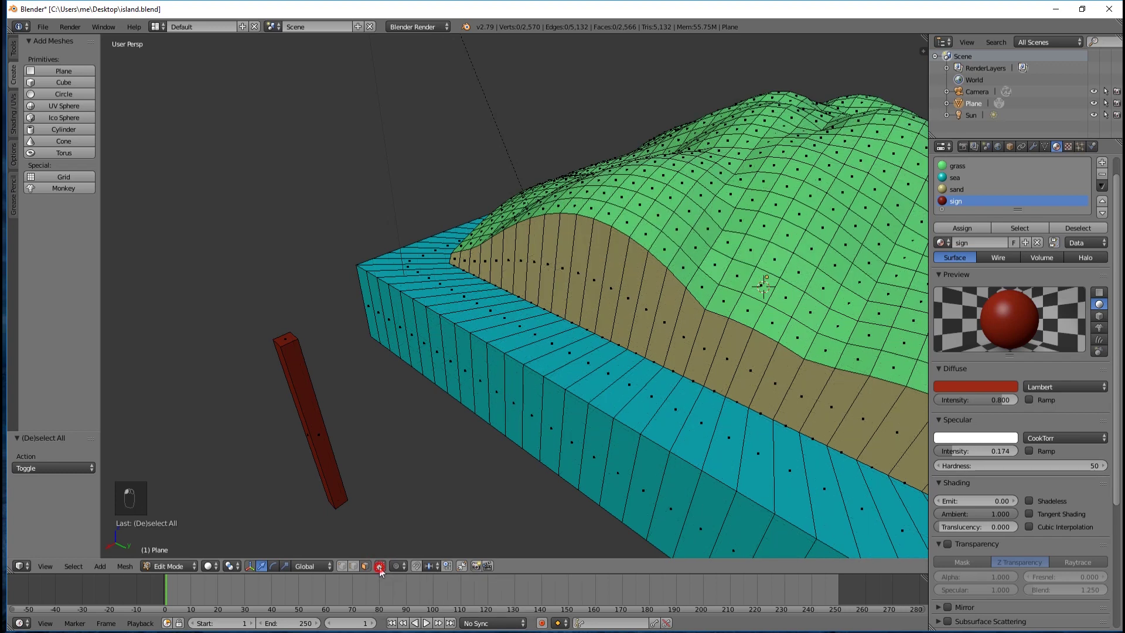
Step: Try to extrude the post's top face in place and scale it 8.544 along X, and undo the attempt
{"action": "middle_click_drag", "start_coordinate": [433, 408], "coordinate": [432, 403]}
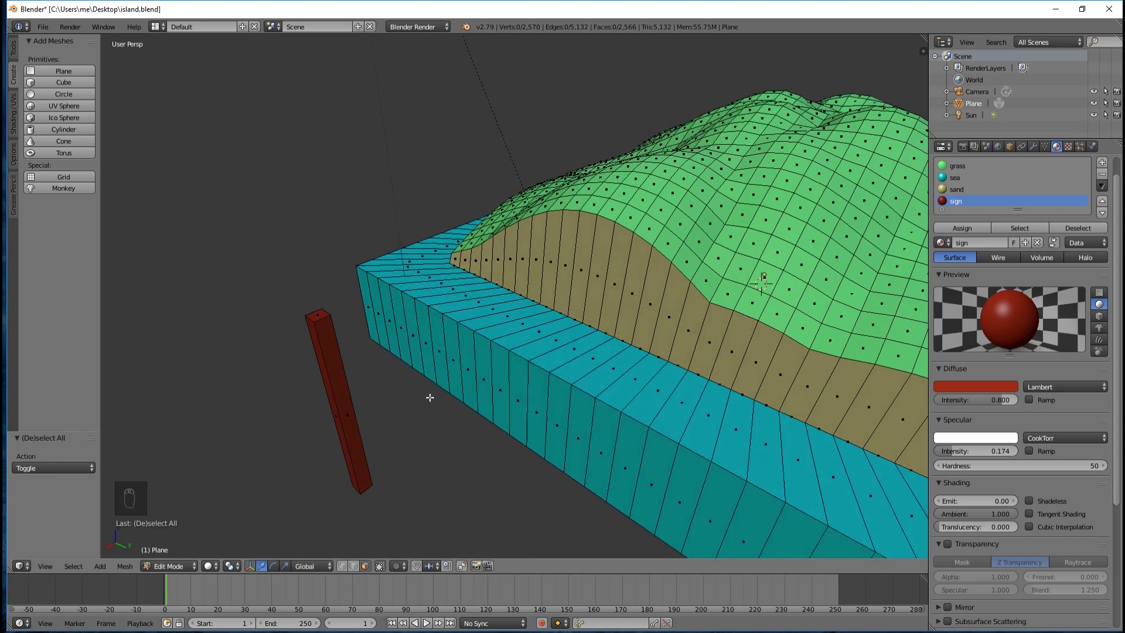
{"action": "scroll", "coordinate": [404, 392], "scroll_direction": "down", "scroll_amount": 1}
{"action": "scroll", "coordinate": [508, 377], "scroll_direction": "up", "scroll_amount": 1}
{"action": "scroll", "coordinate": [316, 308], "scroll_direction": "up", "scroll_amount": 2}
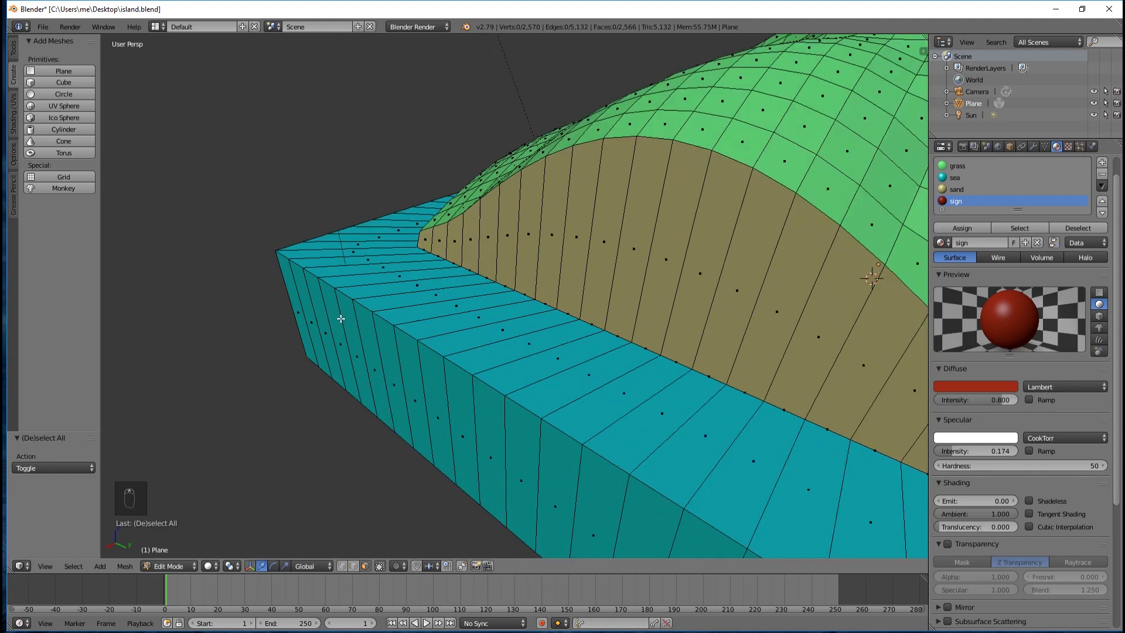
{"action": "scroll", "coordinate": [340, 318], "scroll_direction": "down", "scroll_amount": 2}
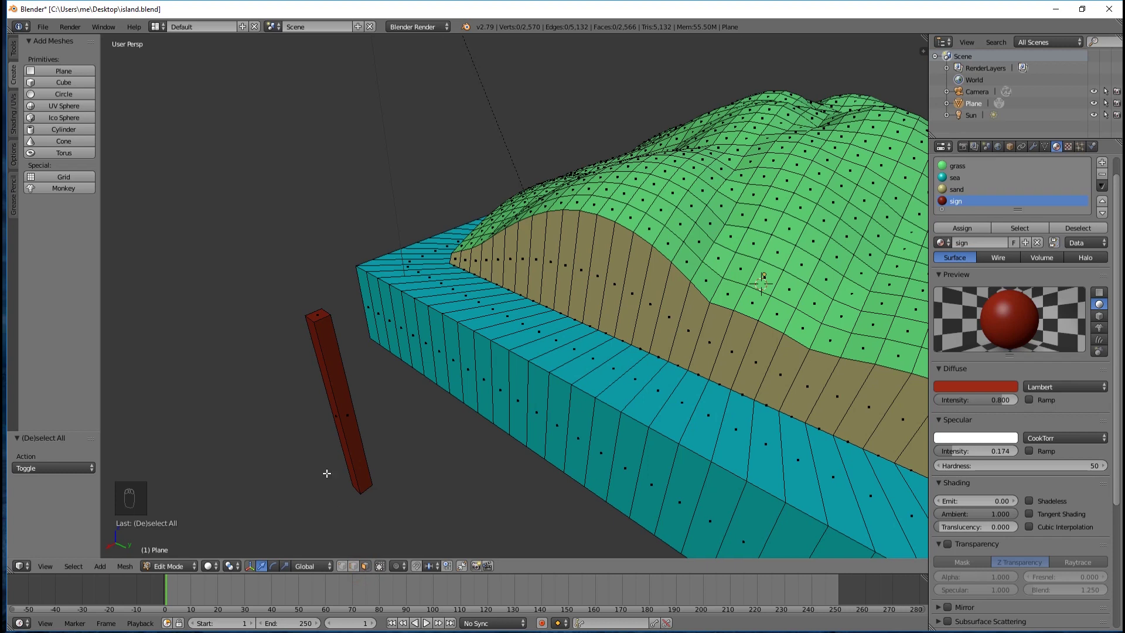
{"action": "right_click", "coordinate": [320, 317]}
{"action": "key", "text": "e"}
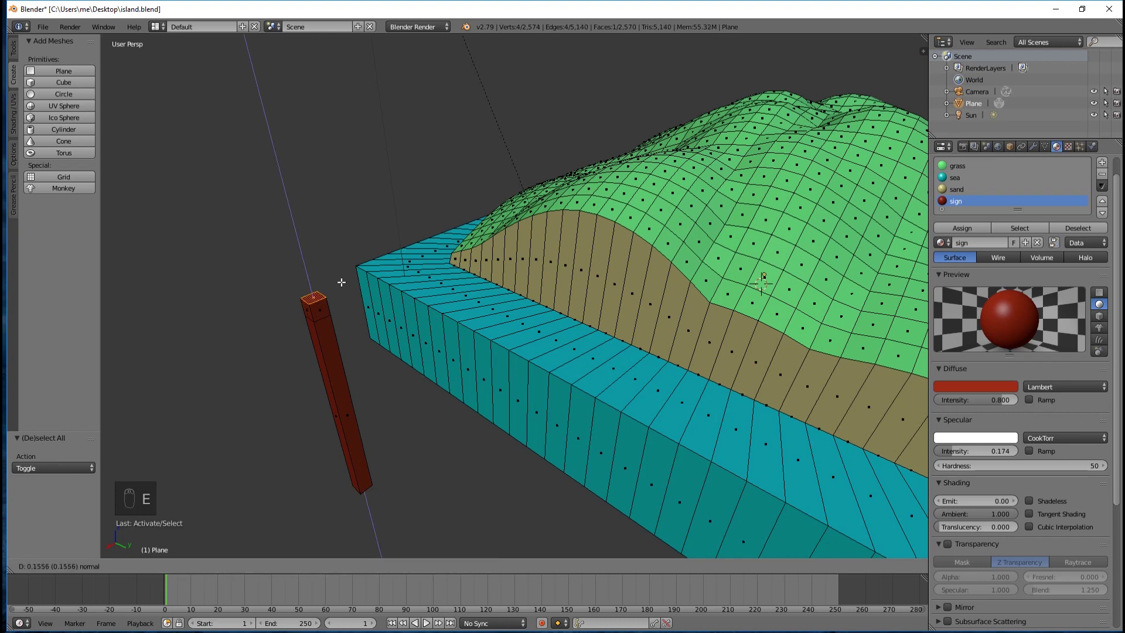
{"action": "left_click", "coordinate": [343, 299]}
{"action": "key", "text": "s"}
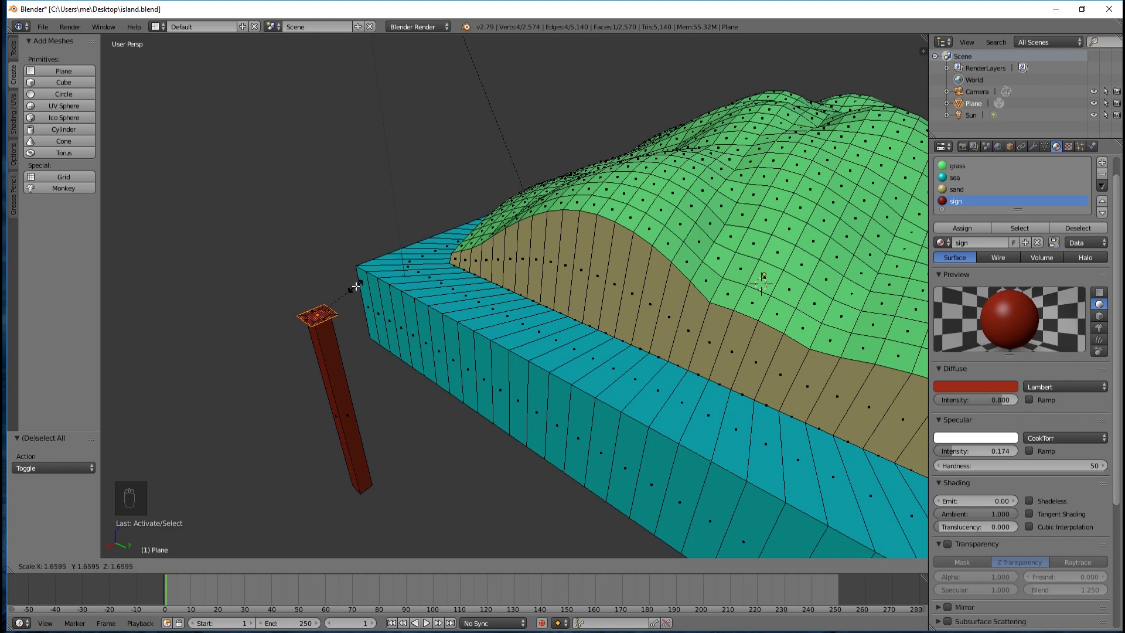
{"action": "key", "text": "x"}
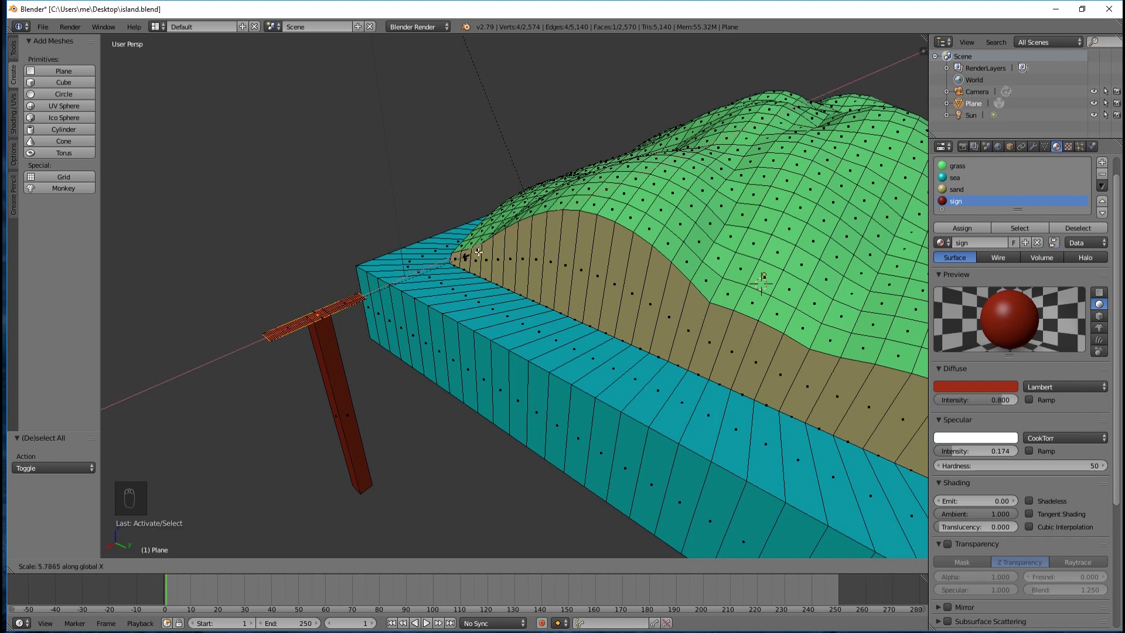
{"action": "left_click", "coordinate": [547, 230]}
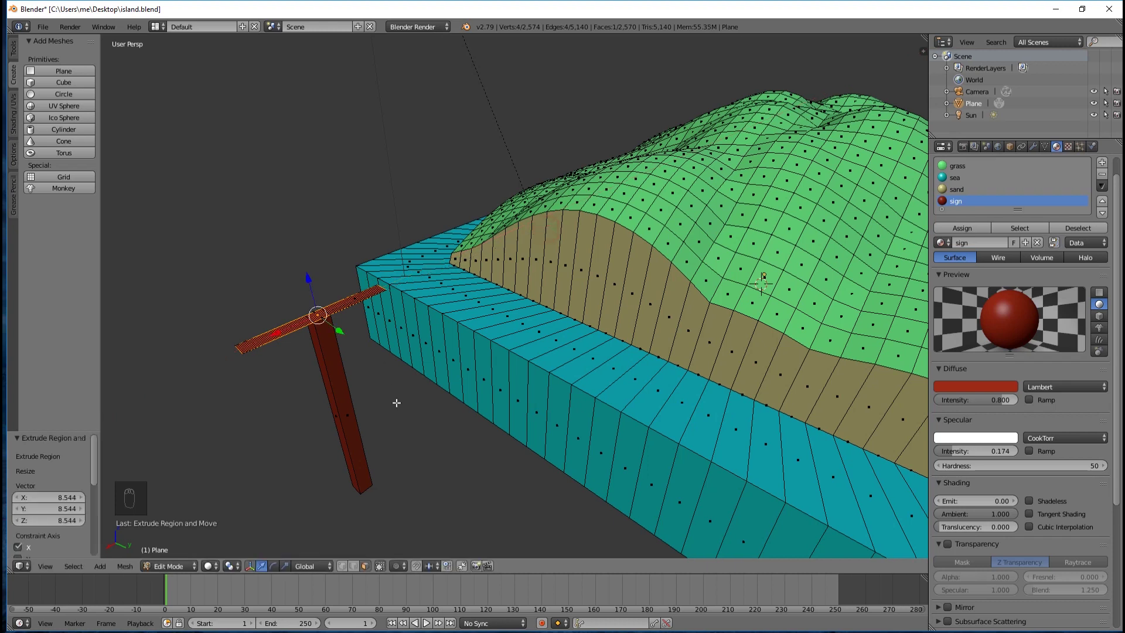
{"action": "key", "text": "ctrl+z"}
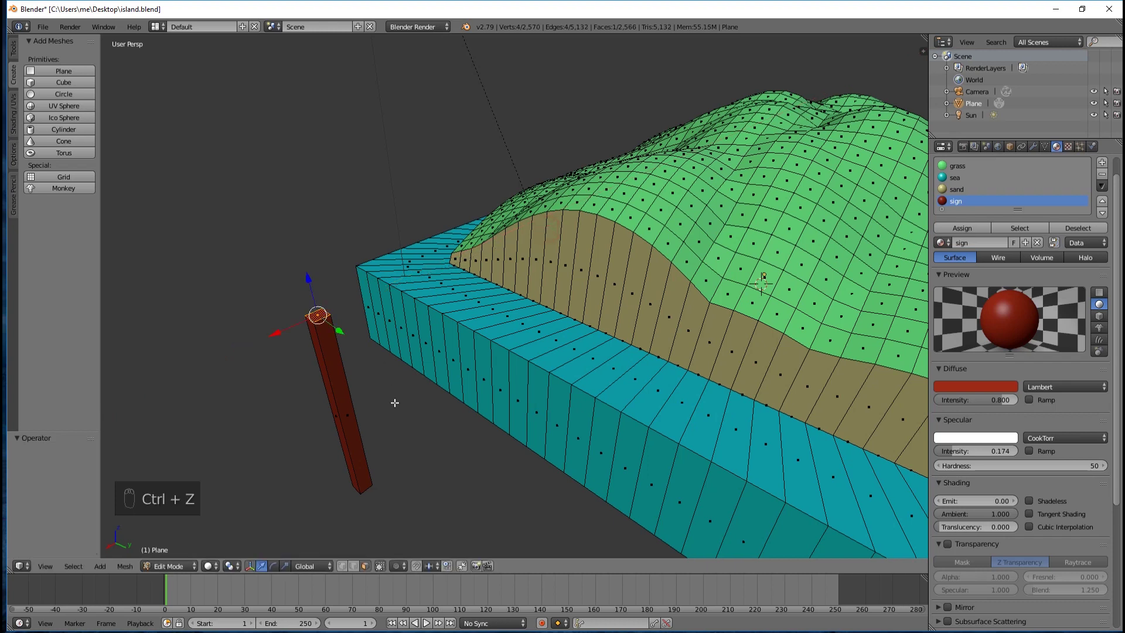
Step: Select the post's top face, extrude it in place and scale the extrusion 8.919 along X
{"action": "key", "text": "a"}
{"action": "key", "text": "a"}
{"action": "key", "text": "a"}
{"action": "key", "text": "a"}
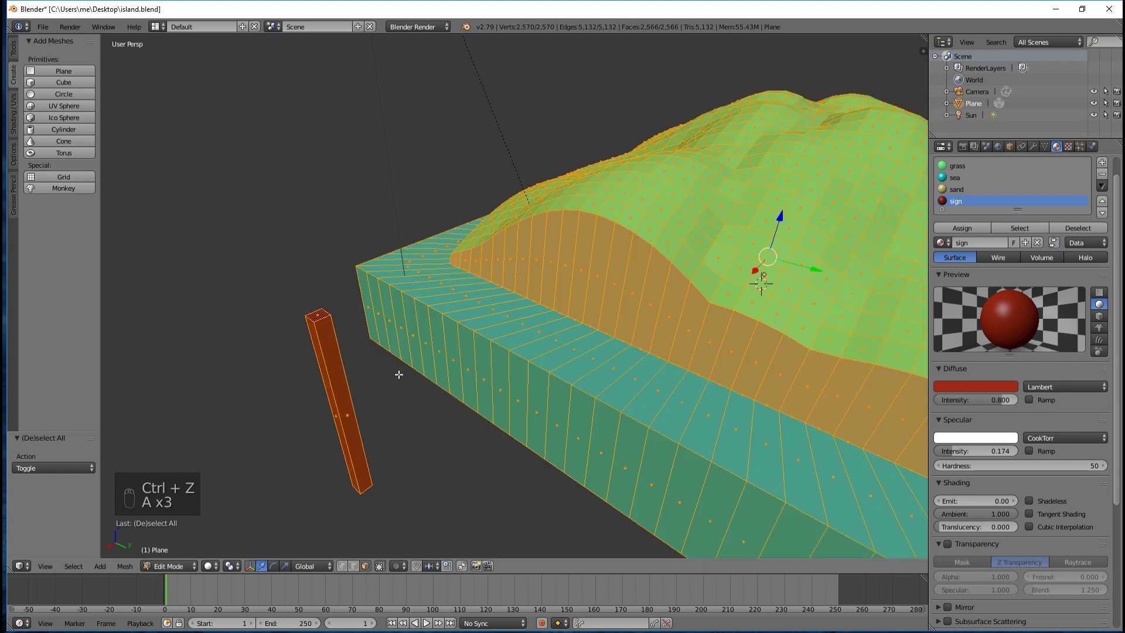
{"action": "right_click", "coordinate": [319, 313]}
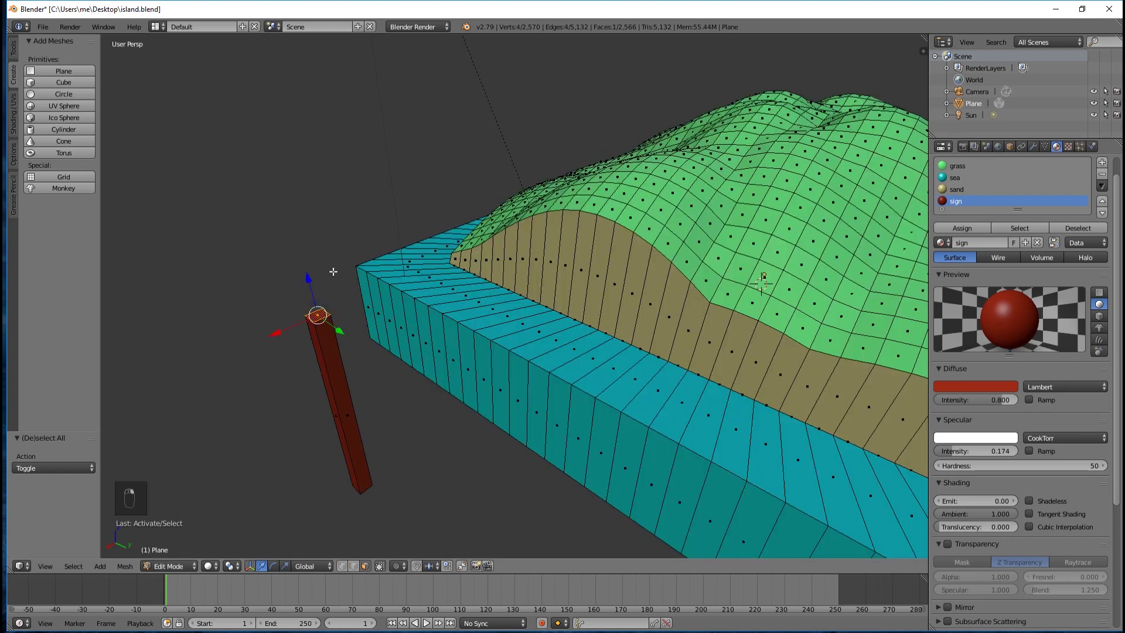
{"action": "key", "text": "e"}
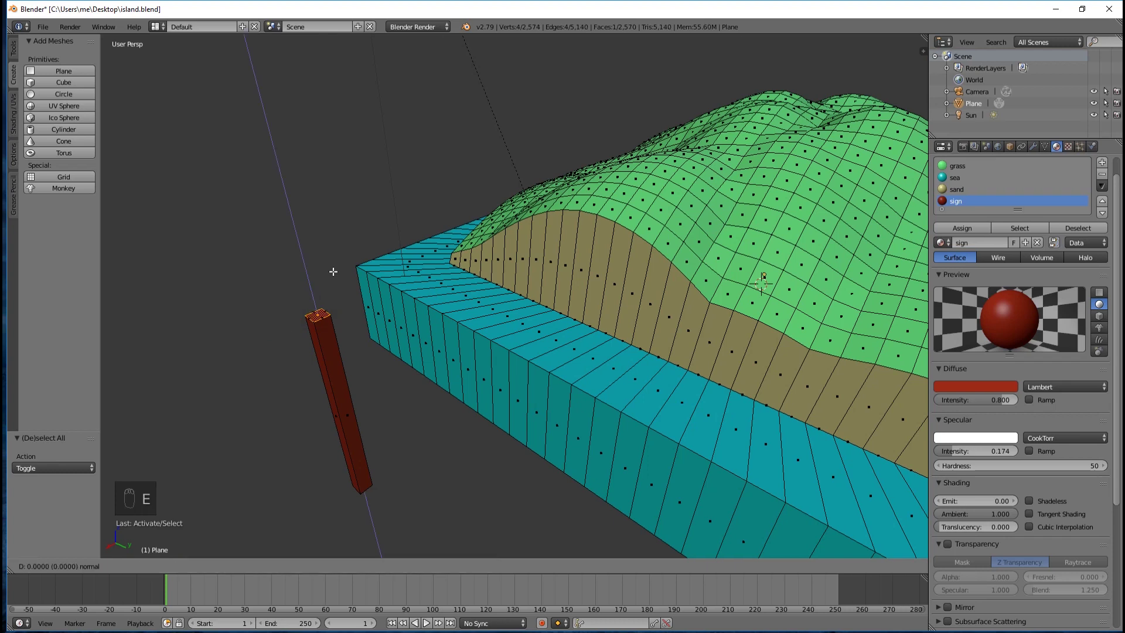
{"action": "key", "text": "s"}
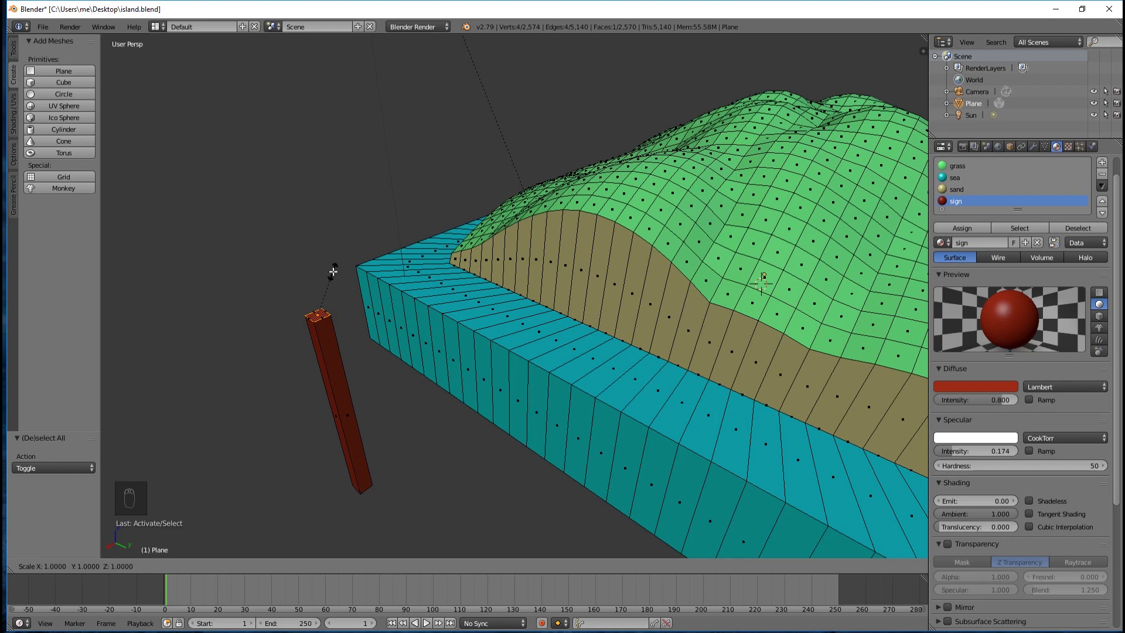
{"action": "key", "text": "x"}
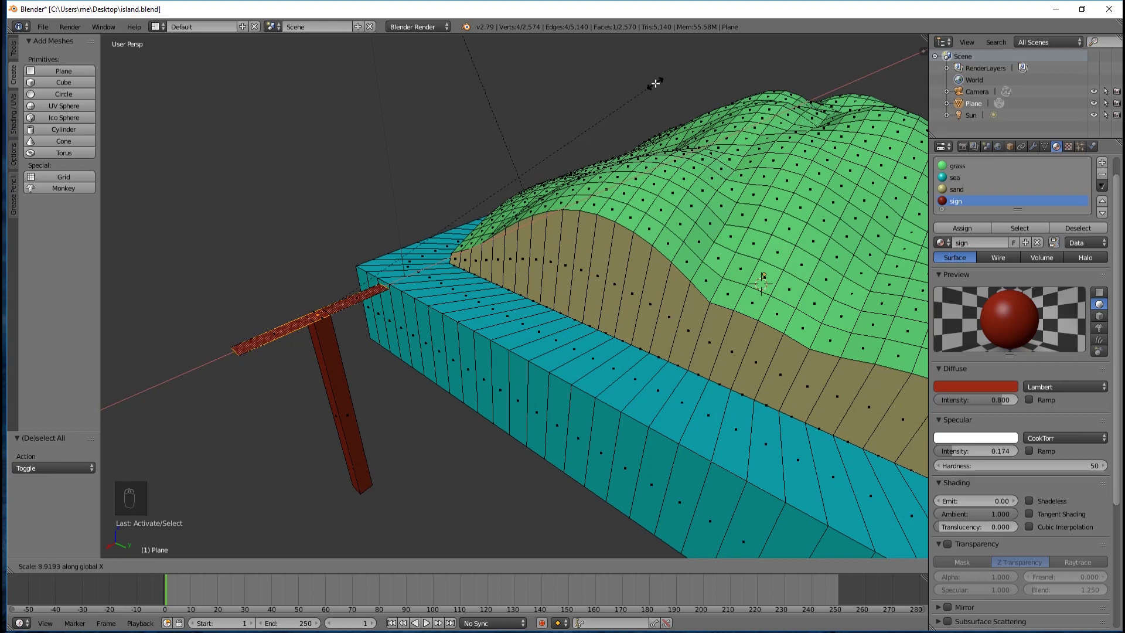
{"action": "left_click", "coordinate": [655, 84]}
{"action": "mouse_move", "coordinate": [486, 482]}
{"action": "middle_mouse_down"}
{"action": "mouse_move", "coordinate": [467, 485]}
{"action": "mouse_move", "coordinate": [480, 485]}
{"action": "middle_mouse_up"}
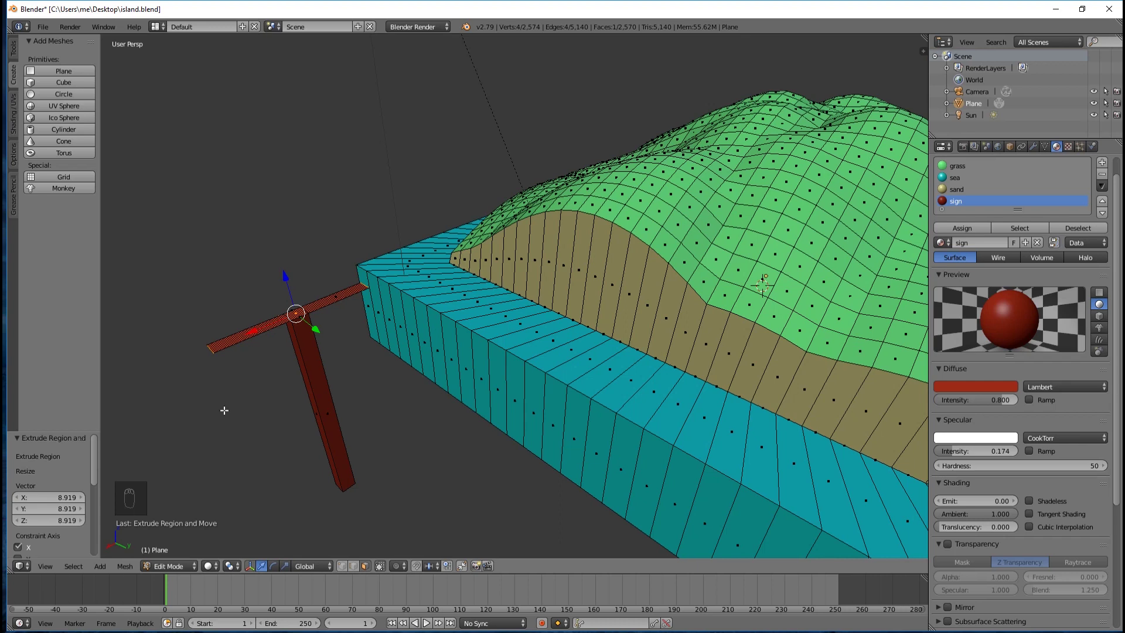
Step: Extrude the widened top face upward 0.728 to form the sign's board
{"action": "key", "text": "e"}
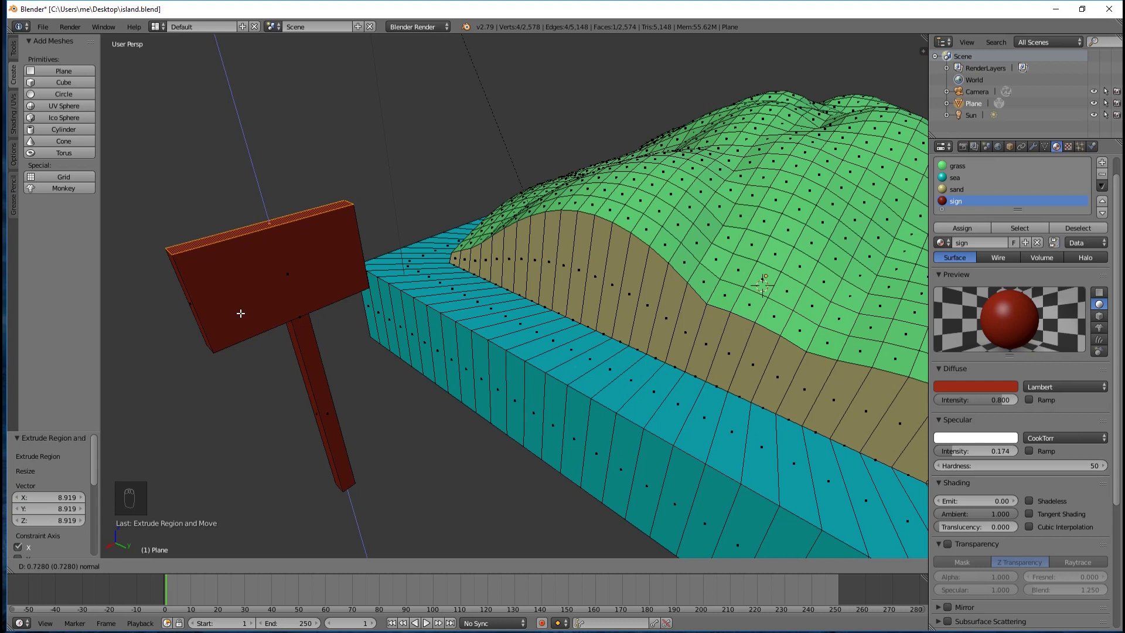
{"action": "left_click", "coordinate": [241, 314]}
{"action": "scroll", "coordinate": [424, 318], "scroll_direction": "up", "scroll_amount": 3}
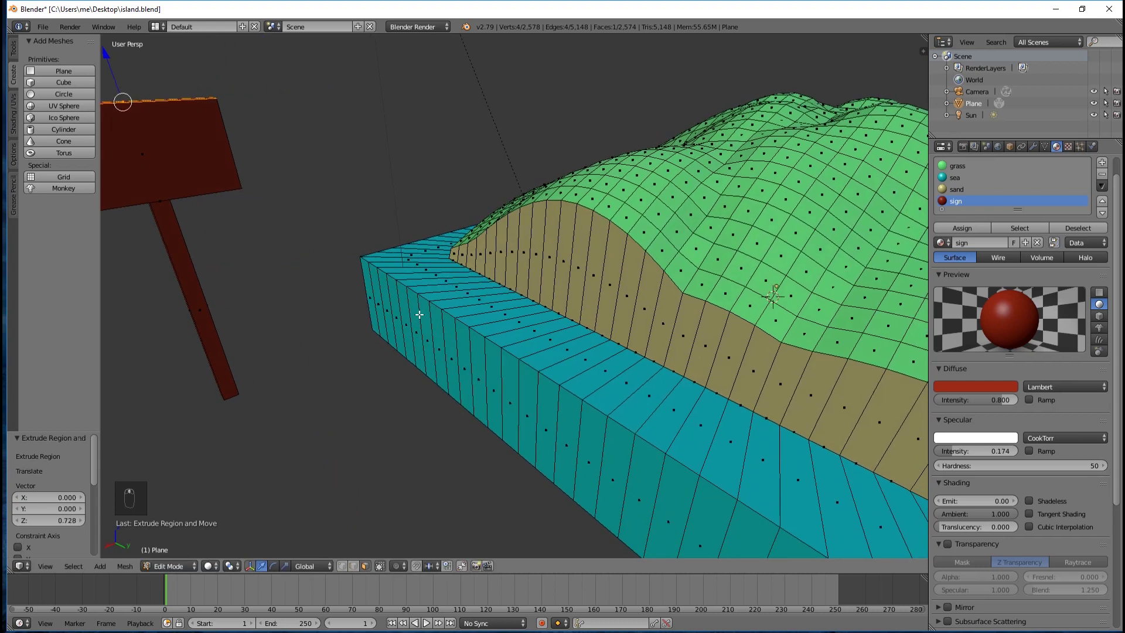
{"action": "middle_click_drag", "start_coordinate": [420, 315], "coordinate": [428, 315]}
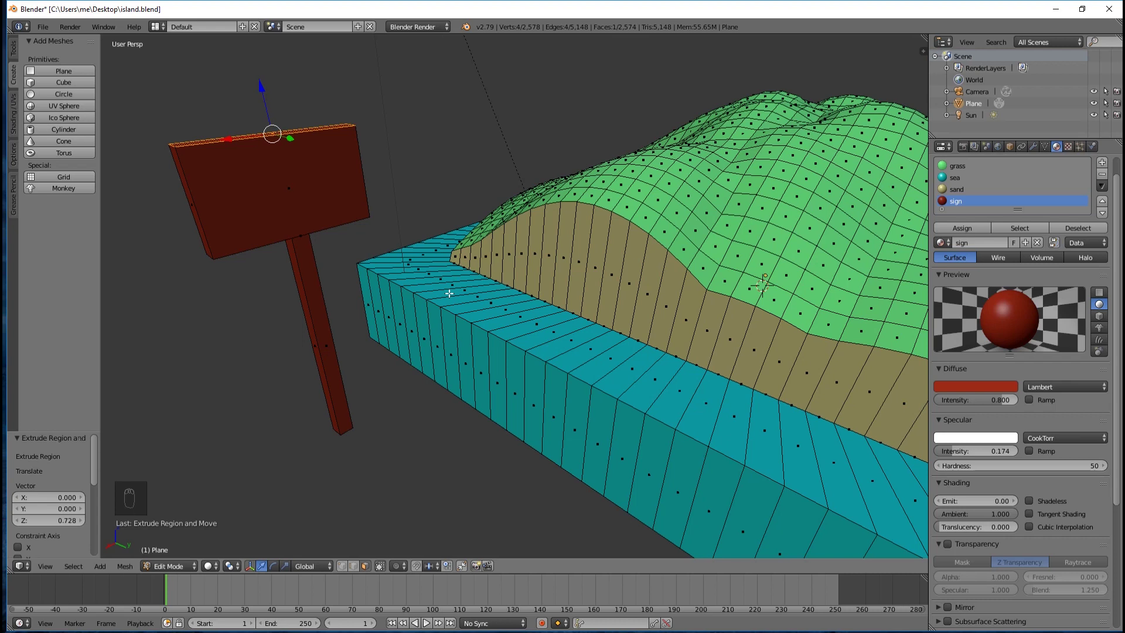
{"action": "middle_click_drag", "start_coordinate": [402, 188], "coordinate": [401, 197]}
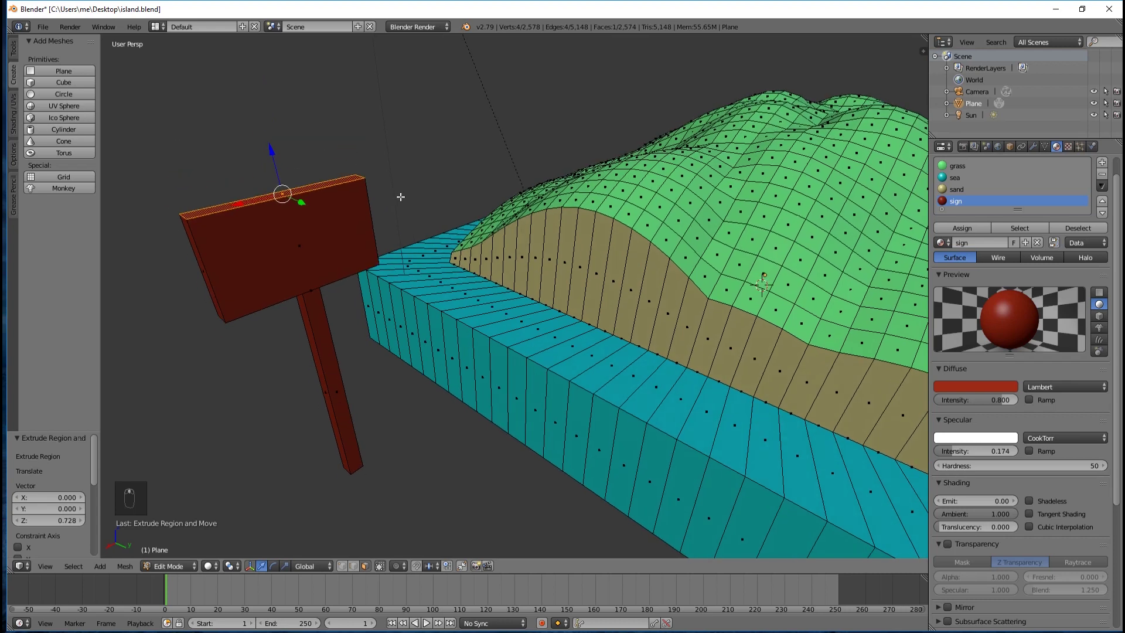
{"action": "scroll", "coordinate": [404, 194], "scroll_direction": "down", "scroll_amount": 3}
{"action": "scroll", "coordinate": [415, 195], "scroll_direction": "up", "scroll_amount": 3}
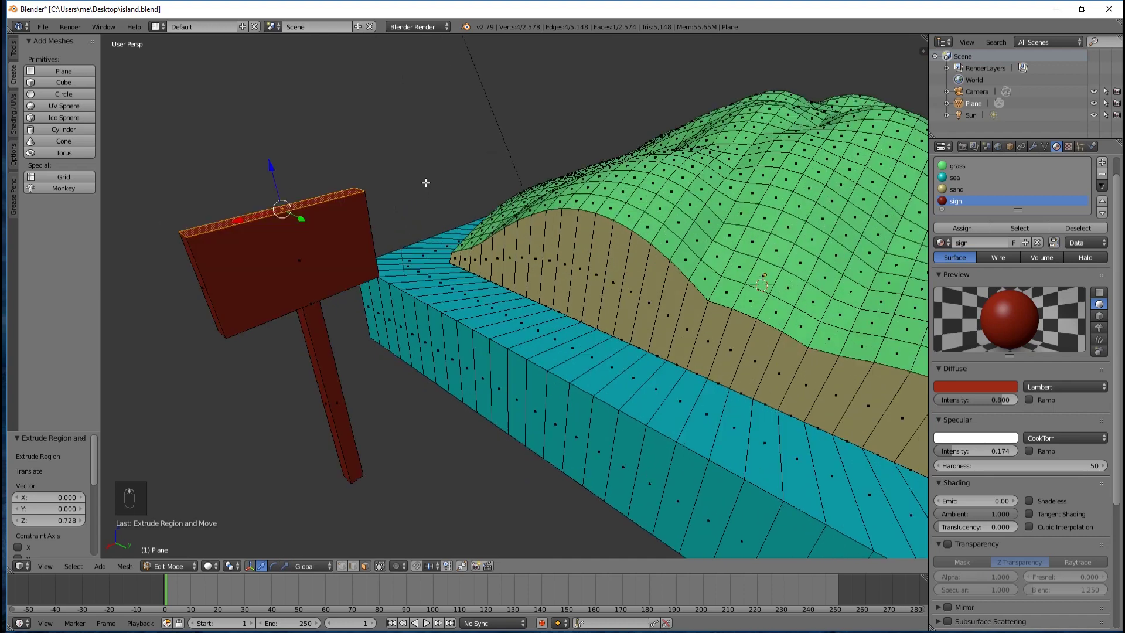
Step: Try to move the board's selected top face along the X axis, and undo the move
{"action": "scroll", "coordinate": [430, 176], "scroll_direction": "down", "scroll_amount": 5}
{"action": "middle_click_drag", "start_coordinate": [417, 193], "coordinate": [353, 201]}
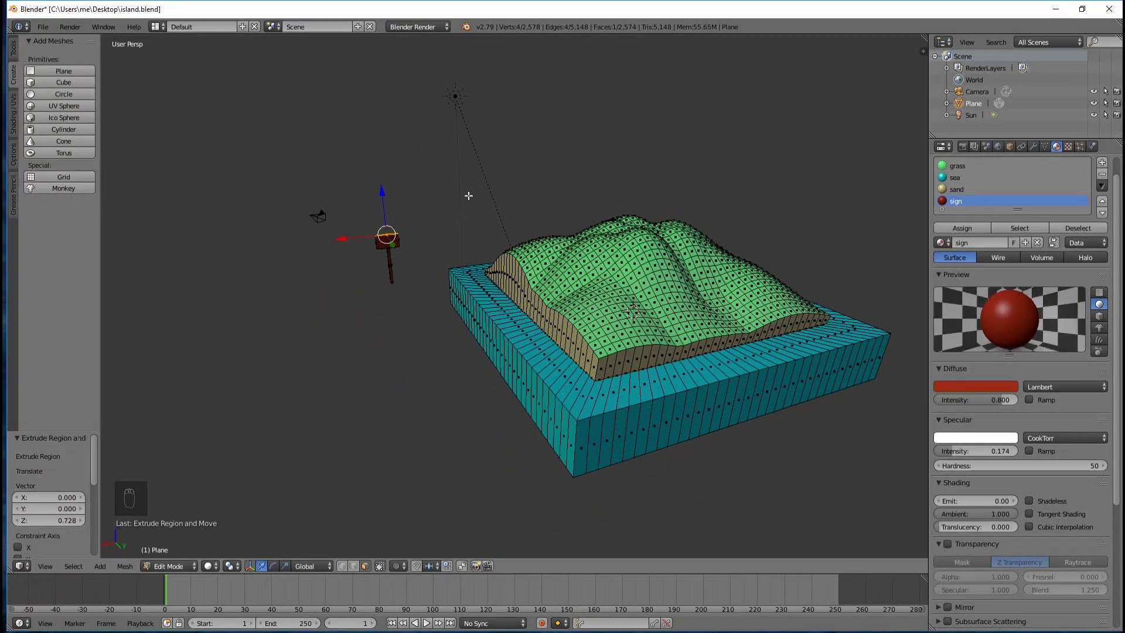
{"action": "left_click_drag", "start_coordinate": [341, 239], "coordinate": [368, 238]}
{"action": "key", "text": "ctrl+z"}
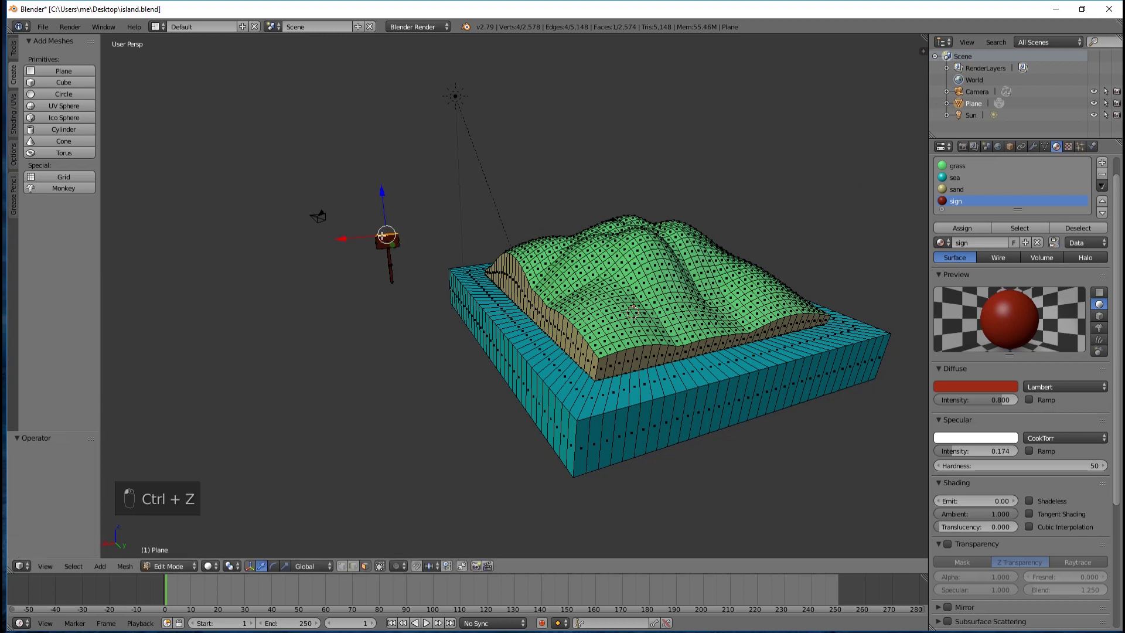
Step: Try box-selecting the whole sign and moving it -1.495 along Y and also along X, undoing each move
{"action": "middle_click_drag", "start_coordinate": [432, 207], "coordinate": [436, 226]}
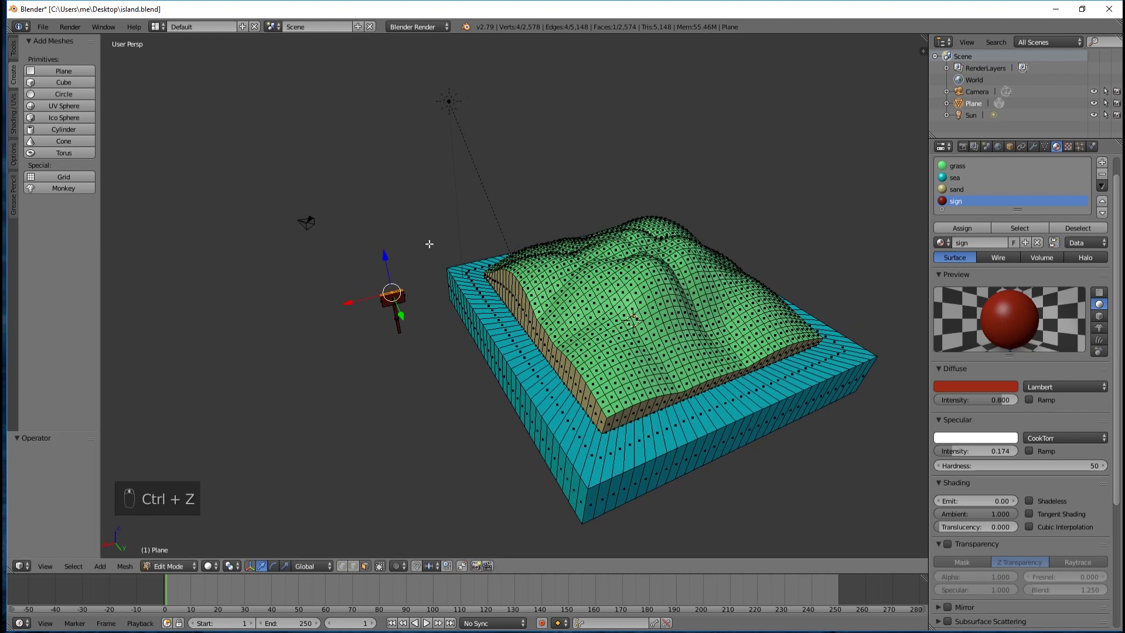
{"action": "scroll", "coordinate": [429, 245], "scroll_direction": "up", "scroll_amount": 3}
{"action": "key", "text": "a"}
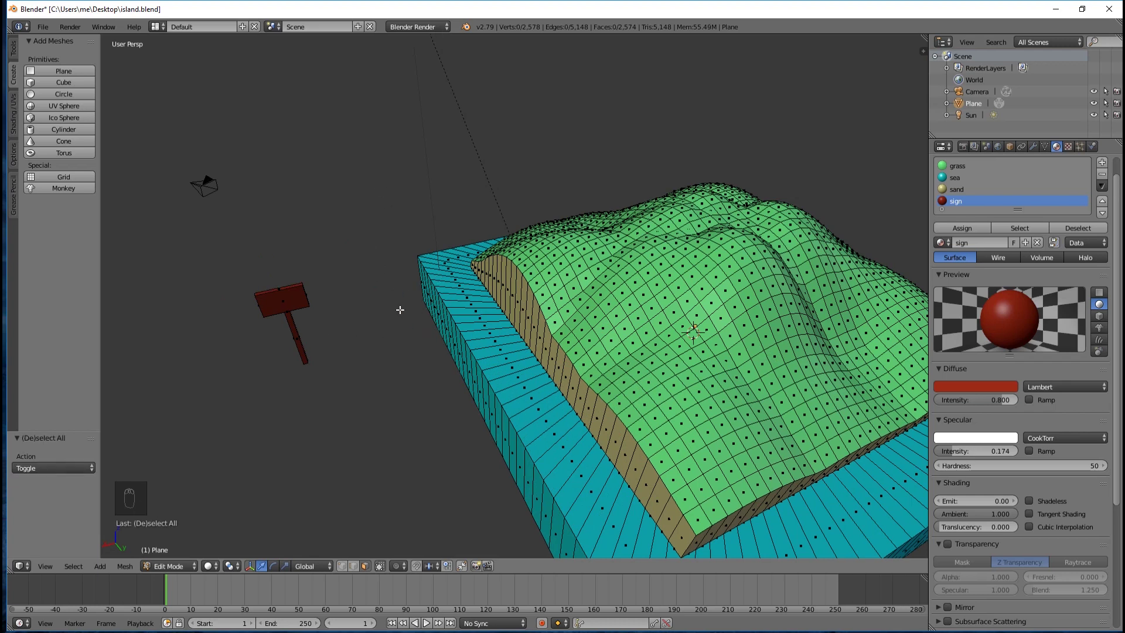
{"action": "key", "text": "b"}
{"action": "left_click_drag", "start_coordinate": [221, 257], "coordinate": [331, 389]}
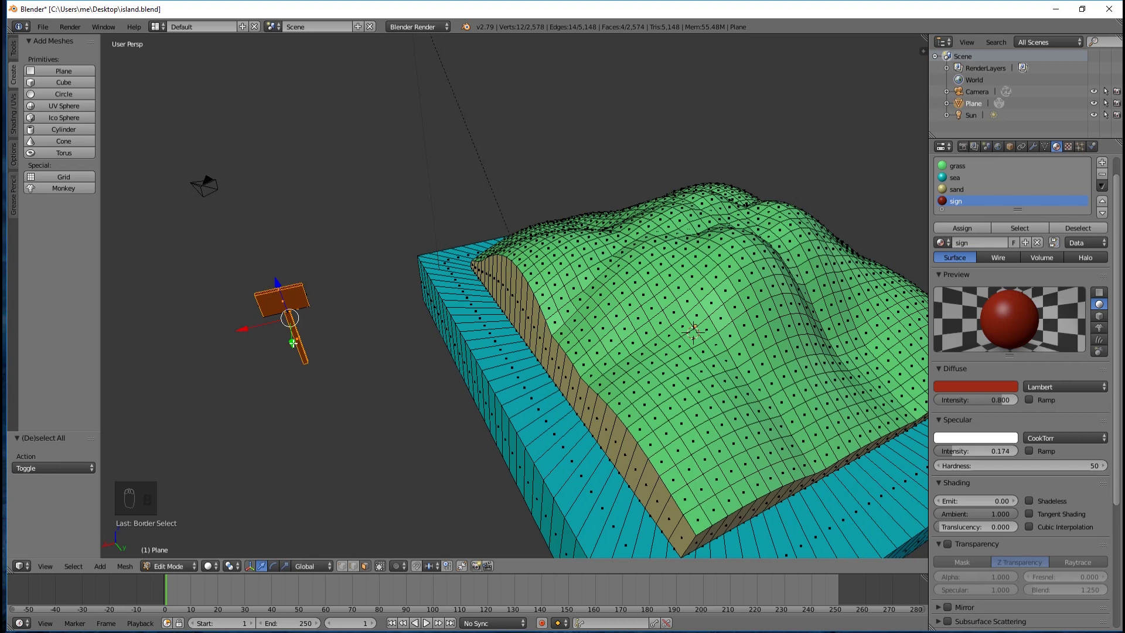
{"action": "key", "text": "g"}
{"action": "key", "text": "y"}
{"action": "left_click", "coordinate": [291, 317]}
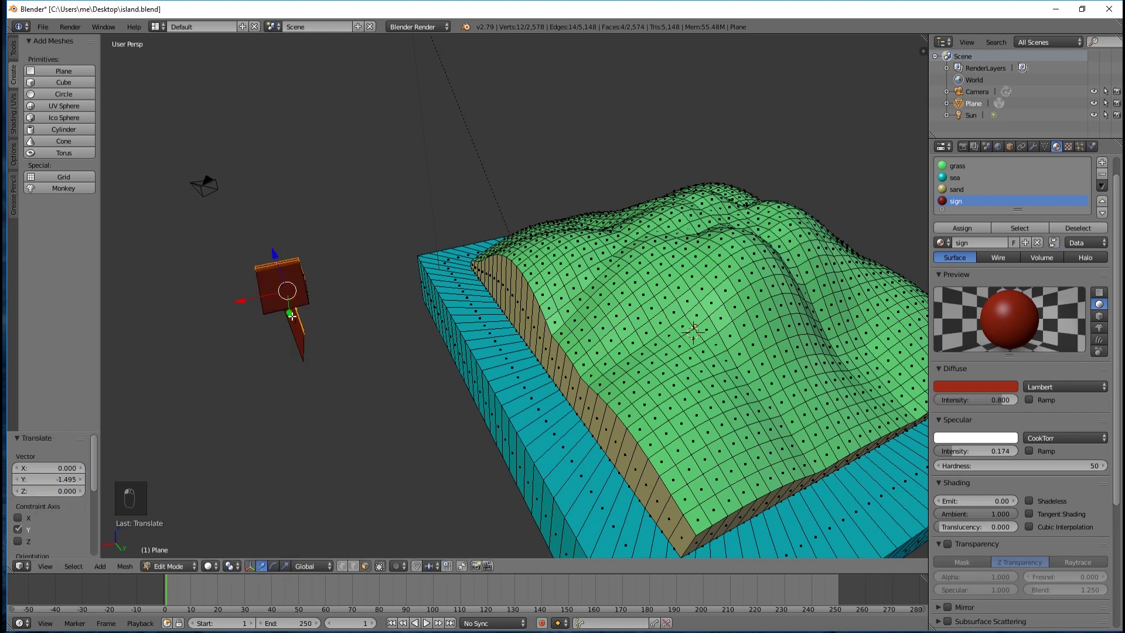
{"action": "key", "text": "ctrl+z"}
{"action": "left_click_drag", "start_coordinate": [243, 330], "coordinate": [335, 298]}
{"action": "key", "text": "ctrl+z"}
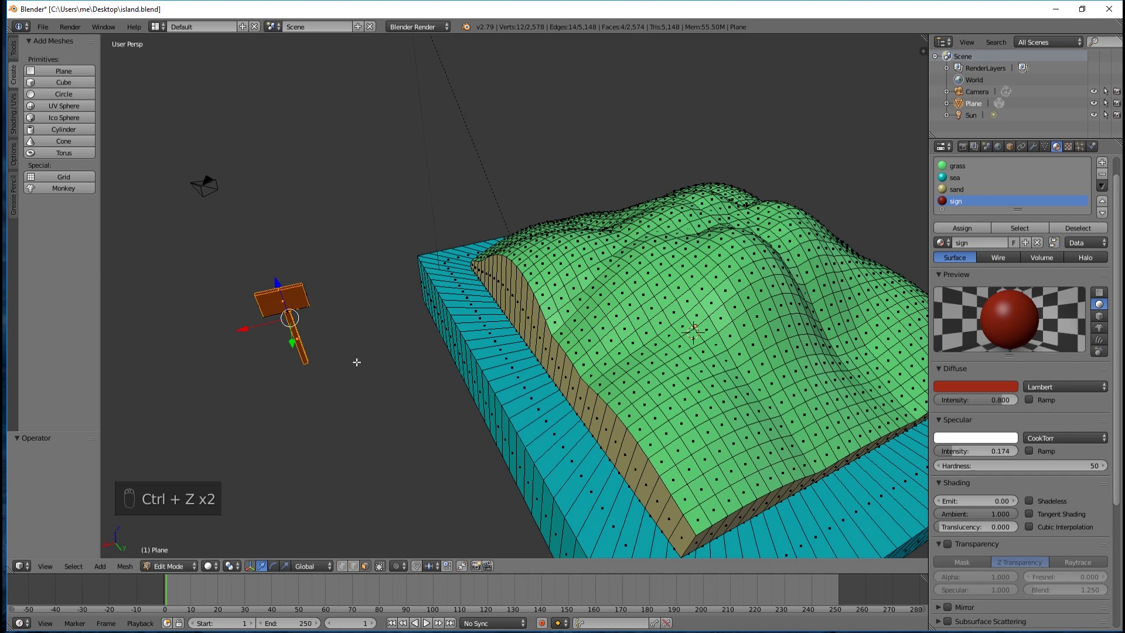
Step: Clear the selection, box-select the sign again, try to shift it along X and undo the shift
{"action": "key", "text": "a"}
{"action": "key", "text": "a"}
{"action": "key", "text": "a"}
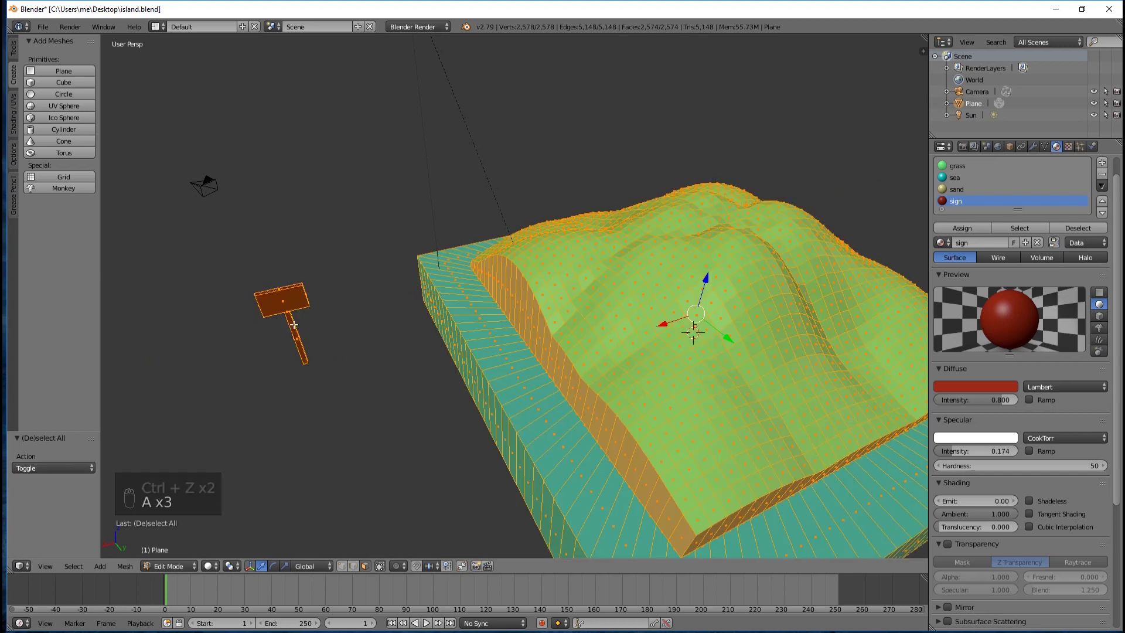
{"action": "key", "text": "a"}
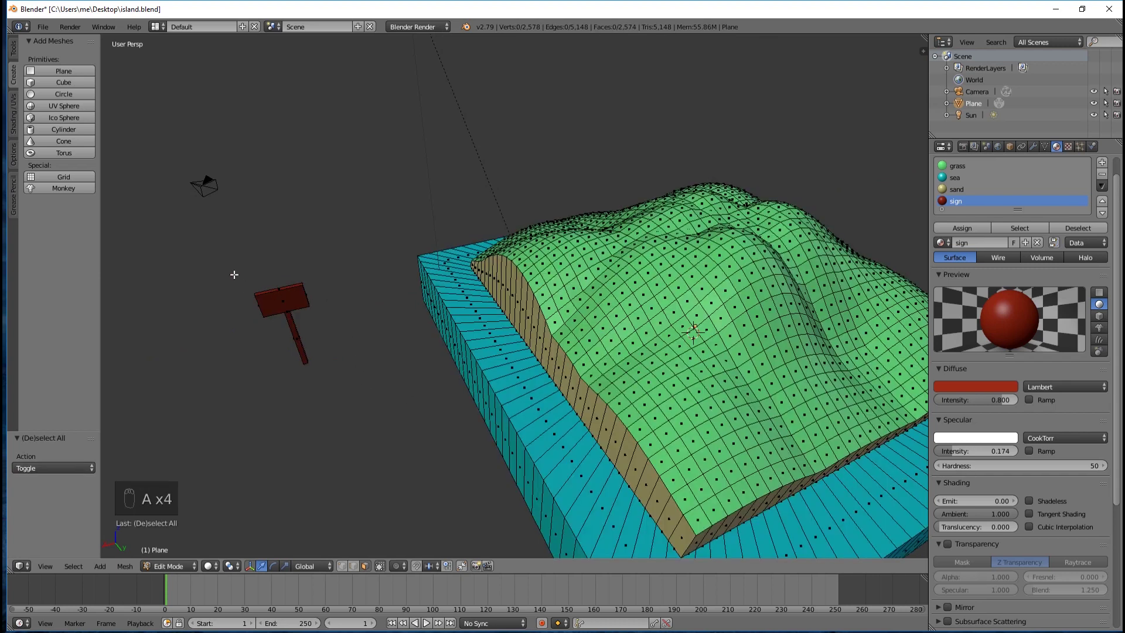
{"action": "key", "text": "b"}
{"action": "left_click_drag", "start_coordinate": [222, 264], "coordinate": [351, 420]}
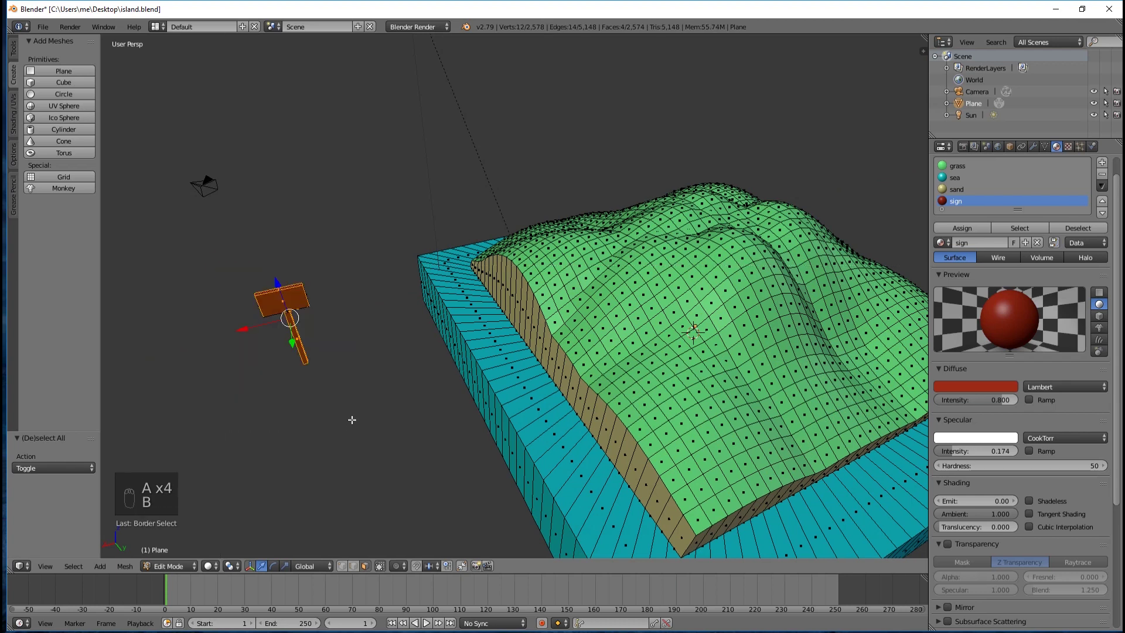
{"action": "middle_click_drag", "start_coordinate": [385, 322], "coordinate": [352, 357]}
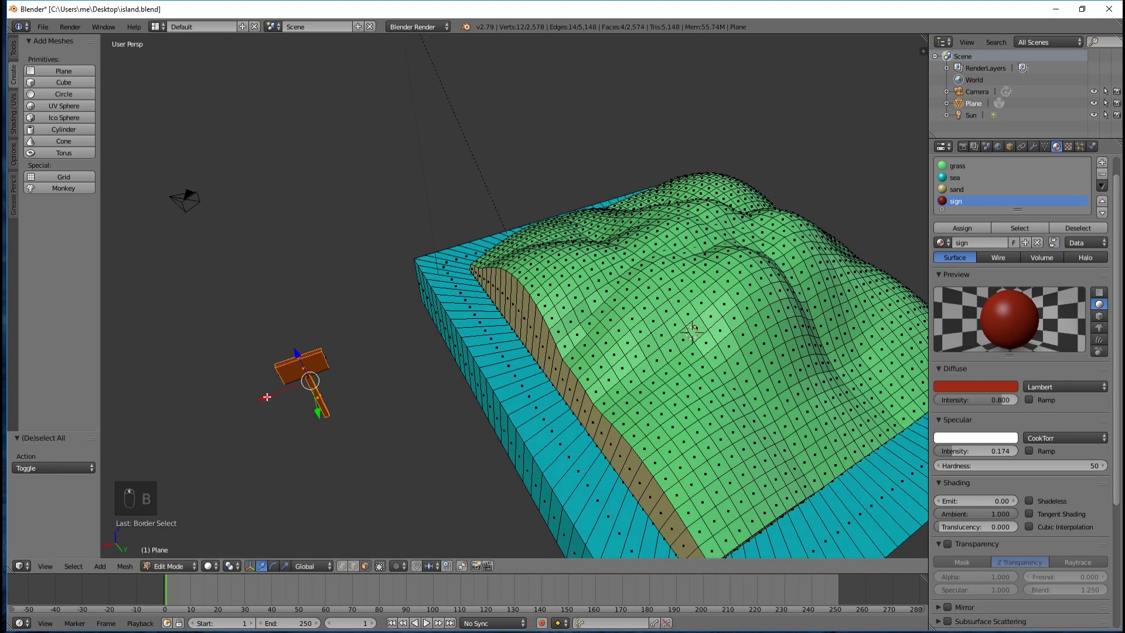
{"action": "left_click_drag", "start_coordinate": [269, 396], "coordinate": [304, 387]}
{"action": "key", "text": "ctrl+z"}
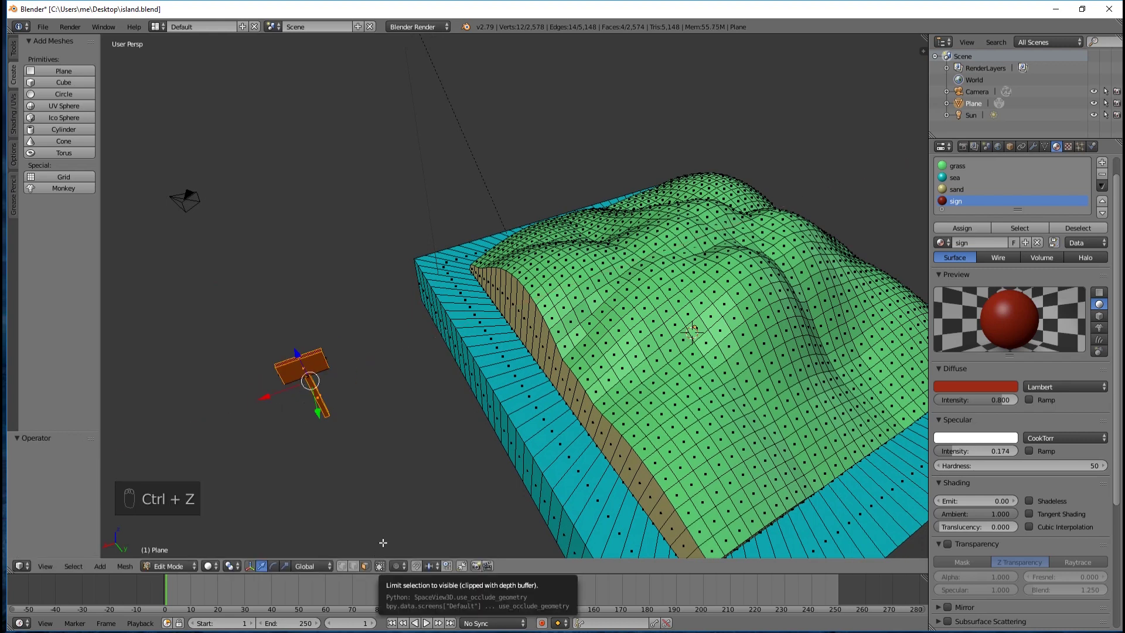
Step: Turn off limiting selection to visible geometry and box-select the entire sign, including its hidden faces
{"action": "middle_click_drag", "start_coordinate": [389, 434], "coordinate": [463, 452]}
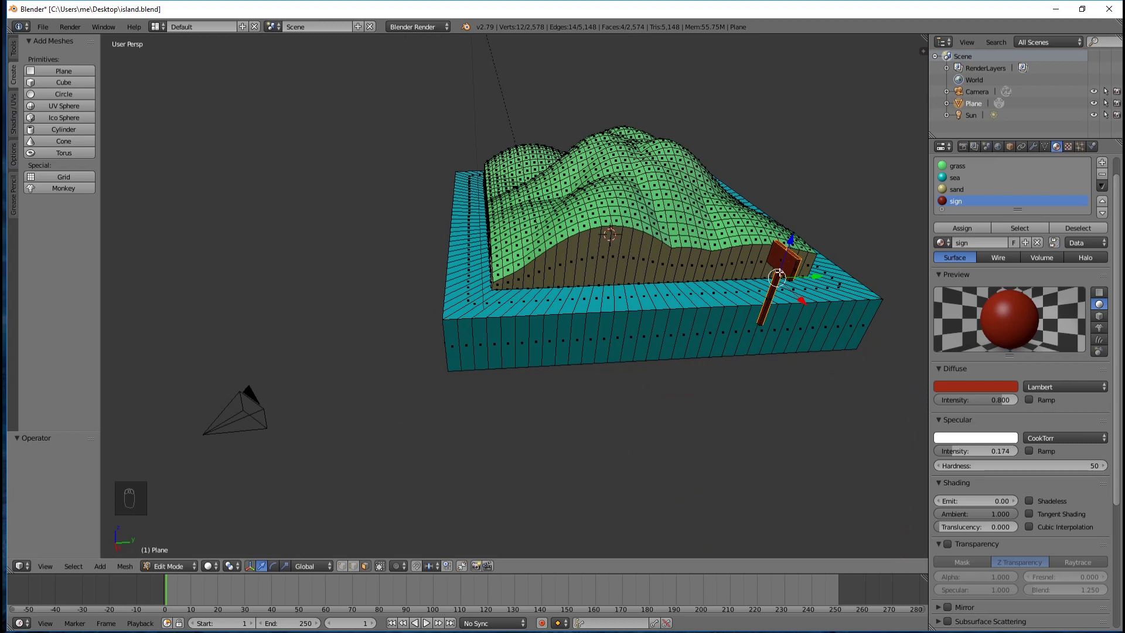
{"action": "middle_click_drag", "start_coordinate": [788, 359], "coordinate": [692, 371]}
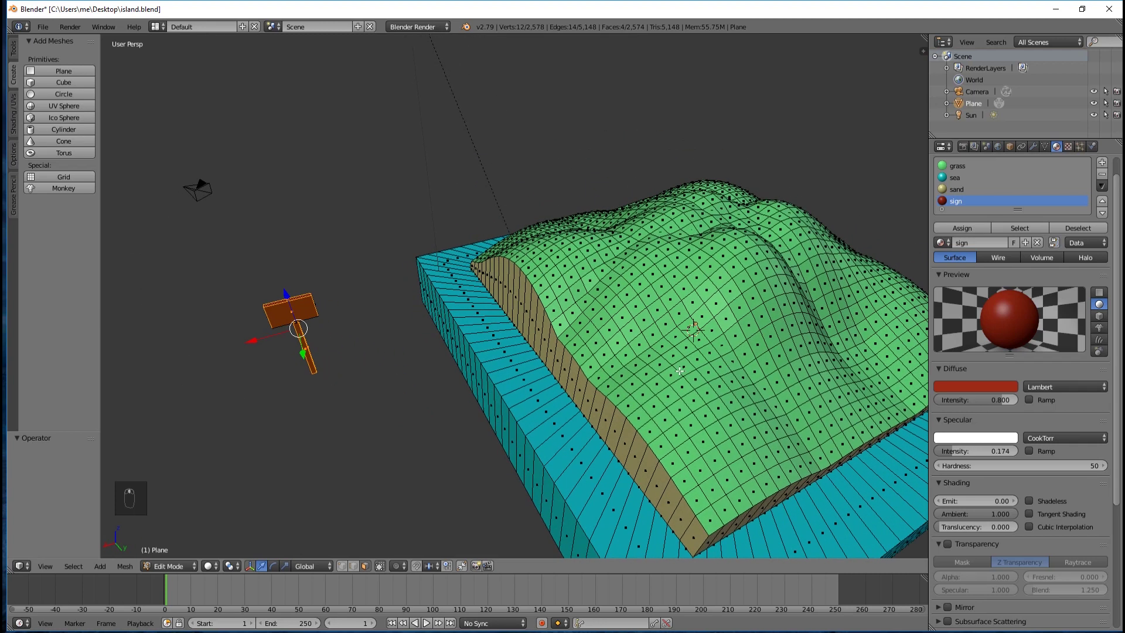
{"action": "key", "text": "a"}
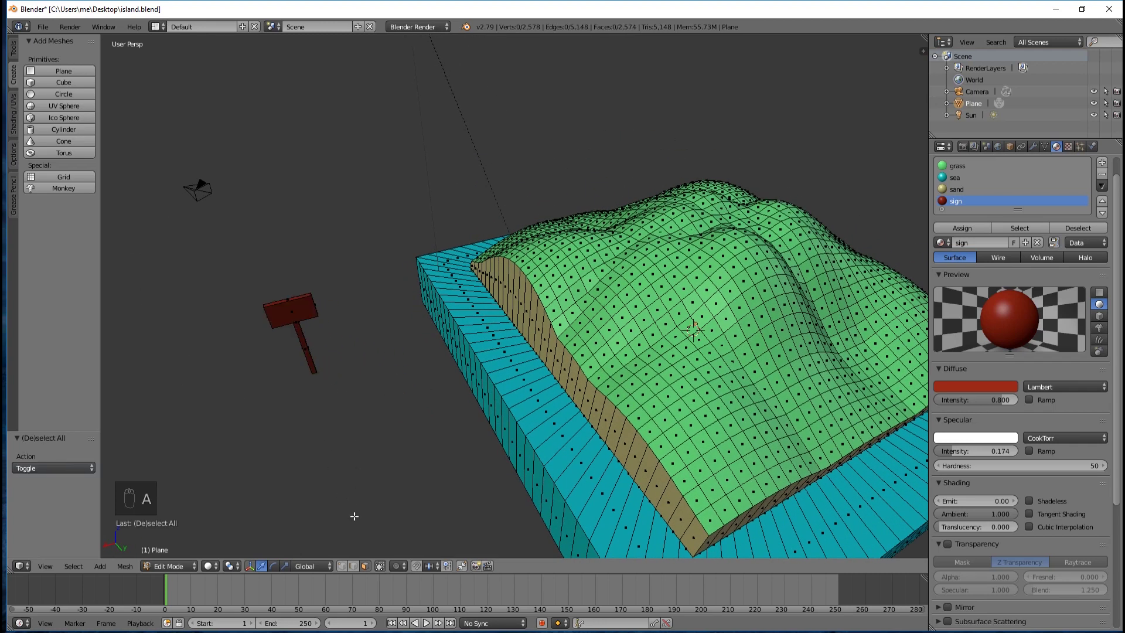
{"action": "left_click", "coordinate": [380, 566]}
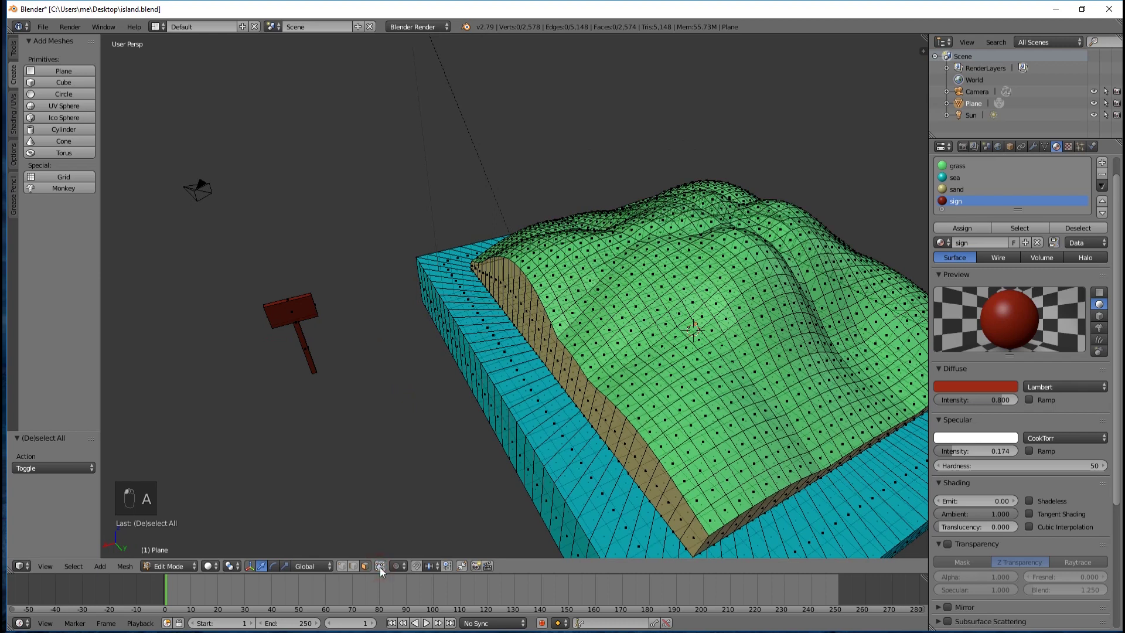
{"action": "key", "text": "b"}
{"action": "left_click_drag", "start_coordinate": [240, 271], "coordinate": [357, 415]}
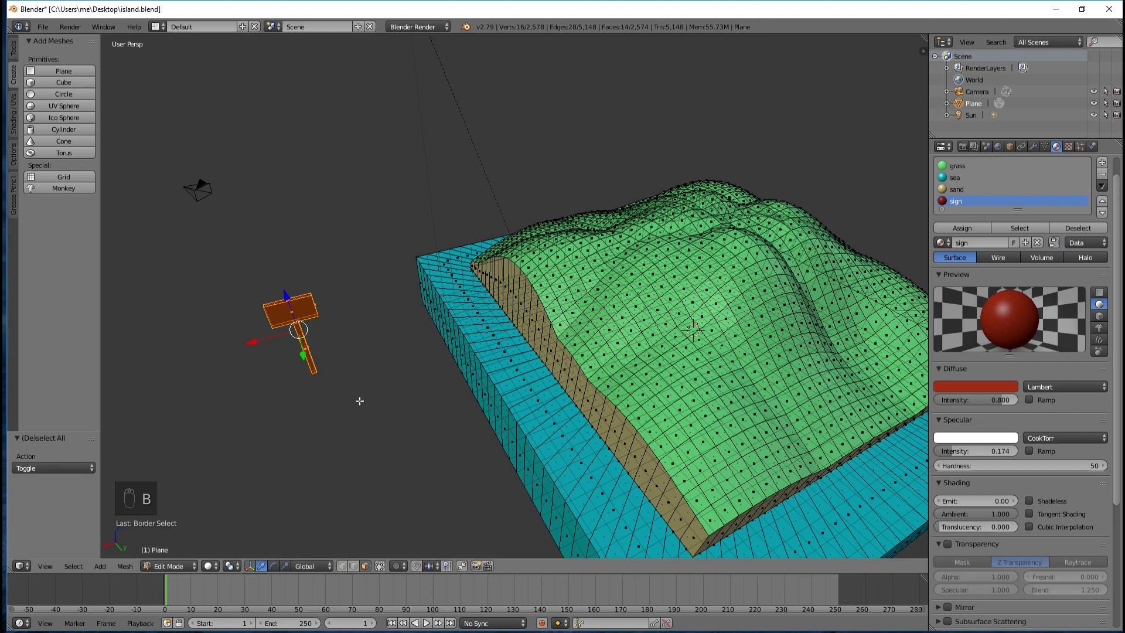
Step: Move the sign about -0.67 along X, and turn limiting selection to visible geometry back on
{"action": "left_click_drag", "start_coordinate": [251, 342], "coordinate": [287, 359]}
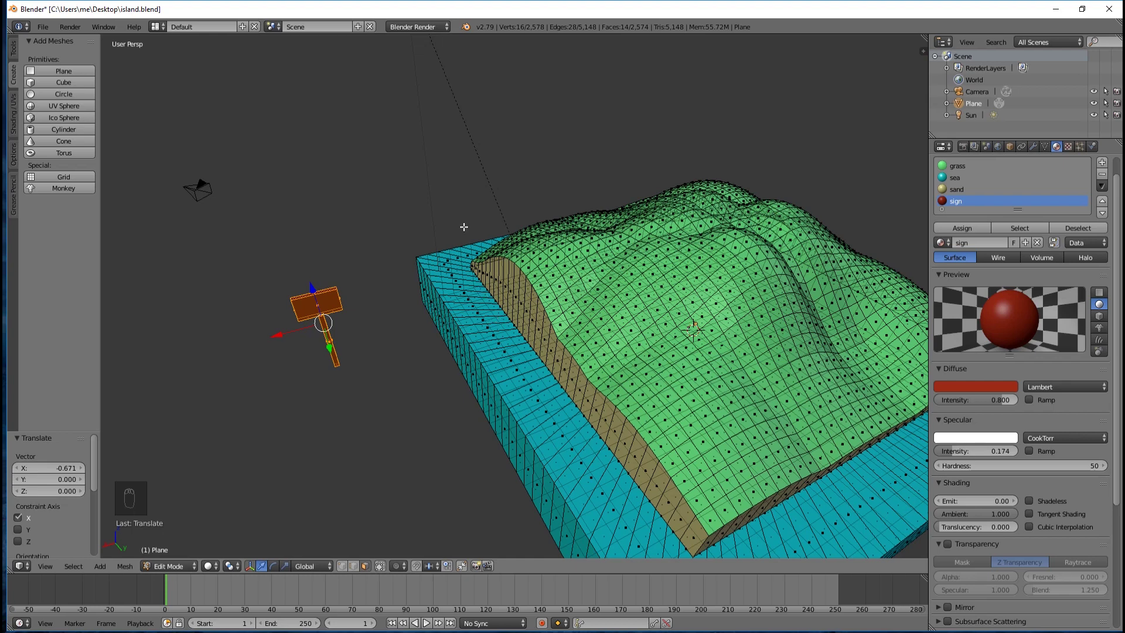
{"action": "mouse_move", "coordinate": [754, 307]}
{"action": "middle_mouse_down"}
{"action": "mouse_move", "coordinate": [718, 380]}
{"action": "mouse_move", "coordinate": [750, 303]}
{"action": "middle_mouse_up"}
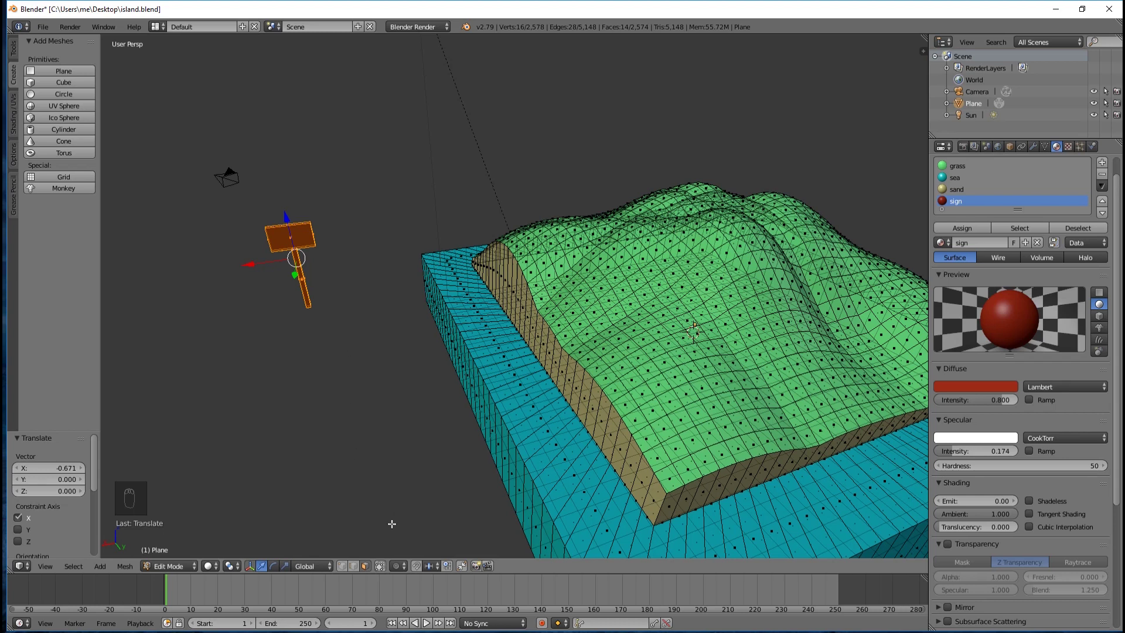
{"action": "left_click", "coordinate": [379, 566]}
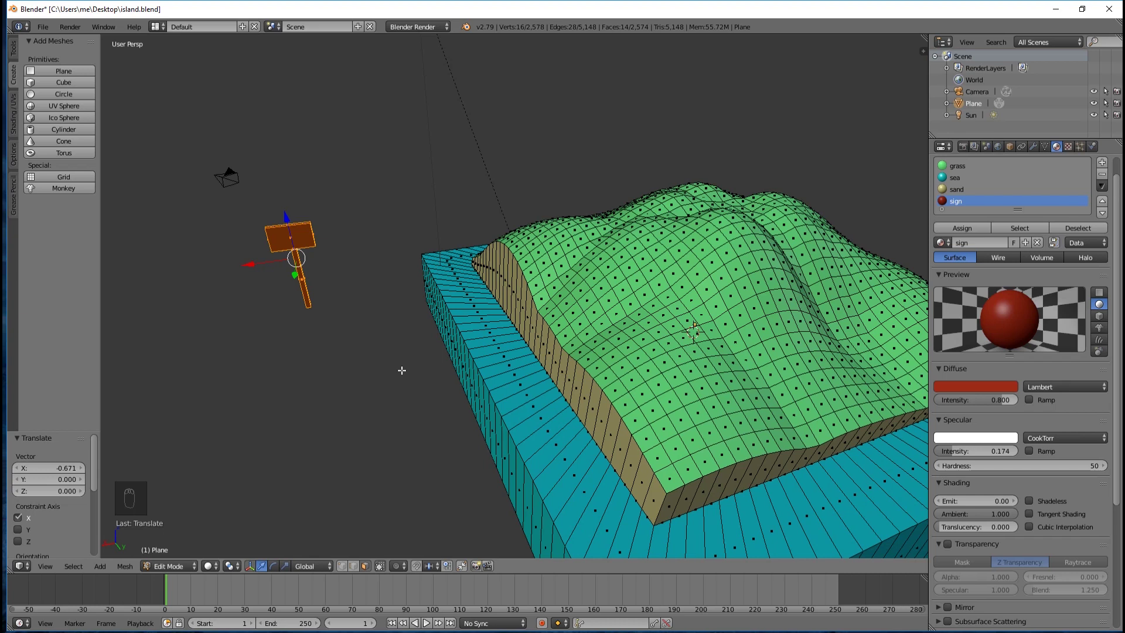
Step: View the island and sign from the top and switch the view to orthographic projection
{"action": "key", "text": "KP_7"}
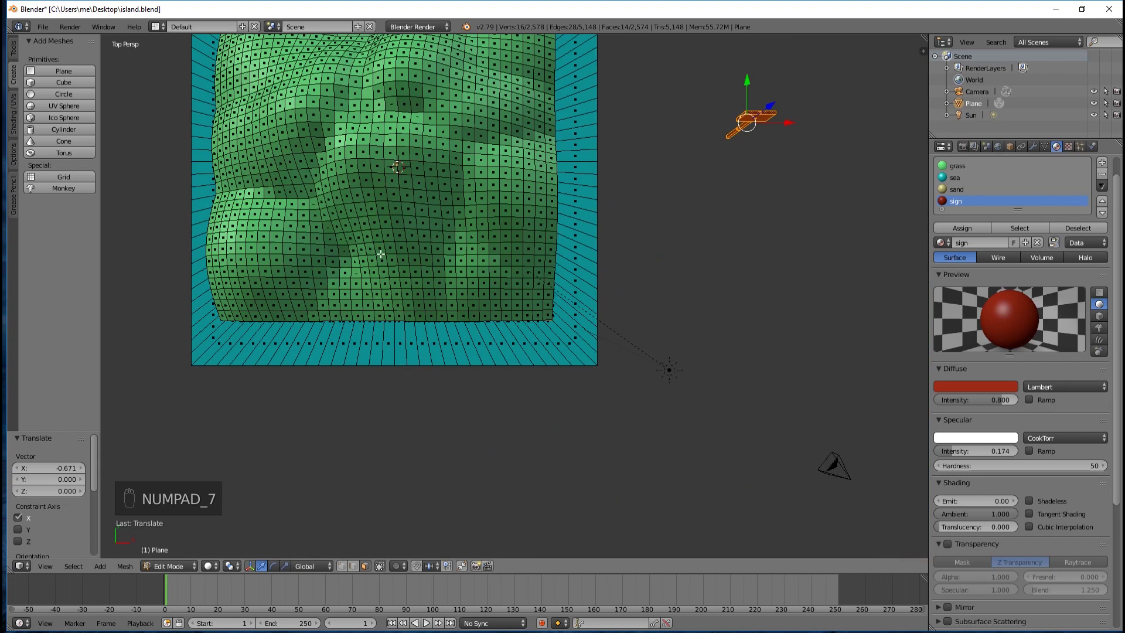
{"action": "scroll", "coordinate": [381, 253], "scroll_direction": "down", "scroll_amount": 3}
{"action": "scroll", "coordinate": [381, 253], "scroll_direction": "up", "scroll_amount": 1}
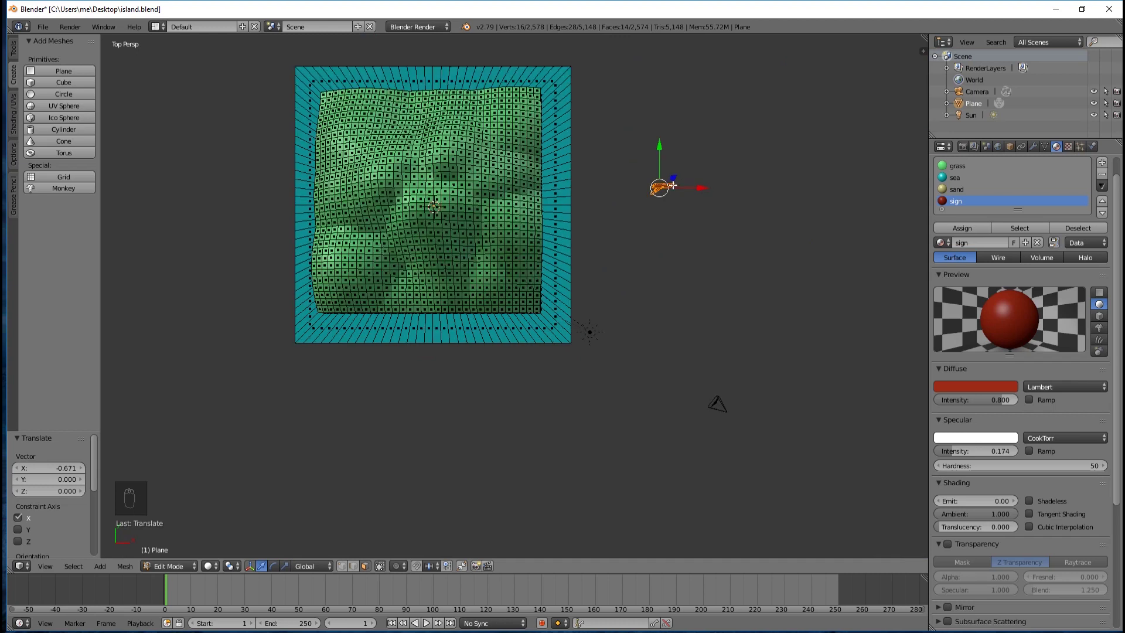
{"action": "scroll", "coordinate": [672, 184], "scroll_direction": "up", "scroll_amount": 3, "text": "shift"}
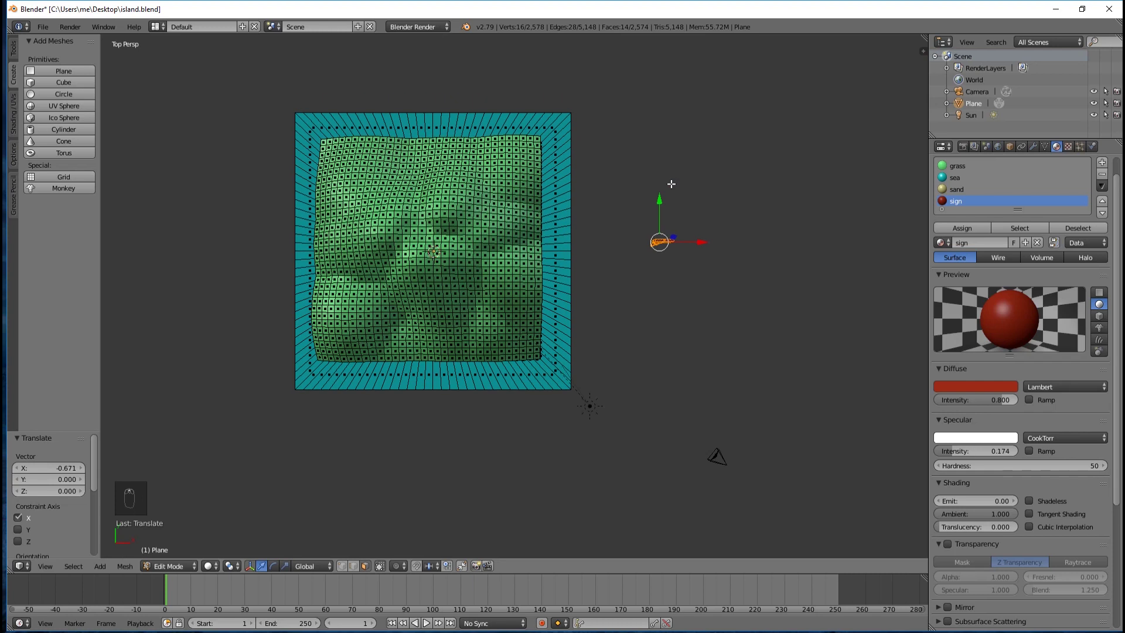
{"action": "scroll", "coordinate": [662, 247], "scroll_direction": "up", "scroll_amount": 1}
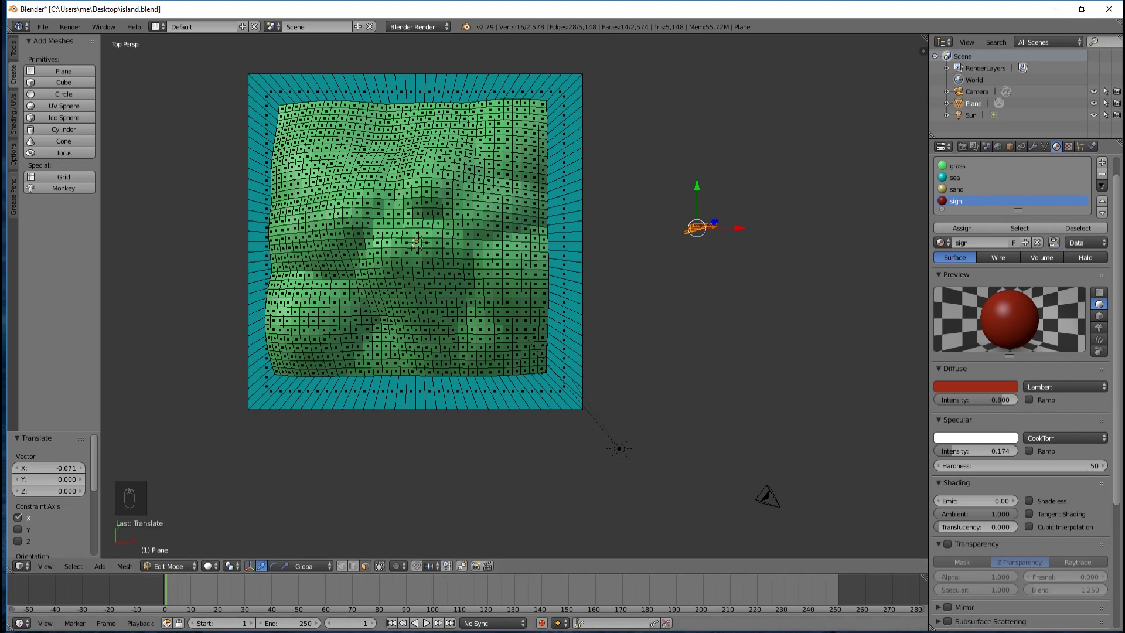
{"action": "left_click", "coordinate": [45, 566]}
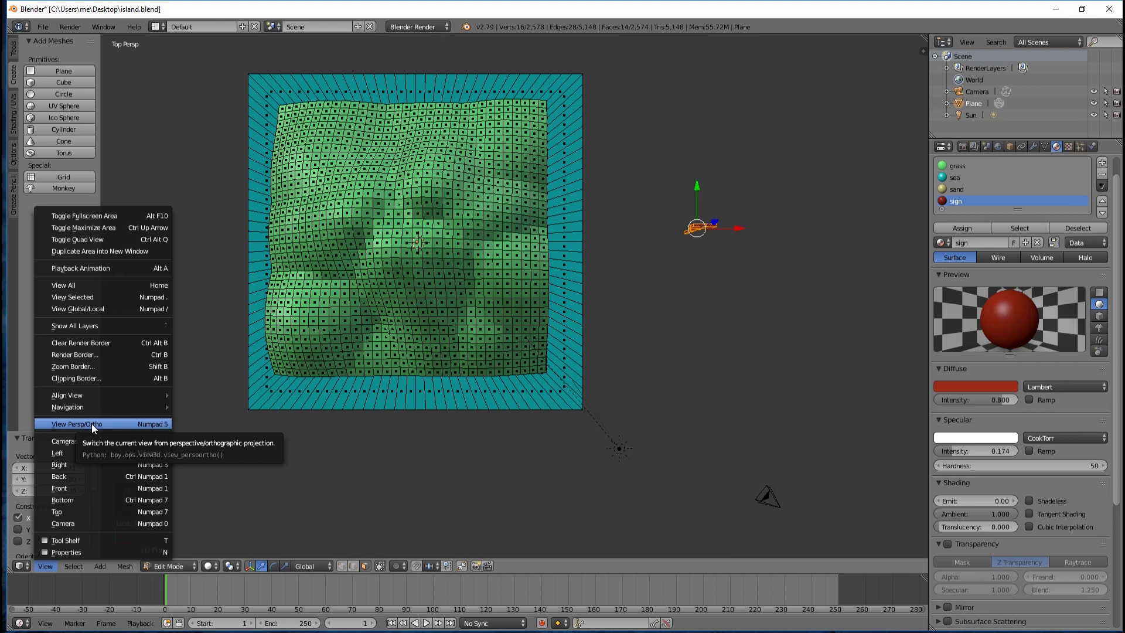
{"action": "left_click", "coordinate": [46, 566]}
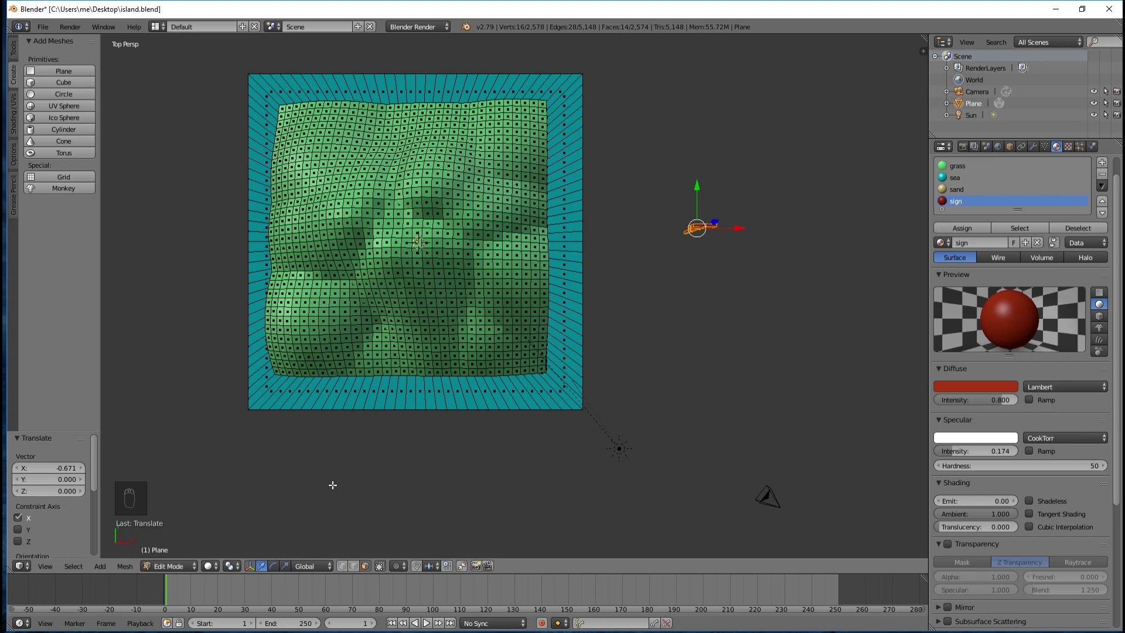
{"action": "left_click", "coordinate": [44, 566]}
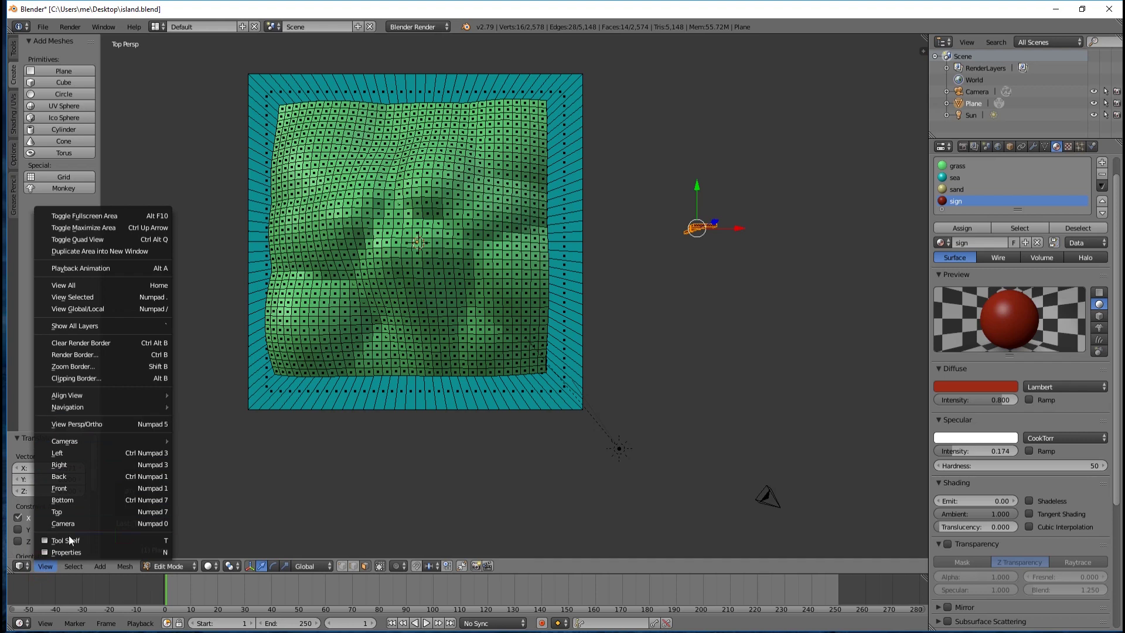
{"action": "left_click", "coordinate": [44, 565]}
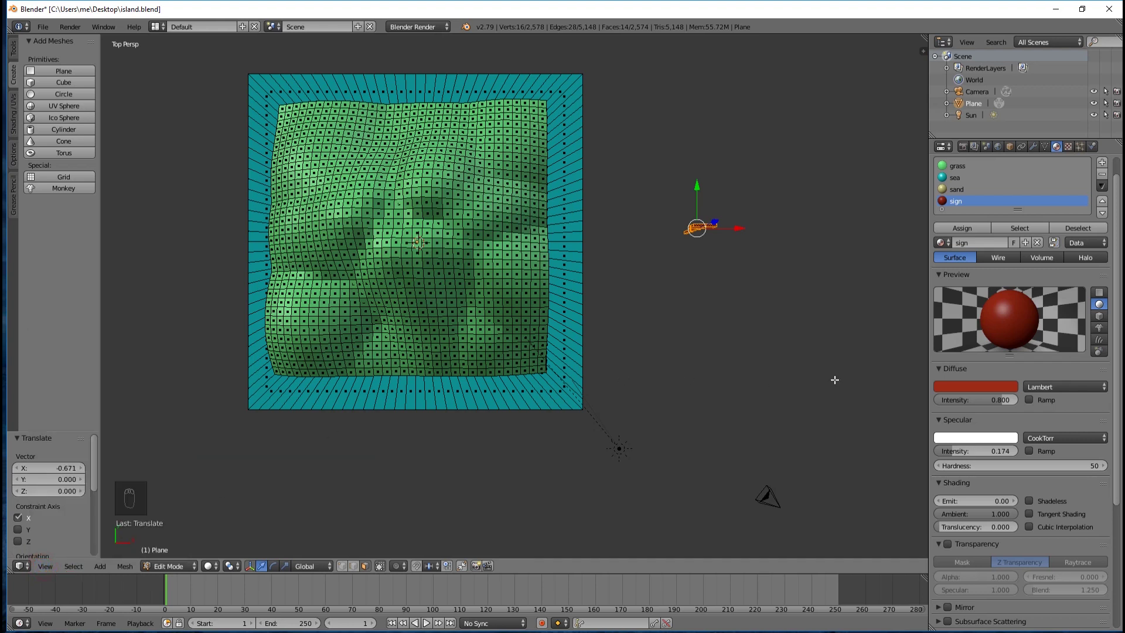
{"action": "key", "text": "KP_5"}
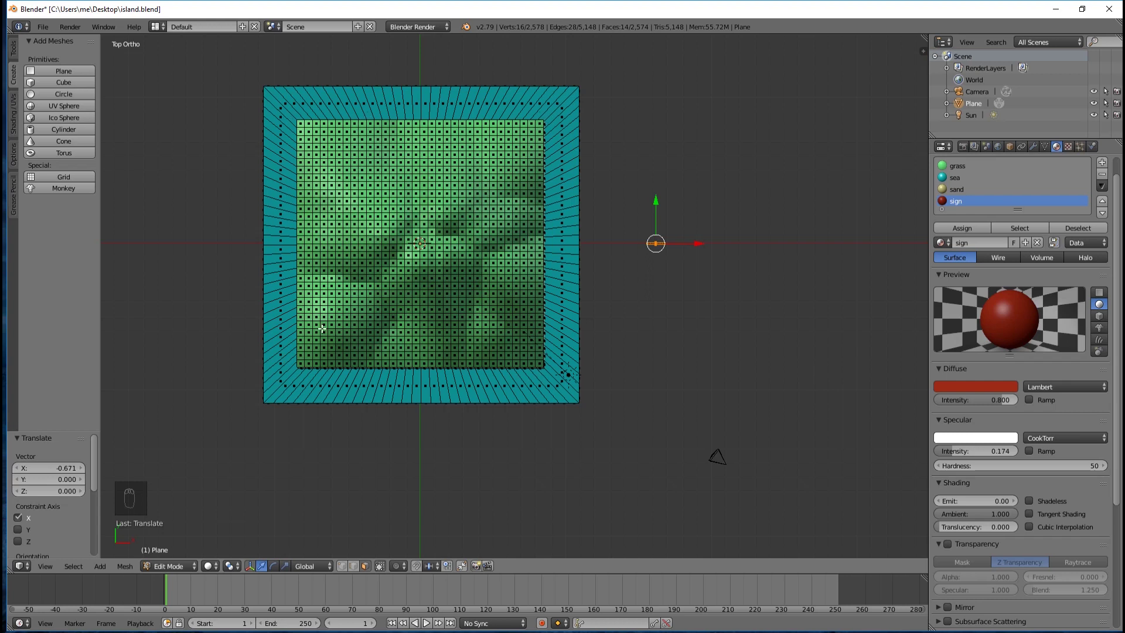
{"action": "scroll", "coordinate": [683, 244], "scroll_direction": "up", "scroll_amount": 1}
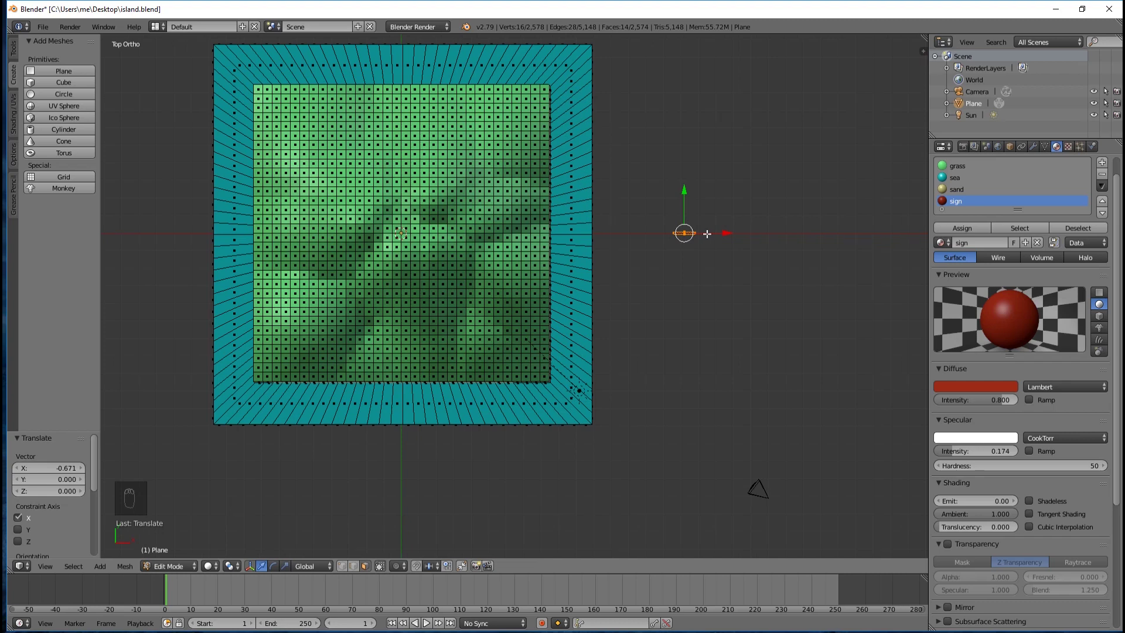
Step: Compare perspective and orthographic projection of the island and sign, both from the top and at an angle
{"action": "key", "text": "KP_5"}
{"action": "middle_click_drag", "start_coordinate": [728, 349], "coordinate": [496, 255]}
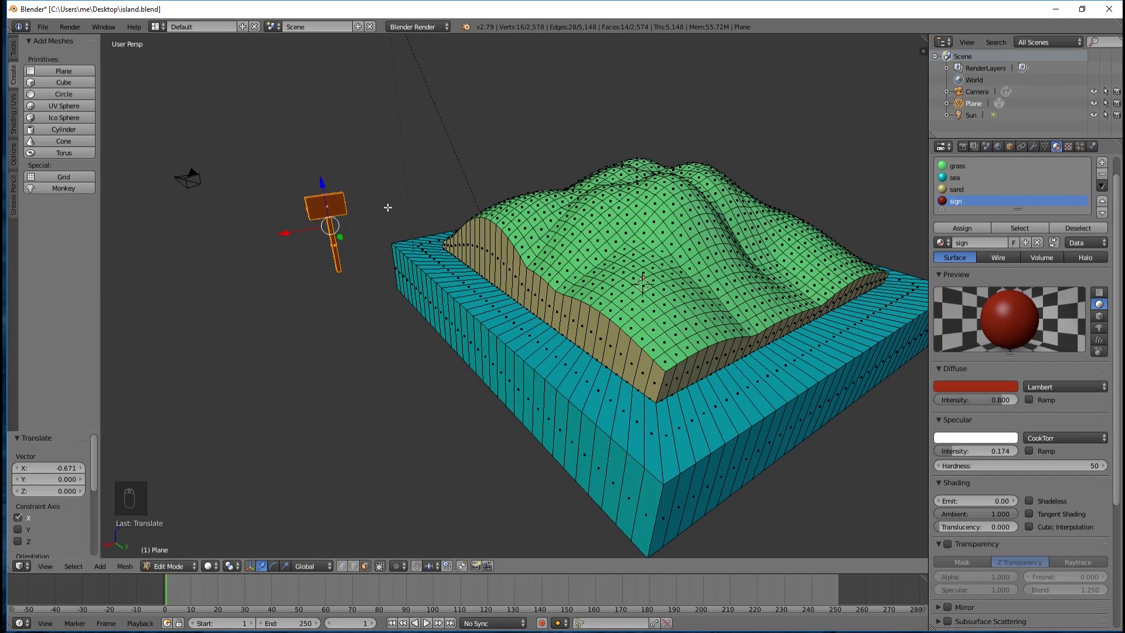
{"action": "middle_click_drag", "start_coordinate": [387, 207], "coordinate": [387, 209]}
{"action": "key", "text": "KP_7"}
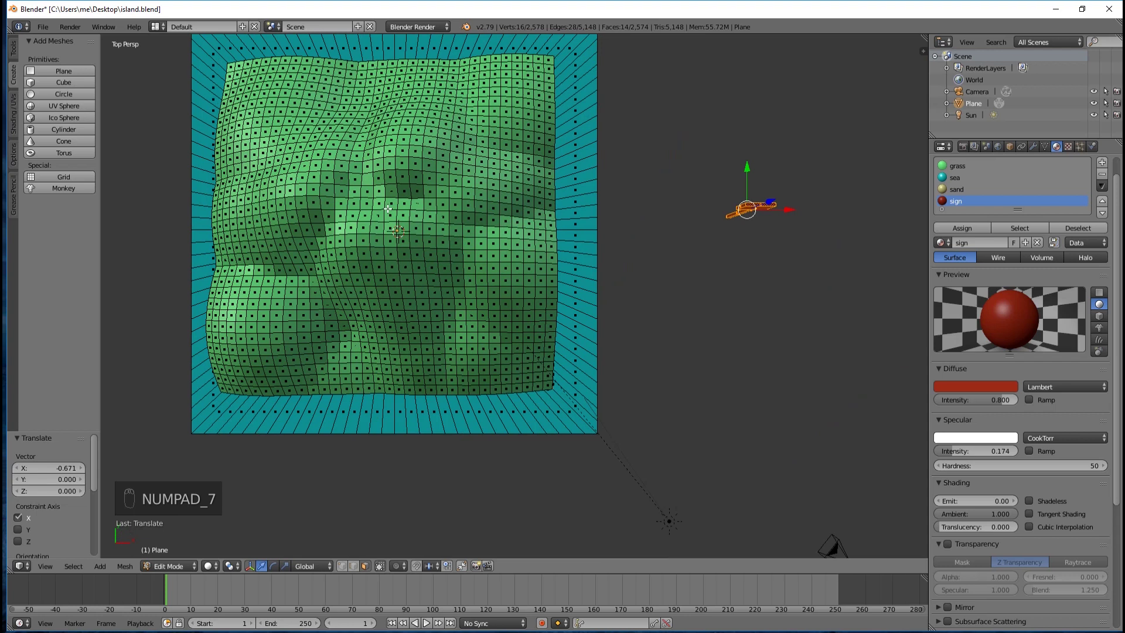
{"action": "key", "text": "KP_5"}
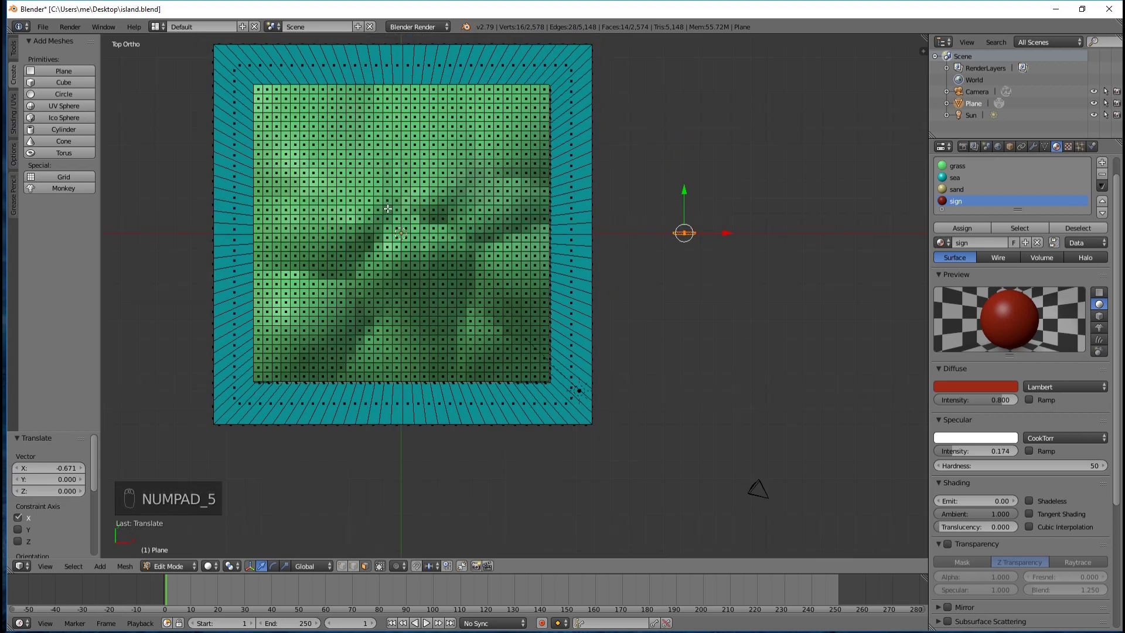
{"action": "key", "text": "KP_5"}
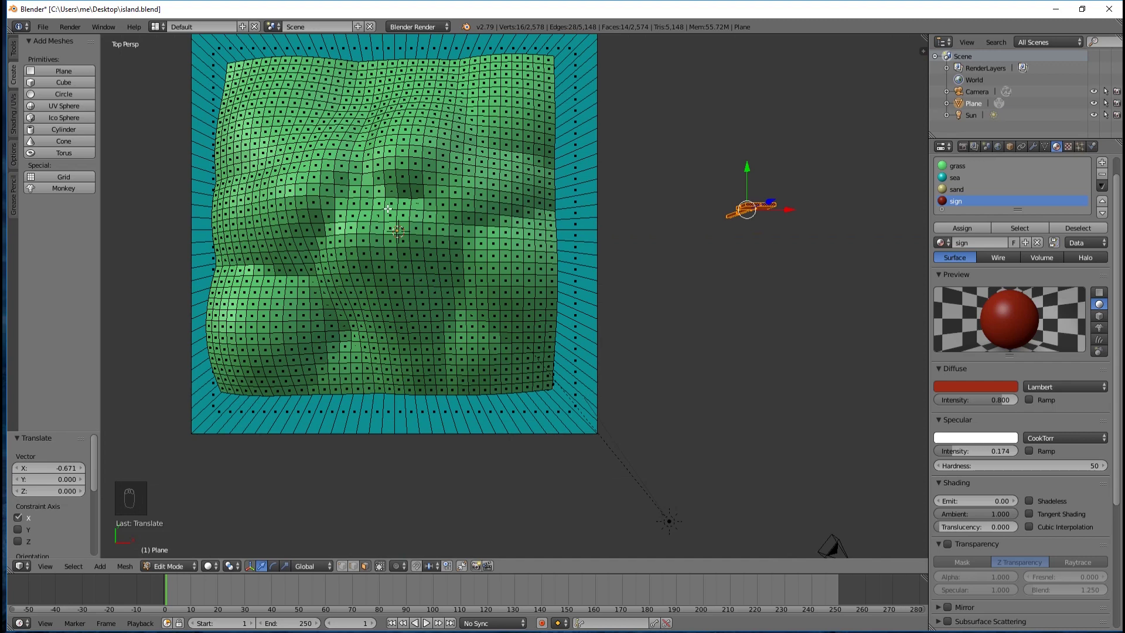
{"action": "key", "text": "KP_5"}
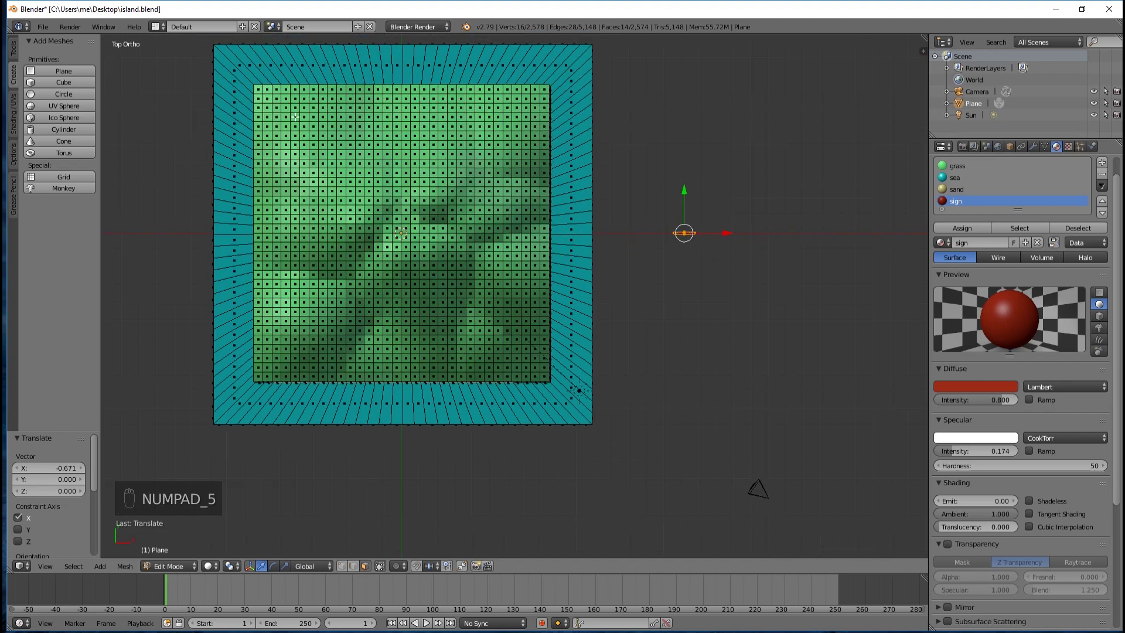
{"action": "middle_click_drag", "start_coordinate": [404, 334], "coordinate": [372, 224]}
{"action": "key", "text": "KP_5"}
{"action": "key", "text": "KP_5"}
{"action": "key", "text": "KP_5"}
{"action": "key", "text": "KP_5"}
{"action": "key", "text": "KP_5"}
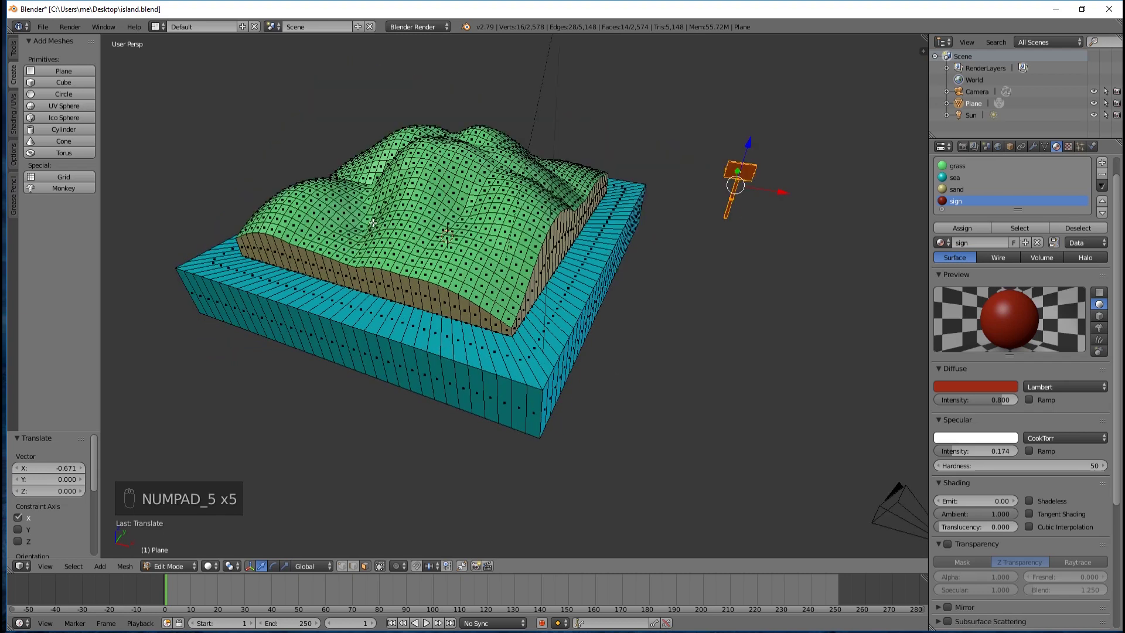
Step: In top orthographic view, move the sign about -21.75 in X and -5.6 in Y onto the island's front-left area
{"action": "key", "text": "KP_7"}
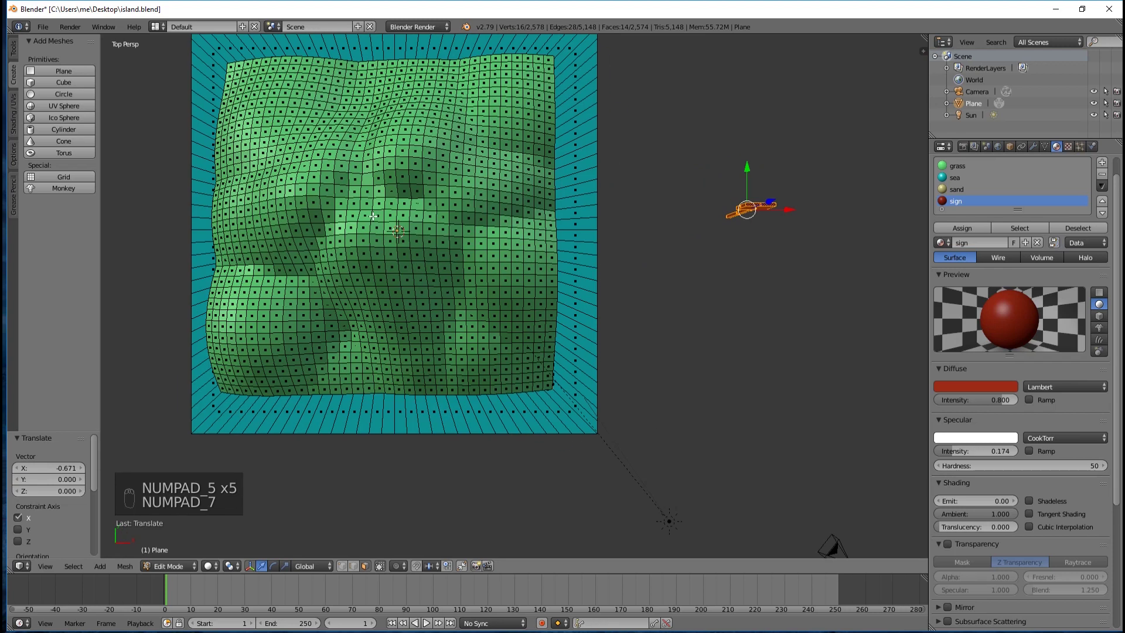
{"action": "key", "text": "KP_5"}
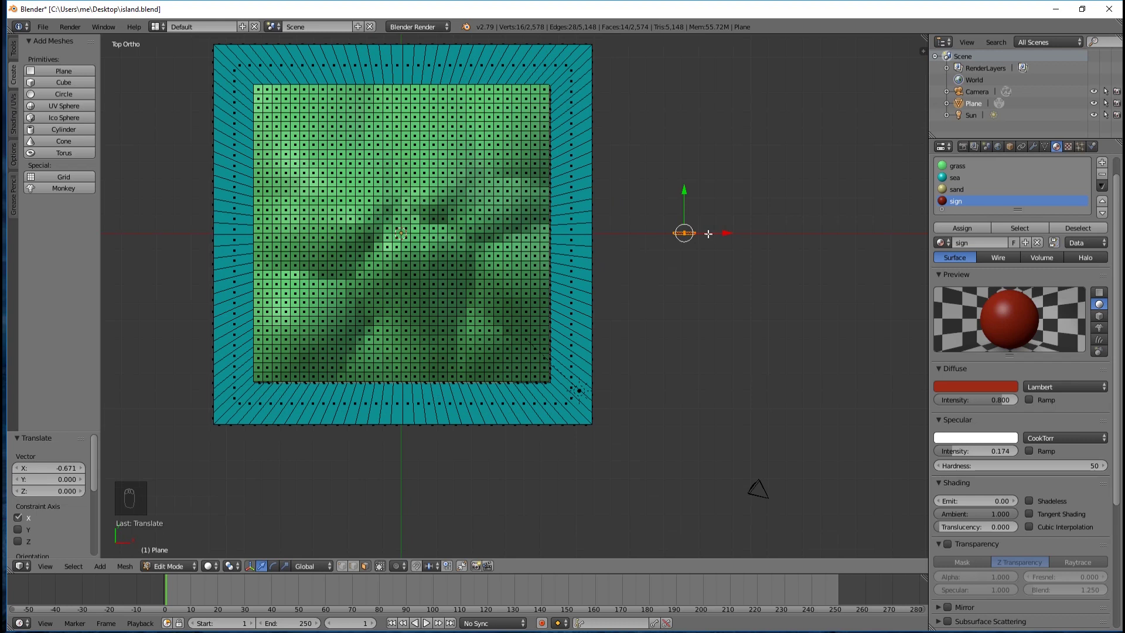
{"action": "key", "text": "g"}
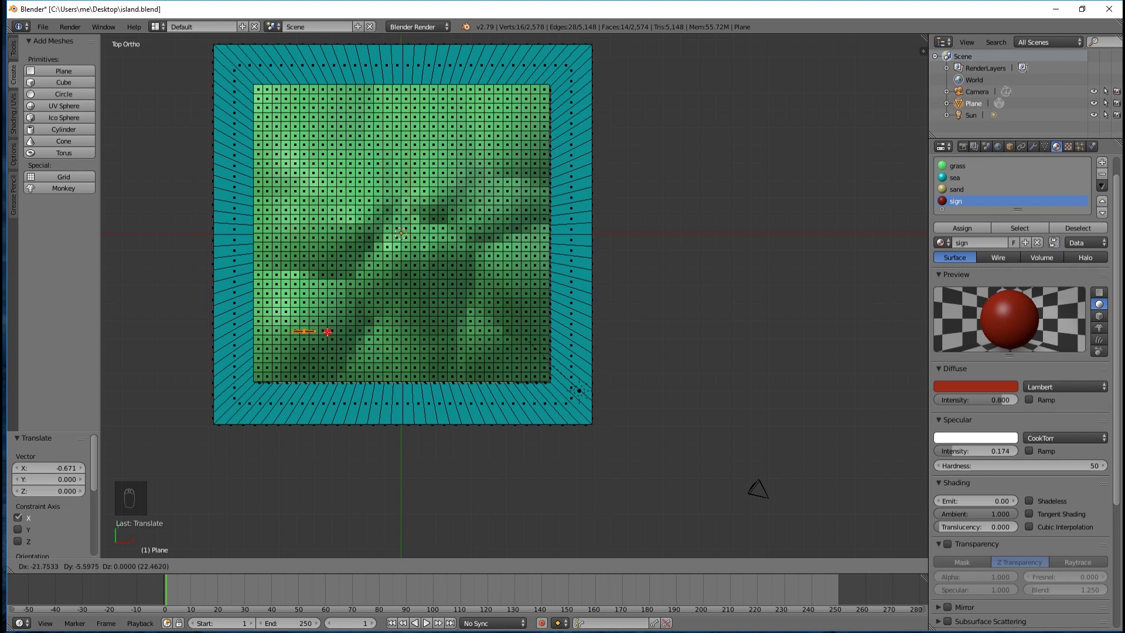
{"action": "left_click", "coordinate": [326, 332]}
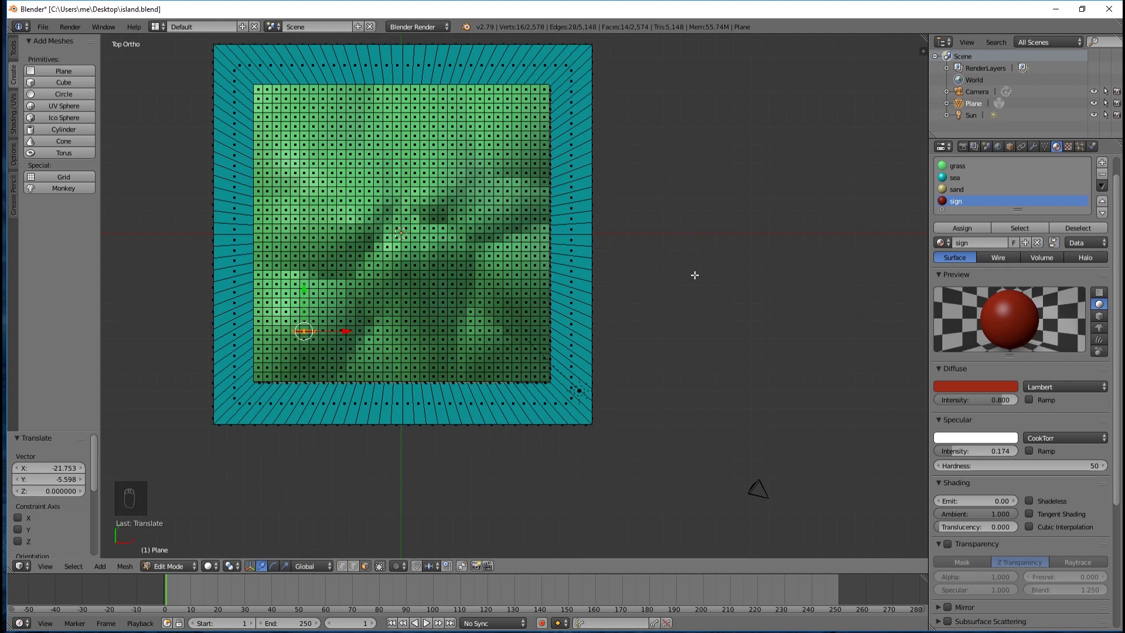
Step: Lower the sign about 0.49 along Z so its post sinks into the grassy hill
{"action": "middle_click_drag", "start_coordinate": [653, 389], "coordinate": [725, 281]}
{"action": "scroll", "coordinate": [481, 243], "scroll_direction": "up", "scroll_amount": 3}
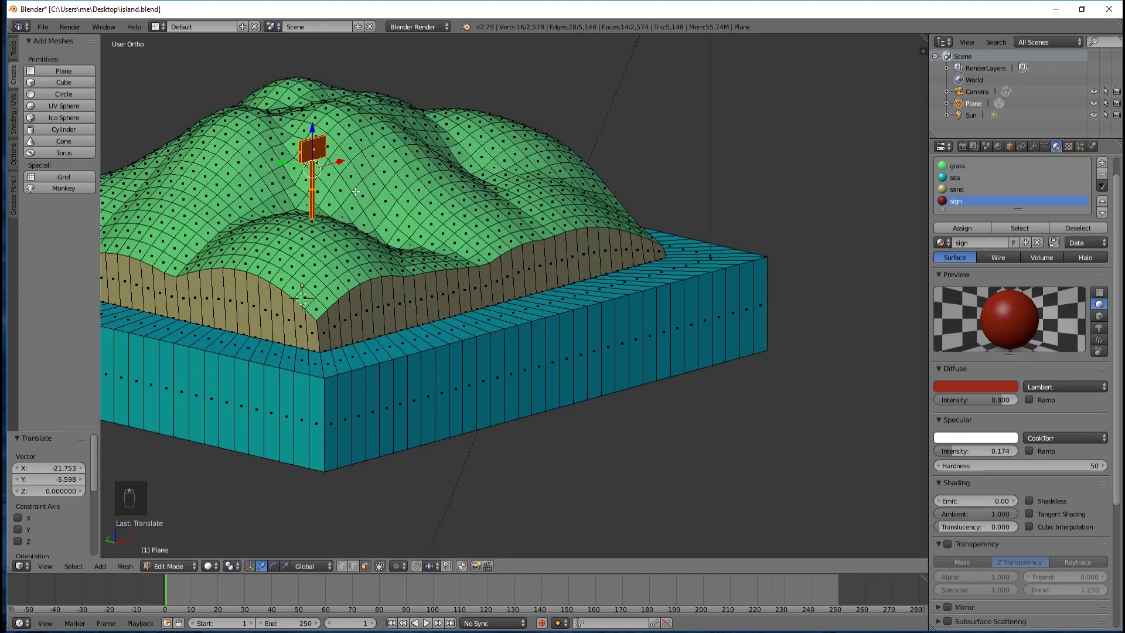
{"action": "scroll", "coordinate": [350, 191], "scroll_direction": "up", "scroll_amount": 1}
{"action": "scroll", "coordinate": [352, 191], "scroll_direction": "up", "scroll_amount": 2}
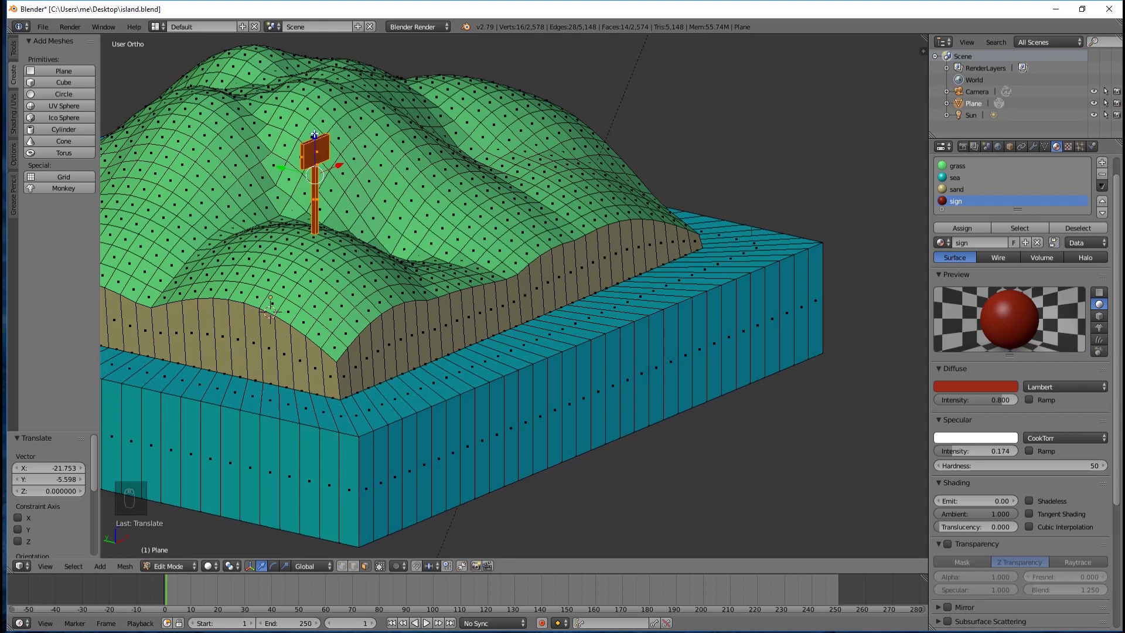
{"action": "left_click_drag", "start_coordinate": [314, 134], "coordinate": [314, 148]}
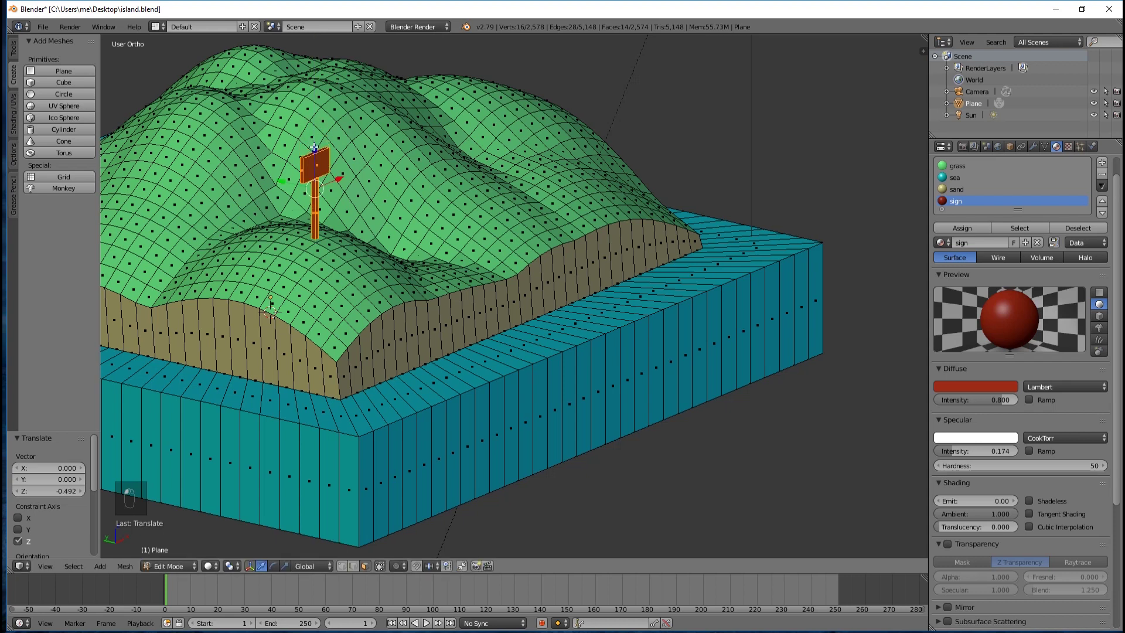
Step: From the top orthographic view, rotate the sign about 132° so it stands diagonally on the island
{"action": "key", "text": "KP_7"}
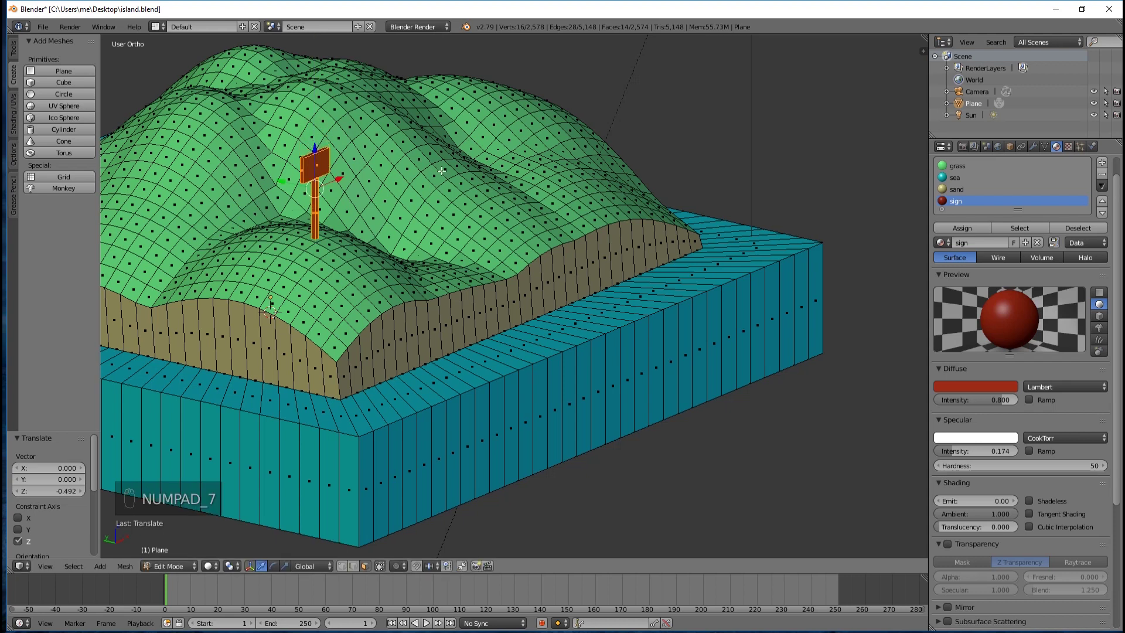
{"action": "scroll", "coordinate": [297, 298], "scroll_direction": "down", "scroll_amount": 1}
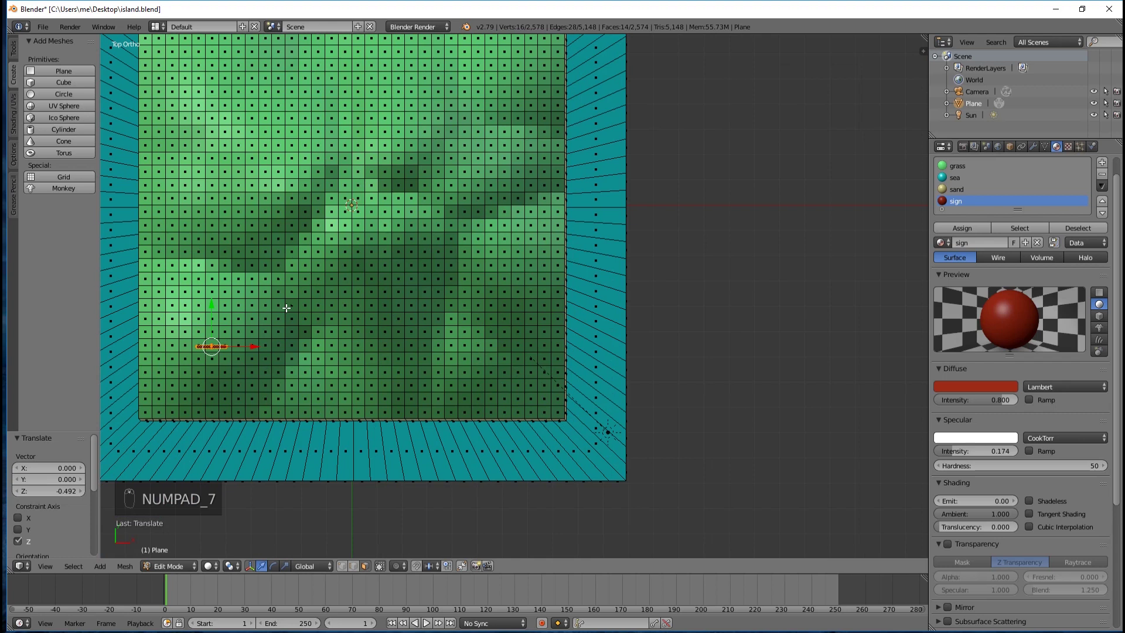
{"action": "scroll", "coordinate": [286, 307], "scroll_direction": "down", "scroll_amount": 1}
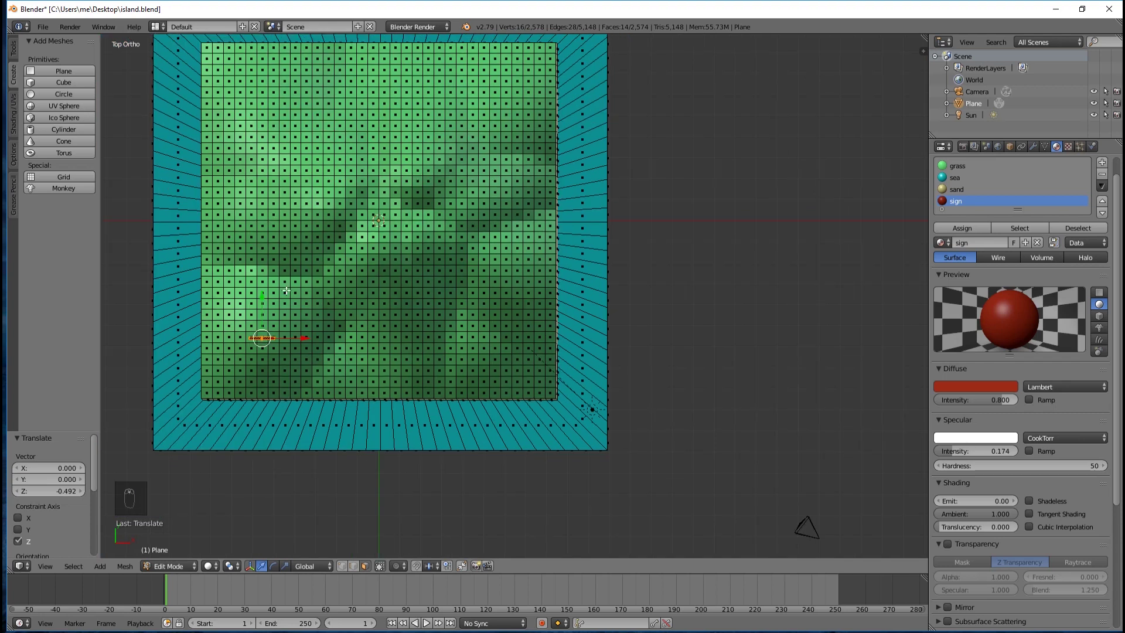
{"action": "key", "text": "r"}
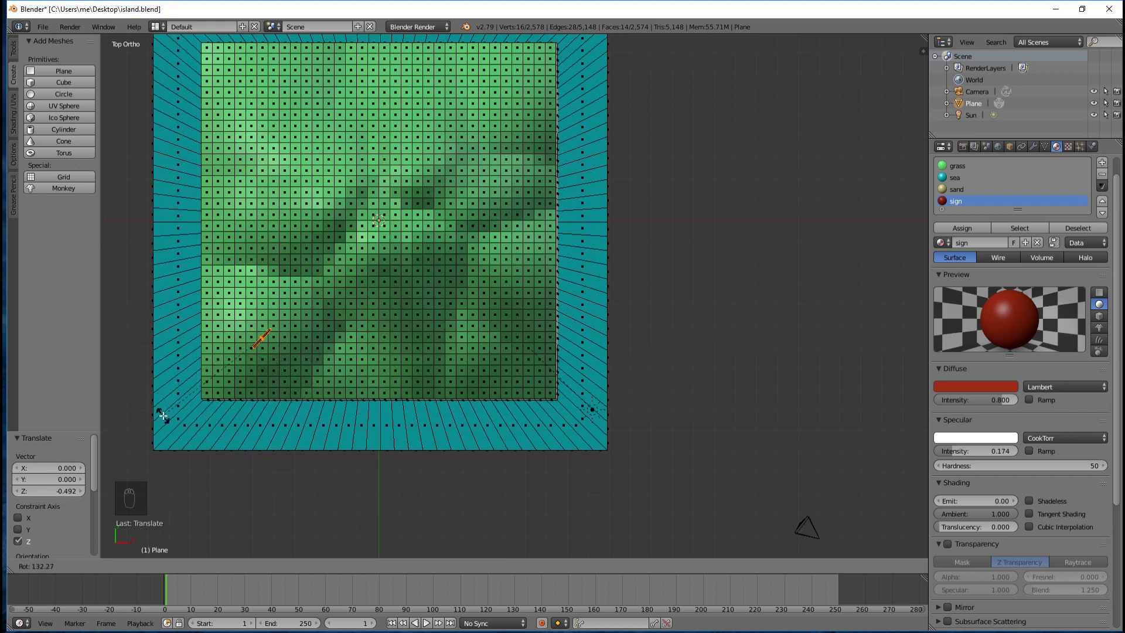
{"action": "left_click", "coordinate": [197, 415]}
{"action": "middle_click_drag", "start_coordinate": [408, 365], "coordinate": [455, 340]}
{"action": "scroll", "coordinate": [513, 260], "scroll_direction": "up", "scroll_amount": 2}
{"action": "scroll", "coordinate": [514, 258], "scroll_direction": "down", "scroll_amount": 2}
{"action": "scroll", "coordinate": [489, 335], "scroll_direction": "up", "scroll_amount": 3}
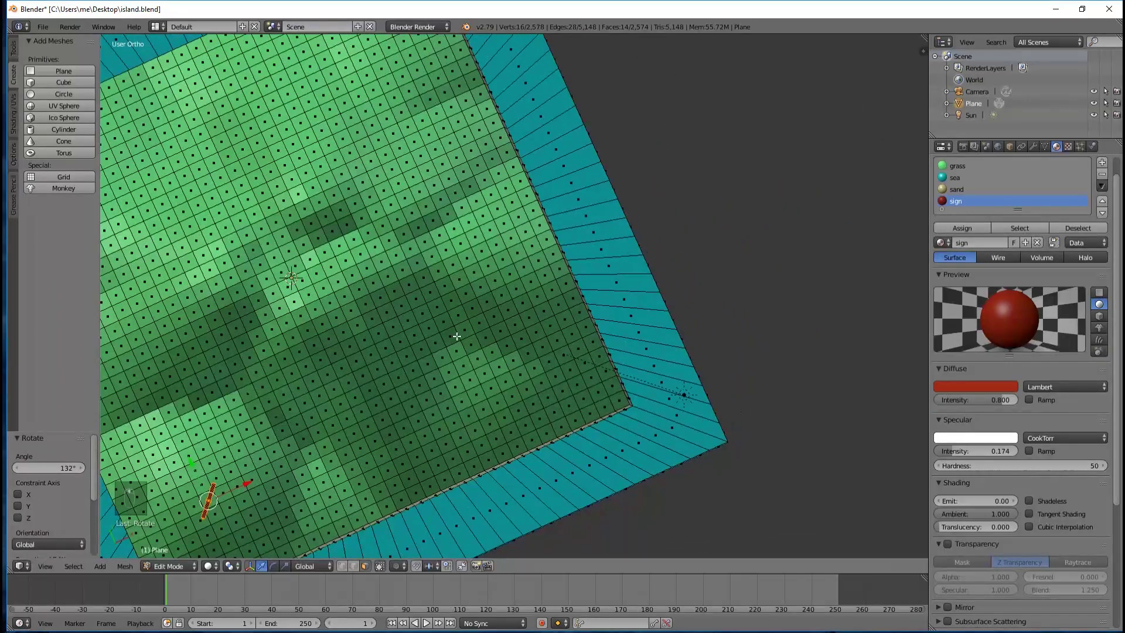
Step: Rotate the sign by about -80.5° in top view so its board faces the island's front-left corner
{"action": "key", "text": "KP_7"}
{"action": "scroll", "coordinate": [466, 332], "scroll_direction": "down", "scroll_amount": 5}
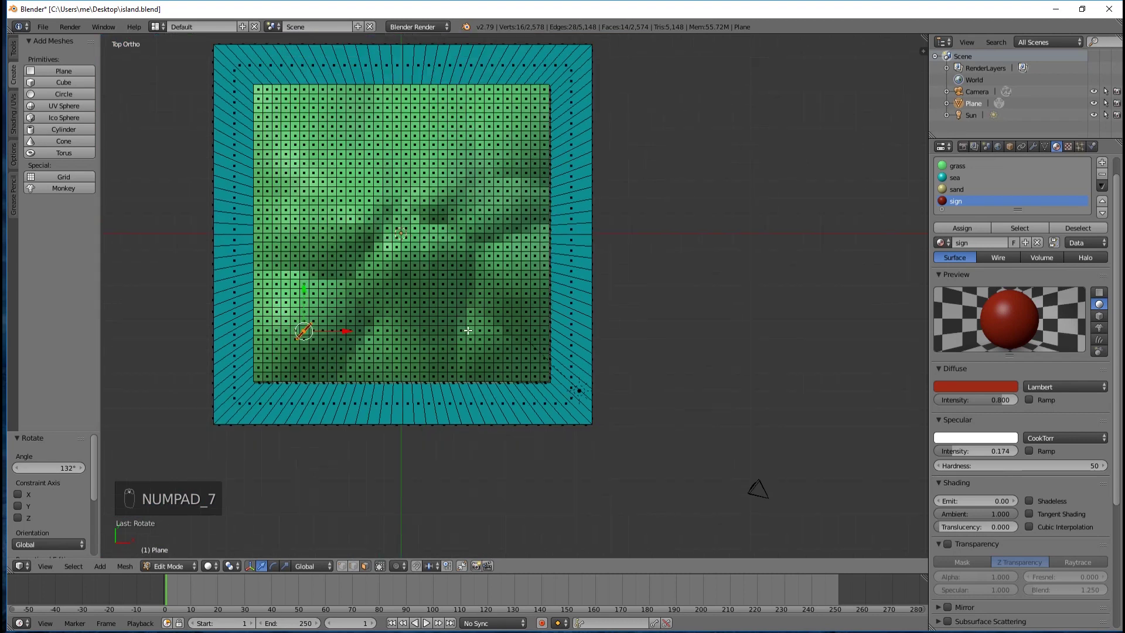
{"action": "key", "text": "r"}
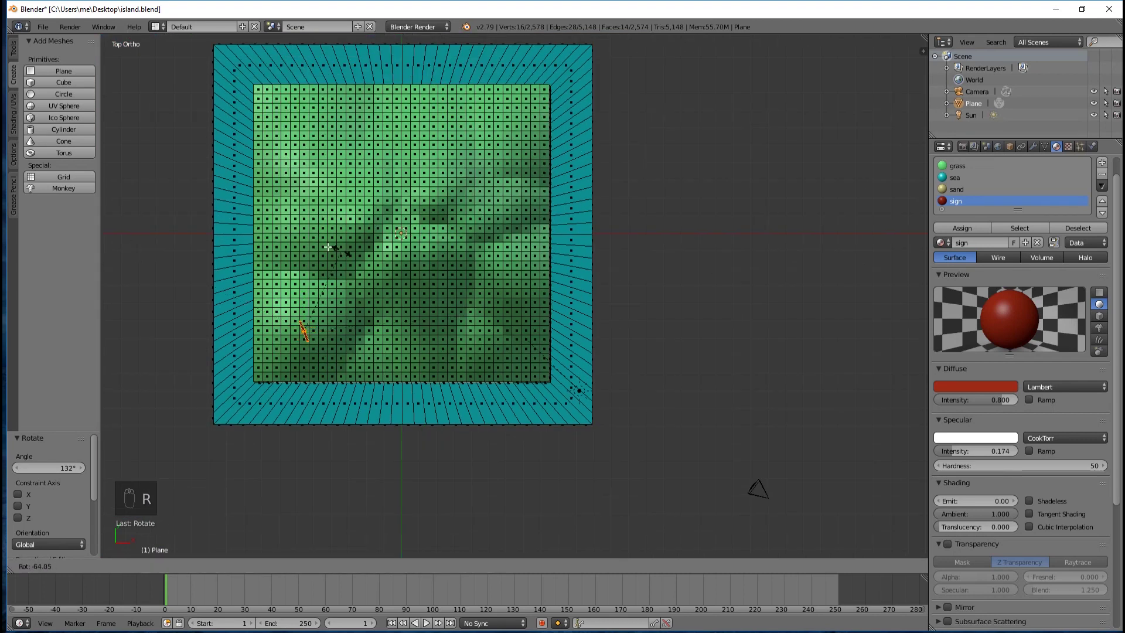
{"action": "left_click", "coordinate": [317, 246]}
{"action": "scroll", "coordinate": [320, 317], "scroll_direction": "up", "scroll_amount": 2}
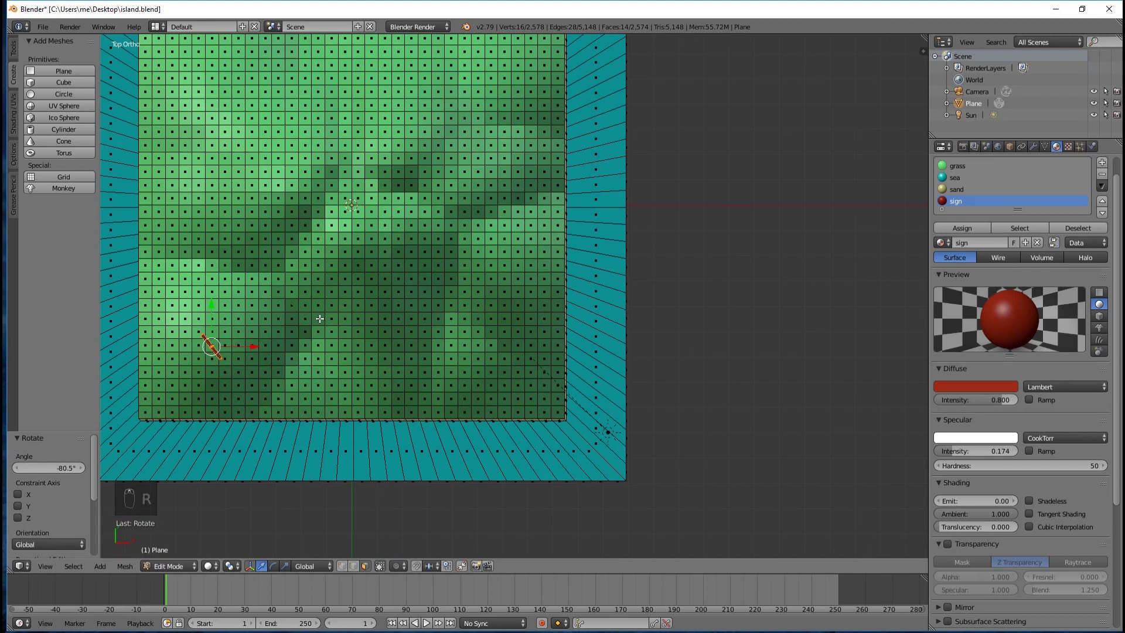
{"action": "scroll", "coordinate": [320, 318], "scroll_direction": "down", "scroll_amount": 2}
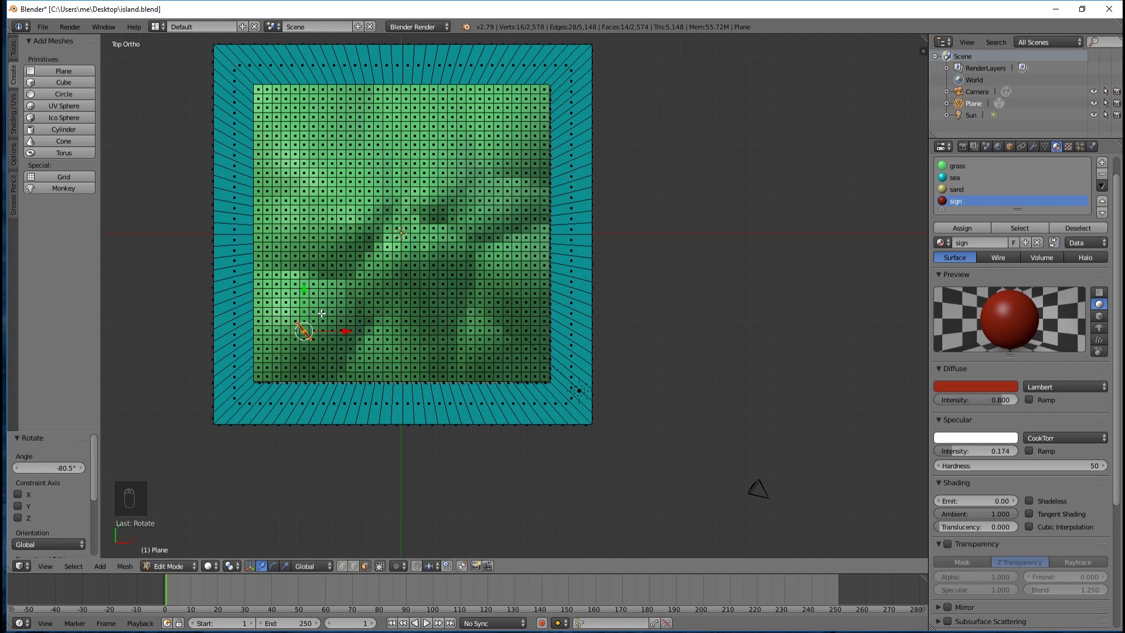
Step: Duplicate the sign onto the island's back-left area, about 0.37 in X and 10.86 in Y away, and rotate the copy about 85.4°
{"action": "key", "text": "shift+d"}
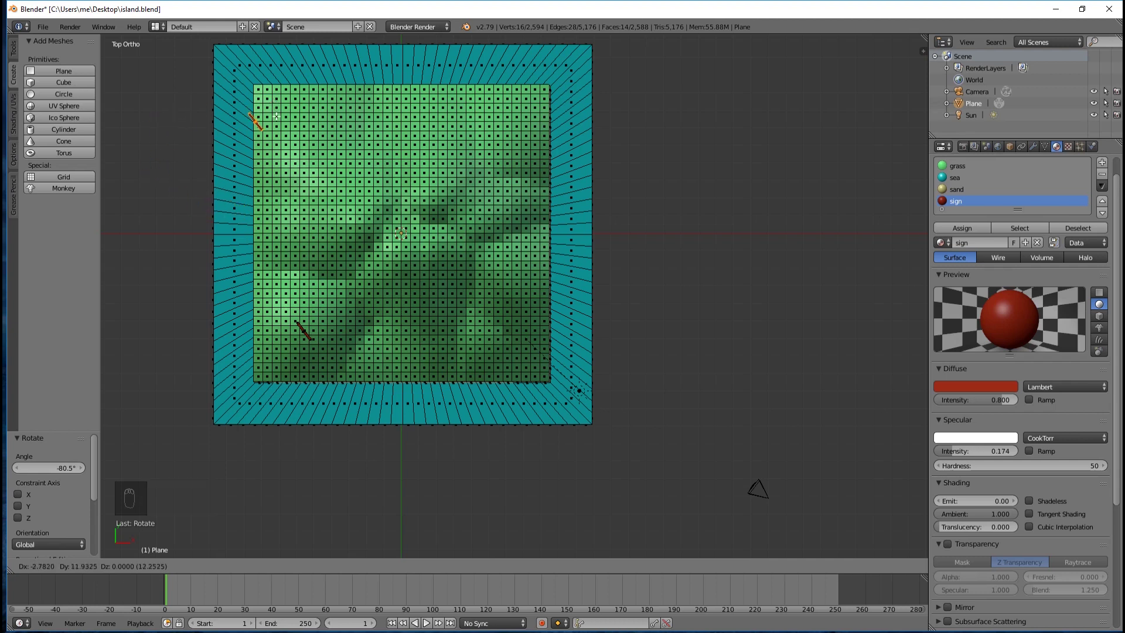
{"action": "left_click", "coordinate": [328, 122]}
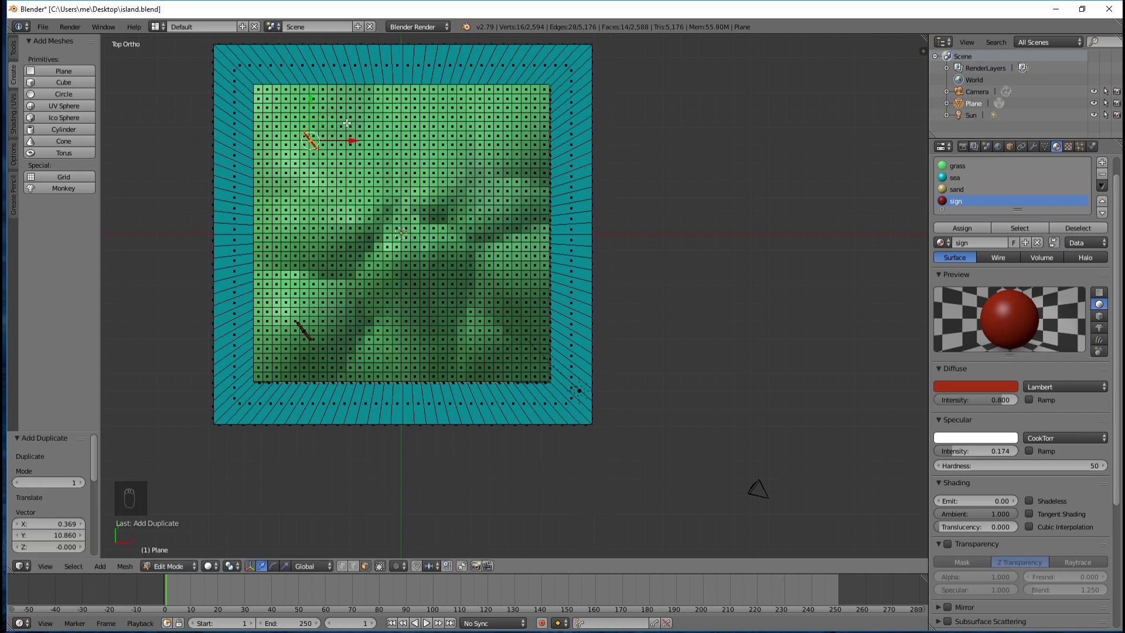
{"action": "key", "text": "r"}
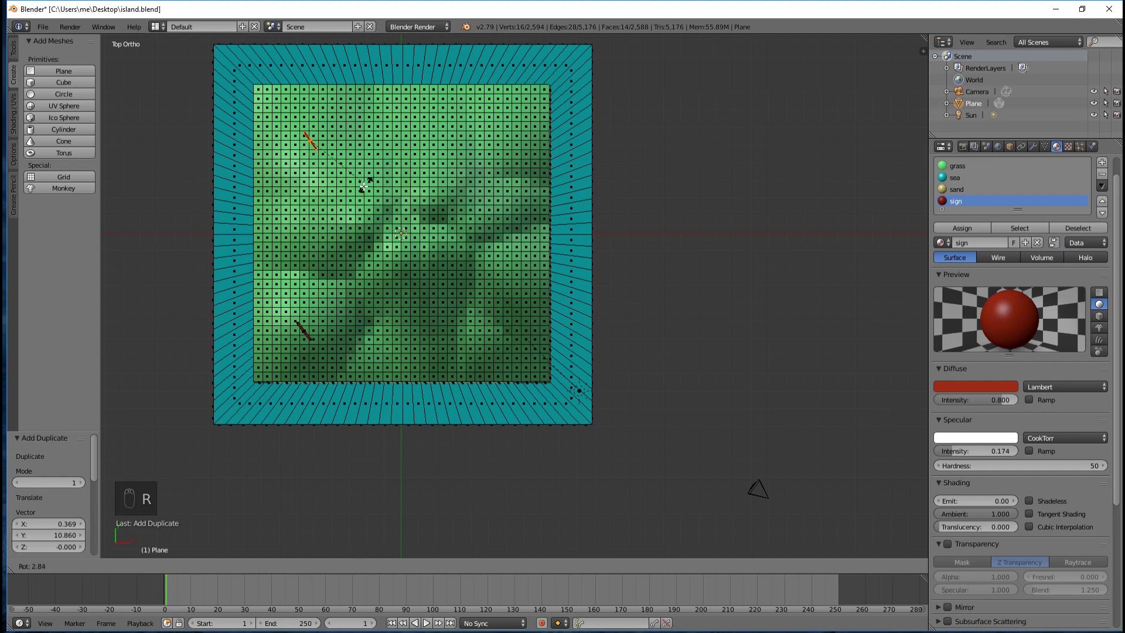
{"action": "left_click", "coordinate": [279, 195]}
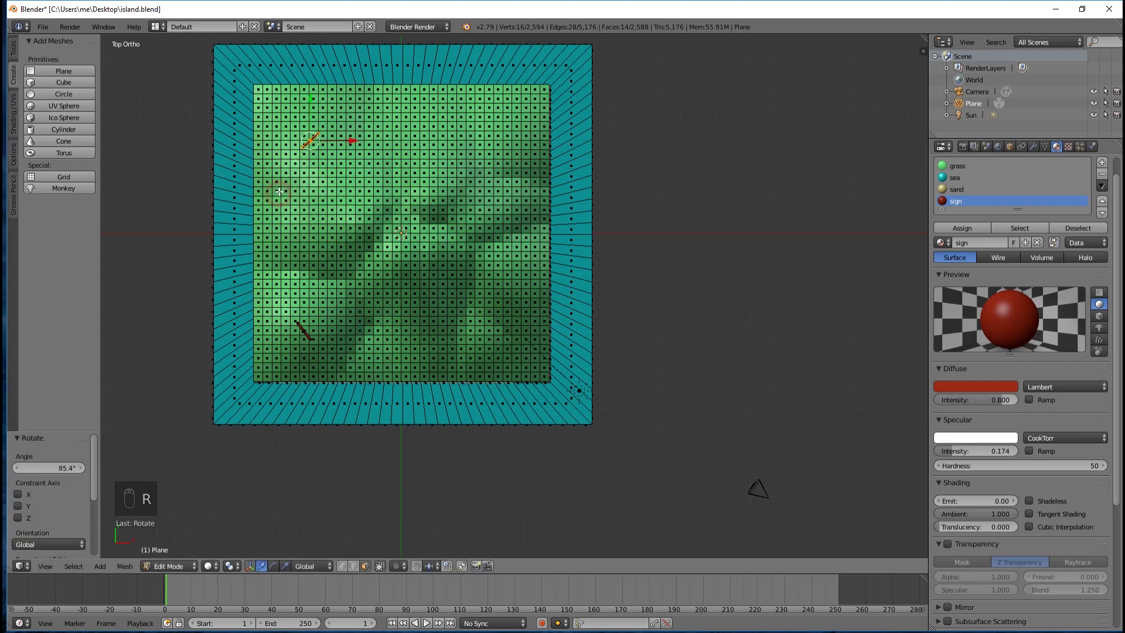
Step: Lower the back-left sign about 0.57 along Z so its post sinks into the grass
{"action": "middle_click_drag", "start_coordinate": [188, 271], "coordinate": [282, 117]}
{"action": "scroll", "coordinate": [378, 217], "scroll_direction": "up", "scroll_amount": 2}
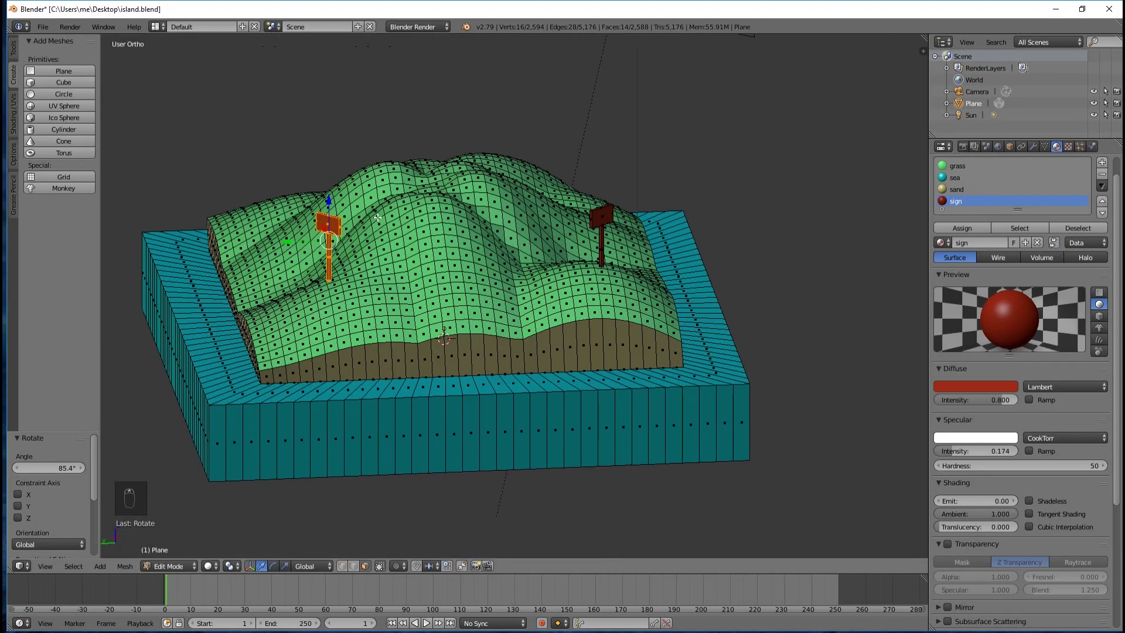
{"action": "left_click_drag", "start_coordinate": [293, 190], "coordinate": [292, 204]}
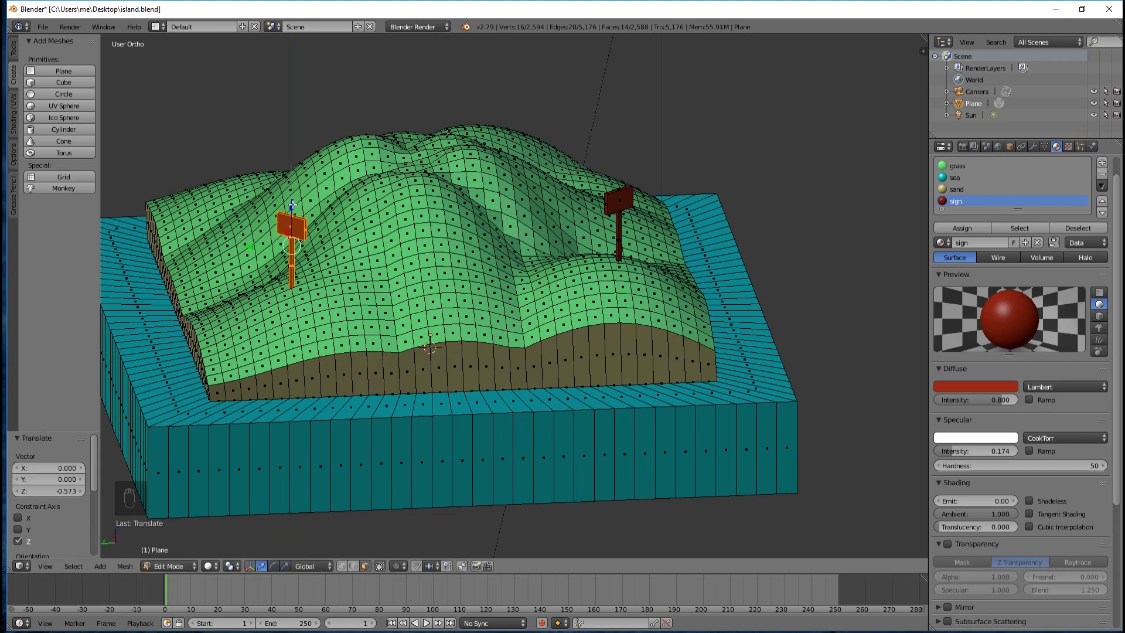
{"action": "middle_click_drag", "start_coordinate": [339, 202], "coordinate": [334, 201]}
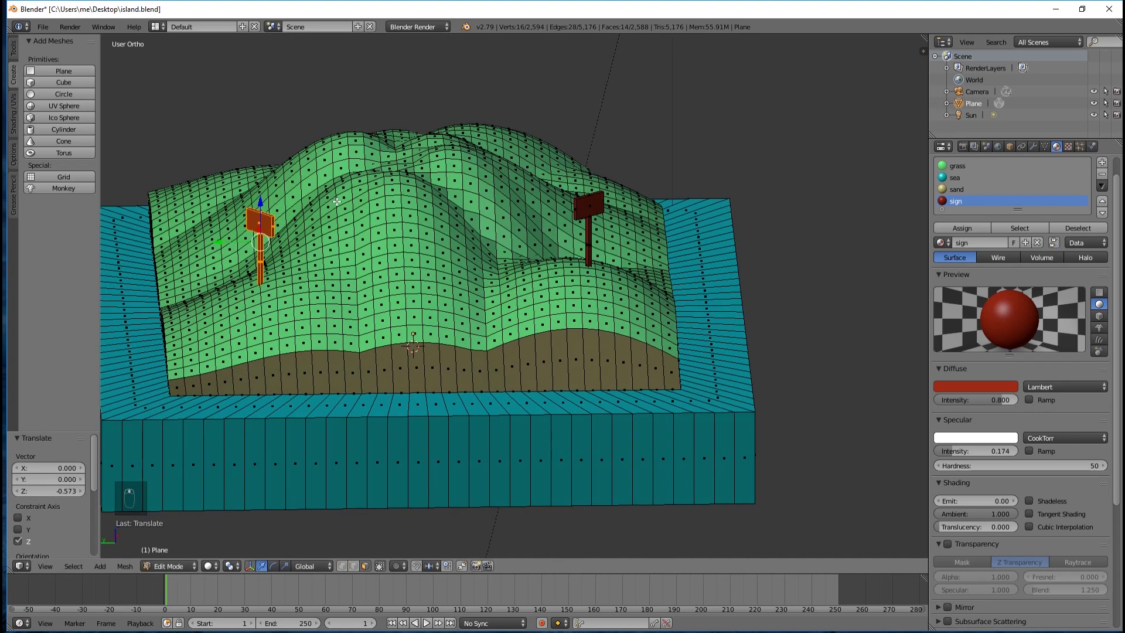
Step: Duplicate the sign in top view onto the back-right area, about 9.89 in X and -0.5 in Y away, and rotate the copy about 89.8°
{"action": "key", "text": "KP_7"}
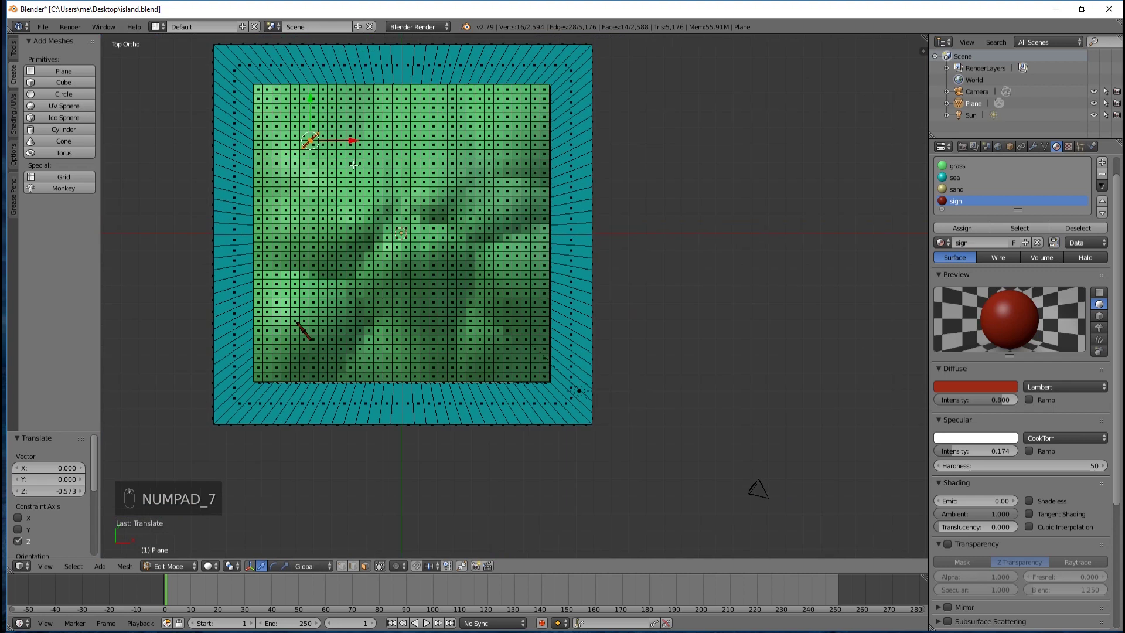
{"action": "key", "text": "shift+d"}
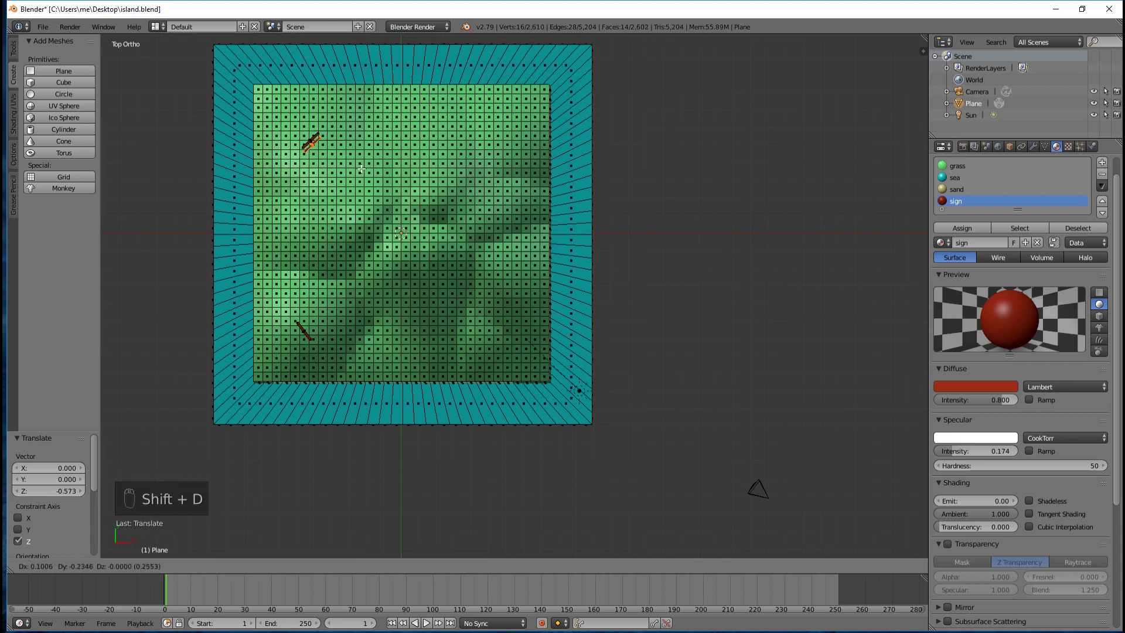
{"action": "left_click", "coordinate": [529, 170]}
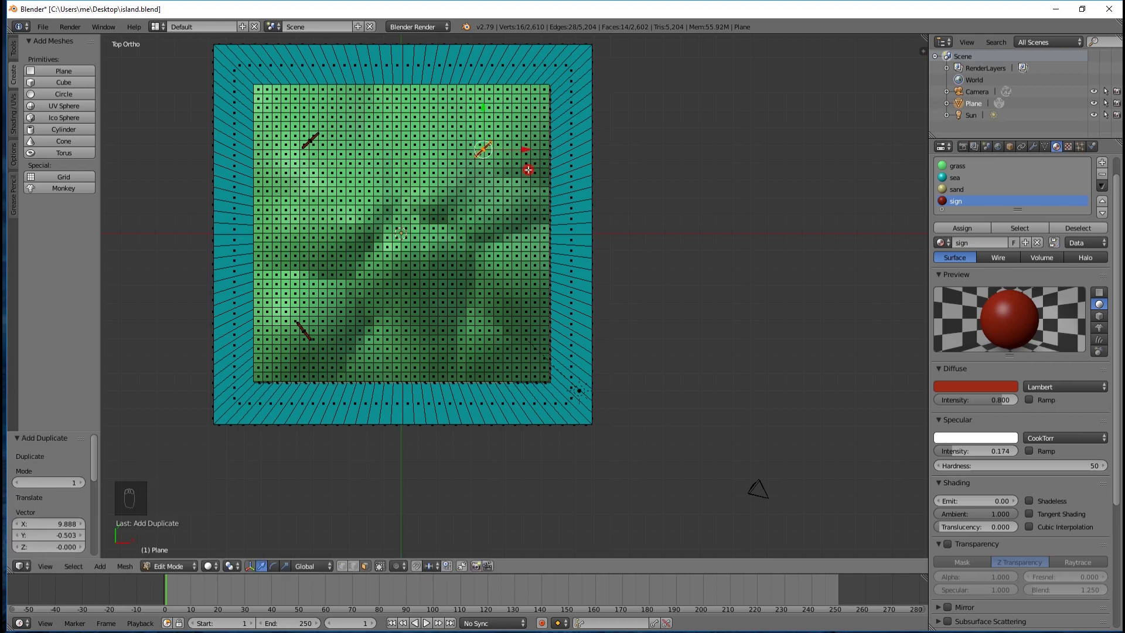
{"action": "key", "text": "r"}
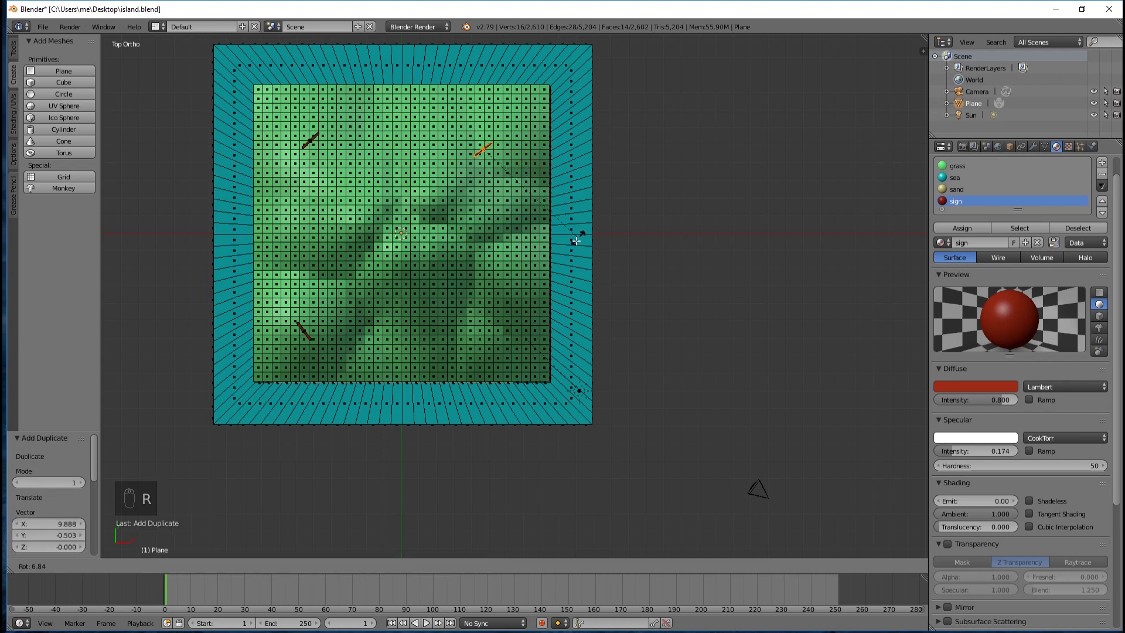
{"action": "left_click", "coordinate": [390, 292]}
Step: Raise the back-right sign about 0.12 along Z to fit the height of the grass
{"action": "middle_click_drag", "start_coordinate": [662, 239], "coordinate": [660, 173]}
{"action": "scroll", "coordinate": [660, 174], "scroll_direction": "up", "scroll_amount": 5}
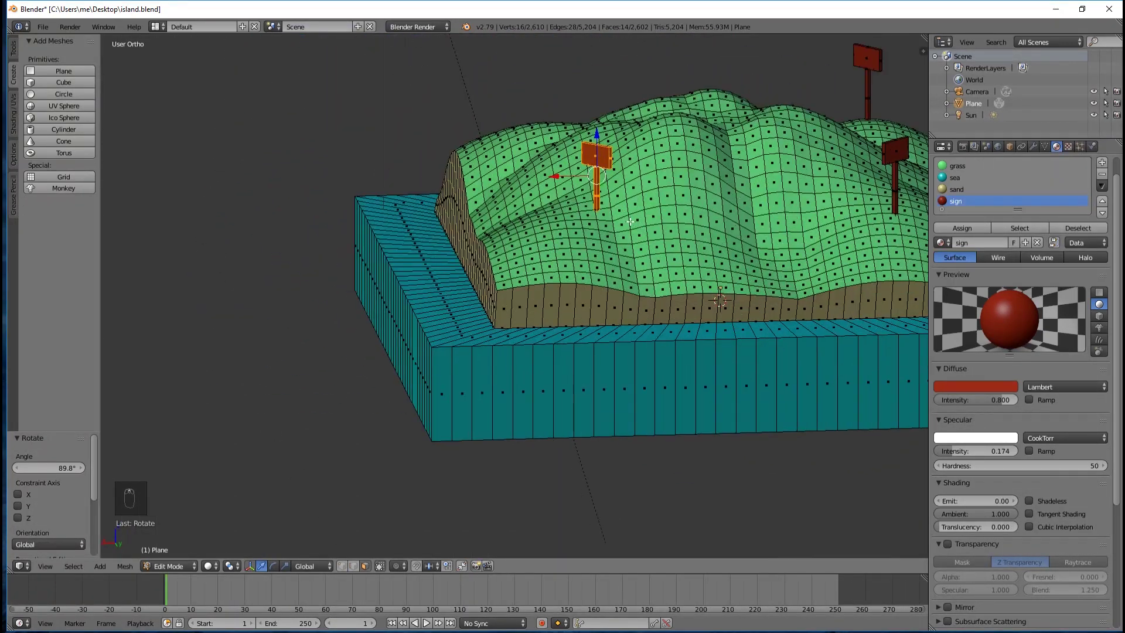
{"action": "key", "text": "ctrl+space"}
{"action": "mouse_move", "coordinate": [614, 106]}
{"action": "left_mouse_down"}
{"action": "mouse_move", "coordinate": [614, 85]}
{"action": "mouse_move", "coordinate": [613, 104]}
{"action": "left_mouse_up"}
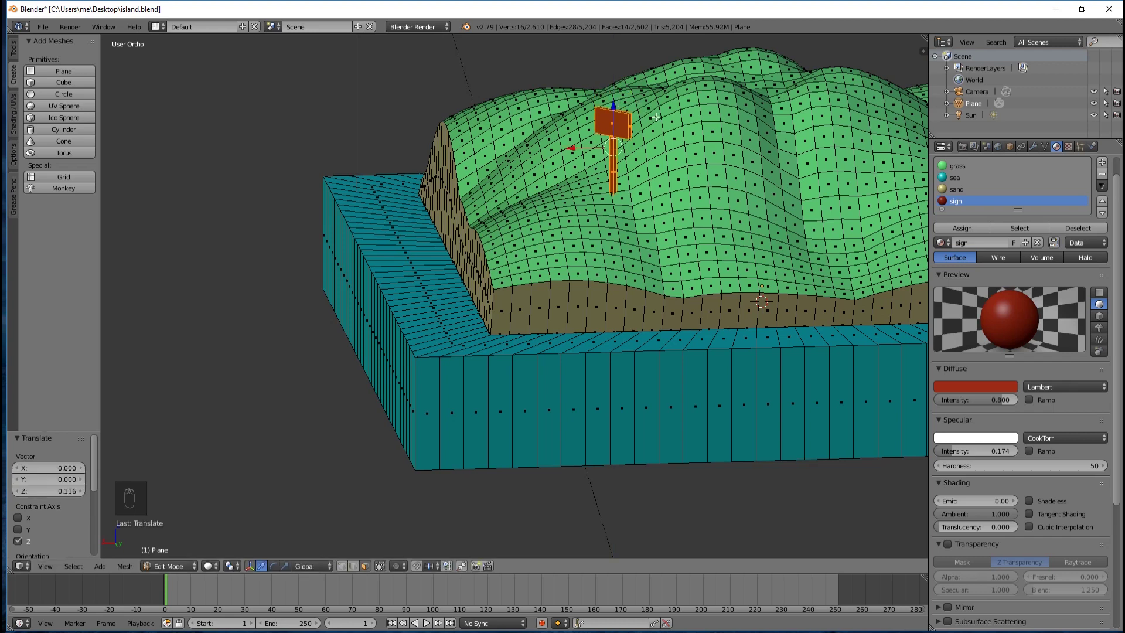
Step: Duplicate the sign in top view onto the front-right area, about -0.25 in X and -9.92 in Y away, and rotate the copy about 92.9°
{"action": "key", "text": "KP_7"}
{"action": "scroll", "coordinate": [620, 97], "scroll_direction": "down", "scroll_amount": 4}
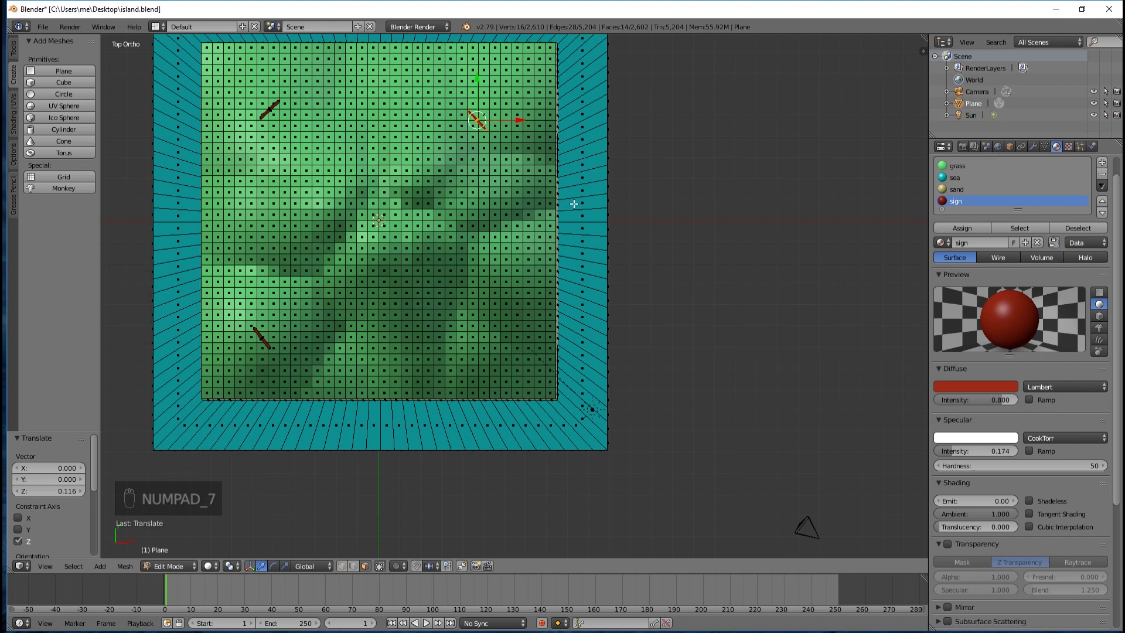
{"action": "key", "text": "shift+d"}
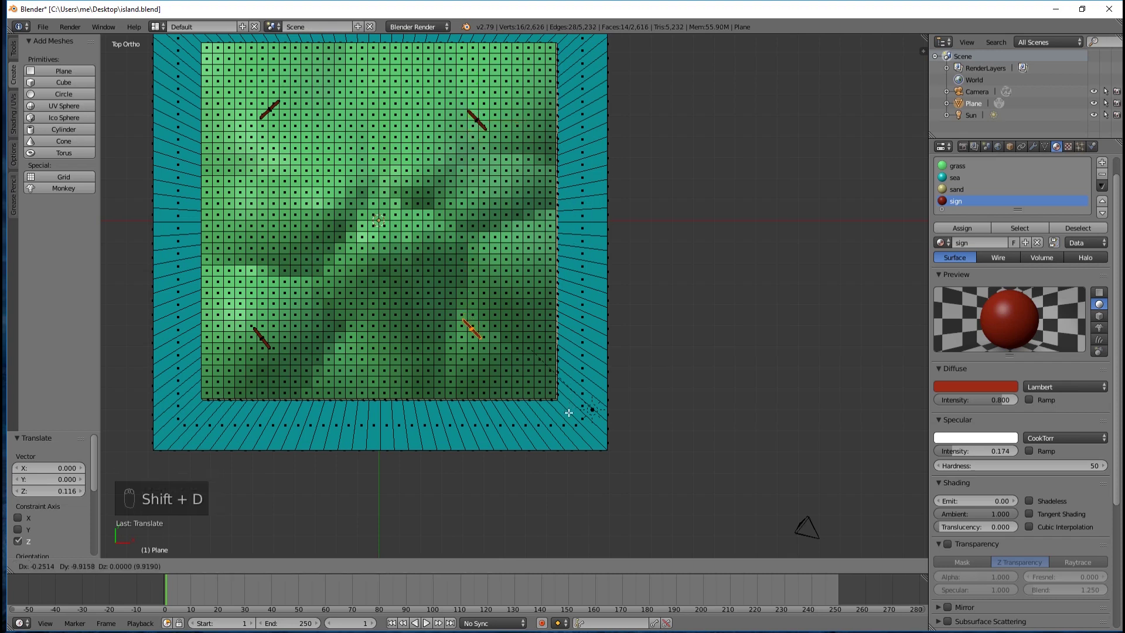
{"action": "left_click", "coordinate": [568, 412]}
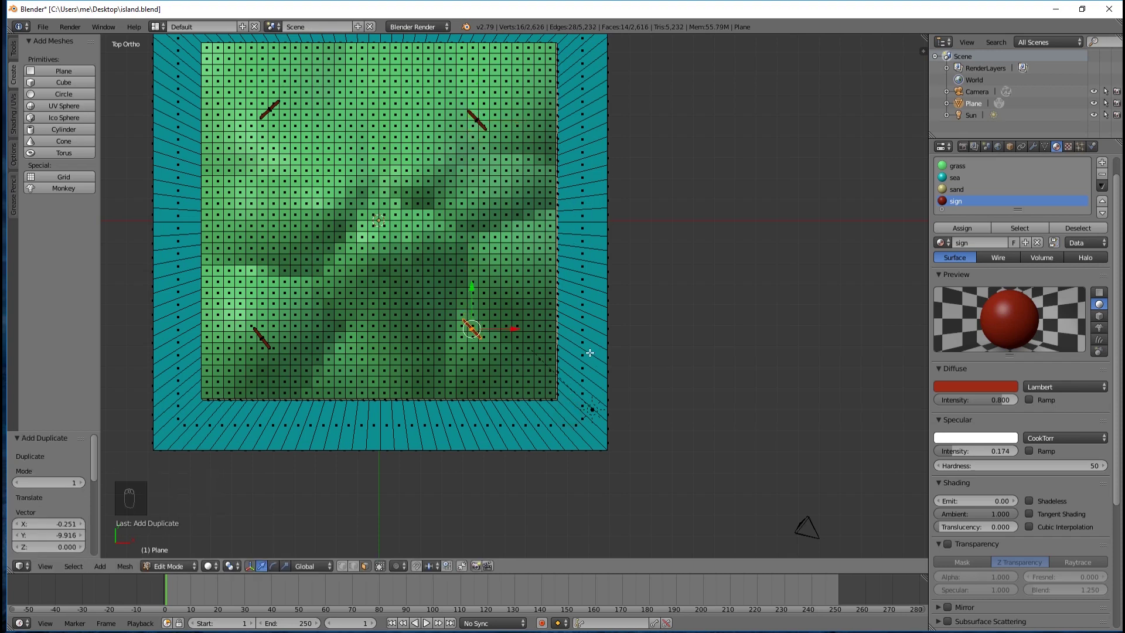
{"action": "key", "text": "r"}
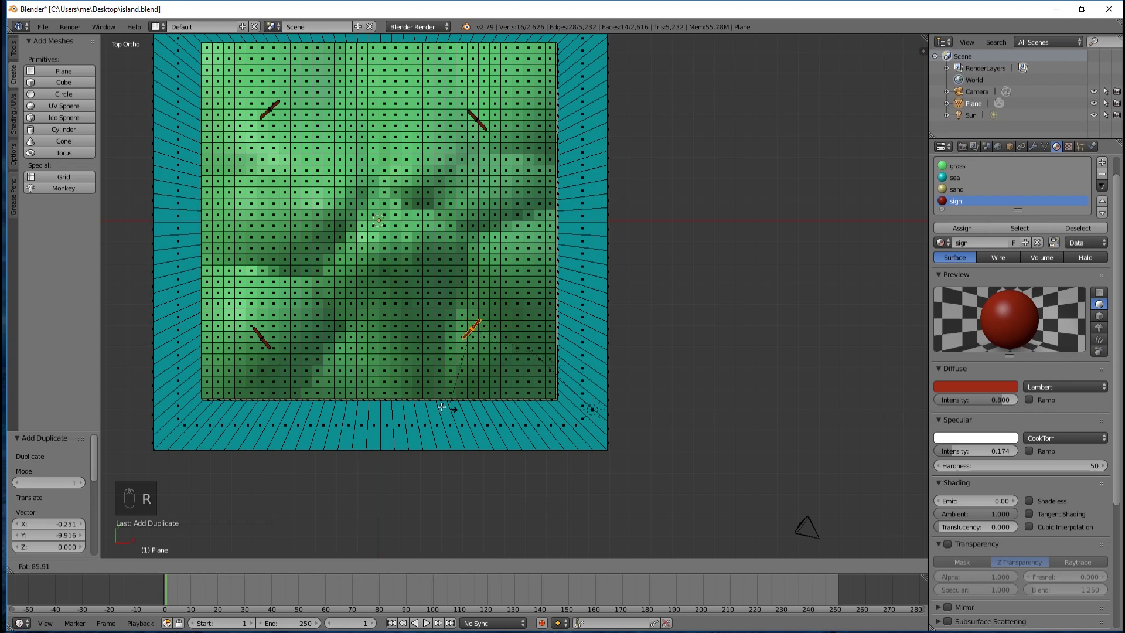
{"action": "left_click", "coordinate": [437, 409]}
Step: Lower the front-right sign about 0.04 along Z so its post meets the grass
{"action": "middle_click_drag", "start_coordinate": [504, 441], "coordinate": [498, 329]}
{"action": "scroll", "coordinate": [493, 232], "scroll_direction": "up", "scroll_amount": 2}
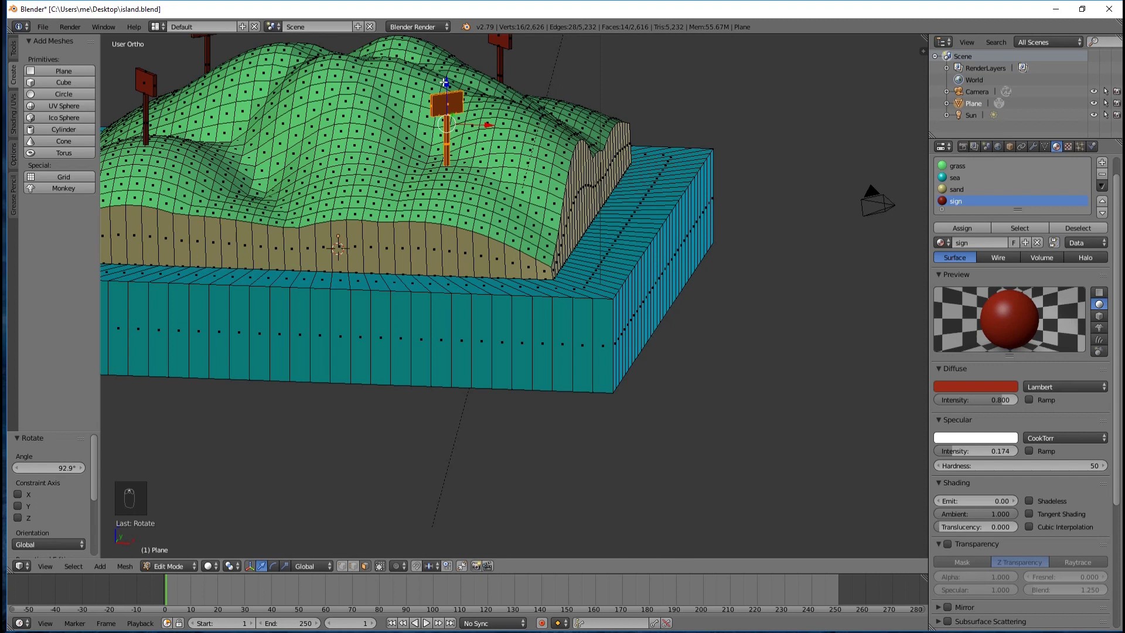
{"action": "left_click_drag", "start_coordinate": [446, 82], "coordinate": [444, 84]}
Step: Switch the view to perspective and return the island mesh to object mode
{"action": "middle_click_drag", "start_coordinate": [614, 167], "coordinate": [562, 179]}
{"action": "scroll", "coordinate": [598, 200], "scroll_direction": "down", "scroll_amount": 3}
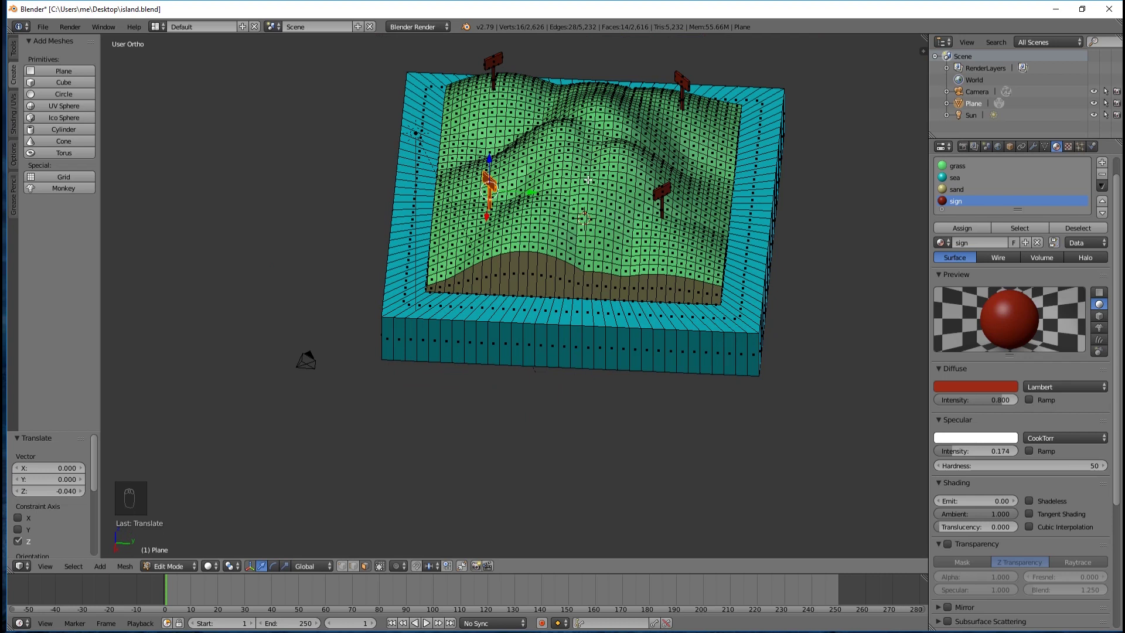
{"action": "key", "text": "KP_5"}
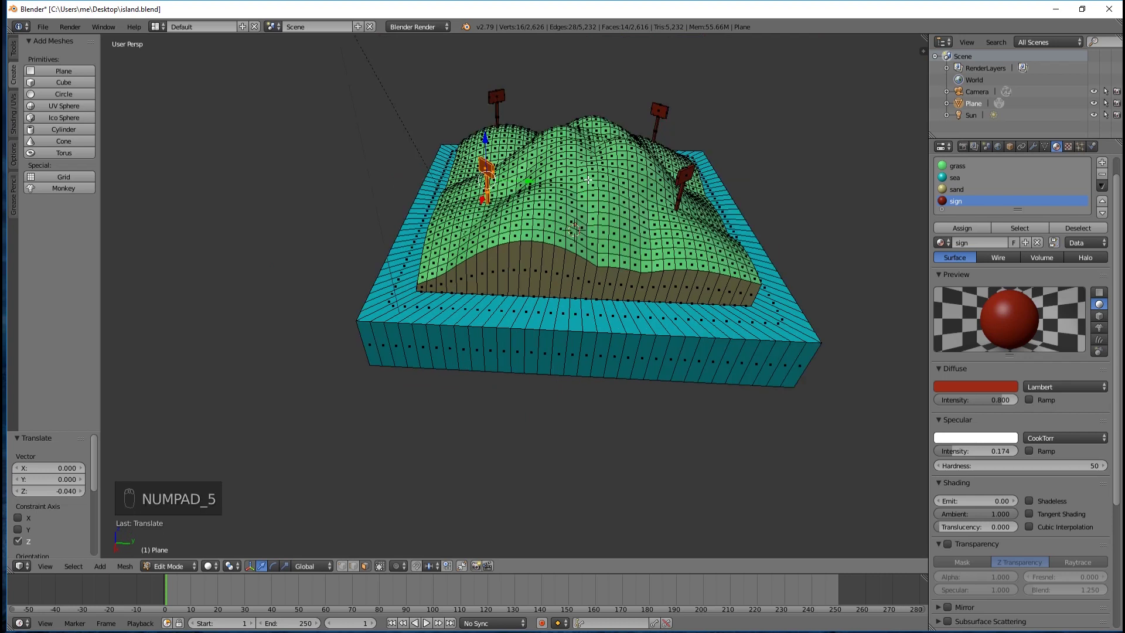
{"action": "middle_click_drag", "start_coordinate": [588, 180], "coordinate": [663, 169]}
{"action": "scroll", "coordinate": [626, 234], "scroll_direction": "up", "scroll_amount": 3}
{"action": "key", "text": "Tab"}
{"action": "right_click", "coordinate": [594, 144]}
Step: Examine the island and the placement of its four signs from several angles and distances
{"action": "middle_click_drag", "start_coordinate": [635, 253], "coordinate": [586, 263]}
{"action": "scroll", "coordinate": [587, 262], "scroll_direction": "up", "scroll_amount": 4}
{"action": "middle_click_drag", "start_coordinate": [505, 267], "coordinate": [556, 288]}
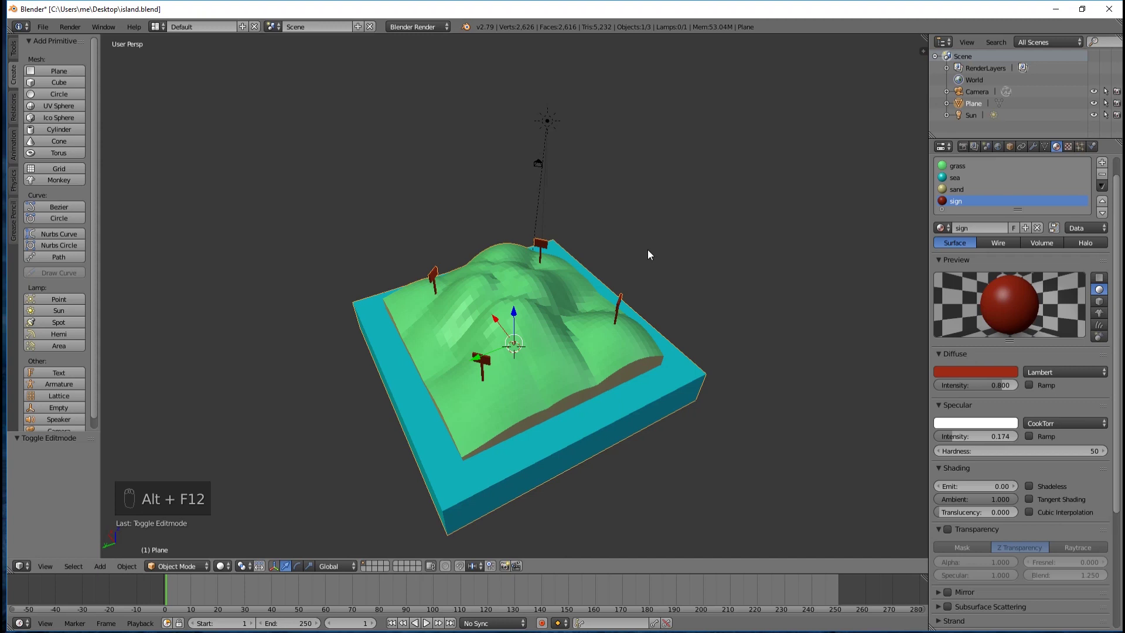
{"action": "scroll", "coordinate": [568, 344], "scroll_direction": "up", "scroll_amount": 5}
{"action": "middle_click_drag", "start_coordinate": [530, 382], "coordinate": [536, 354]}
{"action": "scroll", "coordinate": [574, 350], "scroll_direction": "down", "scroll_amount": 5}
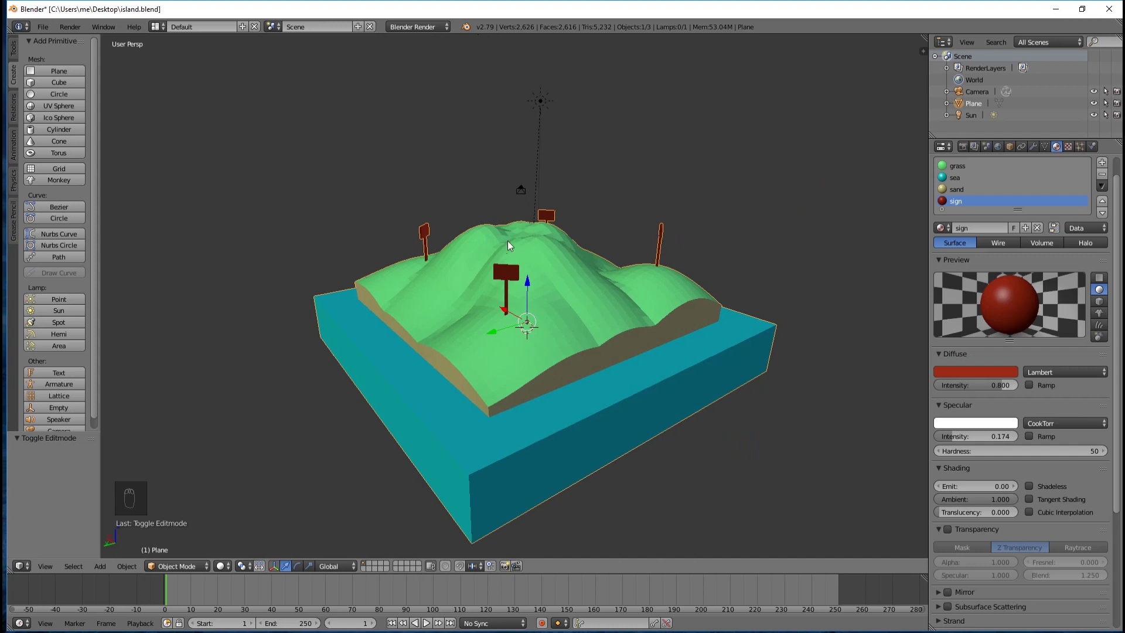
{"action": "middle_click_drag", "start_coordinate": [515, 244], "coordinate": [508, 277]}
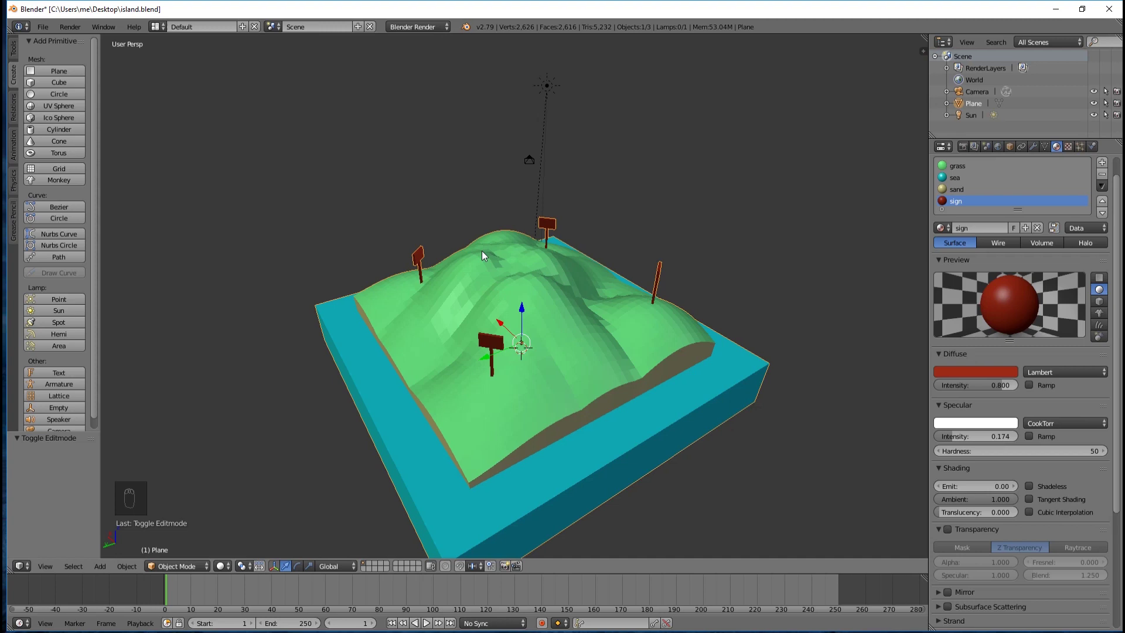
Step: Put the island mesh back into edit mode with the four signs in view
{"action": "right_click", "coordinate": [480, 273]}
{"action": "key", "text": "Tab"}
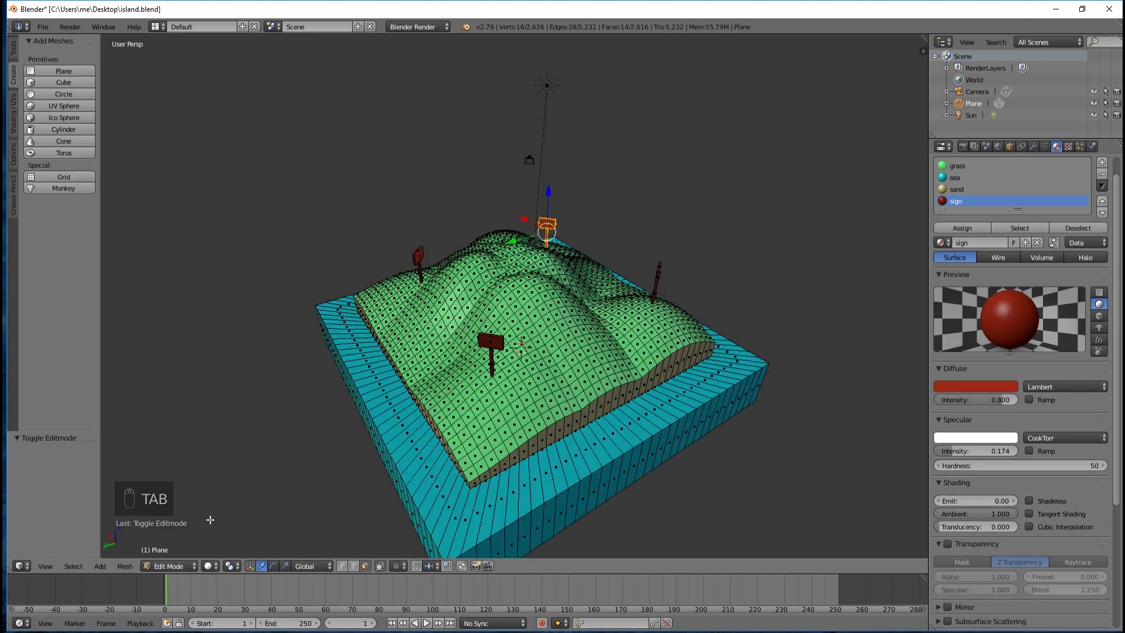
{"action": "left_click", "coordinate": [188, 572]}
{"action": "key", "text": "Tab"}
{"action": "middle_click_drag", "start_coordinate": [676, 233], "coordinate": [627, 242]}
{"action": "scroll", "coordinate": [627, 242], "scroll_direction": "up", "scroll_amount": 3}
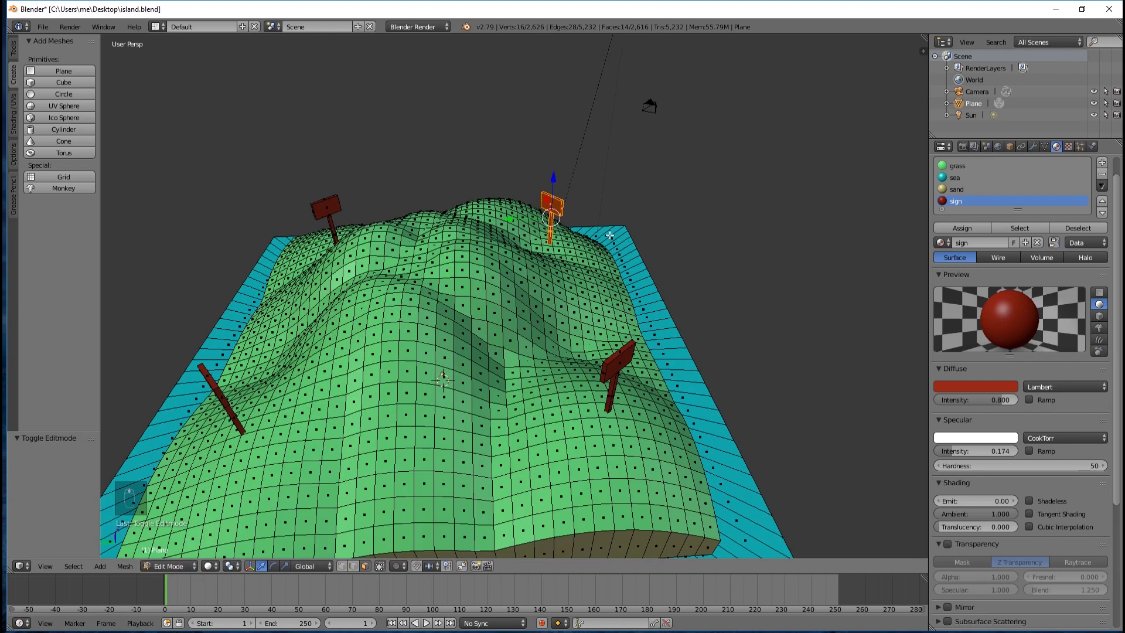
Step: Toggle the selection of the whole mesh until nothing is selected
{"action": "key", "text": "a"}
{"action": "key", "text": "a"}
{"action": "key", "text": "a"}
{"action": "key", "text": "a"}
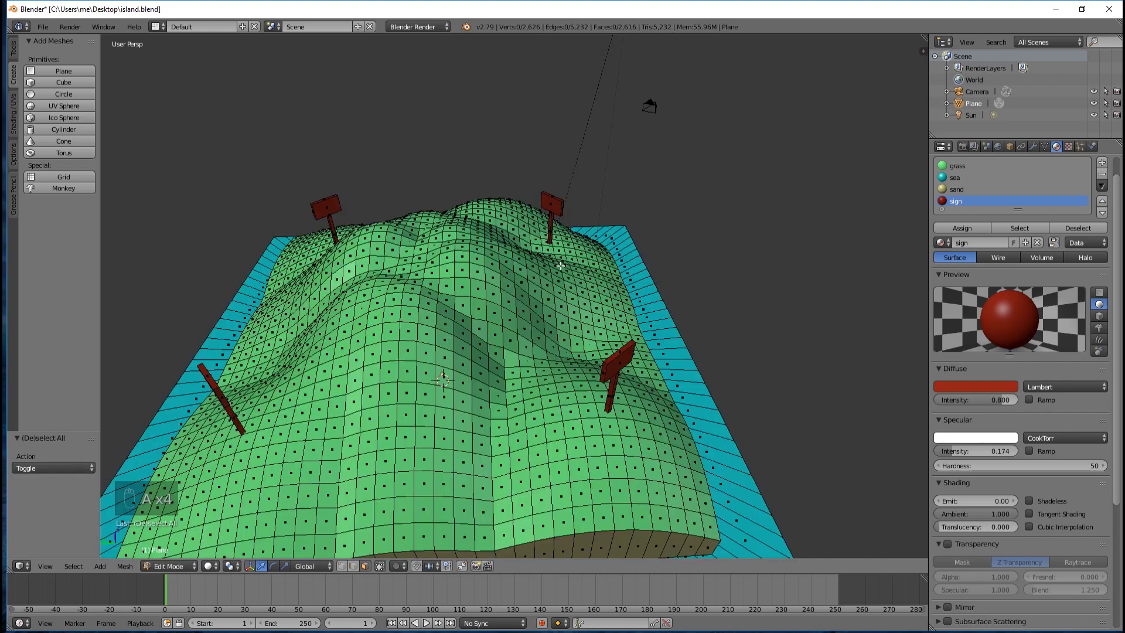
Step: Add an ico sphere to the mesh, raise it, and move it about 15.6 units along Y, clear of the island
{"action": "middle_click_drag", "start_coordinate": [425, 312], "coordinate": [475, 300]}
{"action": "scroll", "coordinate": [460, 310], "scroll_direction": "down", "scroll_amount": 5}
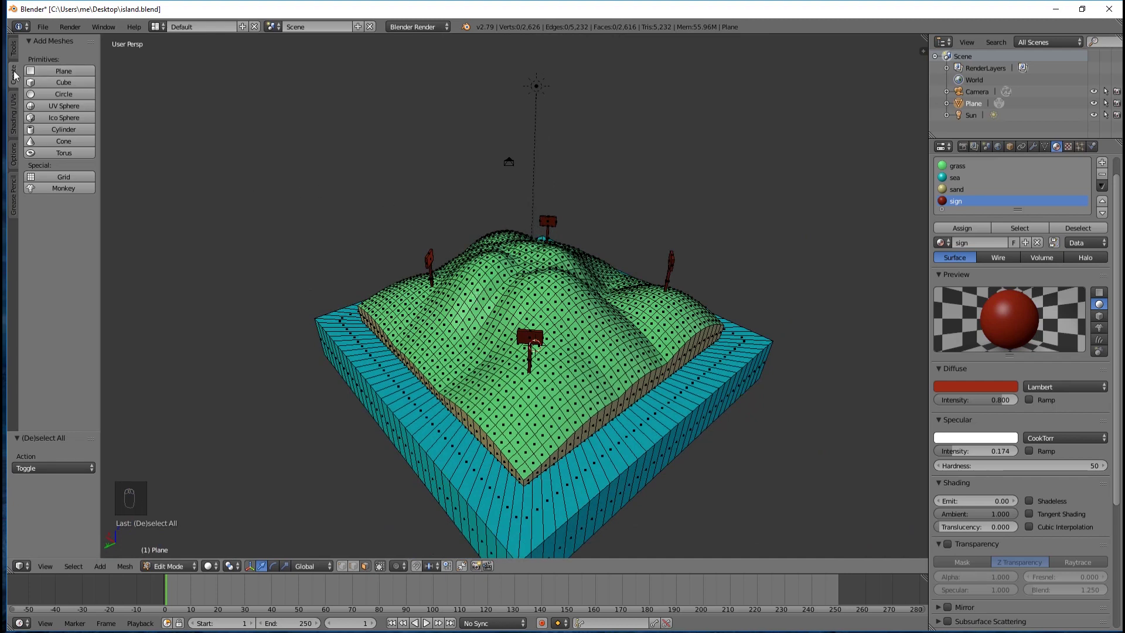
{"action": "left_click", "coordinate": [69, 118]}
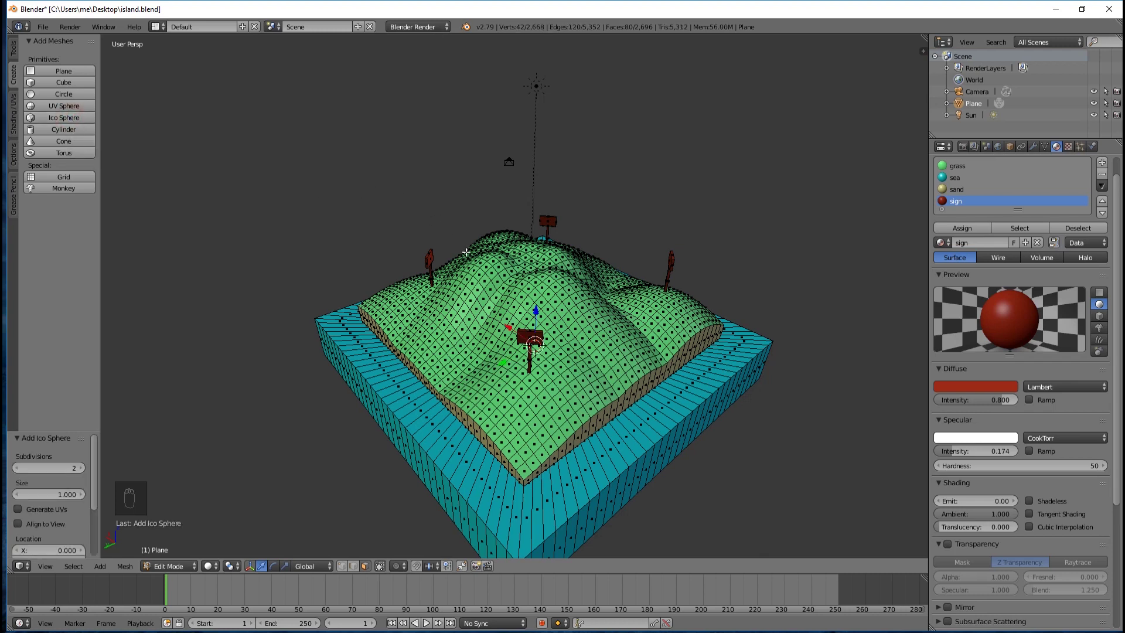
{"action": "middle_click_drag", "start_coordinate": [607, 350], "coordinate": [577, 345]}
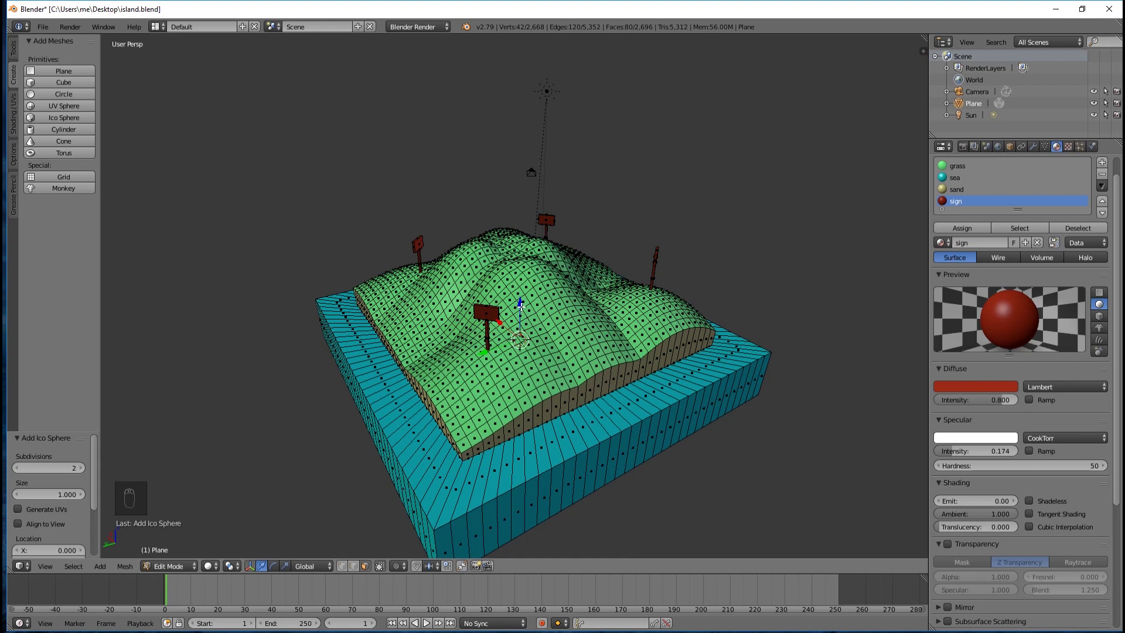
{"action": "left_click_drag", "start_coordinate": [520, 304], "coordinate": [526, 176]}
{"action": "left_click_drag", "start_coordinate": [482, 215], "coordinate": [164, 271]}
{"action": "middle_click_drag", "start_coordinate": [359, 247], "coordinate": [470, 252]}
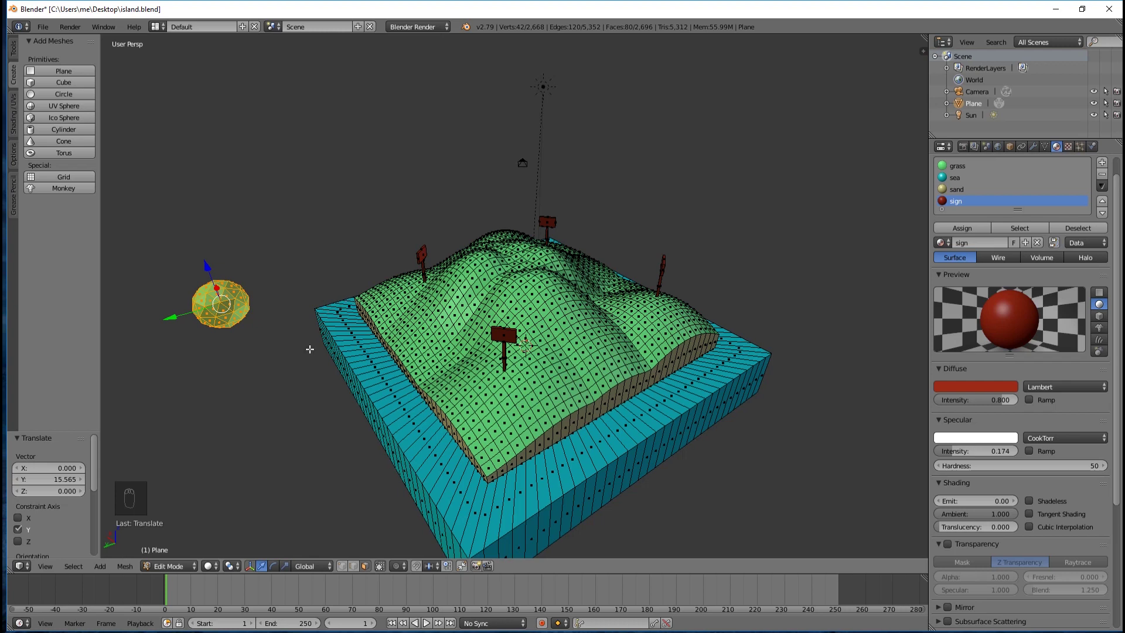
Step: Examine the new ico sphere beside the island from several angles and distances
{"action": "middle_click_drag", "start_coordinate": [290, 375], "coordinate": [290, 373]}
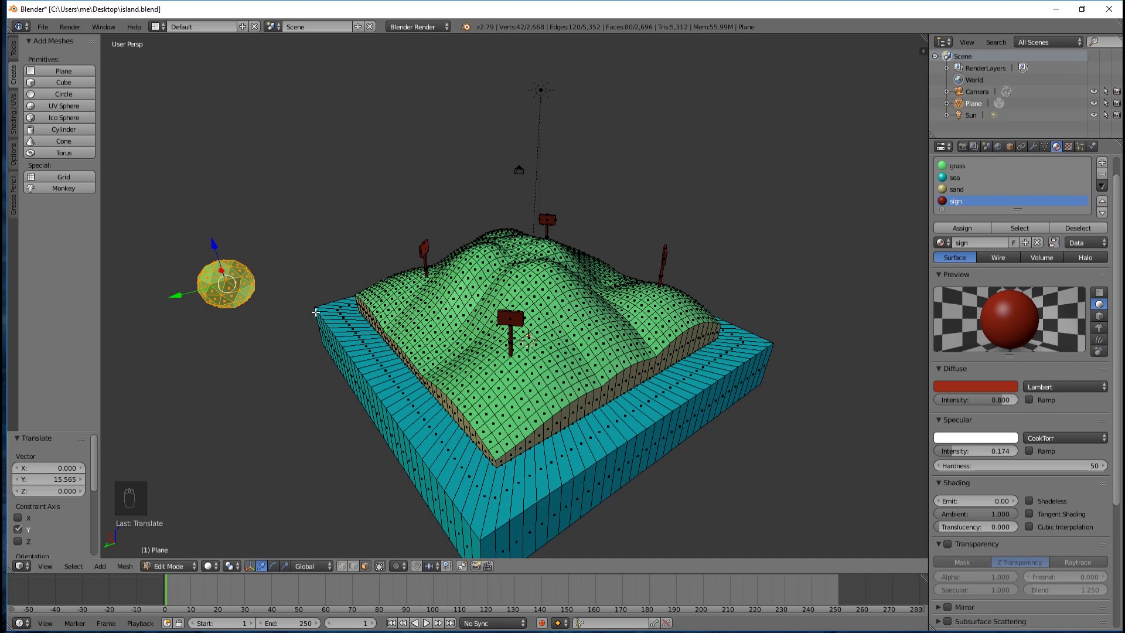
{"action": "mouse_move", "coordinate": [311, 285]}
{"action": "middle_mouse_down"}
{"action": "mouse_move", "coordinate": [278, 306]}
{"action": "mouse_move", "coordinate": [303, 290]}
{"action": "middle_mouse_up"}
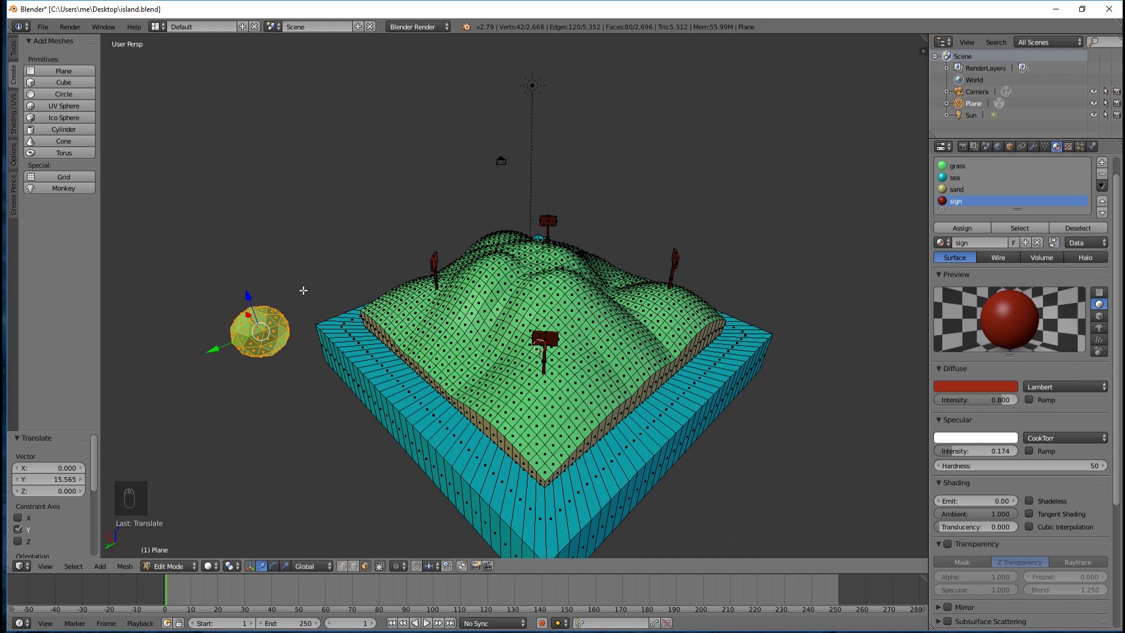
{"action": "scroll", "coordinate": [303, 309], "scroll_direction": "up", "scroll_amount": 3}
{"action": "middle_click_drag", "start_coordinate": [268, 307], "coordinate": [276, 335]}
{"action": "scroll", "coordinate": [300, 302], "scroll_direction": "down", "scroll_amount": 3}
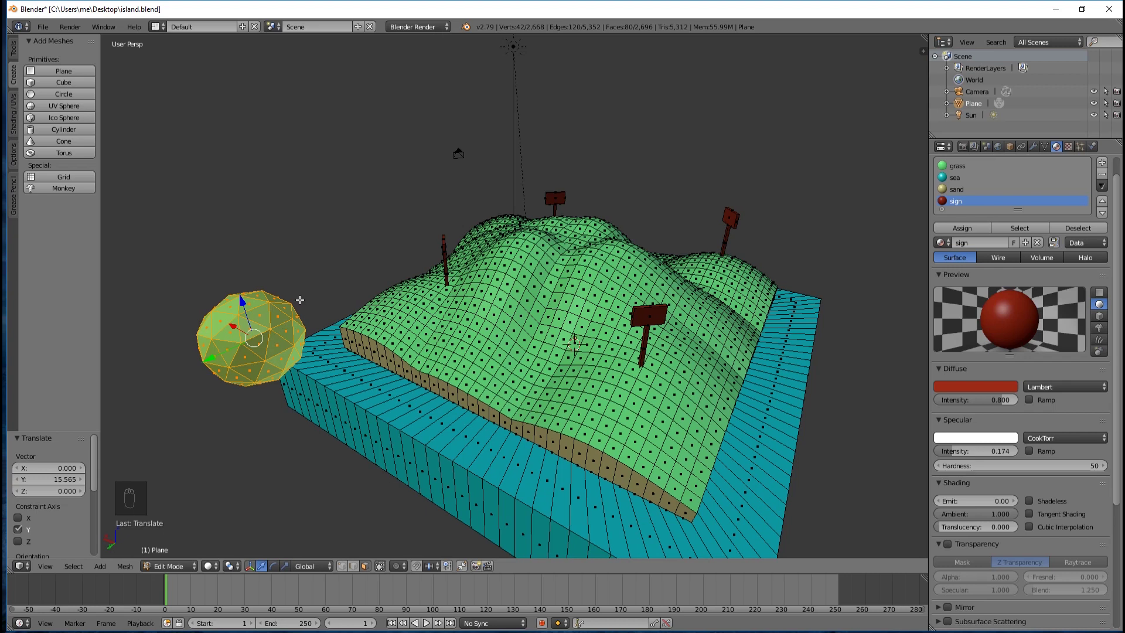
{"action": "middle_click_drag", "start_coordinate": [329, 286], "coordinate": [327, 290]}
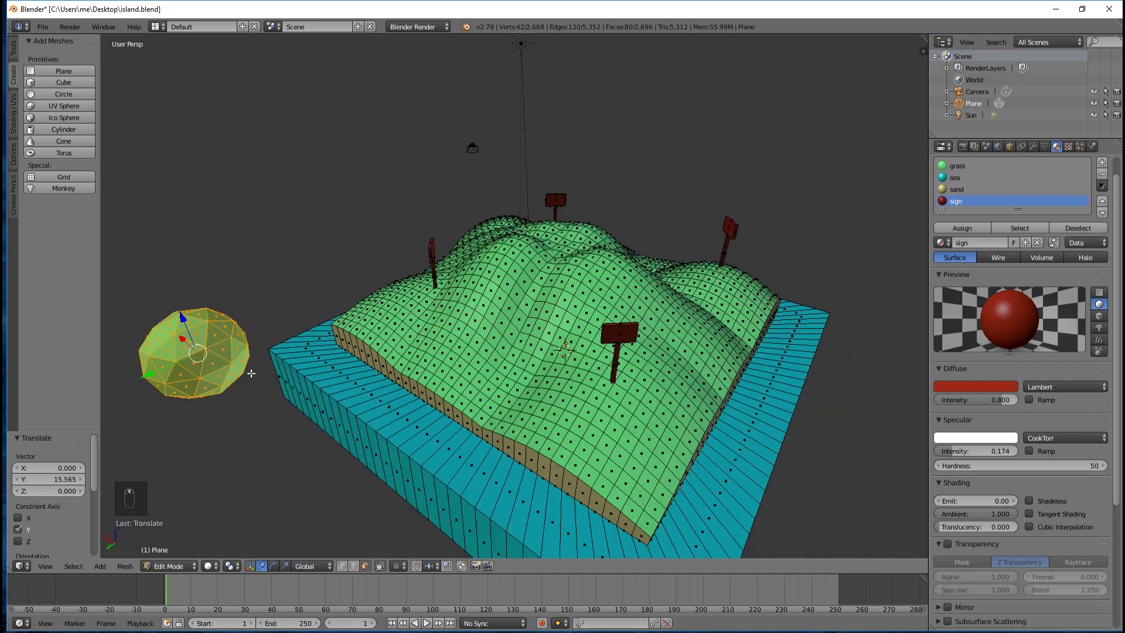
{"action": "middle_click_drag", "start_coordinate": [251, 367], "coordinate": [286, 354]}
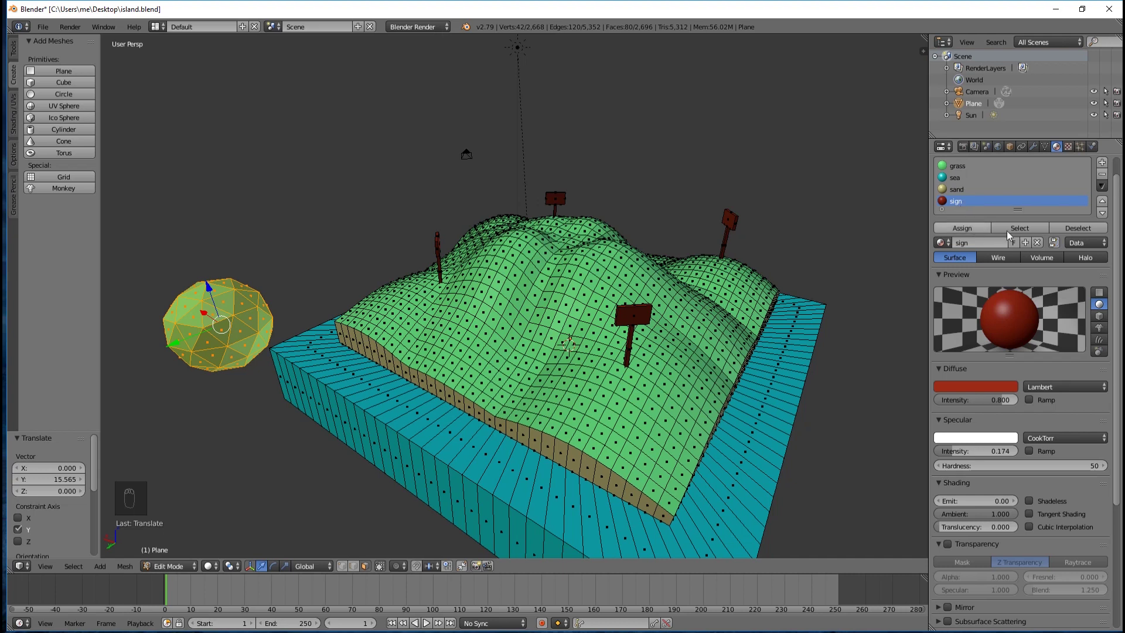
Step: Create a new material in an added slot with a dark grey diffuse colour and a specular intensity of 0.000
{"action": "left_click_drag", "start_coordinate": [1018, 210], "coordinate": [1020, 231]}
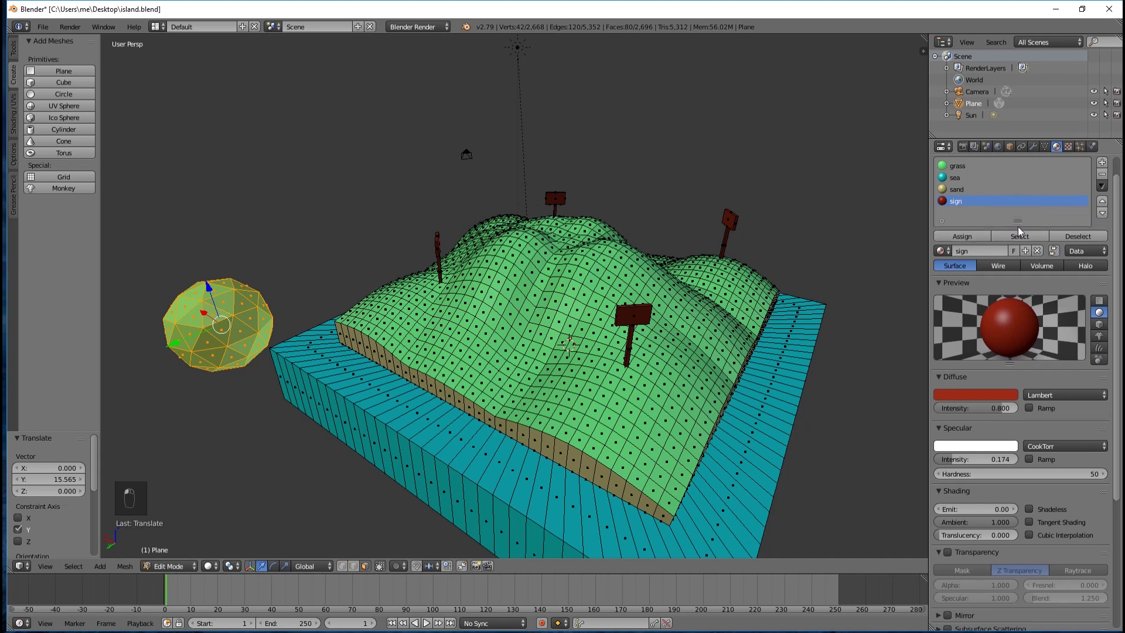
{"action": "left_click", "coordinate": [1102, 163]}
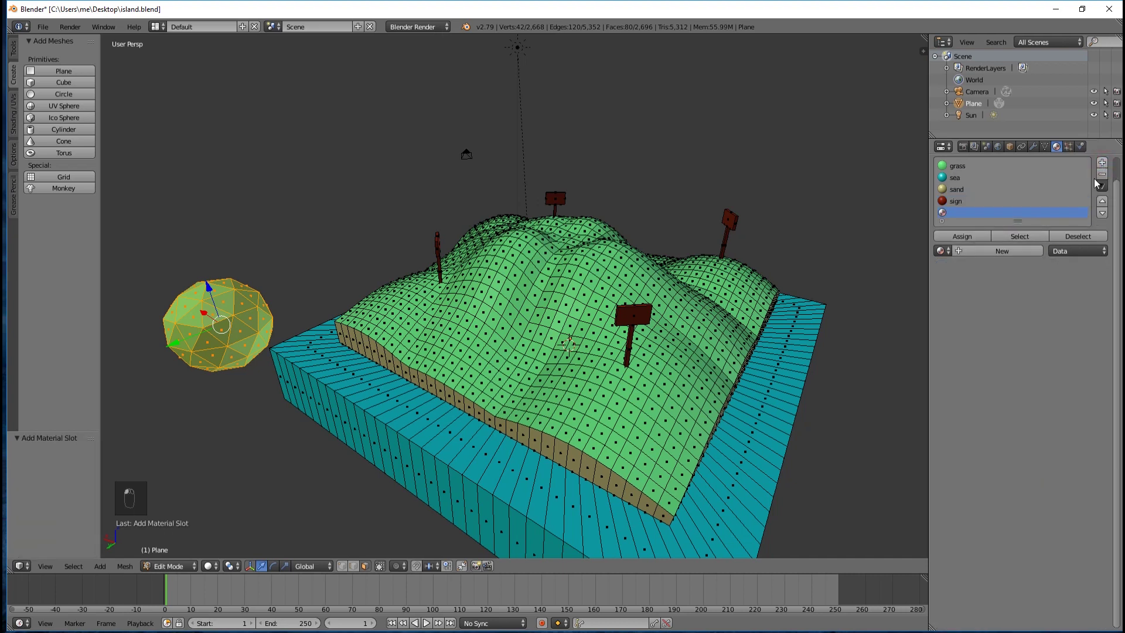
{"action": "left_click", "coordinate": [1020, 251]}
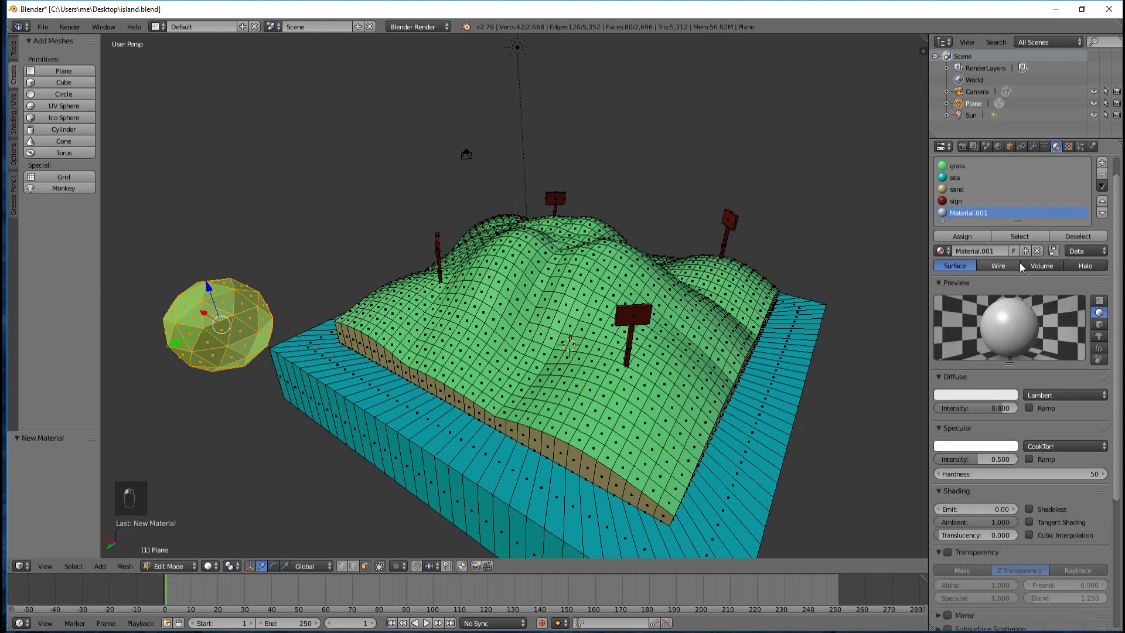
{"action": "left_click", "coordinate": [958, 396]}
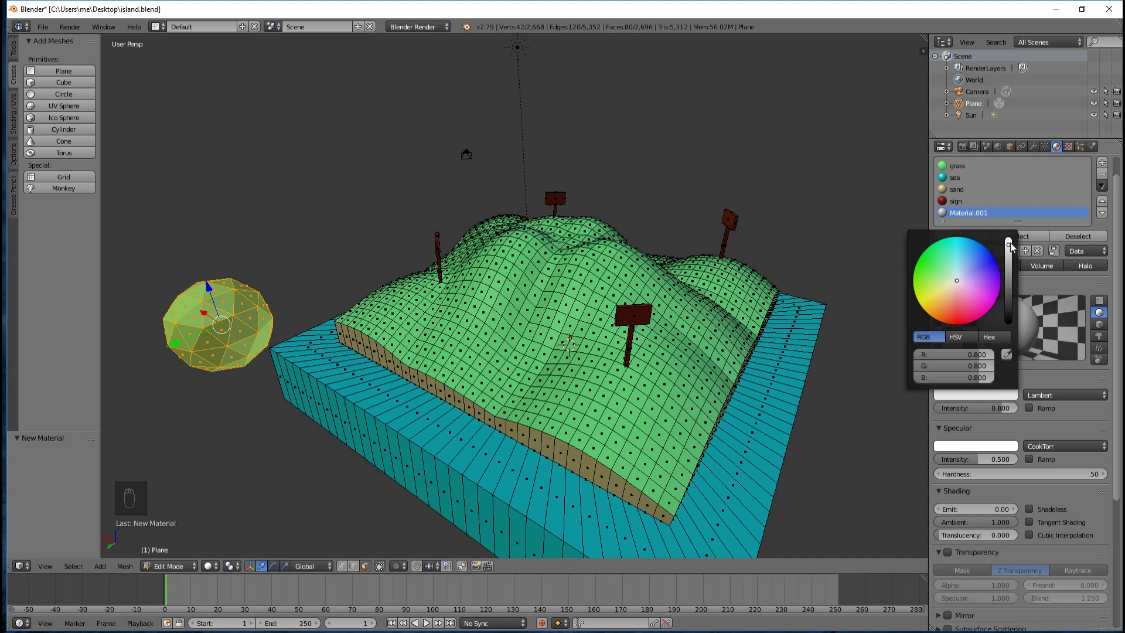
{"action": "left_click_drag", "start_coordinate": [1010, 245], "coordinate": [1008, 292]}
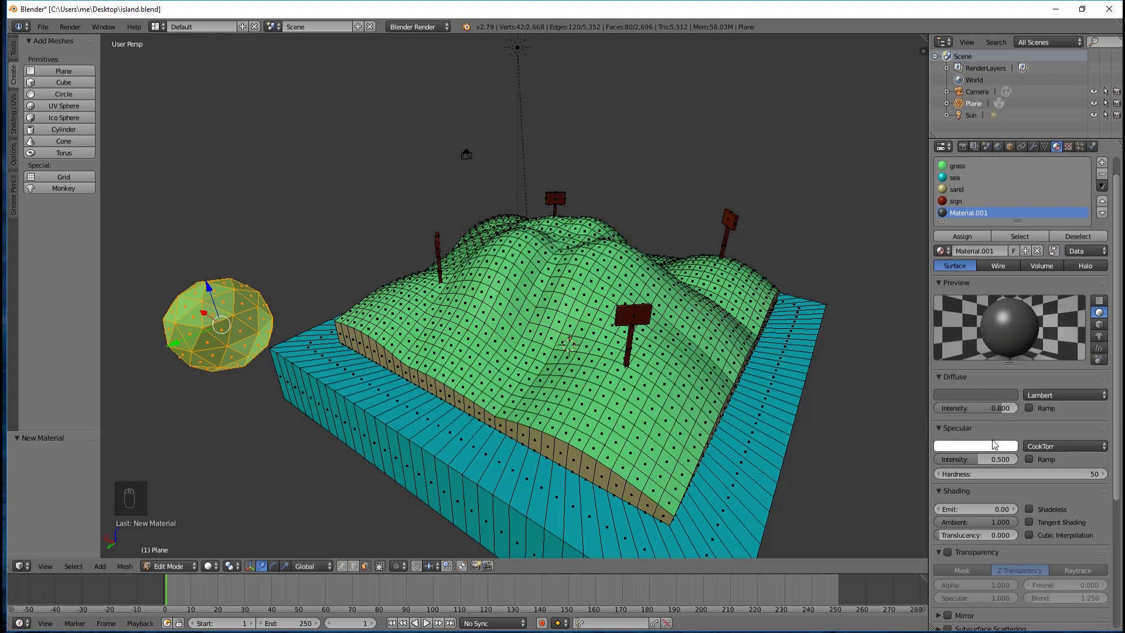
{"action": "left_click_drag", "start_coordinate": [974, 461], "coordinate": [939, 461]}
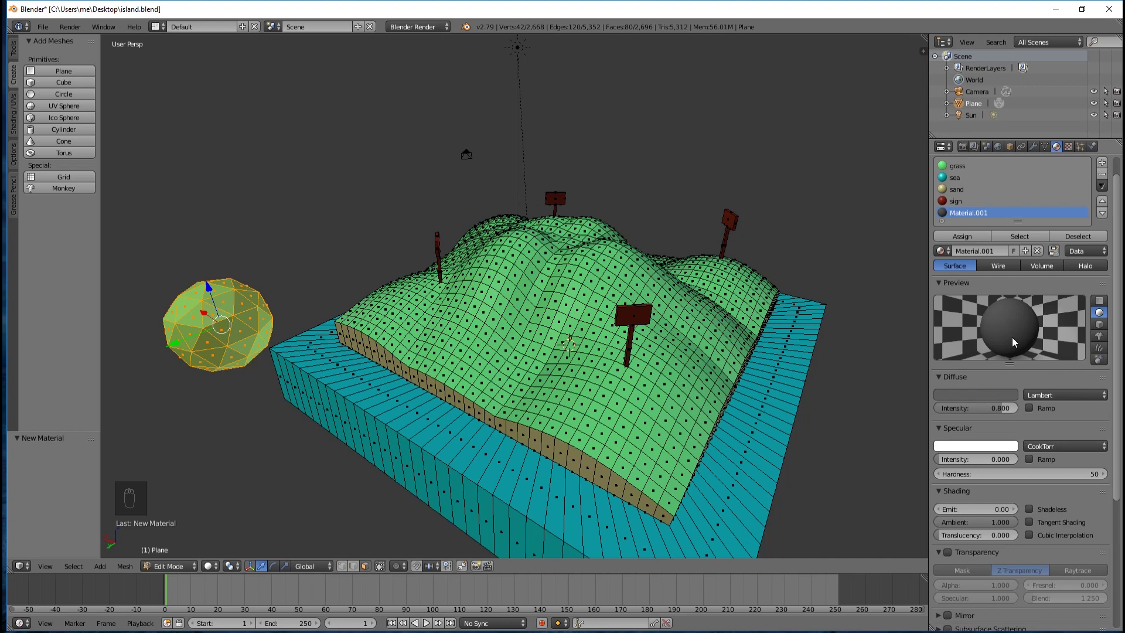
Step: Rename the new dark grey material to rock and assign it to the ico sphere
{"action": "double_click", "coordinate": [965, 213]}
{"action": "type", "text": "rock"}
{"action": "key", "text": "Return"}
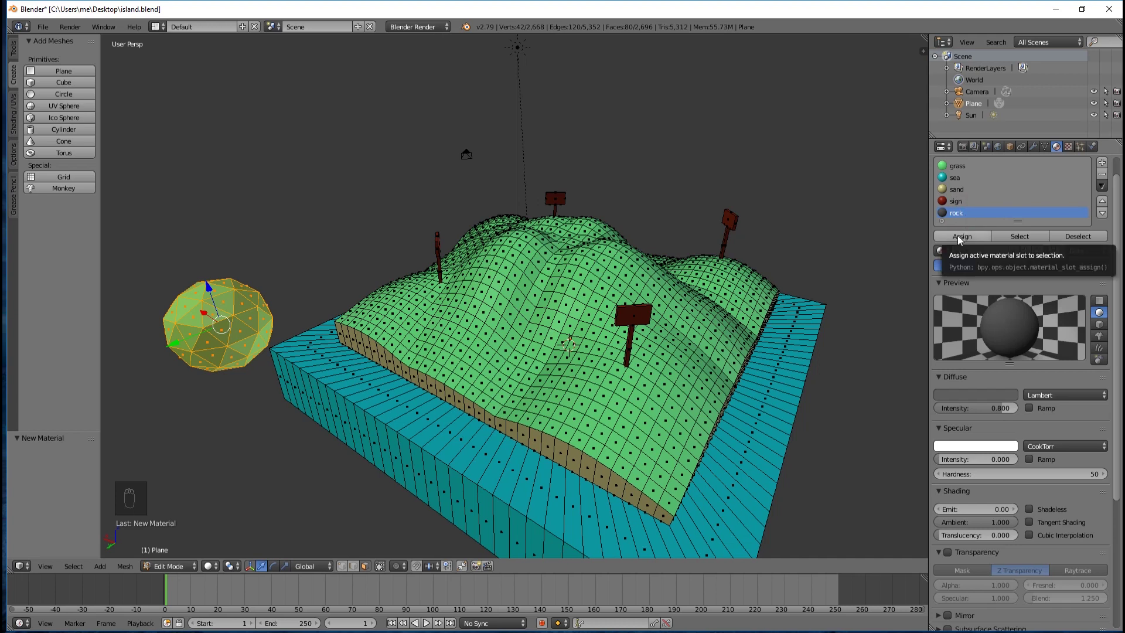
{"action": "left_click", "coordinate": [958, 236]}
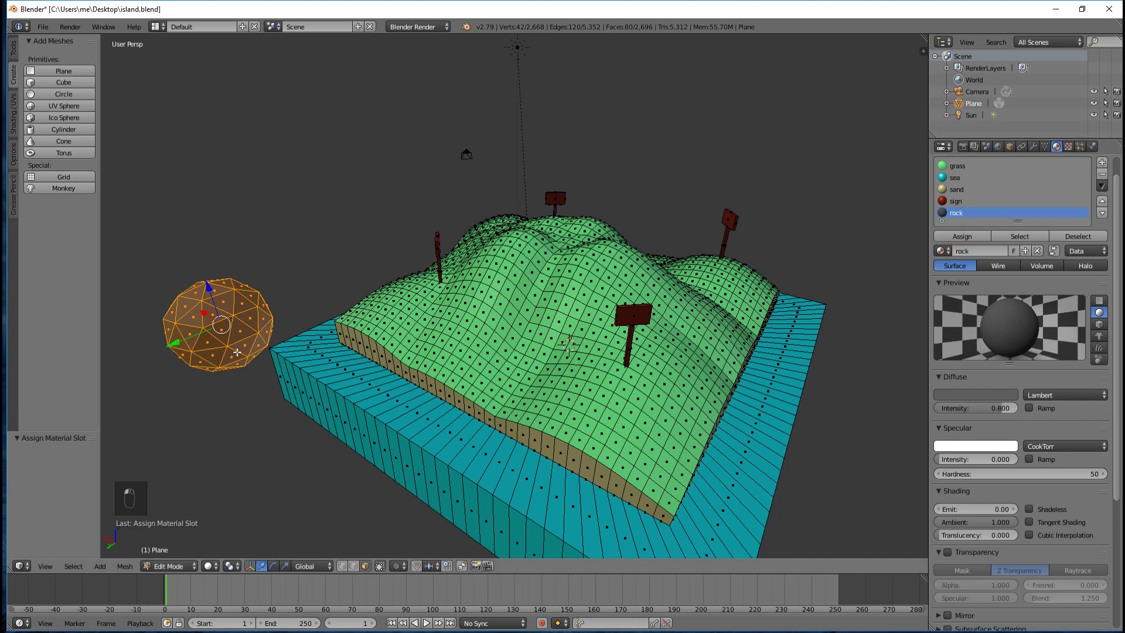
{"action": "key", "text": "a"}
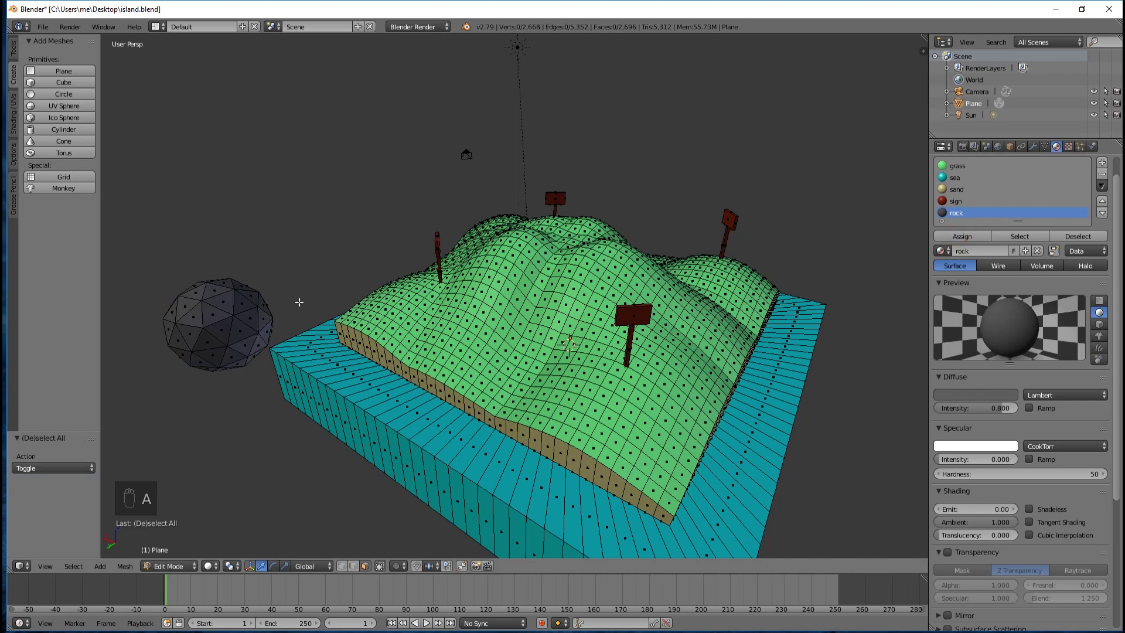
Step: Select three separate vertices of the rock in vertex select mode and scale them by about 1.03
{"action": "middle_click_drag", "start_coordinate": [309, 304], "coordinate": [352, 267]}
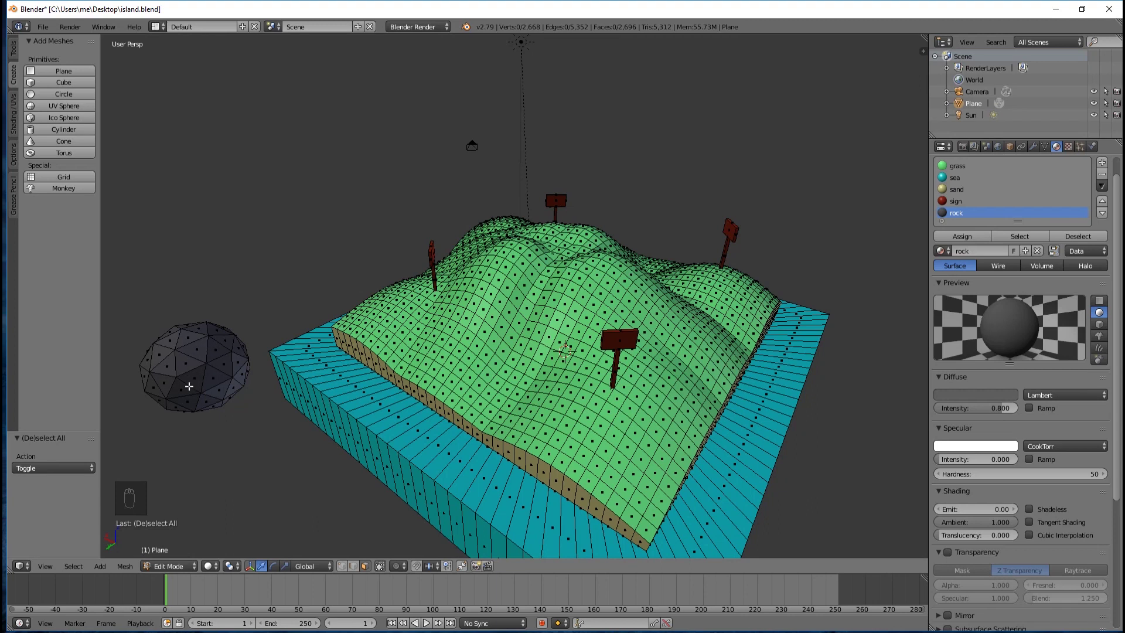
{"action": "middle_click_drag", "start_coordinate": [266, 311], "coordinate": [279, 299]}
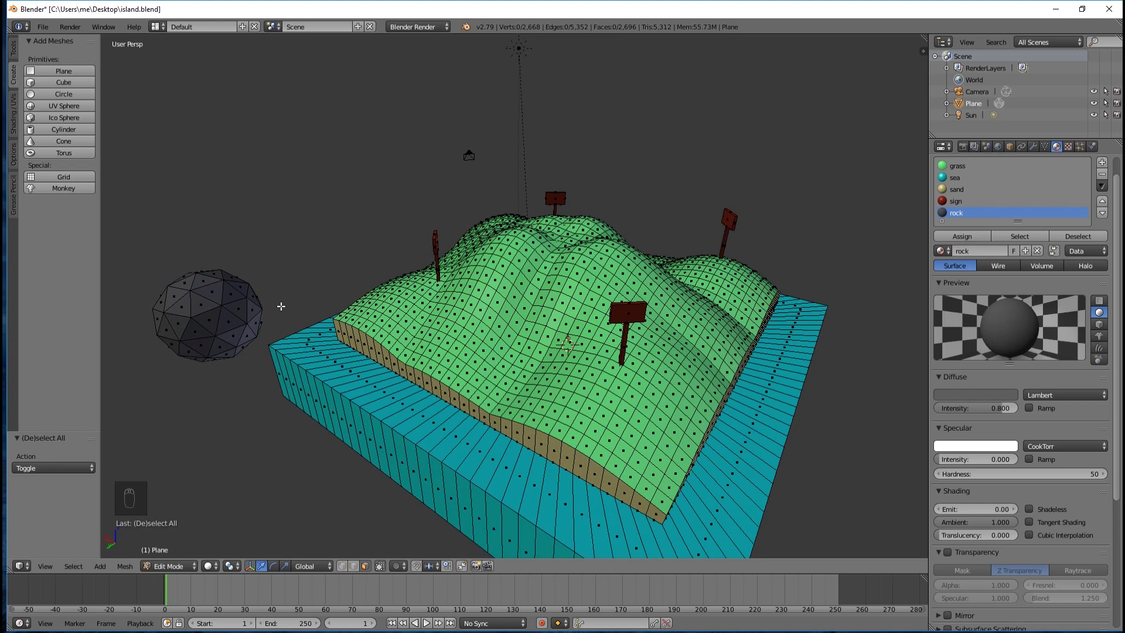
{"action": "middle_click_drag", "start_coordinate": [288, 300], "coordinate": [252, 298]}
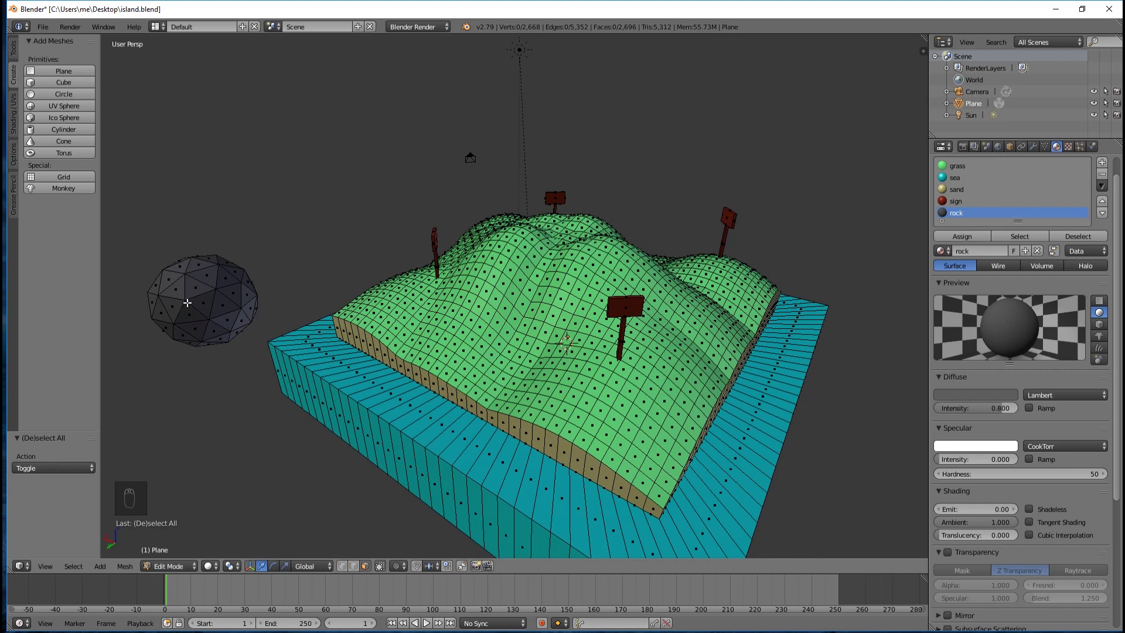
{"action": "left_click", "coordinate": [342, 567]}
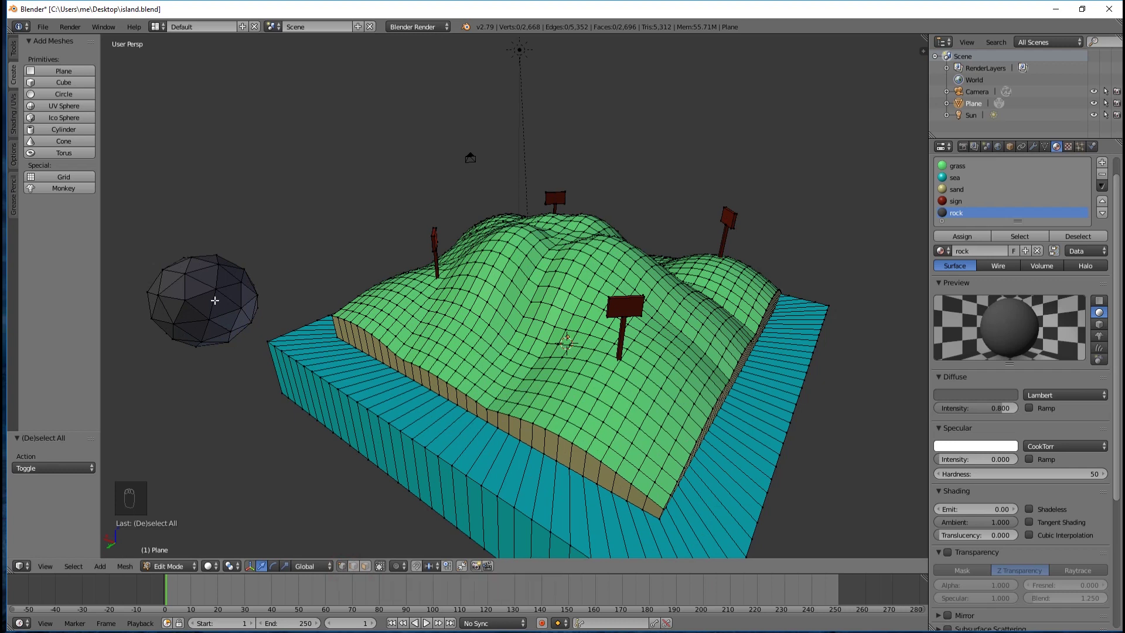
{"action": "key", "text": "KP_4"}
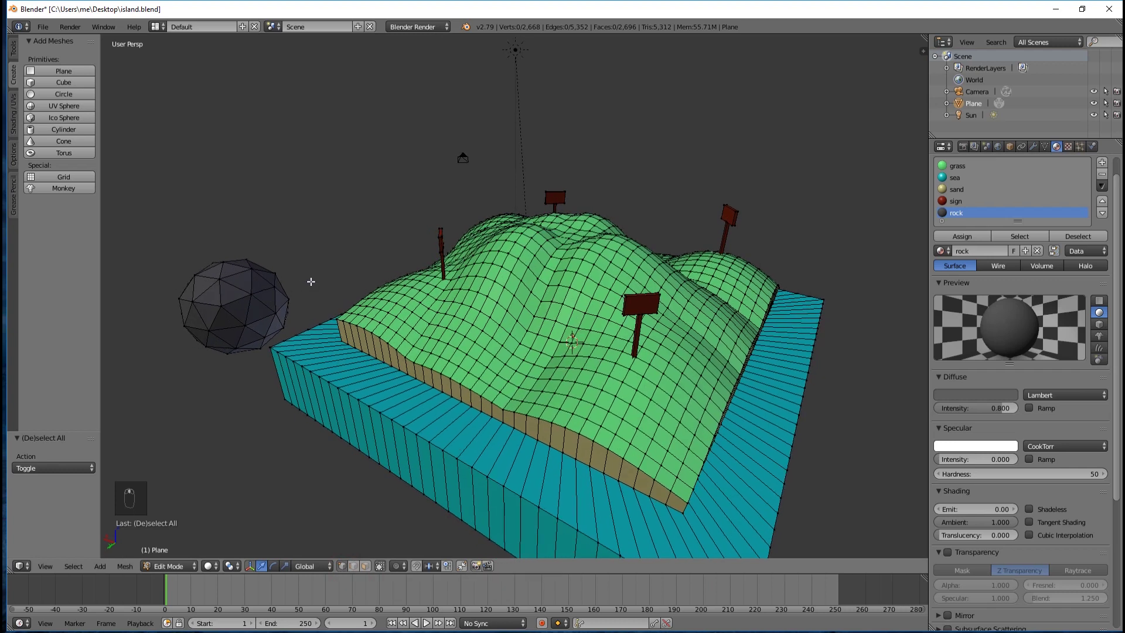
{"action": "right_click", "coordinate": [262, 313]}
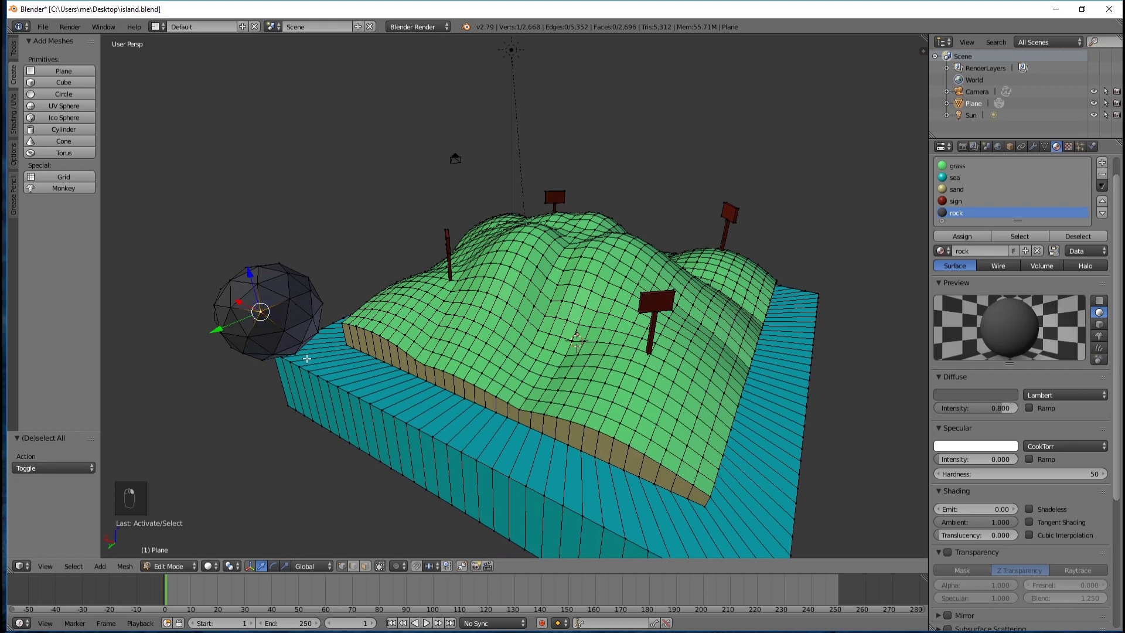
{"action": "middle_click_drag", "start_coordinate": [332, 263], "coordinate": [305, 319]}
{"action": "right_click", "coordinate": [210, 412], "text": "shift"}
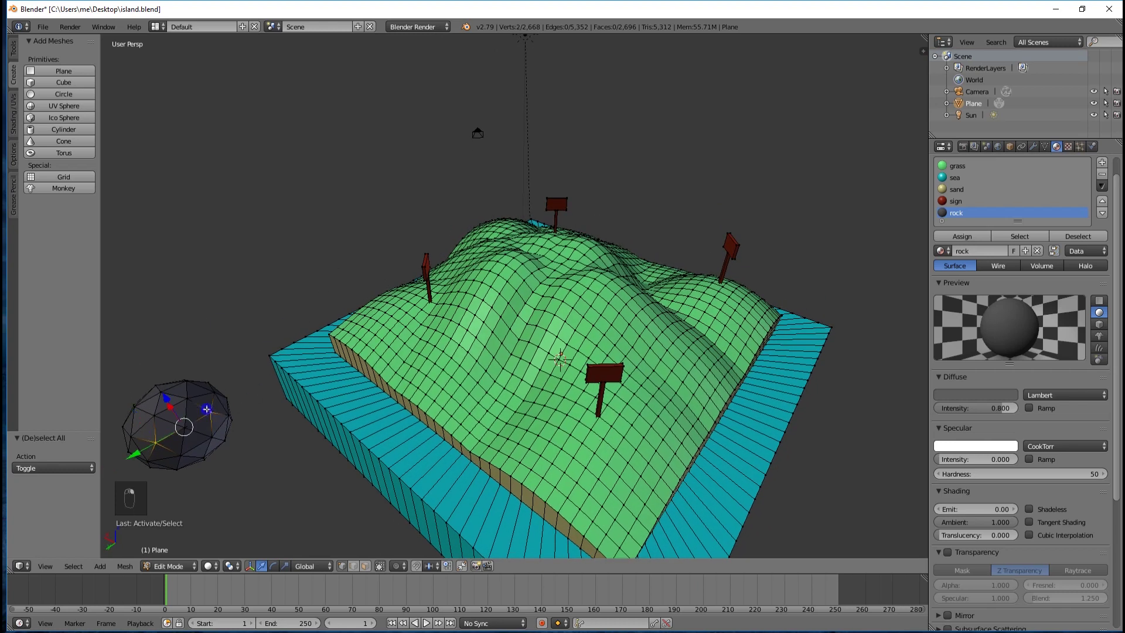
{"action": "right_click", "coordinate": [155, 384], "text": "shift"}
{"action": "middle_click_drag", "start_coordinate": [251, 376], "coordinate": [254, 436]}
{"action": "middle_click_drag", "start_coordinate": [333, 311], "coordinate": [283, 335]}
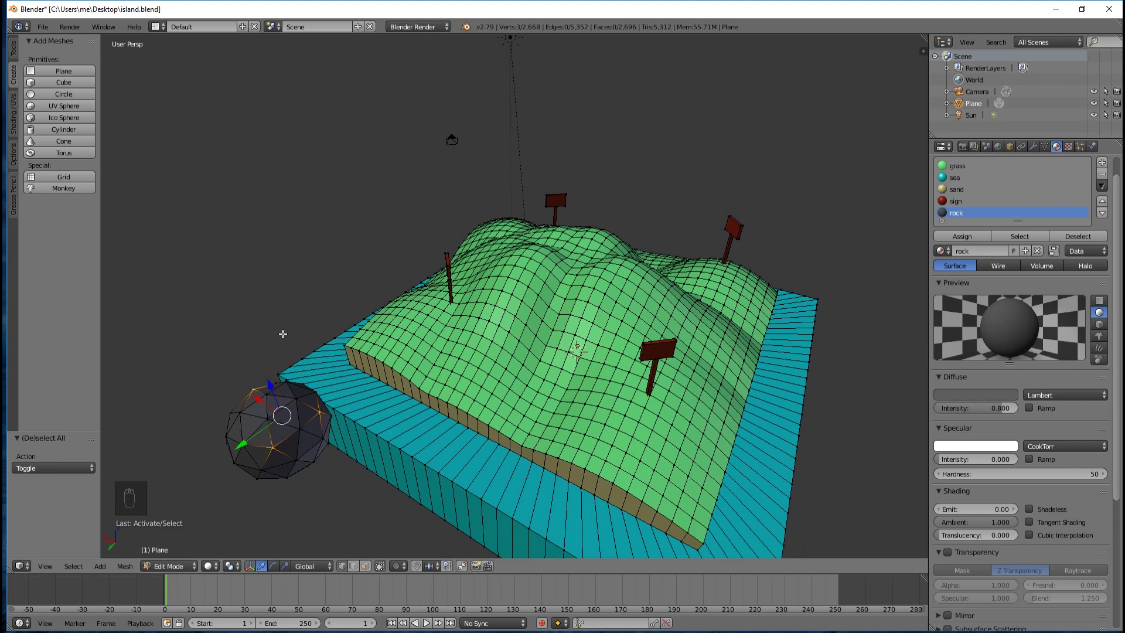
{"action": "key", "text": "s"}
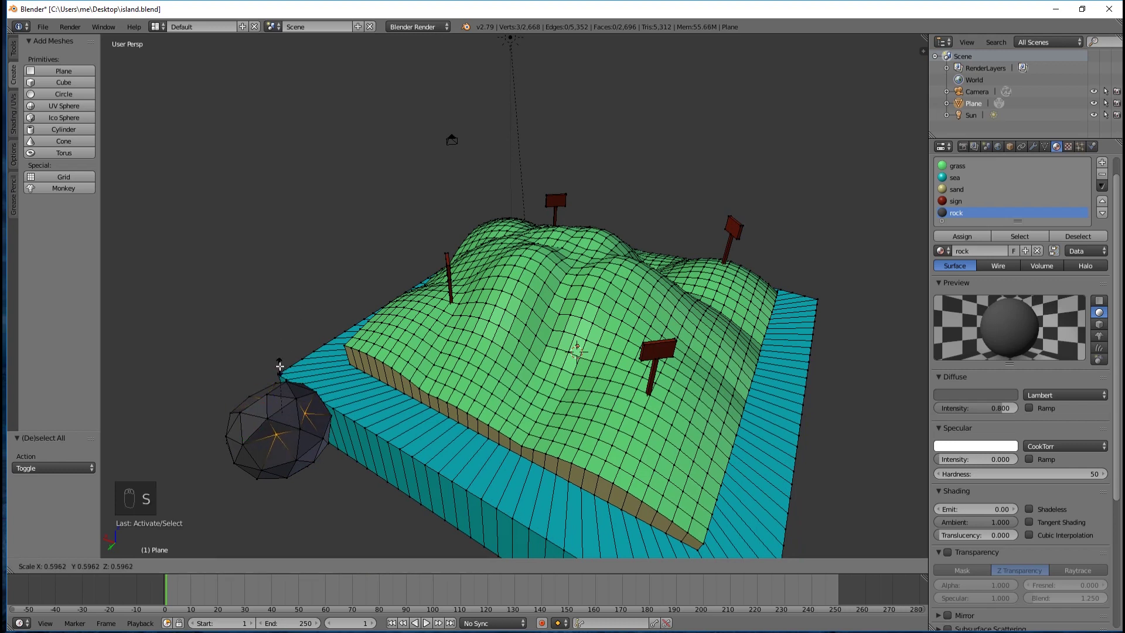
{"action": "left_click", "coordinate": [297, 332]}
Step: Select four separate edges around the rock in edge select mode and scale them by about 1.24
{"action": "middle_click_drag", "start_coordinate": [297, 332], "coordinate": [372, 379]}
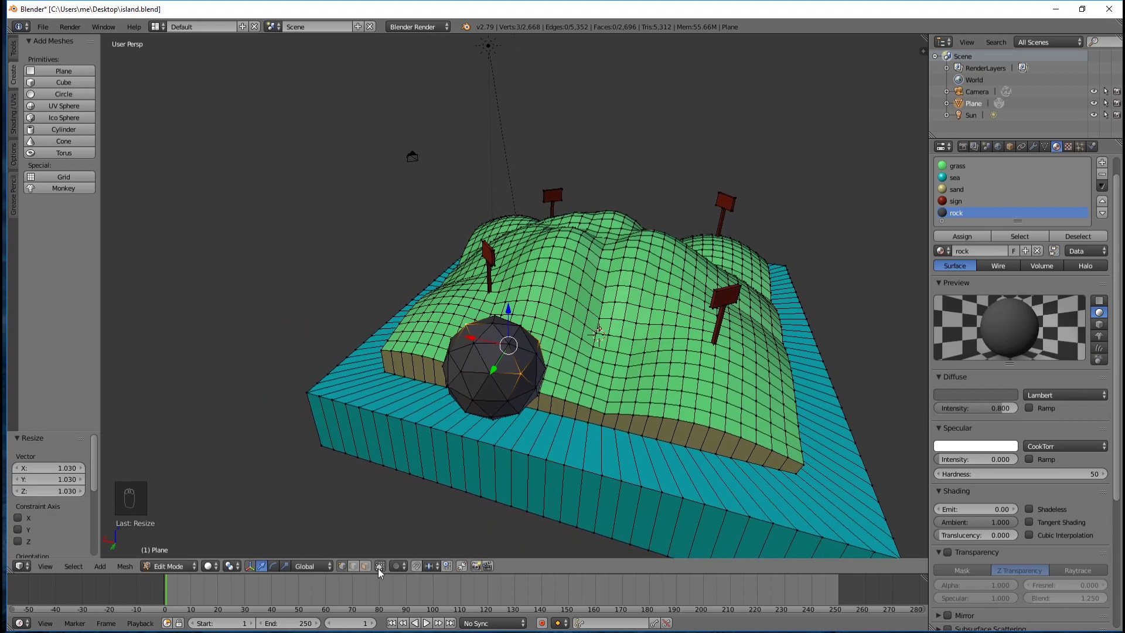
{"action": "left_click", "coordinate": [358, 567]}
{"action": "right_click", "coordinate": [526, 372]}
{"action": "right_click", "coordinate": [452, 351], "text": "shift"}
{"action": "right_click", "coordinate": [457, 392], "text": "shift"}
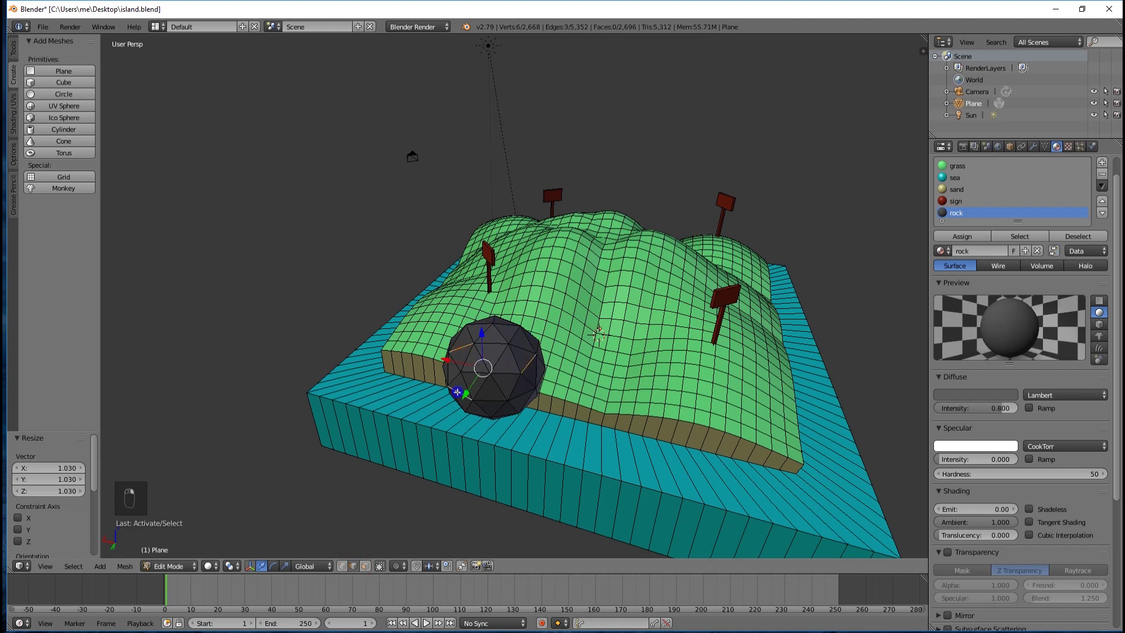
{"action": "right_click", "coordinate": [508, 329], "text": "shift"}
{"action": "key", "text": "s"}
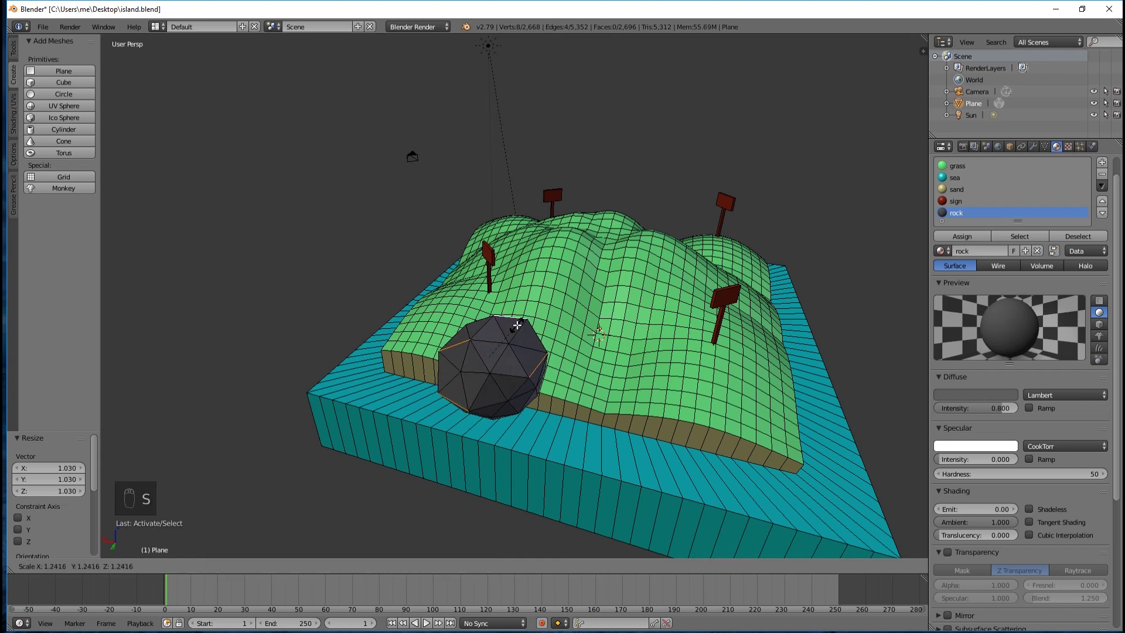
{"action": "left_click", "coordinate": [518, 325]}
Step: Select four edges on another side of the rock and scale them outward by about 1.06
{"action": "middle_click_drag", "start_coordinate": [522, 354], "coordinate": [447, 336]}
{"action": "scroll", "coordinate": [531, 388], "scroll_direction": "up", "scroll_amount": 3}
{"action": "scroll", "coordinate": [528, 376], "scroll_direction": "down", "scroll_amount": 5}
{"action": "right_click", "coordinate": [406, 327]}
{"action": "right_click", "coordinate": [343, 316], "text": "shift"}
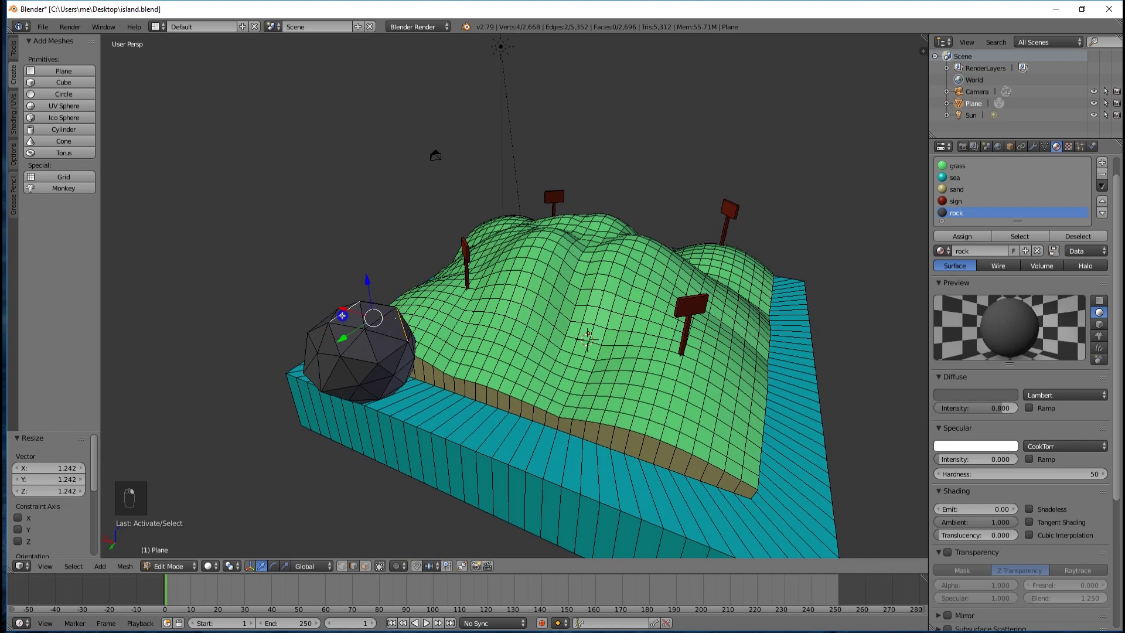
{"action": "right_click", "coordinate": [320, 359], "text": "shift"}
{"action": "right_click", "coordinate": [369, 395], "text": "shift"}
{"action": "middle_click_drag", "start_coordinate": [442, 385], "coordinate": [438, 386]}
{"action": "key", "text": "s"}
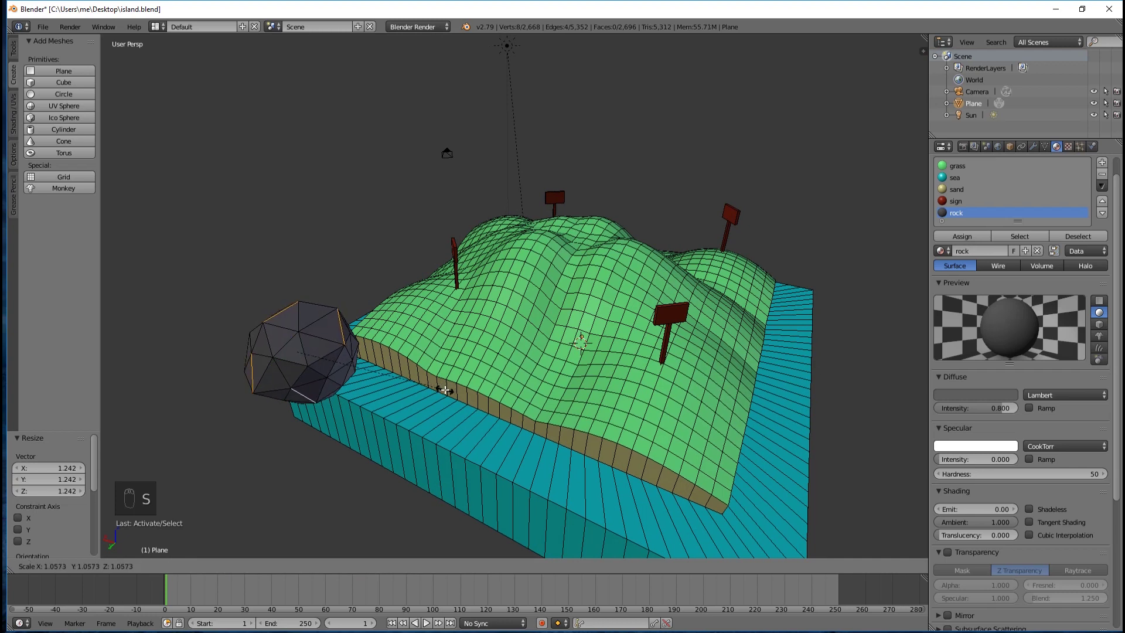
{"action": "left_click", "coordinate": [444, 389]}
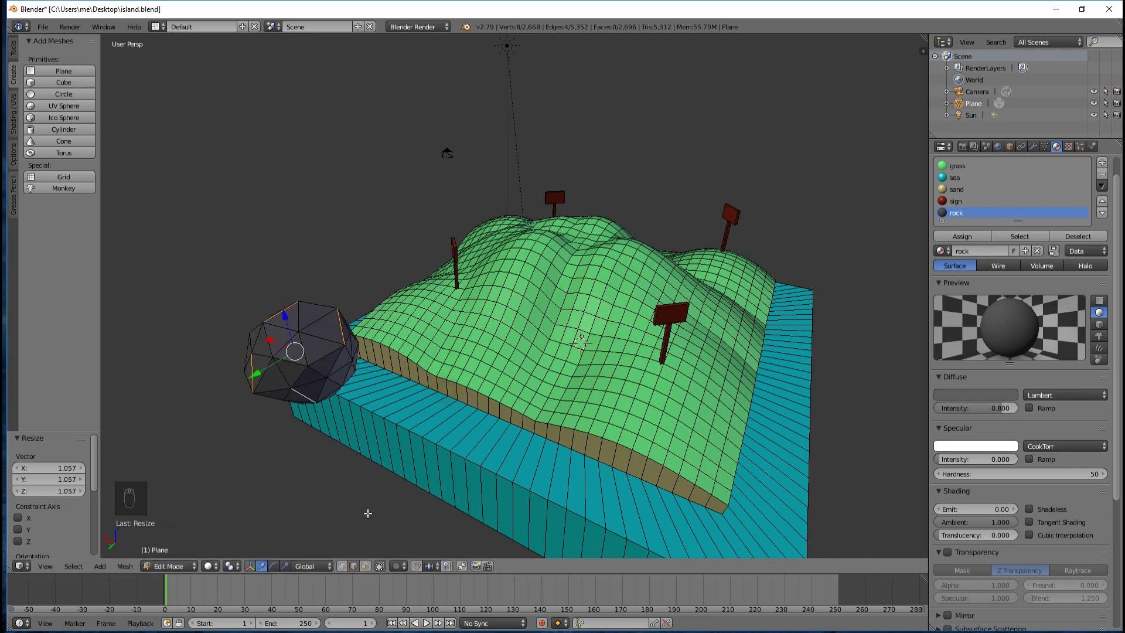
{"action": "left_click", "coordinate": [397, 566]}
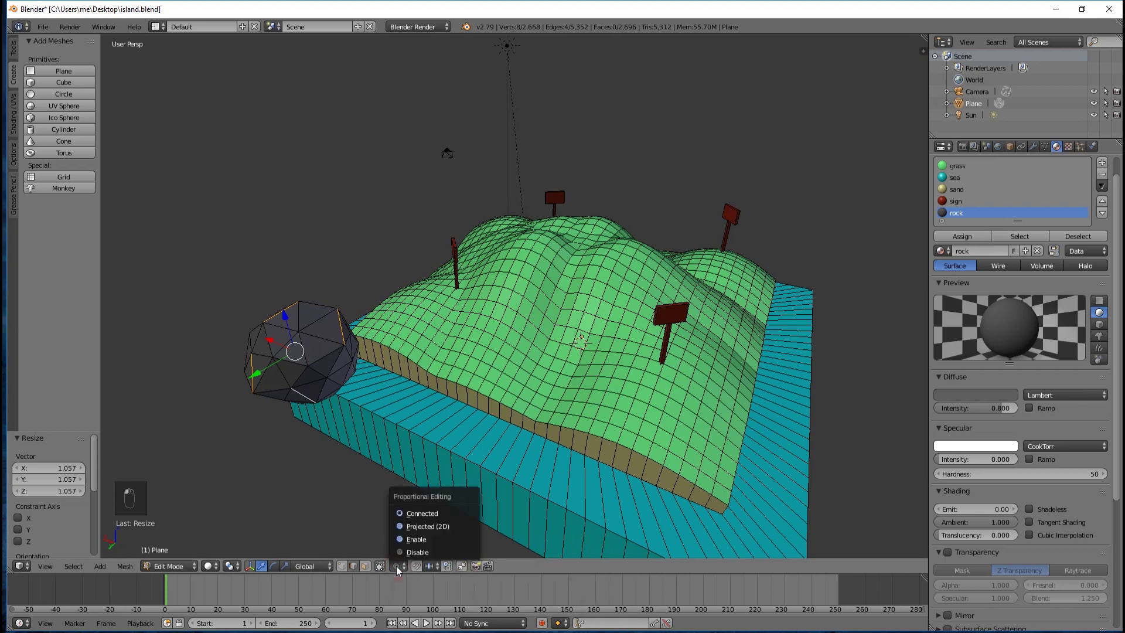
{"action": "left_click", "coordinate": [398, 568]}
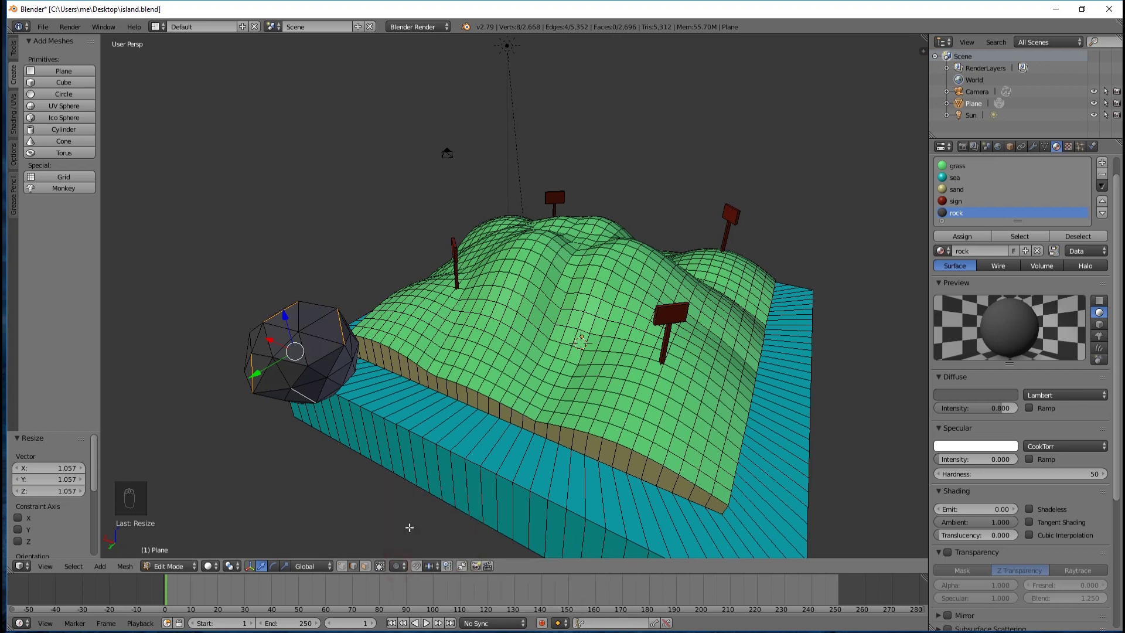
{"action": "key", "text": "o"}
{"action": "key", "text": "o"}
{"action": "key", "text": "o"}
{"action": "key", "text": "o"}
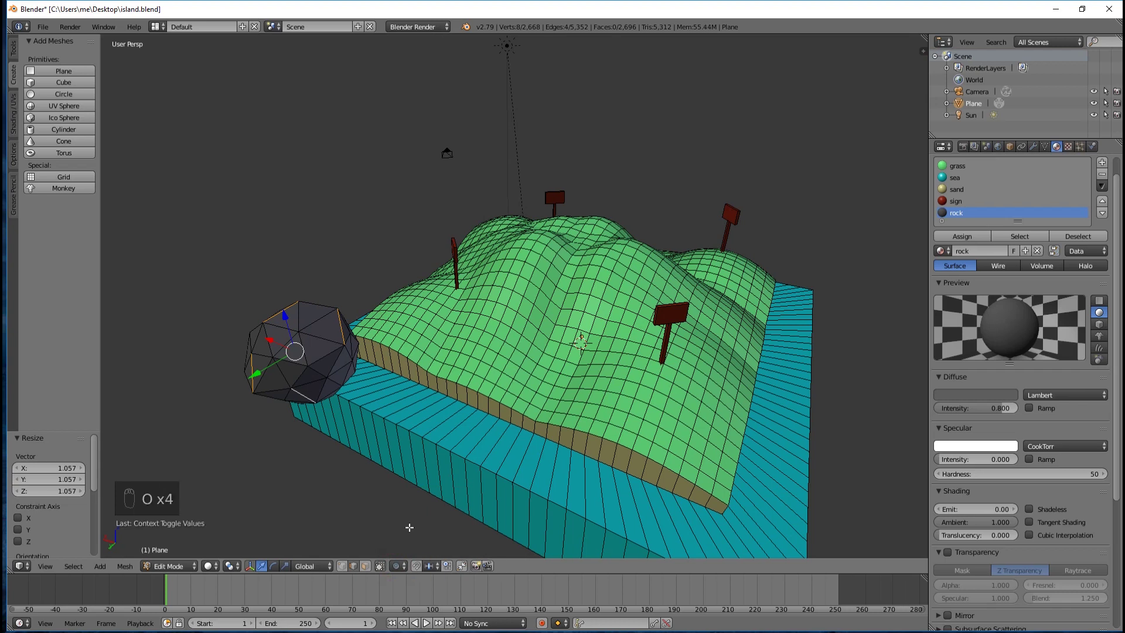
Step: Select three separate edges on another side of the rock and scale them outward by about 1.23
{"action": "middle_click_drag", "start_coordinate": [370, 380], "coordinate": [383, 371]}
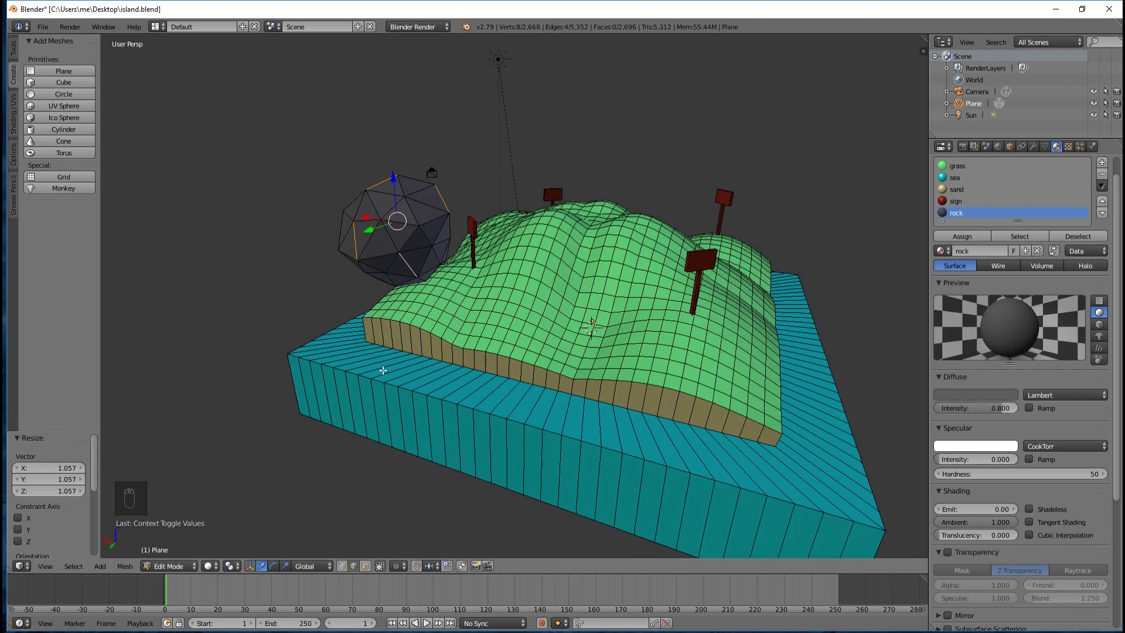
{"action": "scroll", "coordinate": [359, 251], "scroll_direction": "up", "scroll_amount": 3}
{"action": "middle_click_drag", "start_coordinate": [366, 244], "coordinate": [294, 260]}
{"action": "scroll", "coordinate": [296, 246], "scroll_direction": "up", "scroll_amount": 2, "text": "shift"}
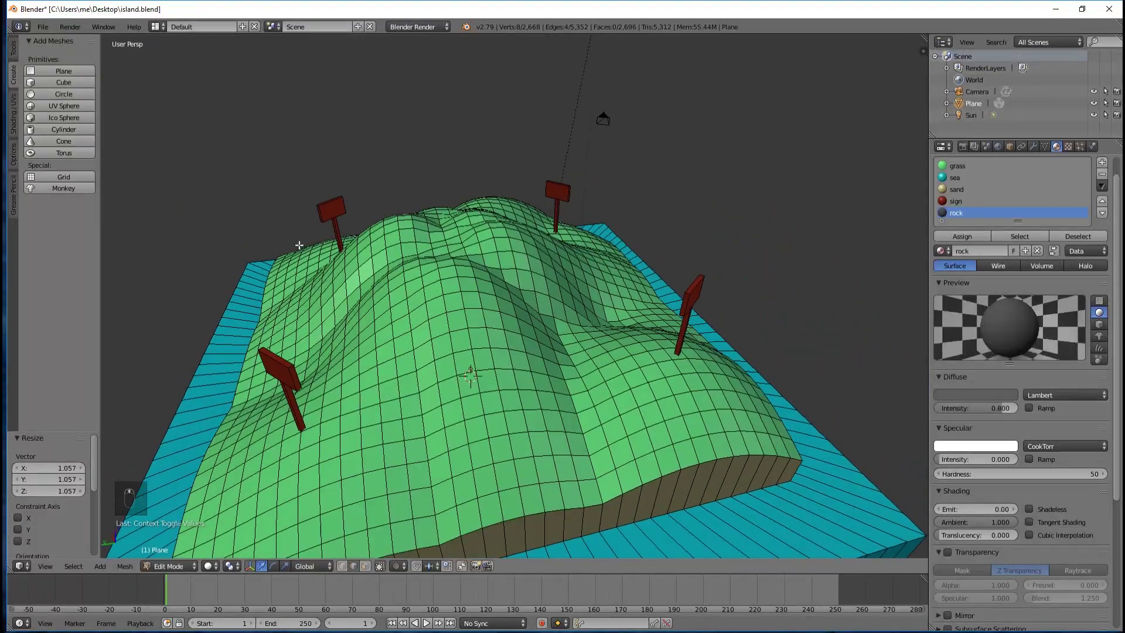
{"action": "scroll", "coordinate": [309, 244], "scroll_direction": "up", "scroll_amount": 3}
{"action": "scroll", "coordinate": [310, 244], "scroll_direction": "up", "scroll_amount": 2, "text": "ctrl"}
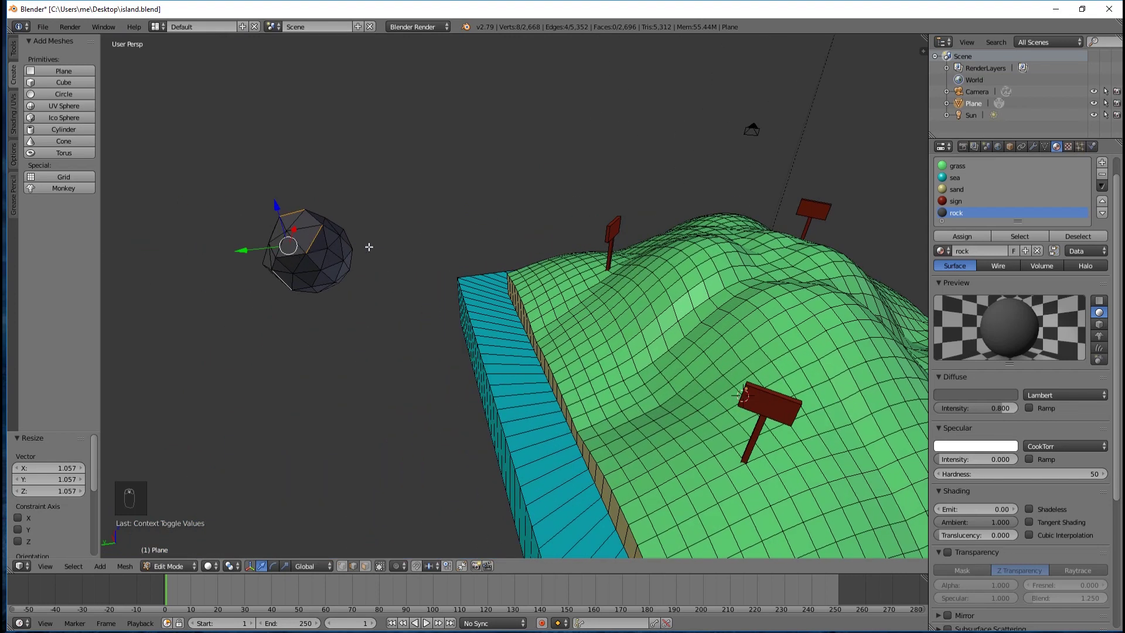
{"action": "middle_click_drag", "start_coordinate": [368, 247], "coordinate": [357, 246]}
{"action": "right_click", "coordinate": [299, 250]}
{"action": "right_click", "coordinate": [276, 278], "text": "shift"}
{"action": "right_click", "coordinate": [292, 219], "text": "shift"}
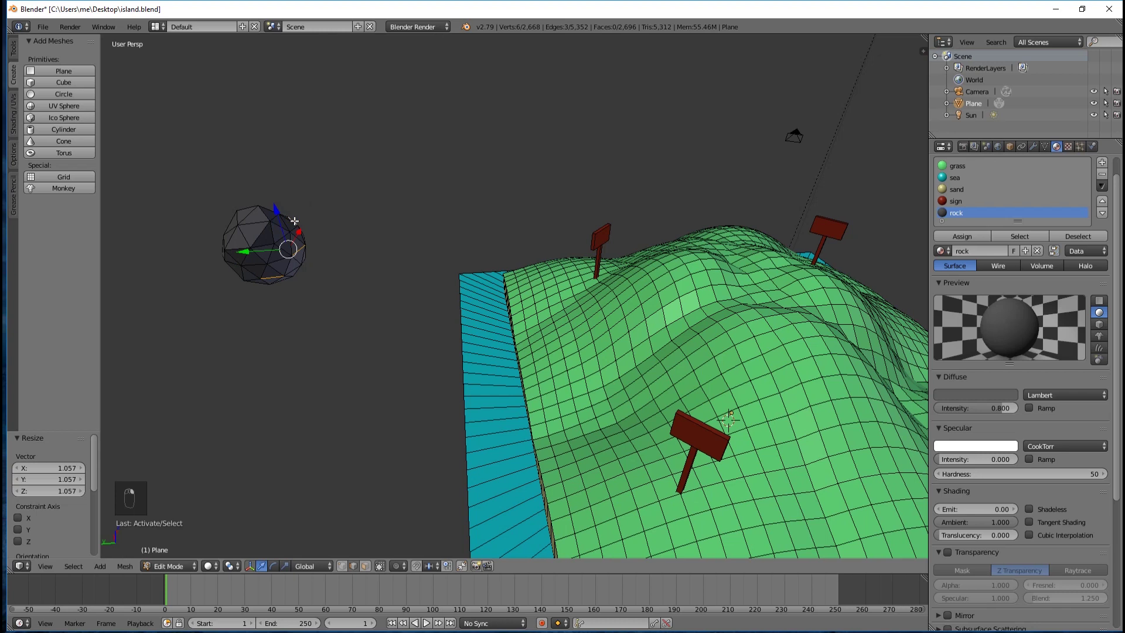
{"action": "key", "text": "s"}
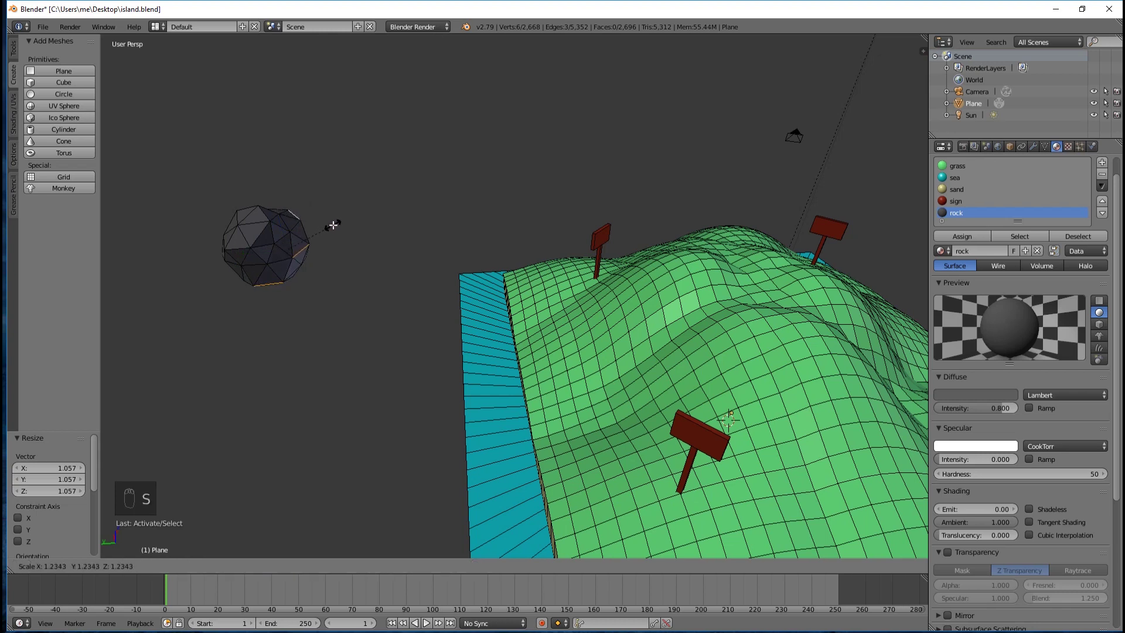
{"action": "left_click", "coordinate": [332, 225]}
Step: Select three edges around one face area of the rock and scale them inward by about 0.83
{"action": "middle_click_drag", "start_coordinate": [334, 231], "coordinate": [294, 361]}
{"action": "scroll", "coordinate": [290, 262], "scroll_direction": "up", "scroll_amount": 2}
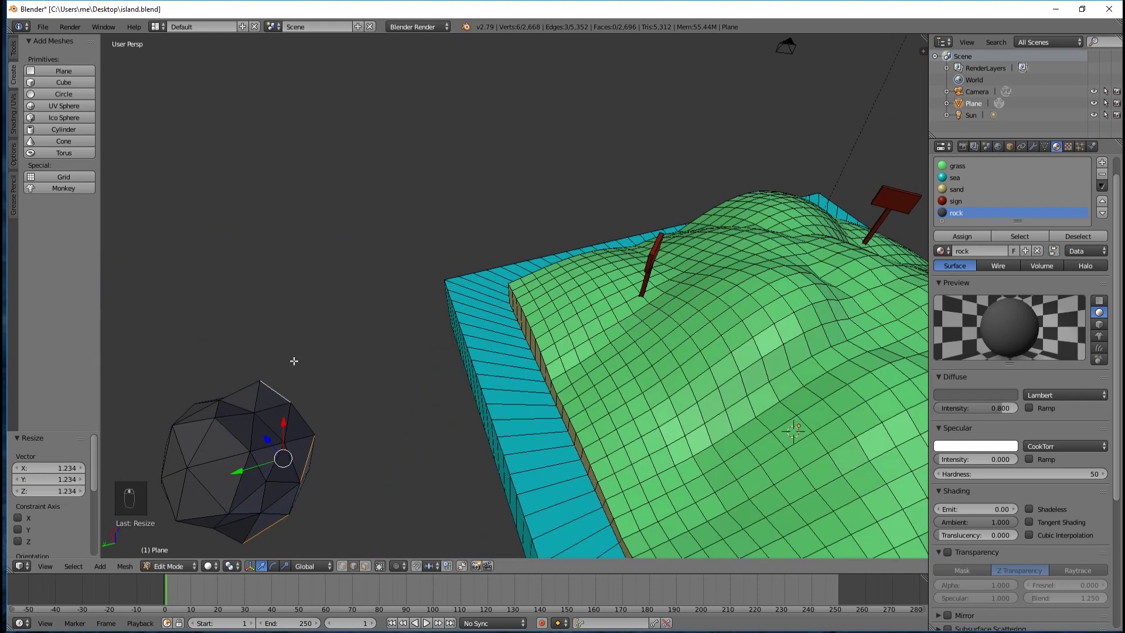
{"action": "right_click", "coordinate": [202, 412]}
{"action": "middle_click_drag", "start_coordinate": [201, 412], "coordinate": [257, 374]}
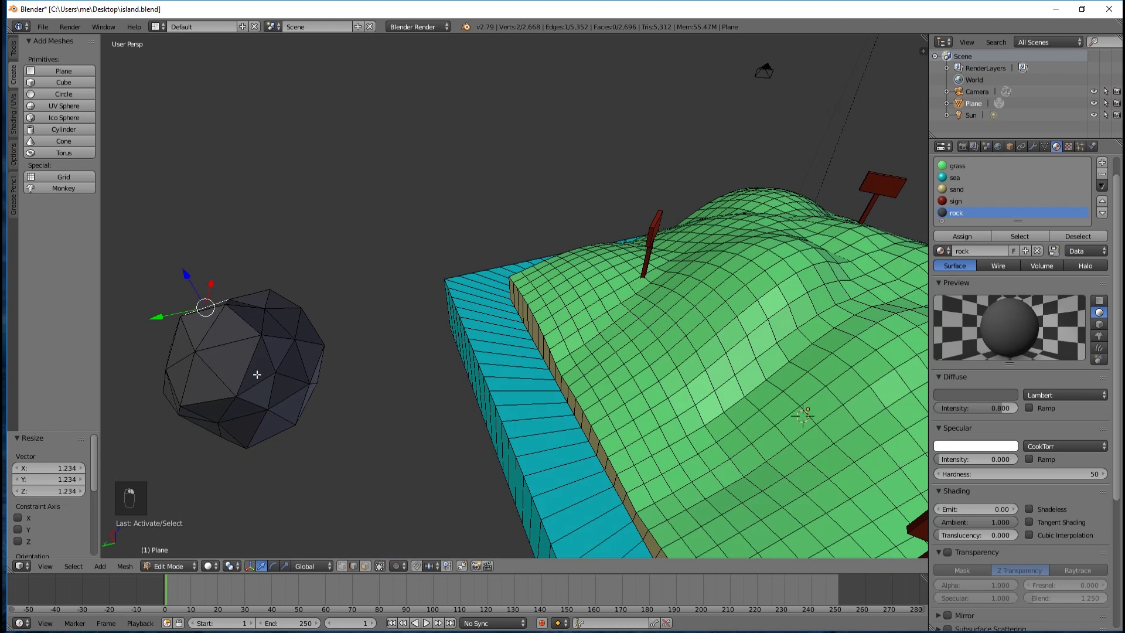
{"action": "right_click", "coordinate": [267, 356], "text": "shift"}
{"action": "right_click", "coordinate": [207, 416], "text": "shift"}
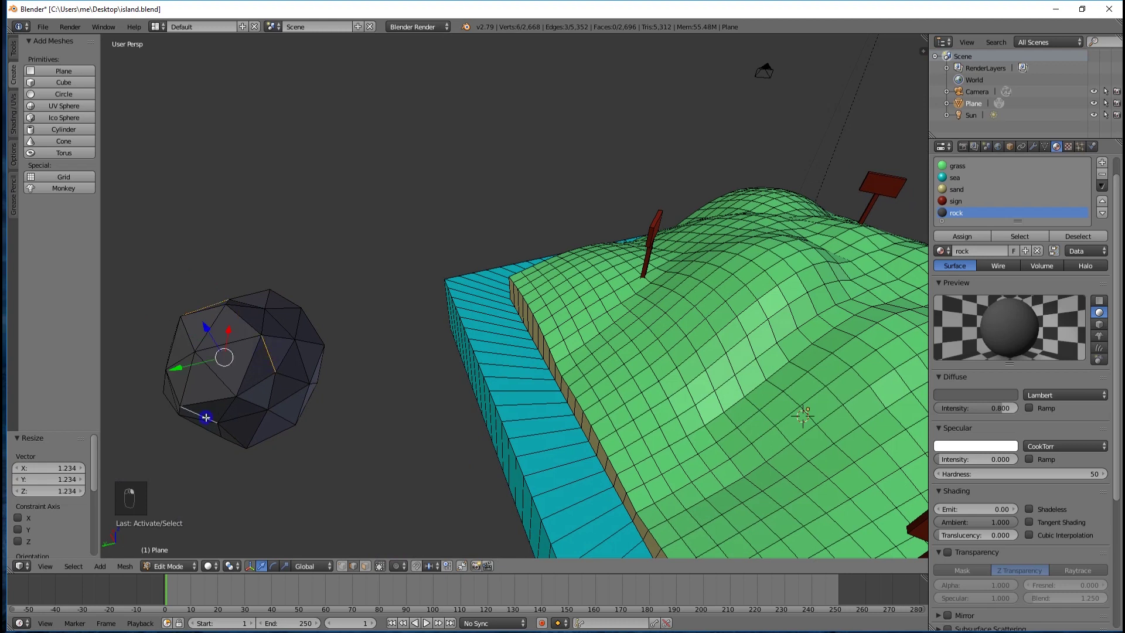
{"action": "key", "text": "s"}
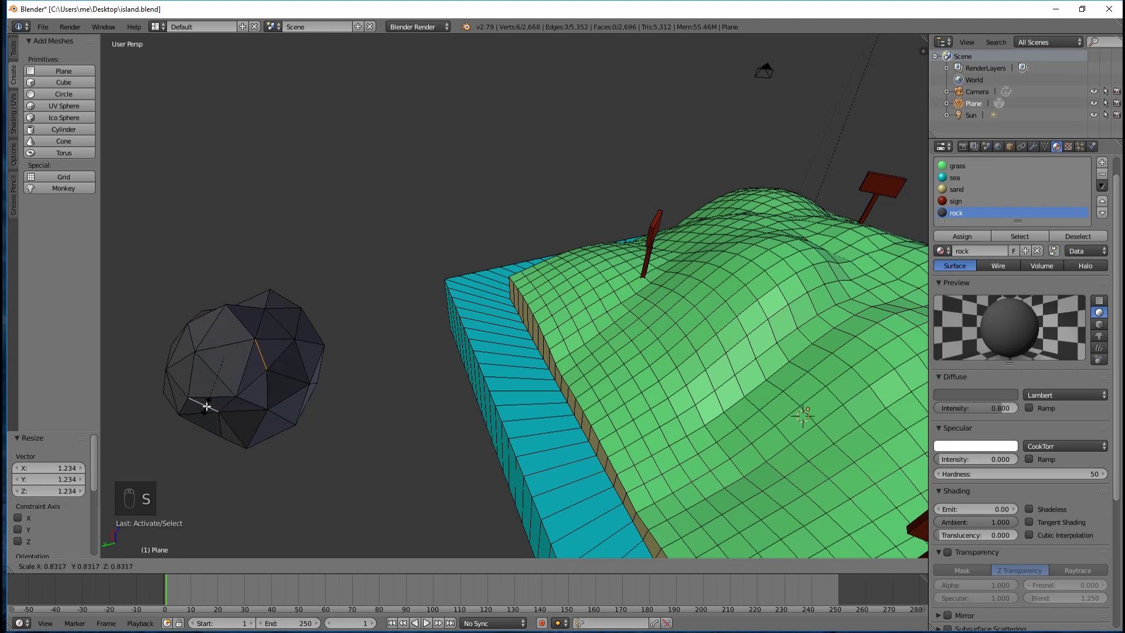
{"action": "left_click", "coordinate": [199, 403]}
Step: Select three other spread-out edges of the rock and scale them inward by about 0.80
{"action": "right_click", "coordinate": [186, 356]}
{"action": "right_click", "coordinate": [287, 314], "text": "shift"}
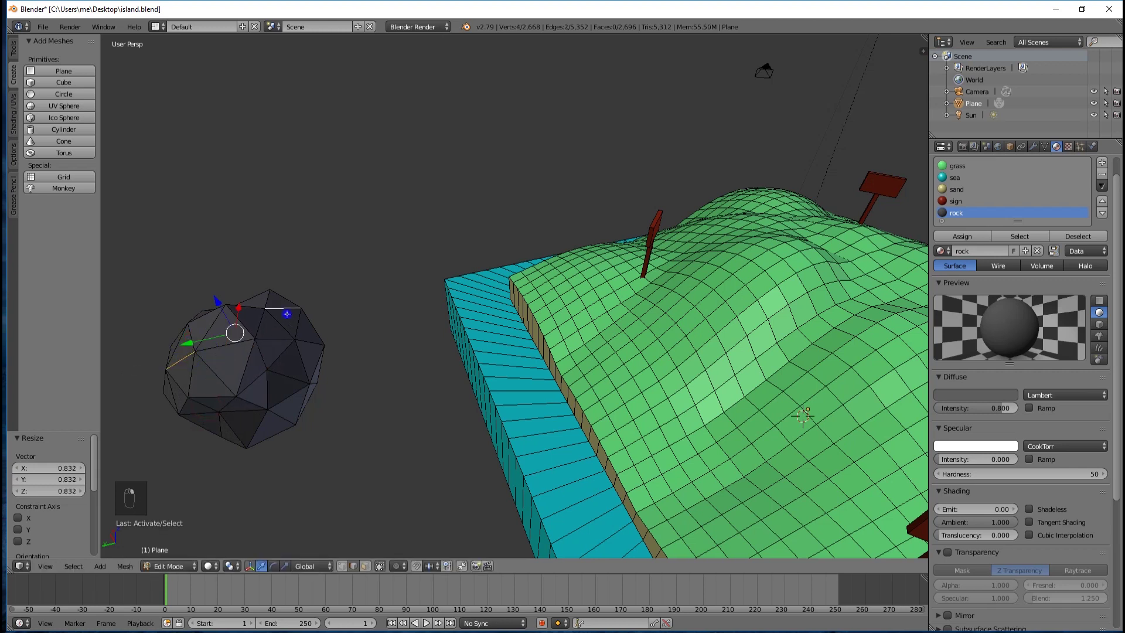
{"action": "right_click", "coordinate": [305, 399], "text": "shift"}
{"action": "key", "text": "s"}
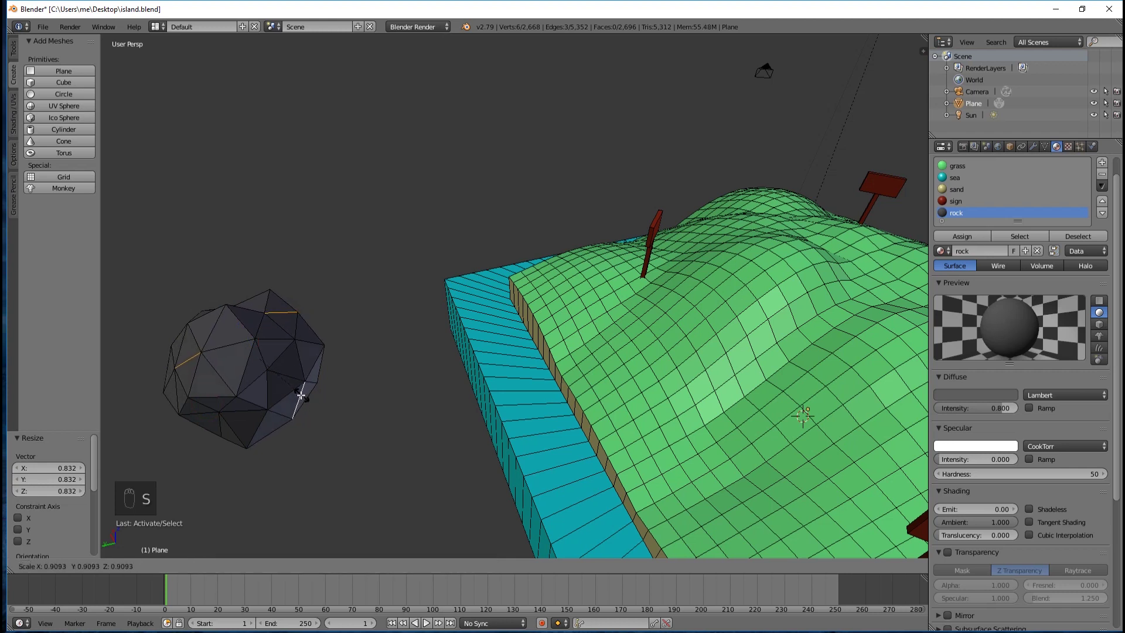
{"action": "left_click", "coordinate": [294, 393]}
Step: Change the selection to four edges spread over the rock's upper and lower sides and scale them by about 1.10
{"action": "right_click", "coordinate": [296, 395], "text": "shift"}
{"action": "right_click", "coordinate": [263, 334], "text": "shift"}
{"action": "right_click", "coordinate": [278, 320], "text": "shift"}
{"action": "middle_click_drag", "start_coordinate": [351, 325], "coordinate": [281, 357]}
{"action": "right_click", "coordinate": [228, 473], "text": "shift"}
{"action": "right_click", "coordinate": [231, 247], "text": "shift"}
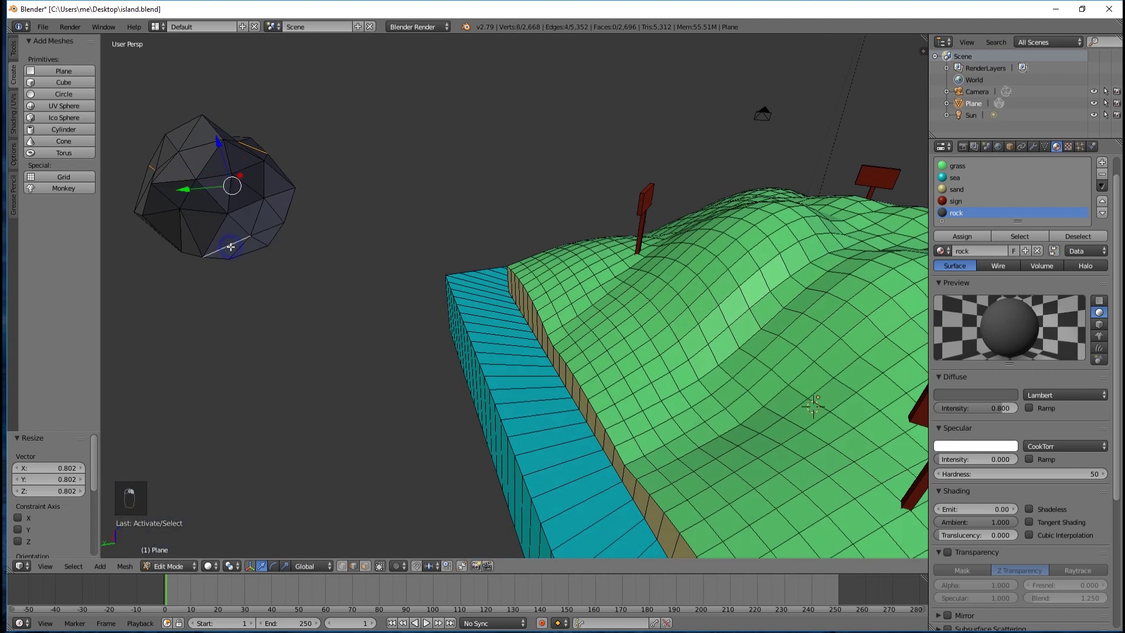
{"action": "key", "text": "s"}
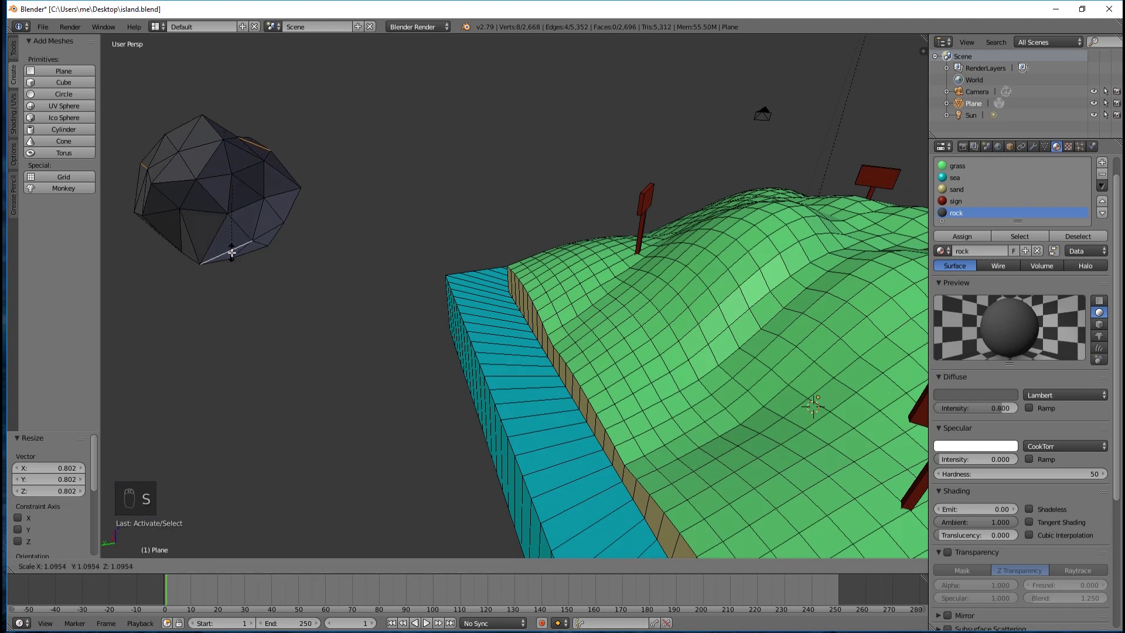
{"action": "left_click", "coordinate": [231, 253]}
Step: Select two edges low on the rock's front side and scale them outward by about 1.25
{"action": "middle_click_drag", "start_coordinate": [231, 253], "coordinate": [319, 297]}
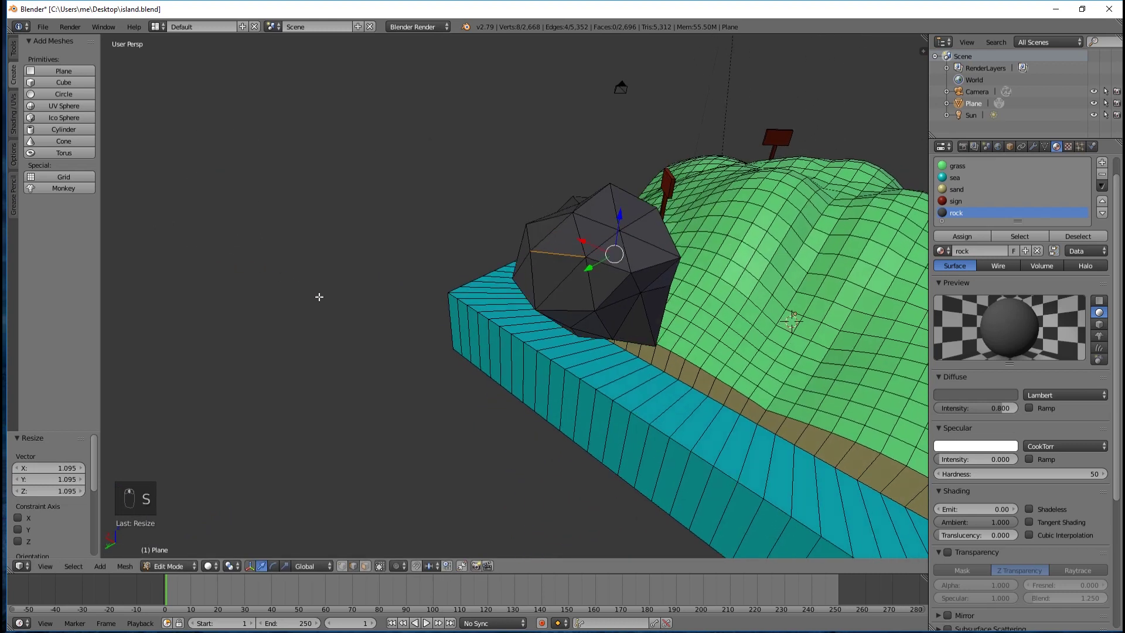
{"action": "right_click", "coordinate": [586, 332]}
{"action": "right_click", "coordinate": [560, 285], "text": "shift"}
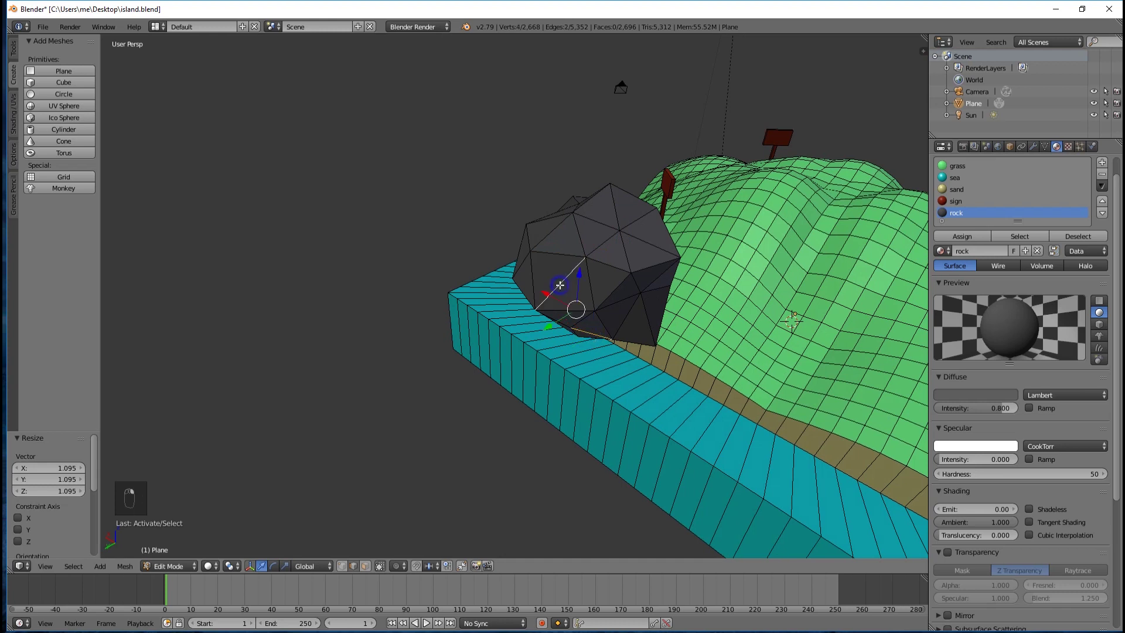
{"action": "key", "text": "s"}
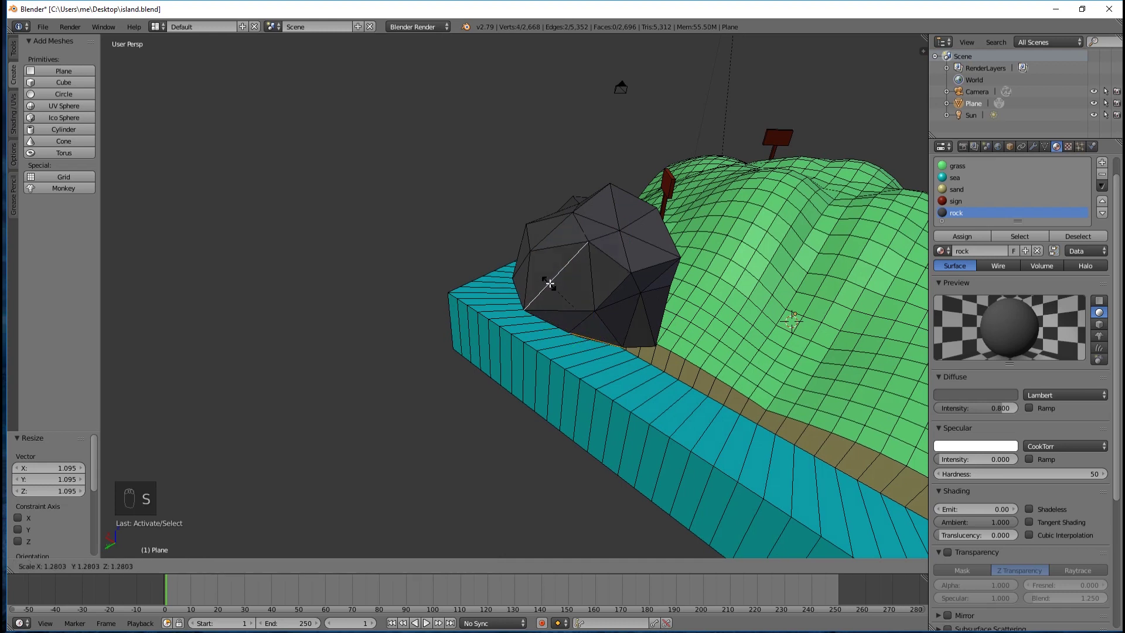
{"action": "left_click", "coordinate": [550, 284]}
Step: Select three edges meeting on the rock's dark lower face area and scale them by about 1.33
{"action": "middle_click_drag", "start_coordinate": [550, 284], "coordinate": [716, 285]}
{"action": "middle_click_drag", "start_coordinate": [801, 275], "coordinate": [756, 280]}
{"action": "right_click", "coordinate": [605, 342]}
{"action": "right_click", "coordinate": [613, 338], "text": "shift"}
{"action": "right_click", "coordinate": [606, 337], "text": "shift"}
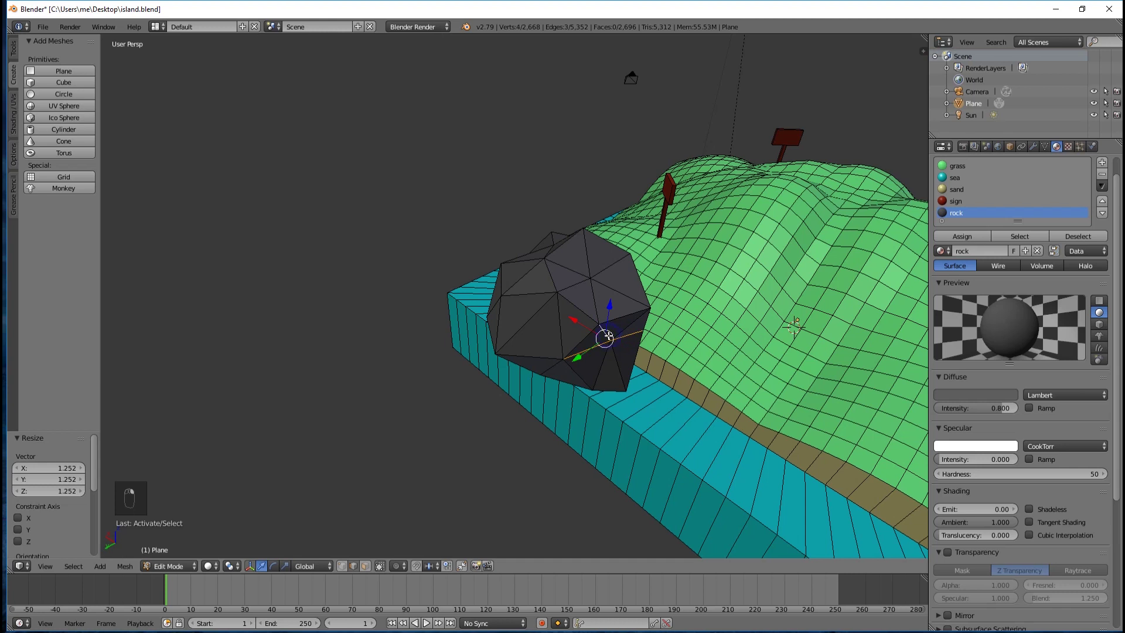
{"action": "key", "text": "s"}
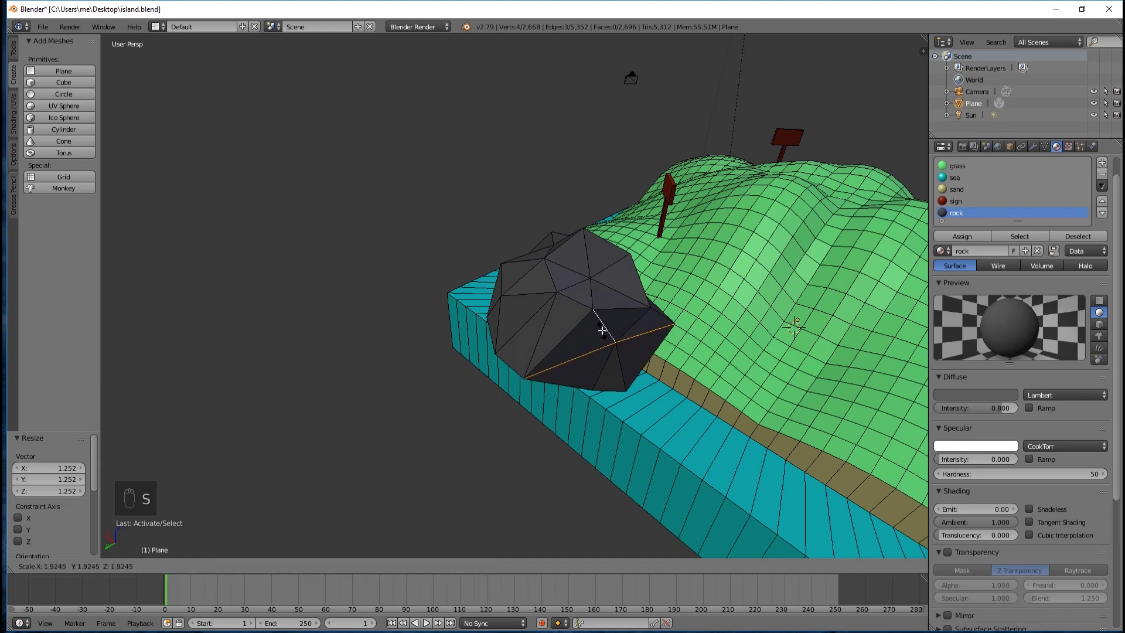
{"action": "left_click", "coordinate": [603, 333]}
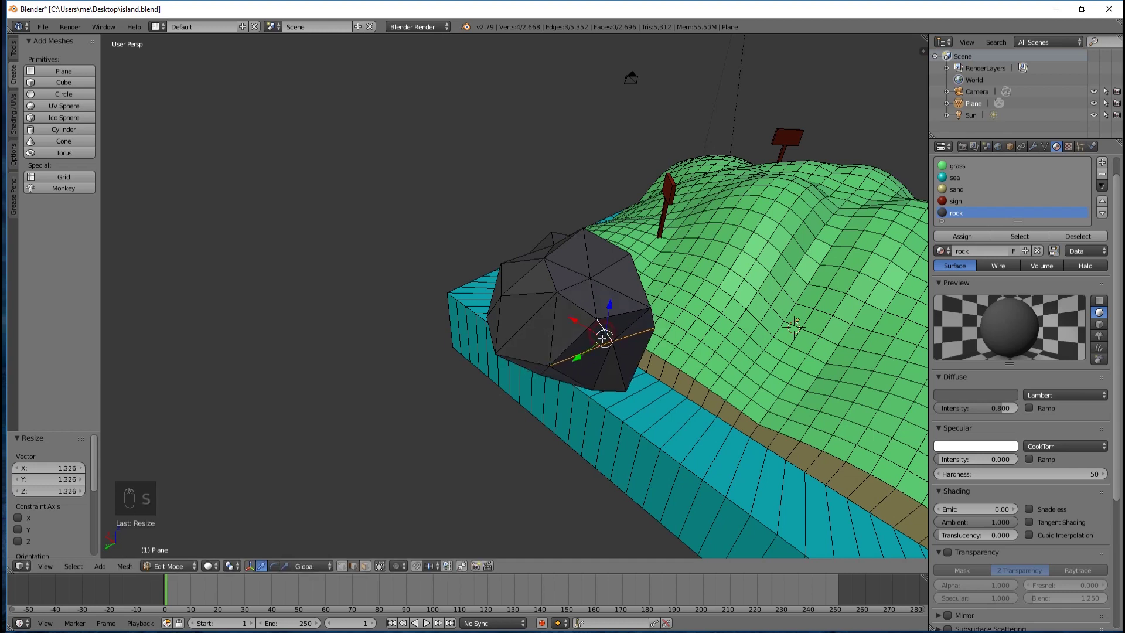
Step: Clear the edge selection, switch to vertex select mode and select the vertex at the centre of the rock's dark lower face area
{"action": "key", "text": "a"}
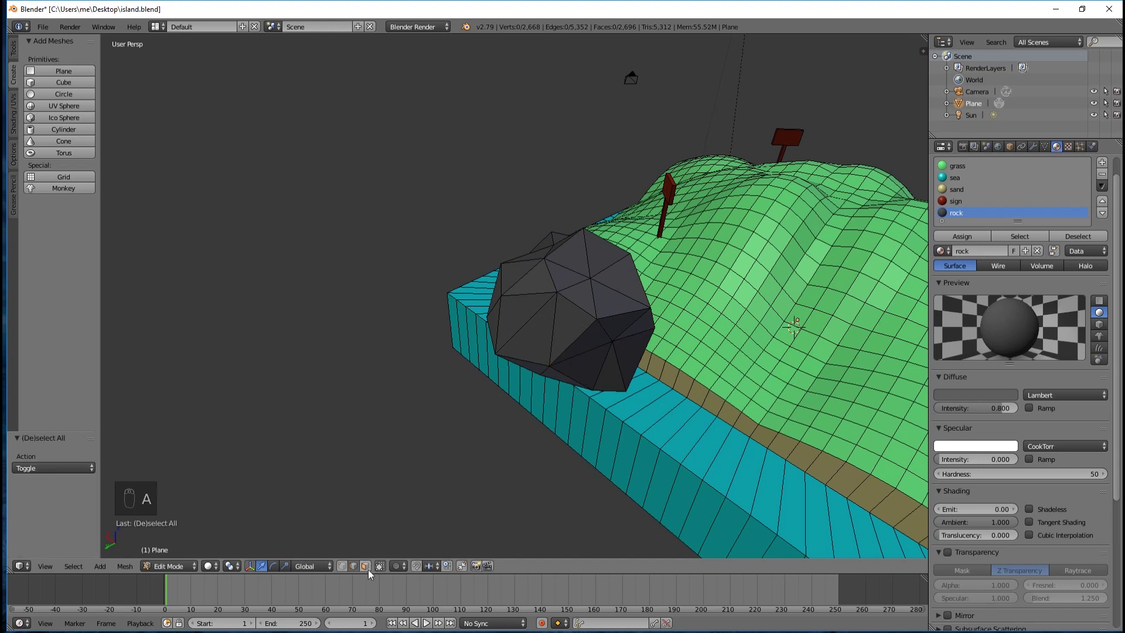
{"action": "right_click", "coordinate": [612, 343]}
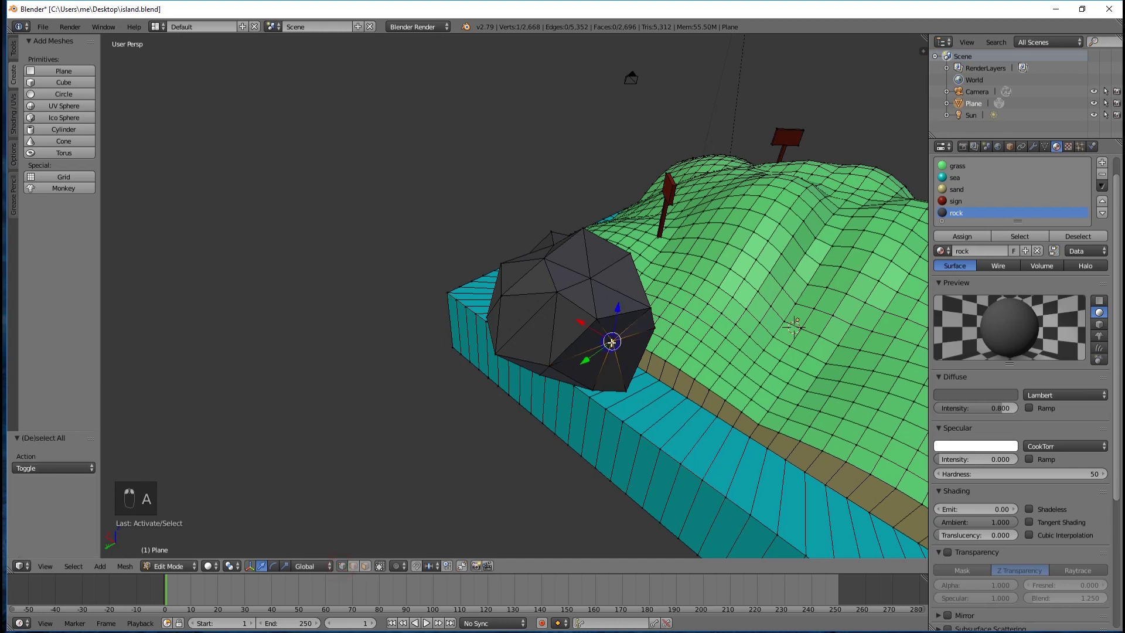
{"action": "key", "text": "s"}
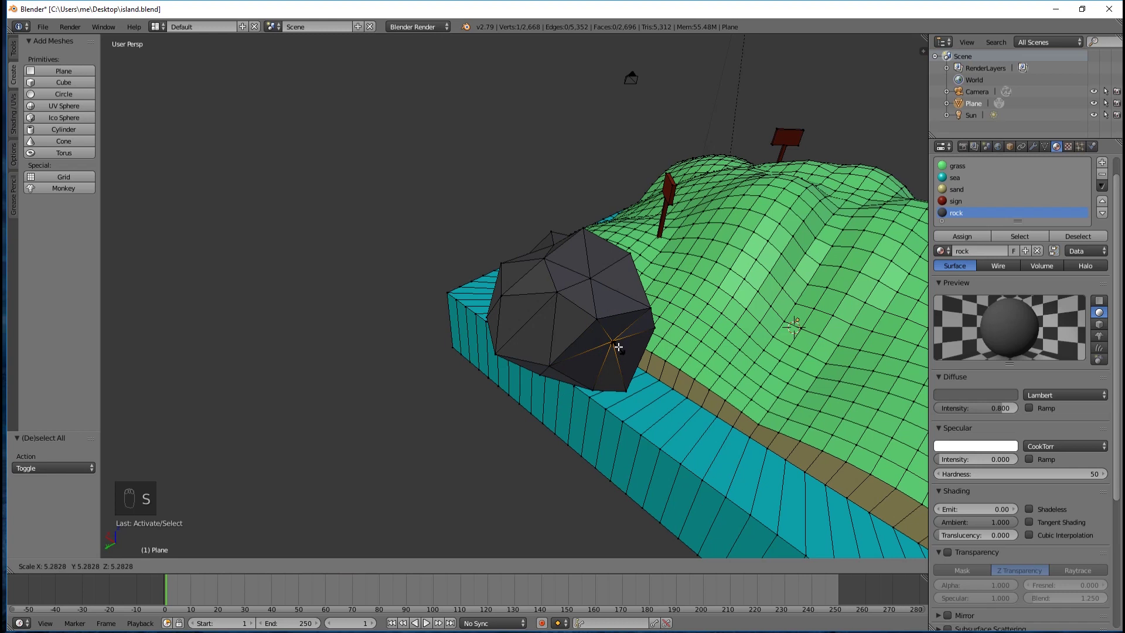
{"action": "right_click", "coordinate": [609, 316]}
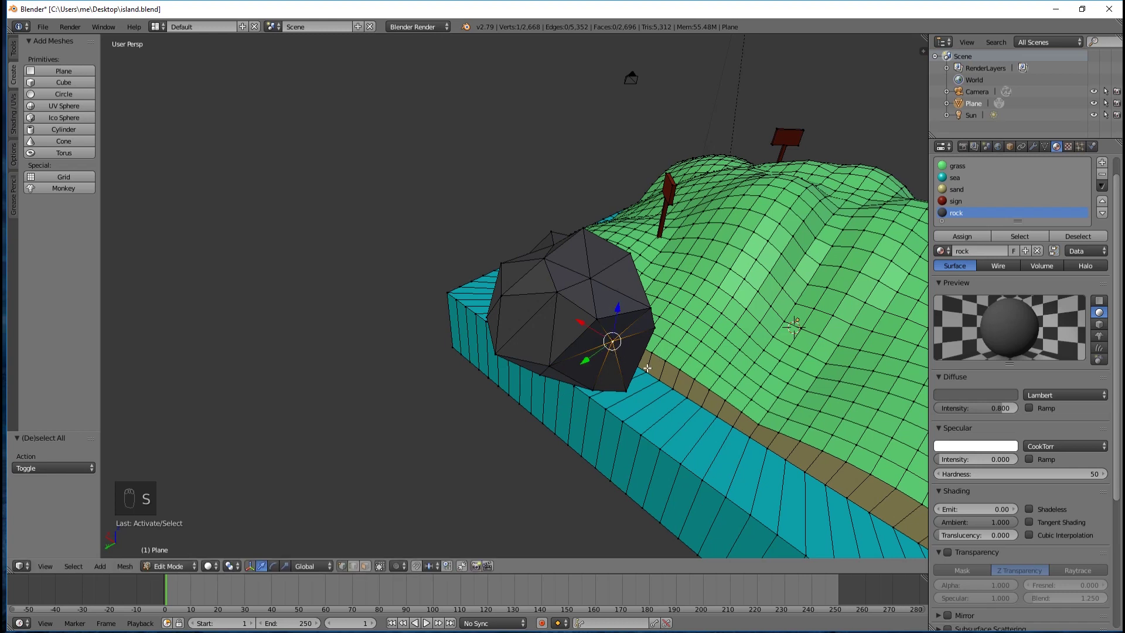
{"action": "key", "text": "s"}
{"action": "right_click", "coordinate": [627, 357]}
Step: Add the neighbouring vertices above and below to the selection and scale the three vertices by about 1.14
{"action": "right_click", "coordinate": [592, 317], "text": "shift"}
{"action": "right_click", "coordinate": [623, 389], "text": "shift"}
{"action": "key", "text": "s"}
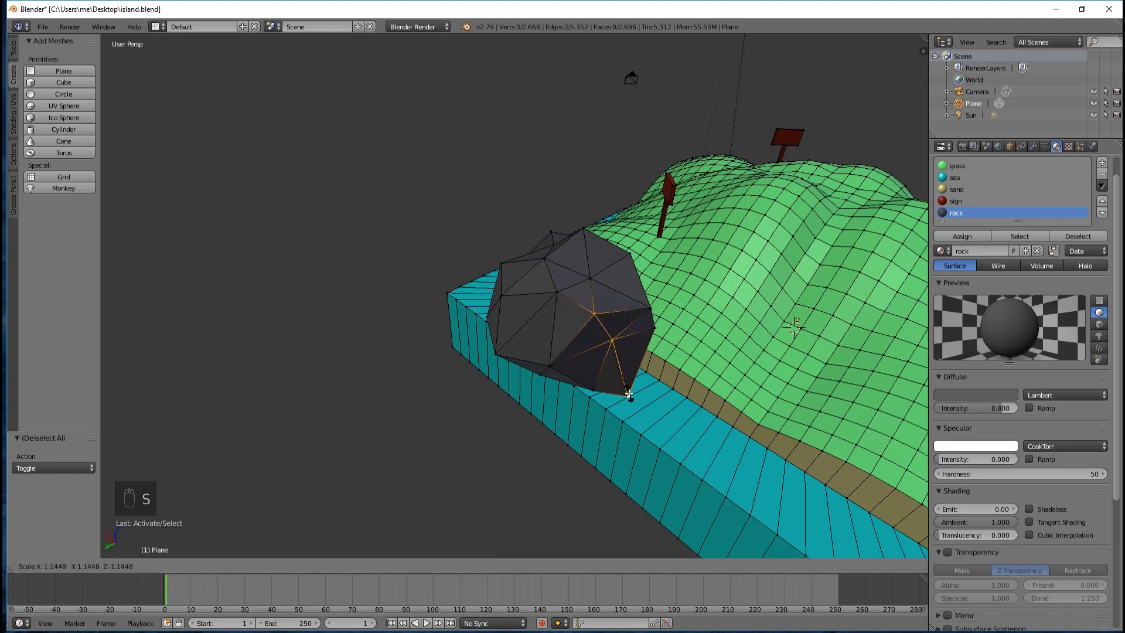
{"action": "left_click", "coordinate": [629, 393]}
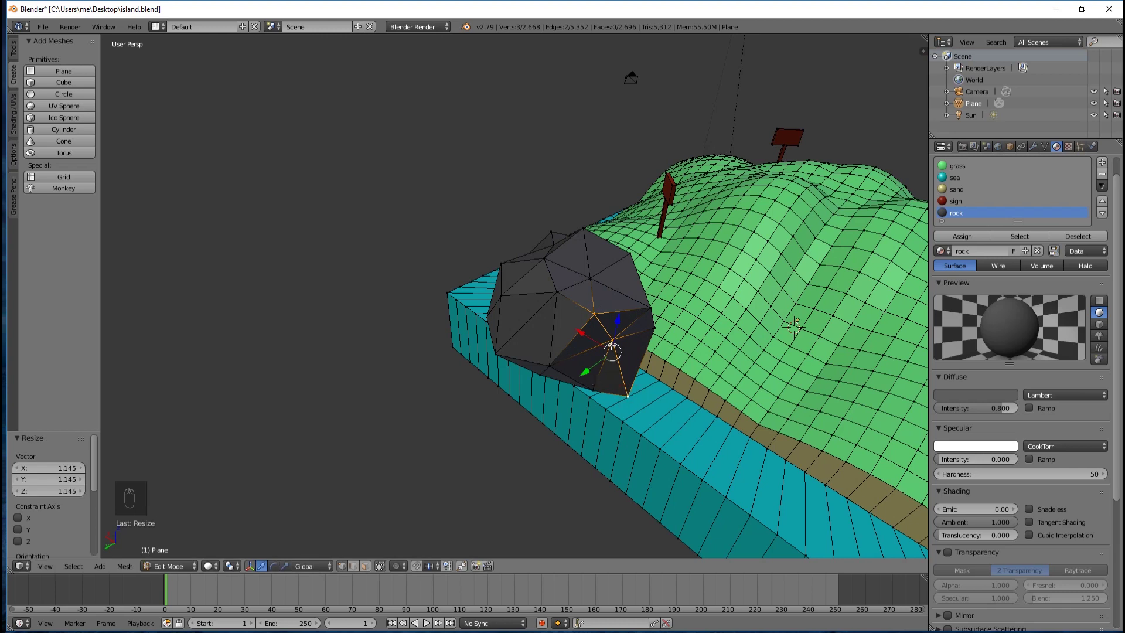
Step: Select only the central vertex of the dark lower face area and move it about -0.32 along the X axis
{"action": "key", "text": "a"}
{"action": "right_click", "coordinate": [611, 341]}
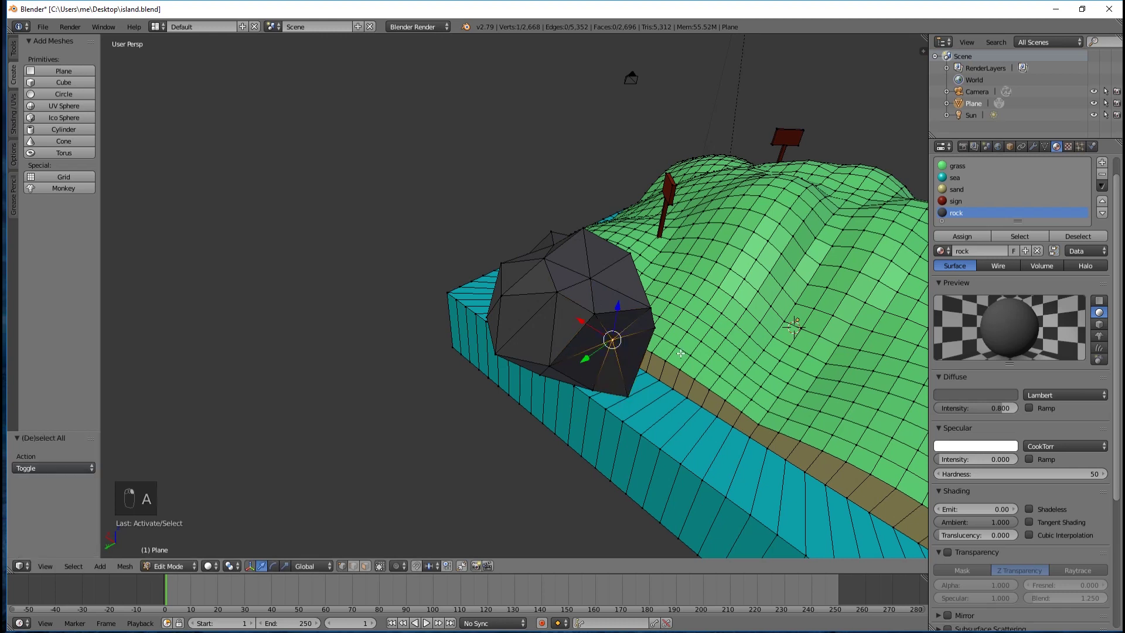
{"action": "key", "text": "g"}
{"action": "key", "text": "x"}
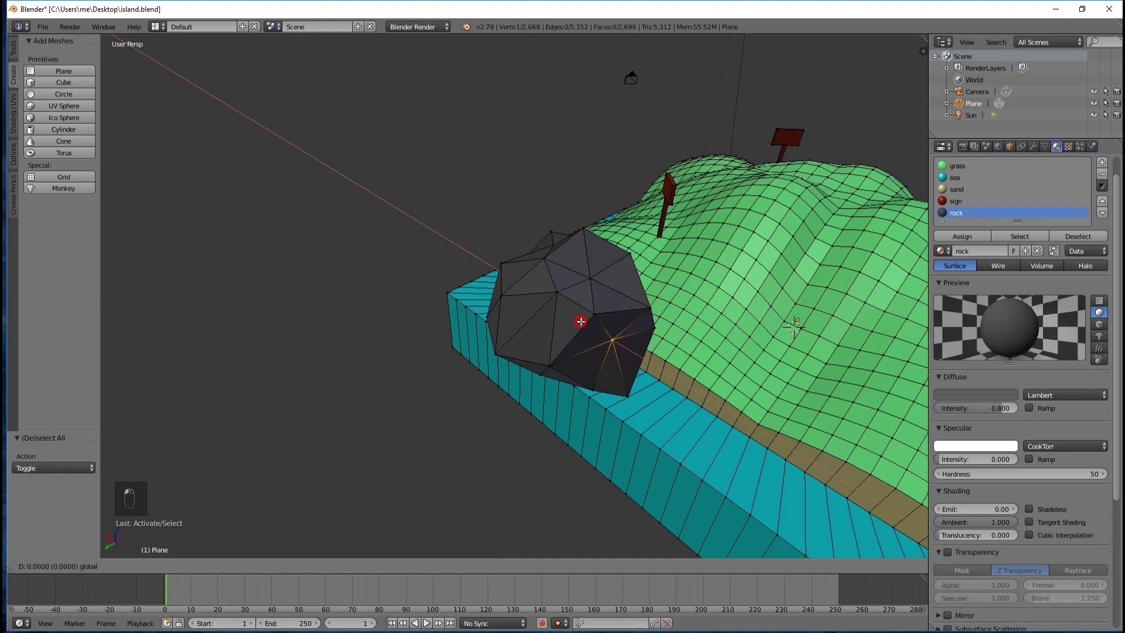
{"action": "left_click", "coordinate": [599, 341]}
Step: Select a single vertex on the rock's upper side and move it about 0.1 along the X axis
{"action": "middle_click_drag", "start_coordinate": [599, 341], "coordinate": [668, 375]}
{"action": "middle_click_drag", "start_coordinate": [772, 293], "coordinate": [765, 291]}
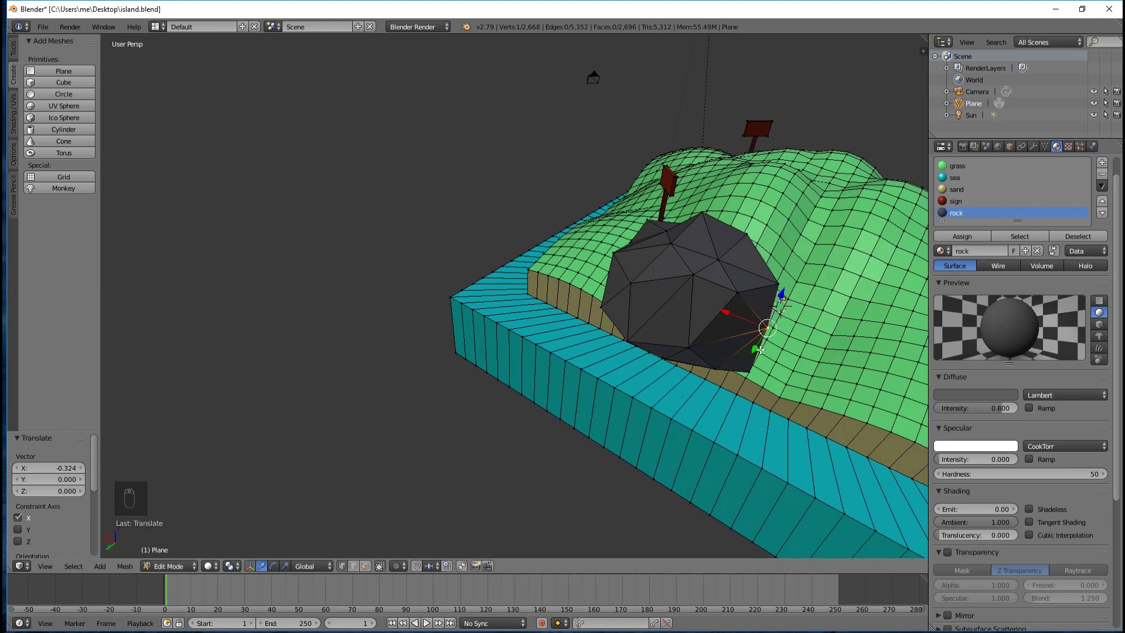
{"action": "middle_click_drag", "start_coordinate": [676, 320], "coordinate": [671, 343]}
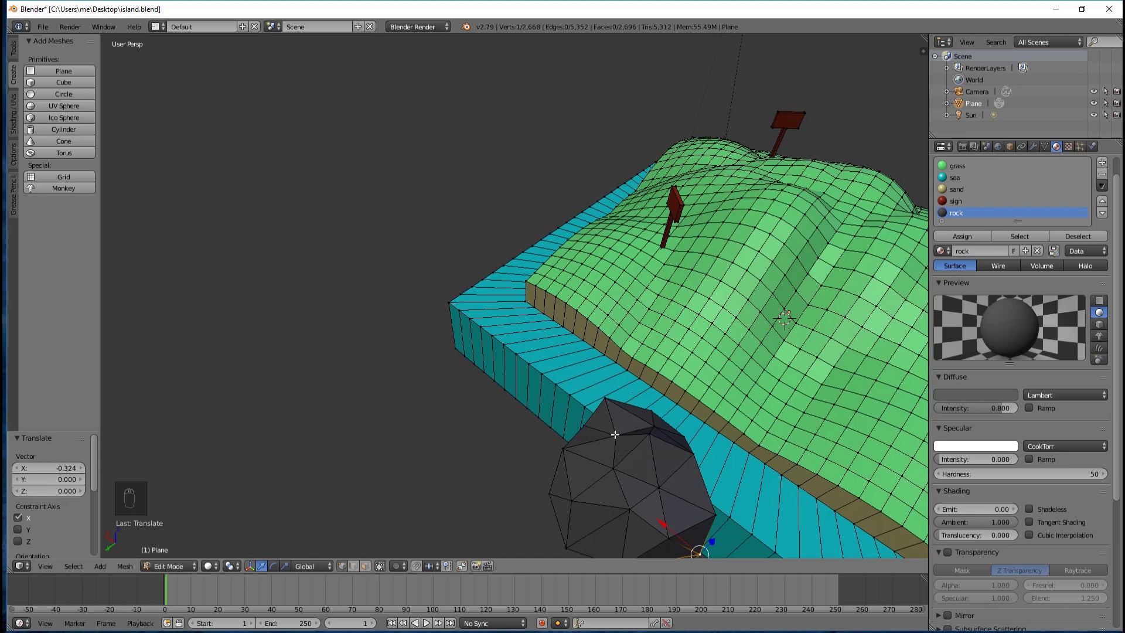
{"action": "right_click", "coordinate": [616, 473]}
{"action": "middle_click_drag", "start_coordinate": [615, 472], "coordinate": [510, 407]}
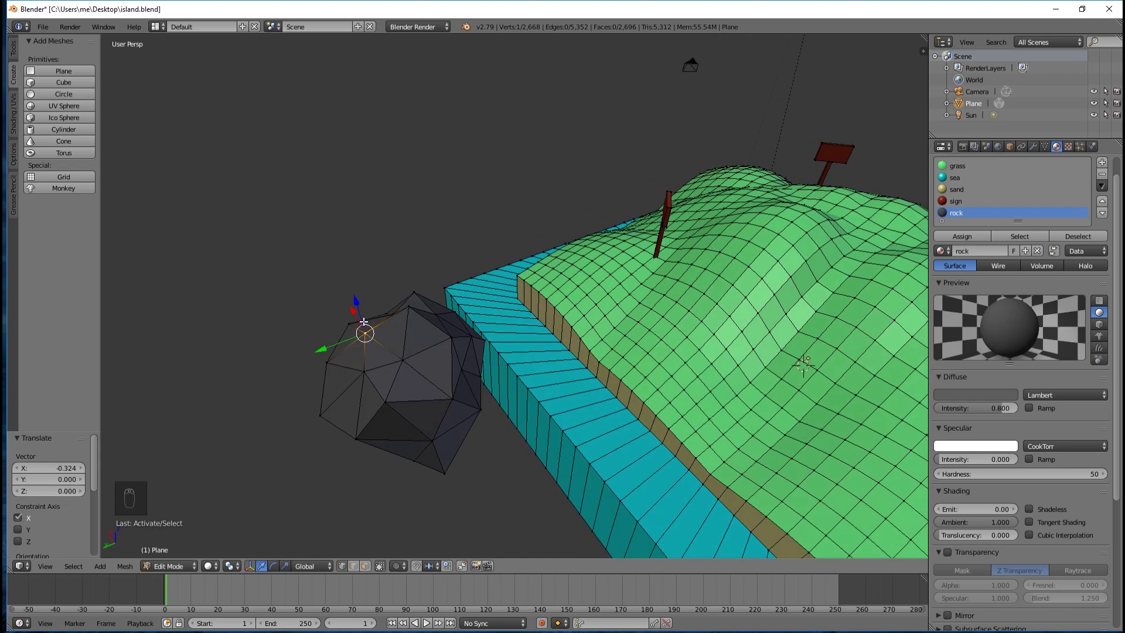
{"action": "key", "text": "g"}
{"action": "key", "text": "x"}
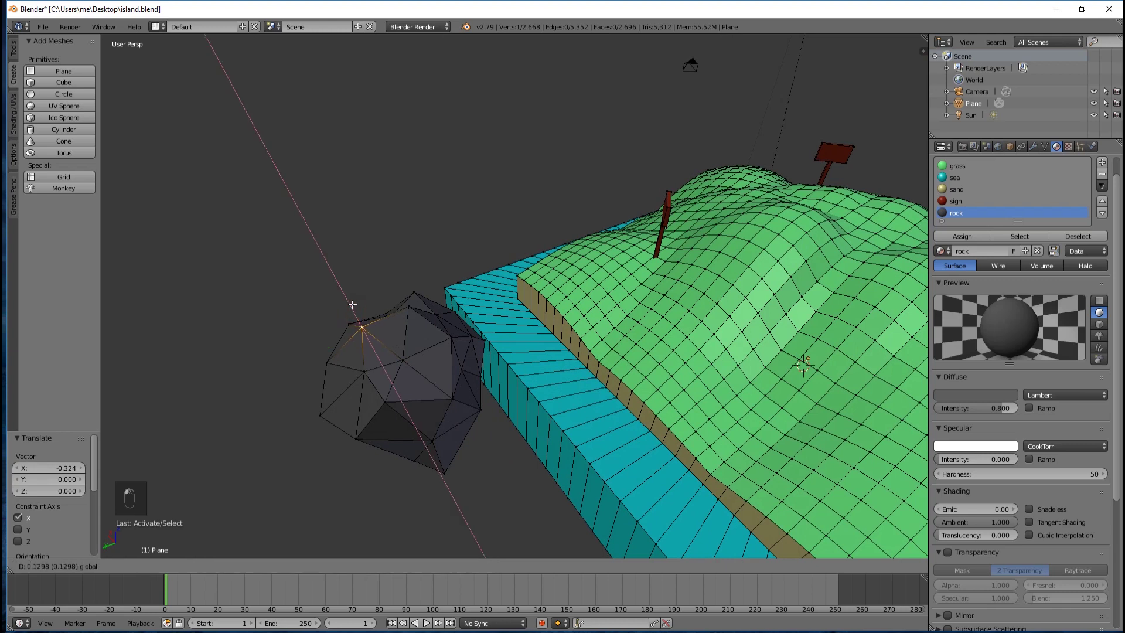
{"action": "left_click", "coordinate": [352, 308]}
{"action": "key", "text": "g"}
{"action": "key", "text": "x"}
{"action": "left_click", "coordinate": [352, 309]}
Step: Turn off the visible-only selection limit and box-select the whole rock, including its hidden vertices
{"action": "scroll", "coordinate": [388, 325], "scroll_direction": "up", "scroll_amount": 2}
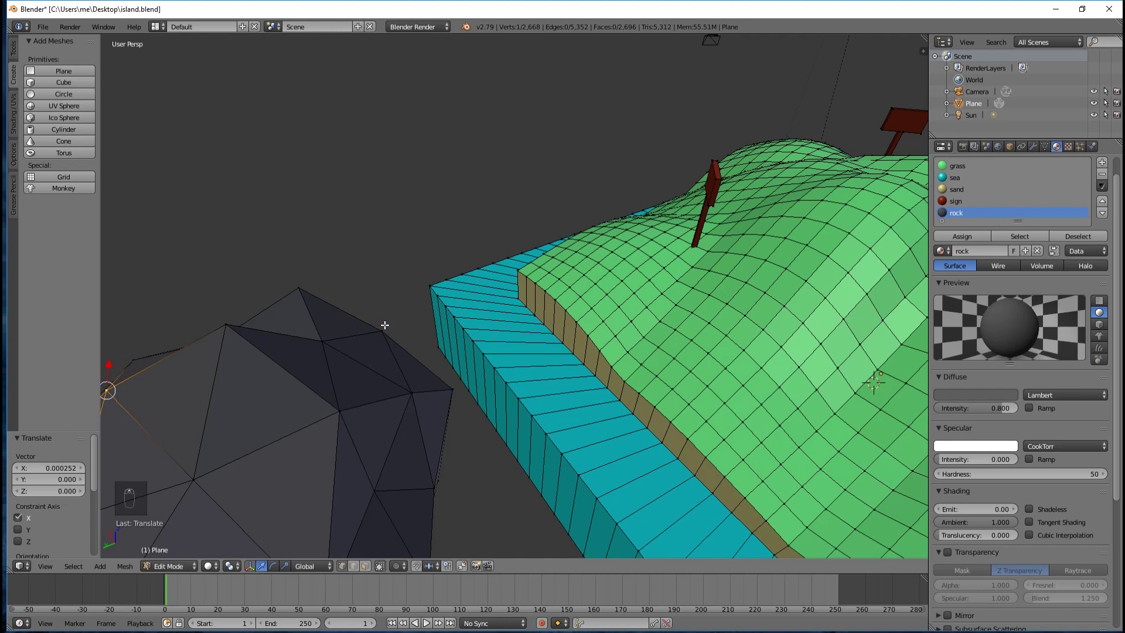
{"action": "scroll", "coordinate": [385, 325], "scroll_direction": "down", "scroll_amount": 6}
{"action": "middle_click_drag", "start_coordinate": [426, 321], "coordinate": [649, 268]}
{"action": "middle_click_drag", "start_coordinate": [691, 217], "coordinate": [726, 210]}
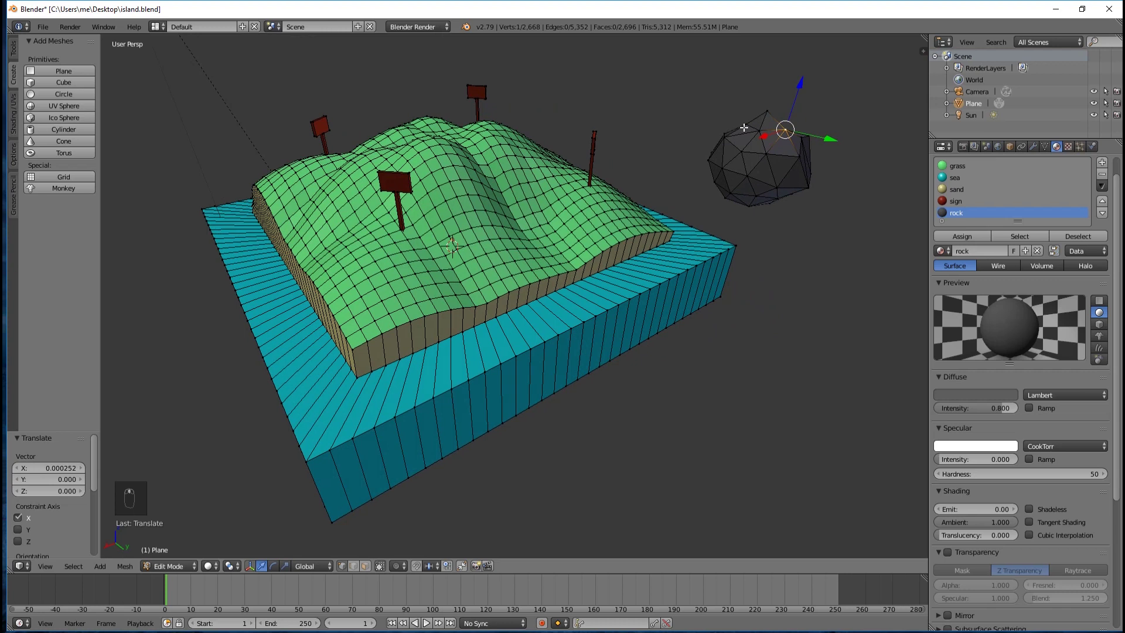
{"action": "middle_click_drag", "start_coordinate": [743, 128], "coordinate": [746, 123]}
{"action": "key", "text": "b"}
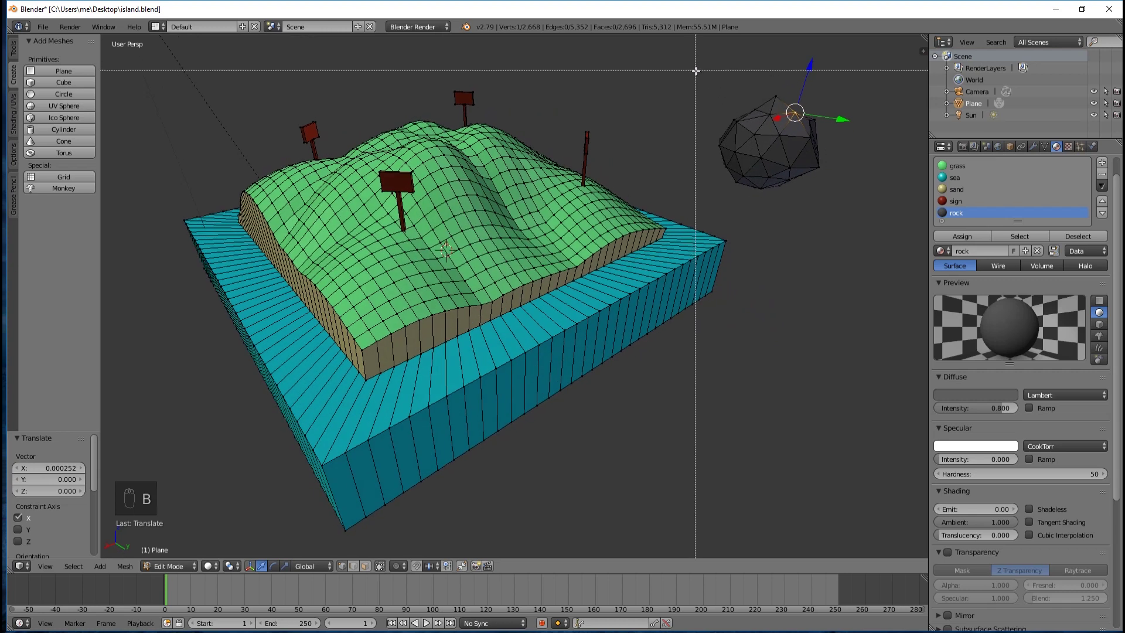
{"action": "left_click_drag", "start_coordinate": [702, 71], "coordinate": [857, 198]}
{"action": "middle_click_drag", "start_coordinate": [854, 211], "coordinate": [445, 220]}
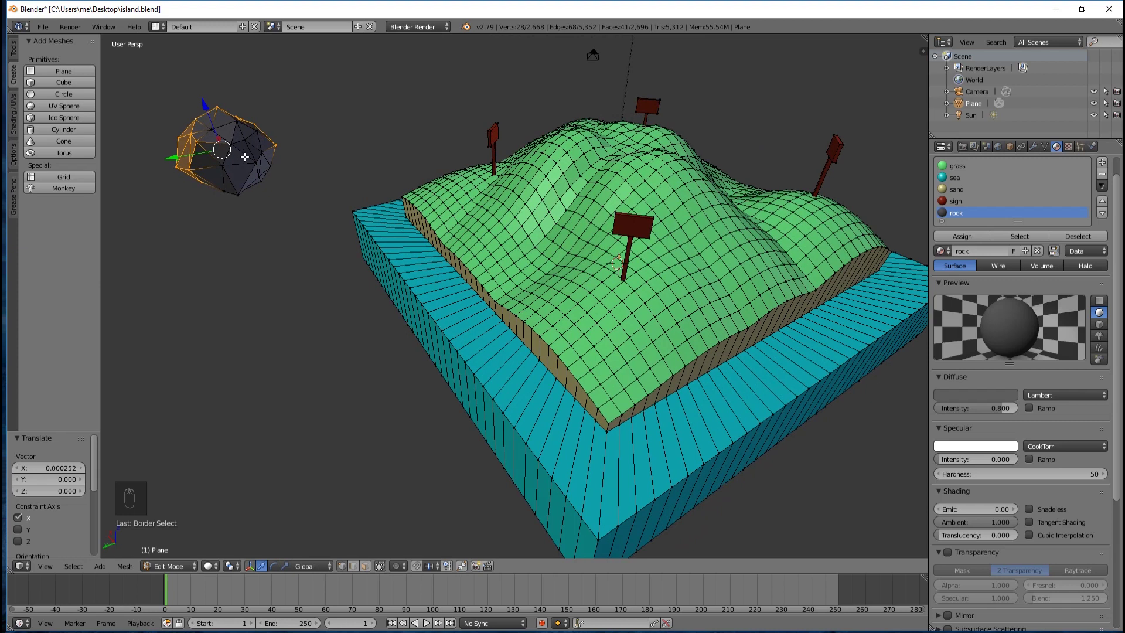
{"action": "left_click", "coordinate": [379, 568]}
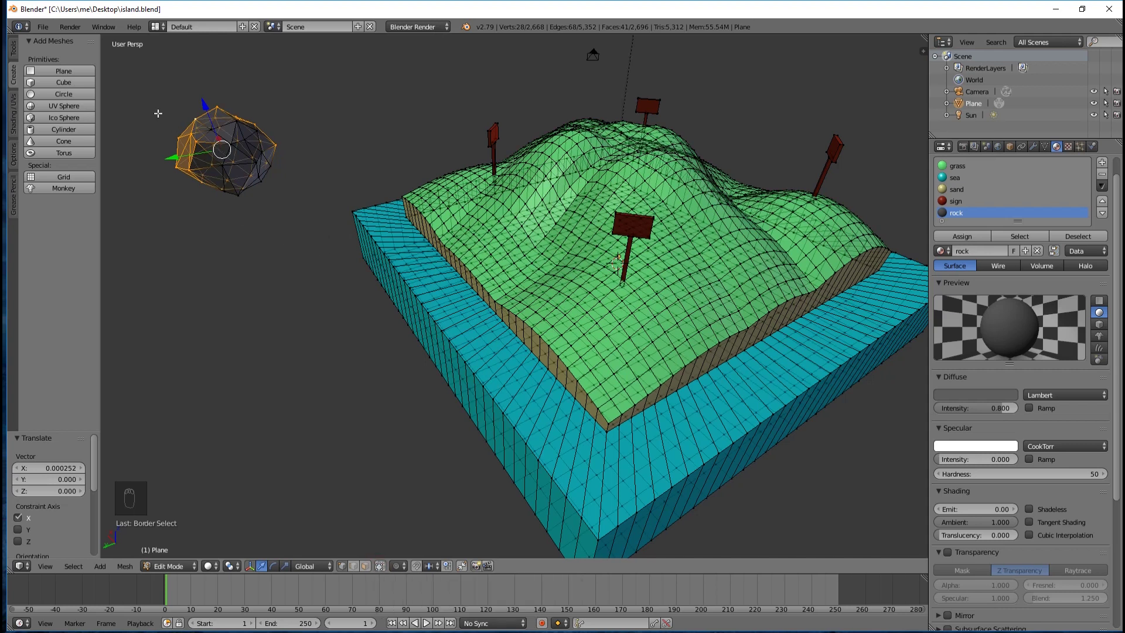
{"action": "key", "text": "b"}
{"action": "left_click_drag", "start_coordinate": [139, 76], "coordinate": [306, 239]}
{"action": "middle_click_drag", "start_coordinate": [306, 238], "coordinate": [662, 245]}
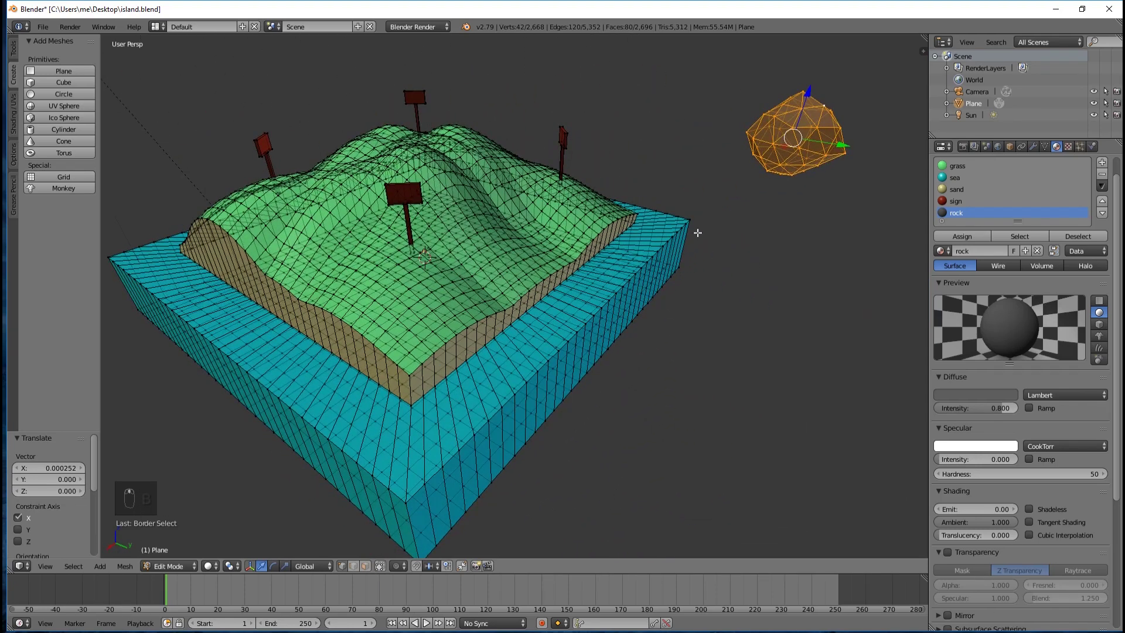
Step: Flip and flatten the whole rock by scaling it about -0.616 along the Z axis
{"action": "middle_click_drag", "start_coordinate": [793, 223], "coordinate": [739, 198]}
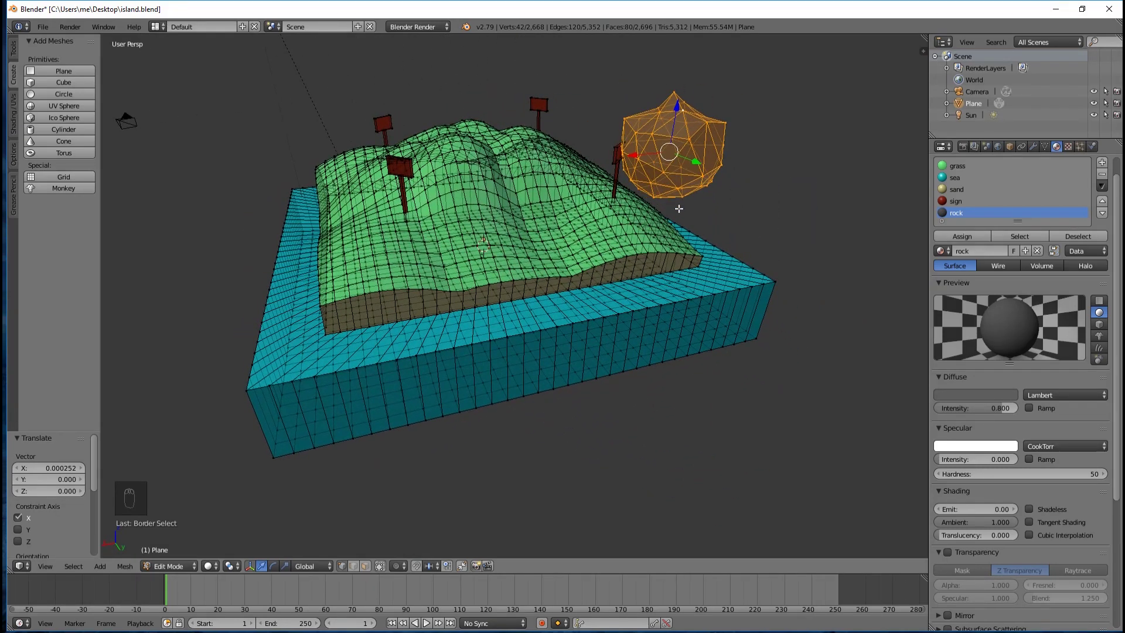
{"action": "key", "text": "s"}
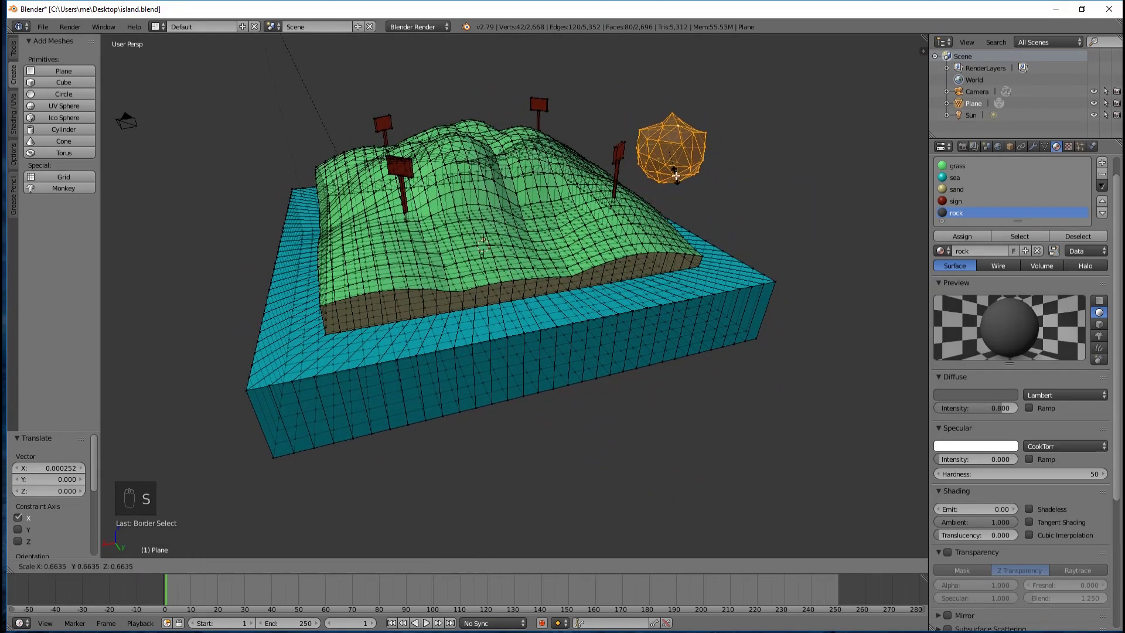
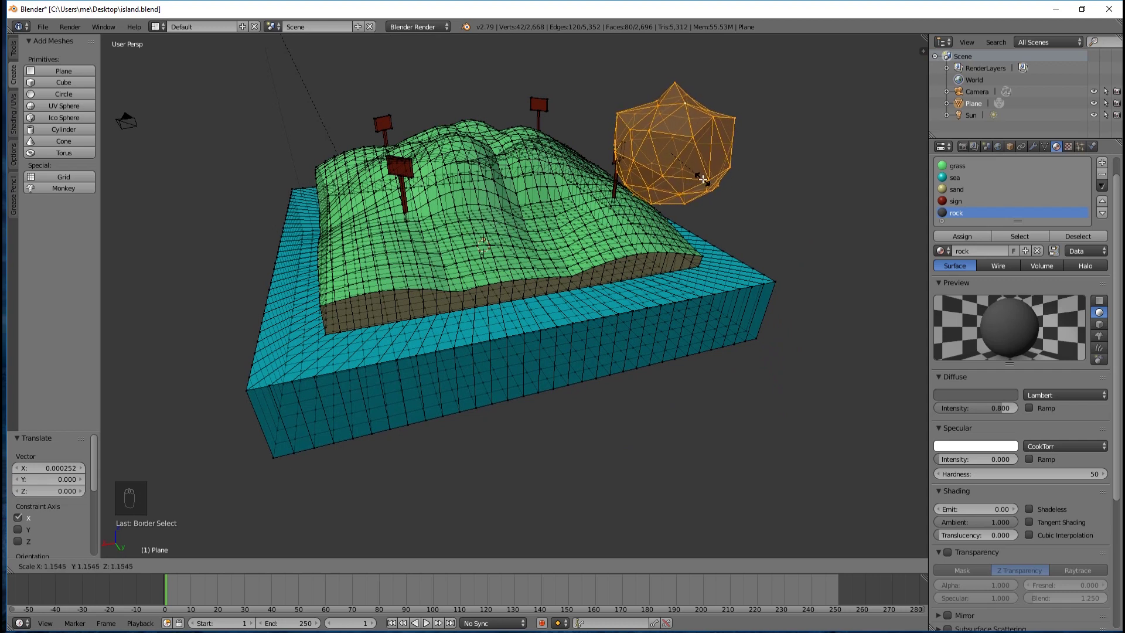
{"action": "key", "text": "z"}
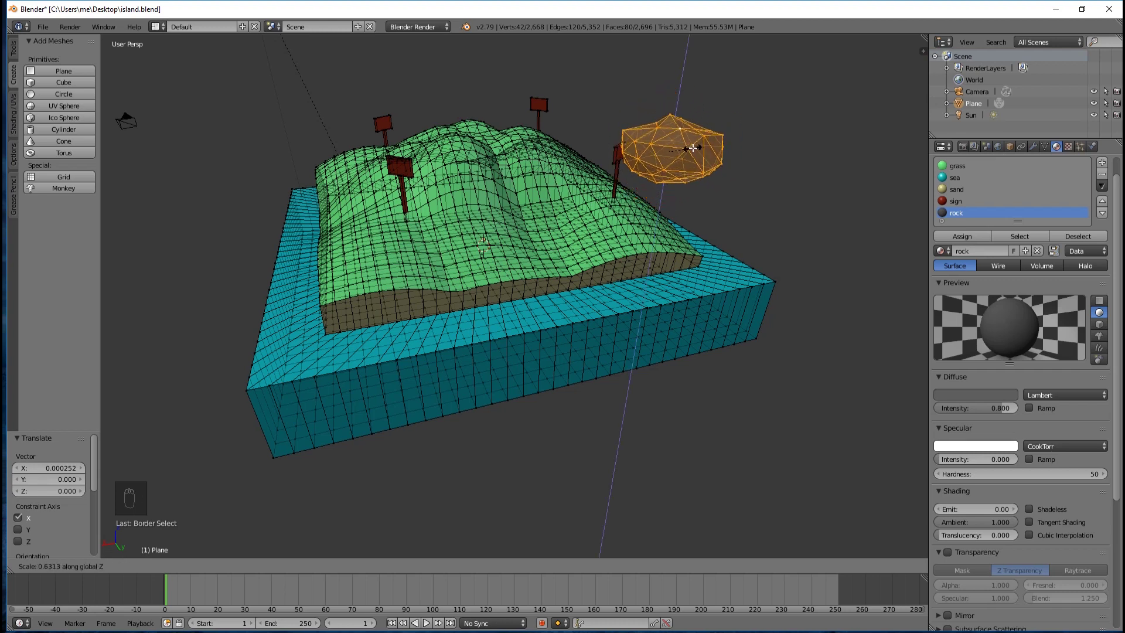
{"action": "left_click", "coordinate": [692, 148]}
{"action": "middle_click_drag", "start_coordinate": [759, 196], "coordinate": [755, 222]}
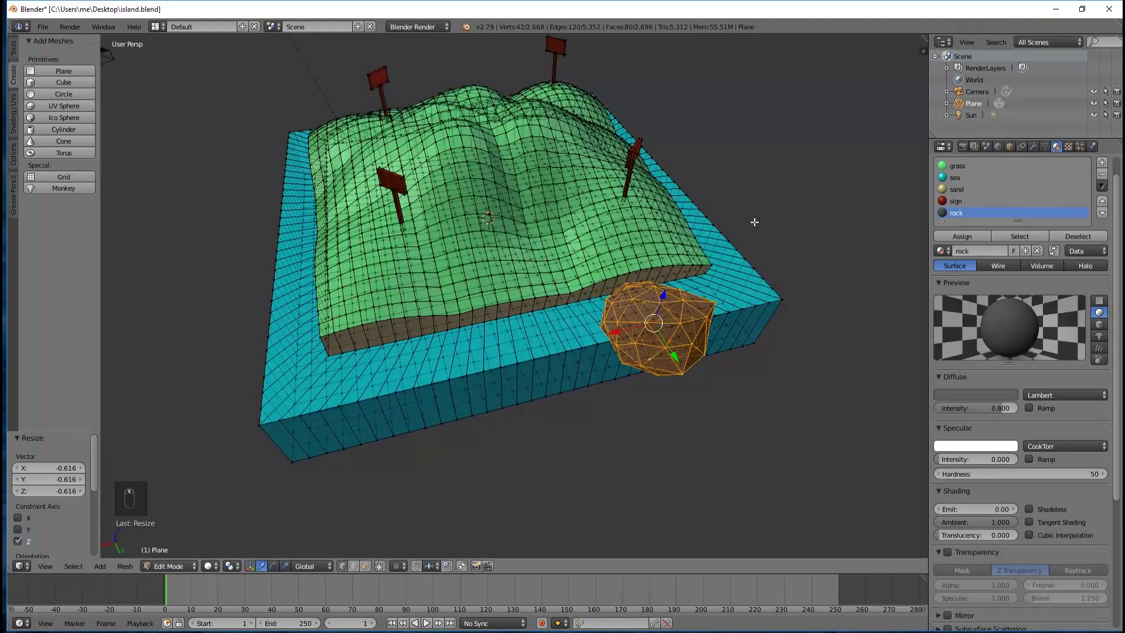
Step: Clear the selection, select the single vertex at the rock's protruding tip and move it about 0.158 along the X axis
{"action": "key", "text": "a"}
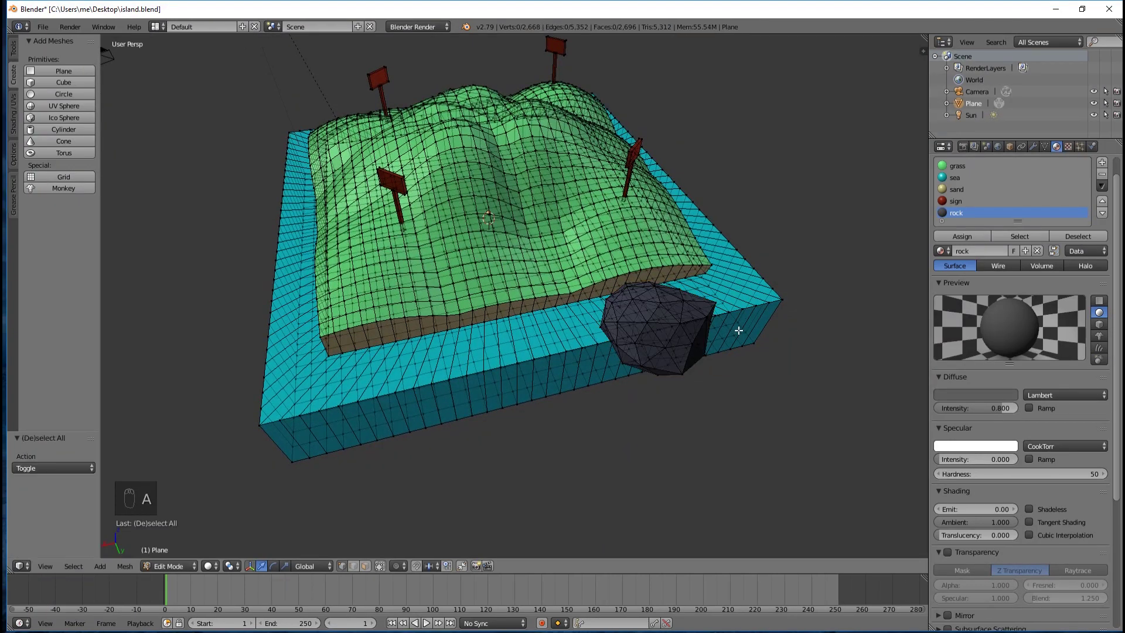
{"action": "right_click", "coordinate": [717, 307]}
{"action": "middle_click_drag", "start_coordinate": [717, 307], "coordinate": [636, 332]}
{"action": "left_click_drag", "start_coordinate": [607, 328], "coordinate": [599, 327]}
{"action": "middle_click_drag", "start_coordinate": [664, 388], "coordinate": [731, 332]}
{"action": "left_click", "coordinate": [787, 207]}
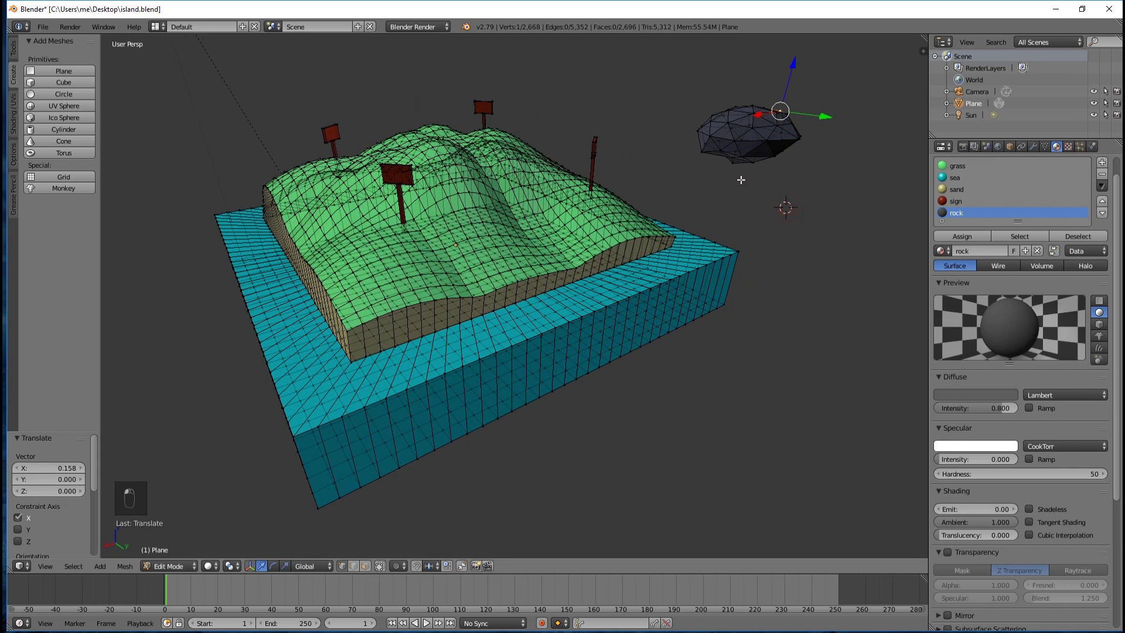
Step: Box-select the whole rock again and restore the visible-only selection limit
{"action": "key", "text": "b"}
{"action": "left_click_drag", "start_coordinate": [691, 80], "coordinate": [842, 188]}
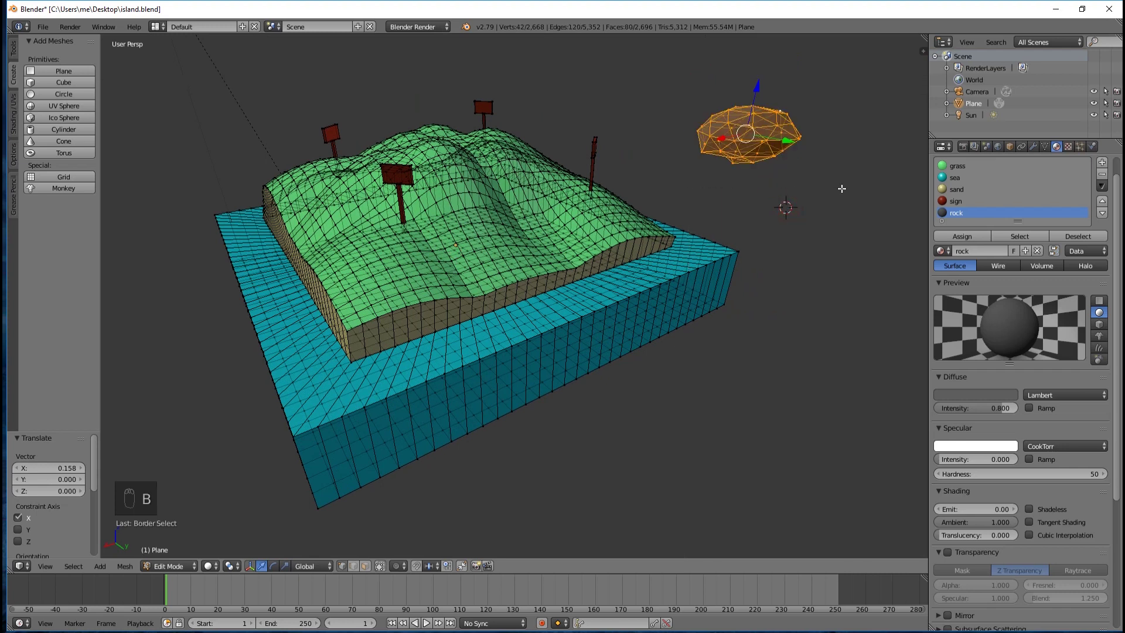
{"action": "key", "text": "alt+z"}
{"action": "middle_click_drag", "start_coordinate": [761, 258], "coordinate": [662, 304]}
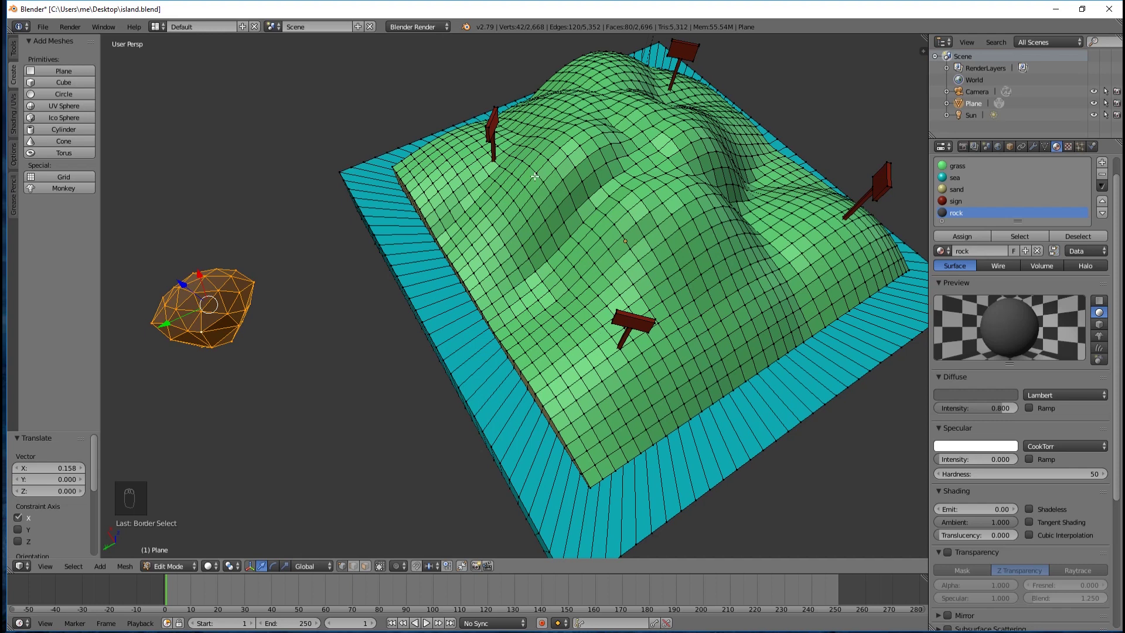
Step: In an orthographic top view, move the rock onto the grass between two signs, about -0.965 in X and -10.377 in Y
{"action": "key", "text": "KP_7"}
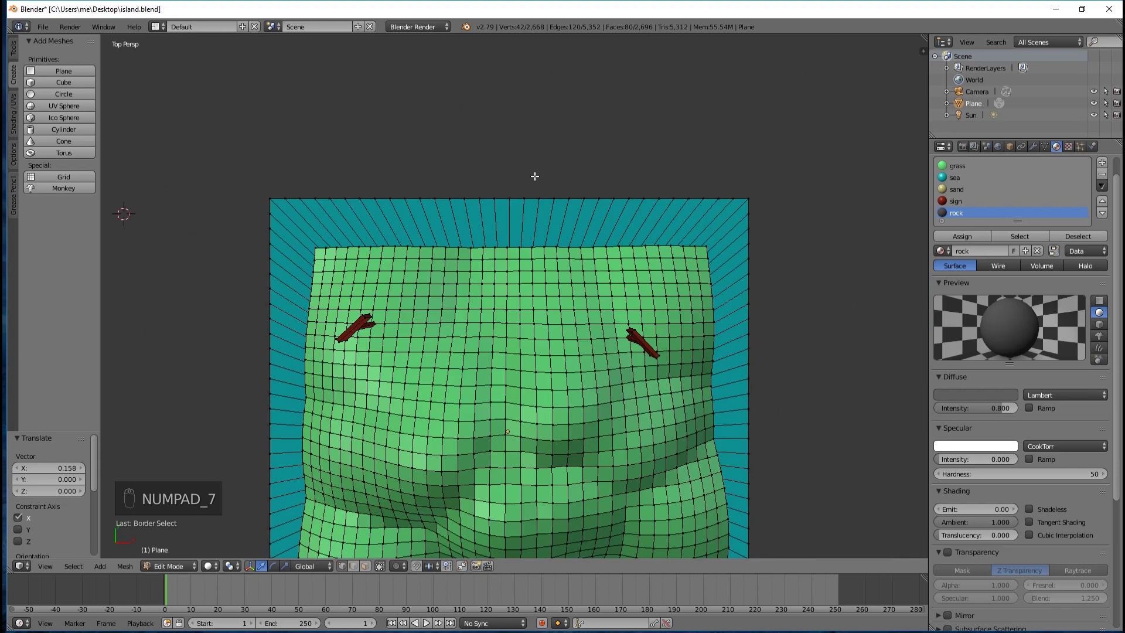
{"action": "scroll", "coordinate": [570, 169], "scroll_direction": "down", "scroll_amount": 3}
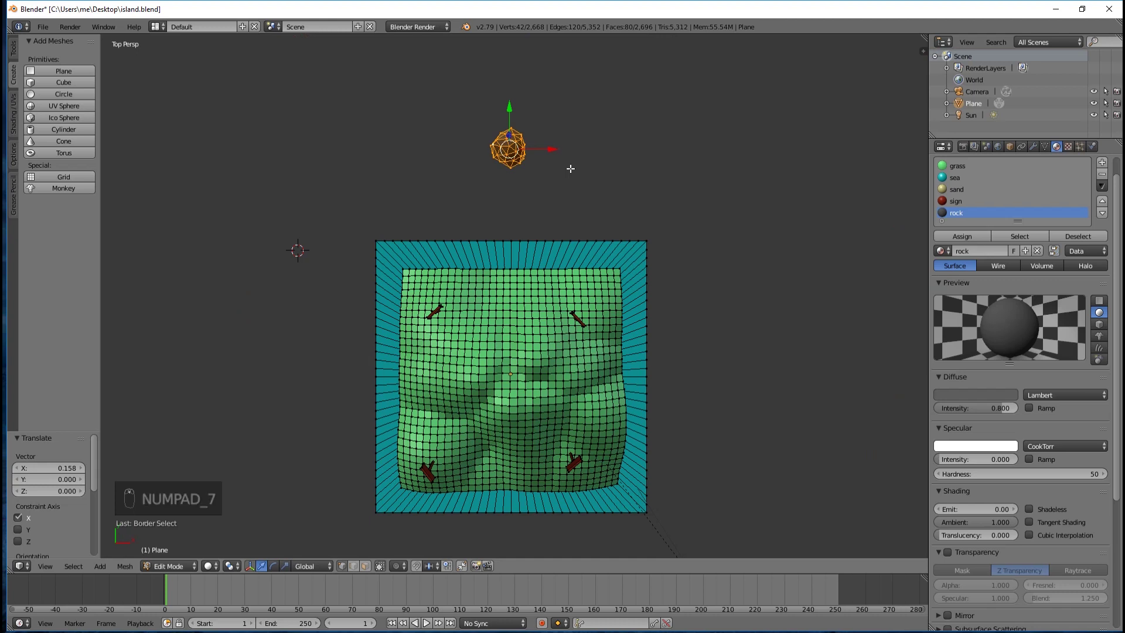
{"action": "key", "text": "KP_5"}
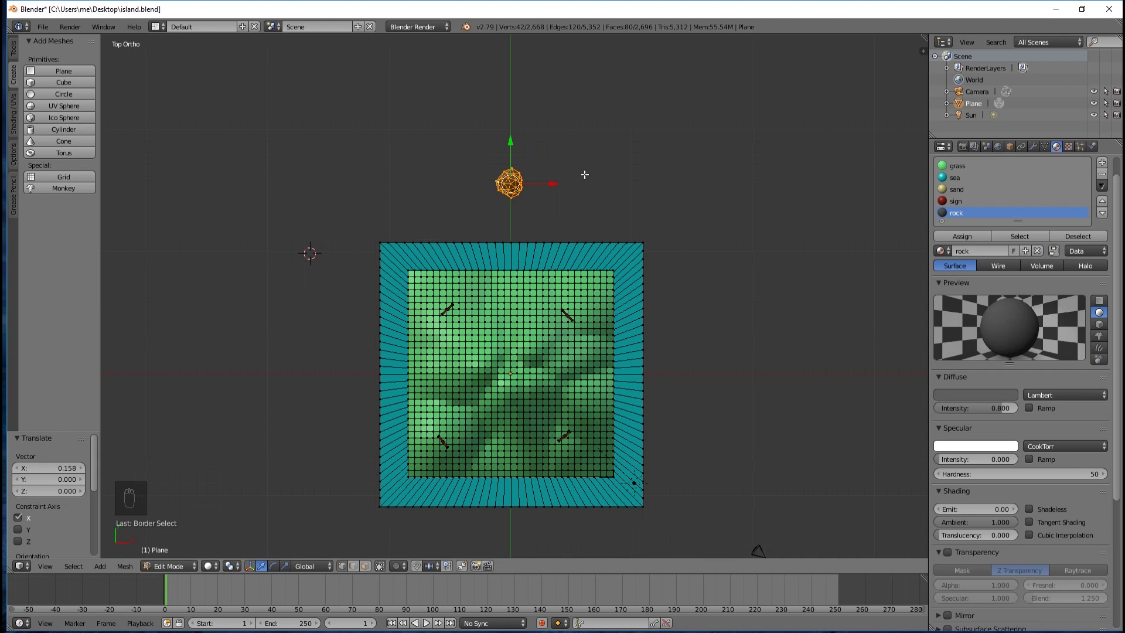
{"action": "scroll", "coordinate": [580, 181], "scroll_direction": "down", "scroll_amount": 1}
{"action": "scroll", "coordinate": [580, 180], "scroll_direction": "up", "scroll_amount": 1}
{"action": "scroll", "coordinate": [579, 178], "scroll_direction": "down", "scroll_amount": 3, "text": "shift"}
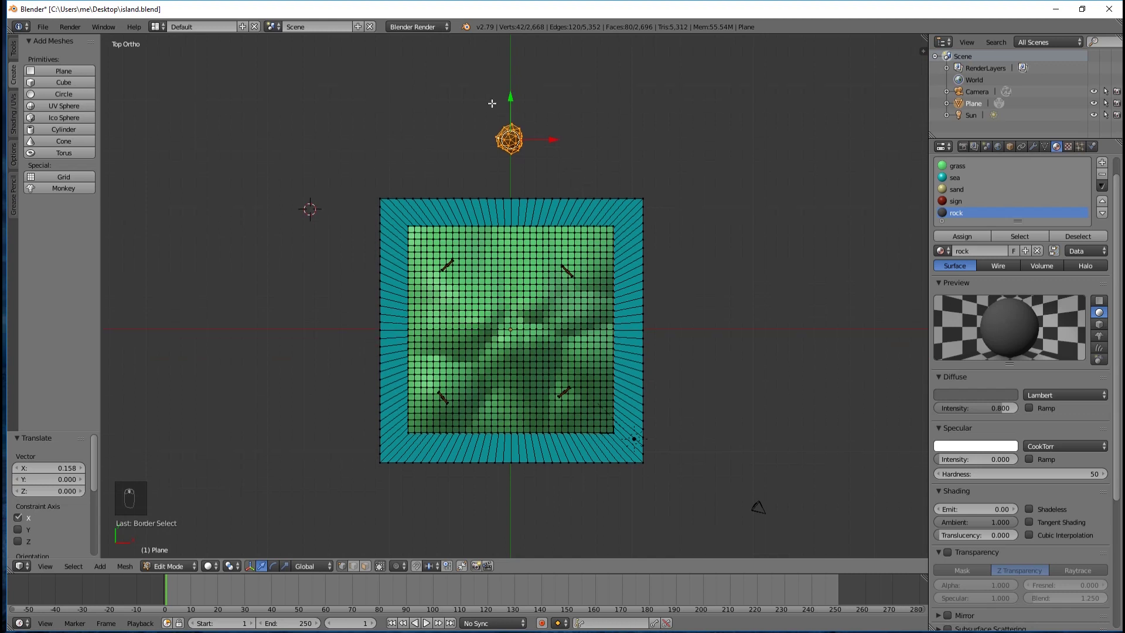
{"action": "key", "text": "g"}
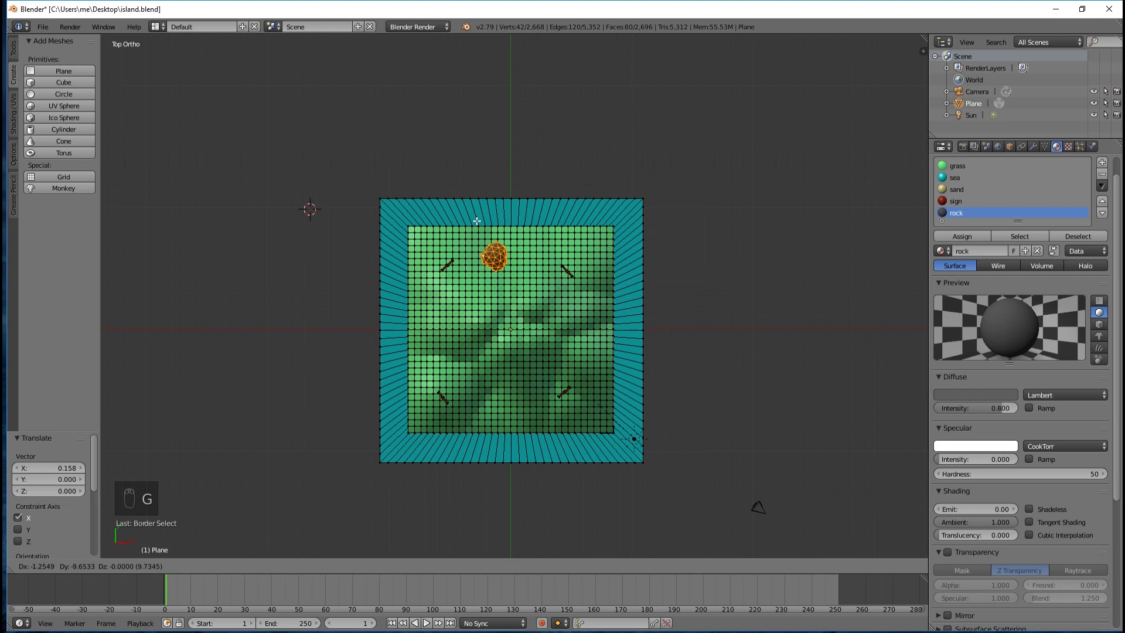
{"action": "left_click", "coordinate": [480, 230]}
{"action": "scroll", "coordinate": [489, 255], "scroll_direction": "up", "scroll_amount": 1}
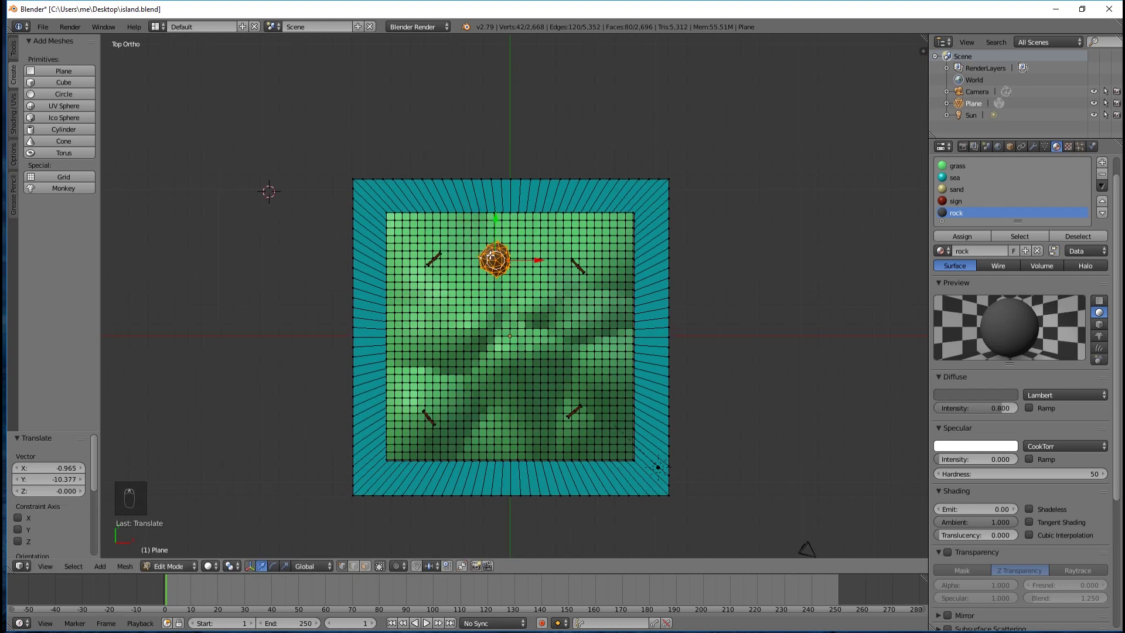
{"action": "scroll", "coordinate": [492, 256], "scroll_direction": "up", "scroll_amount": 2}
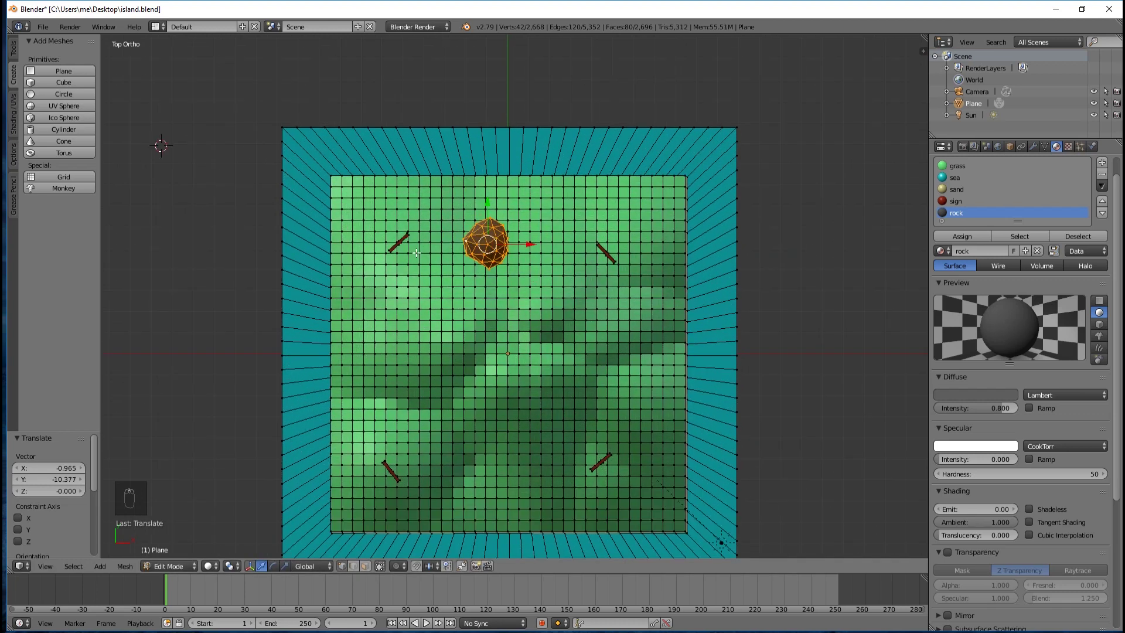
Step: Lower the rock about 5.7 along the Z axis so it sits partly embedded in the grass
{"action": "middle_click_drag", "start_coordinate": [420, 251], "coordinate": [646, 165]}
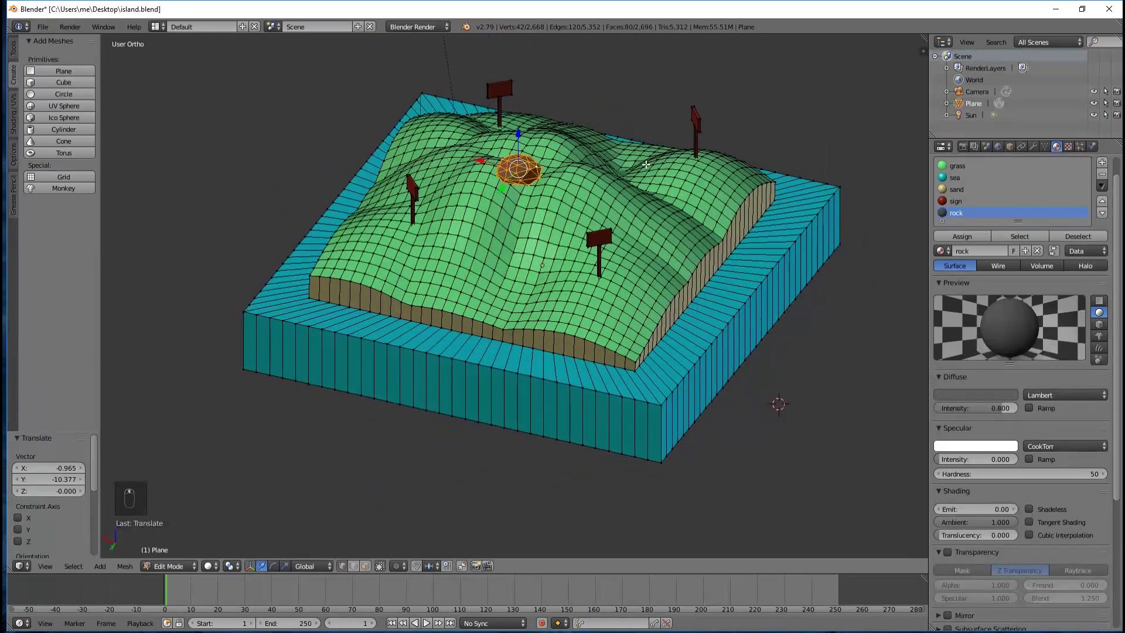
{"action": "key", "text": "g"}
{"action": "key", "text": "z"}
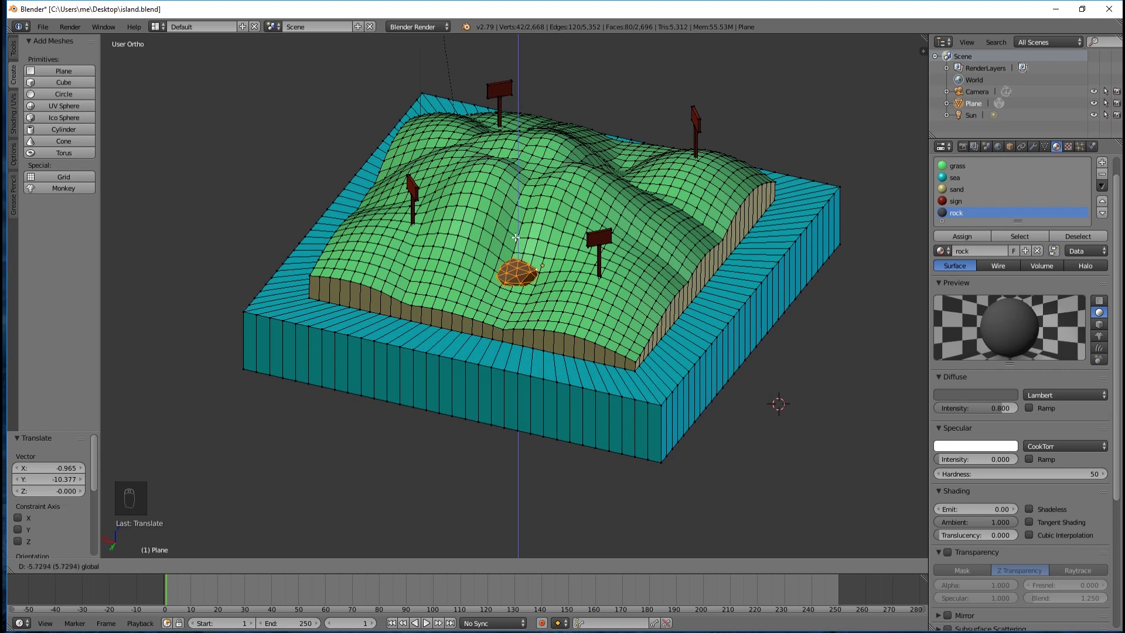
{"action": "left_click", "coordinate": [512, 237]}
{"action": "middle_click_drag", "start_coordinate": [620, 99], "coordinate": [603, 120]}
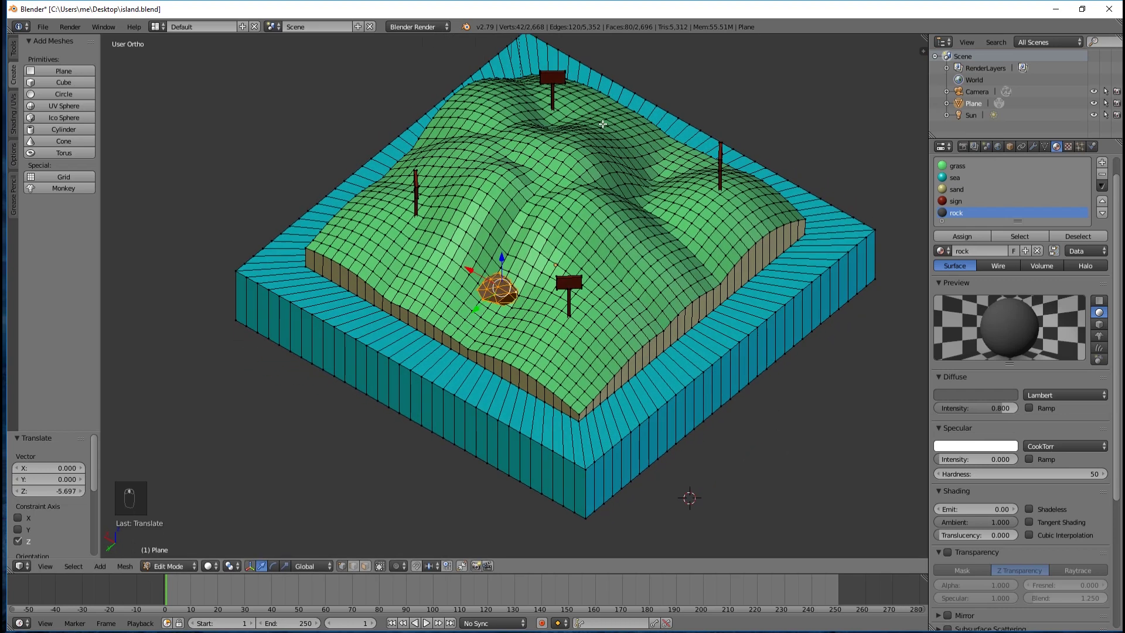
Step: Duplicate the rock from the top view, place the copy beside the island and raise it about 6.43 along the Z axis
{"action": "key", "text": "KP_7"}
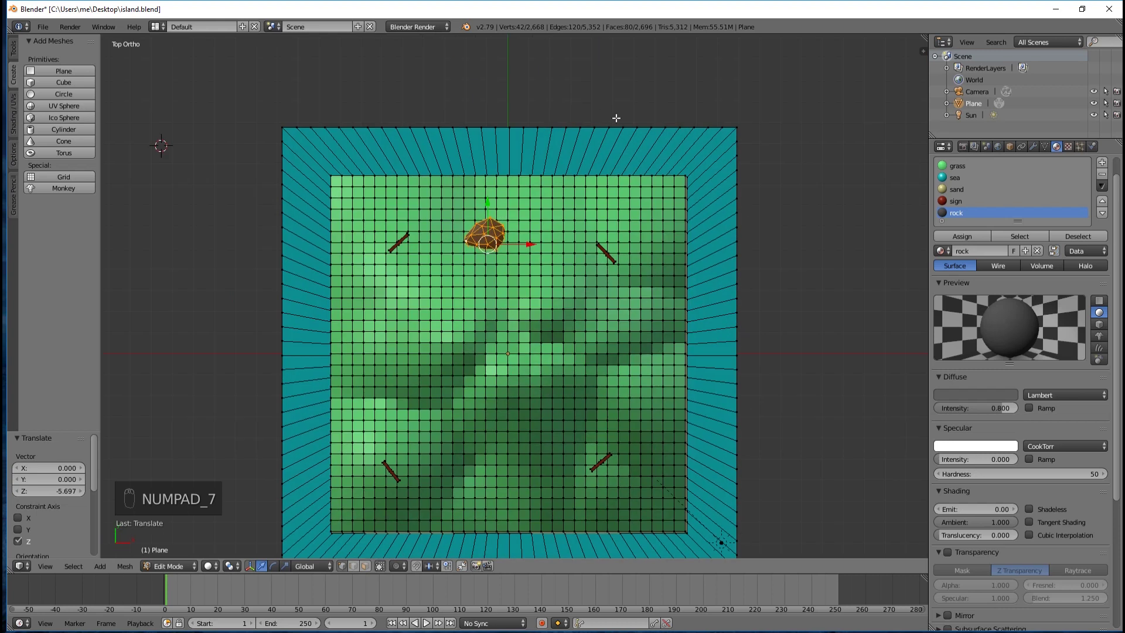
{"action": "scroll", "coordinate": [616, 118], "scroll_direction": "down", "scroll_amount": 1}
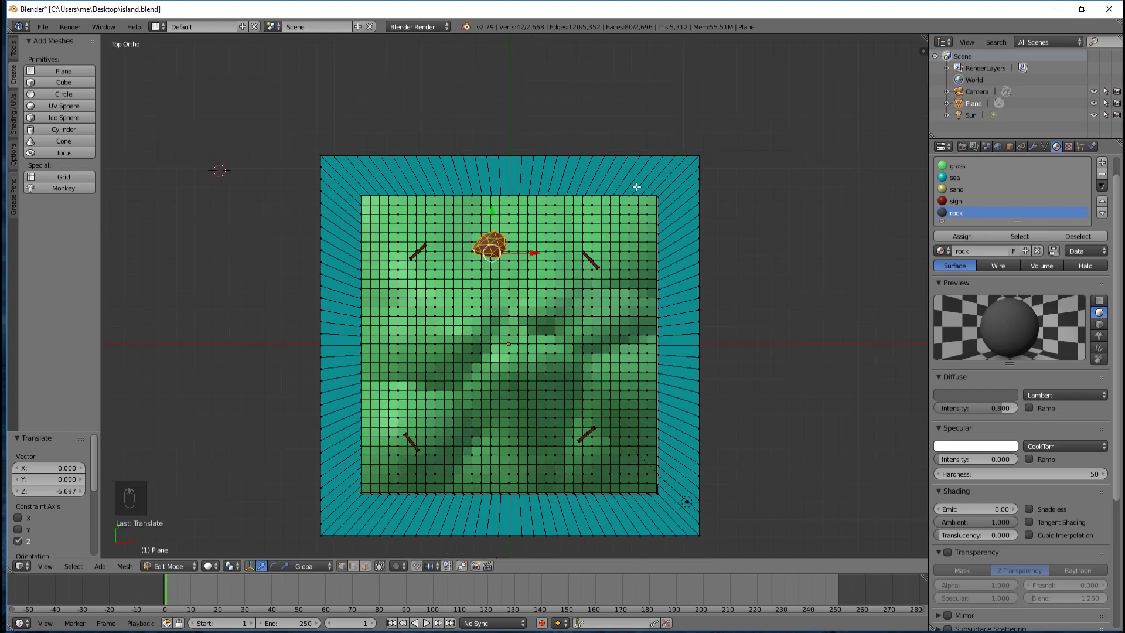
{"action": "key", "text": "shift+d"}
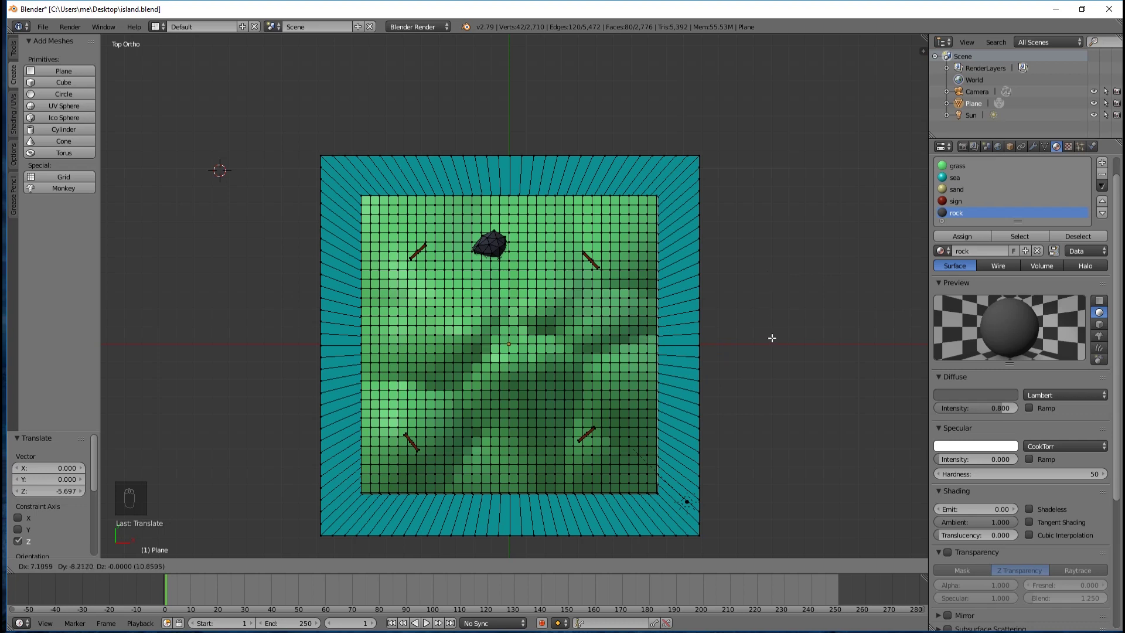
{"action": "left_click", "coordinate": [878, 390]}
{"action": "middle_click_drag", "start_coordinate": [812, 431], "coordinate": [750, 303]}
{"action": "left_click_drag", "start_coordinate": [728, 239], "coordinate": [729, 126]}
Step: From the top view, move the rock copy about -14.28 in X and 2.11 in Y over the grass and rotate it about -78.1°
{"action": "key", "text": "KP_7"}
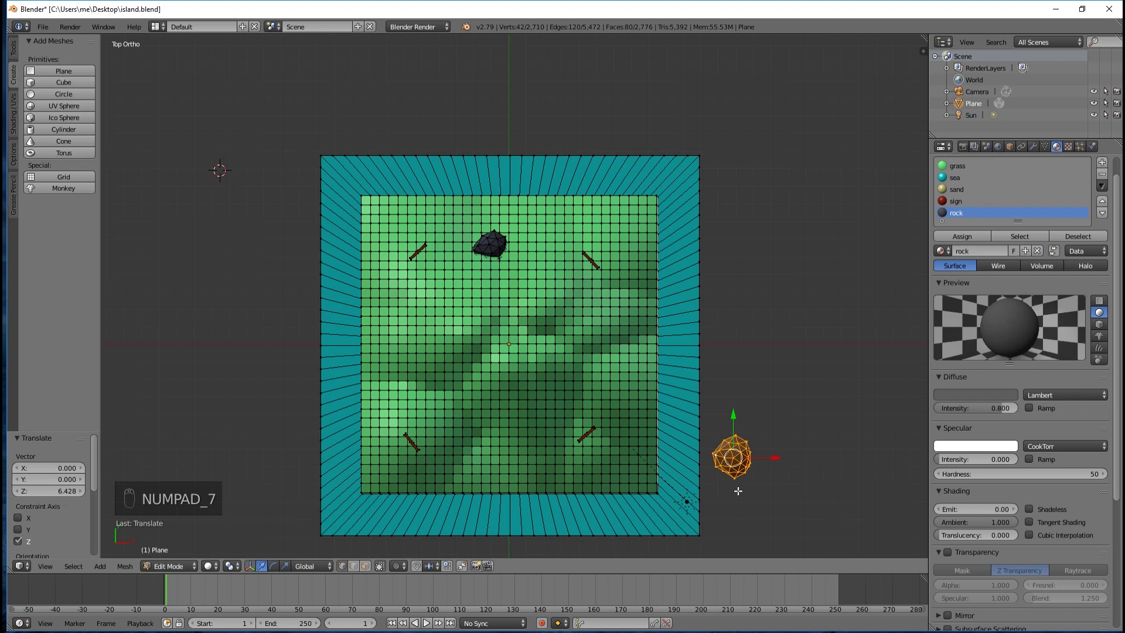
{"action": "key", "text": "g"}
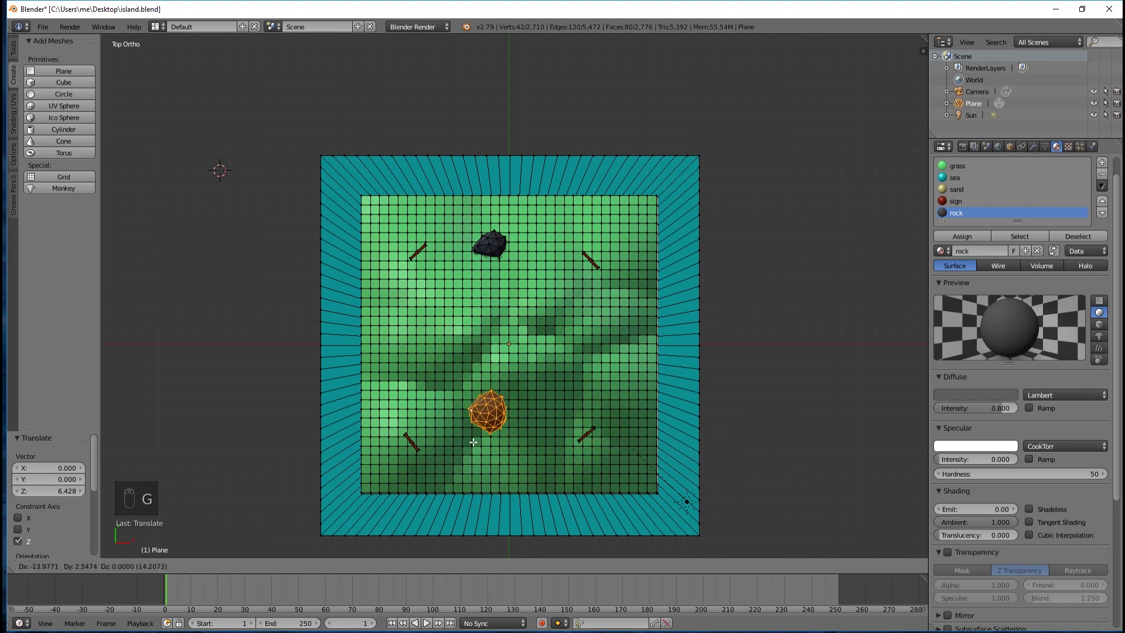
{"action": "left_click", "coordinate": [472, 449]}
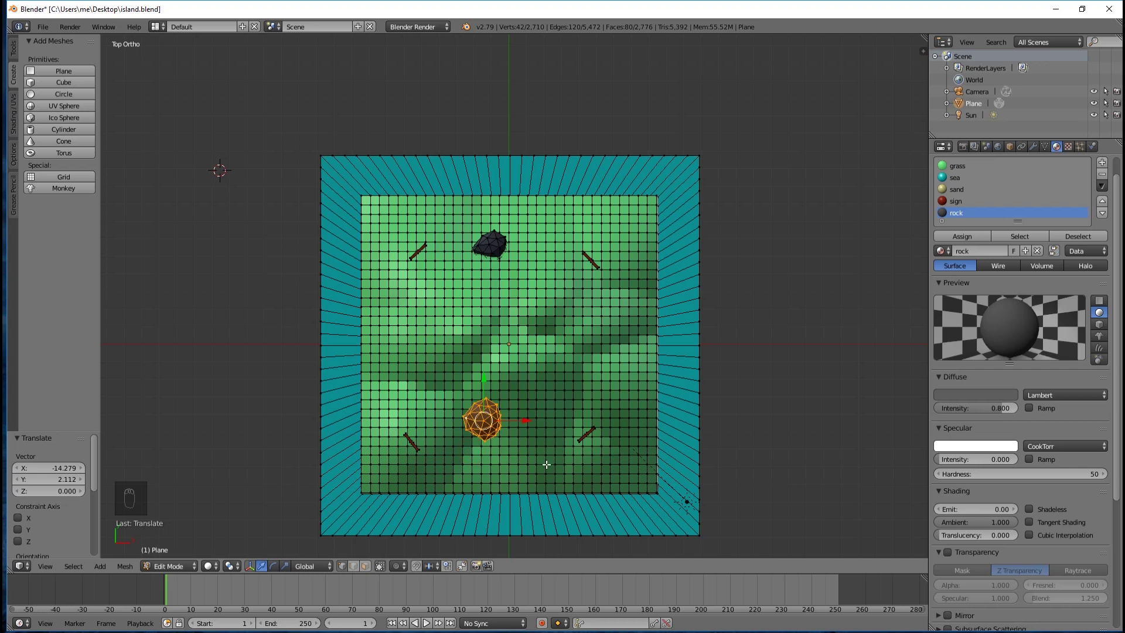
{"action": "key", "text": "r"}
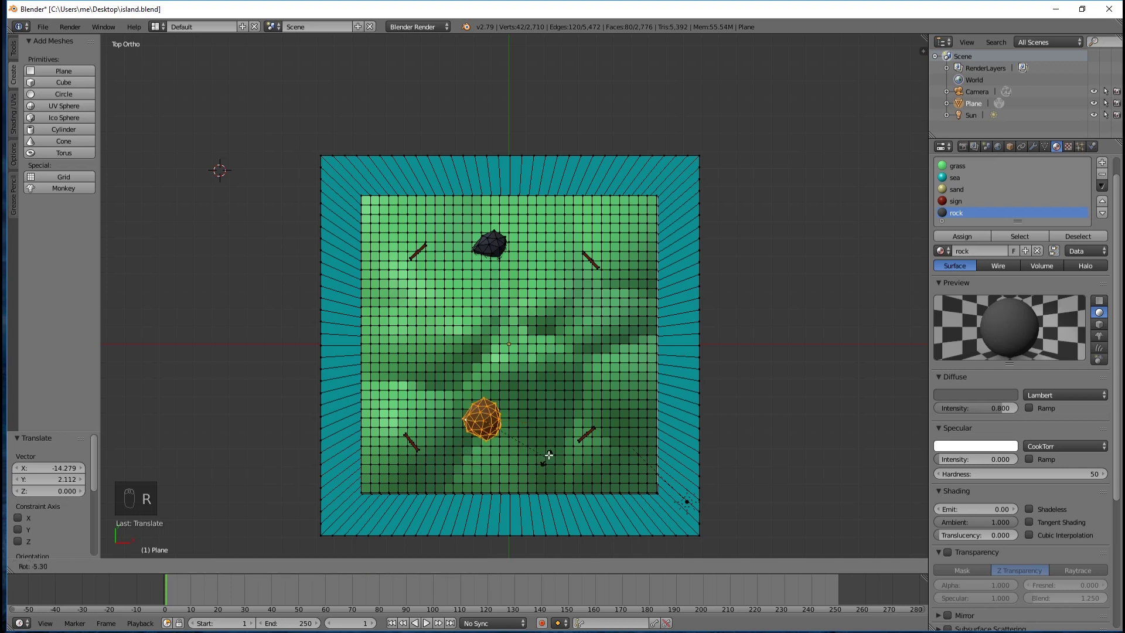
{"action": "left_click", "coordinate": [538, 371]}
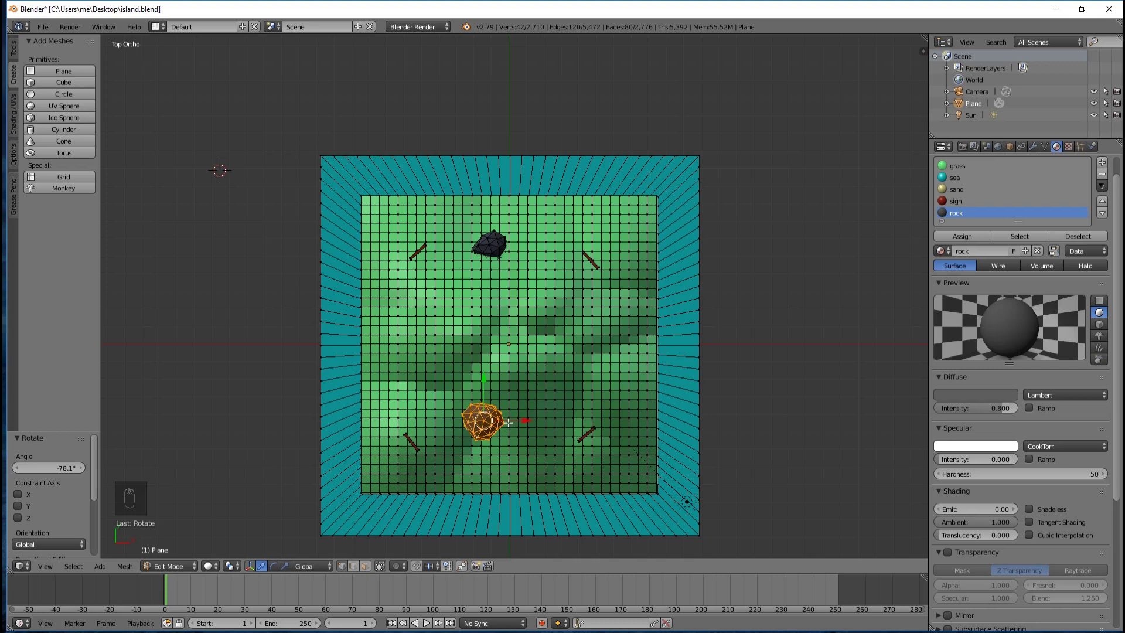
Step: Stretch the rock copy by about 1.384 along X and narrow it to about 0.74 along Y
{"action": "key", "text": "s"}
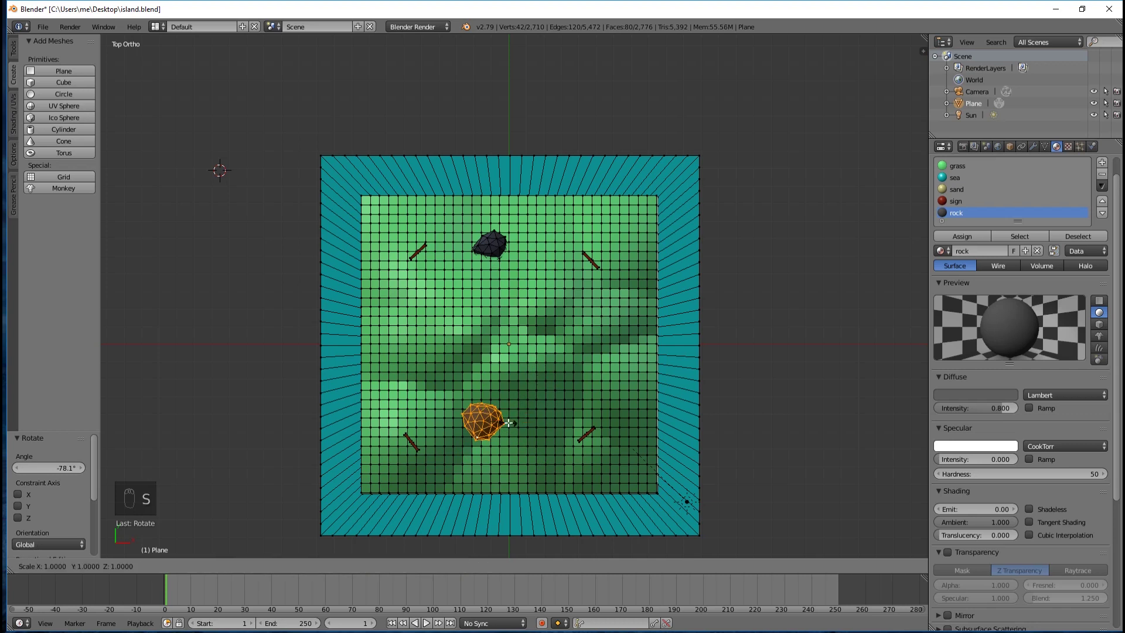
{"action": "key", "text": "x"}
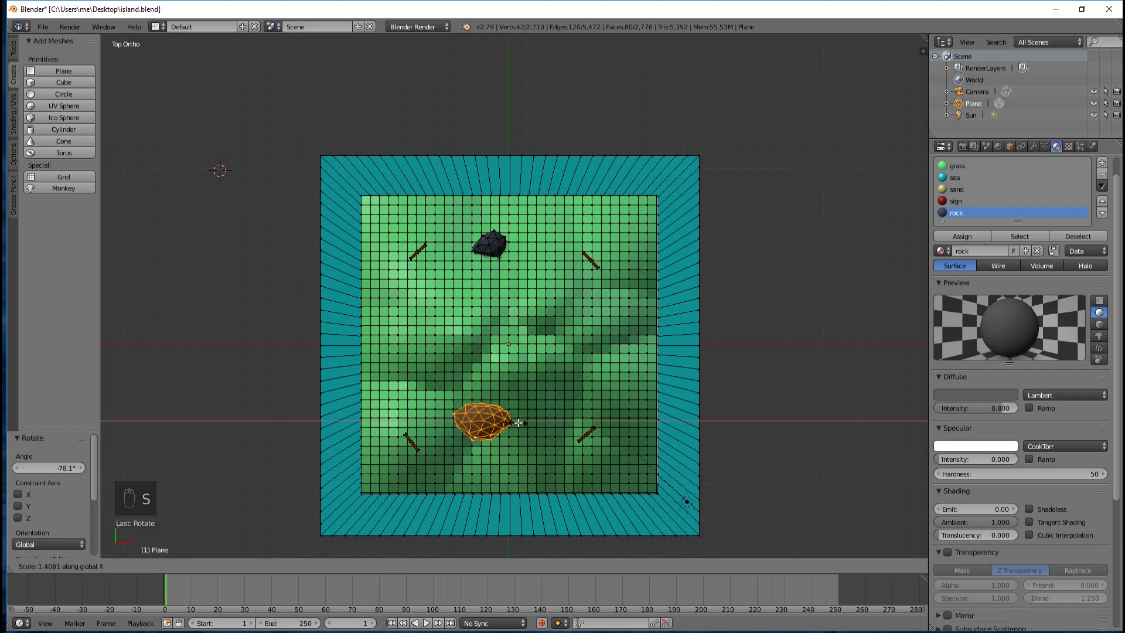
{"action": "left_click", "coordinate": [518, 423]}
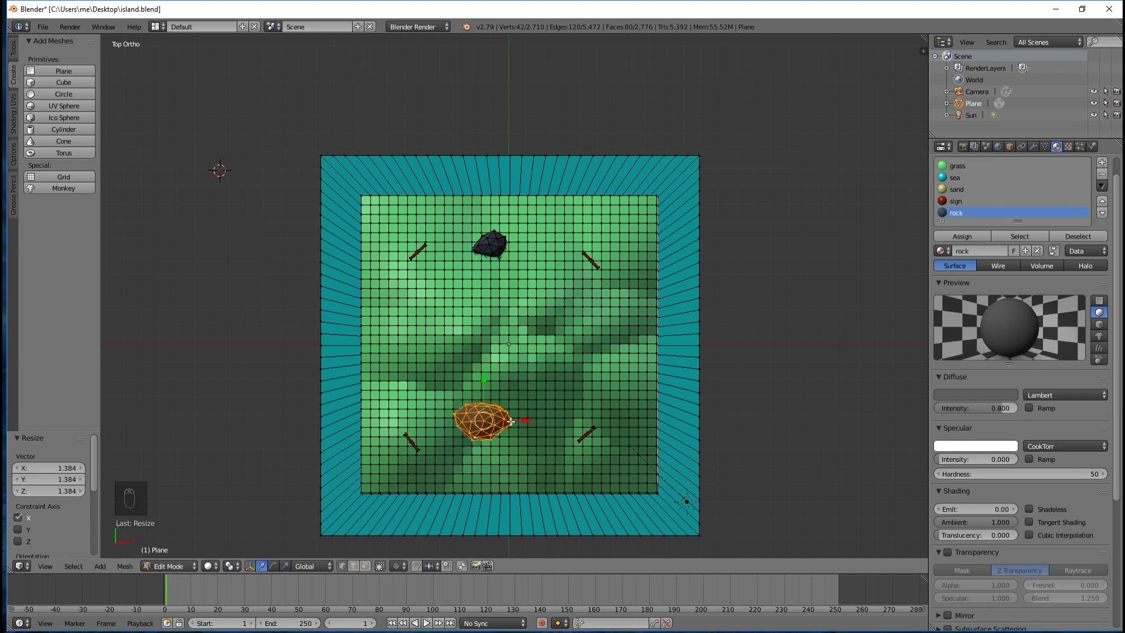
{"action": "key", "text": "s"}
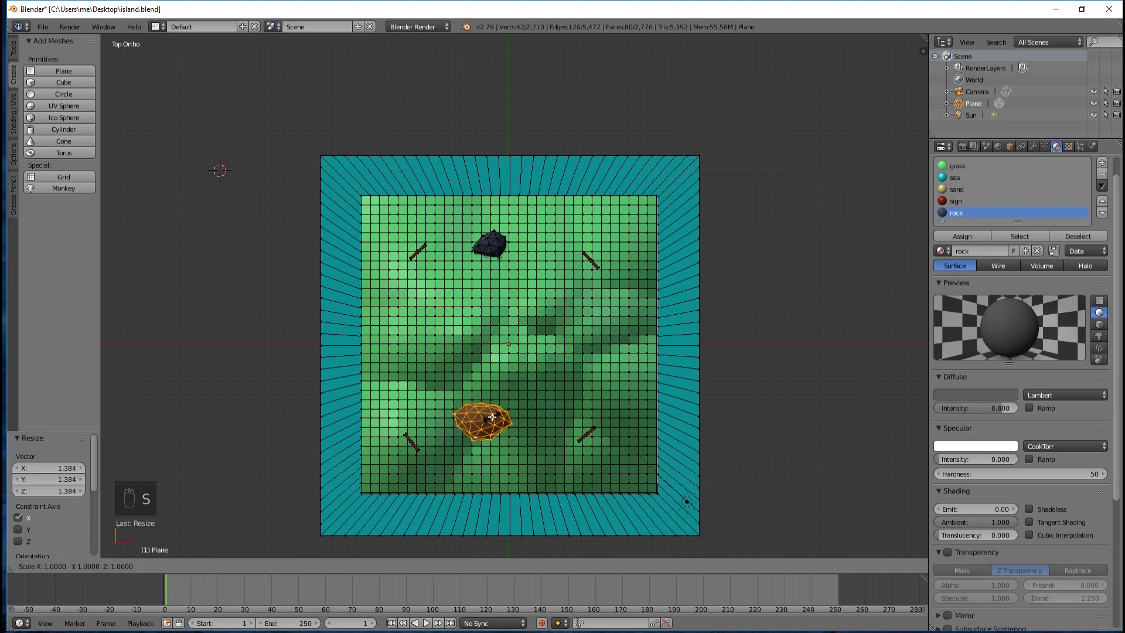
{"action": "key", "text": "y"}
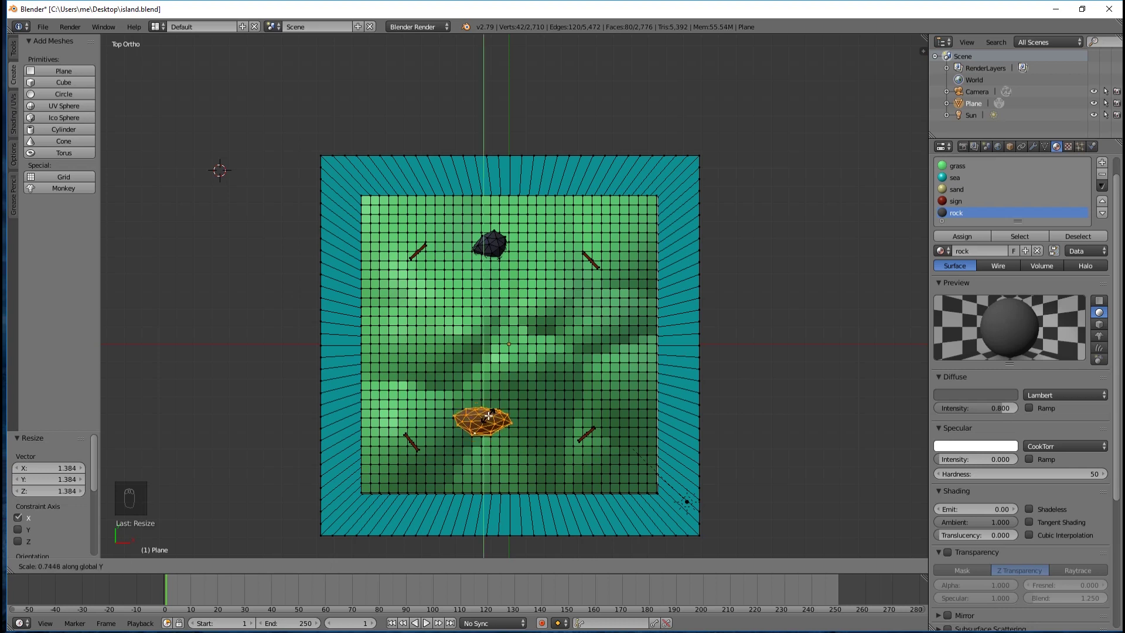
{"action": "left_click", "coordinate": [491, 419]}
Step: Lower the elongated rock about 4.387 along the Z axis toward the grass
{"action": "middle_click_drag", "start_coordinate": [533, 444], "coordinate": [497, 130]}
{"action": "left_click_drag", "start_coordinate": [490, 123], "coordinate": [492, 205]}
{"action": "middle_click_drag", "start_coordinate": [578, 202], "coordinate": [564, 232]}
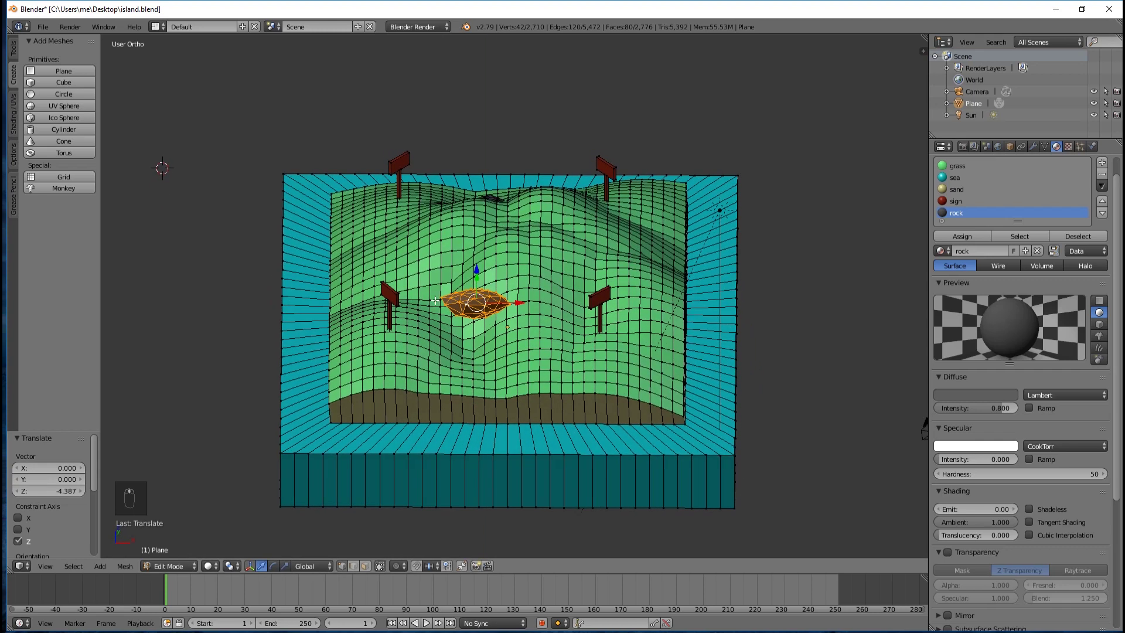
{"action": "middle_click_drag", "start_coordinate": [573, 286], "coordinate": [573, 340]}
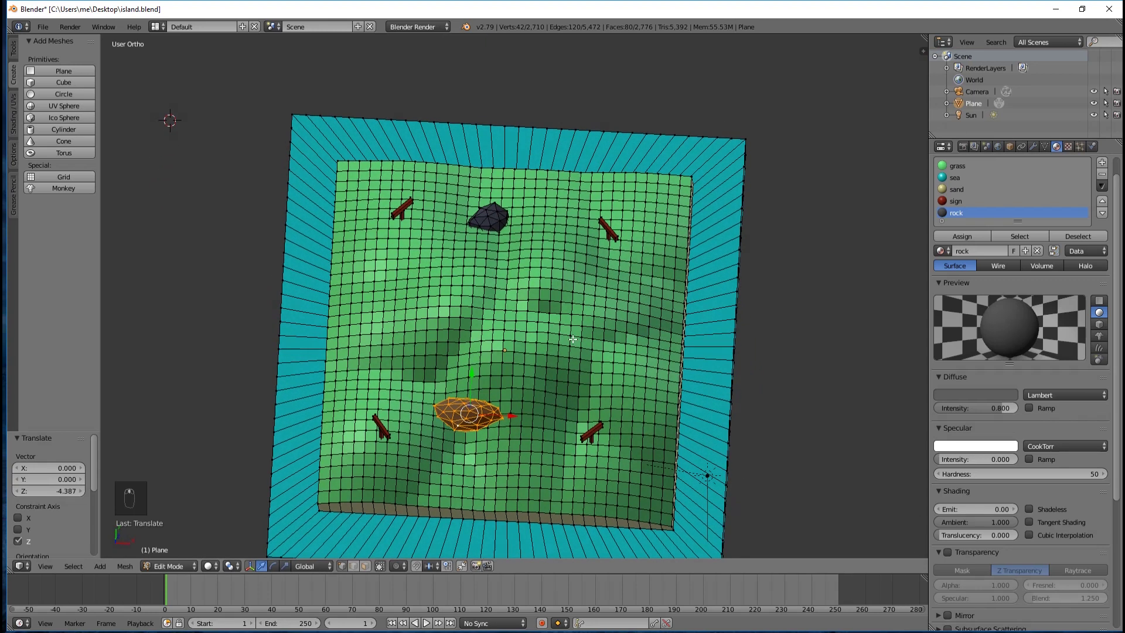
Step: From the top view, rotate the elongated rock about -113° and adjust its overall scale
{"action": "key", "text": "KP_7"}
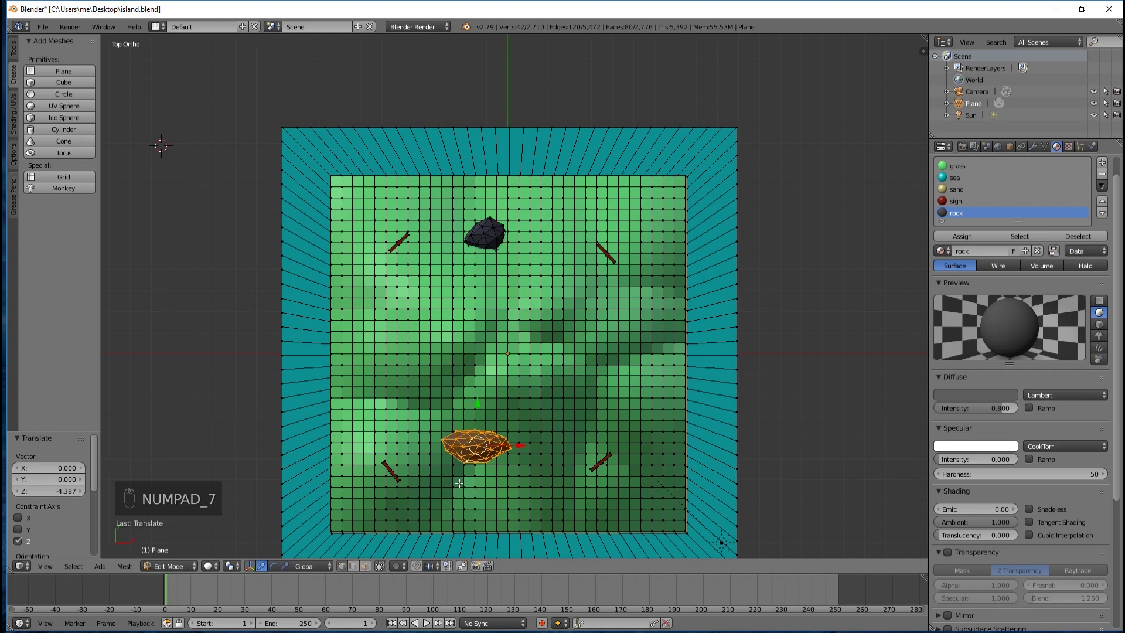
{"action": "key", "text": "r"}
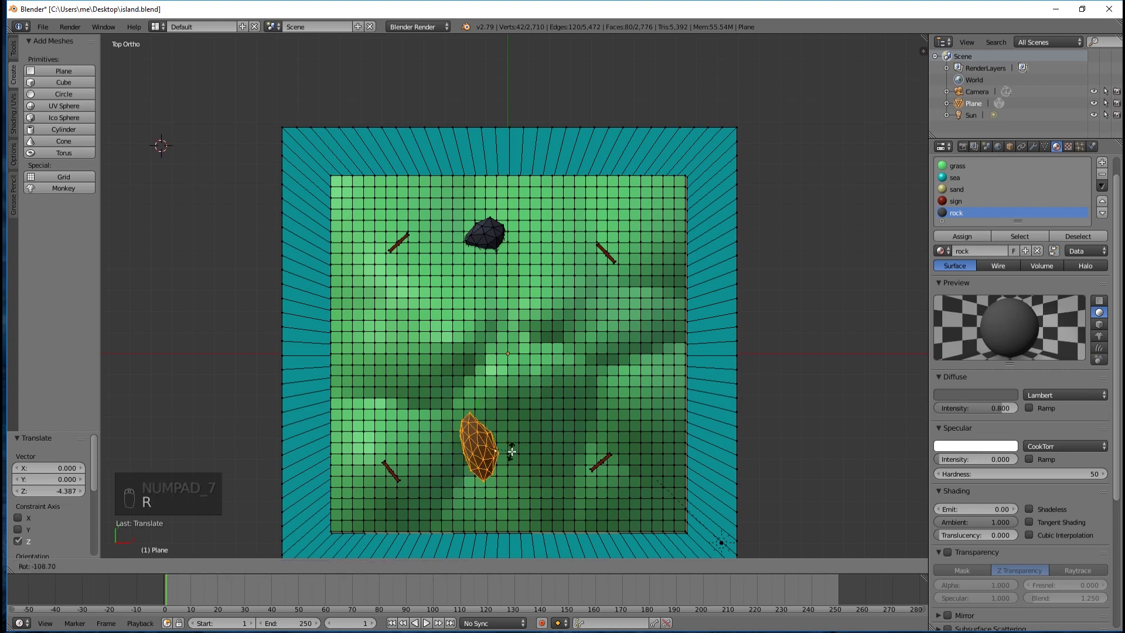
{"action": "left_click", "coordinate": [513, 449]}
{"action": "key", "text": "s"}
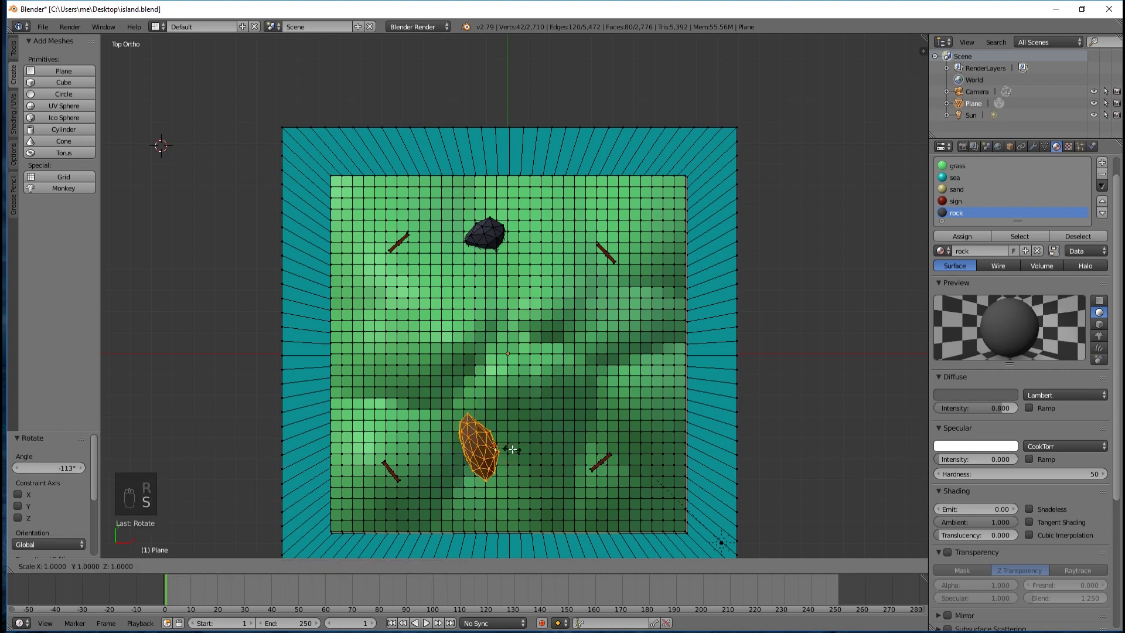
{"action": "left_click", "coordinate": [529, 453]}
Step: Sink the rock further into the grass and shift it along Y toward the nearby sand edge
{"action": "middle_click_drag", "start_coordinate": [530, 453], "coordinate": [529, 339]}
{"action": "left_click_drag", "start_coordinate": [485, 212], "coordinate": [469, 266]}
{"action": "left_click_drag", "start_coordinate": [509, 304], "coordinate": [473, 290]}
{"action": "scroll", "coordinate": [502, 290], "scroll_direction": "up", "scroll_amount": 6}
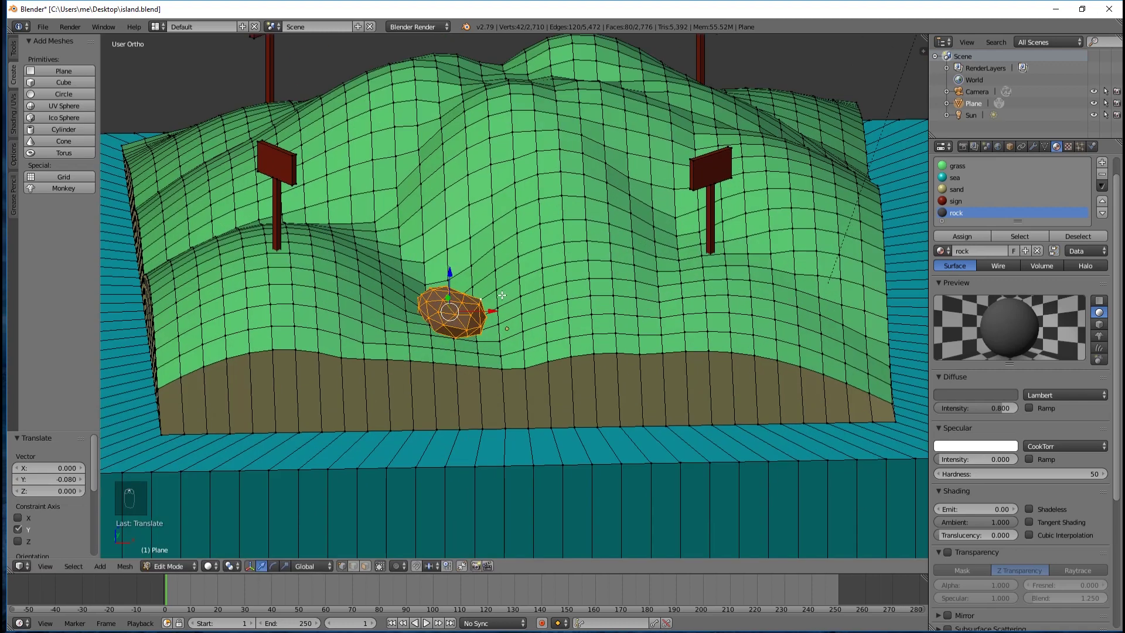
{"action": "middle_click_drag", "start_coordinate": [502, 290], "coordinate": [529, 303]}
{"action": "scroll", "coordinate": [612, 328], "scroll_direction": "down", "scroll_amount": 4}
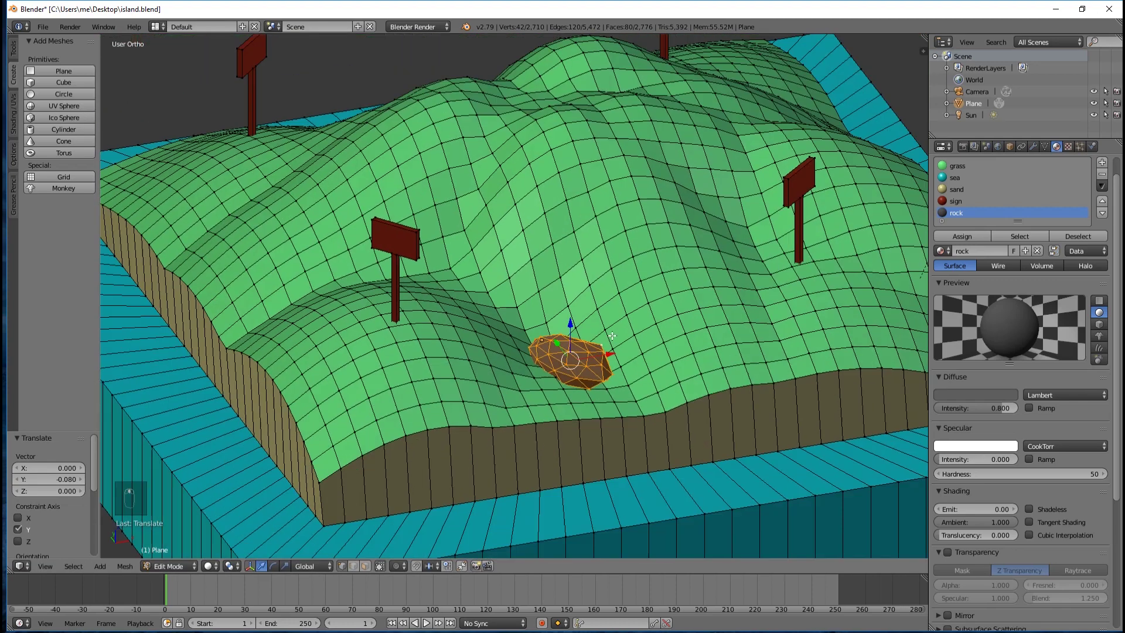
Step: Duplicate the rock from the top view and place the copy beside the island, offset about 14.158 in X and 7.24 in Y
{"action": "key", "text": "KP_7"}
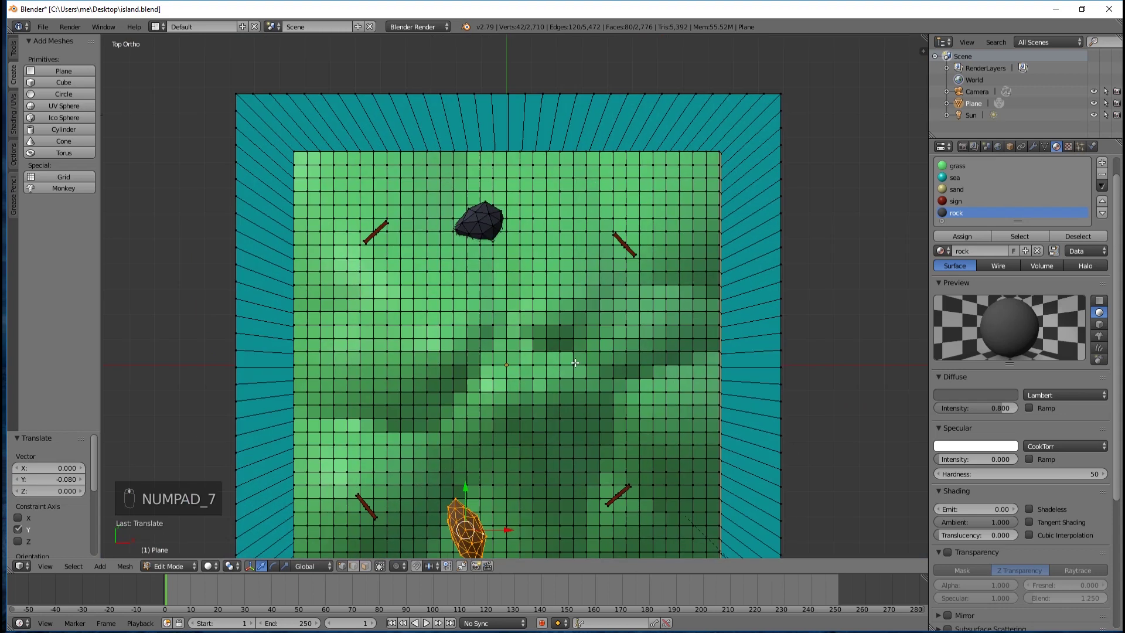
{"action": "scroll", "coordinate": [577, 363], "scroll_direction": "down", "scroll_amount": 3}
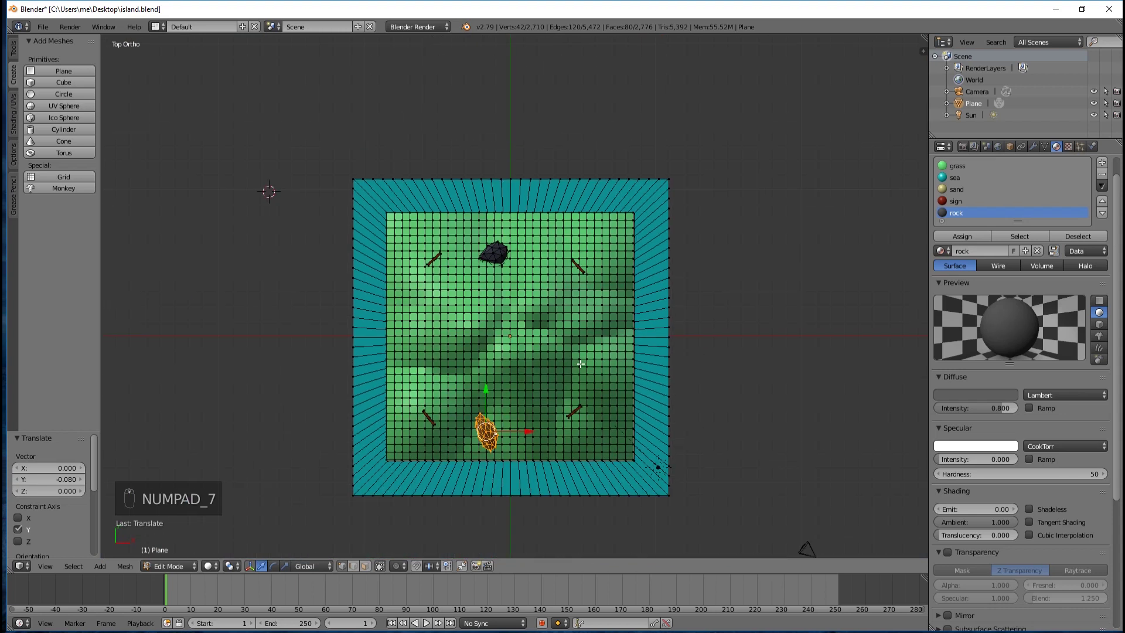
{"action": "key", "text": "shift+d"}
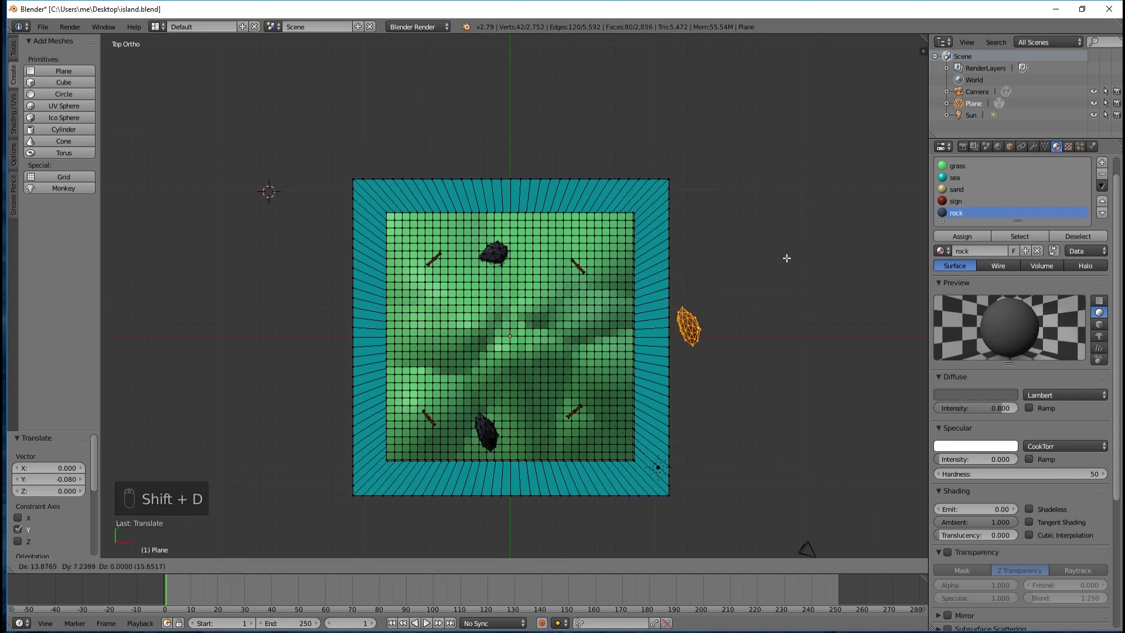
{"action": "left_click", "coordinate": [787, 258]}
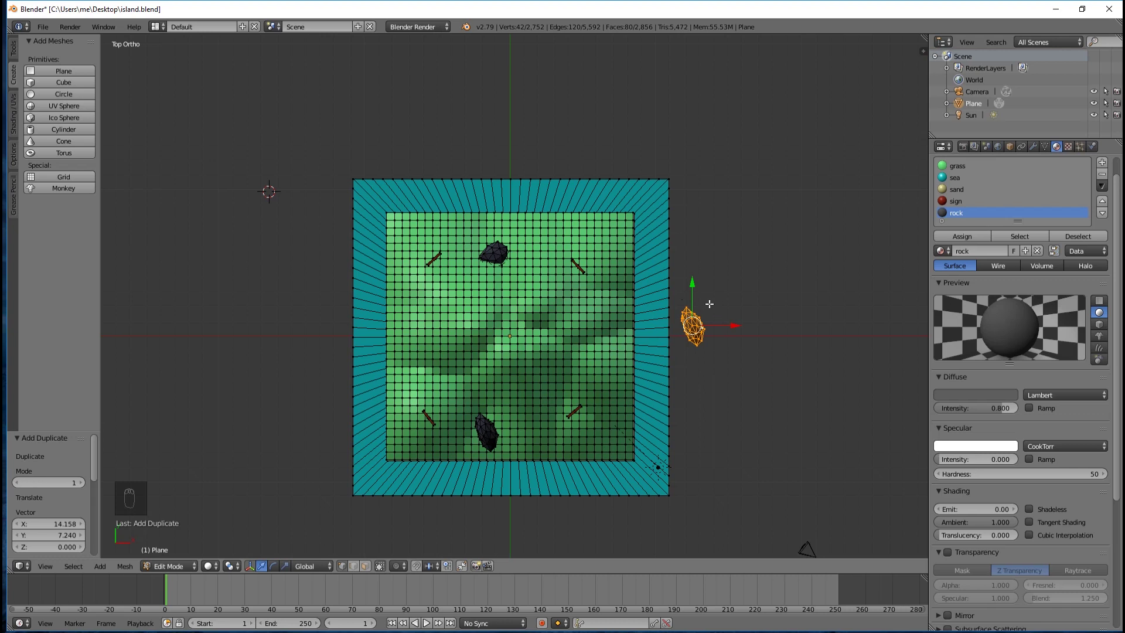
Step: Move the rock copy about -6.234 in X and -0.523 in Y onto the island and raise it about 3.842 along Z
{"action": "key", "text": "g"}
{"action": "left_click", "coordinate": [618, 312]}
{"action": "middle_click_drag", "start_coordinate": [725, 368], "coordinate": [509, 303]}
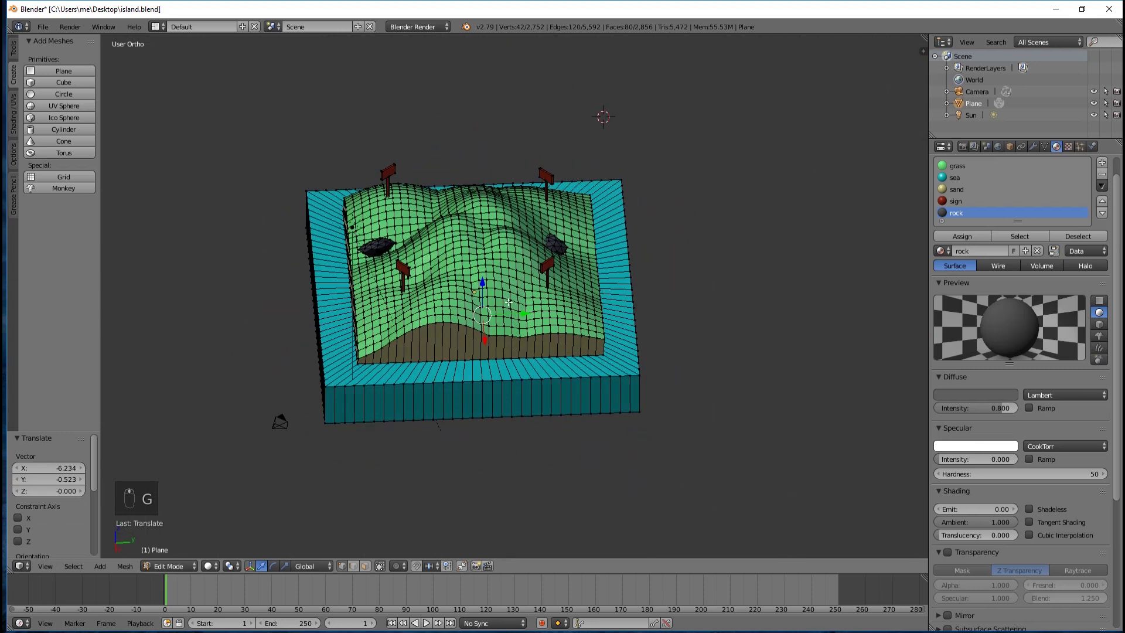
{"action": "key", "text": "g"}
{"action": "key", "text": "z"}
{"action": "left_click", "coordinate": [518, 264]}
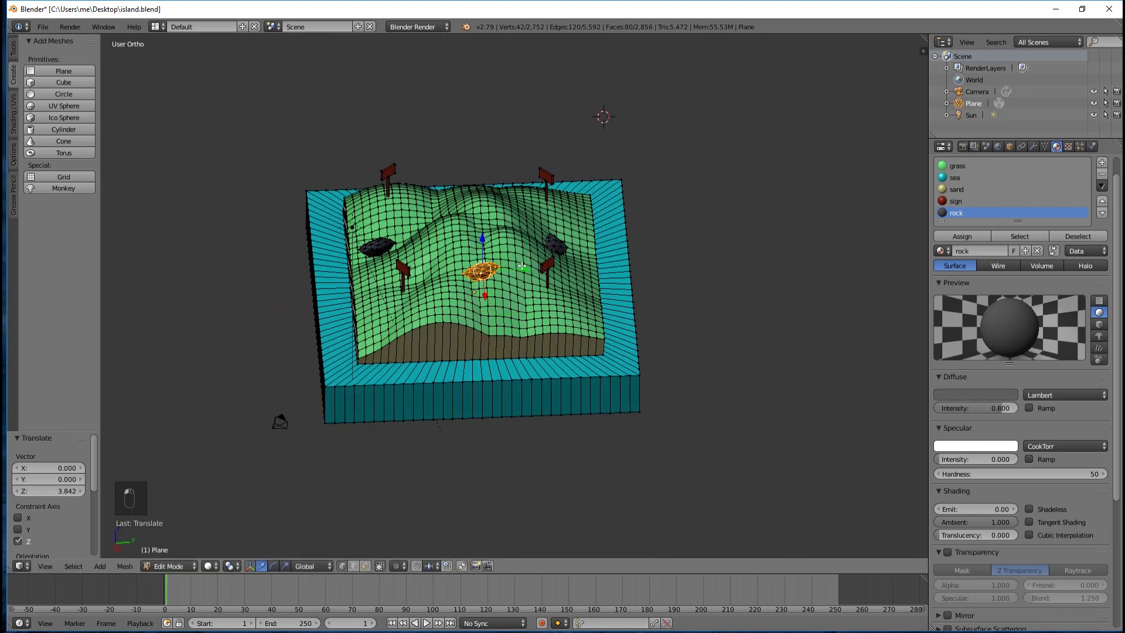
Step: Rotate the third rock from two side views, ending with a turn of about 35.9°, so it stands upright
{"action": "scroll", "coordinate": [518, 264], "scroll_direction": "up", "scroll_amount": 3}
{"action": "scroll", "coordinate": [518, 264], "scroll_direction": "up", "scroll_amount": 2}
{"action": "middle_click_drag", "start_coordinate": [545, 280], "coordinate": [546, 217]}
{"action": "key", "text": "r"}
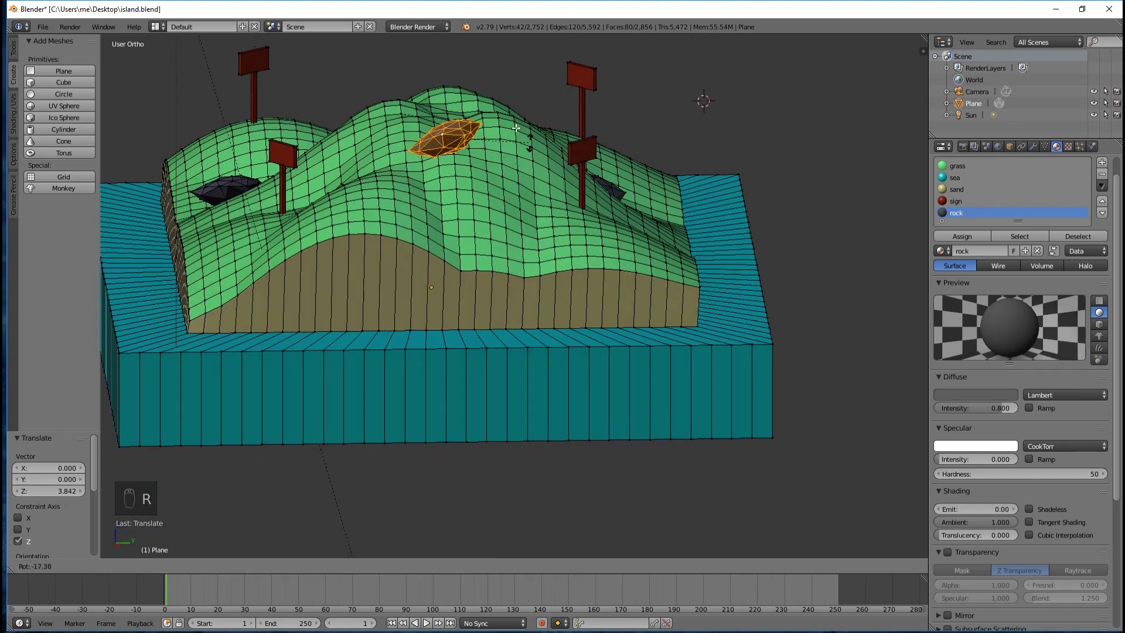
{"action": "left_click", "coordinate": [475, 60]}
{"action": "middle_click_drag", "start_coordinate": [475, 60], "coordinate": [610, 165]}
{"action": "key", "text": "r"}
{"action": "left_click", "coordinate": [689, 176]}
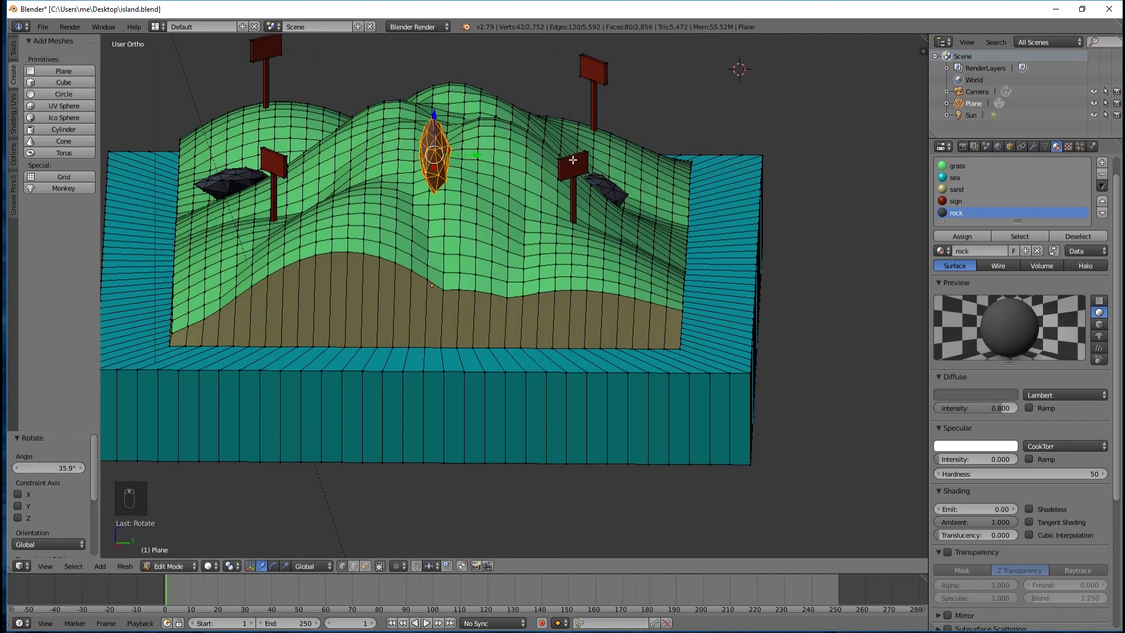
Step: Lower the upright rock about 2.345 along the Z axis into the grass and clear the selection
{"action": "left_click_drag", "start_coordinate": [434, 113], "coordinate": [449, 190]}
{"action": "middle_click_drag", "start_coordinate": [449, 191], "coordinate": [463, 227]}
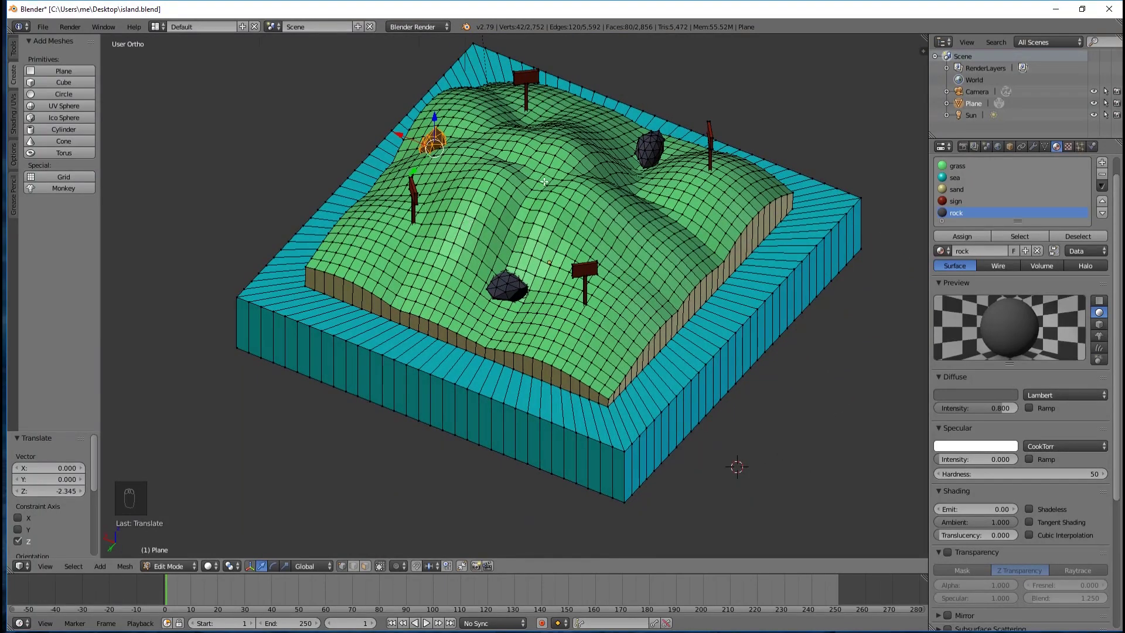
{"action": "key", "text": "a"}
{"action": "key", "text": "a"}
{"action": "key", "text": "a"}
{"action": "key", "text": "a"}
{"action": "middle_click_drag", "start_coordinate": [570, 183], "coordinate": [560, 176]}
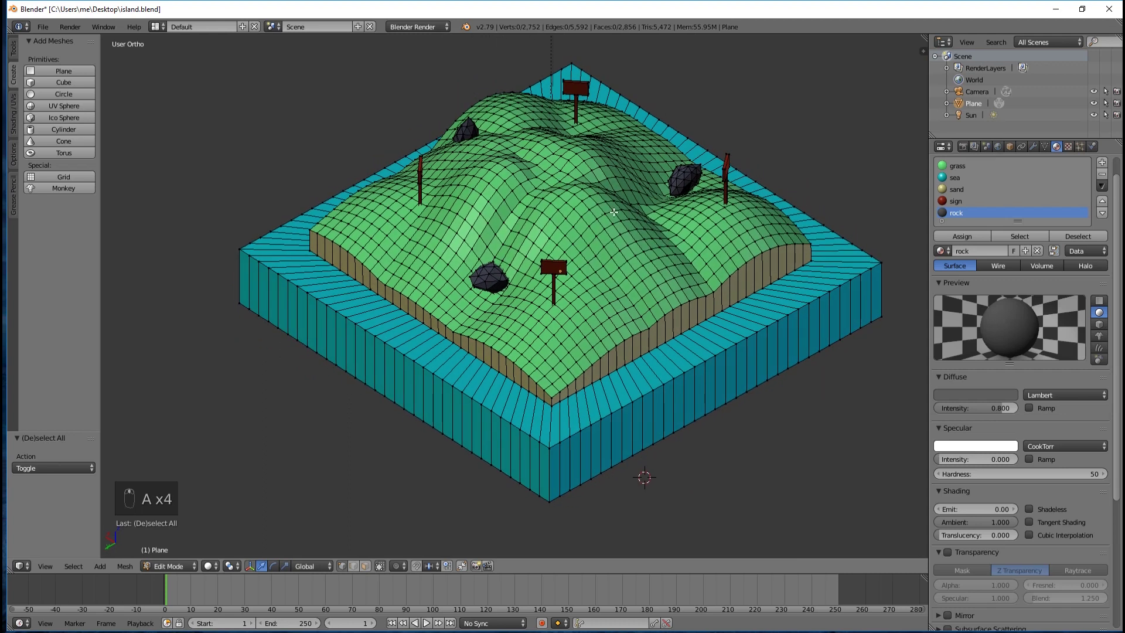
Step: Leave Edit Mode and switch the view to perspective to show the island with its signs and rocks
{"action": "key", "text": "Tab"}
{"action": "scroll", "coordinate": [653, 187], "scroll_direction": "up", "scroll_amount": 4}
{"action": "scroll", "coordinate": [663, 253], "scroll_direction": "down", "scroll_amount": 5}
{"action": "middle_click_drag", "start_coordinate": [663, 253], "coordinate": [777, 215]}
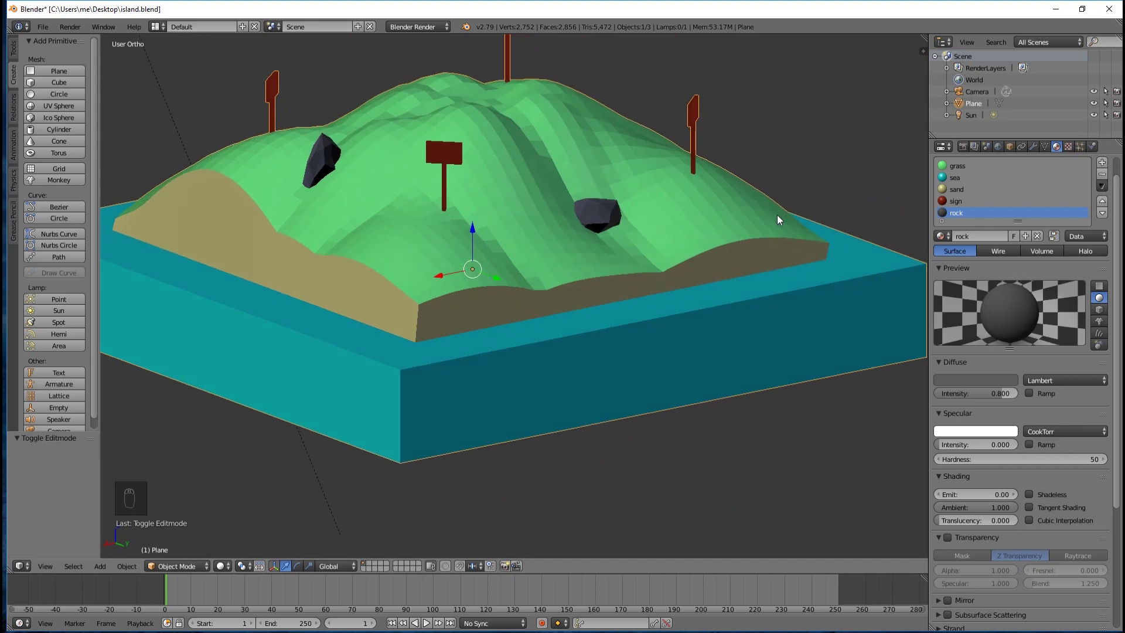
{"action": "key", "text": "KP_5"}
{"action": "scroll", "coordinate": [777, 215], "scroll_direction": "down", "scroll_amount": 3}
{"action": "middle_click_drag", "start_coordinate": [619, 191], "coordinate": [353, 208]}
{"action": "scroll", "coordinate": [470, 228], "scroll_direction": "up", "scroll_amount": 3}
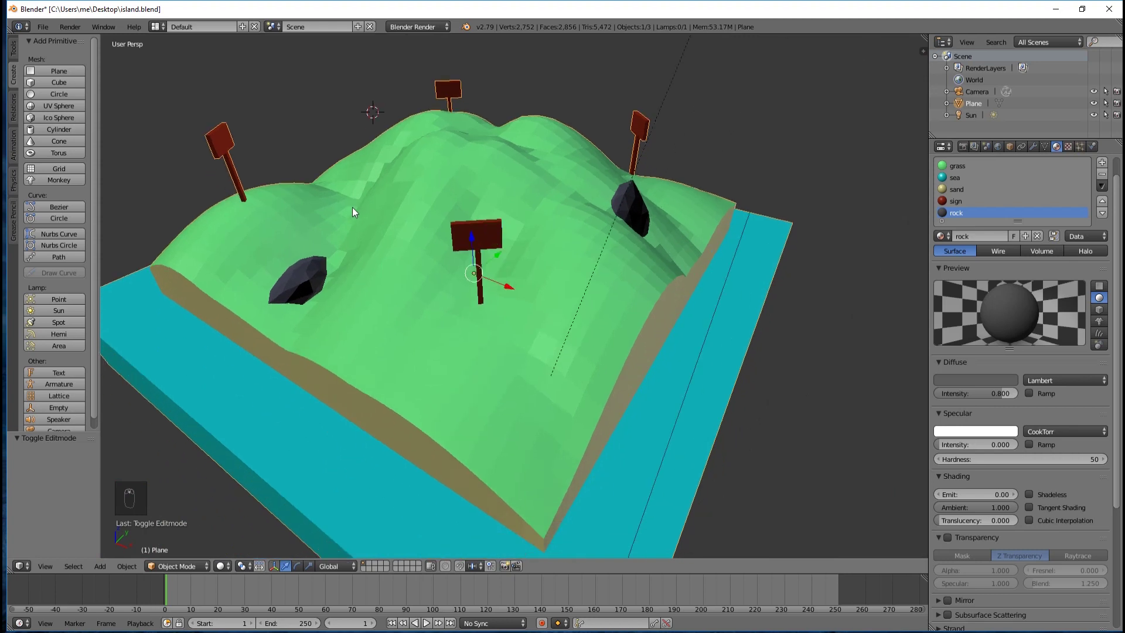
Step: Examine the placement of the rocks and signs on the island from several angles and distances
{"action": "middle_click_drag", "start_coordinate": [415, 194], "coordinate": [444, 206]}
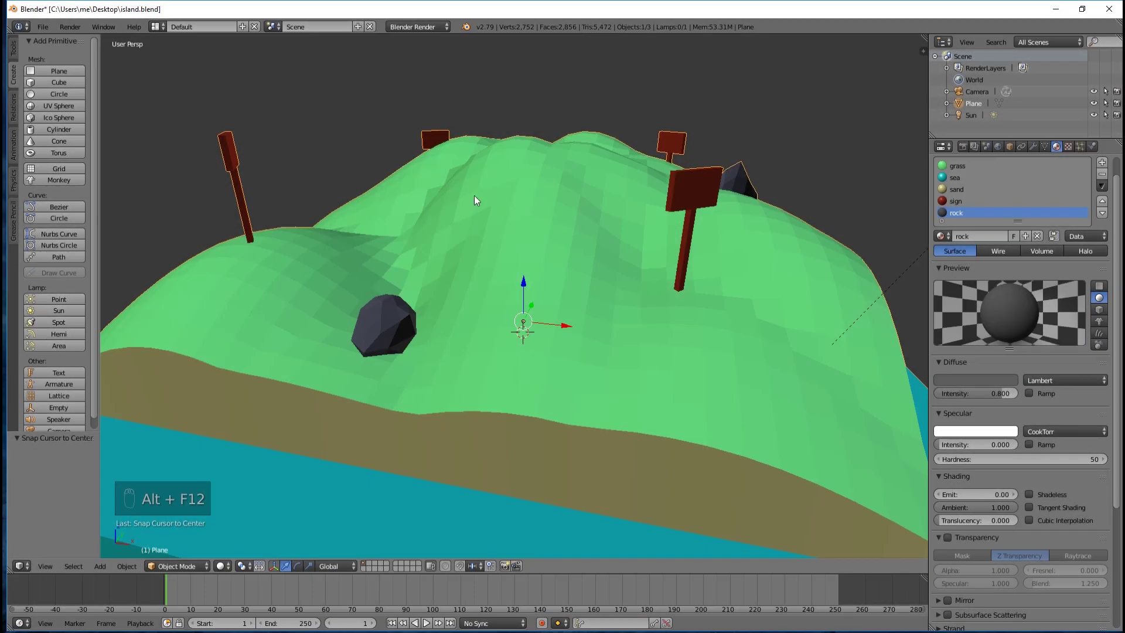
{"action": "scroll", "coordinate": [513, 204], "scroll_direction": "down", "scroll_amount": 5}
{"action": "middle_click_drag", "start_coordinate": [546, 243], "coordinate": [533, 241]}
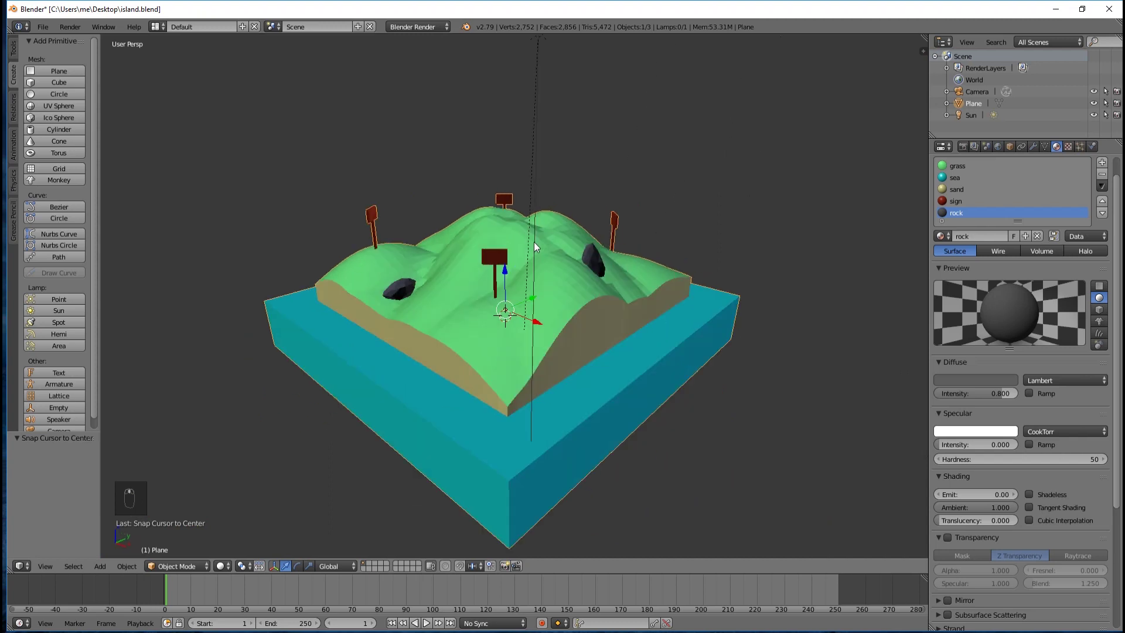
{"action": "scroll", "coordinate": [526, 229], "scroll_direction": "down", "scroll_amount": 2}
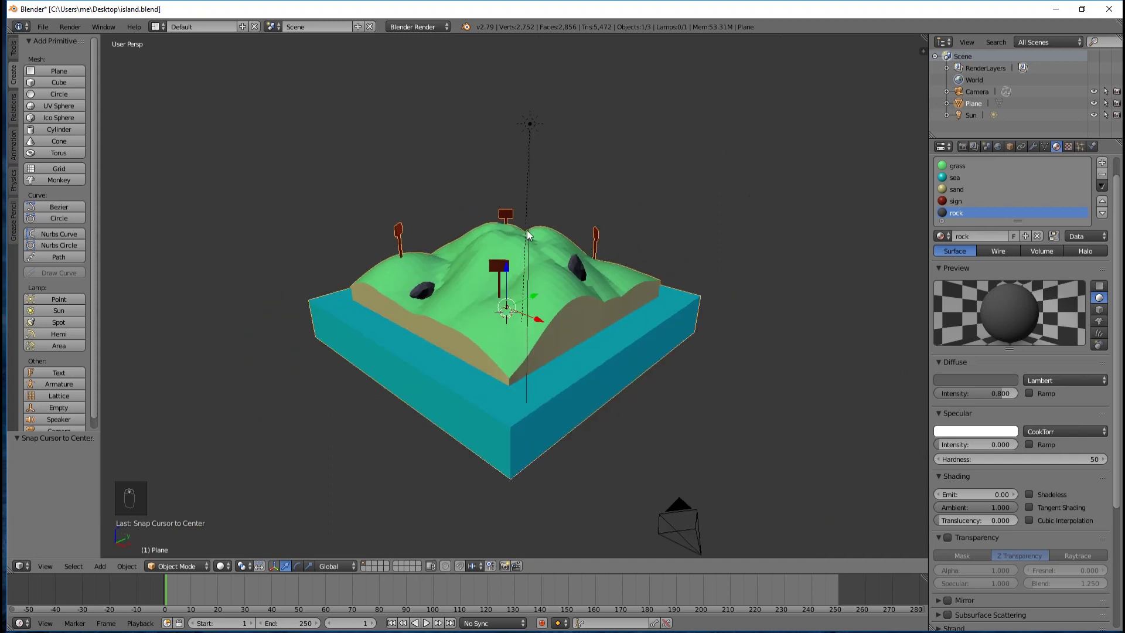
{"action": "scroll", "coordinate": [524, 233], "scroll_direction": "down", "scroll_amount": 1}
{"action": "middle_click_drag", "start_coordinate": [523, 234], "coordinate": [515, 228]}
{"action": "scroll", "coordinate": [516, 229], "scroll_direction": "up", "scroll_amount": 2}
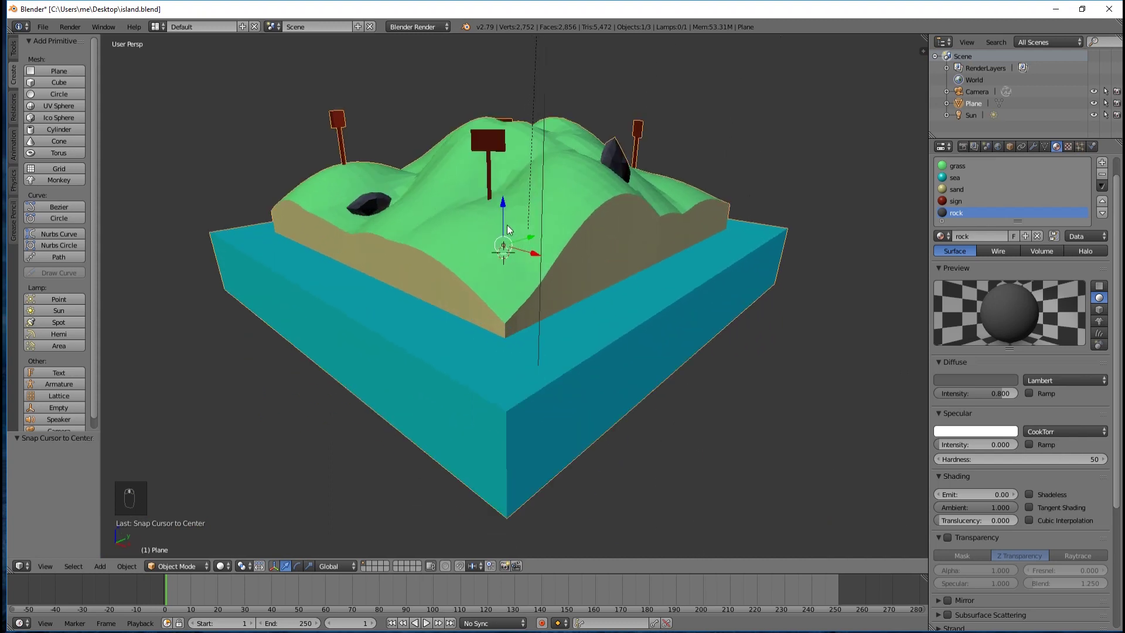
{"action": "scroll", "coordinate": [503, 241], "scroll_direction": "up", "scroll_amount": 1}
{"action": "scroll", "coordinate": [503, 240], "scroll_direction": "up", "scroll_amount": 1}
{"action": "middle_click_drag", "start_coordinate": [505, 237], "coordinate": [512, 233]}
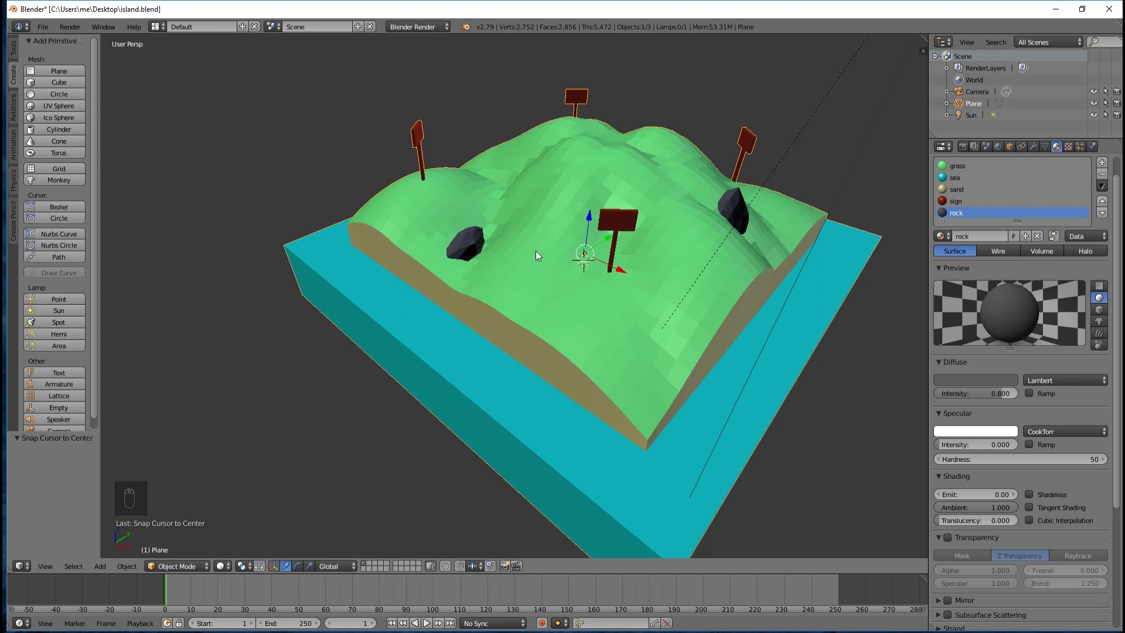
{"action": "middle_click_drag", "start_coordinate": [533, 245], "coordinate": [521, 234]}
{"action": "middle_click_drag", "start_coordinate": [439, 284], "coordinate": [428, 290]}
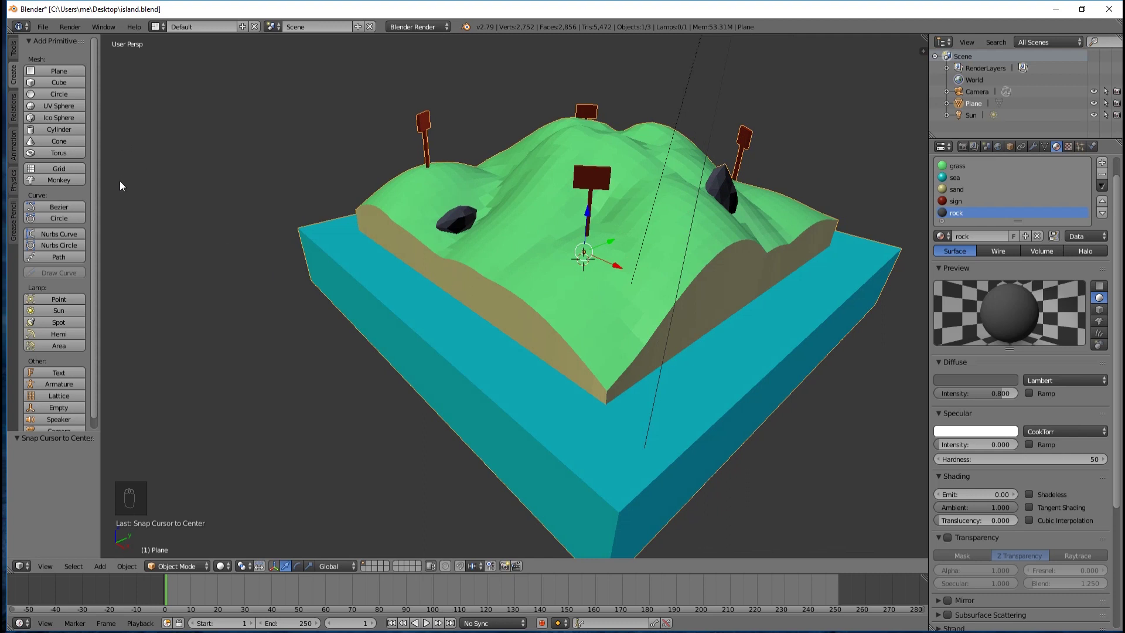
Step: Enter Edit Mode on the island with nothing selected and add a cylinder with 32 vertices, radius 1.000 and depth 2.000
{"action": "right_click", "coordinate": [539, 182]}
{"action": "middle_click_drag", "start_coordinate": [539, 180], "coordinate": [439, 182]}
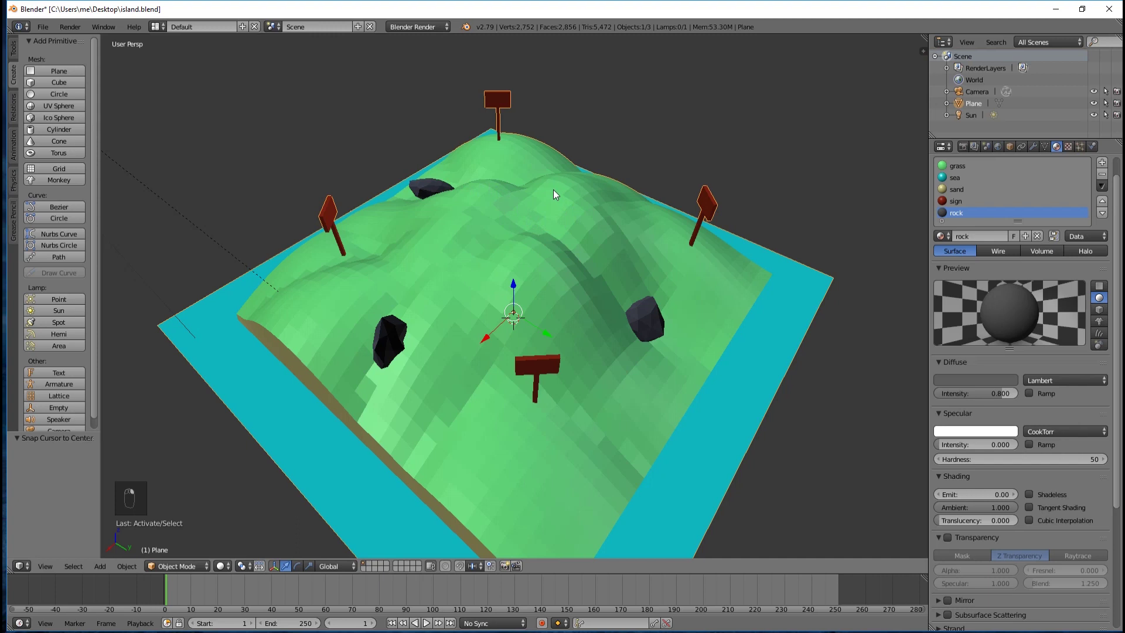
{"action": "key", "text": "Tab"}
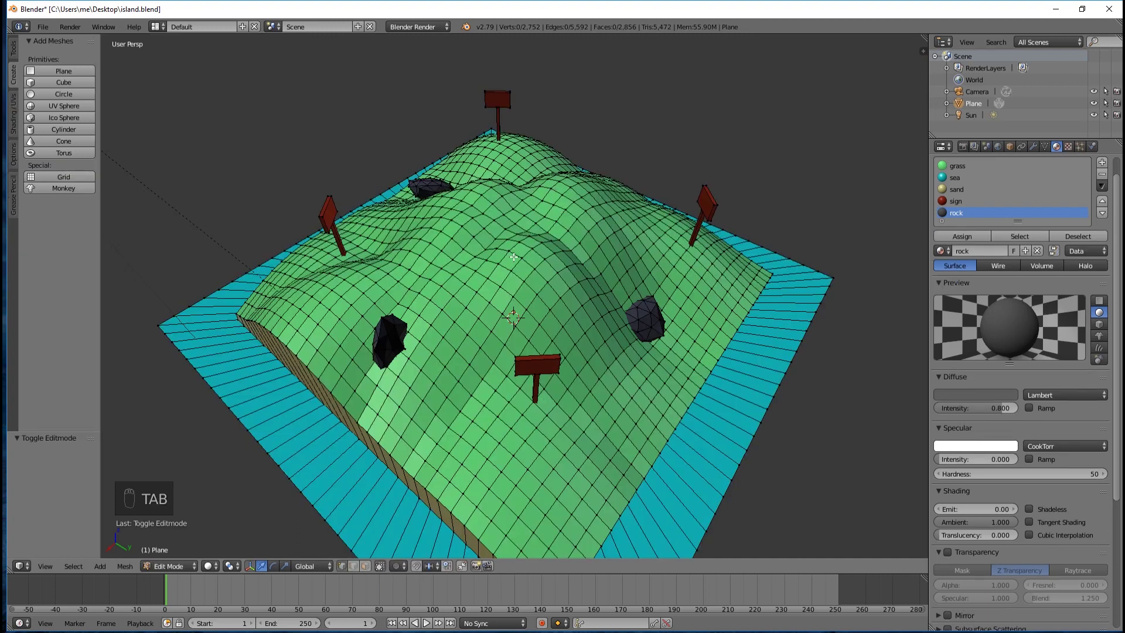
{"action": "key", "text": "a"}
{"action": "key", "text": "a"}
{"action": "key", "text": "a"}
{"action": "key", "text": "a"}
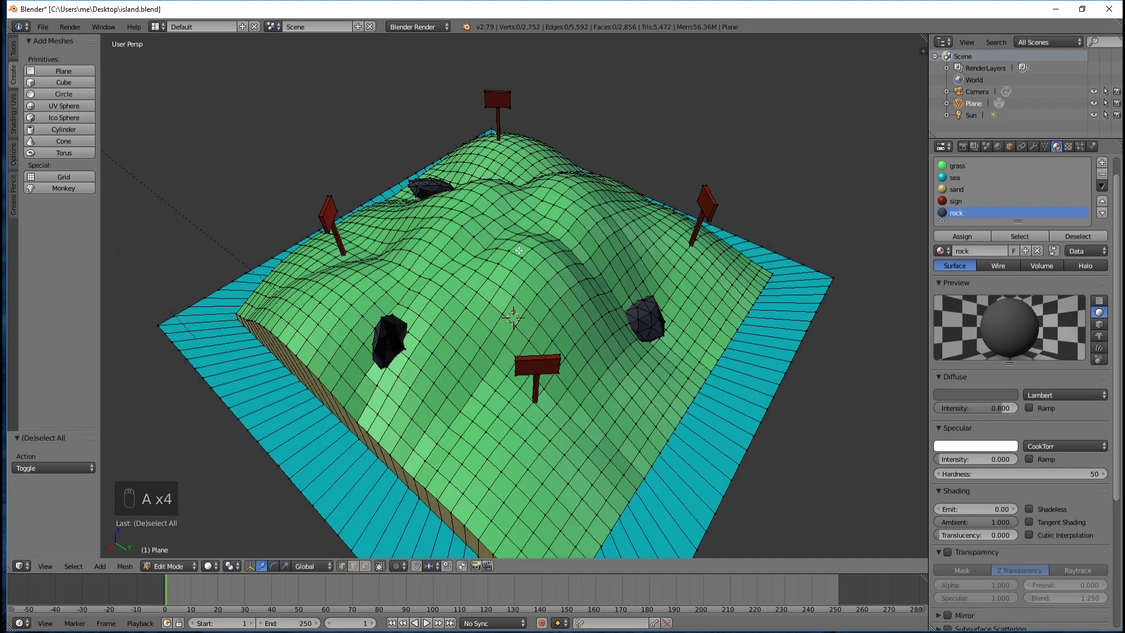
{"action": "key", "text": "a"}
{"action": "key", "text": "a"}
{"action": "key", "text": "a"}
{"action": "middle_click_drag", "start_coordinate": [502, 275], "coordinate": [571, 259]}
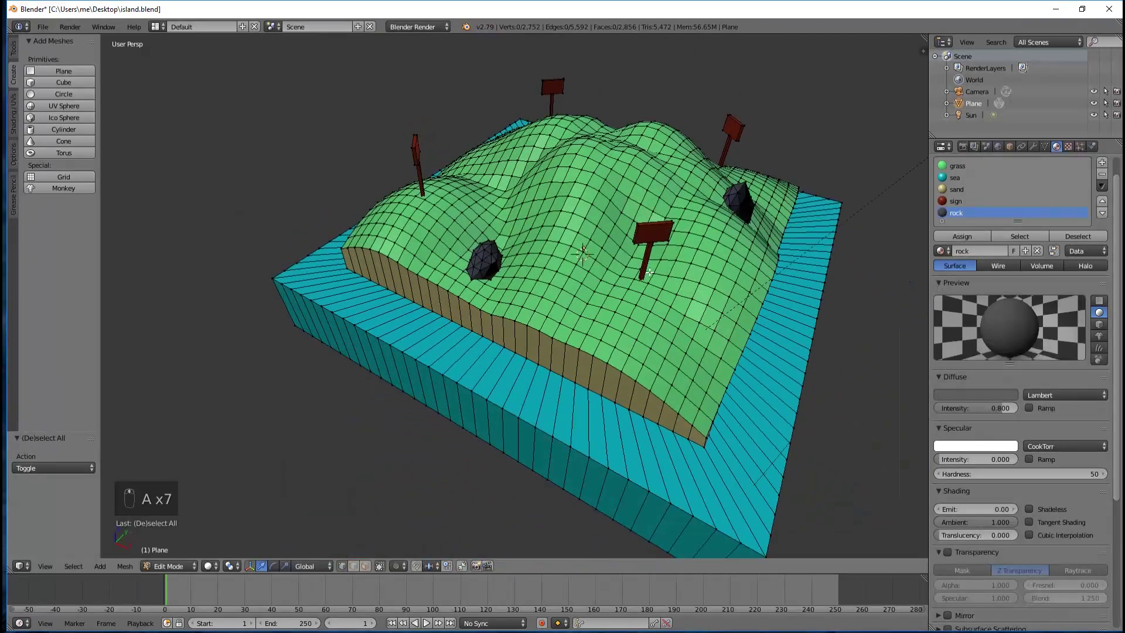
{"action": "left_click", "coordinate": [65, 130]}
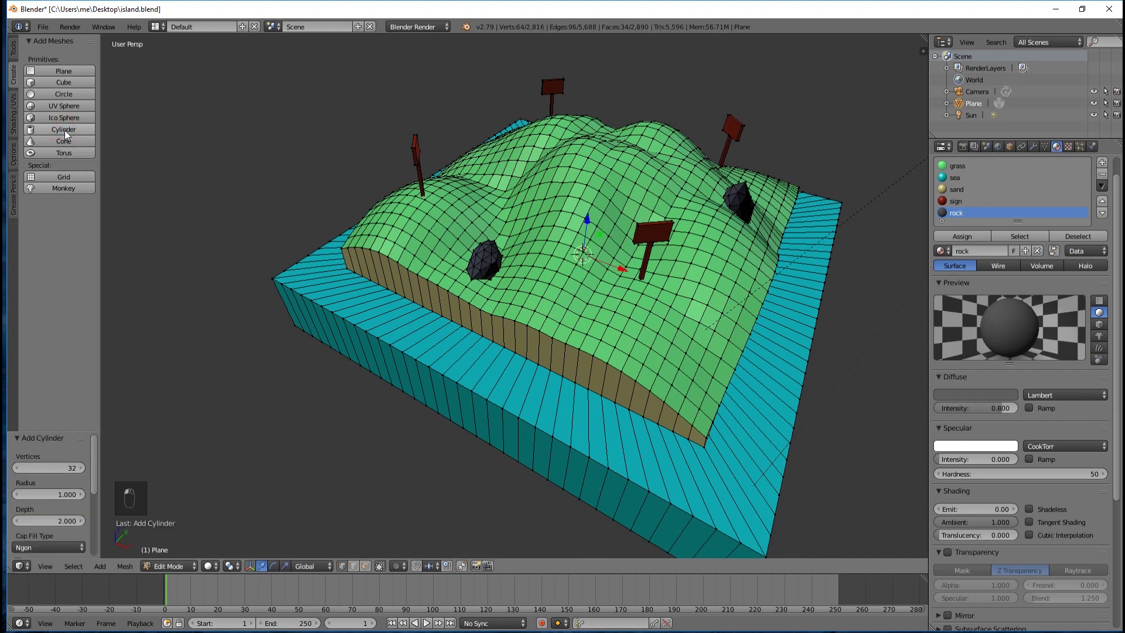
Step: Raise the new cylinder about 4.386 along the Z axis and move it about -15.938 along the Y axis, outside the island
{"action": "key", "text": "g"}
{"action": "key", "text": "z"}
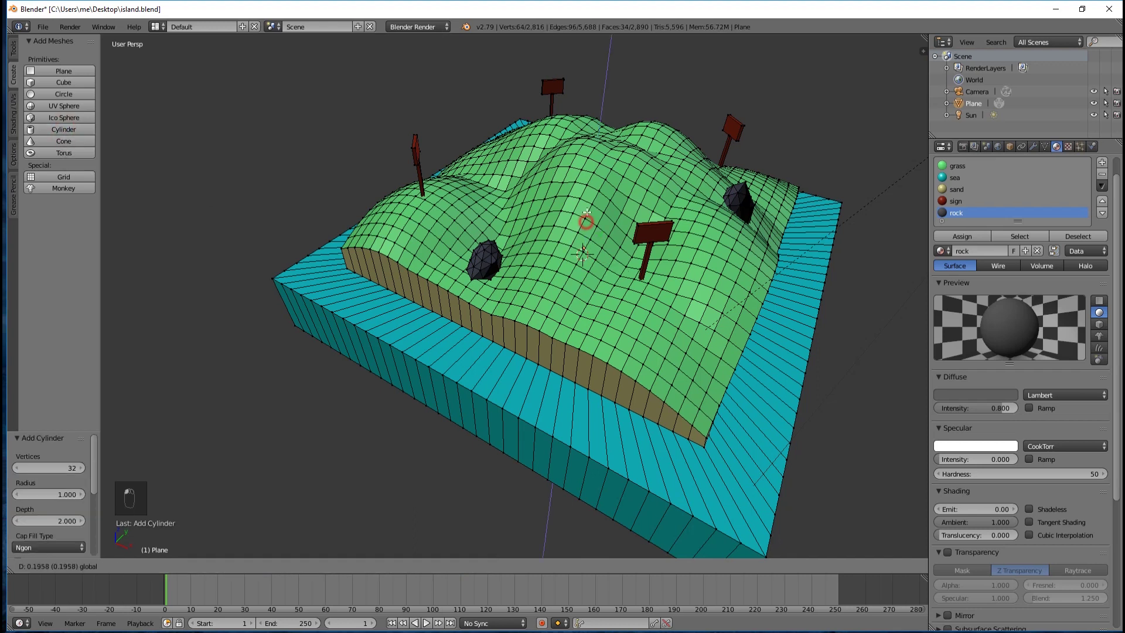
{"action": "left_click", "coordinate": [591, 149]}
{"action": "key", "text": "g"}
{"action": "key", "text": "y"}
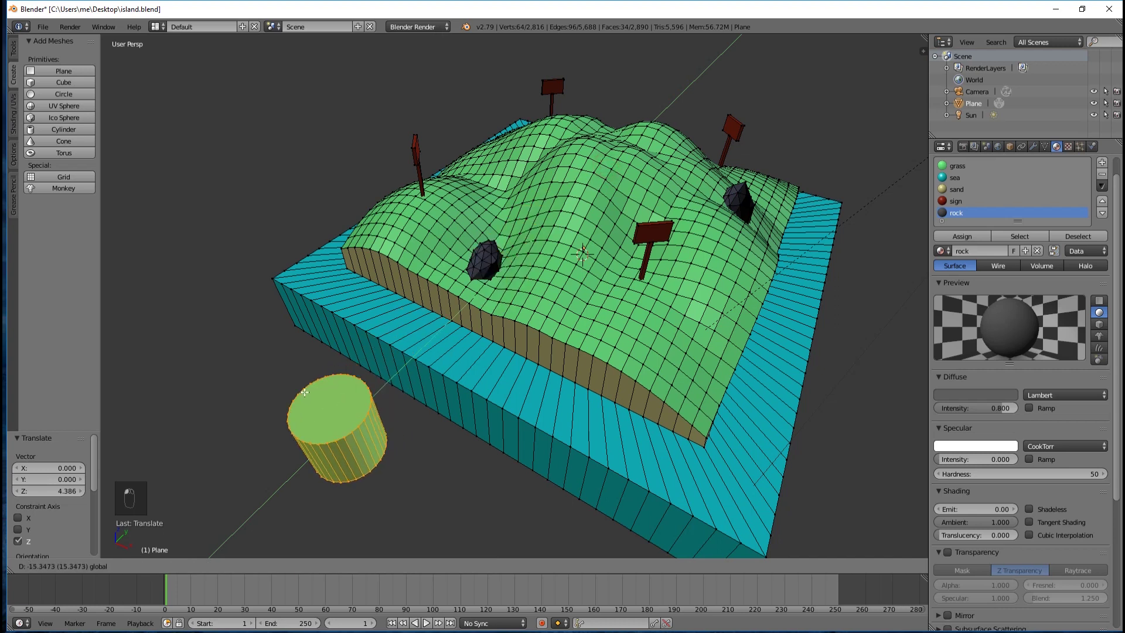
{"action": "left_click", "coordinate": [304, 391]}
{"action": "middle_click_drag", "start_coordinate": [314, 395], "coordinate": [271, 309]}
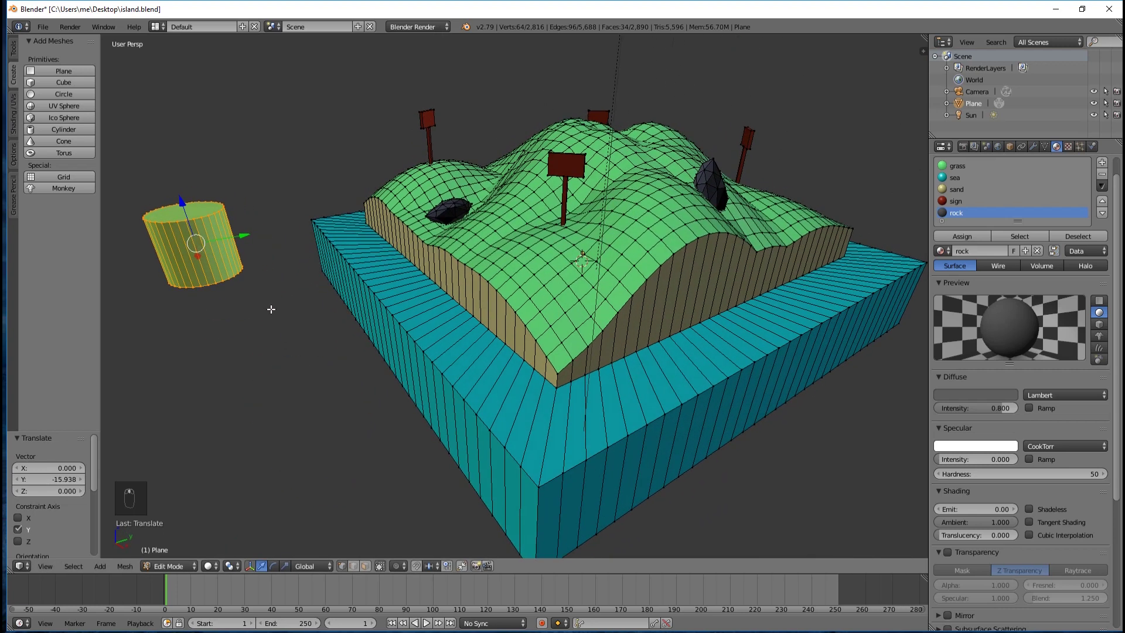
Step: Shift the cylinder about another -3.531 along the Y axis, further from the island's edge
{"action": "scroll", "coordinate": [271, 309], "scroll_direction": "down", "scroll_amount": 3}
{"action": "key", "text": "g"}
{"action": "key", "text": "y"}
{"action": "left_click", "coordinate": [339, 309]}
{"action": "middle_click_drag", "start_coordinate": [340, 309], "coordinate": [366, 305]}
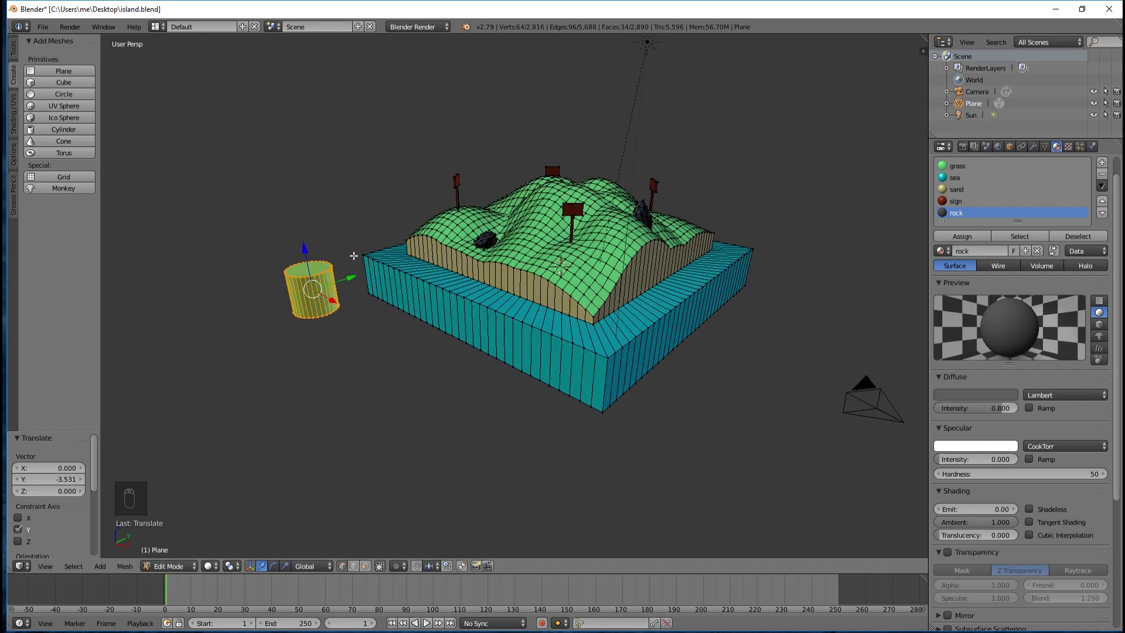
Step: Assign the red sign material to the selected cylinder
{"action": "middle_click_drag", "start_coordinate": [355, 252], "coordinate": [363, 259]}
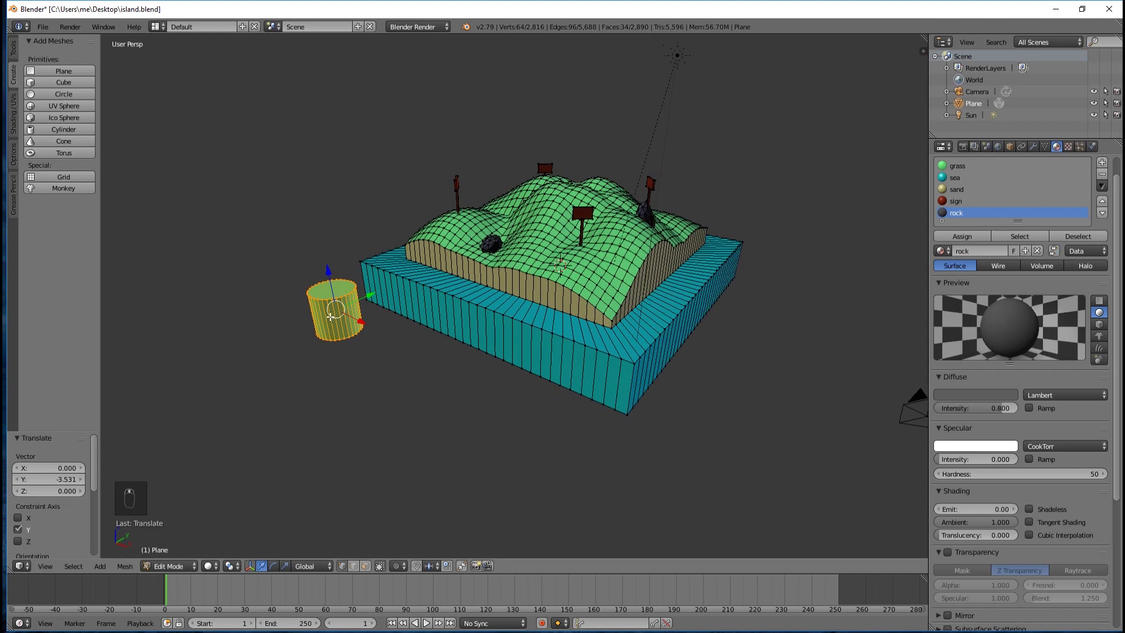
{"action": "scroll", "coordinate": [316, 309], "scroll_direction": "up", "scroll_amount": 1}
{"action": "scroll", "coordinate": [316, 309], "scroll_direction": "up", "scroll_amount": 2}
{"action": "scroll", "coordinate": [315, 308], "scroll_direction": "down", "scroll_amount": 2}
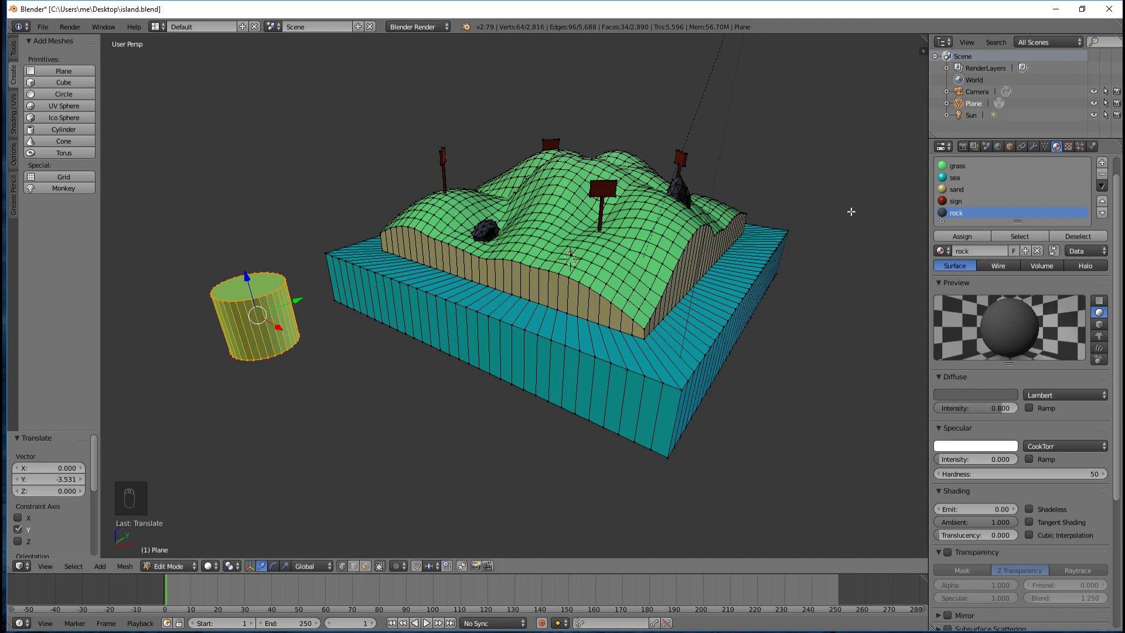
{"action": "middle_click_drag", "start_coordinate": [801, 183], "coordinate": [751, 213]}
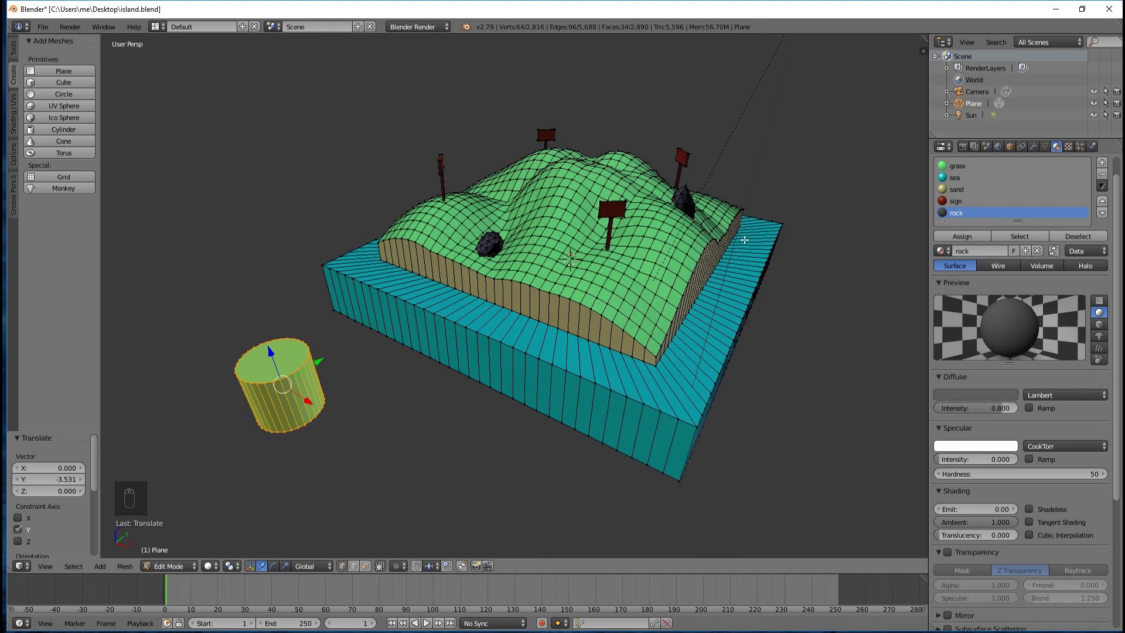
{"action": "left_click", "coordinate": [966, 202]}
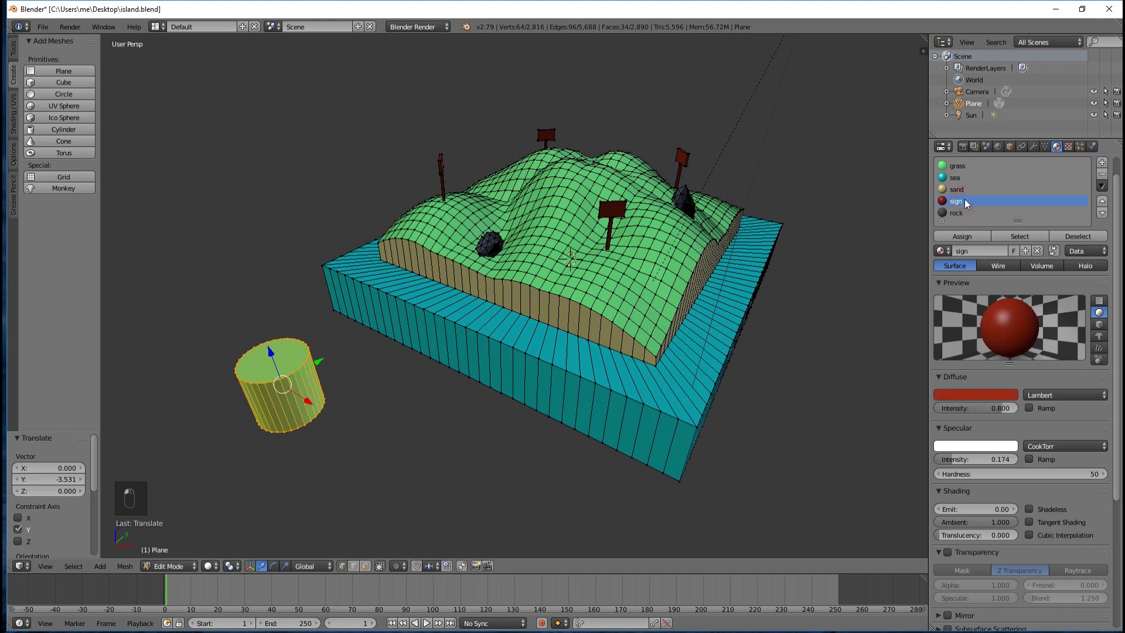
{"action": "left_click", "coordinate": [964, 236]}
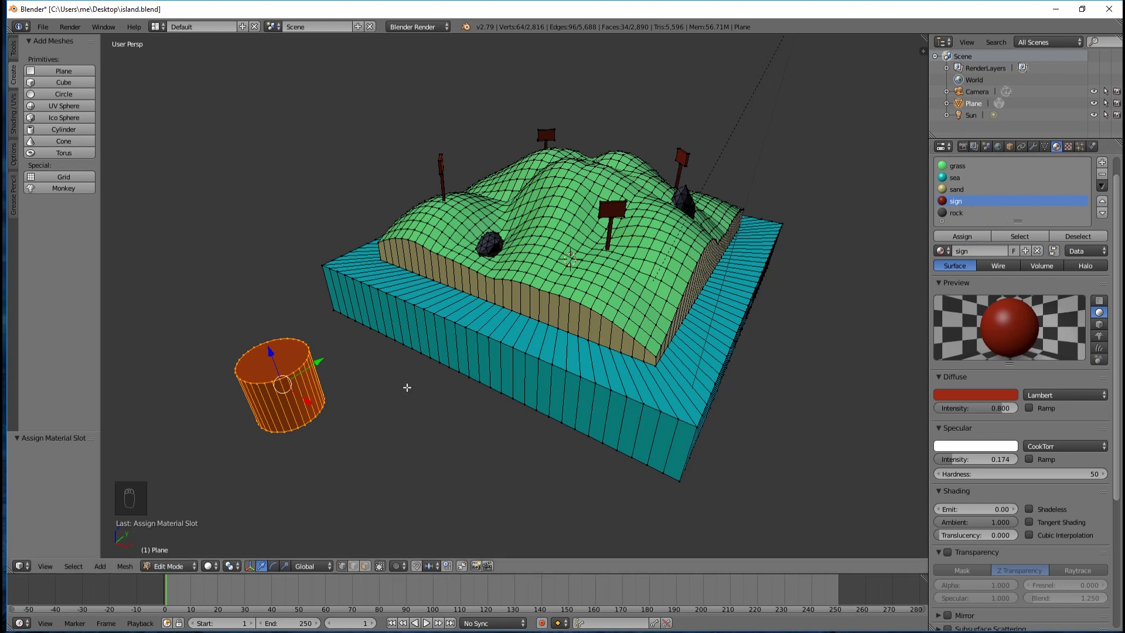
Step: Move the cylinder back along the Y axis over the island's hill and lower it about 0.067 along Z
{"action": "middle_click_drag", "start_coordinate": [399, 377], "coordinate": [364, 394]}
{"action": "key", "text": "g"}
{"action": "key", "text": "y"}
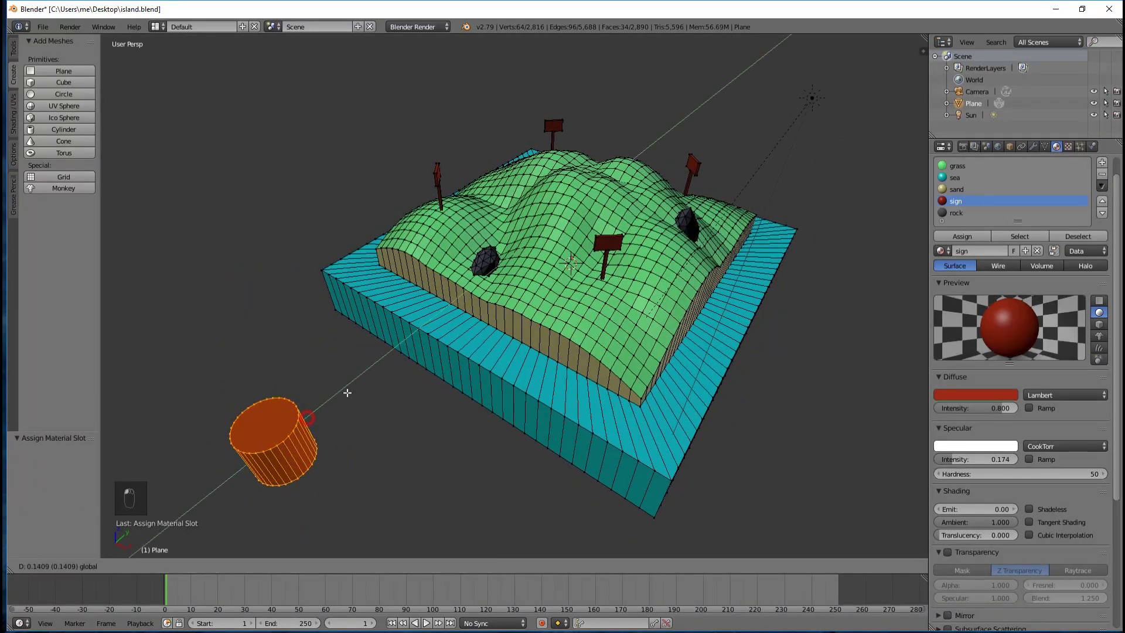
{"action": "left_click", "coordinate": [594, 143]}
{"action": "key", "text": "g"}
{"action": "key", "text": "z"}
{"action": "left_click", "coordinate": [592, 136]}
Step: Scale the cylinder to about 0.317 in X and Y only, keeping its height, to make it slender
{"action": "middle_click_drag", "start_coordinate": [592, 136], "coordinate": [617, 238]}
{"action": "left_click_drag", "start_coordinate": [643, 258], "coordinate": [631, 188]}
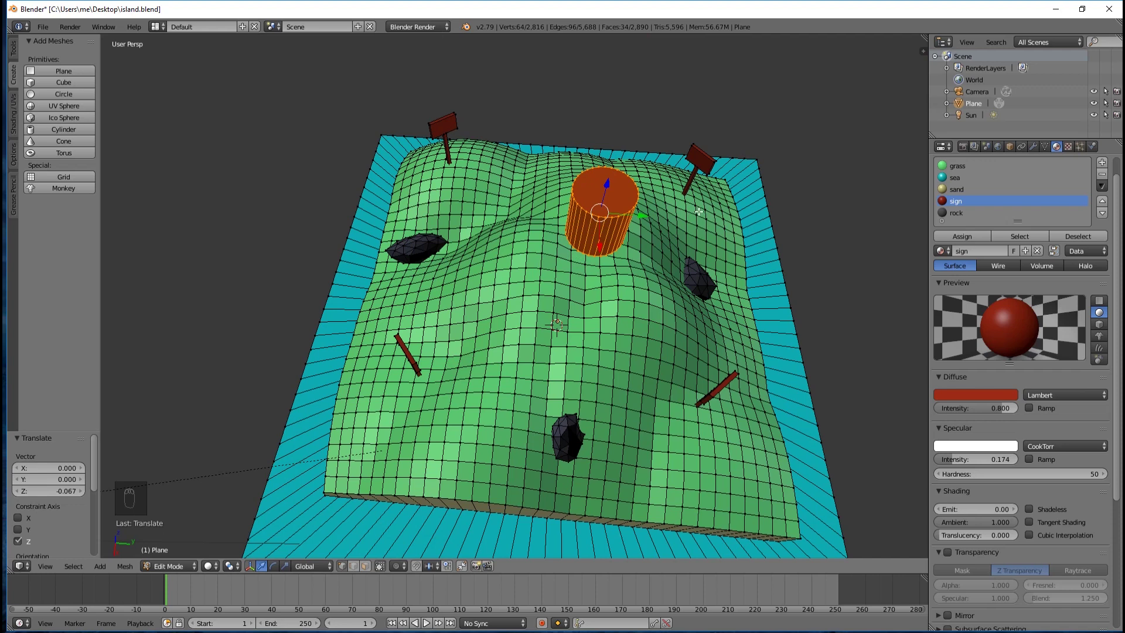
{"action": "mouse_move", "coordinate": [697, 211]}
{"action": "middle_mouse_down"}
{"action": "mouse_move", "coordinate": [697, 194]}
{"action": "mouse_move", "coordinate": [696, 213]}
{"action": "middle_mouse_up"}
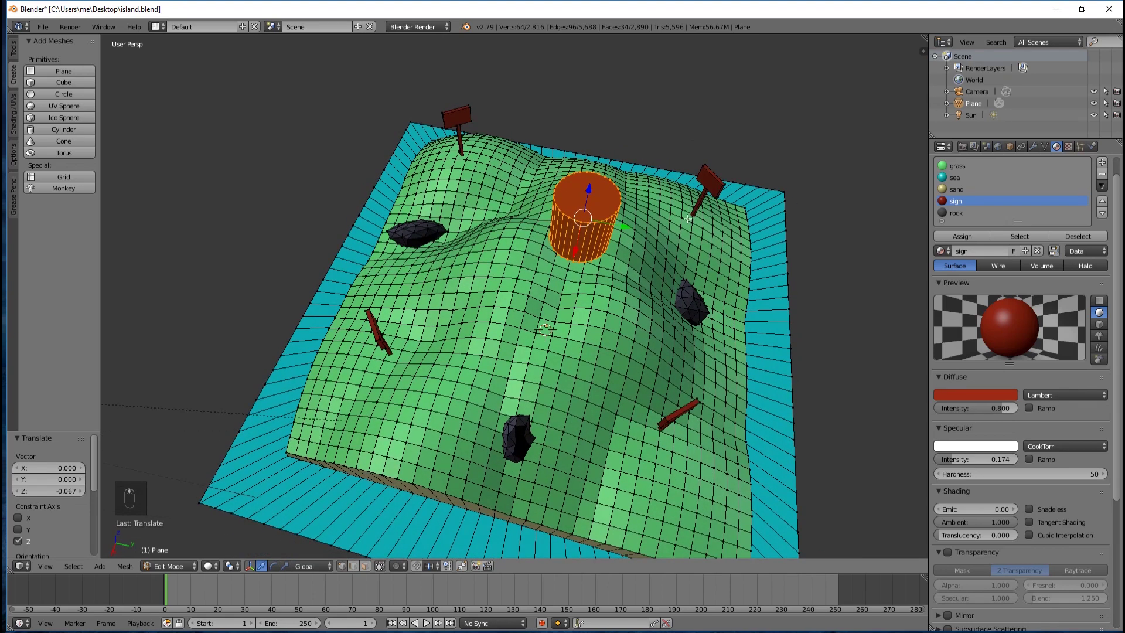
{"action": "key", "text": "s"}
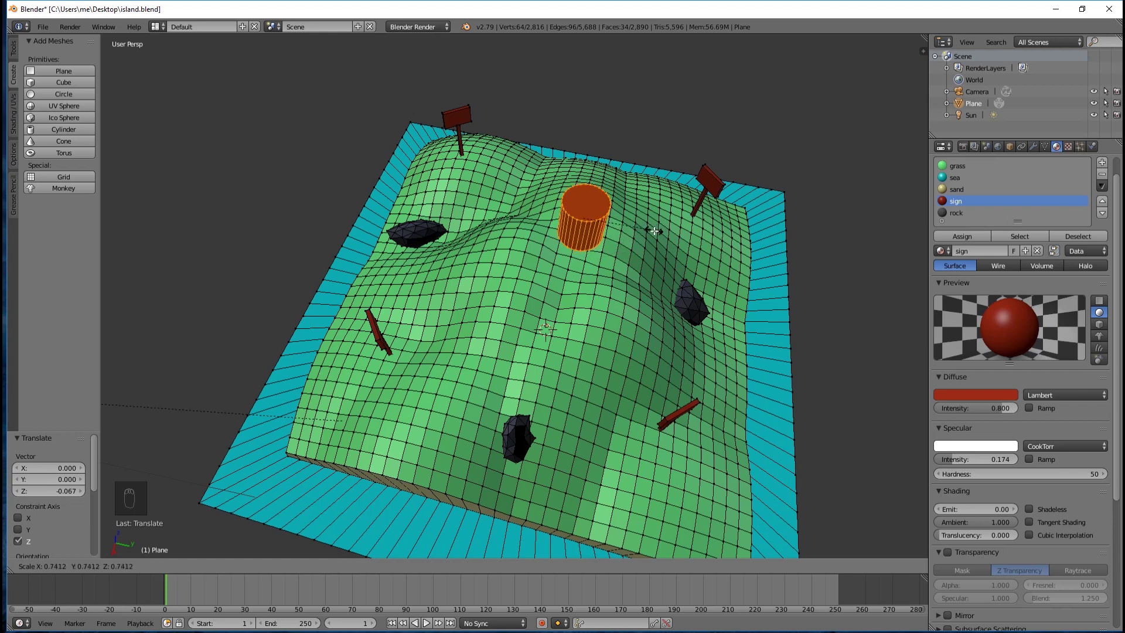
{"action": "key", "text": "shift+z"}
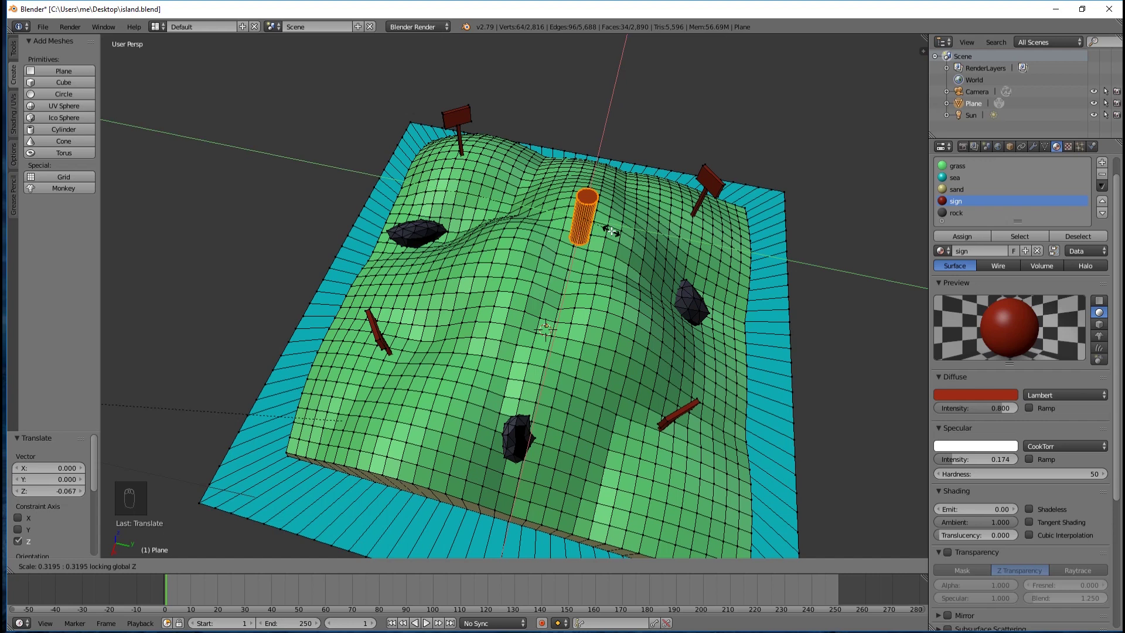
{"action": "left_click", "coordinate": [611, 232]}
Step: Move the slender cylinder about -10.526 along the Y axis and then another -4.914, clear of the island
{"action": "middle_click_drag", "start_coordinate": [612, 232], "coordinate": [651, 224]}
{"action": "key", "text": "KP_8"}
{"action": "key", "text": "KP_8"}
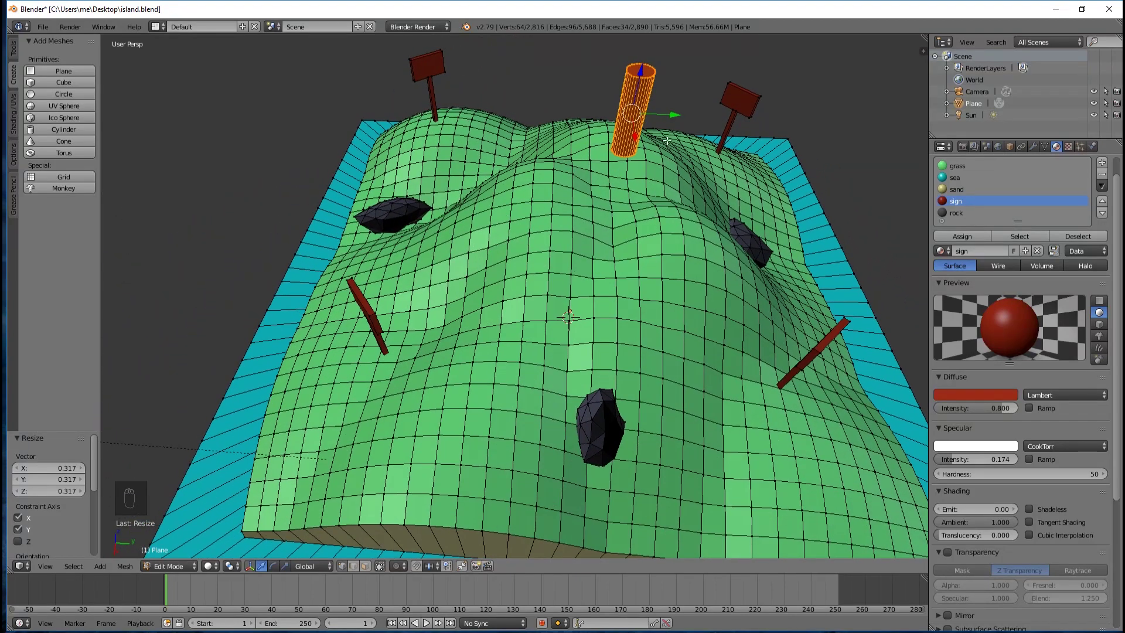
{"action": "left_click_drag", "start_coordinate": [675, 116], "coordinate": [319, 180]}
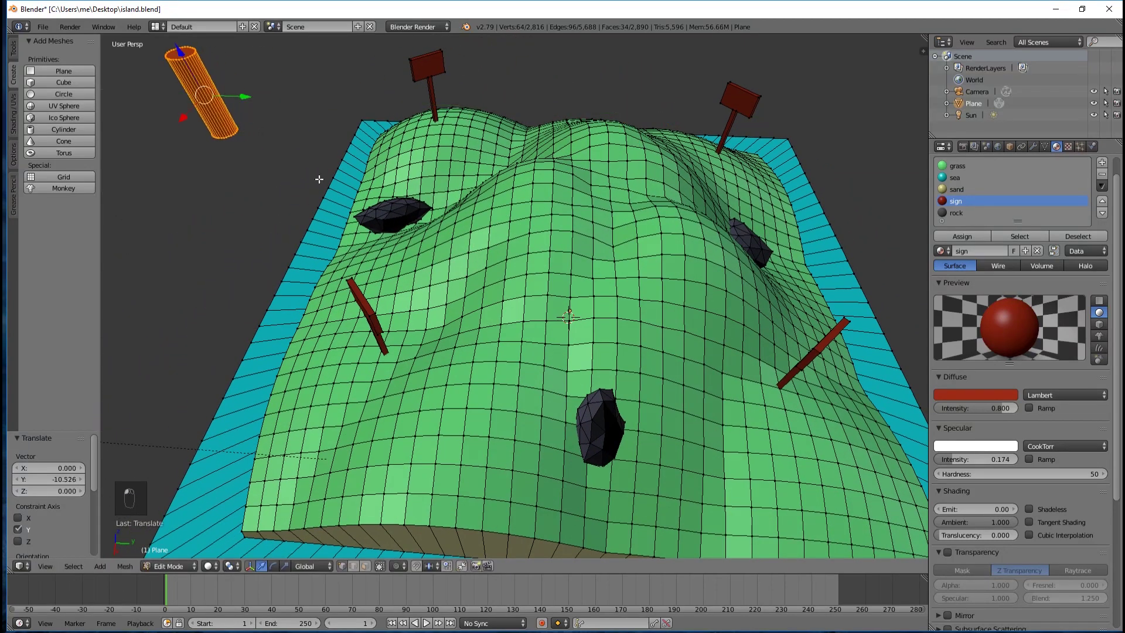
{"action": "middle_click_drag", "start_coordinate": [337, 177], "coordinate": [485, 238]}
{"action": "scroll", "coordinate": [377, 174], "scroll_direction": "up", "scroll_amount": 8, "text": "shift"}
{"action": "scroll", "coordinate": [363, 192], "scroll_direction": "down", "scroll_amount": 4, "text": "ctrl"}
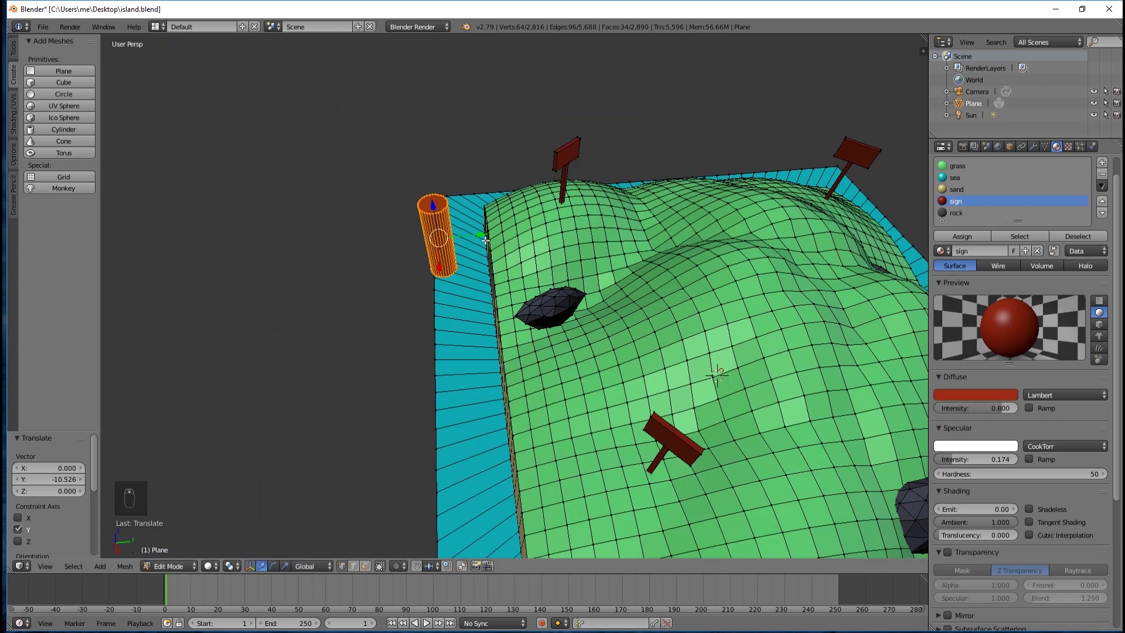
{"action": "key", "text": "g"}
{"action": "key", "text": "y"}
{"action": "left_click", "coordinate": [265, 235]}
Step: Stretch the cylinder into a tall pole by scaling it about 3.220 along the Z axis
{"action": "middle_click_drag", "start_coordinate": [296, 219], "coordinate": [379, 125]}
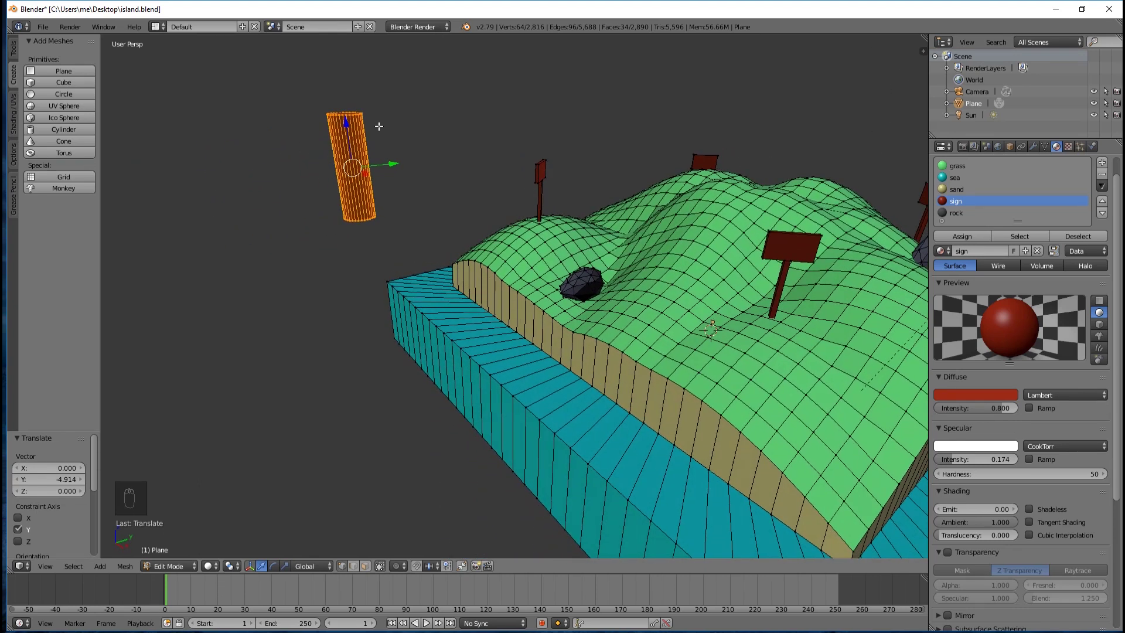
{"action": "key", "text": "s"}
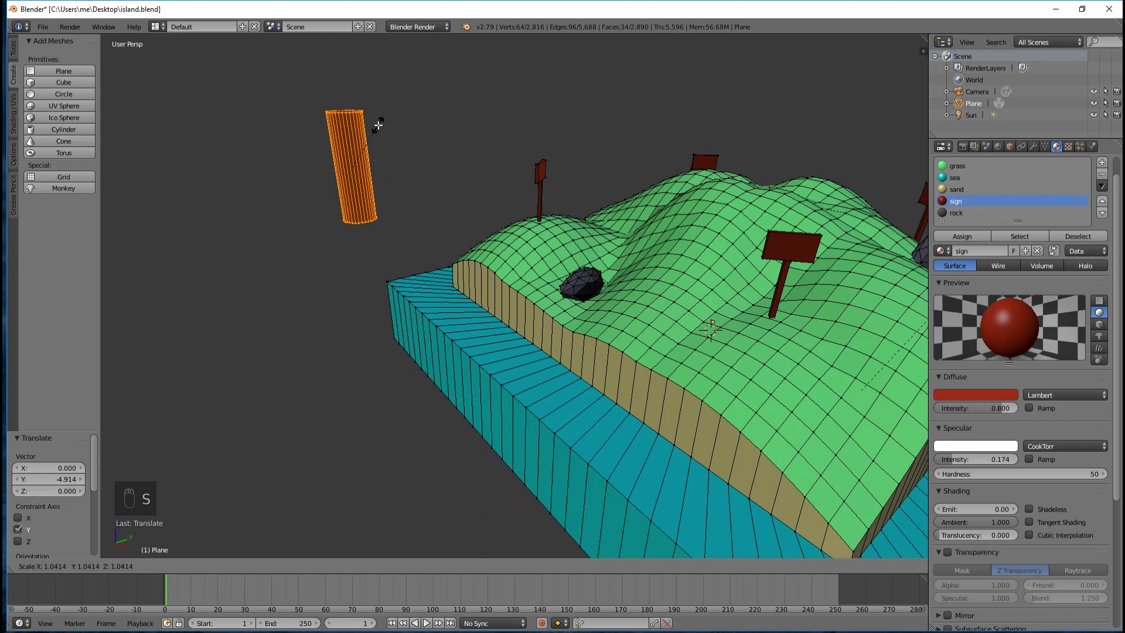
{"action": "key", "text": "z"}
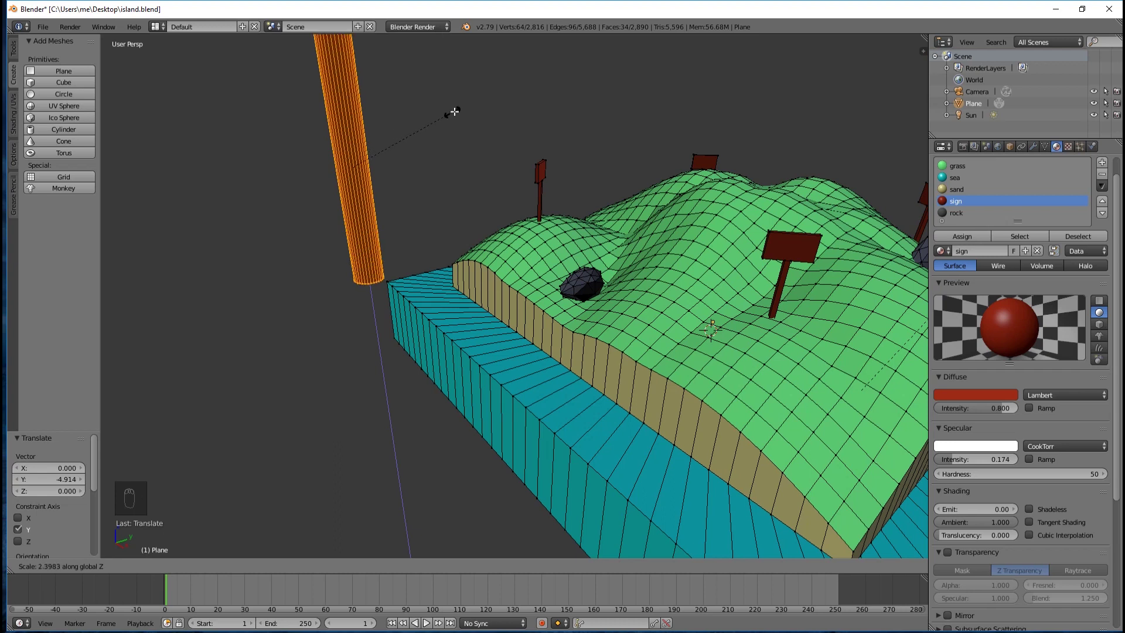
{"action": "left_click", "coordinate": [493, 106]}
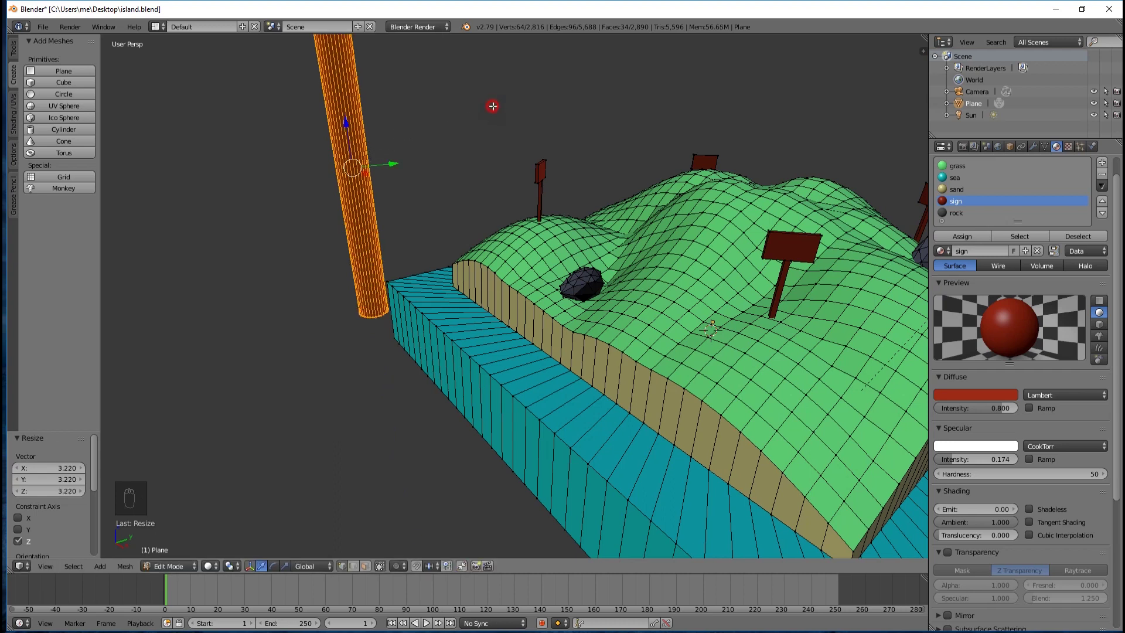
Step: Add one loop cut around the pole and slide it about 0.418 toward its lower end
{"action": "scroll", "coordinate": [486, 118], "scroll_direction": "down", "scroll_amount": 3}
{"action": "middle_click_drag", "start_coordinate": [482, 121], "coordinate": [279, 238]}
{"action": "scroll", "coordinate": [451, 133], "scroll_direction": "up", "scroll_amount": 2}
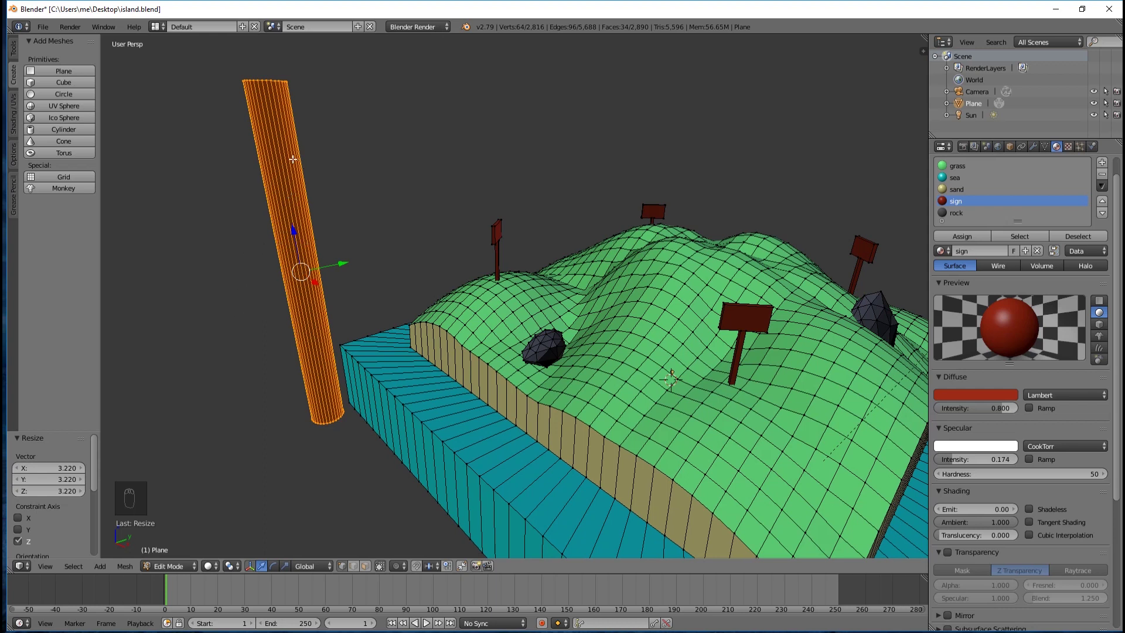
{"action": "middle_click_drag", "start_coordinate": [337, 169], "coordinate": [331, 169]}
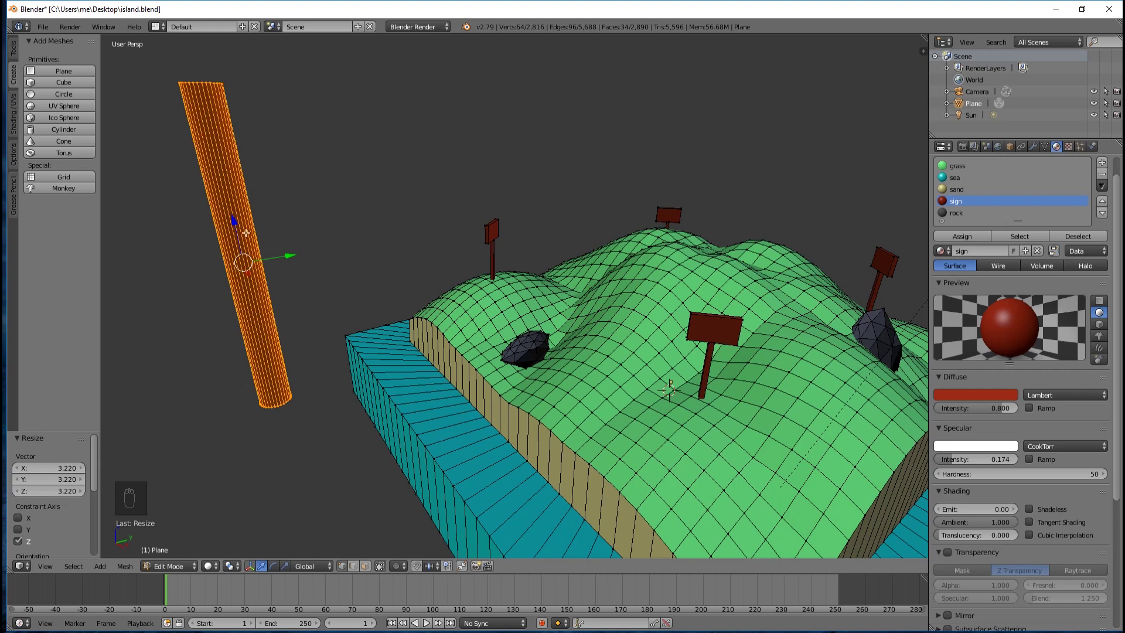
{"action": "middle_click_drag", "start_coordinate": [240, 214], "coordinate": [246, 212]}
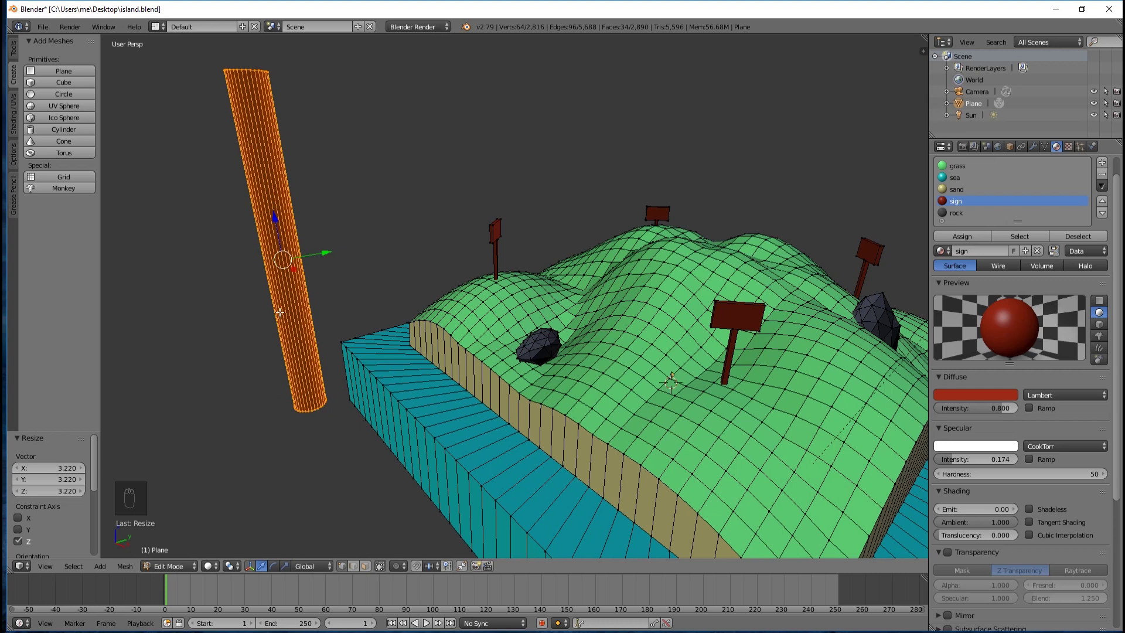
{"action": "key", "text": "ctrl+r"}
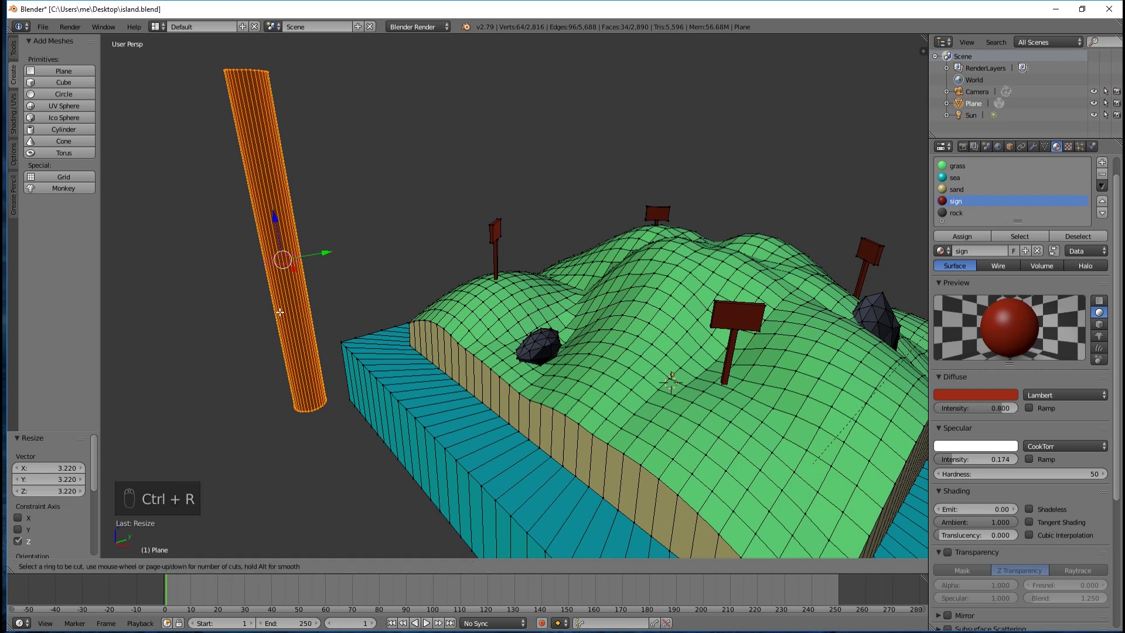
{"action": "left_click", "coordinate": [276, 264]}
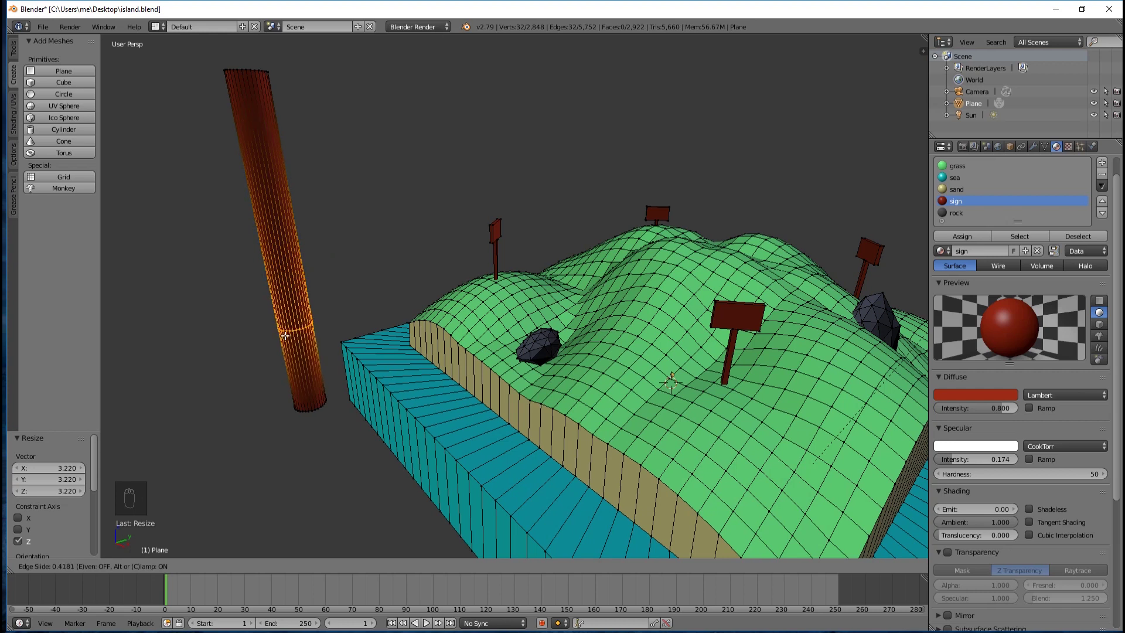
{"action": "left_click", "coordinate": [285, 335]}
Step: Add two more loop cuts above the first, one slid down about 0.376 and one near the middle of the remaining upper section
{"action": "middle_click_drag", "start_coordinate": [244, 349], "coordinate": [318, 255]}
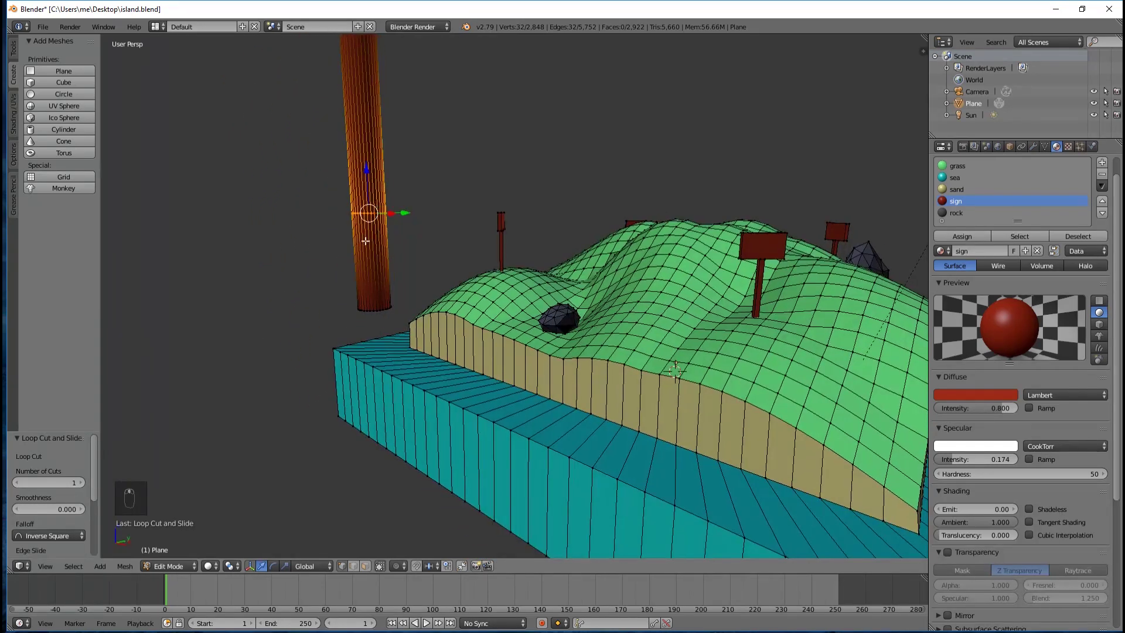
{"action": "middle_click_drag", "start_coordinate": [442, 209], "coordinate": [279, 191]}
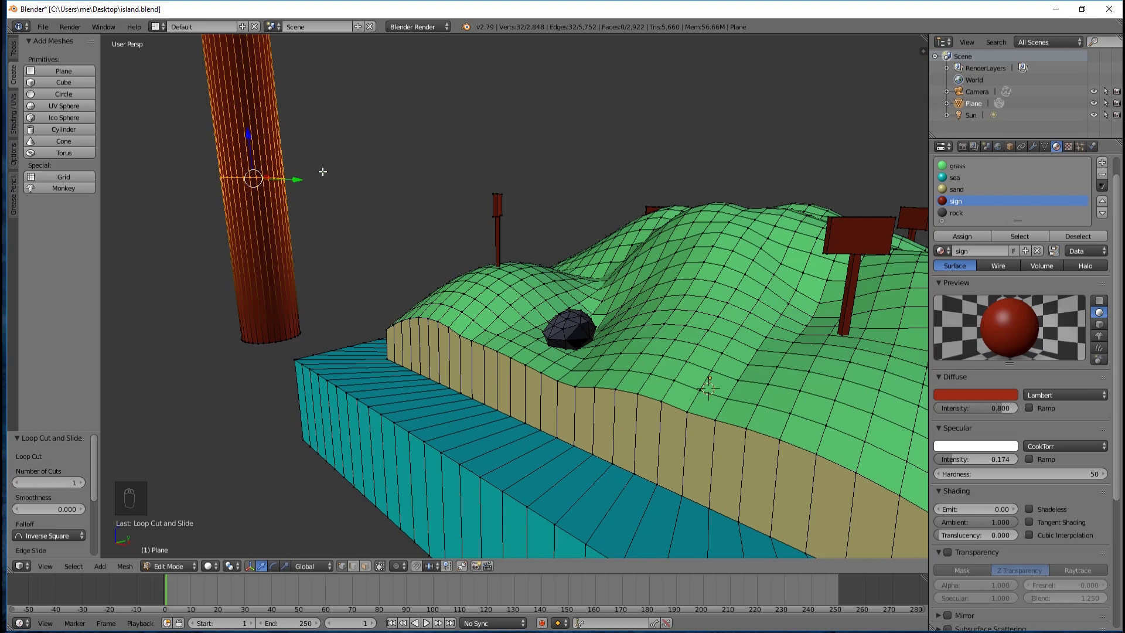
{"action": "scroll", "coordinate": [323, 179], "scroll_direction": "down", "scroll_amount": 5}
{"action": "middle_click_drag", "start_coordinate": [420, 206], "coordinate": [390, 218]}
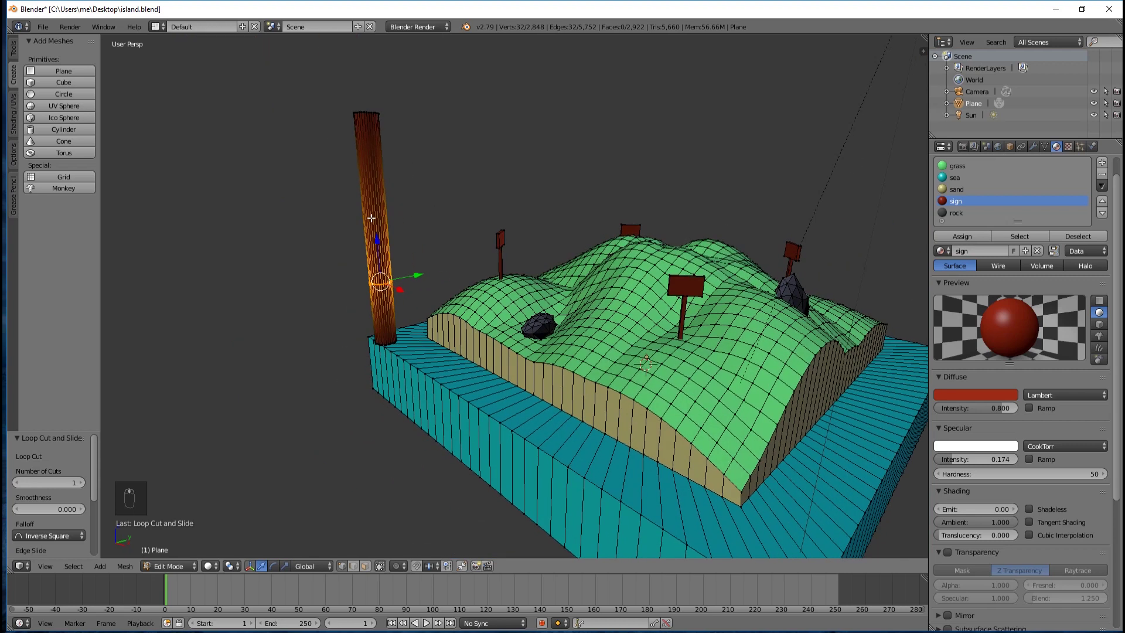
{"action": "key", "text": "ctrl+r"}
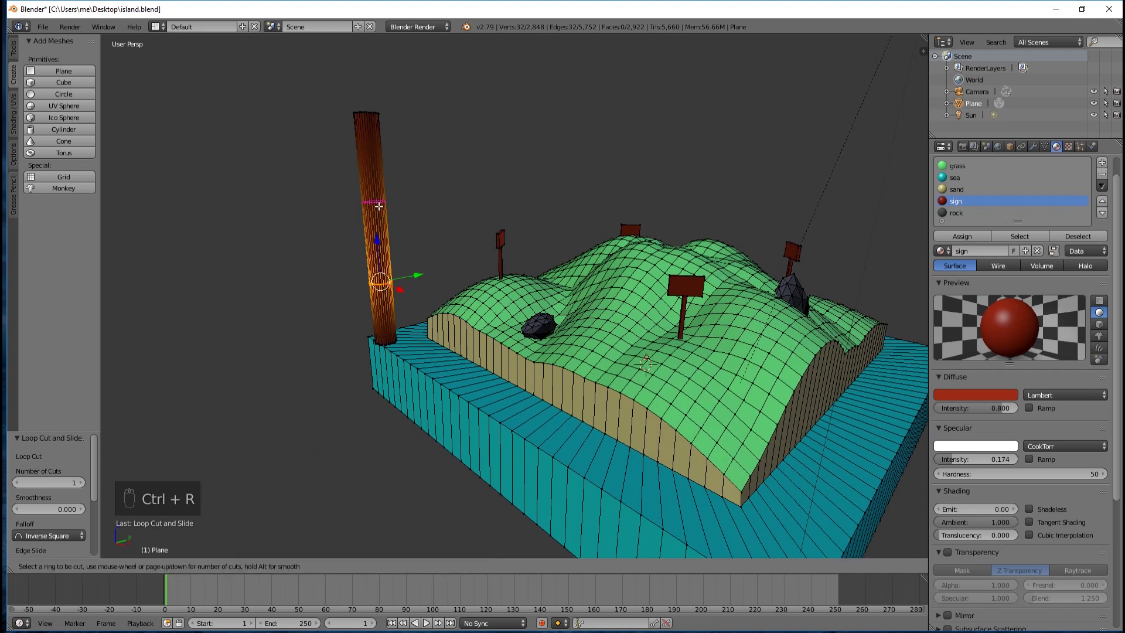
{"action": "left_click", "coordinate": [379, 206]}
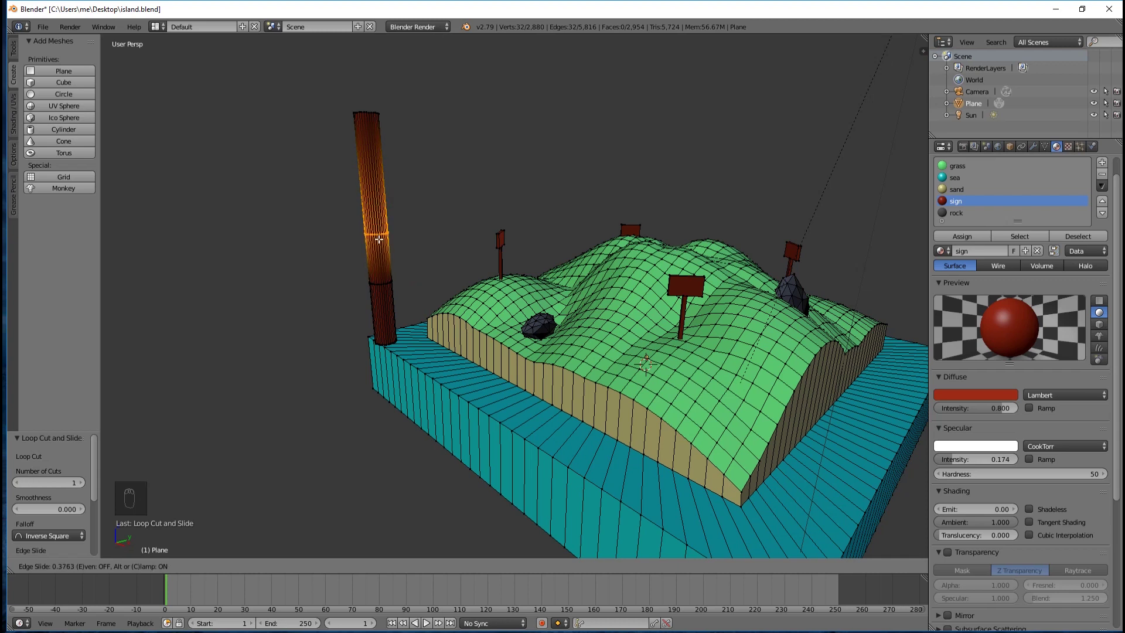
{"action": "left_click", "coordinate": [379, 239]}
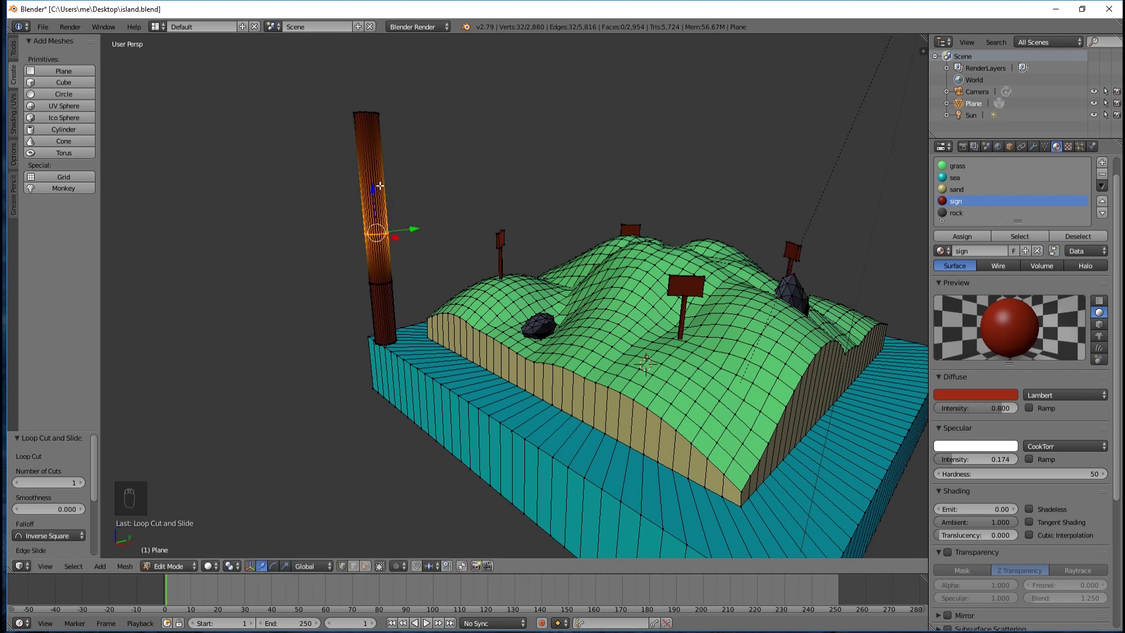
{"action": "key", "text": "ctrl+r"}
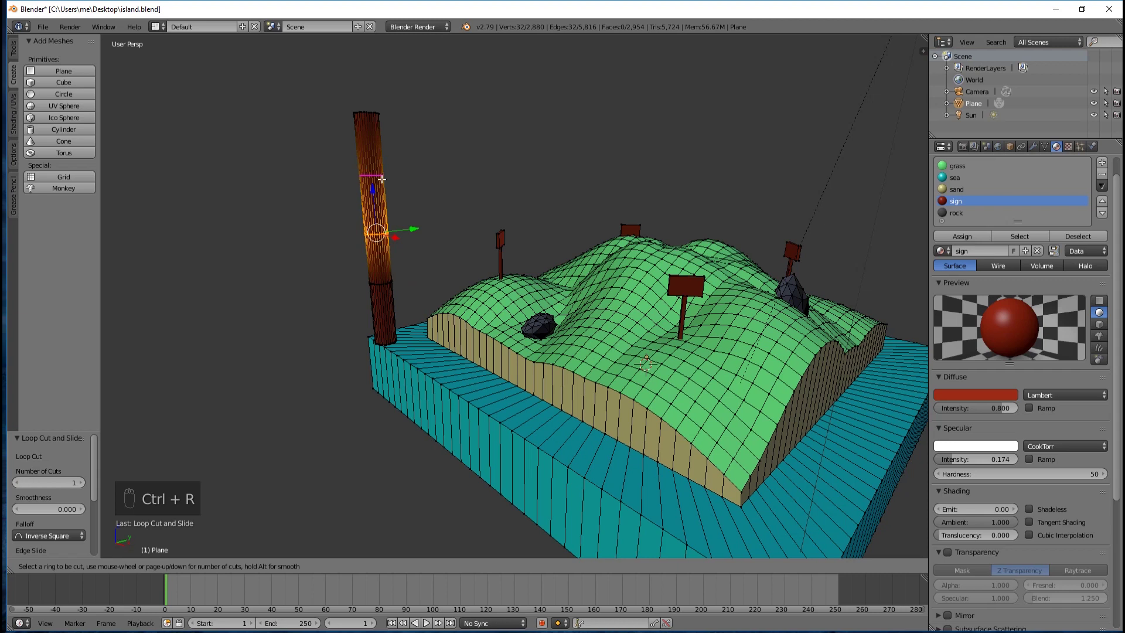
{"action": "left_click", "coordinate": [381, 178]}
{"action": "left_click", "coordinate": [381, 177]}
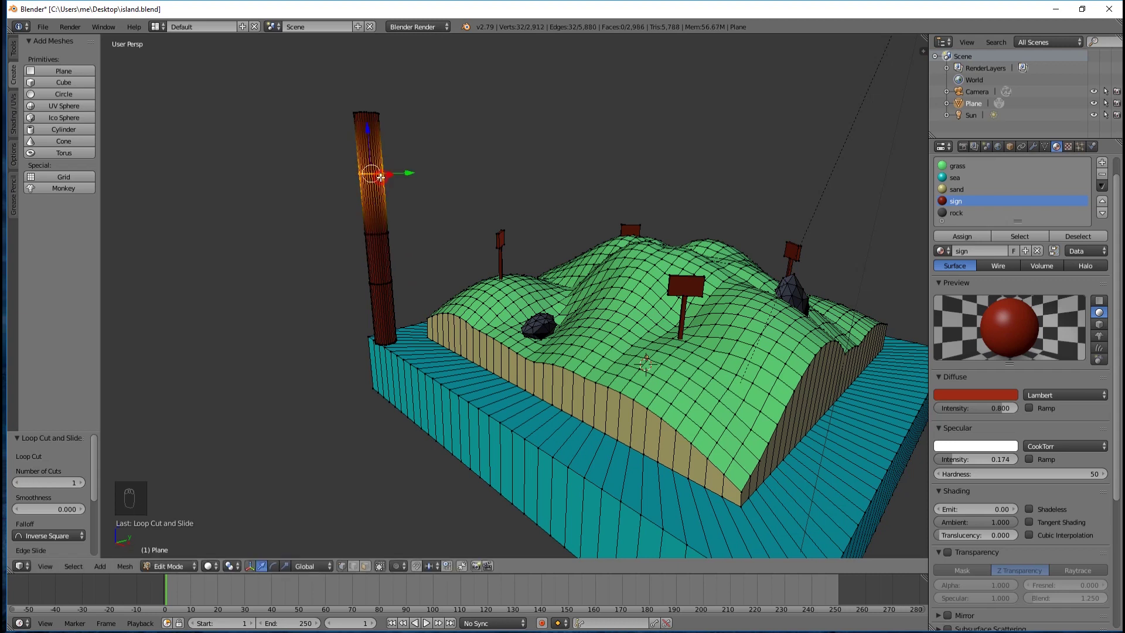
{"action": "middle_click_drag", "start_coordinate": [455, 194], "coordinate": [434, 194]}
{"action": "scroll", "coordinate": [396, 190], "scroll_direction": "up", "scroll_amount": 3}
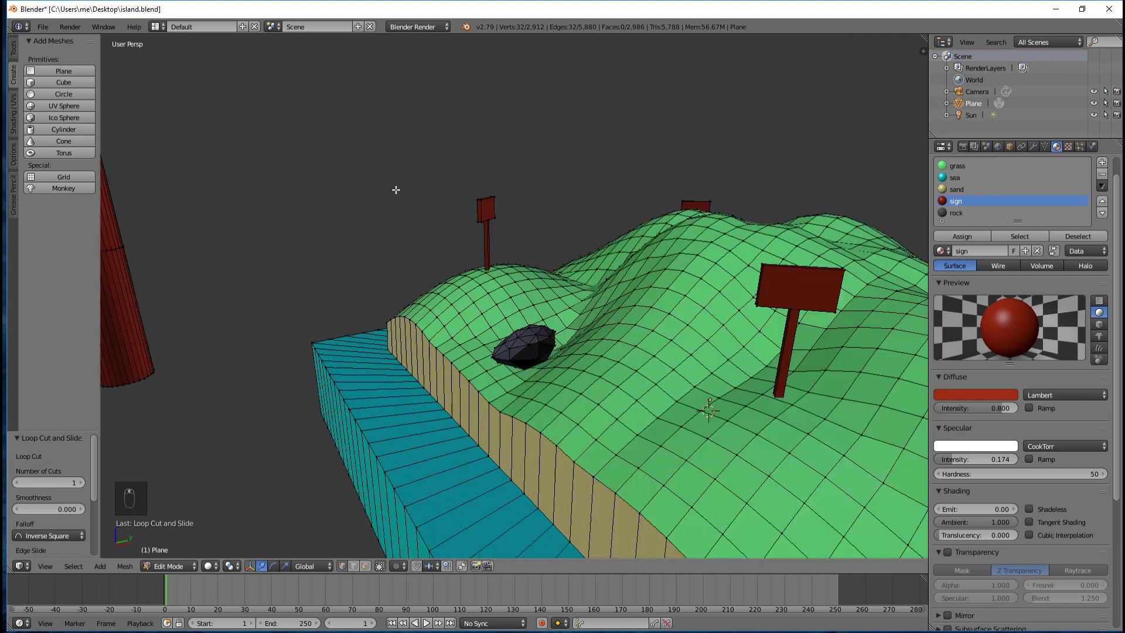
{"action": "scroll", "coordinate": [394, 189], "scroll_direction": "down", "scroll_amount": 2}
{"action": "scroll", "coordinate": [343, 206], "scroll_direction": "up", "scroll_amount": 1}
{"action": "middle_click_drag", "start_coordinate": [342, 207], "coordinate": [350, 223]}
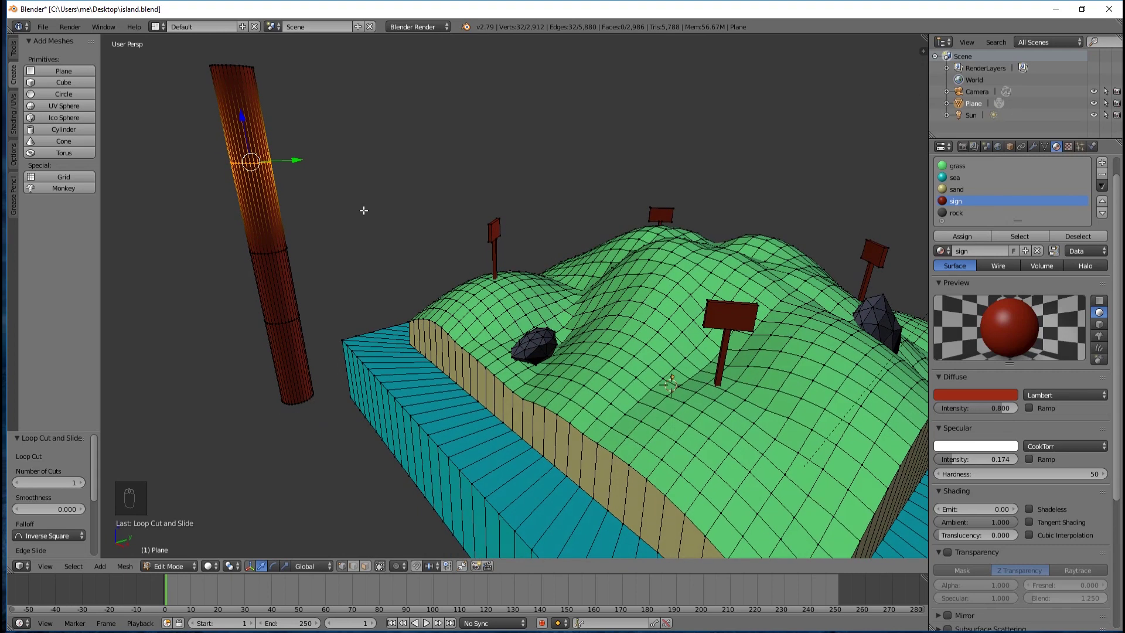
{"action": "key", "text": "a"}
{"action": "key", "text": "b"}
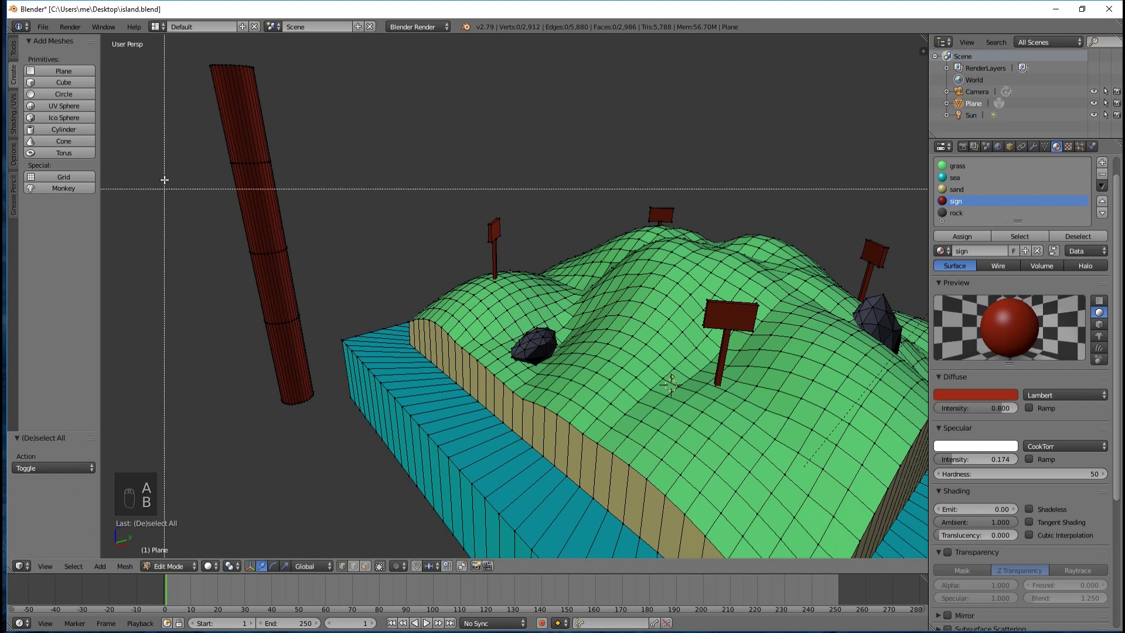
{"action": "left_click_drag", "start_coordinate": [191, 130], "coordinate": [302, 199]}
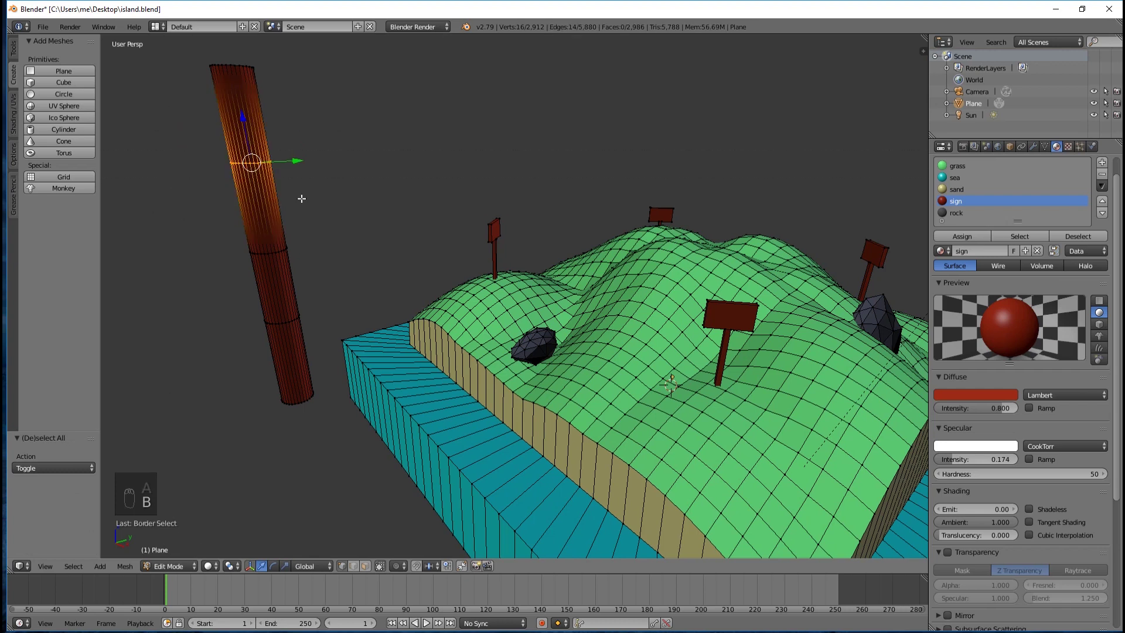
{"action": "middle_click_drag", "start_coordinate": [301, 201], "coordinate": [407, 215]}
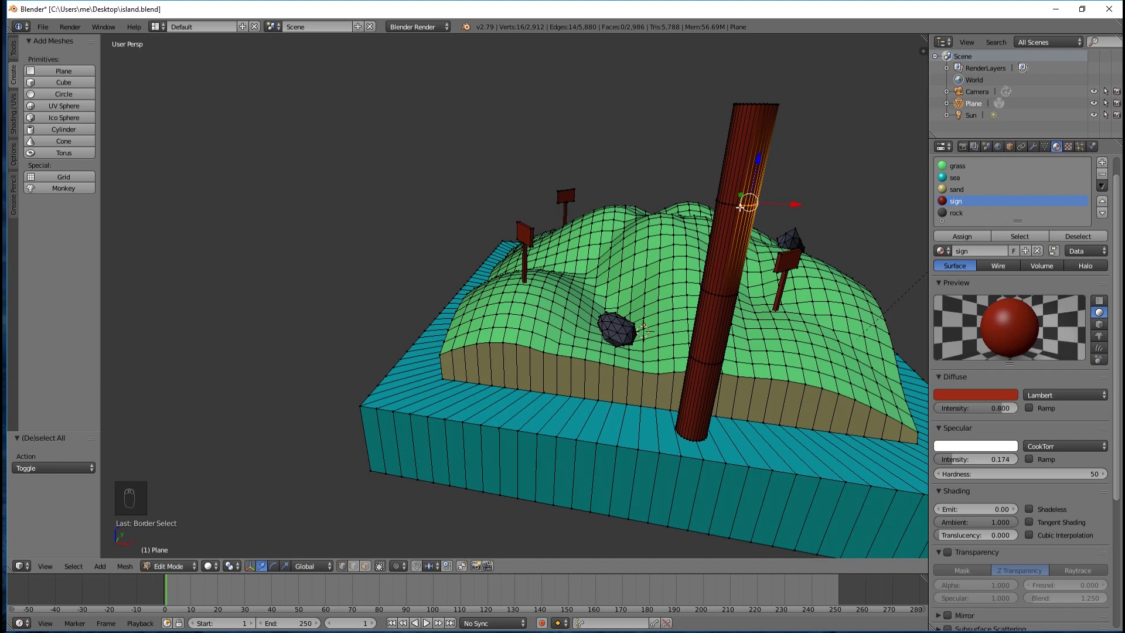
{"action": "middle_click_drag", "start_coordinate": [746, 202], "coordinate": [651, 206]}
{"action": "key", "text": "a"}
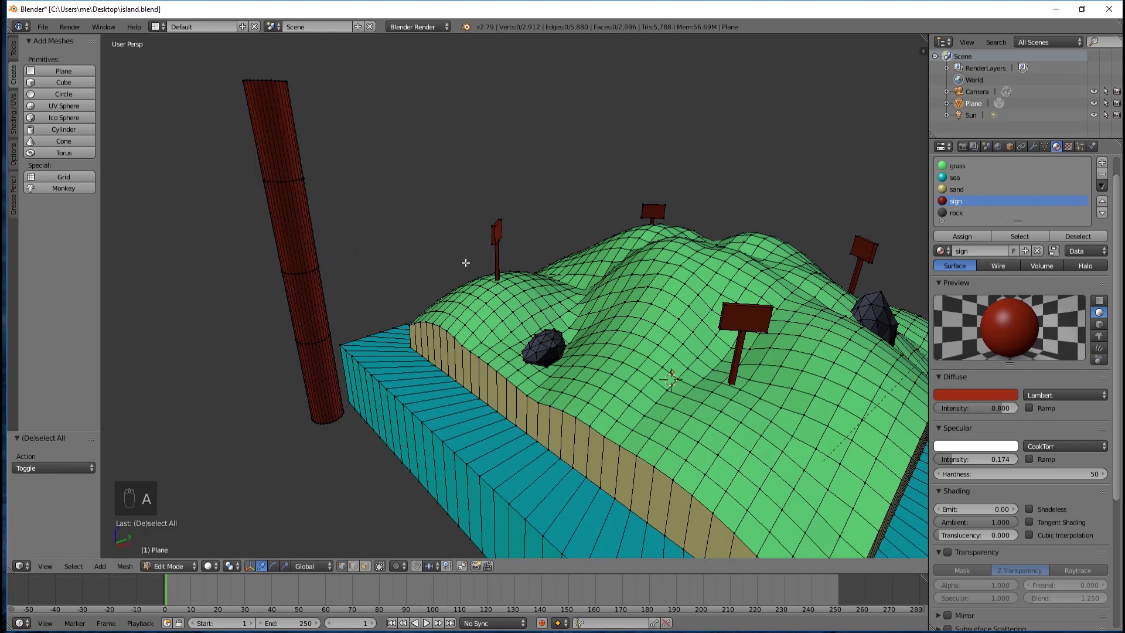
Step: Allow selecting hidden vertices through the mesh and select the whole lowest edge loop of the pole
{"action": "left_click", "coordinate": [380, 566]}
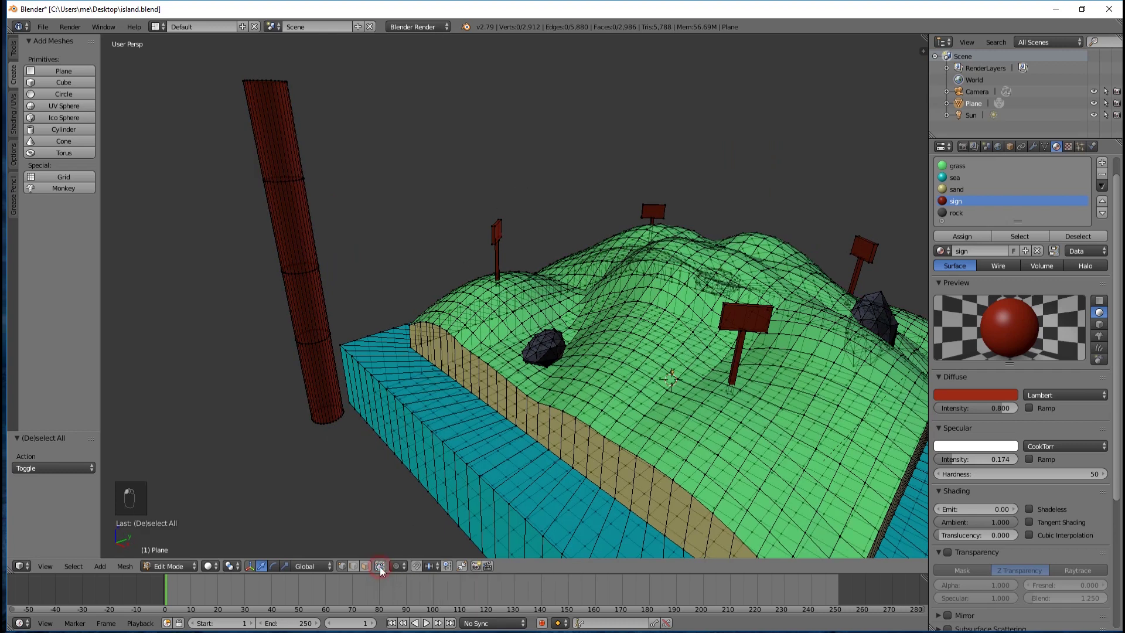
{"action": "middle_click_drag", "start_coordinate": [332, 208], "coordinate": [248, 245]}
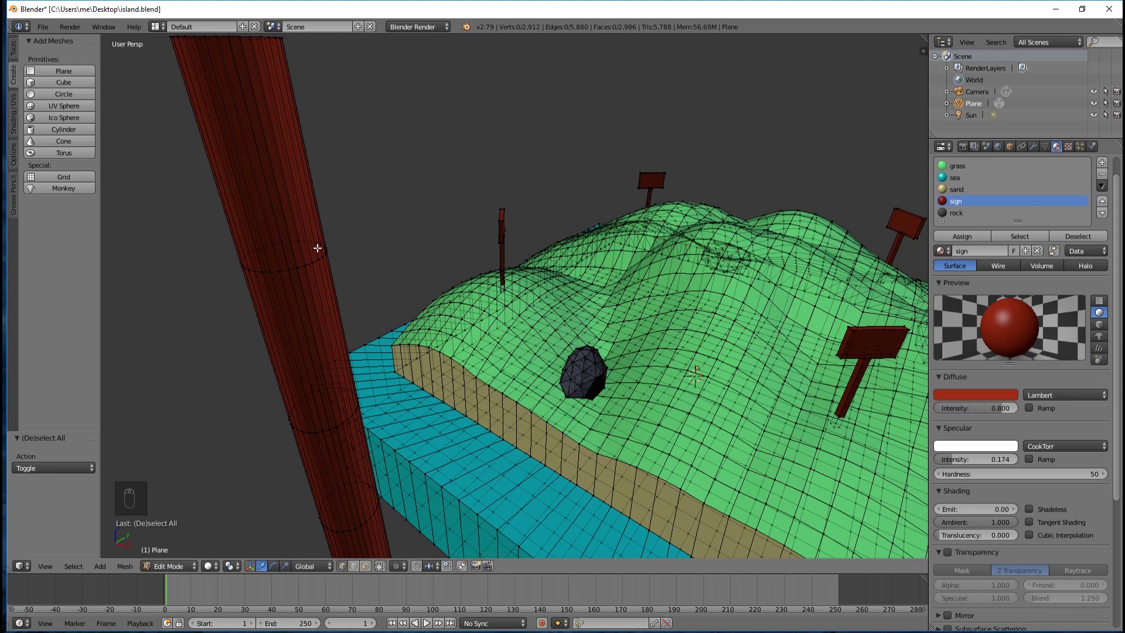
{"action": "scroll", "coordinate": [381, 257], "scroll_direction": "down", "scroll_amount": 5}
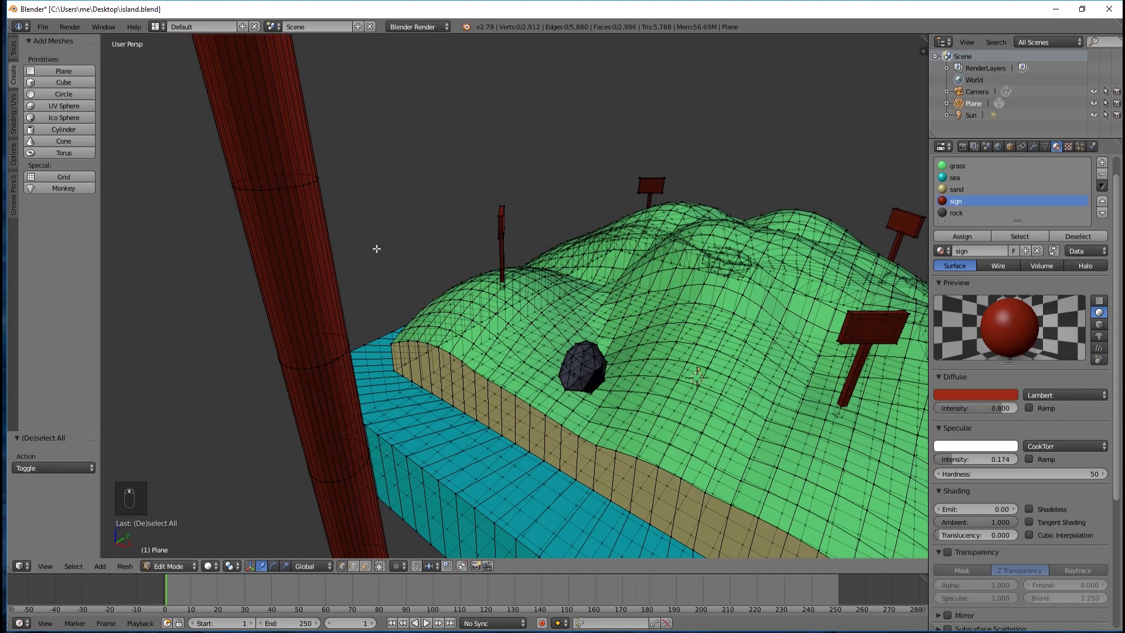
{"action": "middle_click_drag", "start_coordinate": [408, 227], "coordinate": [357, 241]}
{"action": "key", "text": "b"}
{"action": "left_click_drag", "start_coordinate": [232, 271], "coordinate": [313, 307]}
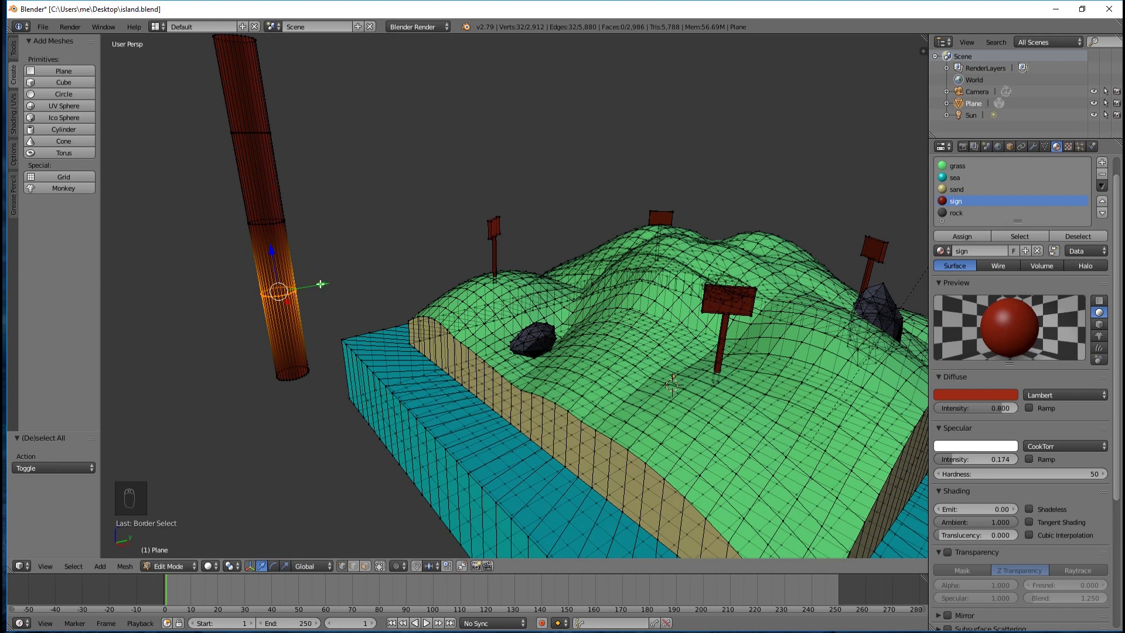
Step: Try moving the pole's lowest edge loop about 0.361 along the Y axis, and undo it
{"action": "key", "text": "g"}
{"action": "key", "text": "y"}
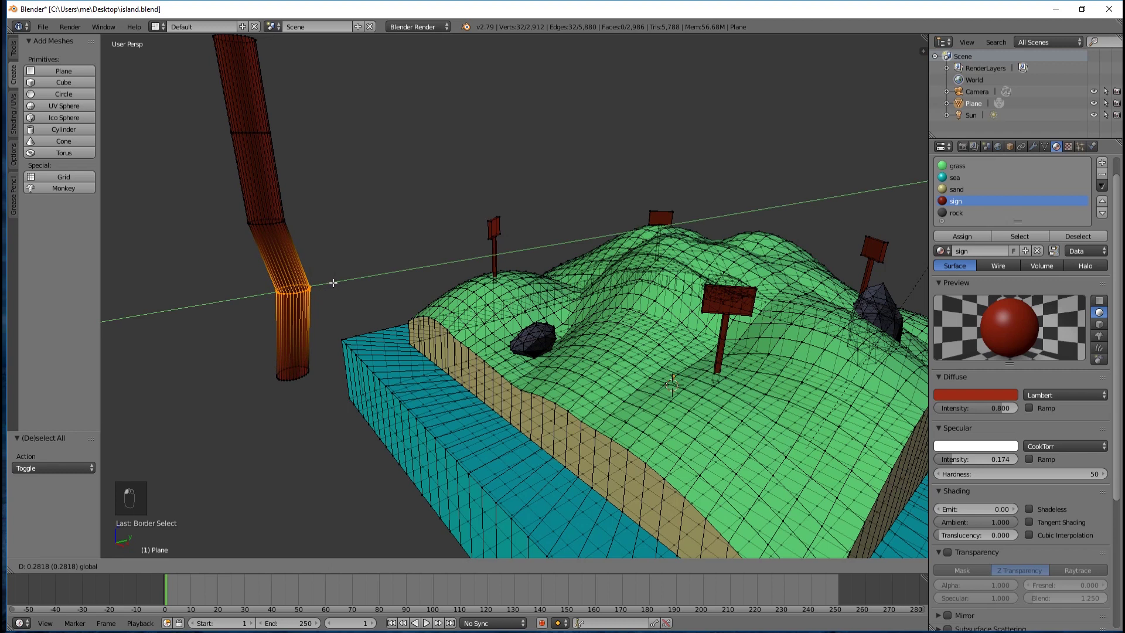
{"action": "left_click", "coordinate": [339, 283]}
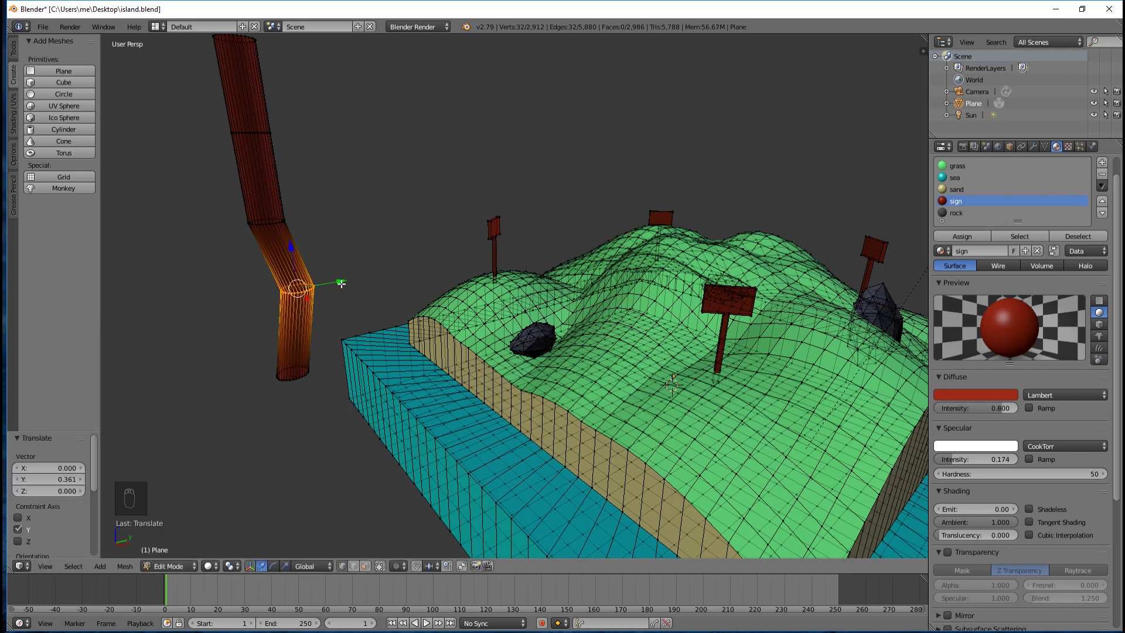
{"action": "key", "text": "ctrl+z"}
Step: Bend the pole's base by moving its lowest edge loop freely, finishing with about -0.154 X, -0.335 Y and -0.098 Z
{"action": "key", "text": "g"}
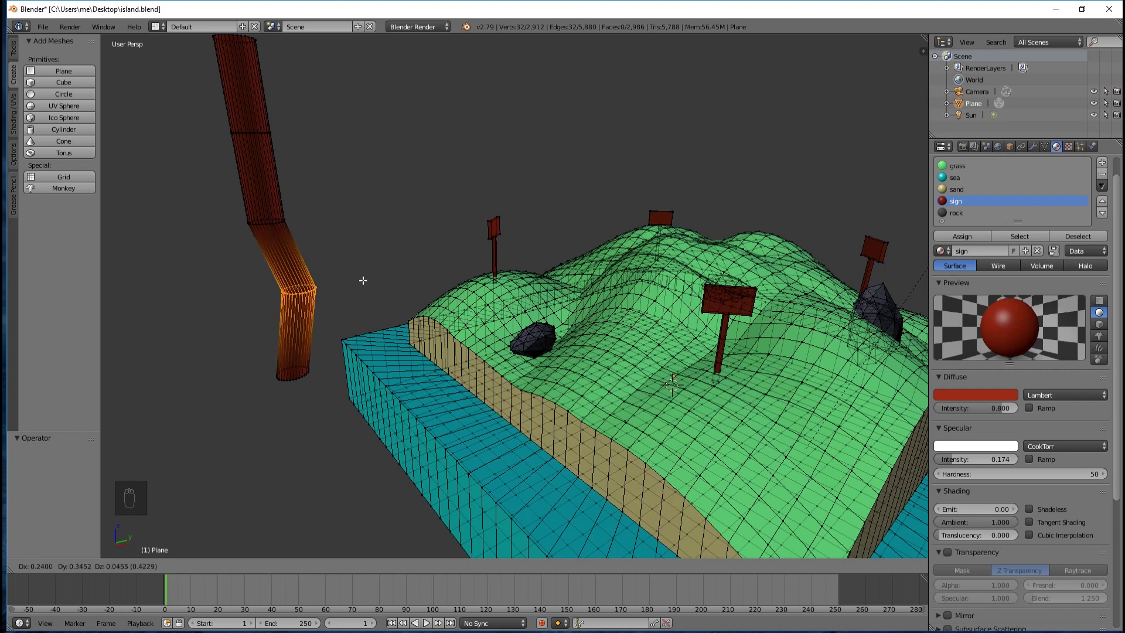
{"action": "left_click", "coordinate": [363, 282]}
{"action": "middle_click_drag", "start_coordinate": [422, 278], "coordinate": [347, 281]}
{"action": "key", "text": "g"}
{"action": "left_click", "coordinate": [255, 226]}
{"action": "middle_click_drag", "start_coordinate": [286, 240], "coordinate": [348, 255]}
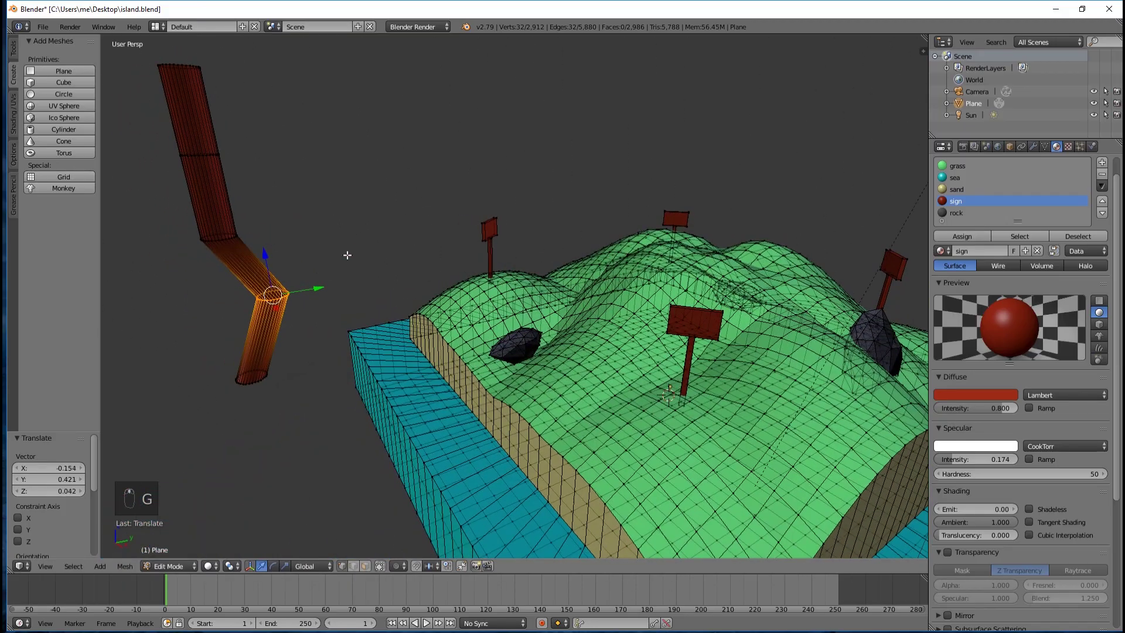
{"action": "key", "text": "g"}
{"action": "left_click", "coordinate": [316, 297]}
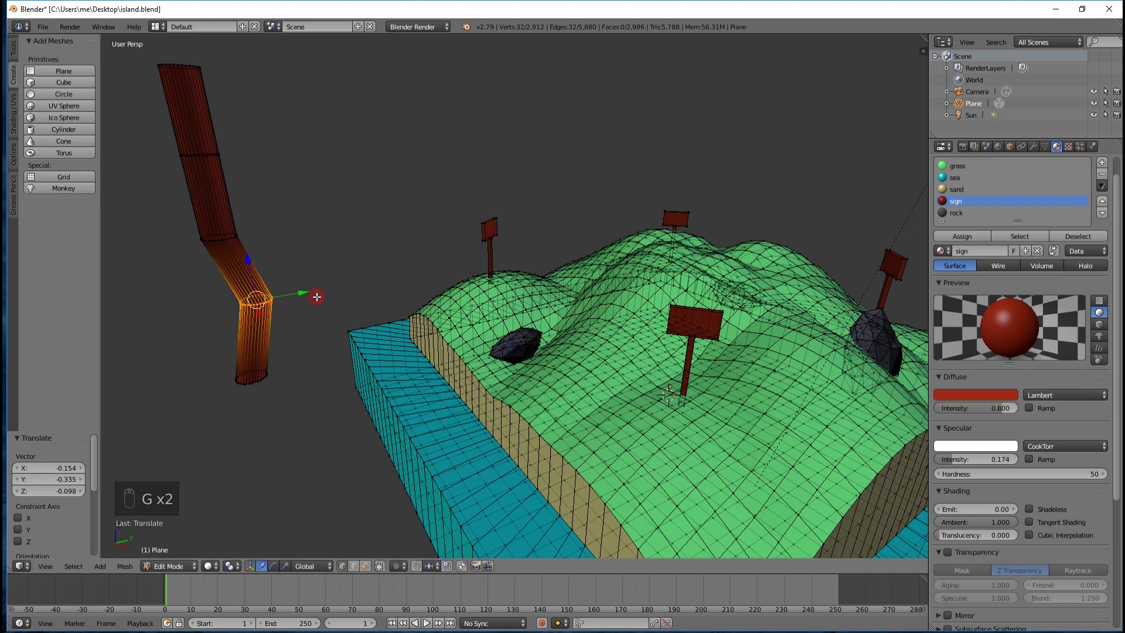
Step: Narrow the pole at its lowest edge loop by scaling it to about 0.820, and clear the selection
{"action": "mouse_move", "coordinate": [292, 232]}
{"action": "middle_mouse_down"}
{"action": "mouse_move", "coordinate": [315, 219]}
{"action": "mouse_move", "coordinate": [302, 223]}
{"action": "middle_mouse_up"}
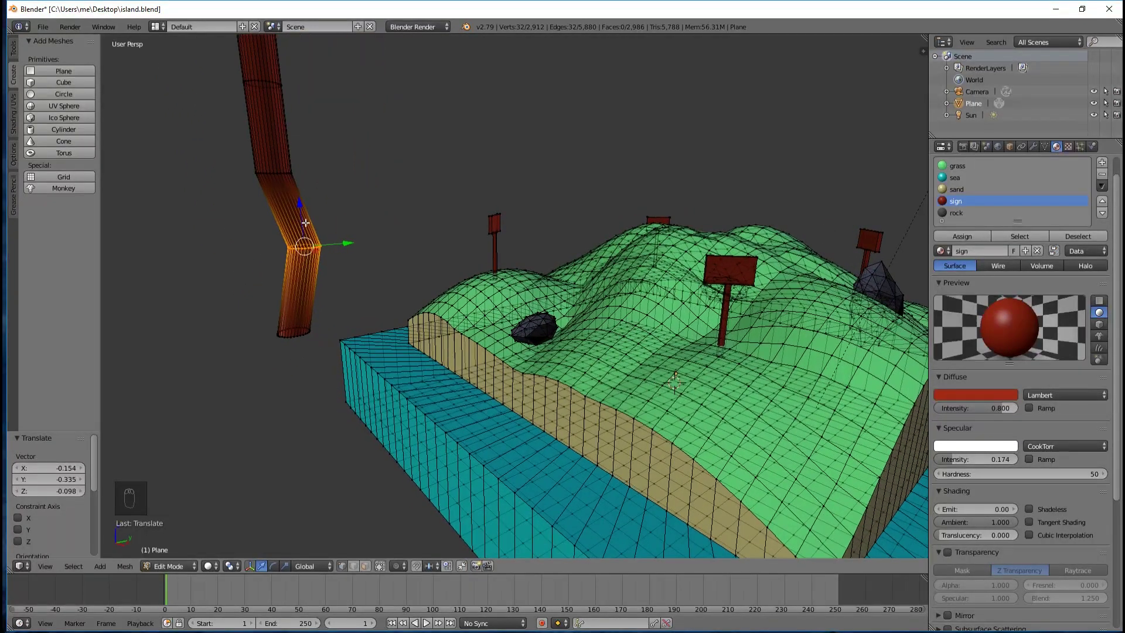
{"action": "scroll", "coordinate": [308, 225], "scroll_direction": "up", "scroll_amount": 3}
{"action": "middle_click_drag", "start_coordinate": [225, 260], "coordinate": [239, 239]}
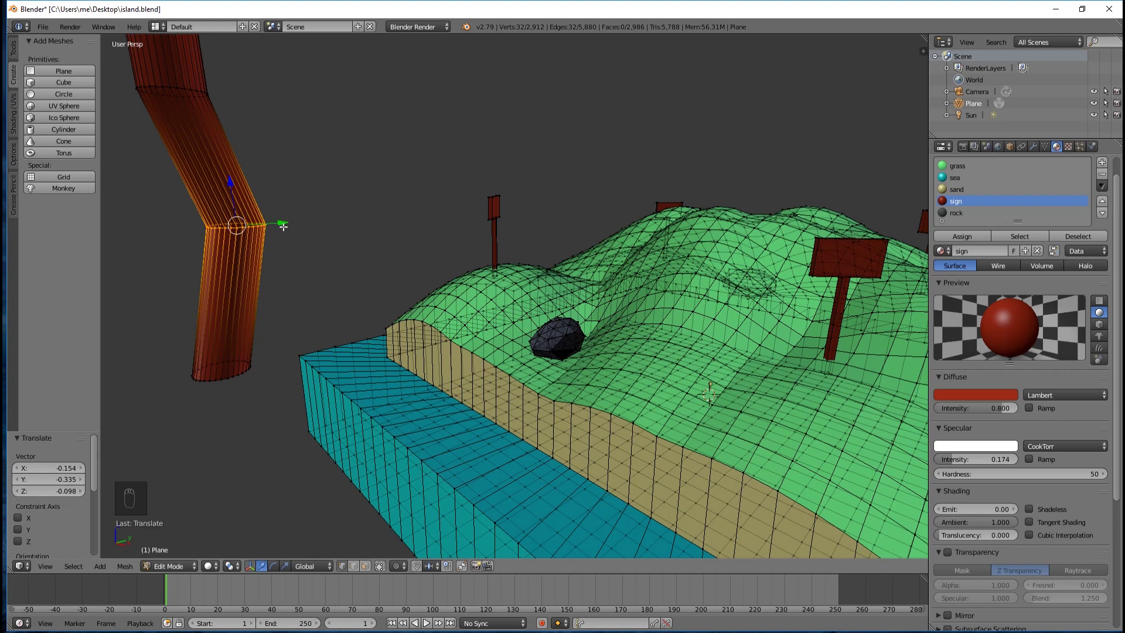
{"action": "key", "text": "s"}
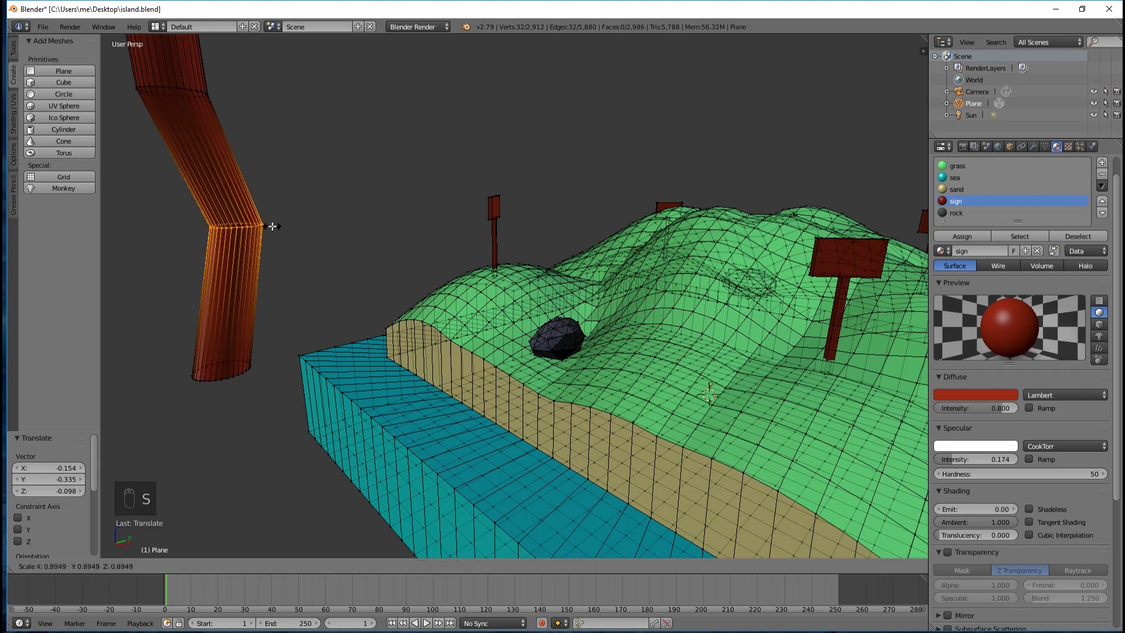
{"action": "left_click", "coordinate": [269, 227]}
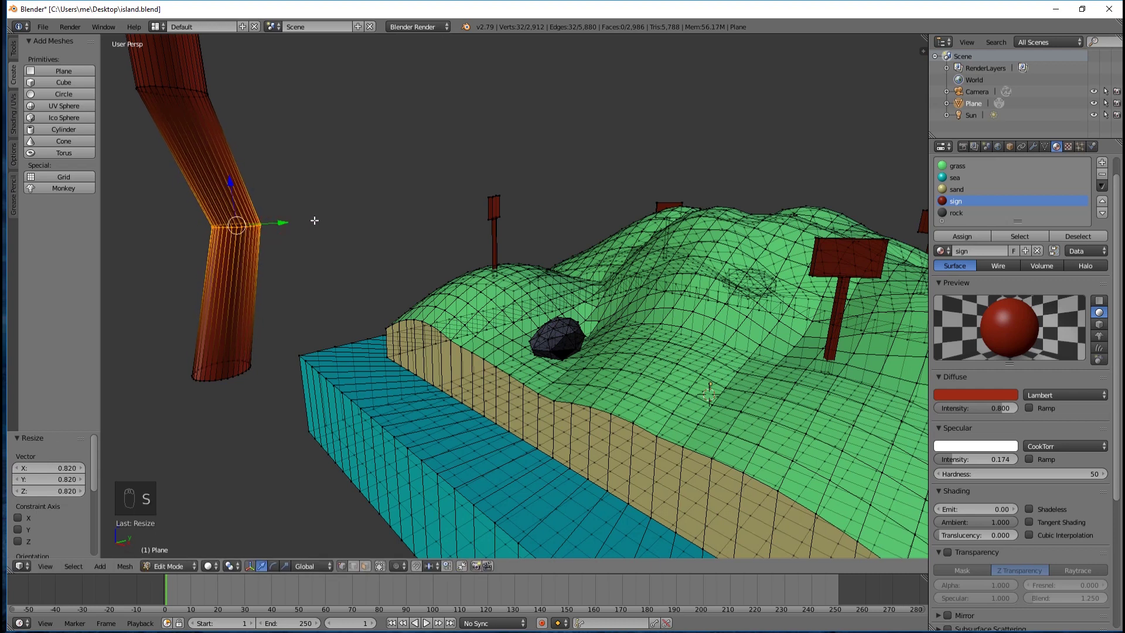
{"action": "key", "text": "a"}
{"action": "key", "text": "a"}
{"action": "key", "text": "a"}
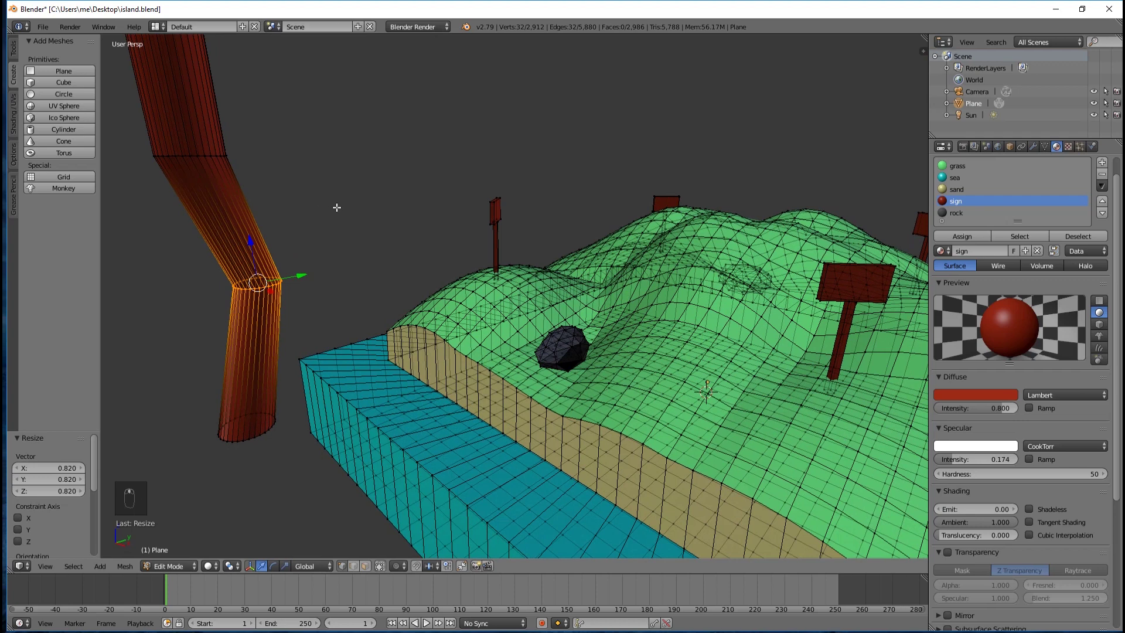
{"action": "key", "text": "a"}
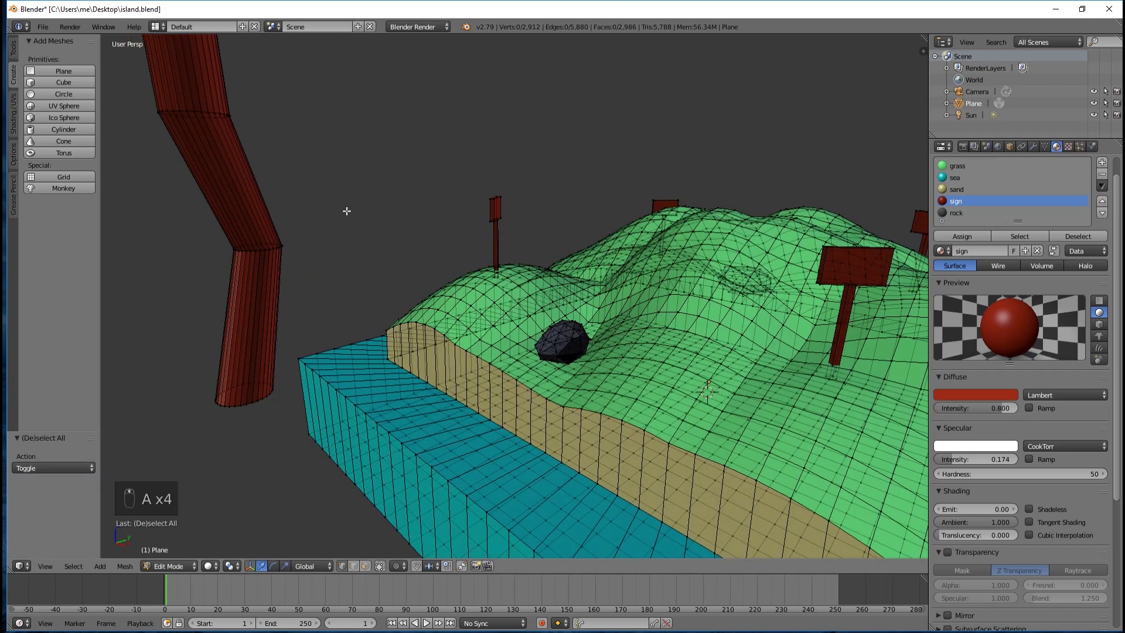
Step: Move the pole's middle edge loop about 0.070 X, 0.139 Y and -0.055 Z, and scale it to about 0.711
{"action": "middle_click_drag", "start_coordinate": [328, 198], "coordinate": [201, 155]}
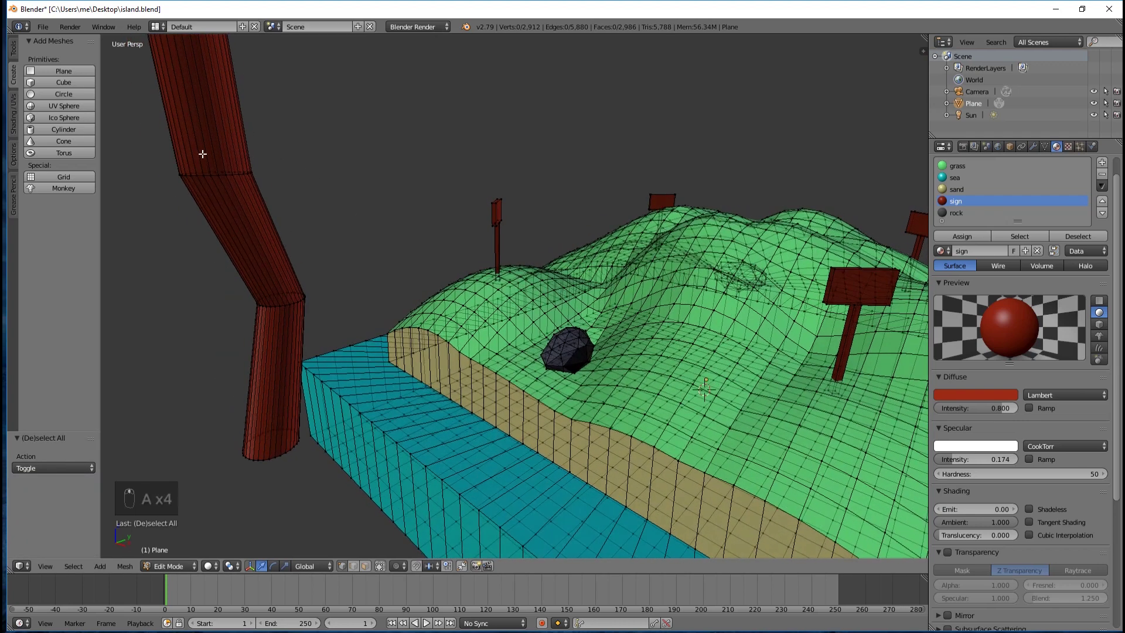
{"action": "key", "text": "b"}
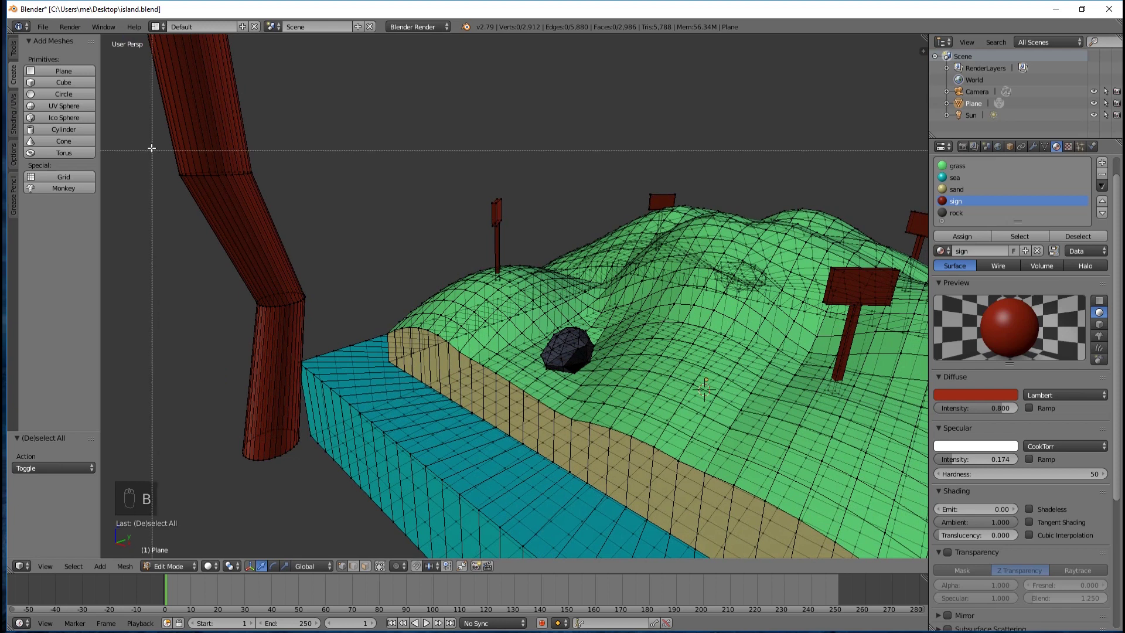
{"action": "left_click_drag", "start_coordinate": [146, 141], "coordinate": [284, 195]}
{"action": "middle_click_drag", "start_coordinate": [316, 199], "coordinate": [371, 207]}
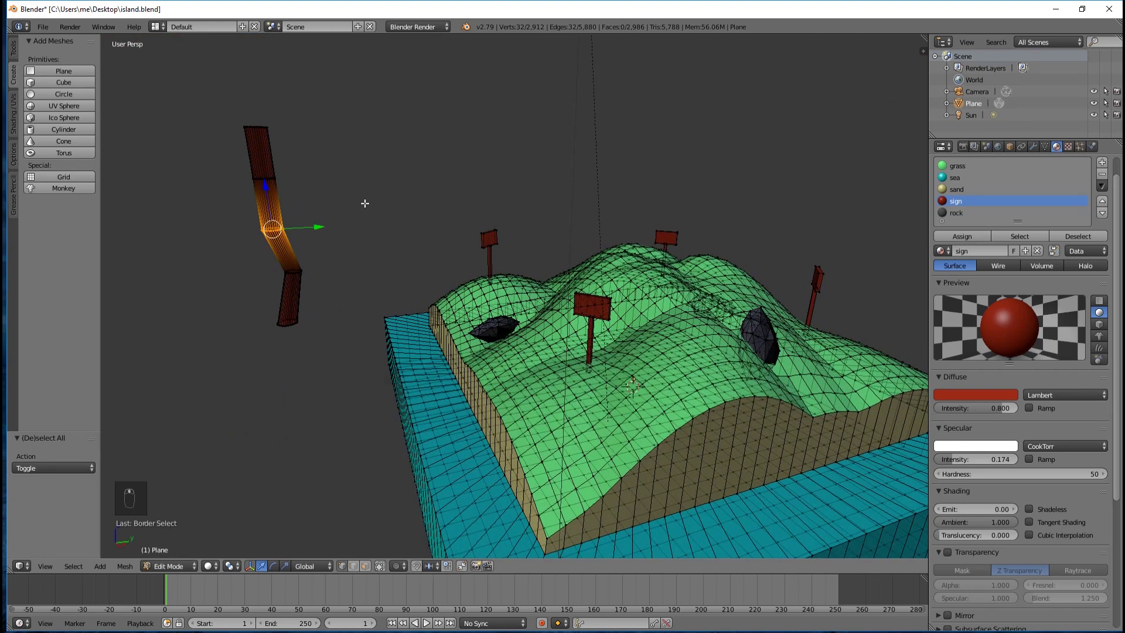
{"action": "key", "text": "g"}
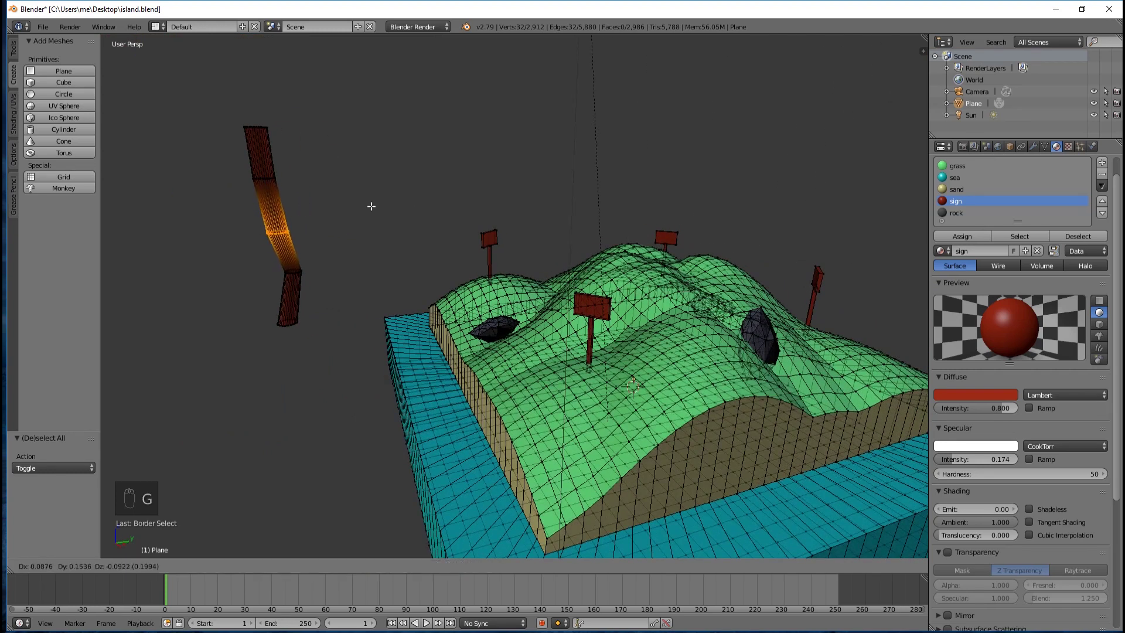
{"action": "left_click", "coordinate": [370, 205]}
{"action": "middle_click_drag", "start_coordinate": [370, 205], "coordinate": [300, 207]}
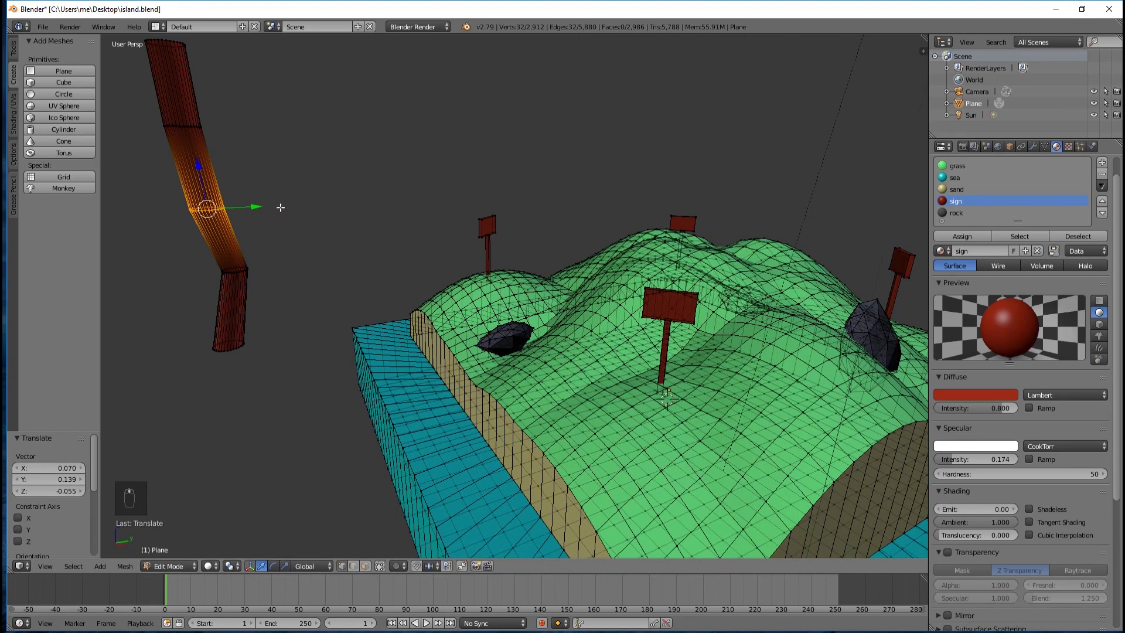
{"action": "key", "text": "s"}
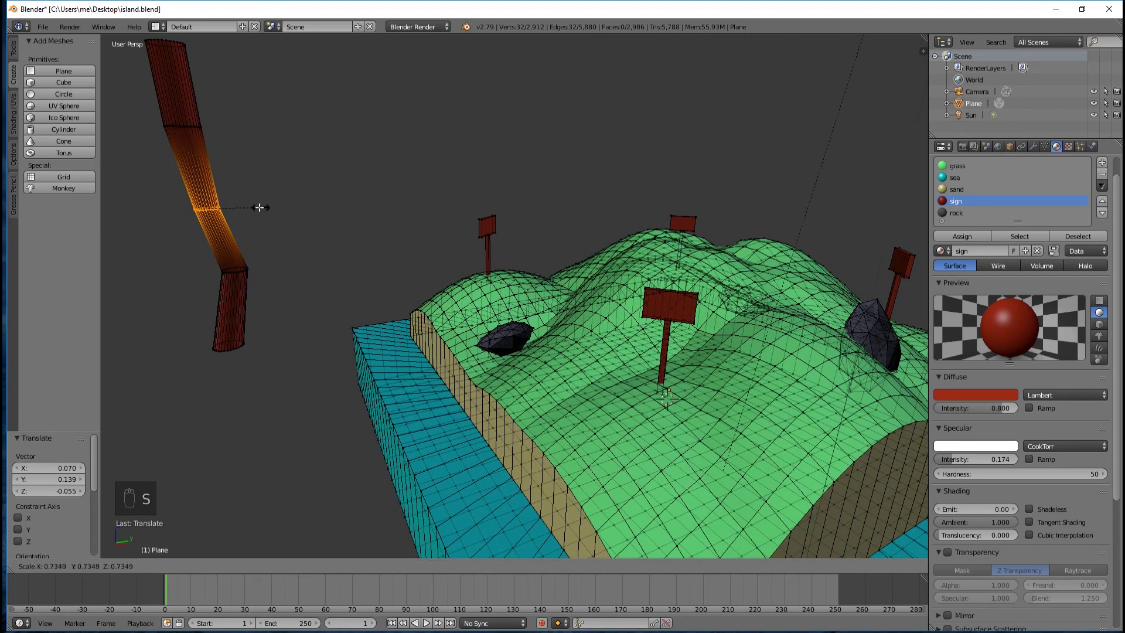
{"action": "left_click", "coordinate": [259, 207]}
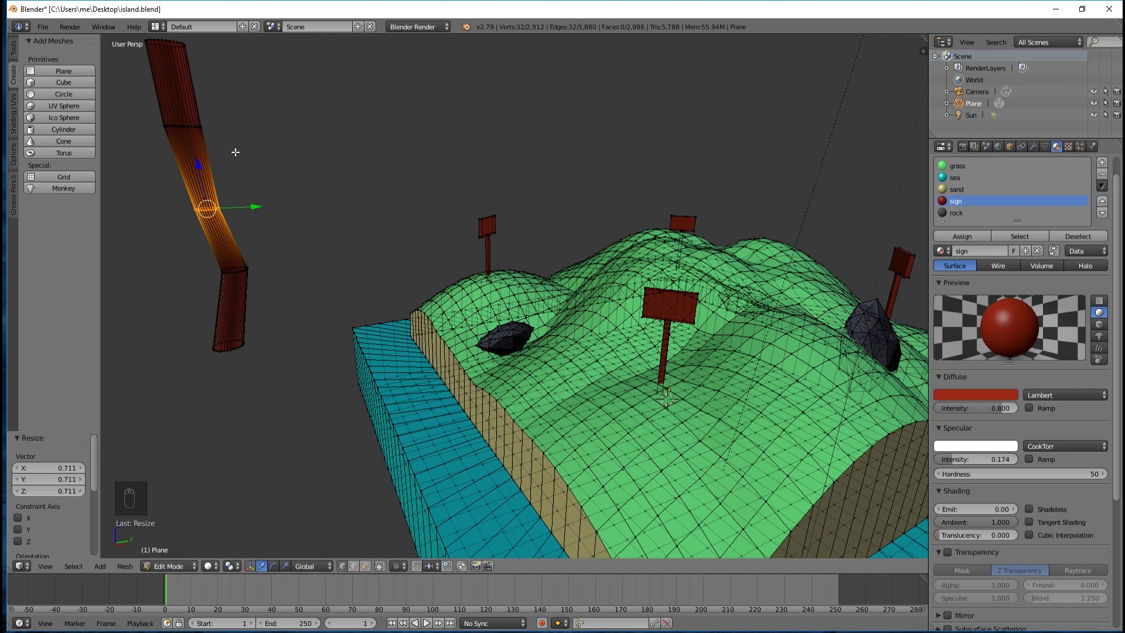
Step: Select only the pole's uppermost loop cut and shift it in two free moves, the last about 0.113 X and 0.024 Y
{"action": "key", "text": "a"}
{"action": "key", "text": "a"}
{"action": "key", "text": "a"}
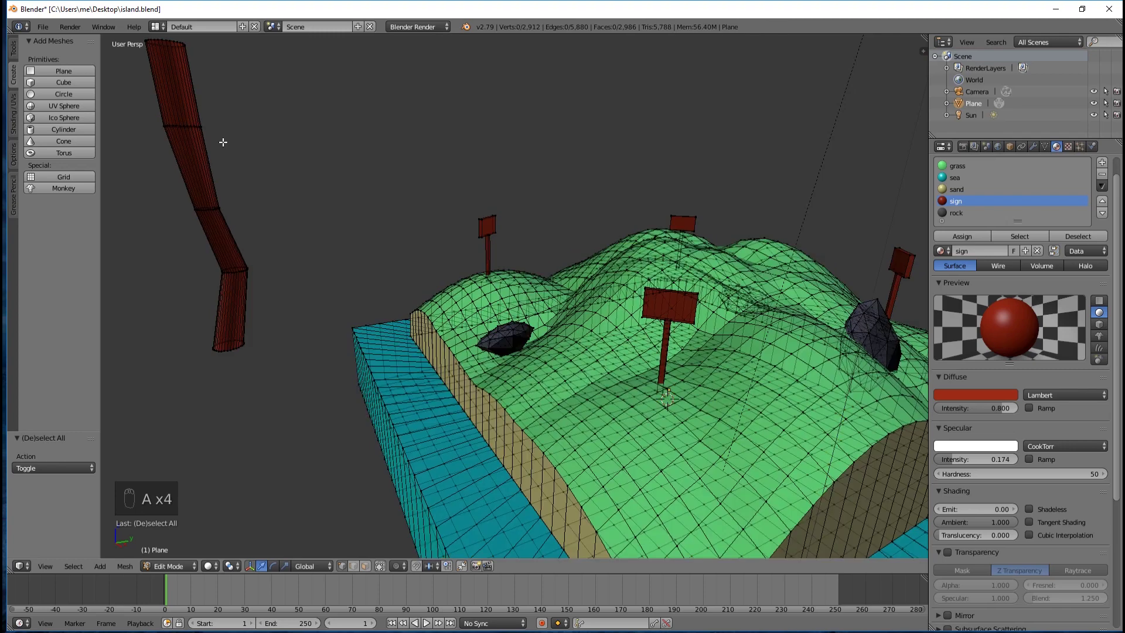
{"action": "key", "text": "b"}
{"action": "left_click_drag", "start_coordinate": [140, 113], "coordinate": [217, 144]}
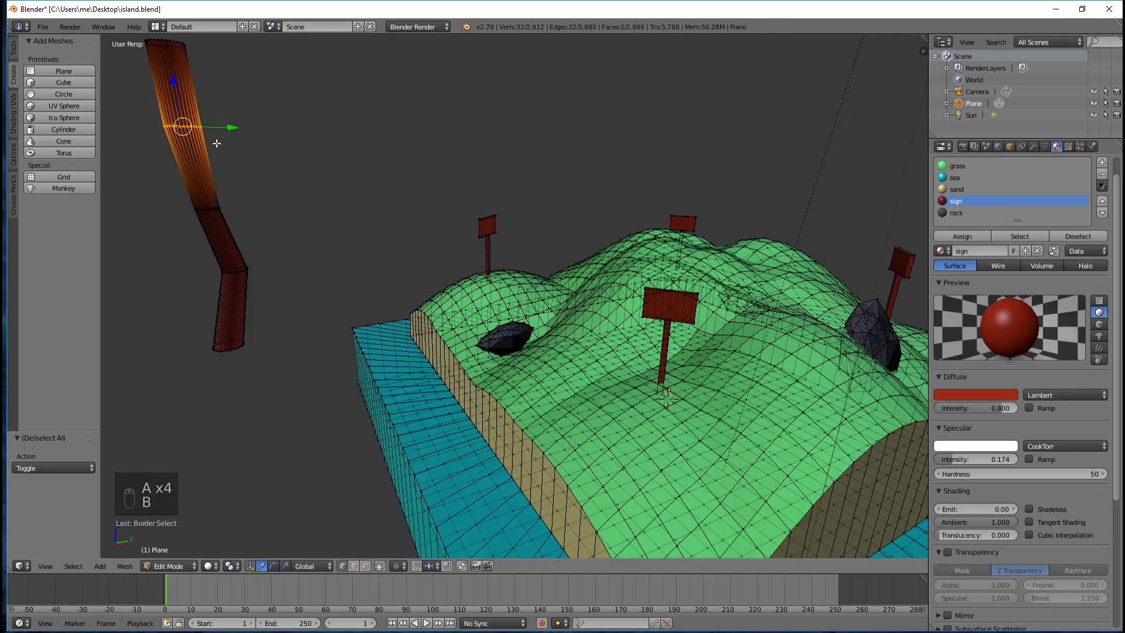
{"action": "middle_click_drag", "start_coordinate": [260, 136], "coordinate": [514, 168]}
{"action": "key", "text": "g"}
{"action": "left_click", "coordinate": [337, 144]}
{"action": "key", "text": "g"}
{"action": "left_click", "coordinate": [811, 161]}
{"action": "middle_click_drag", "start_coordinate": [809, 146], "coordinate": [744, 171]}
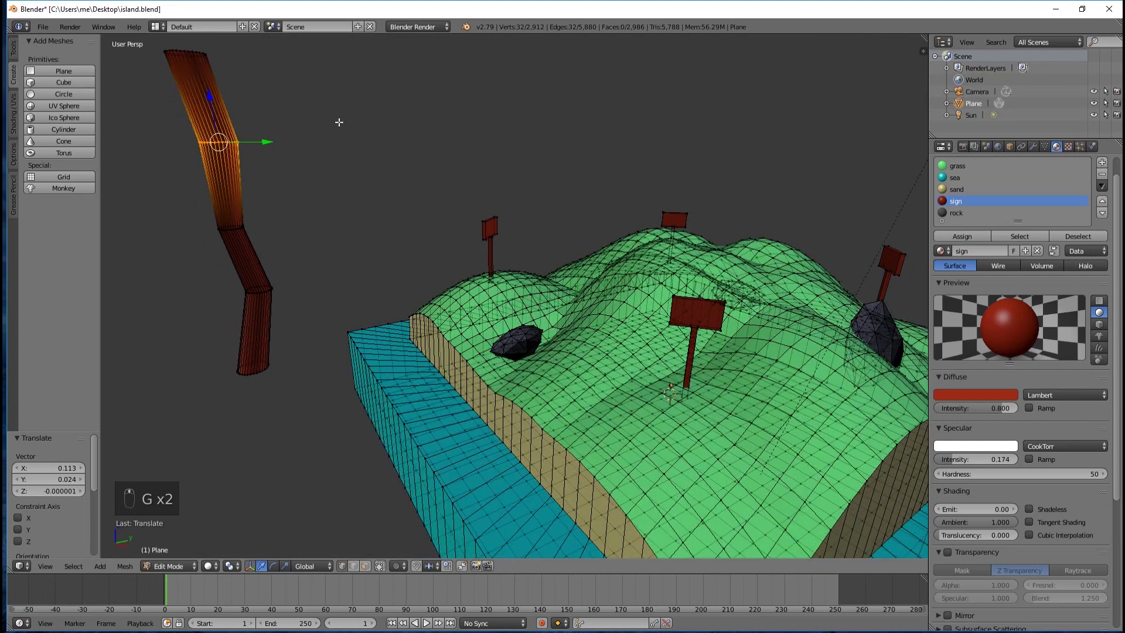
Step: Scale the pole's uppermost loop cut to about 0.453 so the trunk narrows there
{"action": "key", "text": "s"}
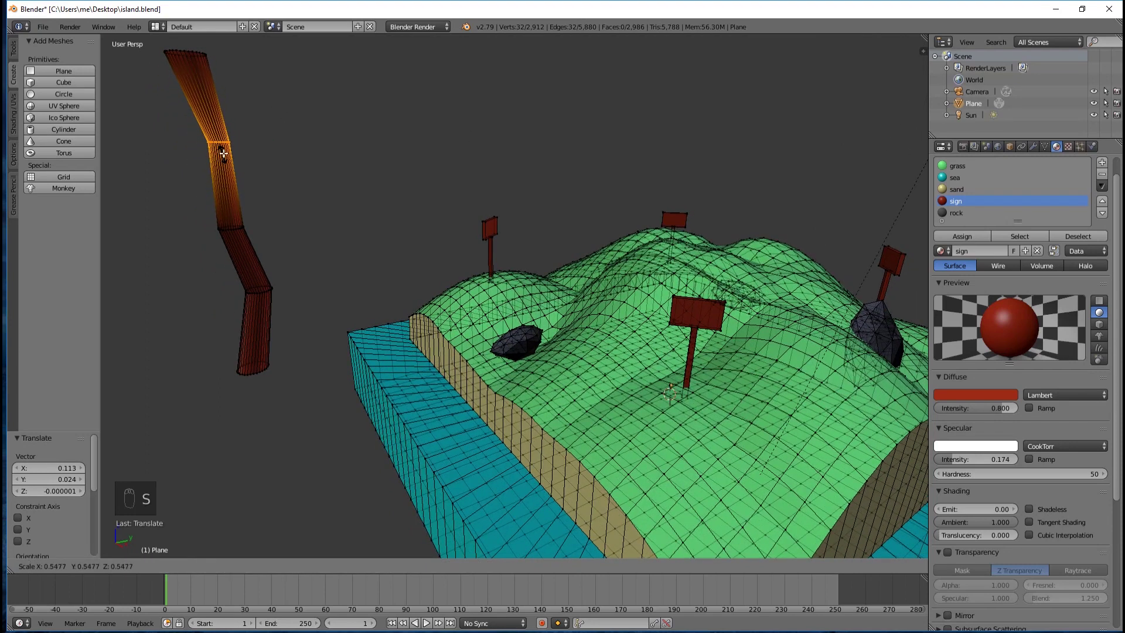
{"action": "left_click", "coordinate": [222, 154]}
{"action": "middle_click_drag", "start_coordinate": [251, 115], "coordinate": [252, 121]}
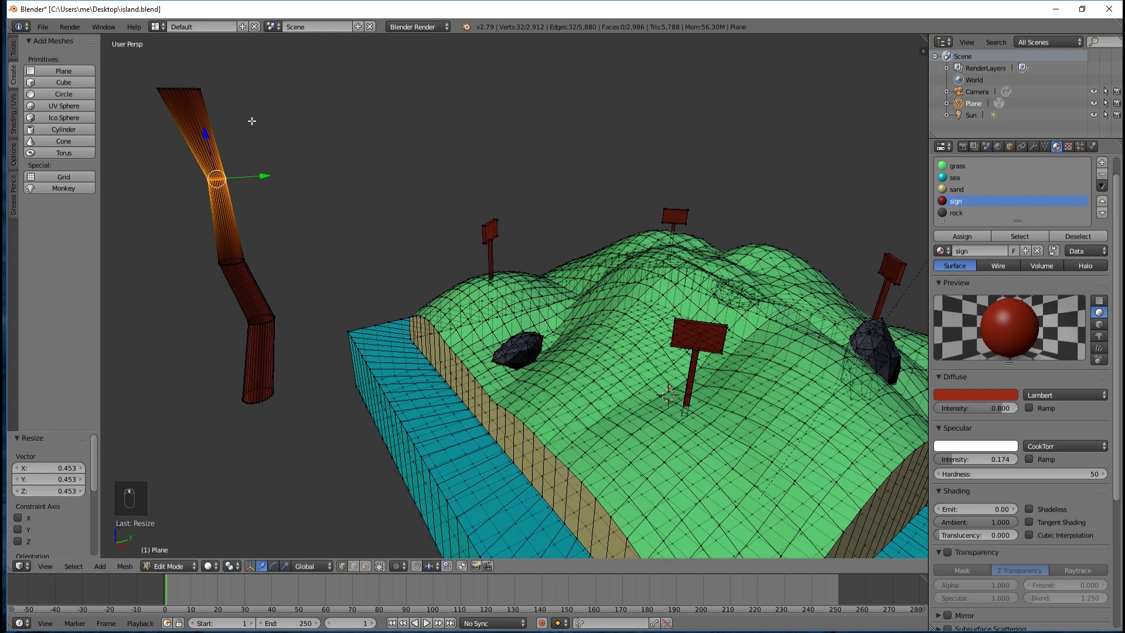
Step: Select the pole's top end ring and move it about 0.757 X, 0.962 Y and -0.355 Z to bend the tip toward the island
{"action": "key", "text": "a"}
{"action": "key", "text": "b"}
{"action": "left_click_drag", "start_coordinate": [135, 75], "coordinate": [219, 115]}
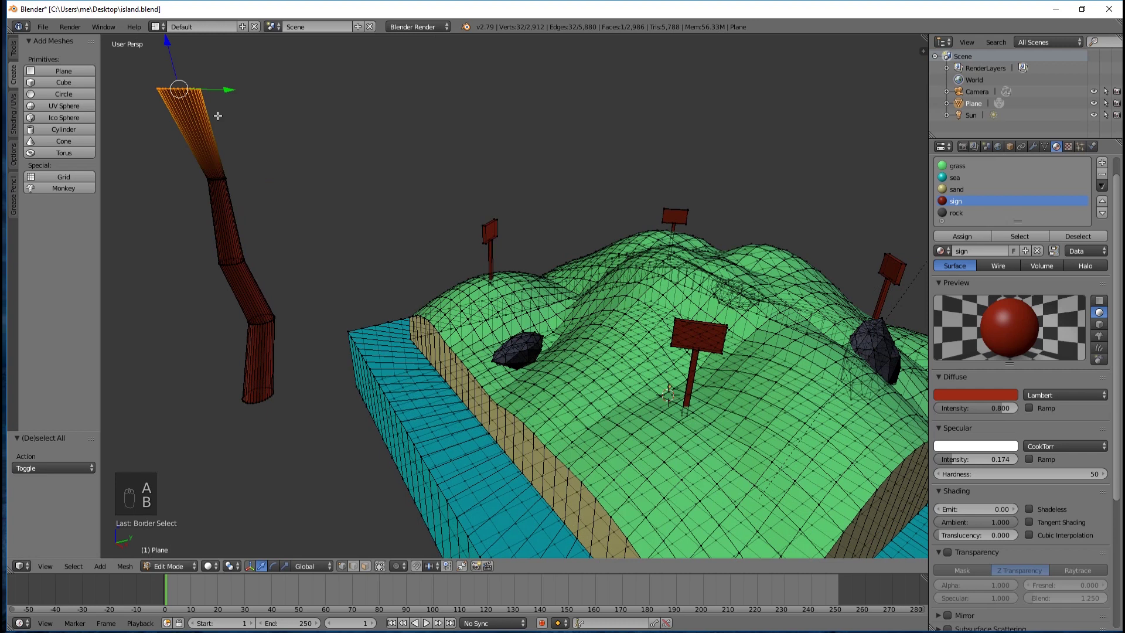
{"action": "key", "text": "g"}
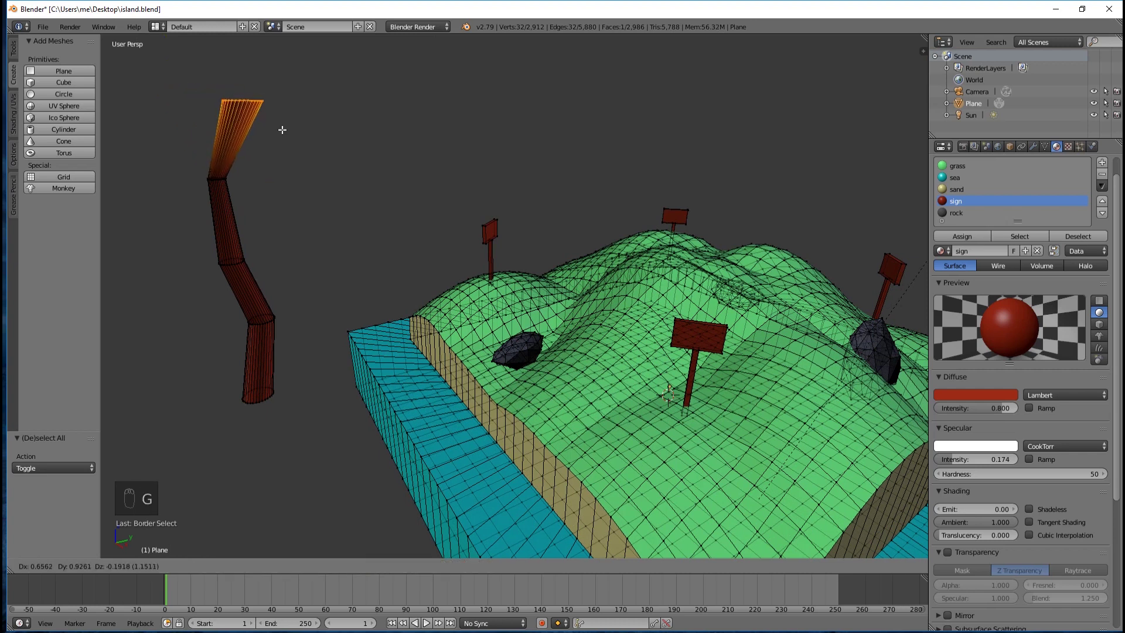
{"action": "left_click", "coordinate": [287, 137]}
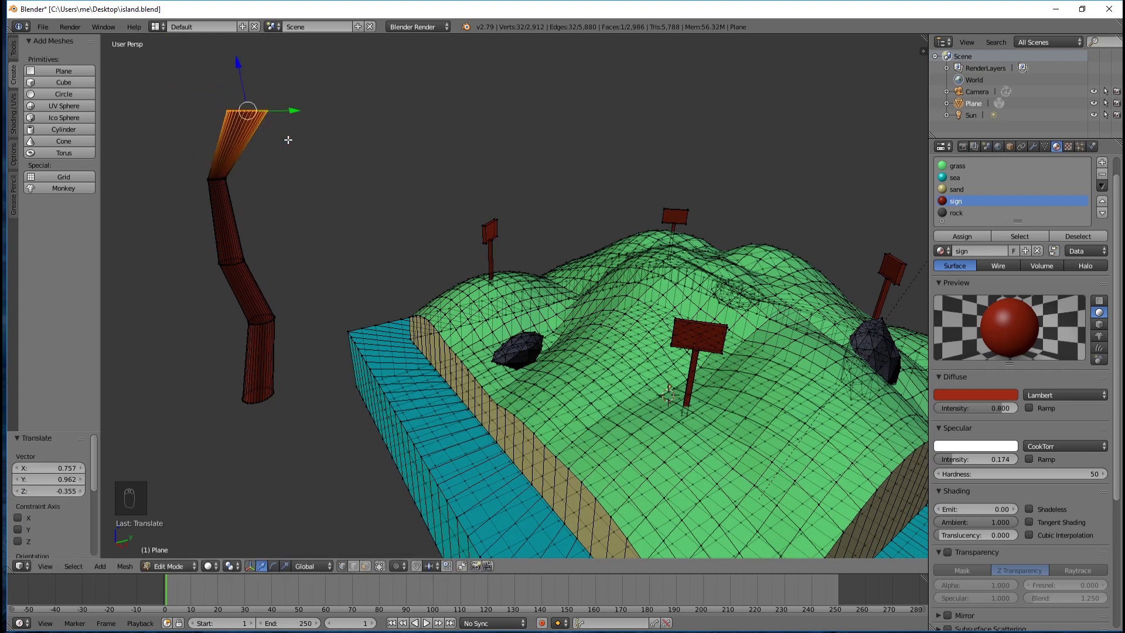
Step: Scale the trunk's tip ring to about 0.211 and move it about -0.673 X, -0.247 Y and -0.009 Z
{"action": "key", "text": "s"}
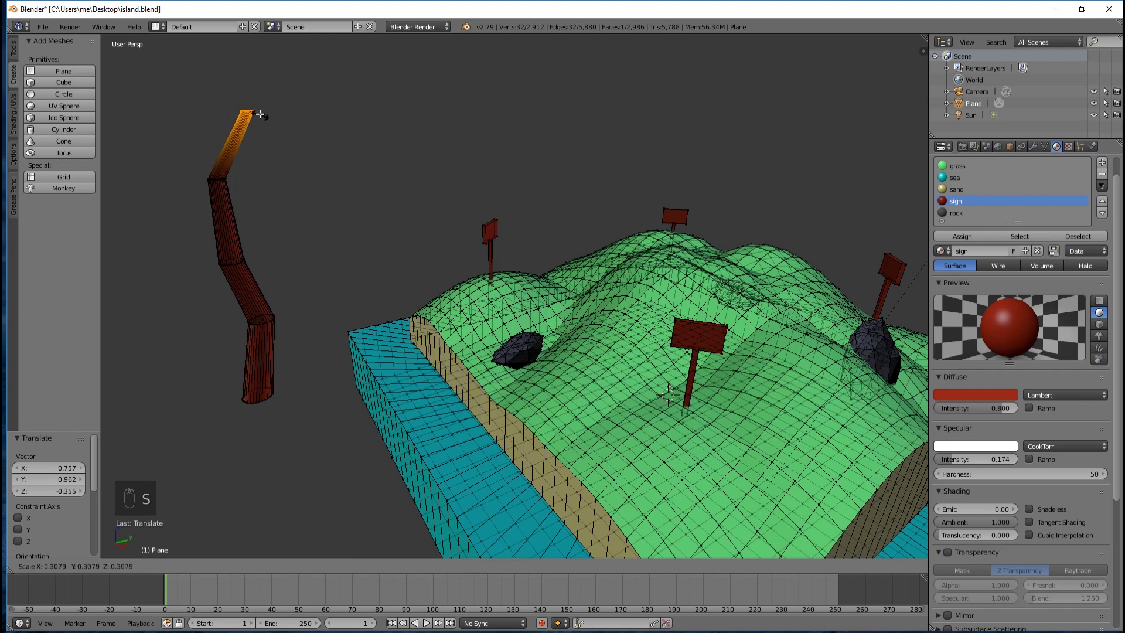
{"action": "left_click", "coordinate": [257, 112]}
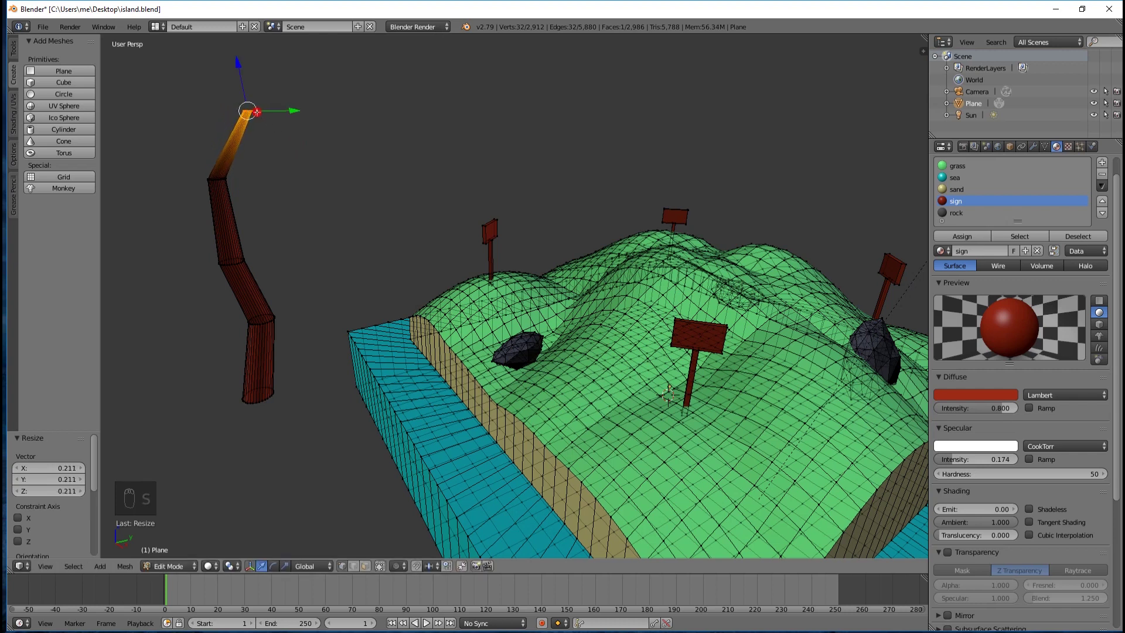
{"action": "key", "text": "a"}
{"action": "middle_click_drag", "start_coordinate": [288, 248], "coordinate": [370, 241]}
{"action": "key", "text": "b"}
{"action": "left_click_drag", "start_coordinate": [696, 96], "coordinate": [744, 128]}
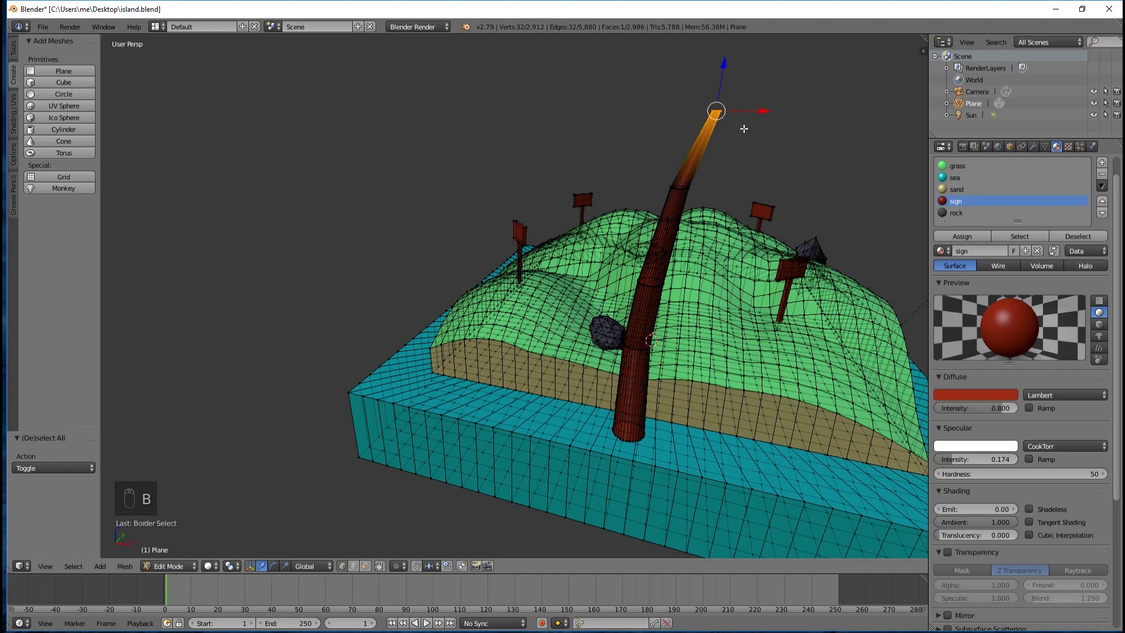
{"action": "key", "text": "g"}
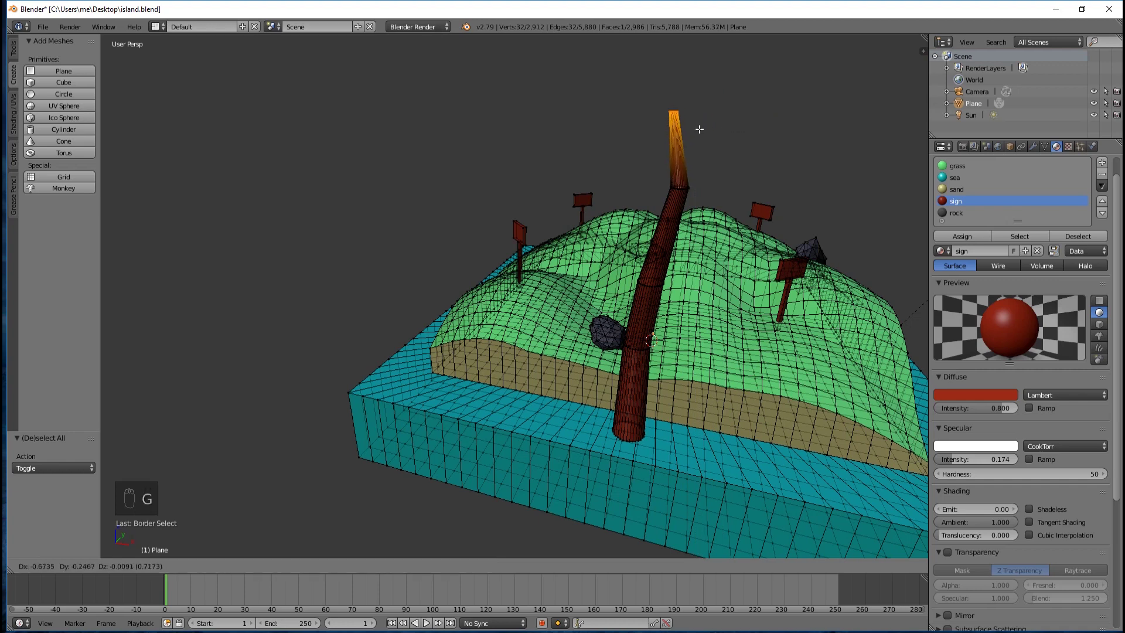
{"action": "left_click", "coordinate": [699, 129]}
{"action": "middle_click_drag", "start_coordinate": [720, 136], "coordinate": [656, 141]}
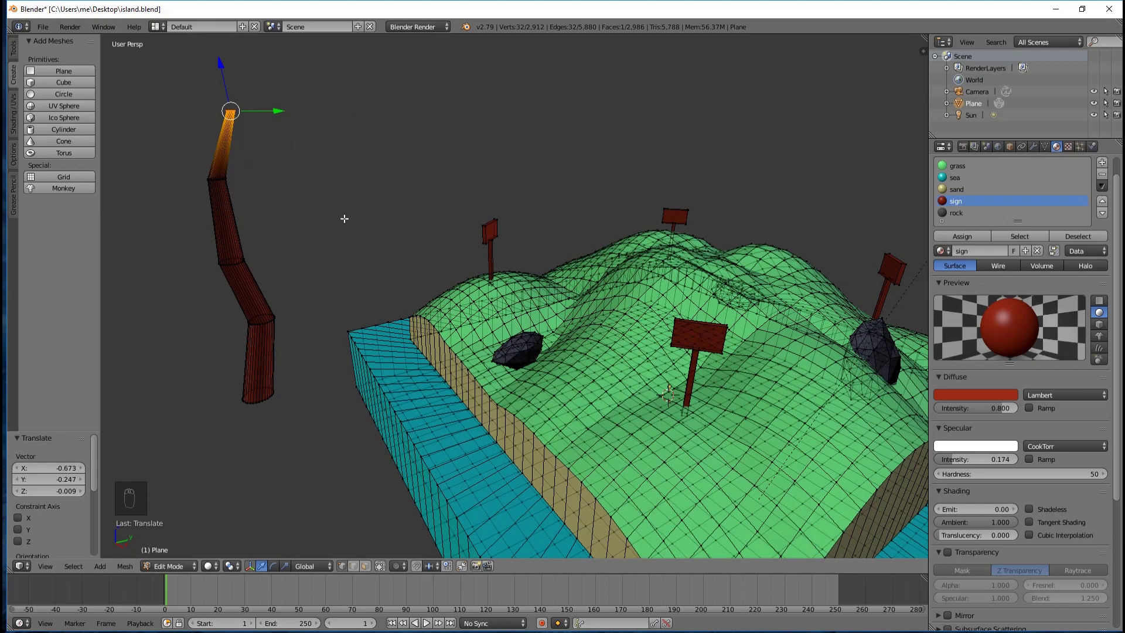
Step: Select only the trunk's uppermost loop cut below the tip and move it about 0.197 X, 0.174 Y and -0.027 Z
{"action": "middle_click_drag", "start_coordinate": [334, 212], "coordinate": [364, 192]}
{"action": "middle_click_drag", "start_coordinate": [450, 105], "coordinate": [359, 152]}
{"action": "key", "text": "a"}
{"action": "key", "text": "b"}
{"action": "left_click_drag", "start_coordinate": [344, 176], "coordinate": [398, 199]}
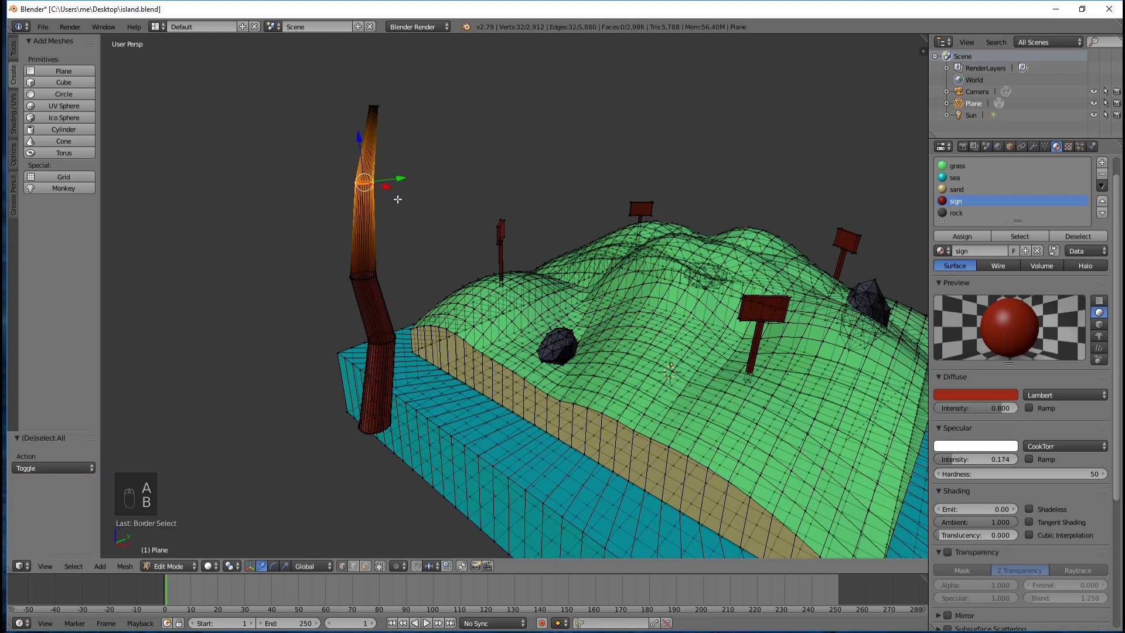
{"action": "key", "text": "g"}
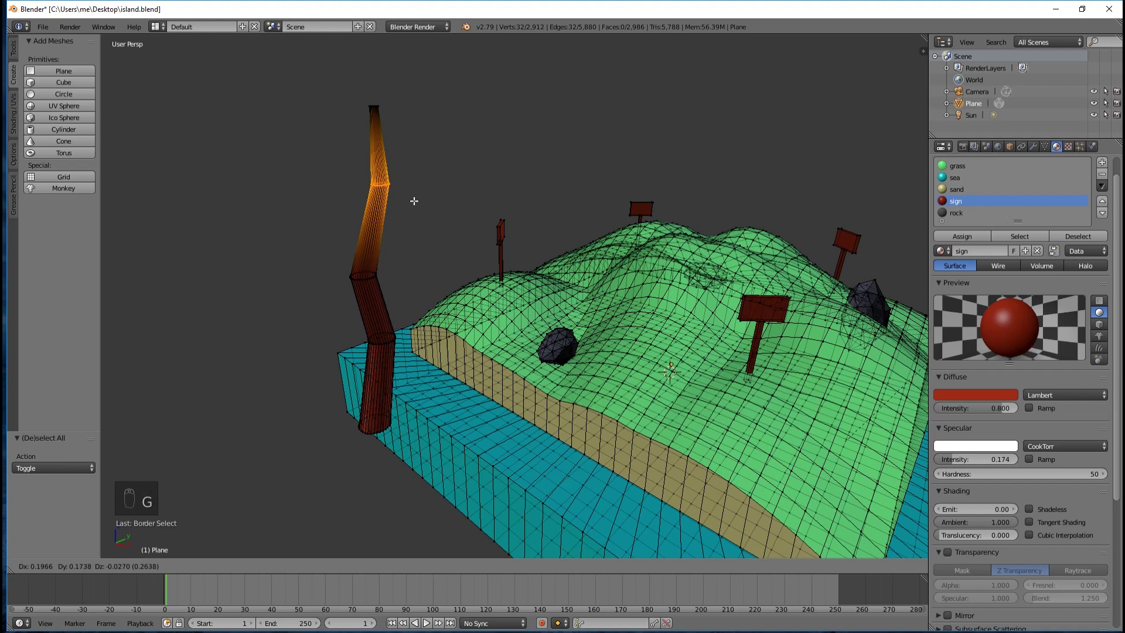
{"action": "left_click", "coordinate": [414, 201]}
Step: Shift the uppermost loop cut again from another angle, about -0.219 X, -0.044 Y and 0.010 Z
{"action": "middle_click_drag", "start_coordinate": [467, 179], "coordinate": [504, 182]}
{"action": "key", "text": "g"}
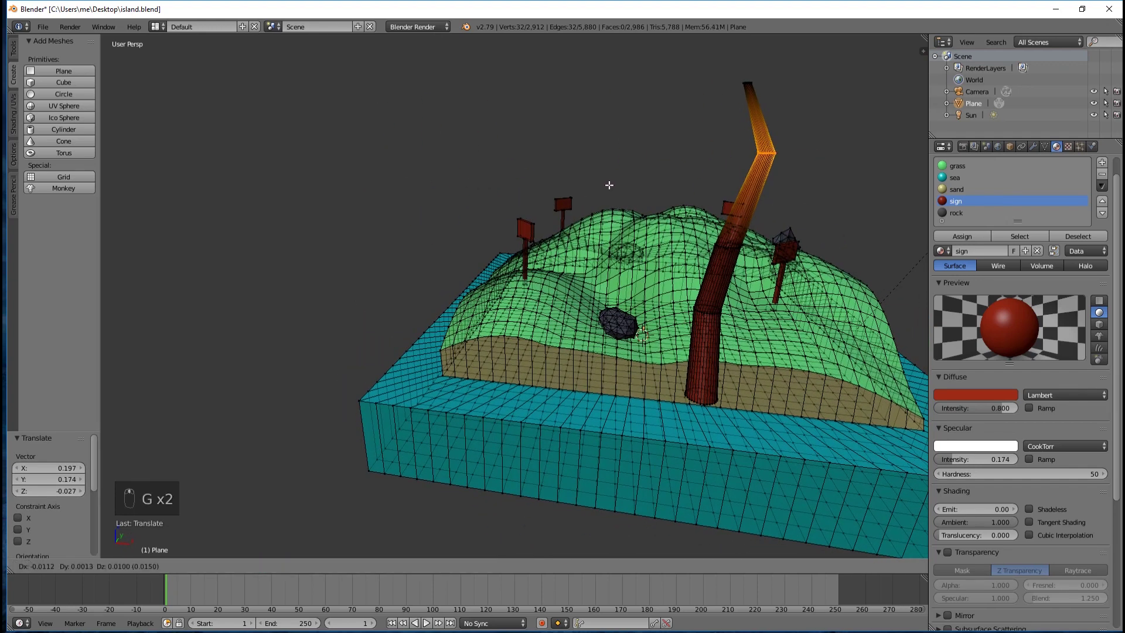
{"action": "left_click", "coordinate": [598, 185]}
{"action": "middle_click_drag", "start_coordinate": [598, 185], "coordinate": [590, 146]}
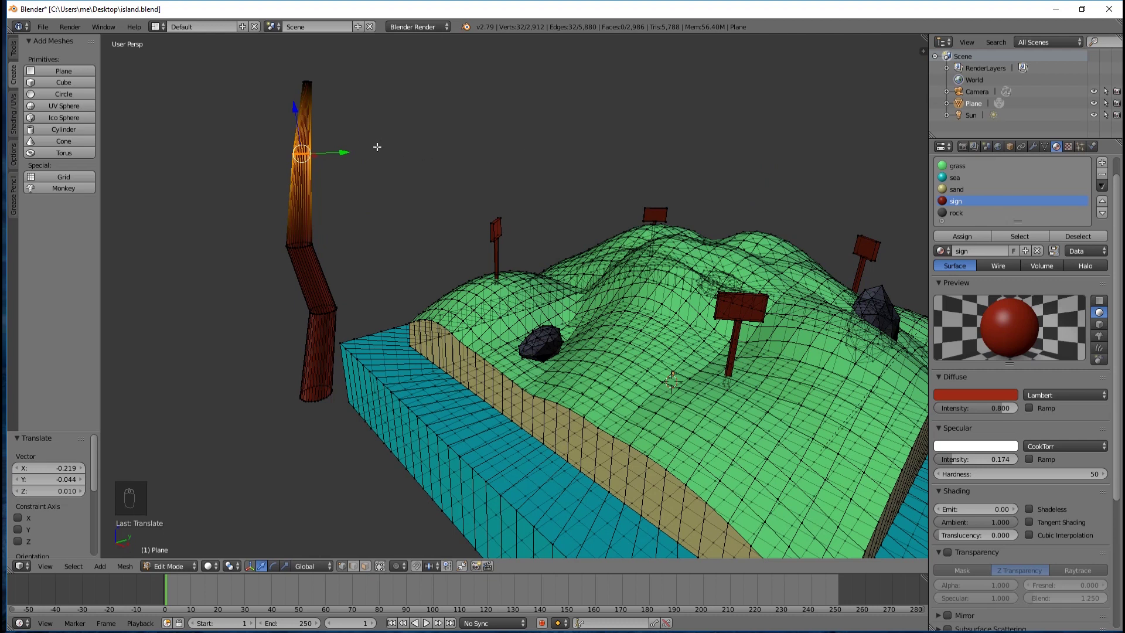
Step: Select only the trunk's tip ring and adjust its bend with two free moves, the last about -0.004 X and -0.044 Y
{"action": "middle_click_drag", "start_coordinate": [377, 148], "coordinate": [358, 132]}
{"action": "key", "text": "a"}
{"action": "key", "text": "b"}
{"action": "left_click_drag", "start_coordinate": [252, 106], "coordinate": [330, 152]}
{"action": "key", "text": "g"}
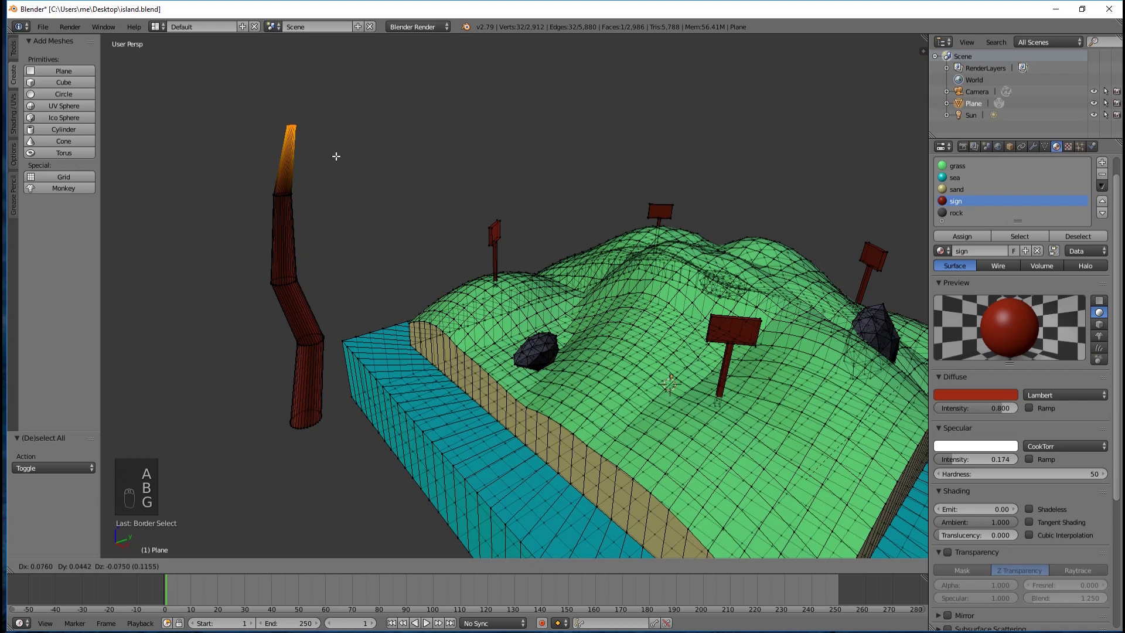
{"action": "left_click", "coordinate": [346, 162]}
{"action": "mouse_move", "coordinate": [372, 174]}
{"action": "middle_mouse_down"}
{"action": "mouse_move", "coordinate": [332, 184]}
{"action": "mouse_move", "coordinate": [367, 175]}
{"action": "middle_mouse_up"}
{"action": "key", "text": "g"}
{"action": "left_click", "coordinate": [322, 184]}
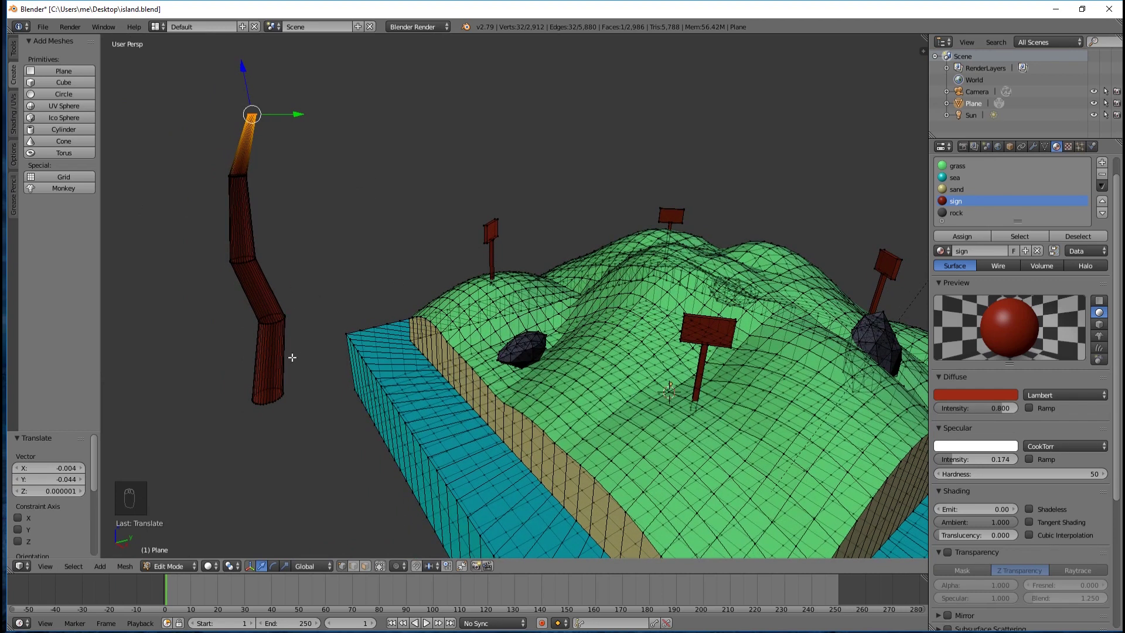
{"action": "key", "text": "b"}
{"action": "left_click_drag", "start_coordinate": [179, 74], "coordinate": [314, 422]}
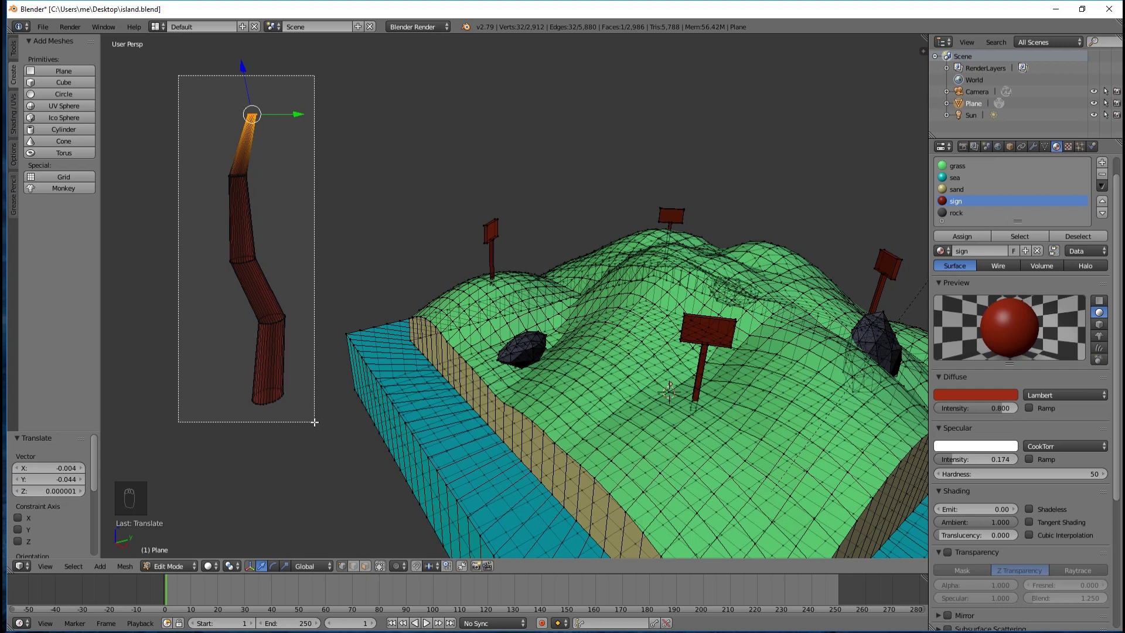
{"action": "left_click_drag", "start_coordinate": [315, 422], "coordinate": [367, 432]}
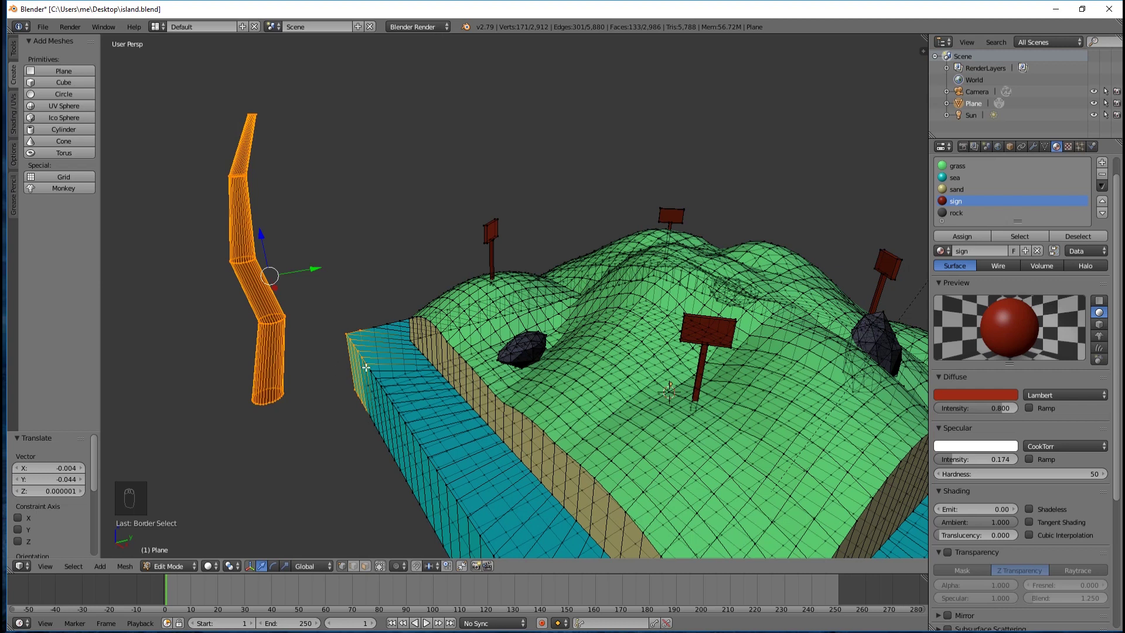
{"action": "key", "text": "a"}
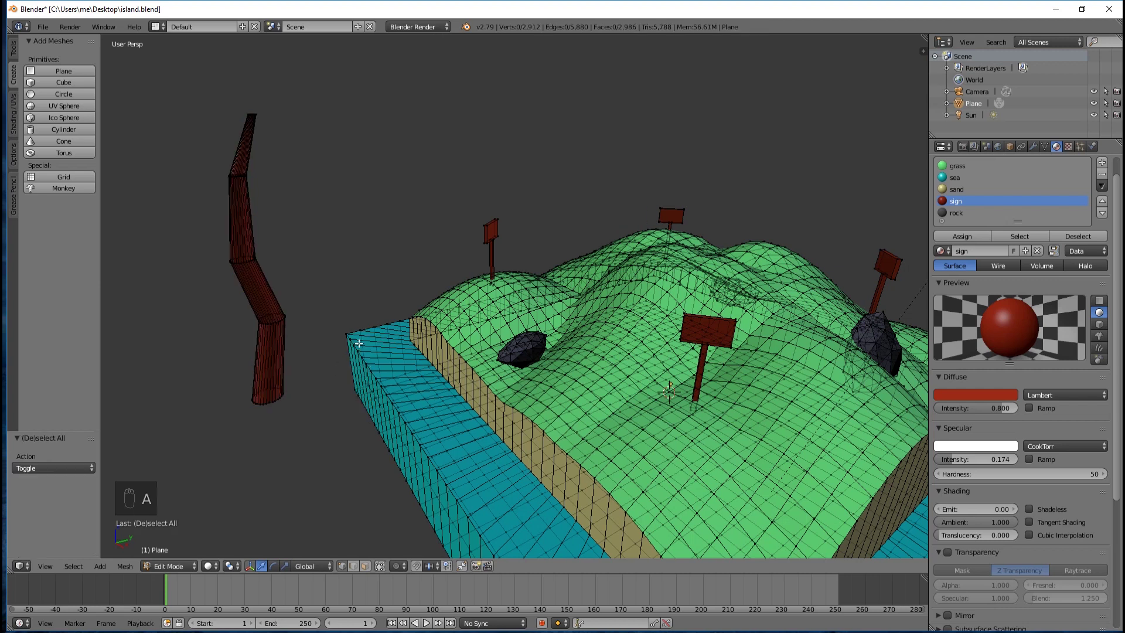
Step: Select the whole trunk without any island vertices and, in top orthographic view, move it about 0.570 X and 12.536 Y onto the island
{"action": "key", "text": "b"}
{"action": "left_click_drag", "start_coordinate": [180, 83], "coordinate": [322, 418]}
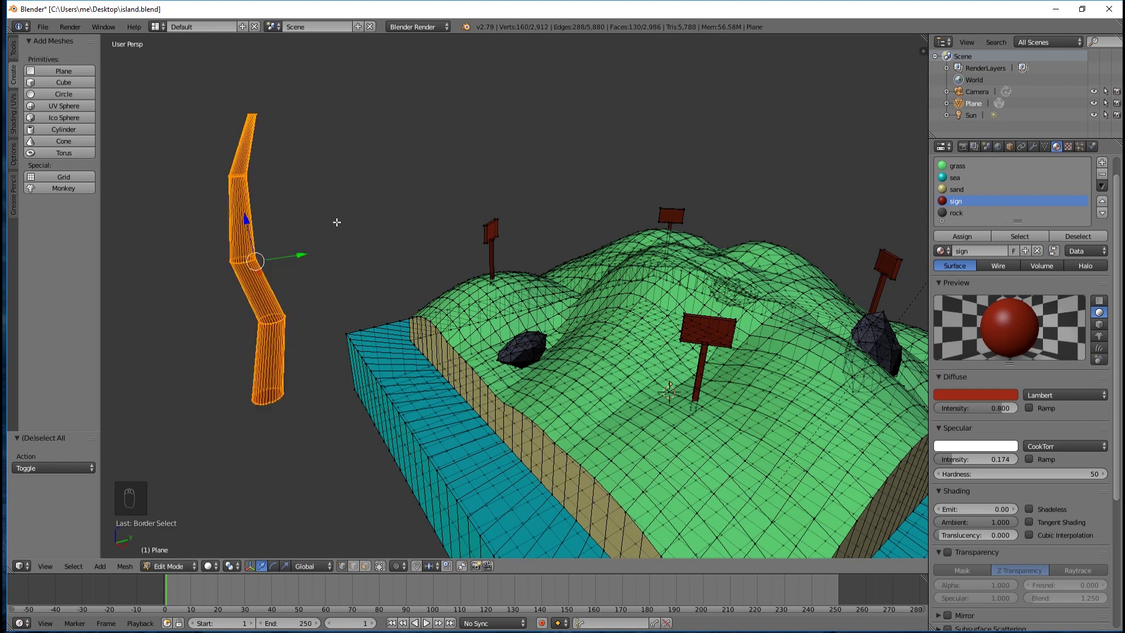
{"action": "key", "text": "KP_7"}
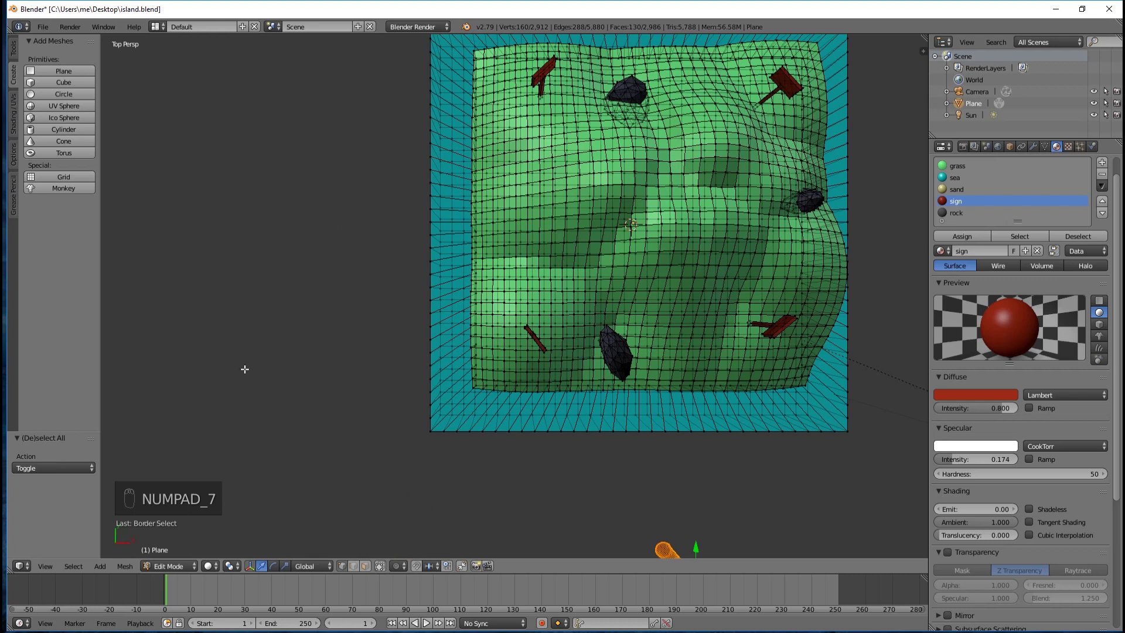
{"action": "left_click", "coordinate": [377, 565]}
{"action": "scroll", "coordinate": [476, 414], "scroll_direction": "down", "scroll_amount": 1}
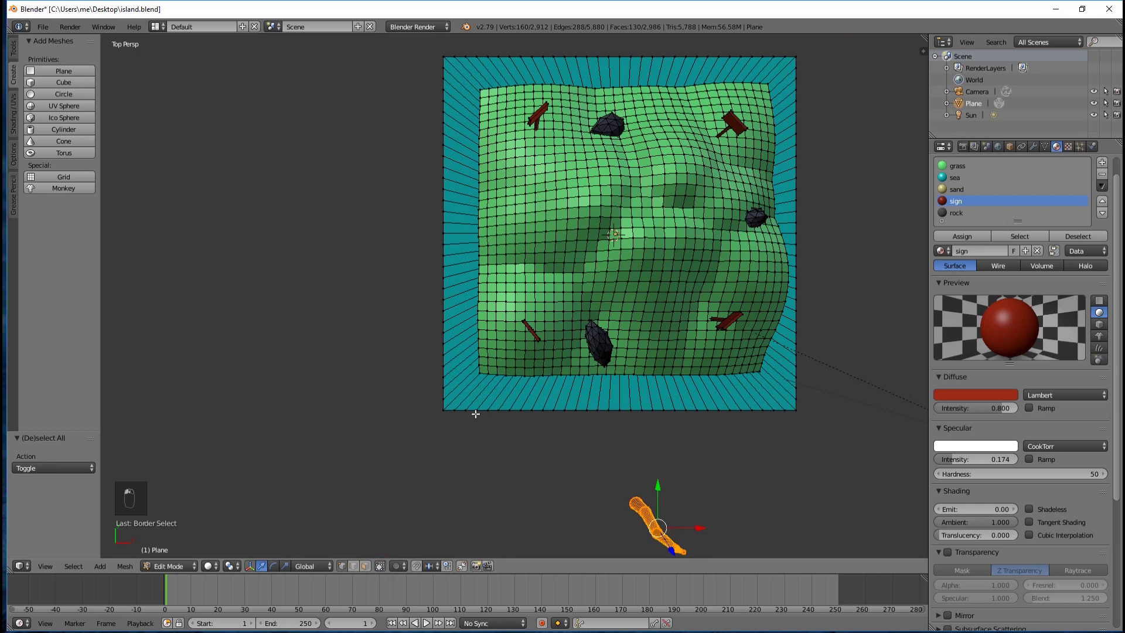
{"action": "key", "text": "KP_5"}
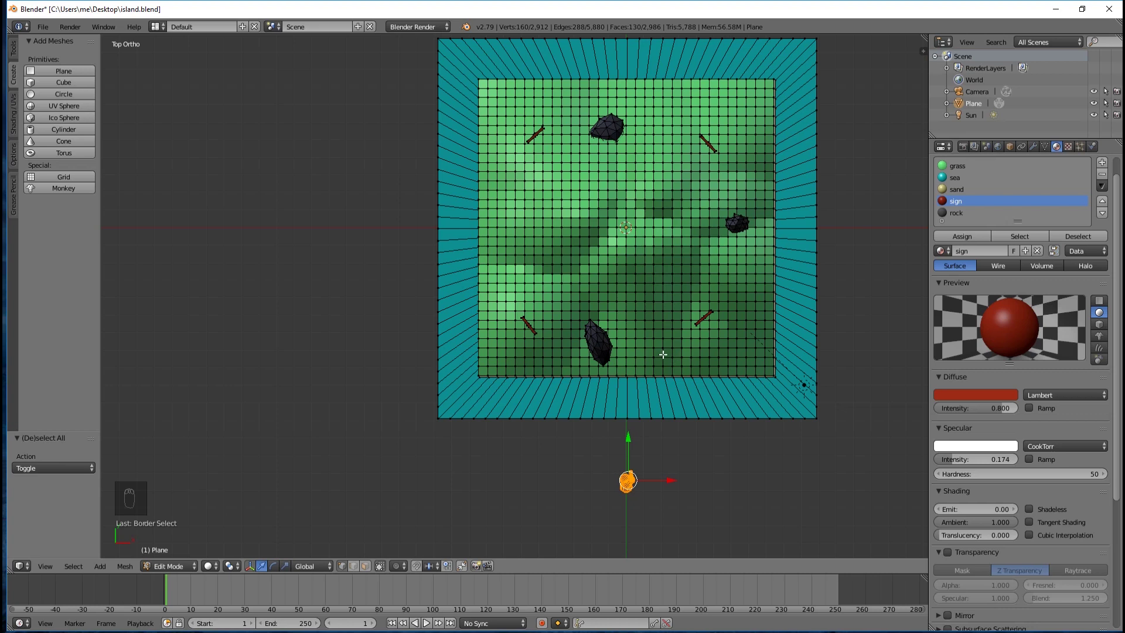
{"action": "key", "text": "g"}
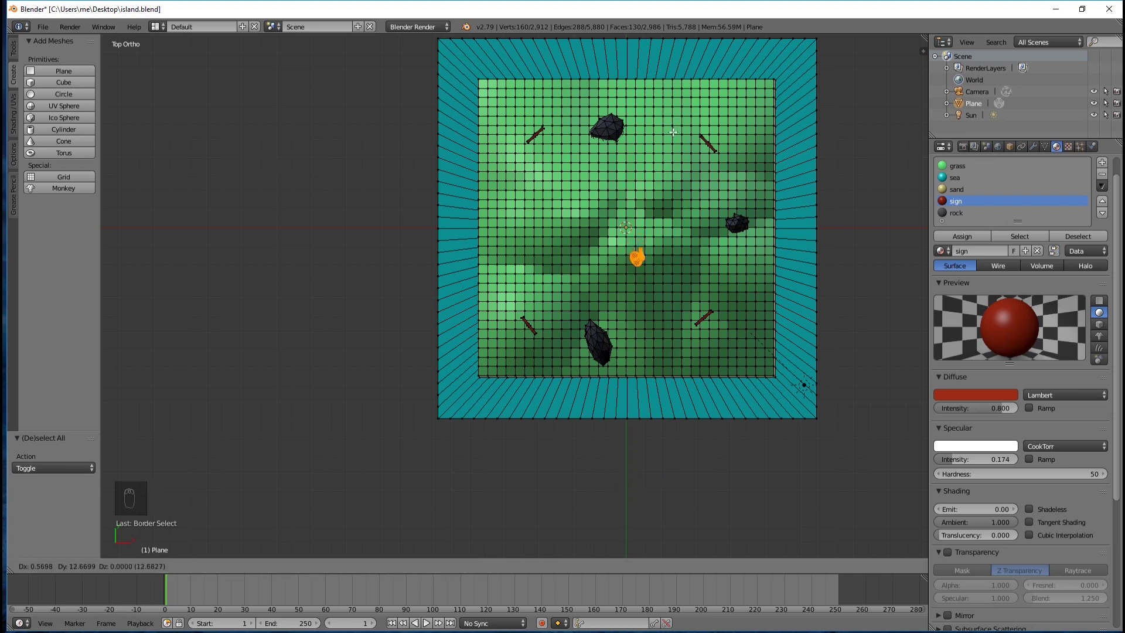
{"action": "left_click", "coordinate": [674, 133]}
Step: Raise the whole trunk along the Z axis so that its base sits at the hill's surface
{"action": "middle_click_drag", "start_coordinate": [668, 135], "coordinate": [608, 251]}
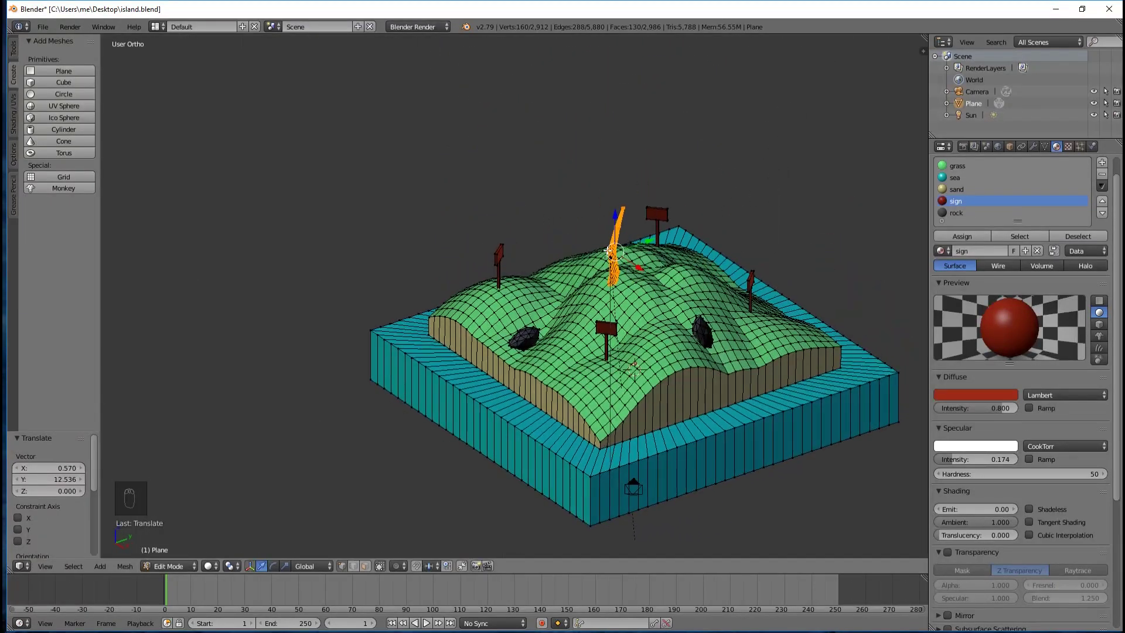
{"action": "scroll", "coordinate": [610, 251], "scroll_direction": "up", "scroll_amount": 3}
{"action": "middle_click_drag", "start_coordinate": [713, 335], "coordinate": [663, 282]}
{"action": "scroll", "coordinate": [663, 282], "scroll_direction": "up", "scroll_amount": 2}
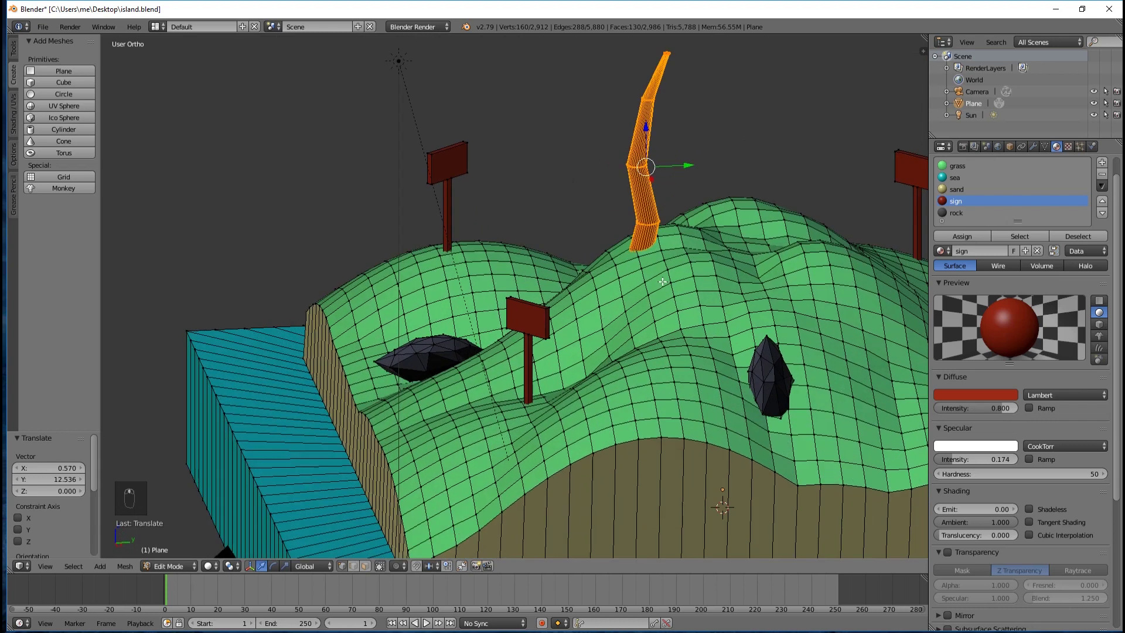
{"action": "key", "text": "g"}
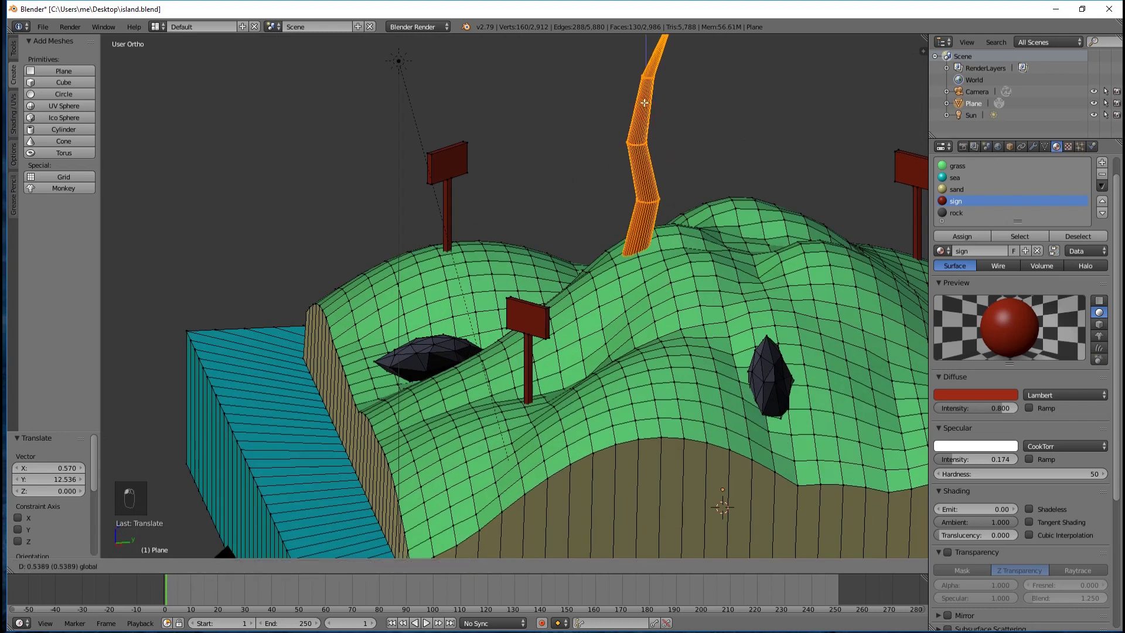
{"action": "key", "text": "z"}
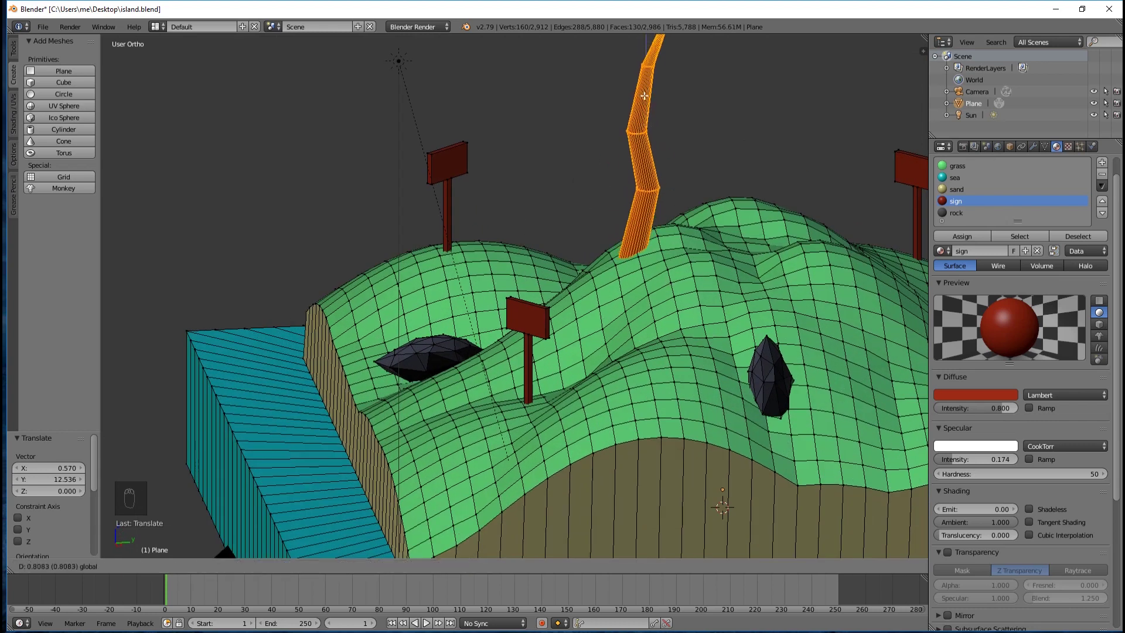
Step: Move the tapered trunk so its base sits on the island's hilltop, and clear the selection
{"action": "left_click", "coordinate": [666, 171]}
{"action": "middle_click_drag", "start_coordinate": [666, 171], "coordinate": [641, 286]}
{"action": "scroll", "coordinate": [641, 286], "scroll_direction": "up", "scroll_amount": 2}
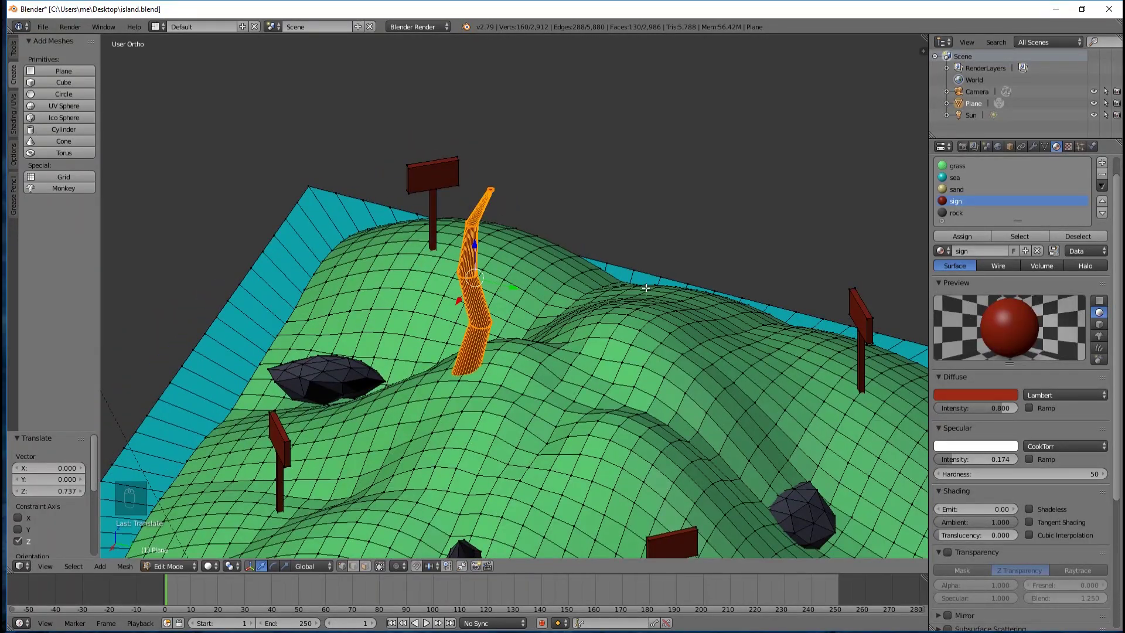
{"action": "key", "text": "g"}
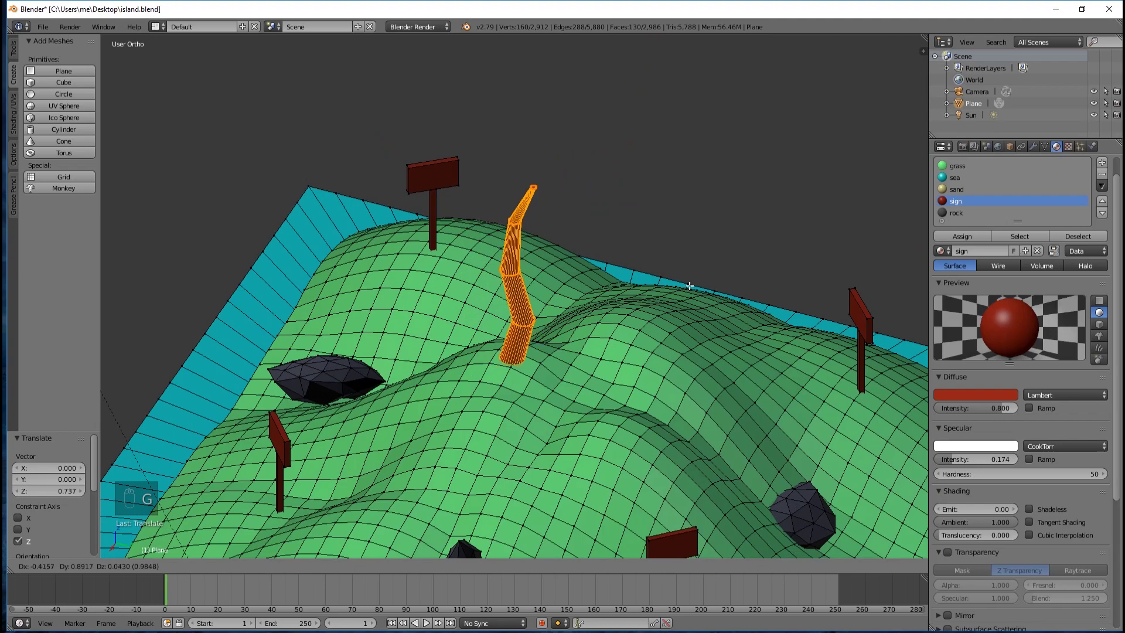
{"action": "left_click", "coordinate": [690, 285]}
{"action": "middle_click_drag", "start_coordinate": [656, 322], "coordinate": [718, 316]}
{"action": "key", "text": "a"}
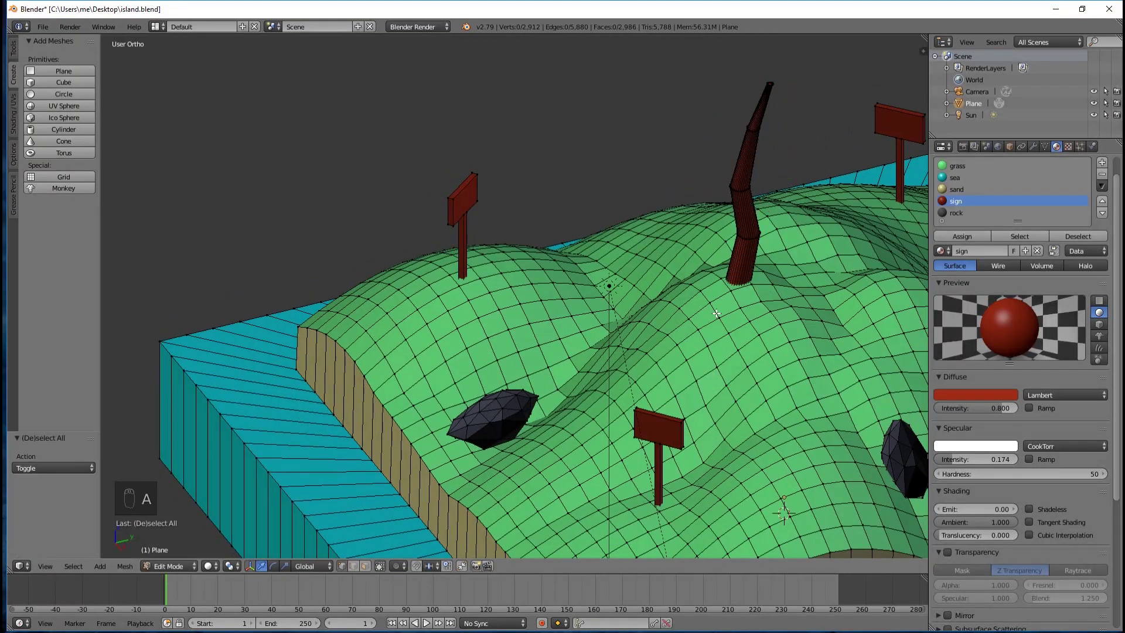
Step: Switch to perspective view and examine the trunk, signs and rocks on the island from several sides
{"action": "scroll", "coordinate": [712, 309], "scroll_direction": "down", "scroll_amount": 2}
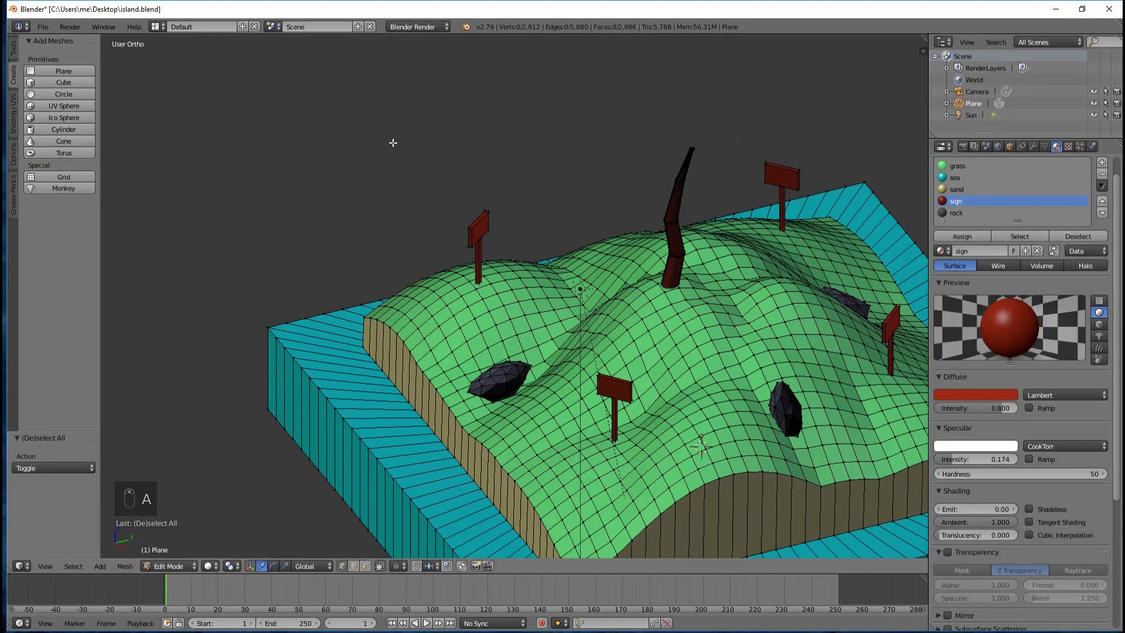
{"action": "key", "text": "KP_5"}
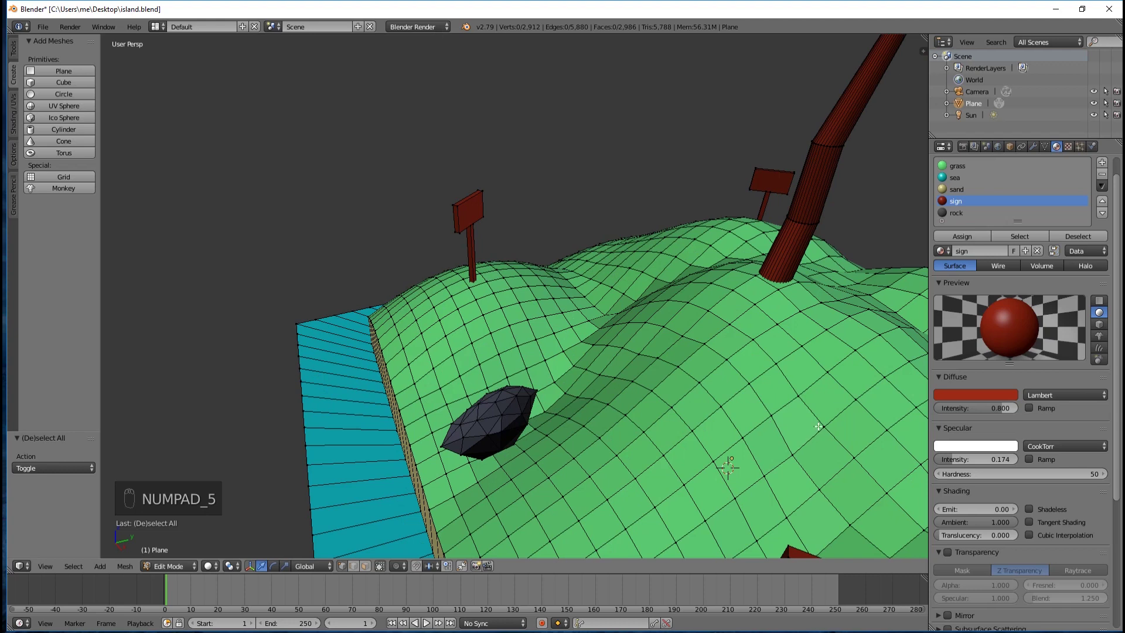
{"action": "scroll", "coordinate": [818, 427], "scroll_direction": "down", "scroll_amount": 3}
{"action": "middle_click_drag", "start_coordinate": [821, 420], "coordinate": [570, 305]}
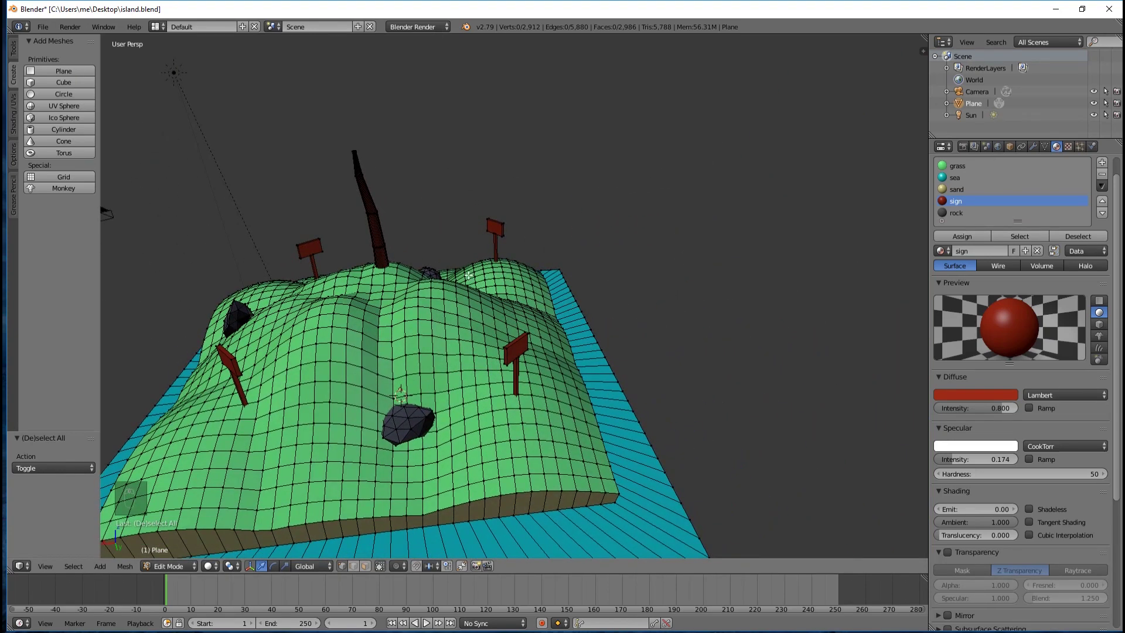
{"action": "scroll", "coordinate": [469, 275], "scroll_direction": "up", "scroll_amount": 3}
{"action": "middle_click_drag", "start_coordinate": [516, 268], "coordinate": [579, 276]}
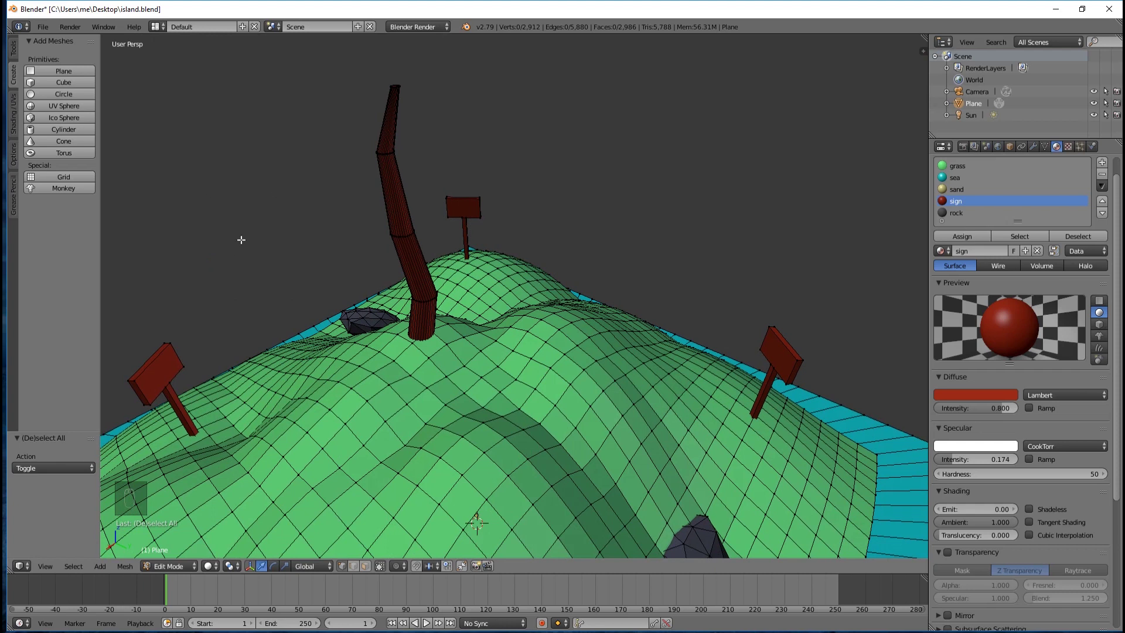
{"action": "scroll", "coordinate": [423, 234], "scroll_direction": "down", "scroll_amount": 3}
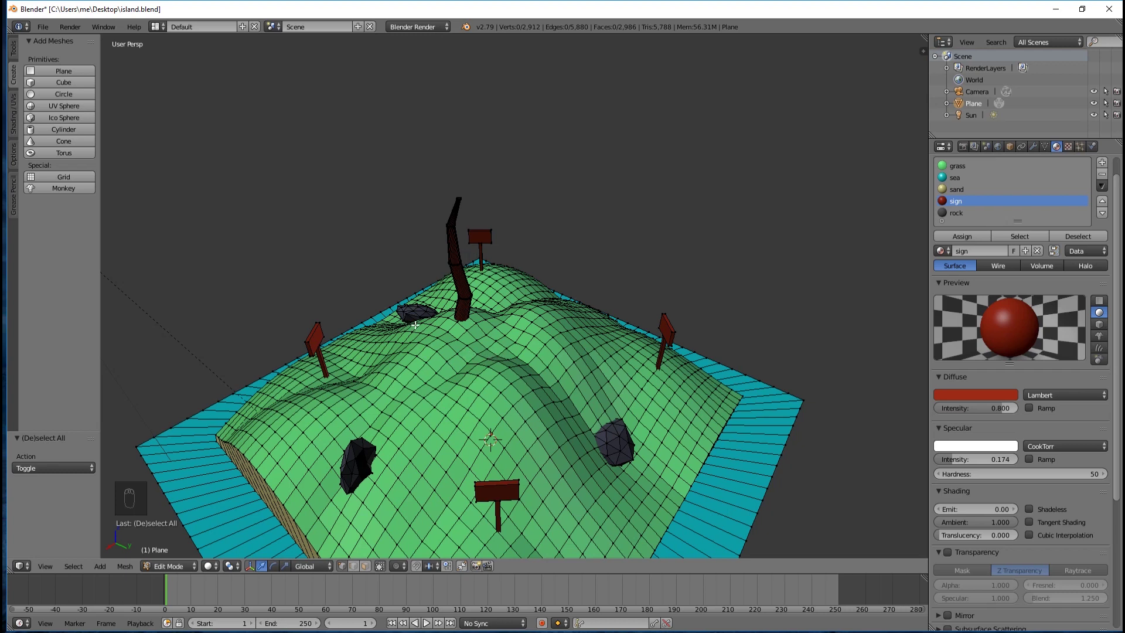
{"action": "middle_click_drag", "start_coordinate": [562, 211], "coordinate": [651, 223]}
{"action": "scroll", "coordinate": [400, 360], "scroll_direction": "down", "scroll_amount": 1}
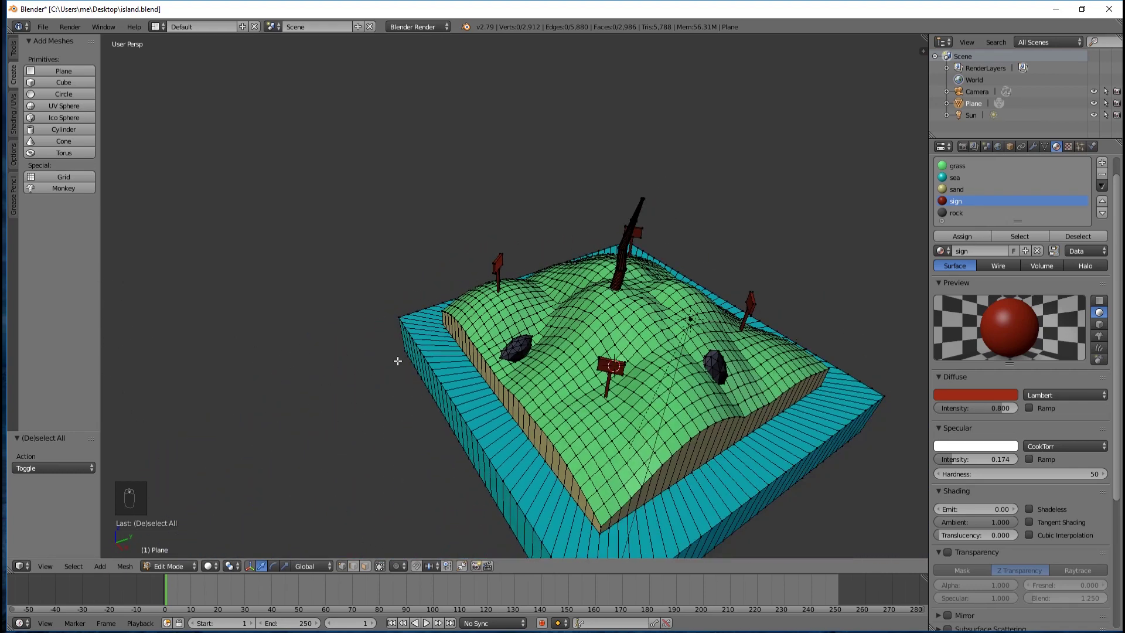
Step: Add a plane to the mesh and move it about -18.86 along Y, clear of the island
{"action": "key", "text": "a"}
{"action": "key", "text": "a"}
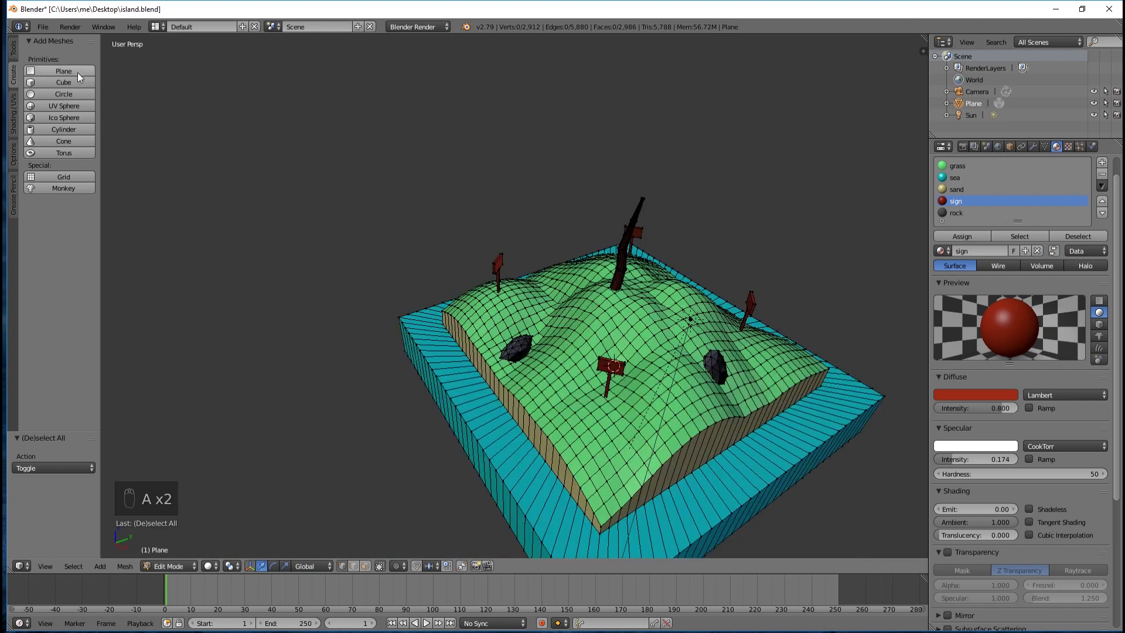
{"action": "left_click", "coordinate": [78, 76]}
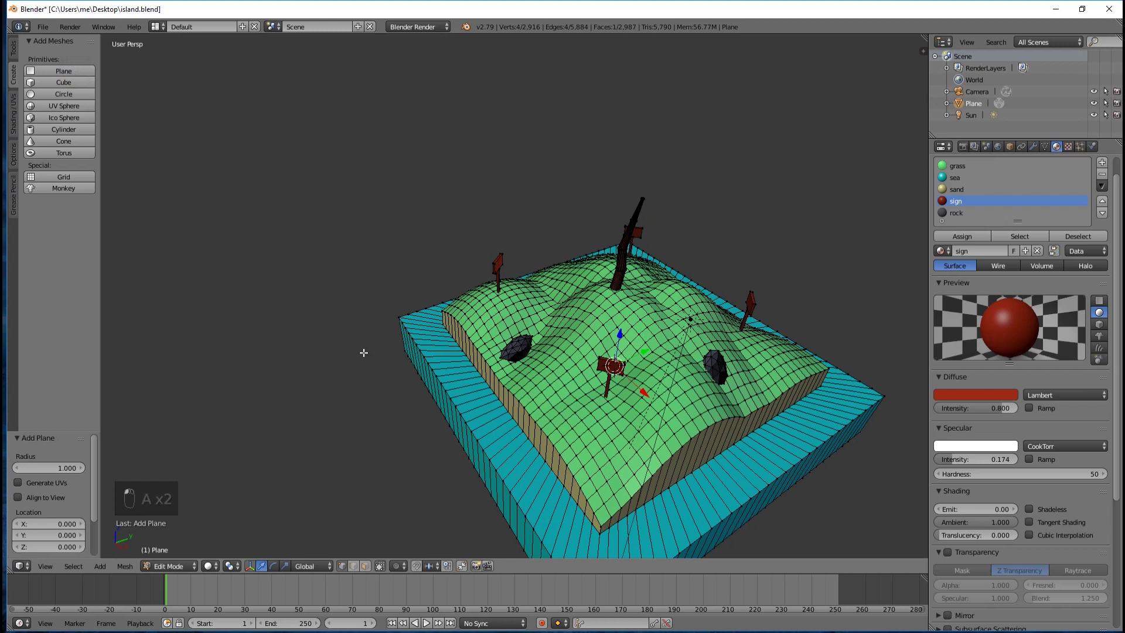
{"action": "key", "text": "g"}
{"action": "key", "text": "y"}
{"action": "left_click", "coordinate": [337, 456]}
{"action": "middle_click_drag", "start_coordinate": [337, 456], "coordinate": [299, 494]}
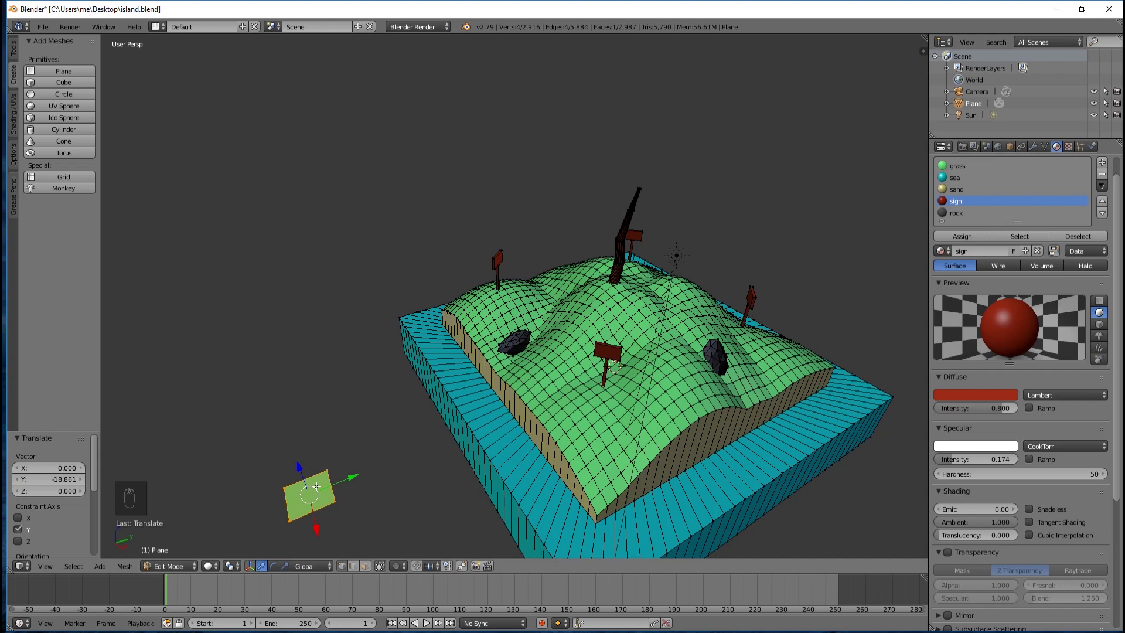
{"action": "middle_click_drag", "start_coordinate": [376, 438], "coordinate": [443, 406]}
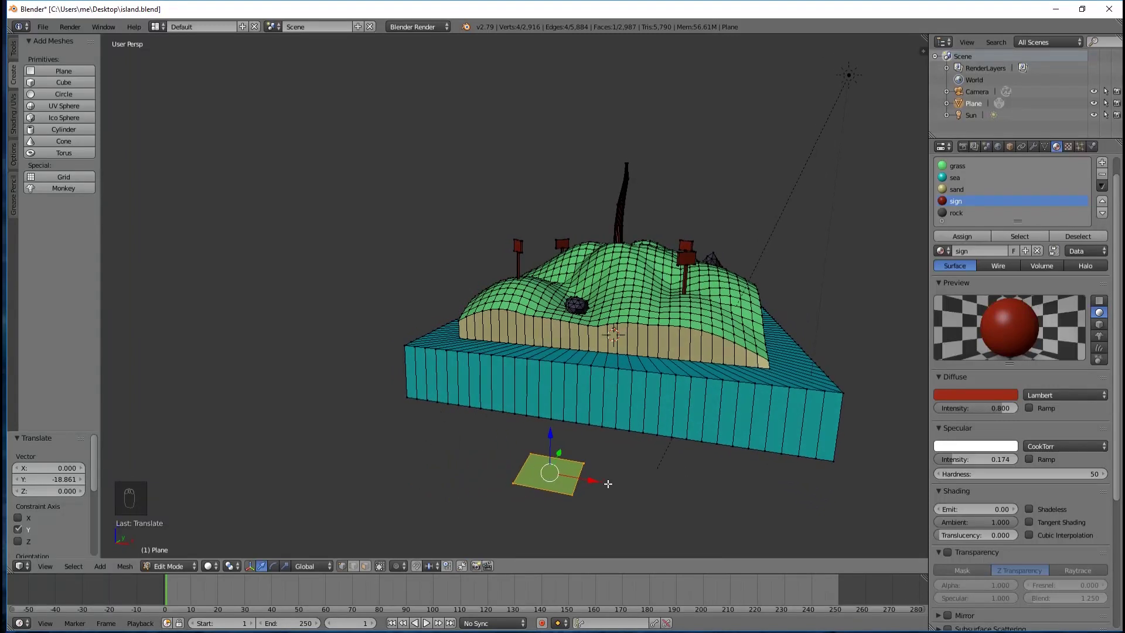
Step: Stretch the new plane along the X axis by a factor of about 2.44
{"action": "key", "text": "s"}
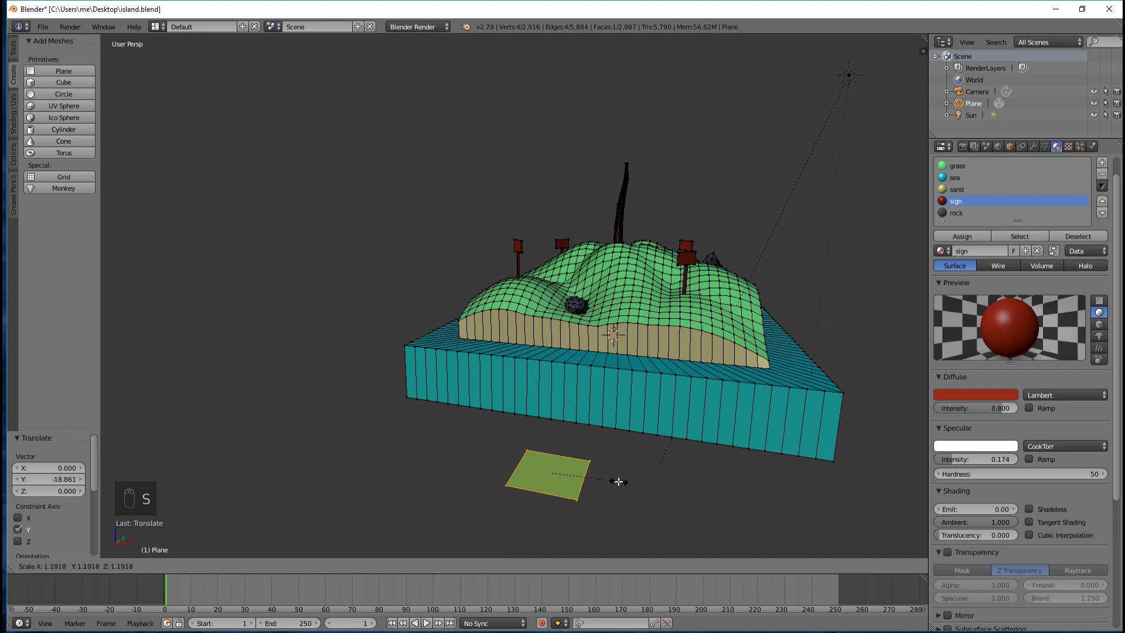
{"action": "key", "text": "x"}
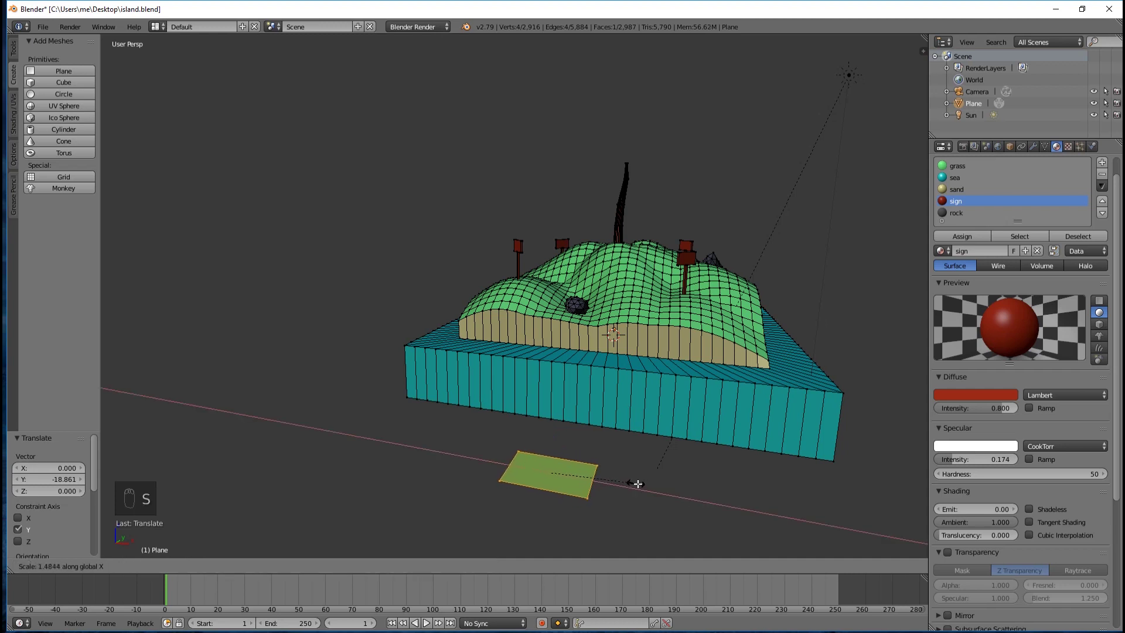
{"action": "left_click", "coordinate": [692, 490]}
{"action": "middle_click_drag", "start_coordinate": [711, 485], "coordinate": [650, 504]}
{"action": "middle_click_drag", "start_coordinate": [461, 496], "coordinate": [419, 498]}
Step: Narrow the stretched plane along the Y axis by a factor of about 0.615
{"action": "key", "text": "x"}
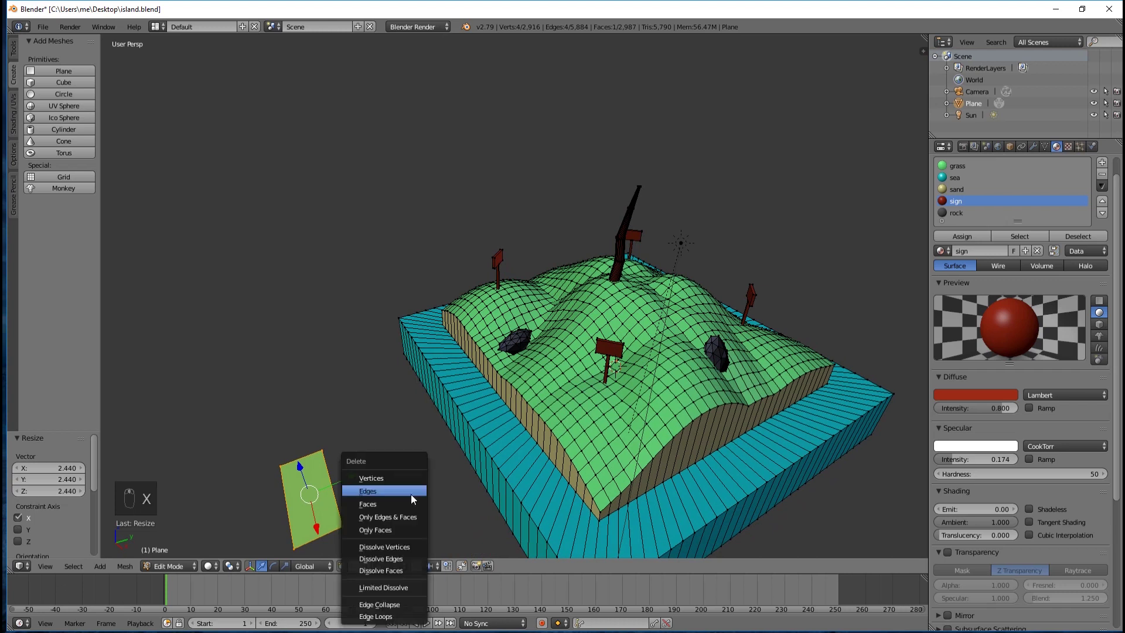
{"action": "key", "text": "s"}
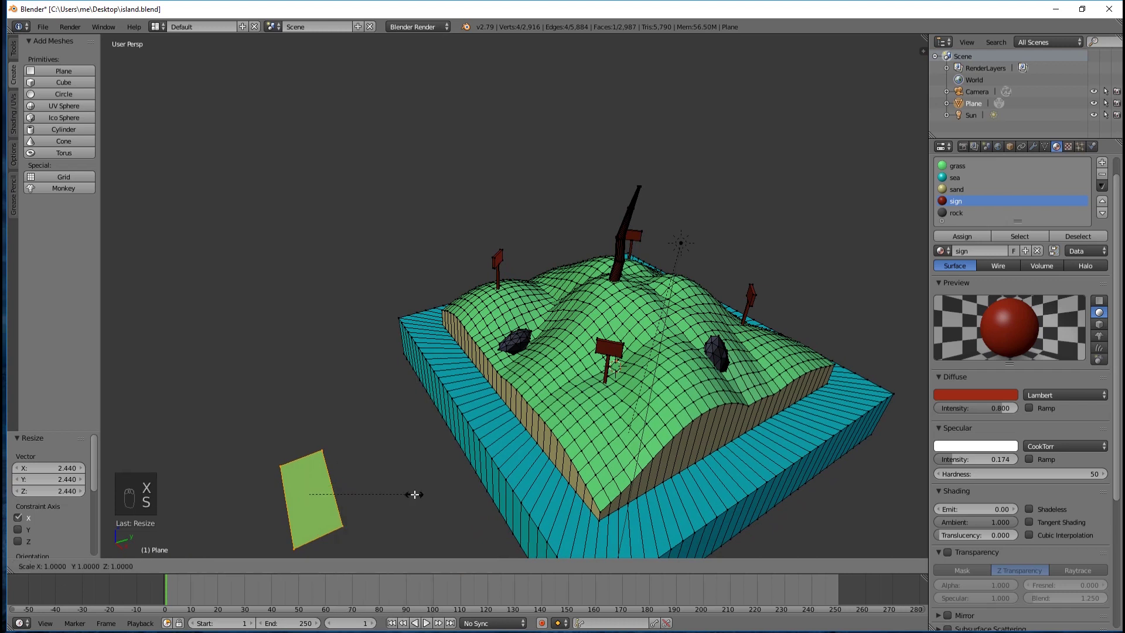
{"action": "key", "text": "y"}
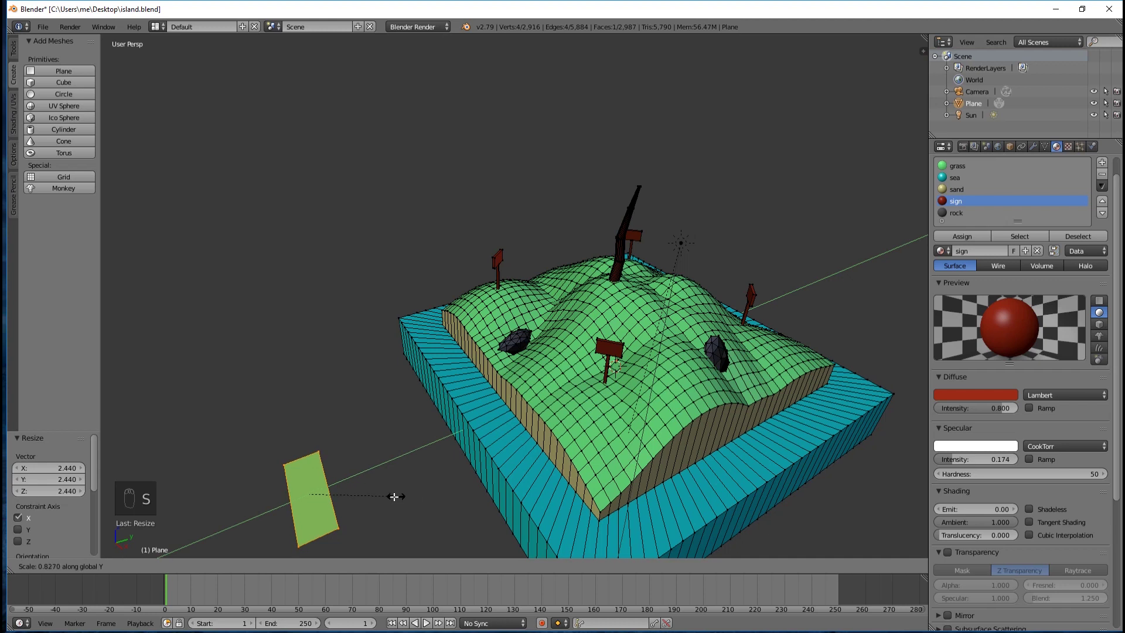
{"action": "left_click", "coordinate": [374, 497]}
Step: Add one centred loop cut running lengthwise through the narrow plane
{"action": "middle_click_drag", "start_coordinate": [387, 487], "coordinate": [391, 457]}
{"action": "scroll", "coordinate": [445, 464], "scroll_direction": "up", "scroll_amount": 3}
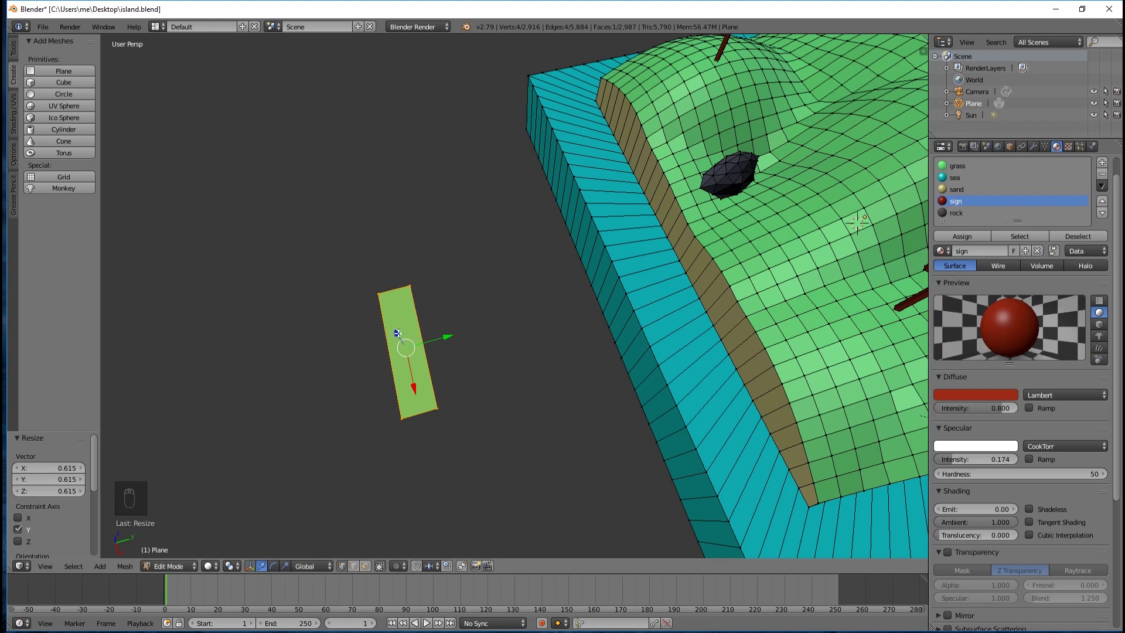
{"action": "key", "text": "ctrl+r"}
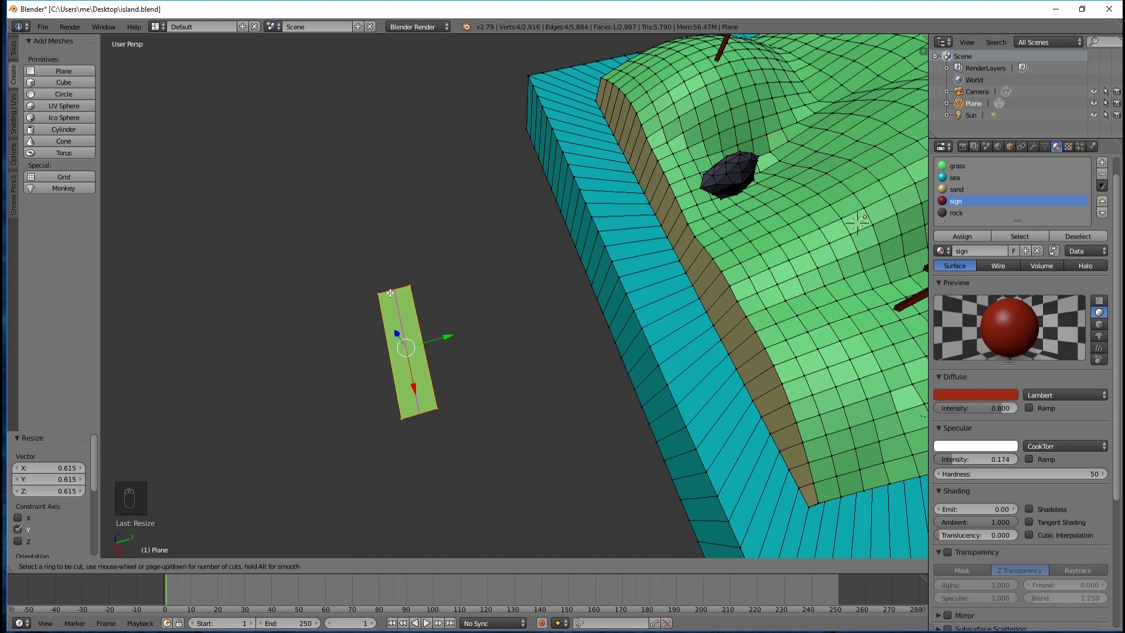
{"action": "left_click", "coordinate": [390, 292]}
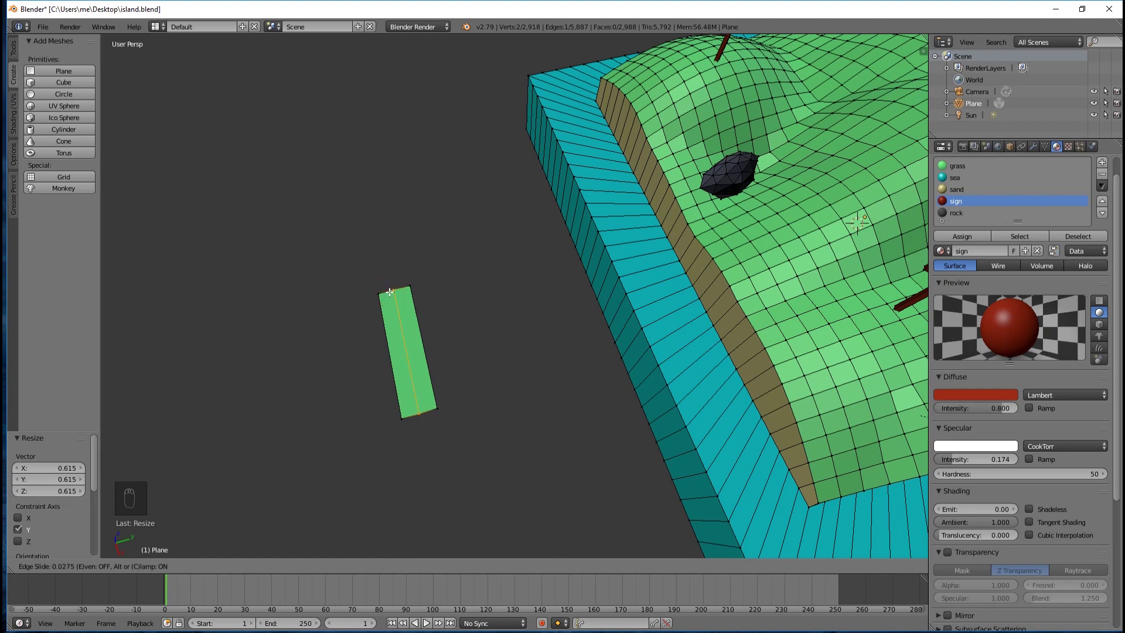
{"action": "right_click", "coordinate": [390, 292]}
{"action": "middle_click_drag", "start_coordinate": [391, 292], "coordinate": [447, 291]}
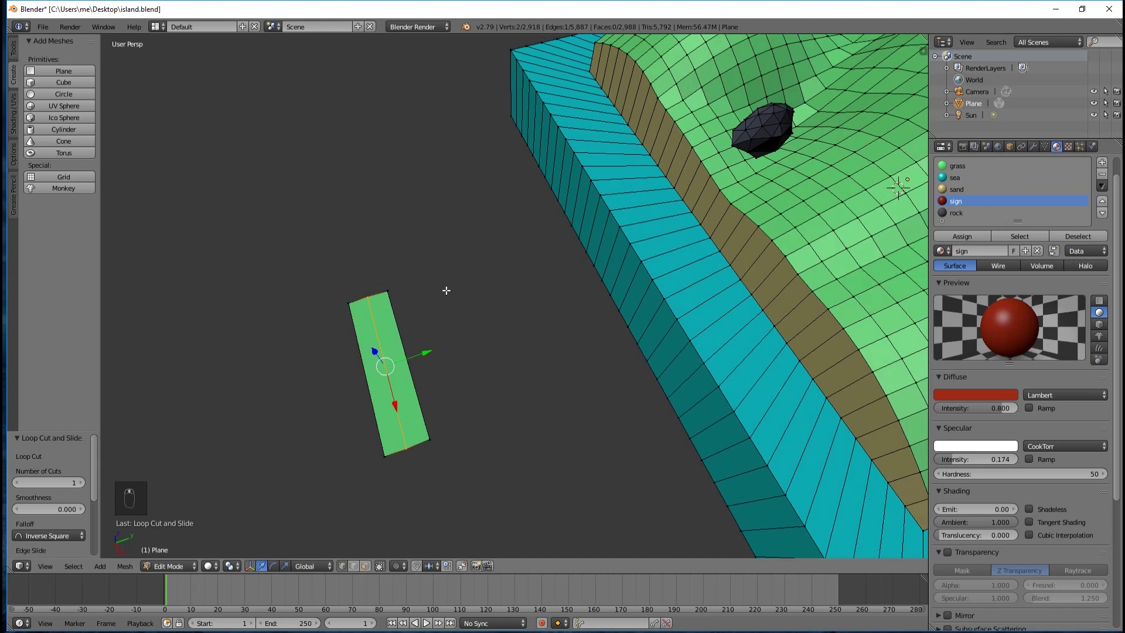
Step: Add two crosswise loop cuts to the narrow plane, sliding one close to each short end
{"action": "key", "text": "ctrl+r"}
{"action": "left_click", "coordinate": [380, 331]}
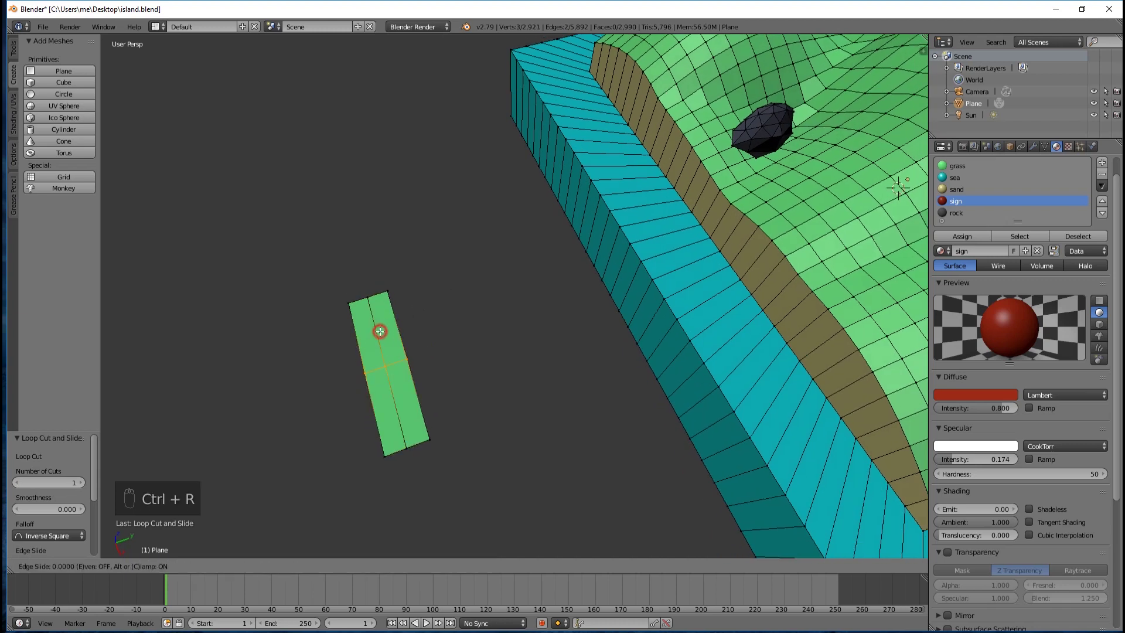
{"action": "left_click", "coordinate": [376, 285]}
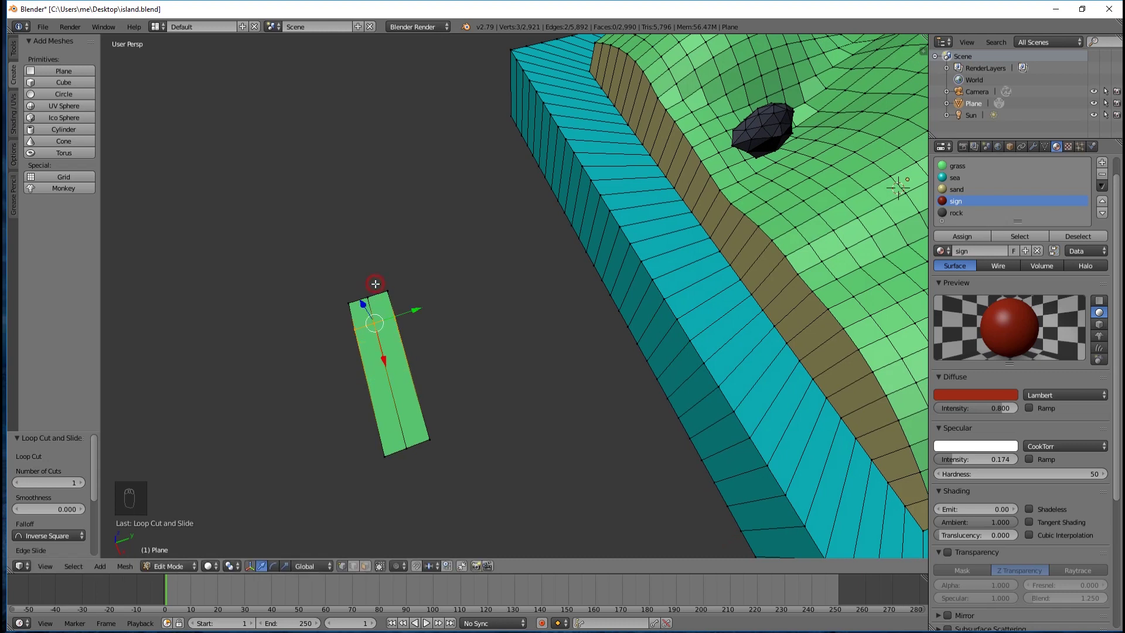
{"action": "key", "text": "ctrl+r"}
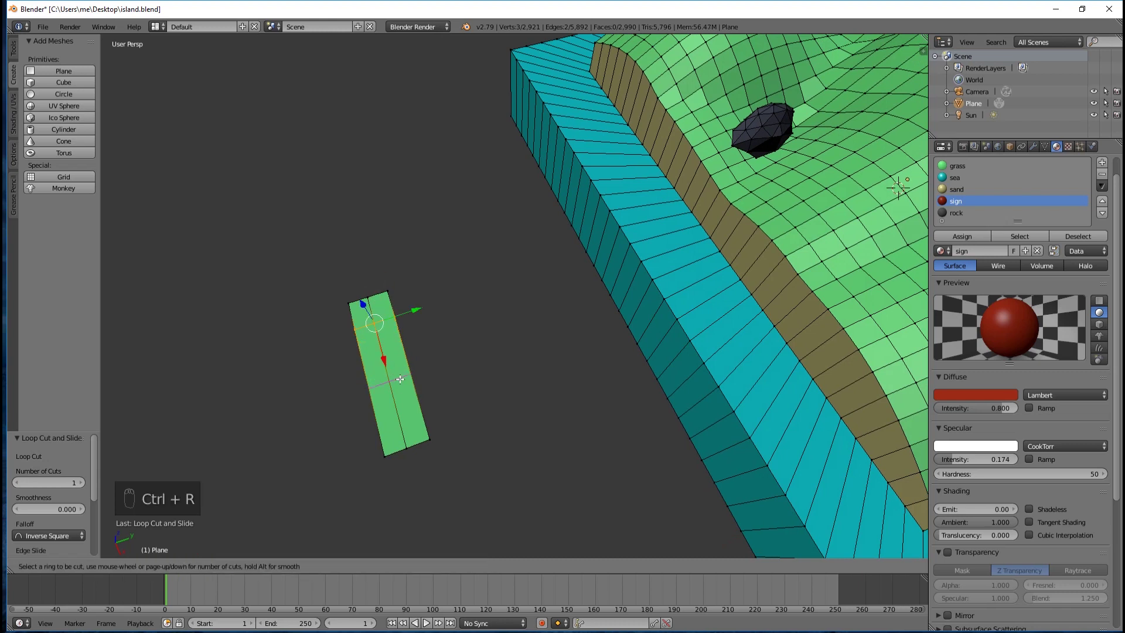
{"action": "left_click", "coordinate": [401, 380]}
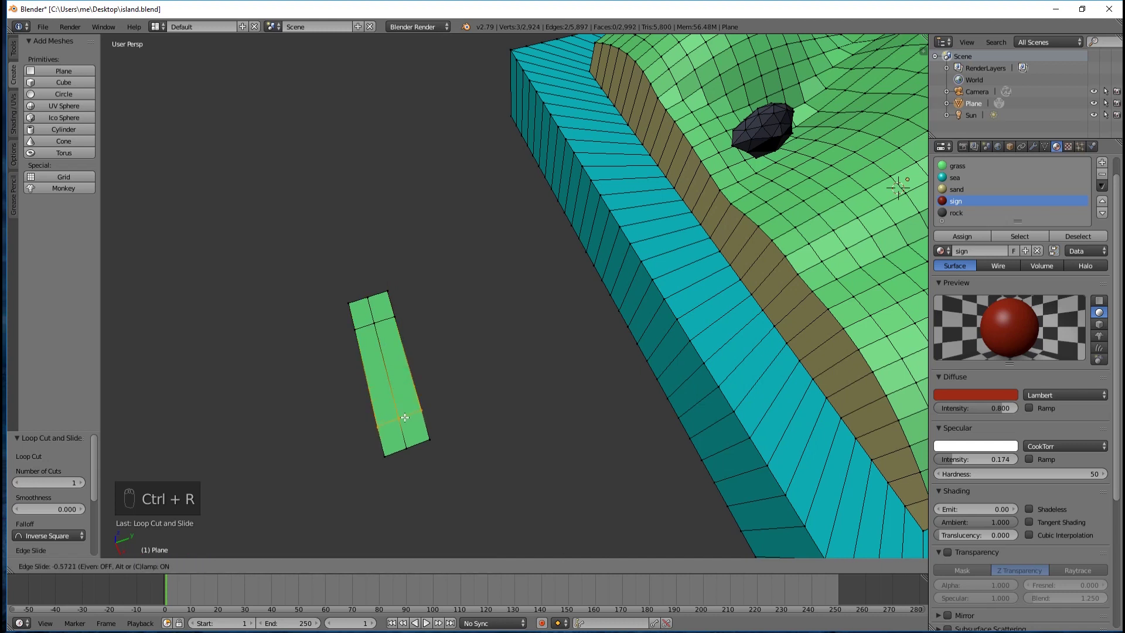
{"action": "left_click", "coordinate": [402, 420]}
Step: Taper the narrow plane's near end by scaling its two corner vertices together to about 0.231
{"action": "middle_click_drag", "start_coordinate": [452, 351], "coordinate": [477, 306]}
{"action": "left_click", "coordinate": [342, 567]}
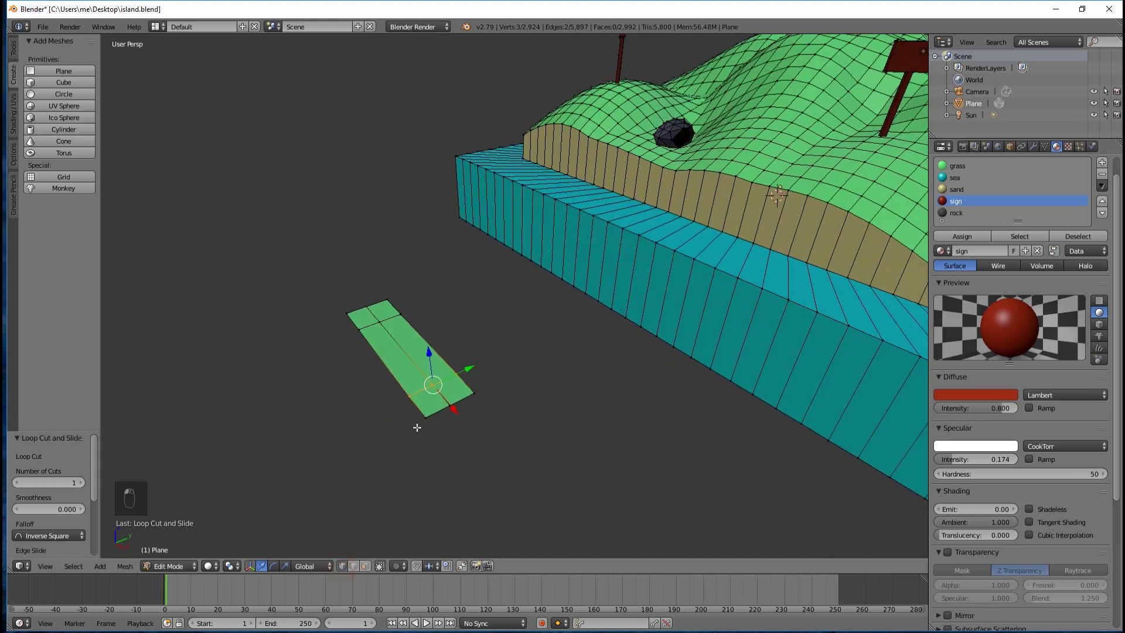
{"action": "key", "text": "a"}
{"action": "key", "text": "a"}
{"action": "key", "text": "a"}
{"action": "key", "text": "a"}
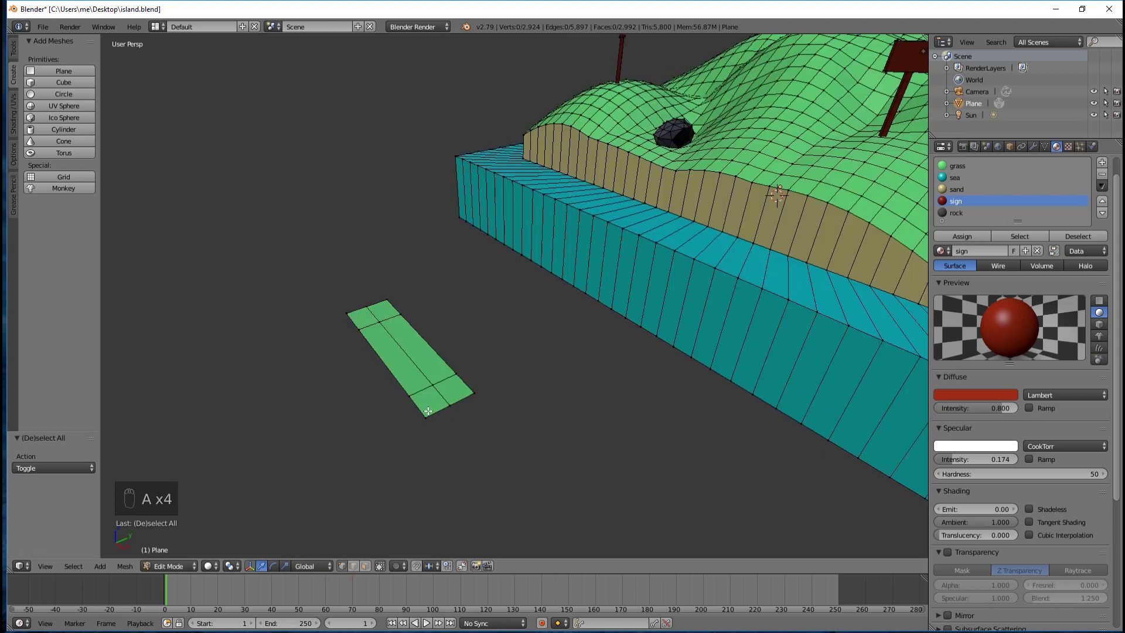
{"action": "right_click", "coordinate": [425, 416]}
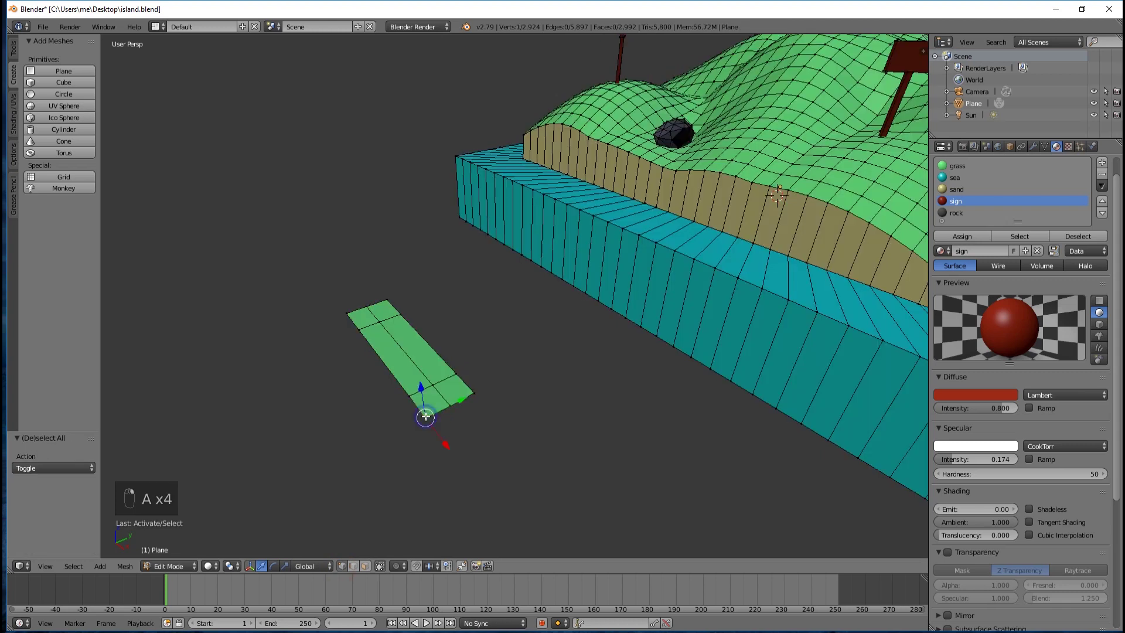
{"action": "right_click", "coordinate": [472, 394], "text": "shift"}
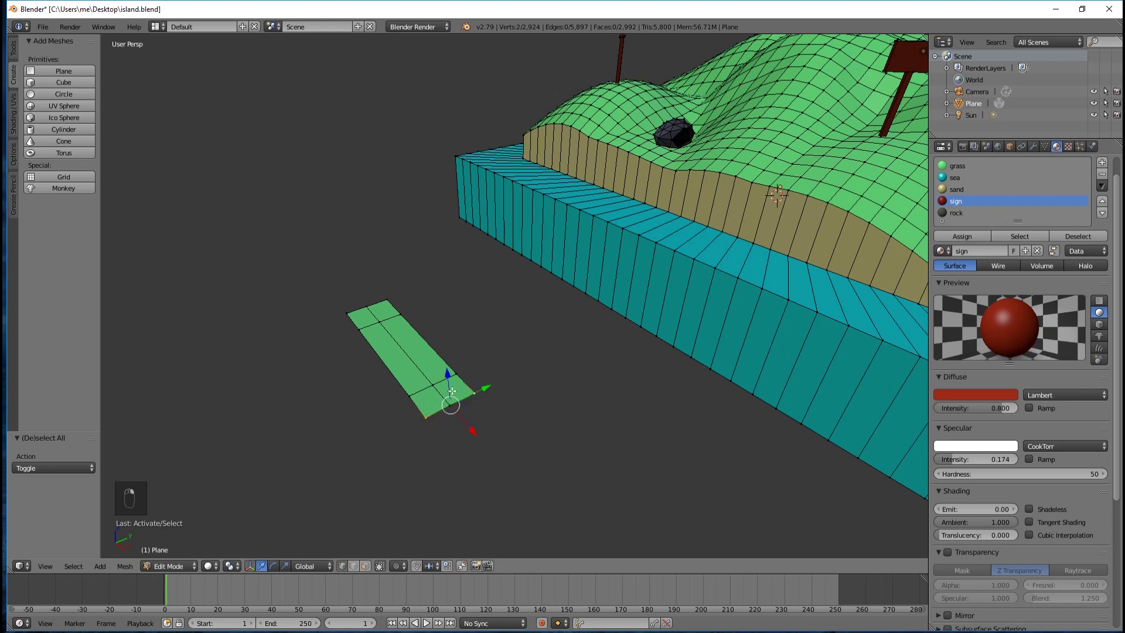
{"action": "scroll", "coordinate": [481, 403], "scroll_direction": "up", "scroll_amount": 1}
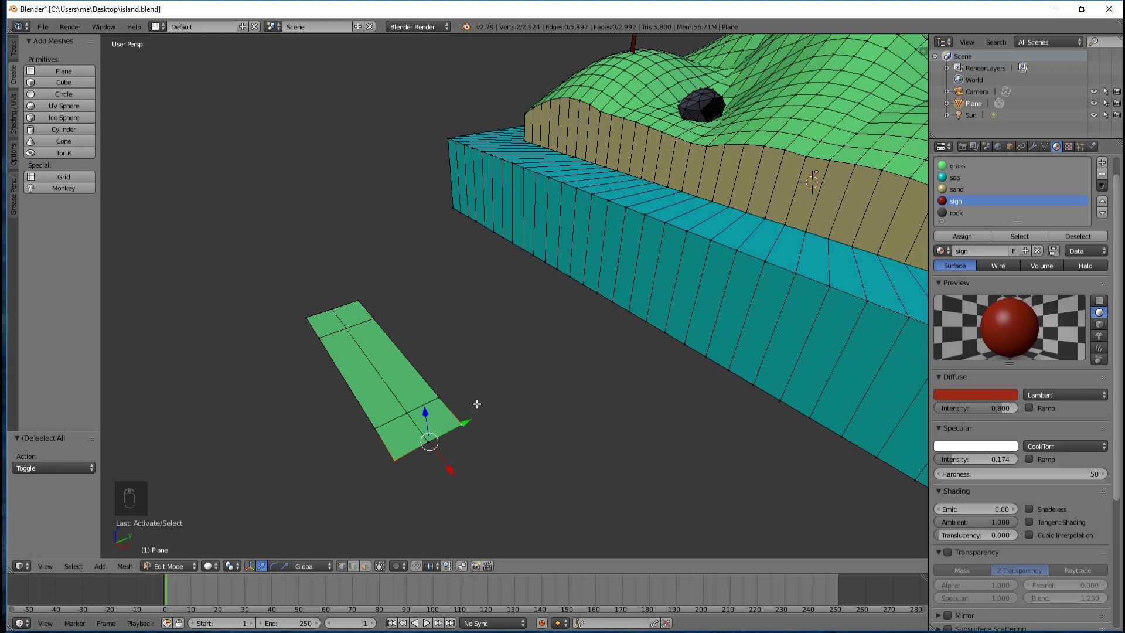
{"action": "key", "text": "s"}
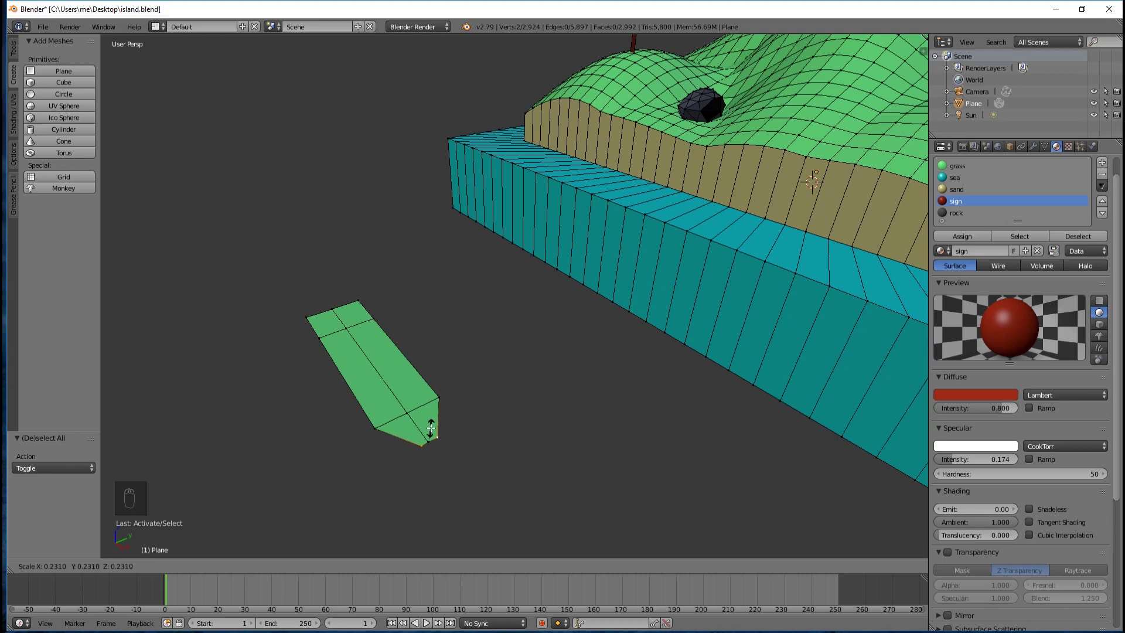
{"action": "left_click", "coordinate": [431, 428]}
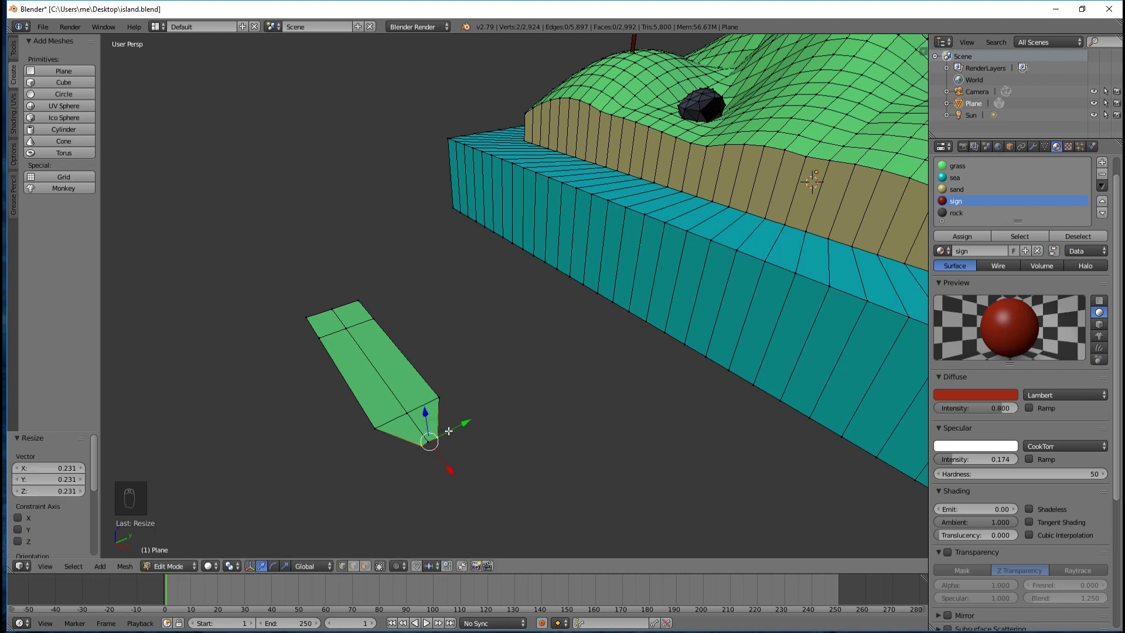
Step: Pull the edges of the narrow plane's tapered near tip outward along the X axis by about 0.486
{"action": "left_click", "coordinate": [353, 565]}
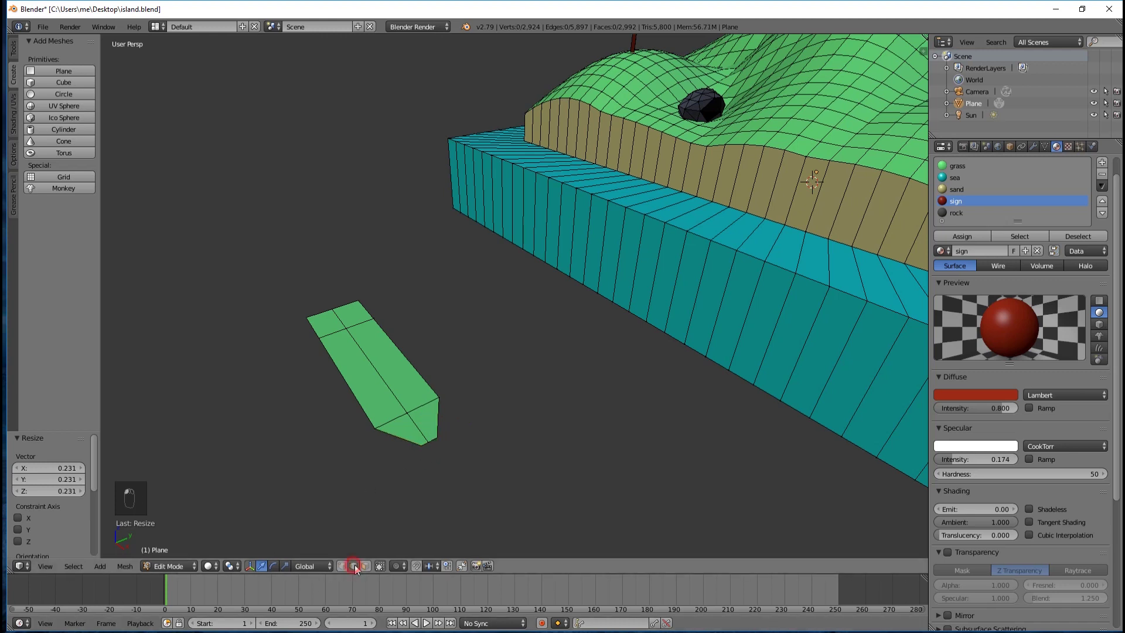
{"action": "right_click", "coordinate": [425, 444]}
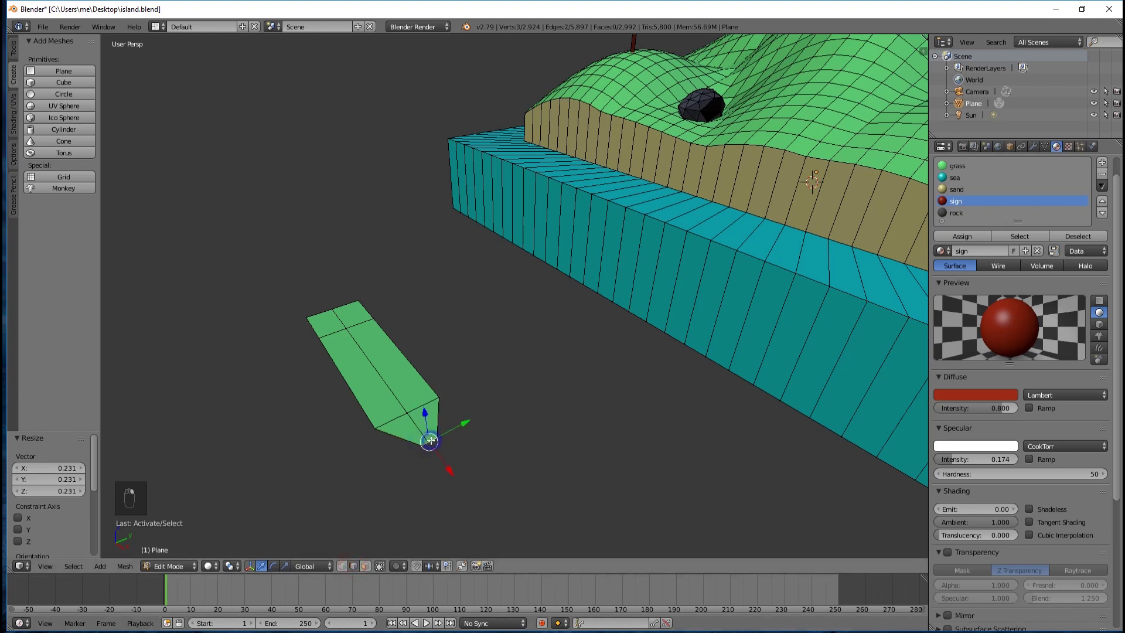
{"action": "key", "text": "g"}
{"action": "key", "text": "x"}
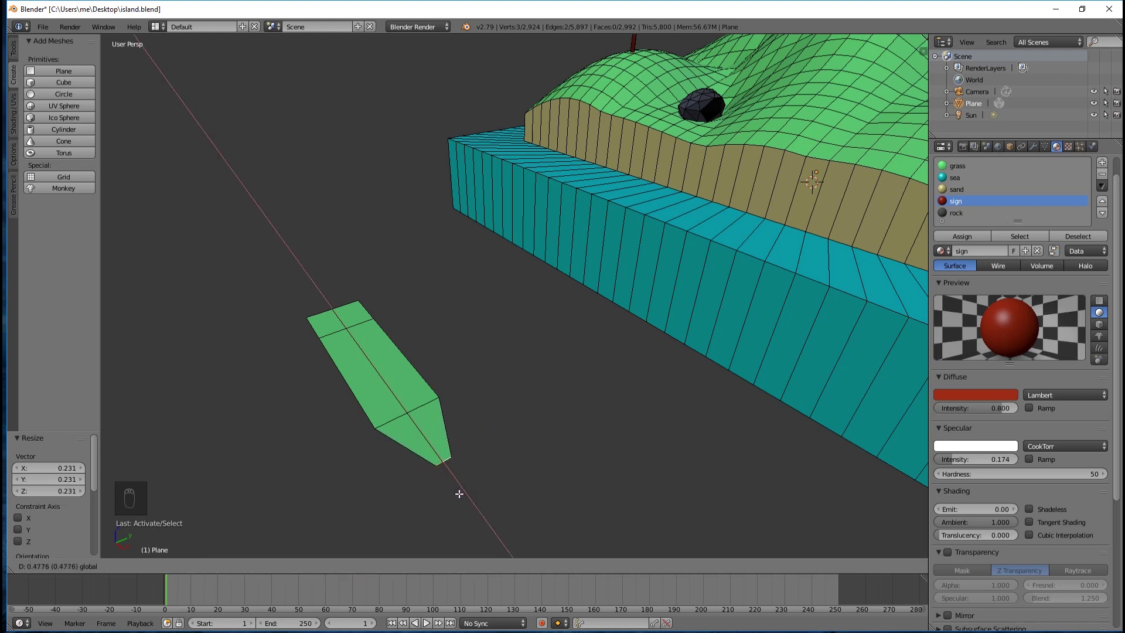
{"action": "left_click", "coordinate": [459, 492]}
{"action": "middle_click_drag", "start_coordinate": [438, 347], "coordinate": [462, 346]}
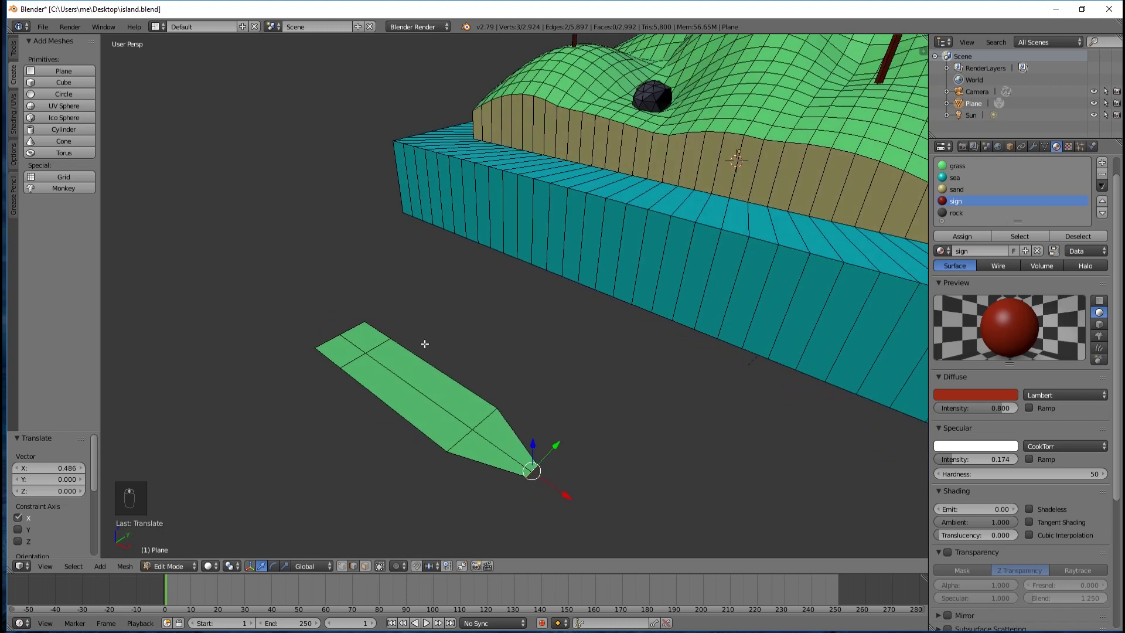
Step: Taper the narrow plane's far end by scaling its two corner vertices together to about 0.258
{"action": "middle_click_drag", "start_coordinate": [331, 342], "coordinate": [441, 375]}
{"action": "left_click", "coordinate": [341, 566]}
{"action": "right_click", "coordinate": [443, 378]}
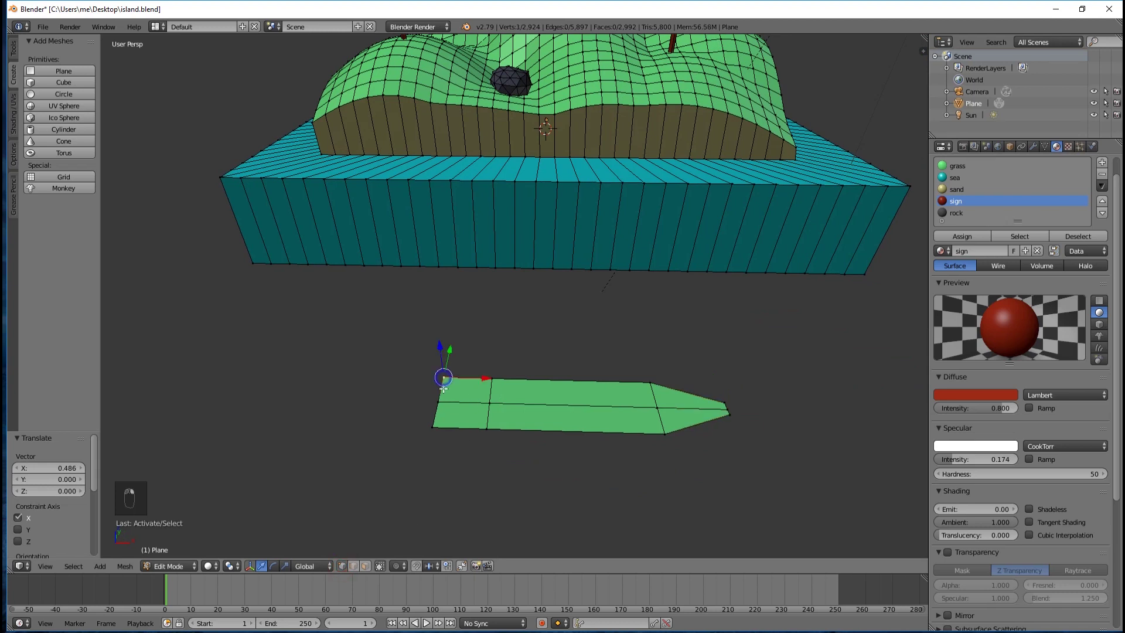
{"action": "right_click", "coordinate": [431, 428], "text": "shift"}
{"action": "middle_click_drag", "start_coordinate": [432, 427], "coordinate": [540, 425]}
{"action": "key", "text": "s"}
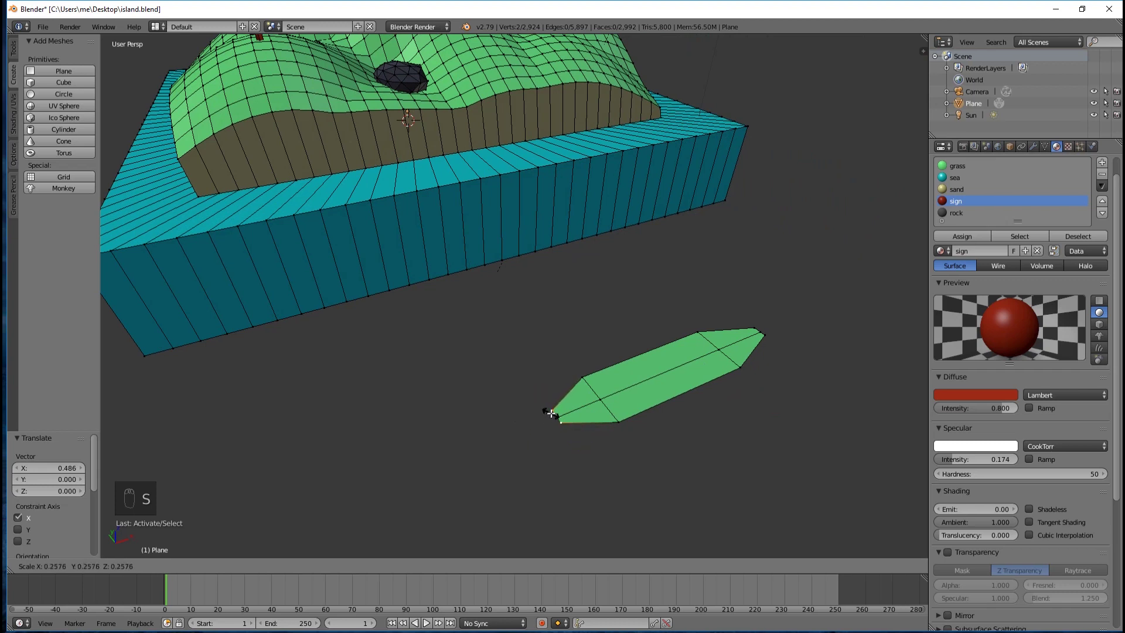
{"action": "left_click", "coordinate": [551, 412]}
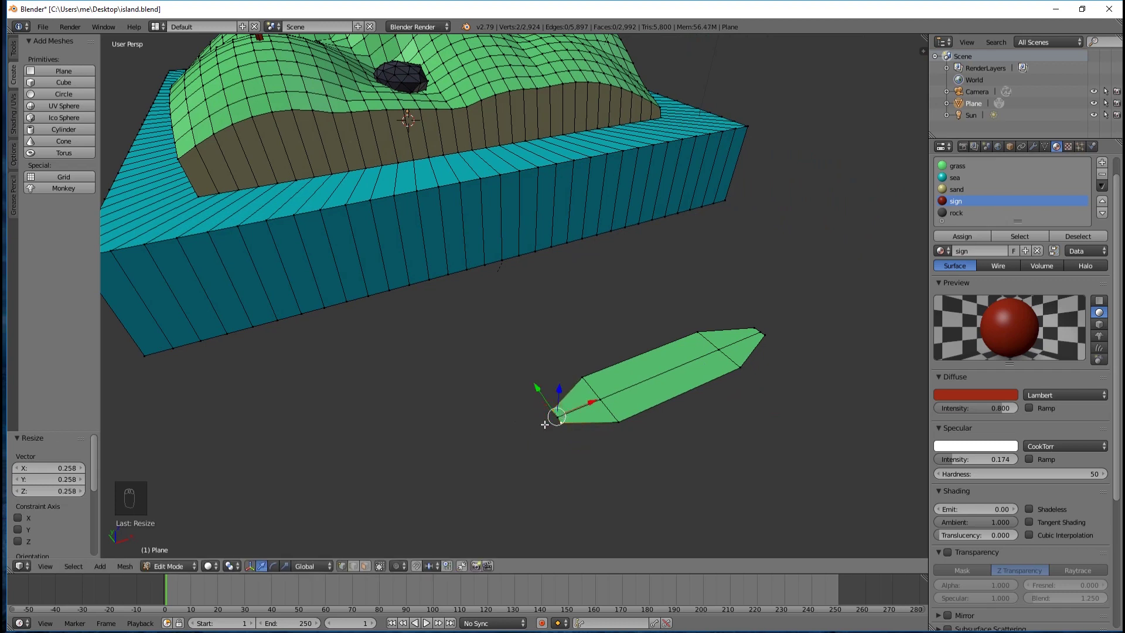
Step: Lengthen the far tip by moving its end edges about -0.625 along the X axis
{"action": "left_click", "coordinate": [364, 565]}
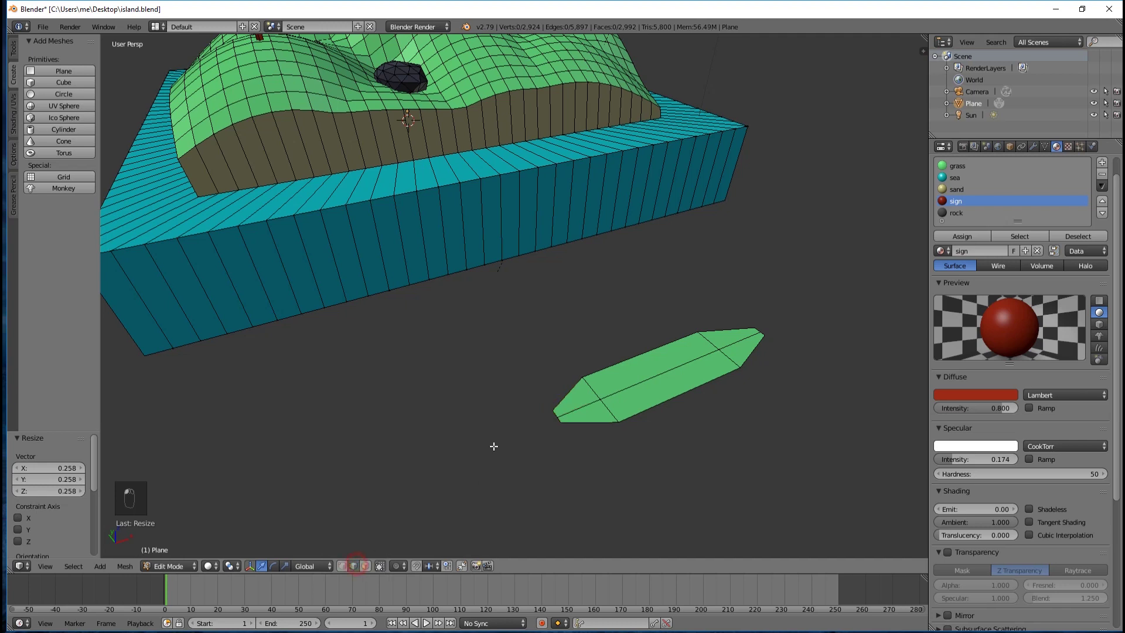
{"action": "left_click", "coordinate": [553, 413]}
{"action": "left_click_drag", "start_coordinate": [589, 405], "coordinate": [555, 409]}
{"action": "middle_click_drag", "start_coordinate": [638, 442], "coordinate": [566, 424]}
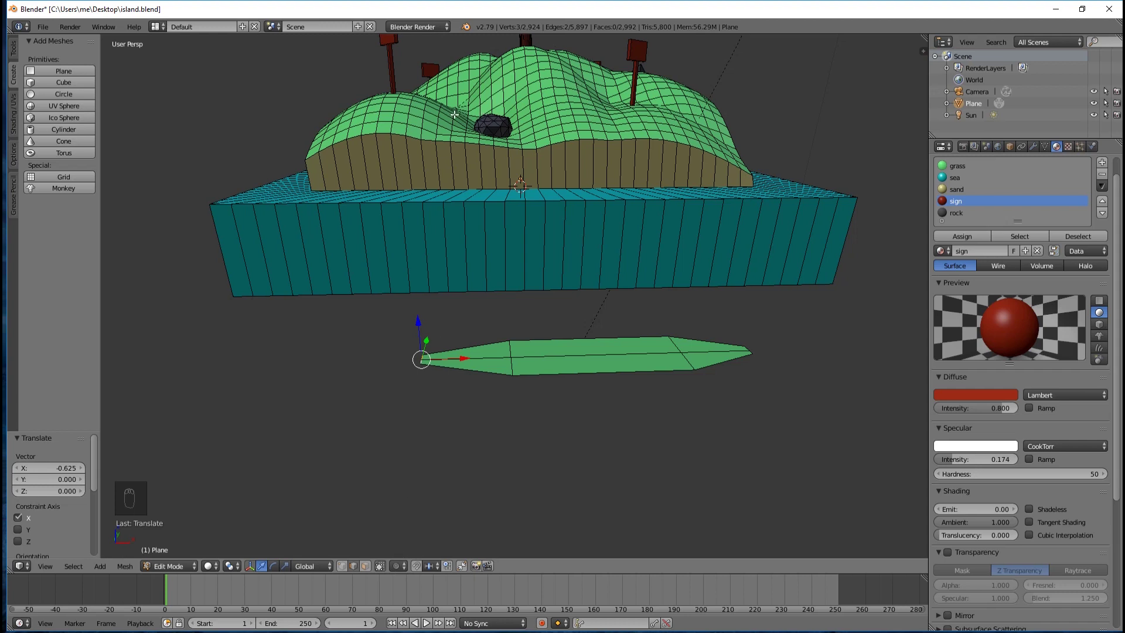
Step: Enable proportional editing and bend the leaf shape by rotating its far tip about -21.8° in a side-on view
{"action": "left_click", "coordinate": [397, 566]}
{"action": "key", "text": "o"}
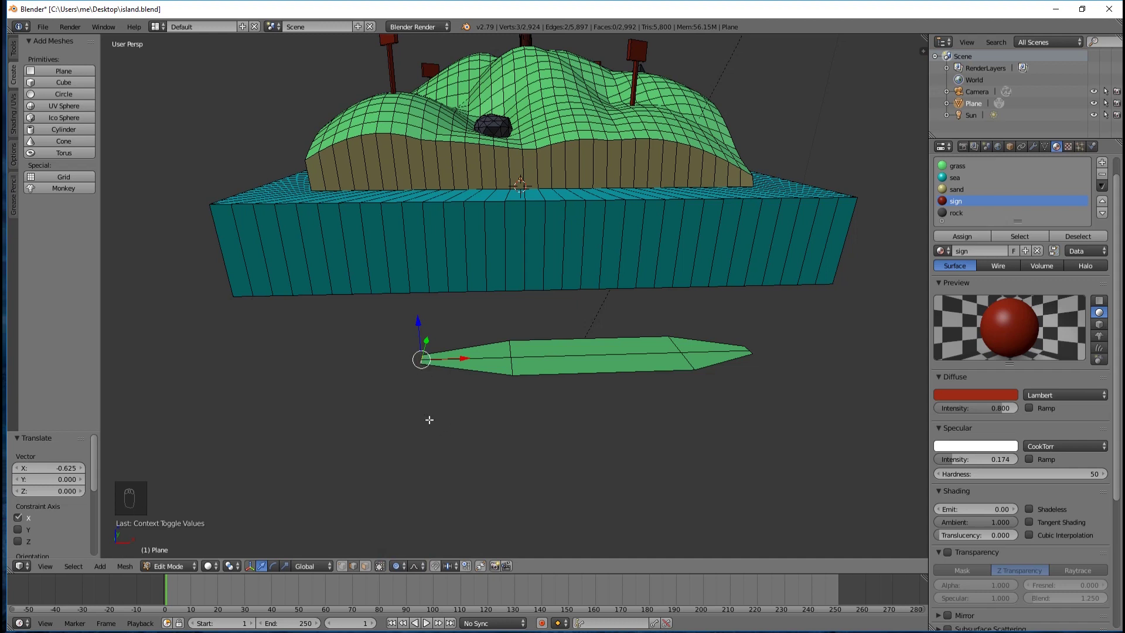
{"action": "middle_click_drag", "start_coordinate": [442, 447], "coordinate": [442, 418]}
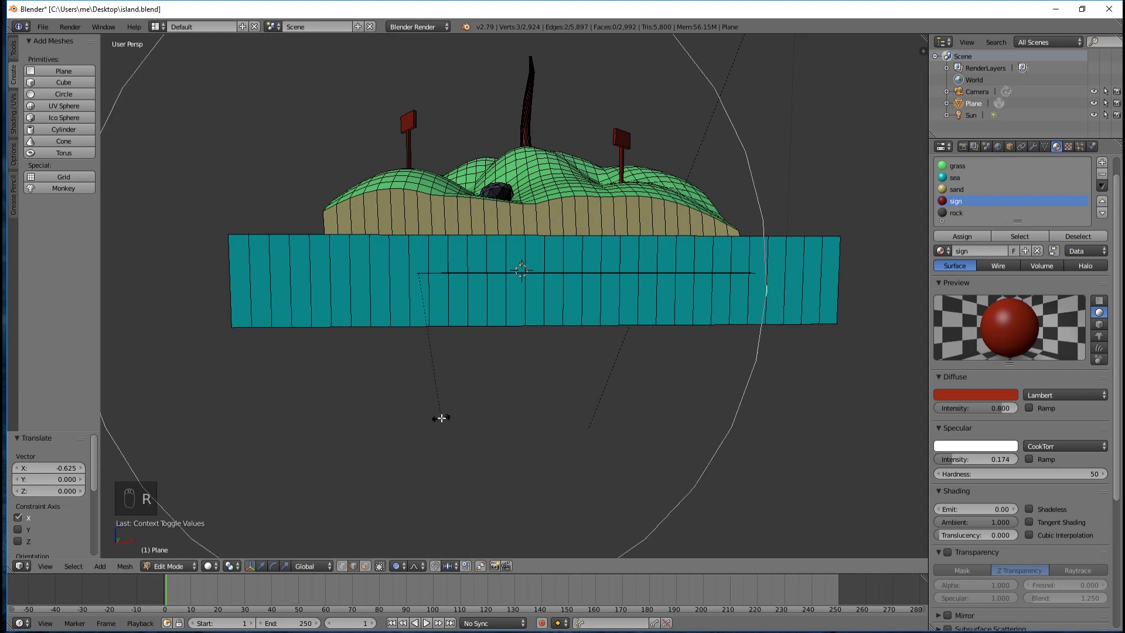
{"action": "key", "text": "r"}
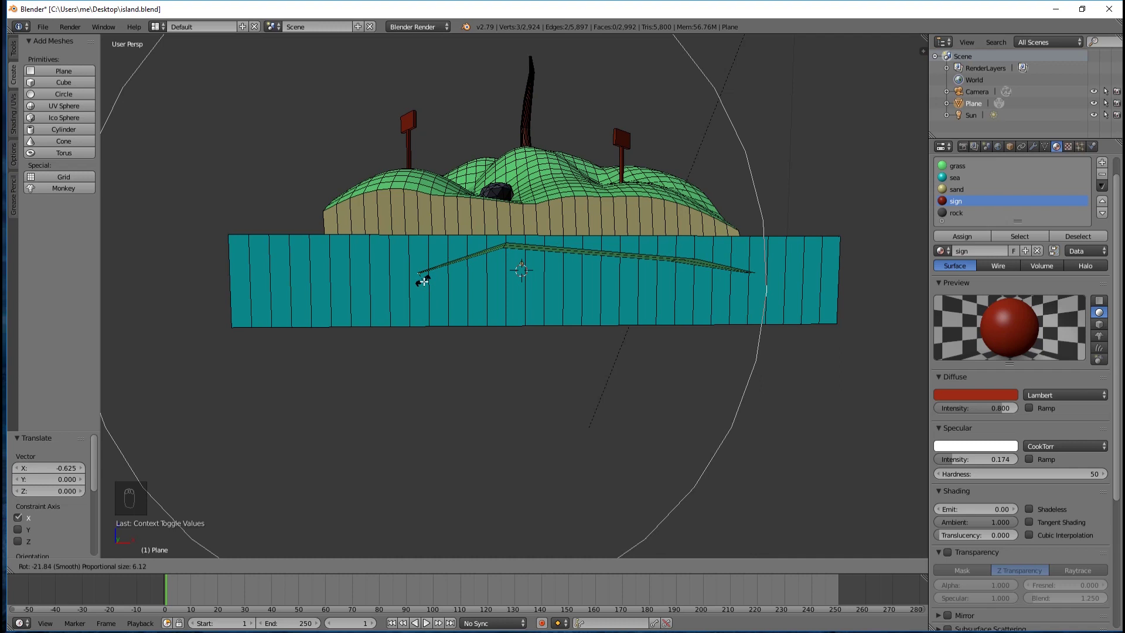
{"action": "left_click", "coordinate": [423, 282]}
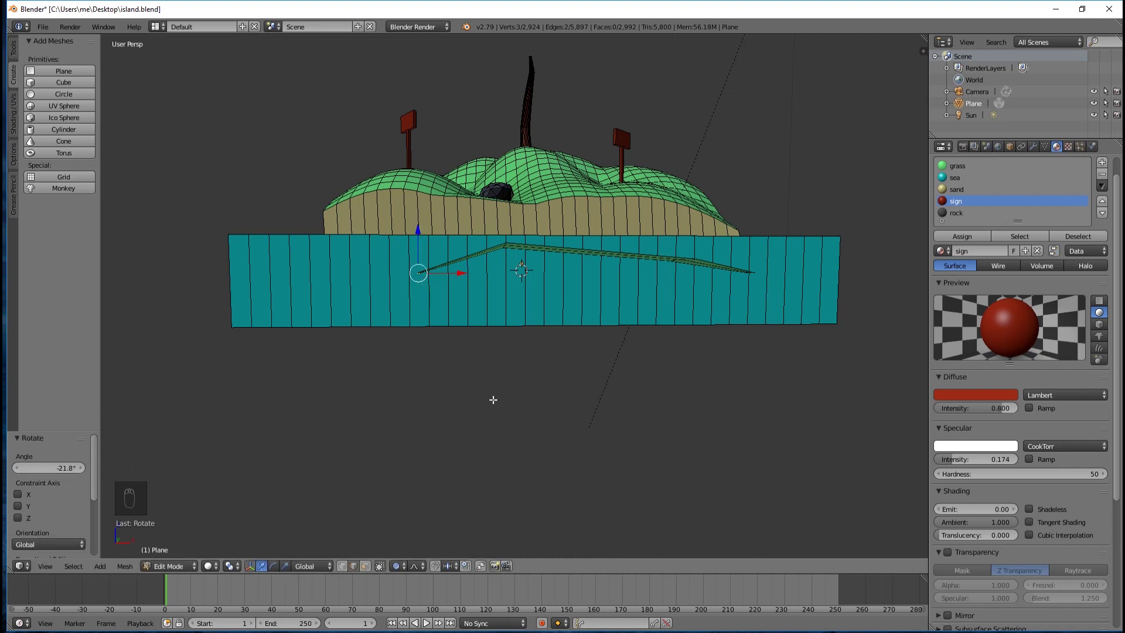
{"action": "middle_click_drag", "start_coordinate": [494, 408], "coordinate": [470, 405]}
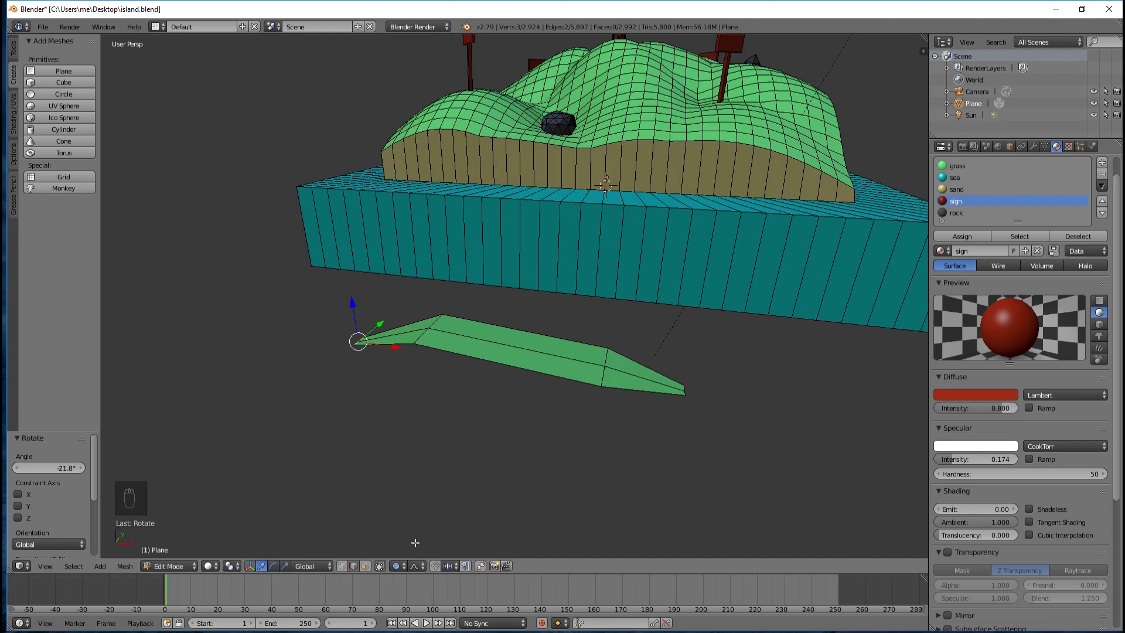
{"action": "middle_click_drag", "start_coordinate": [520, 456], "coordinate": [499, 427]}
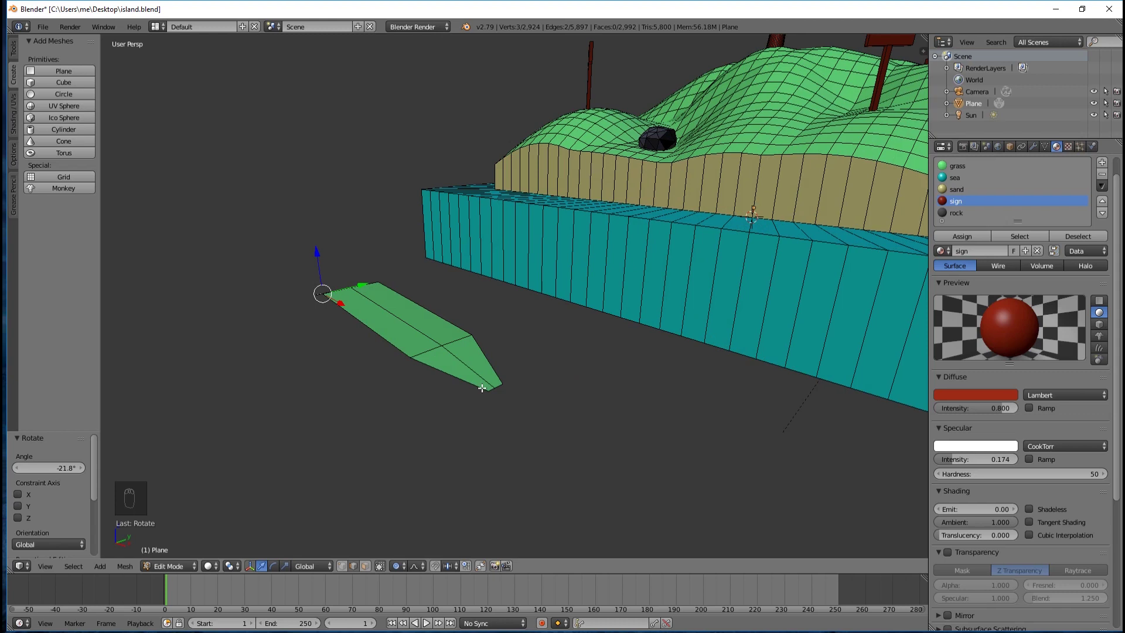
Step: Bend the leaf's near end by rotating its tip edges about 80.6° with a proportional size of about 1.61
{"action": "key", "text": "a"}
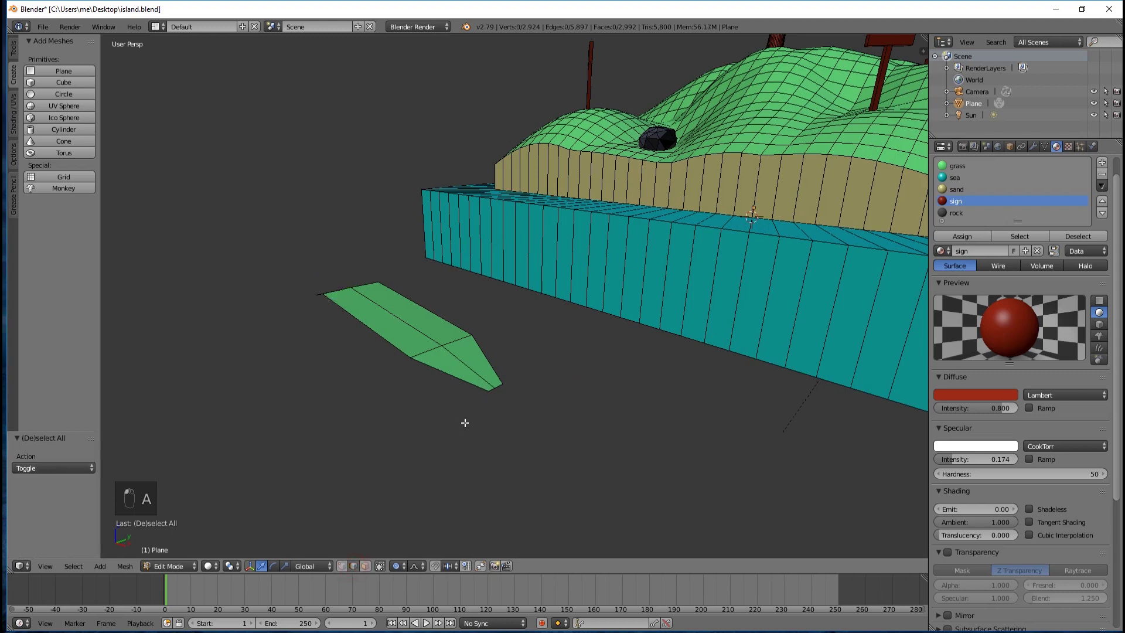
{"action": "right_click", "coordinate": [494, 391]}
{"action": "middle_click_drag", "start_coordinate": [514, 458], "coordinate": [579, 437]}
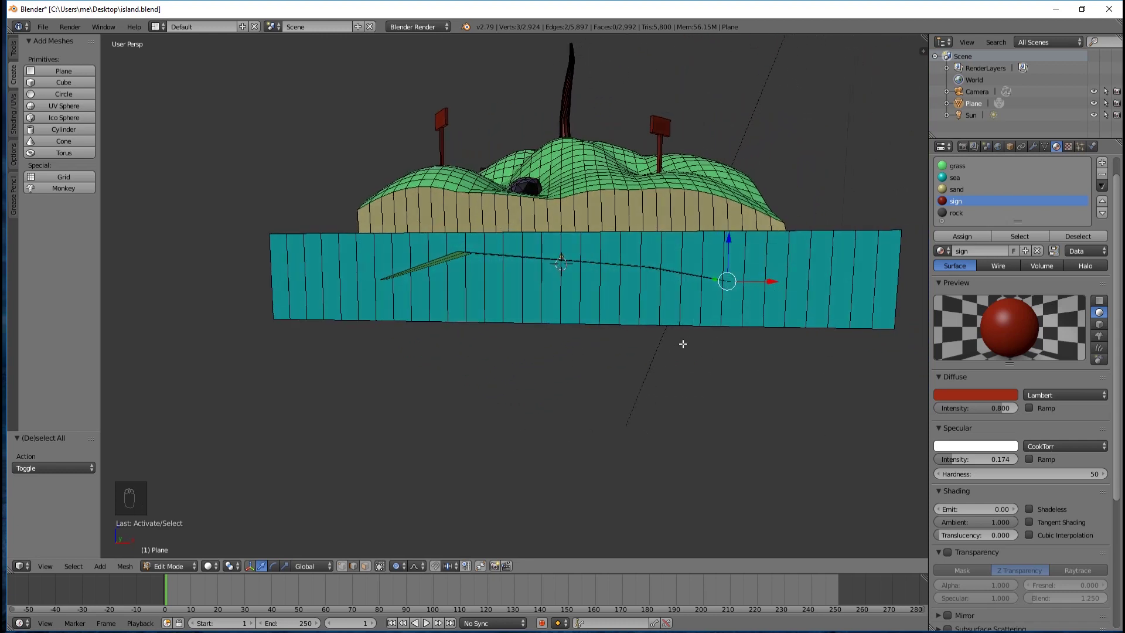
{"action": "key", "text": "r"}
{"action": "scroll", "coordinate": [676, 325], "scroll_direction": "down", "scroll_amount": 1}
{"action": "scroll", "coordinate": [690, 327], "scroll_direction": "up", "scroll_amount": 11}
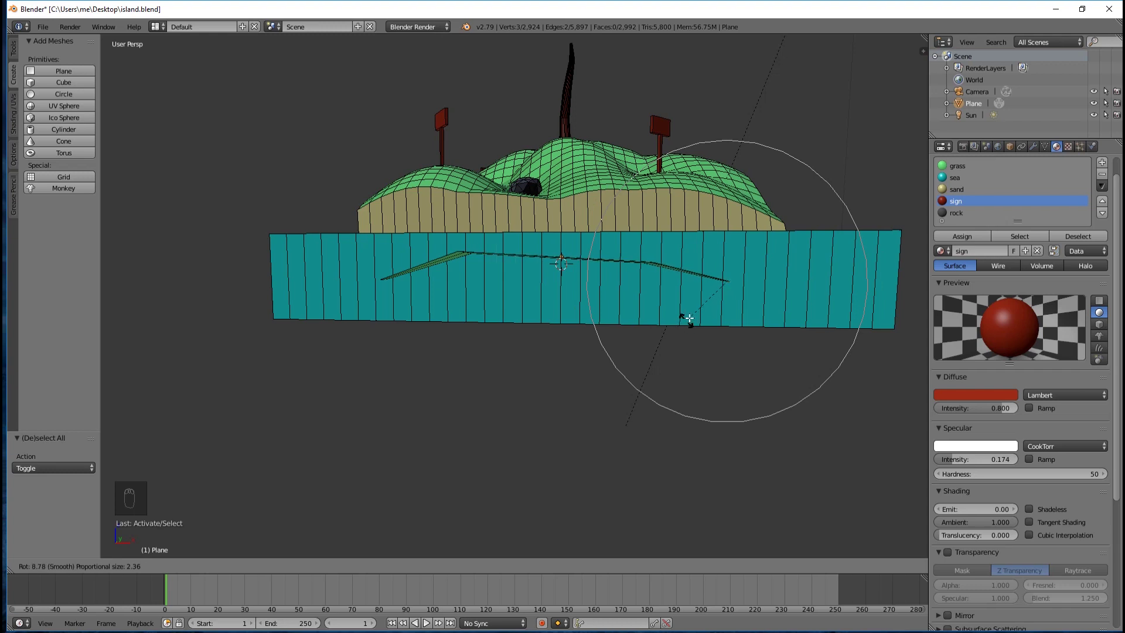
{"action": "scroll", "coordinate": [692, 312], "scroll_direction": "up", "scroll_amount": 4}
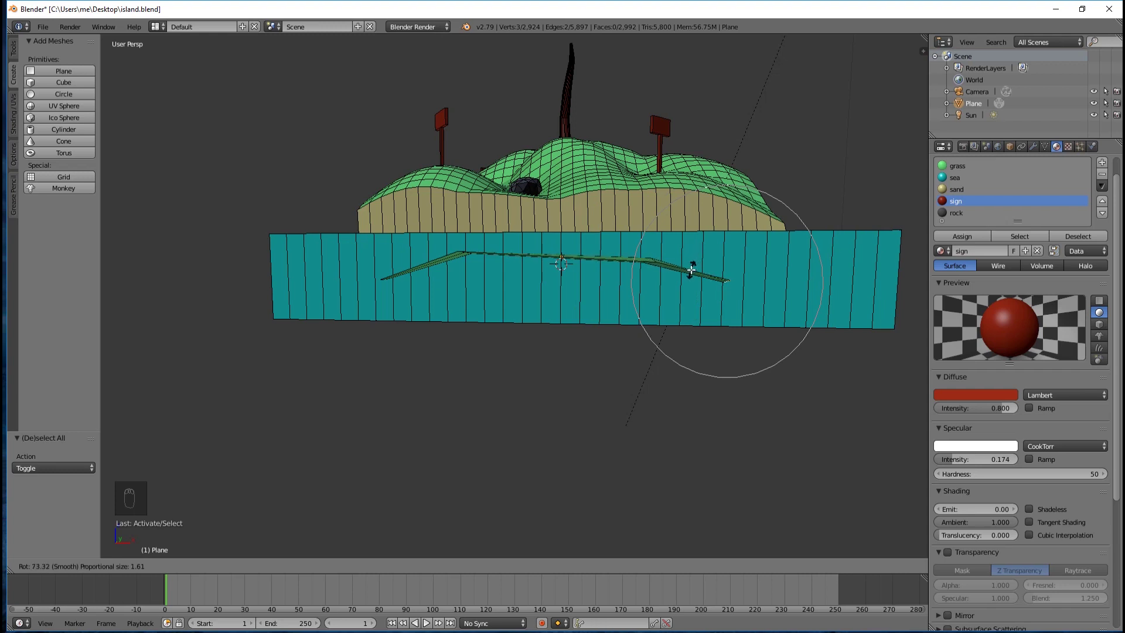
{"action": "left_click", "coordinate": [690, 265]}
{"action": "middle_click_drag", "start_coordinate": [658, 352], "coordinate": [580, 364]}
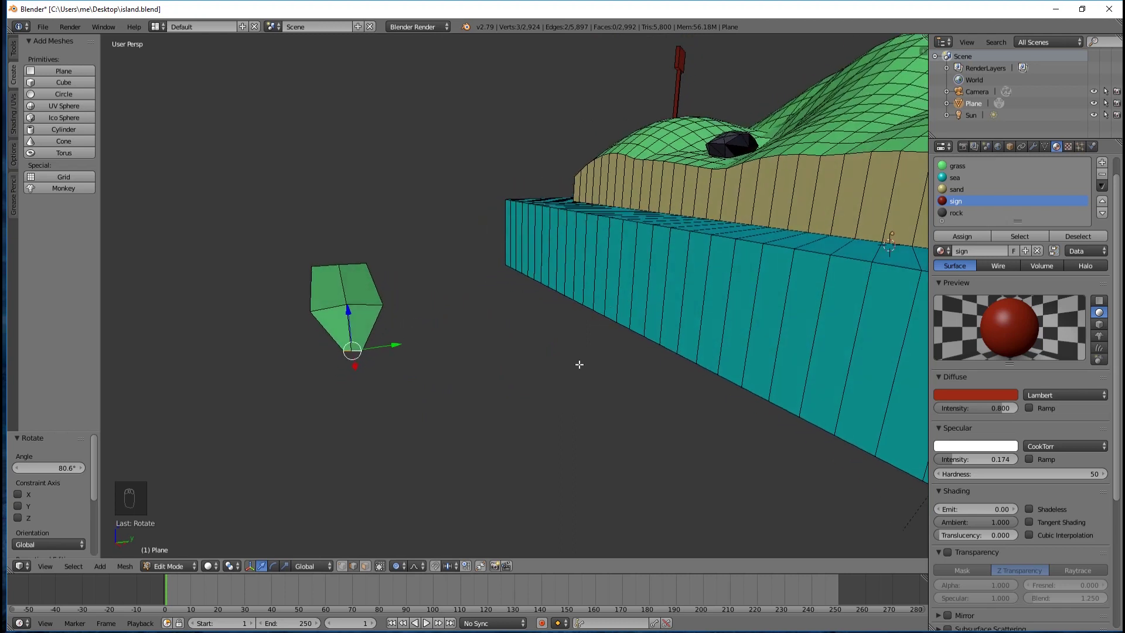
Step: Select the three lengthwise centre edges of the leaf and raise them about 0.388 along Z to form a ridge
{"action": "middle_click_drag", "start_coordinate": [377, 289], "coordinate": [418, 328]}
{"action": "right_click", "coordinate": [418, 328]}
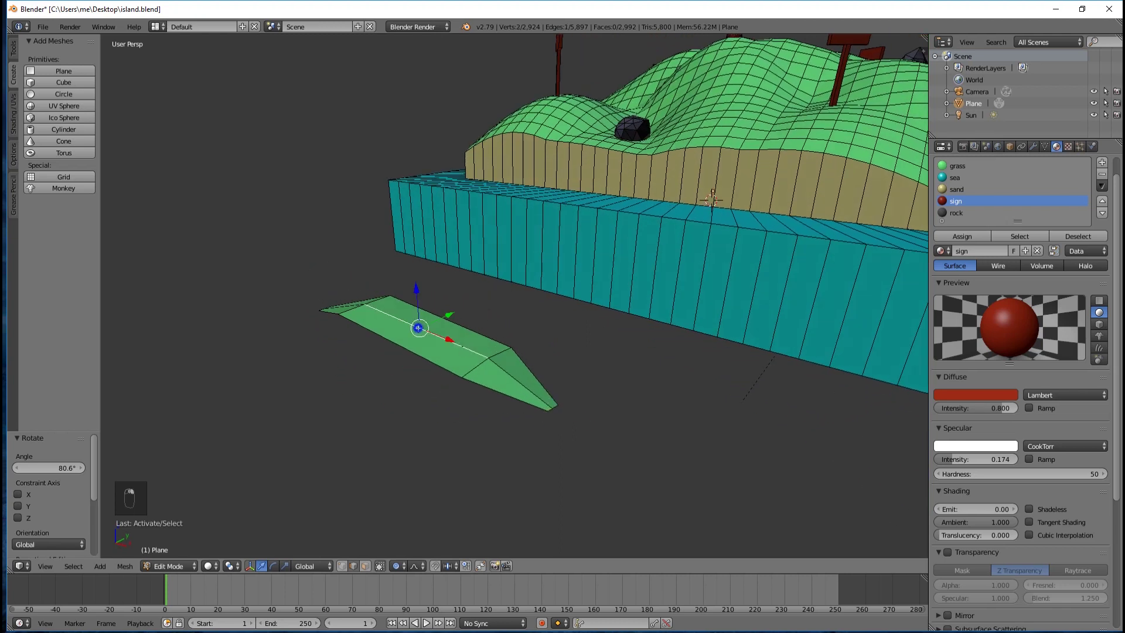
{"action": "right_click", "coordinate": [500, 369], "text": "shift"}
{"action": "middle_click_drag", "start_coordinate": [548, 322], "coordinate": [432, 344]}
{"action": "right_click", "coordinate": [397, 337], "text": "shift"}
{"action": "middle_click_drag", "start_coordinate": [629, 345], "coordinate": [513, 390]}
{"action": "middle_click_drag", "start_coordinate": [554, 339], "coordinate": [453, 295]}
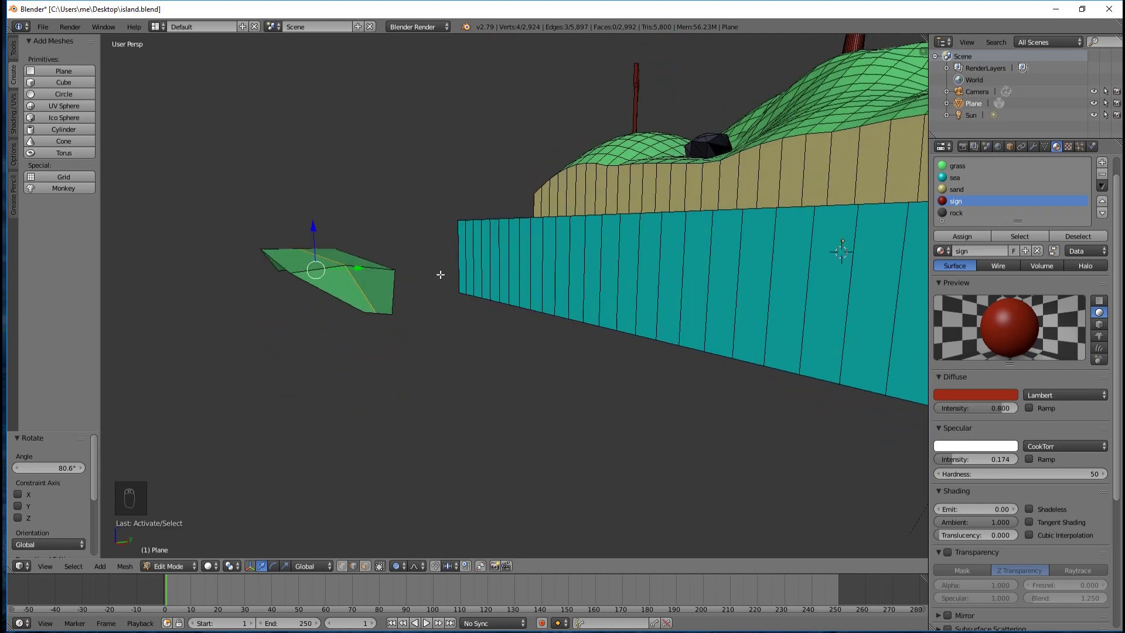
{"action": "left_click_drag", "start_coordinate": [313, 231], "coordinate": [313, 206]}
{"action": "middle_click_drag", "start_coordinate": [313, 206], "coordinate": [359, 255]}
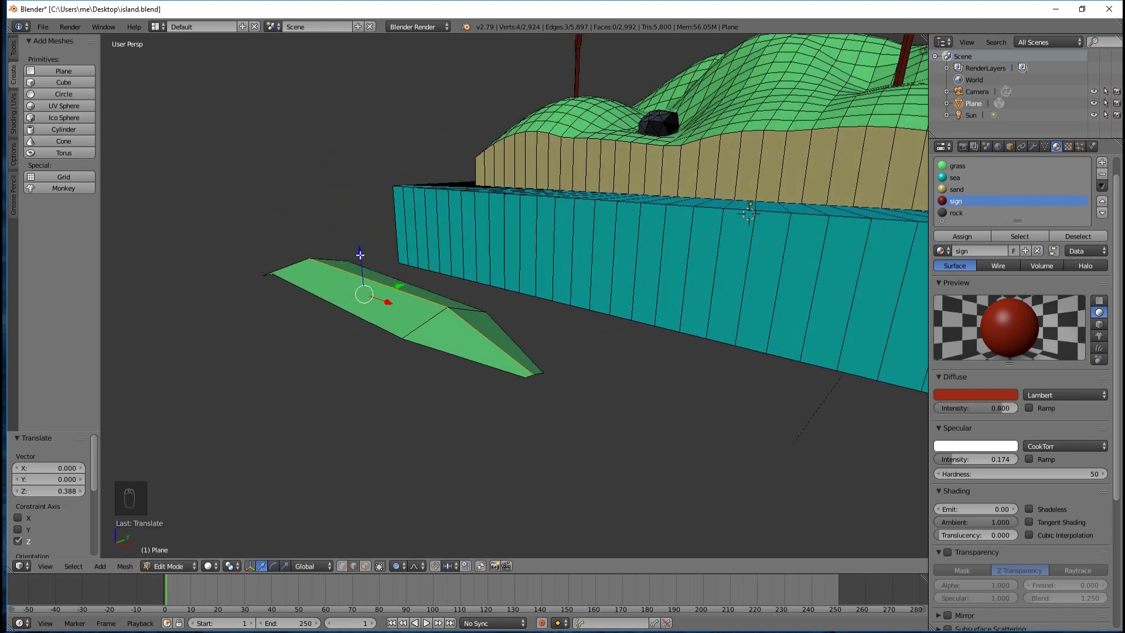
Step: Adjust the leaf's centre ridge along Z, raising it about 1.009 and then lowering it about 0.546
{"action": "key", "text": "g"}
{"action": "key", "text": "z"}
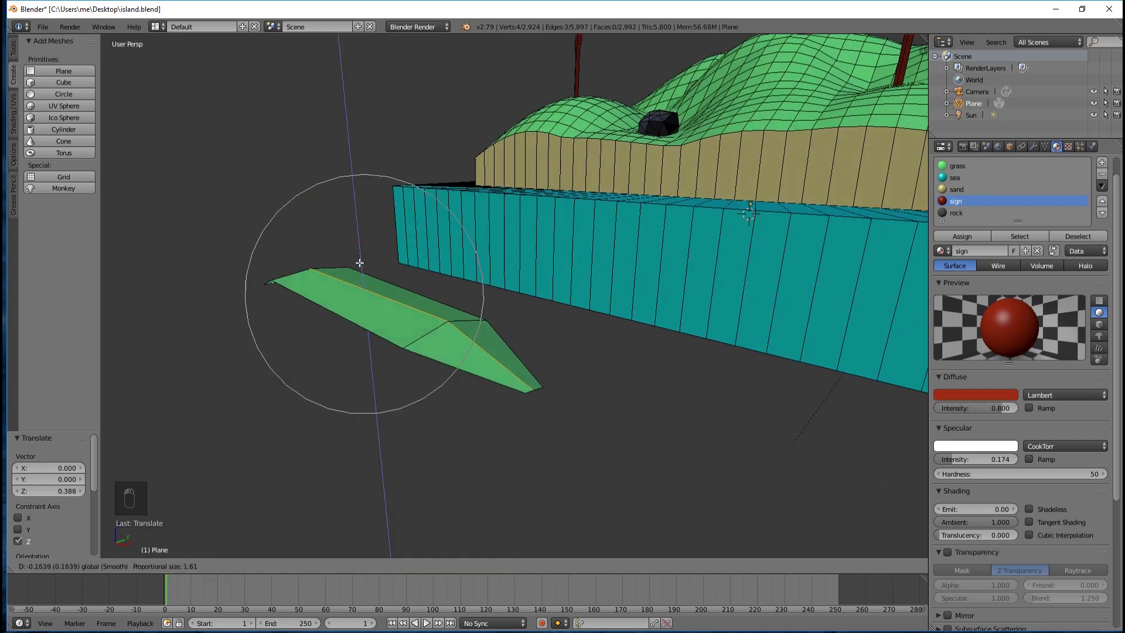
{"action": "left_click", "coordinate": [359, 181]}
{"action": "mouse_move", "coordinate": [401, 298]}
{"action": "middle_mouse_down"}
{"action": "mouse_move", "coordinate": [374, 271]}
{"action": "mouse_move", "coordinate": [390, 293]}
{"action": "middle_mouse_up"}
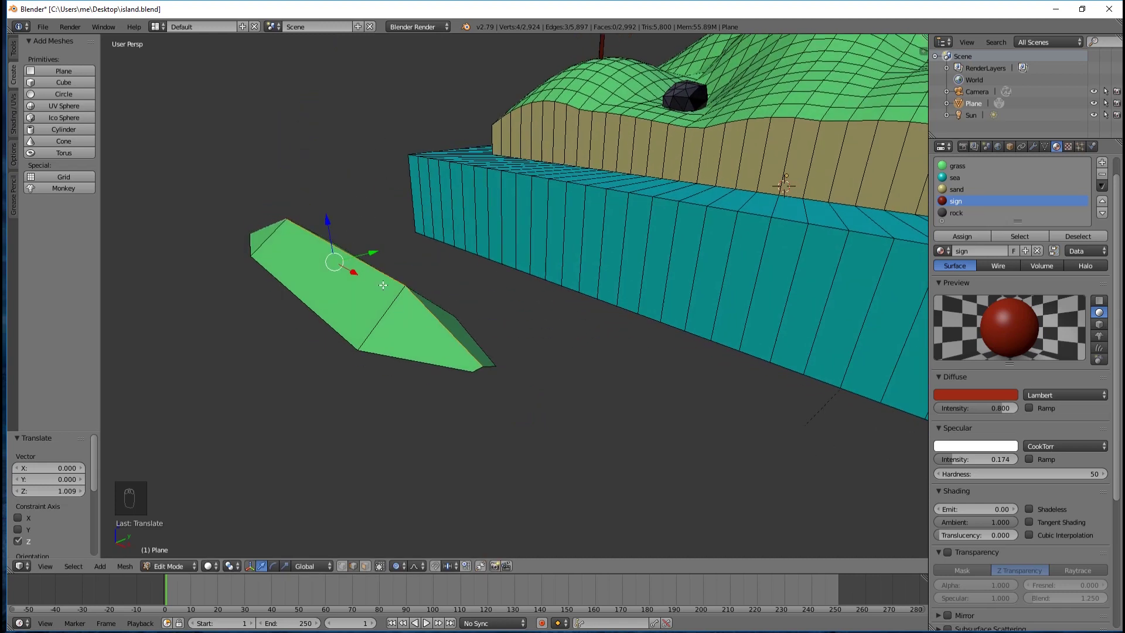
{"action": "key", "text": "g"}
{"action": "key", "text": "z"}
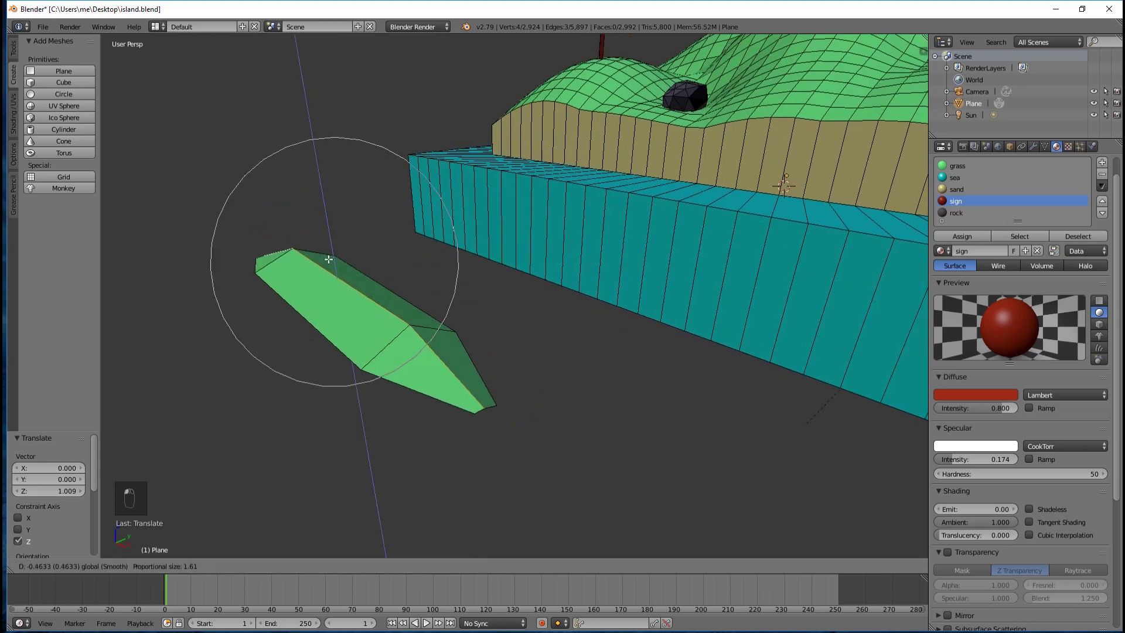
{"action": "left_click", "coordinate": [330, 262]}
Step: Box-select the whole leaf and duplicate it, placing the copy beside the island's edge
{"action": "middle_click_drag", "start_coordinate": [461, 296], "coordinate": [561, 298]}
{"action": "scroll", "coordinate": [557, 294], "scroll_direction": "down", "scroll_amount": 2}
{"action": "middle_click_drag", "start_coordinate": [623, 332], "coordinate": [509, 363]}
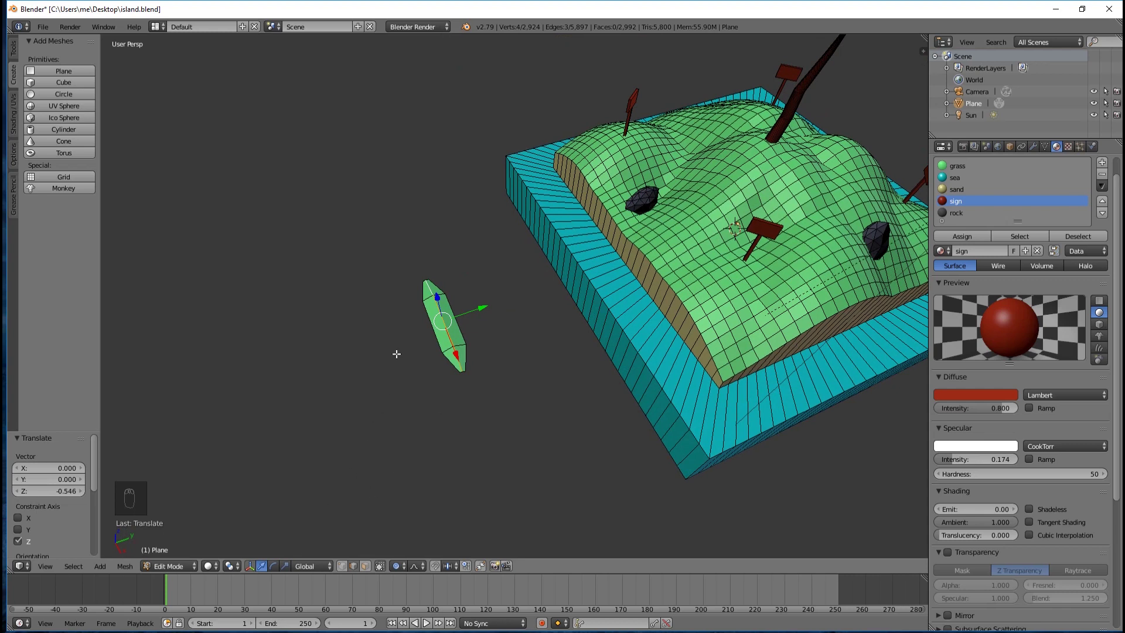
{"action": "key", "text": "b"}
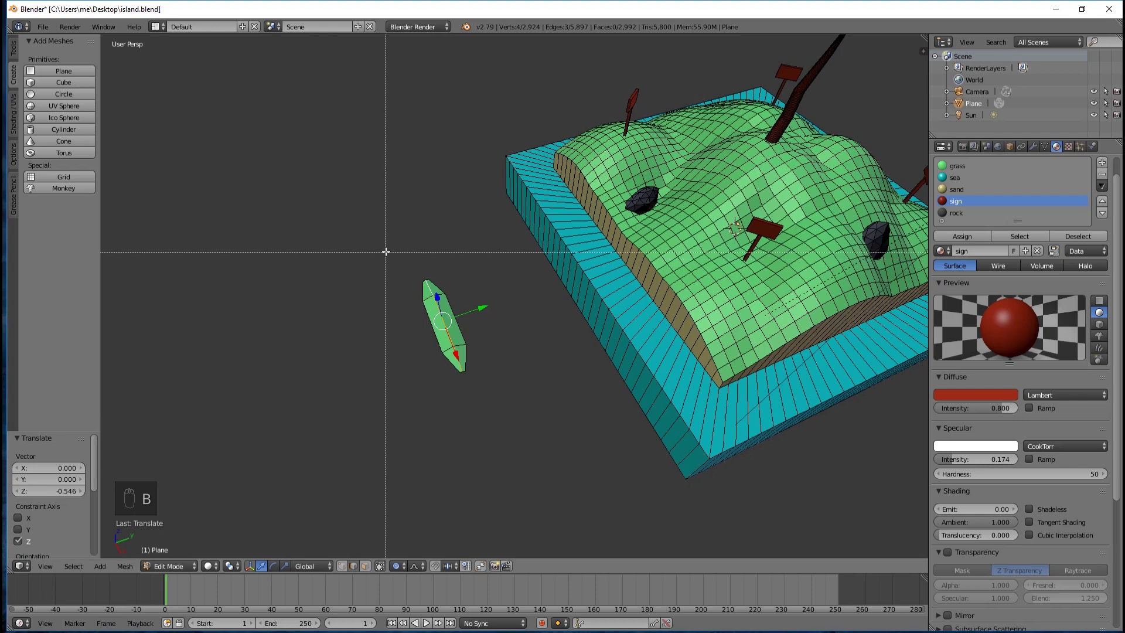
{"action": "left_click_drag", "start_coordinate": [386, 250], "coordinate": [496, 413]}
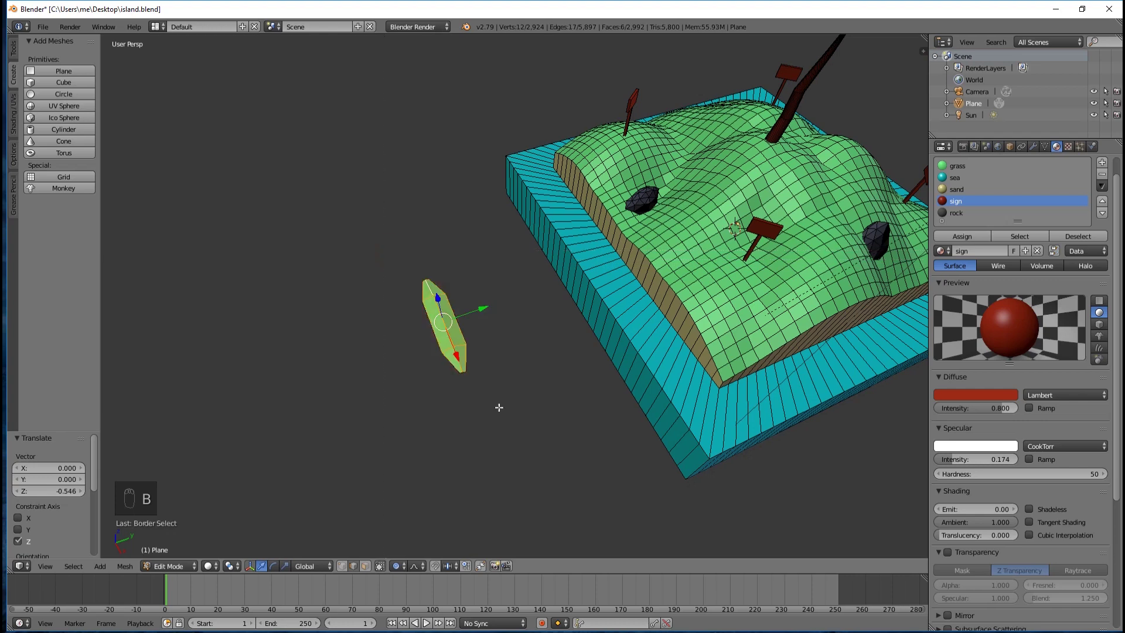
{"action": "middle_click_drag", "start_coordinate": [523, 352], "coordinate": [456, 293]}
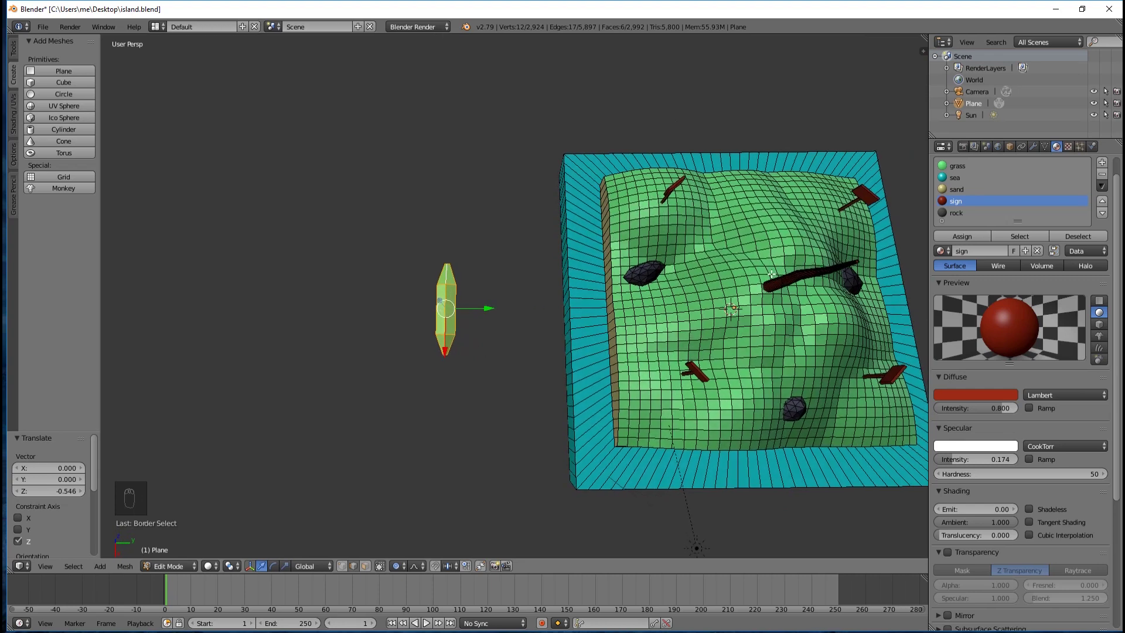
{"action": "middle_click_drag", "start_coordinate": [675, 293], "coordinate": [618, 288]}
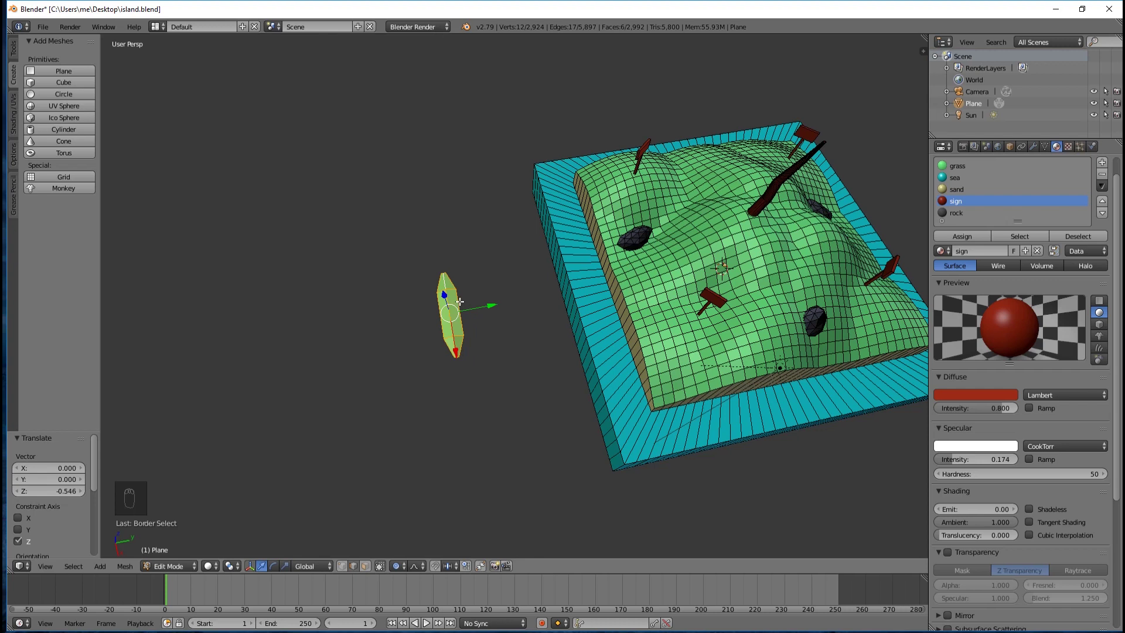
{"action": "key", "text": "shift+d"}
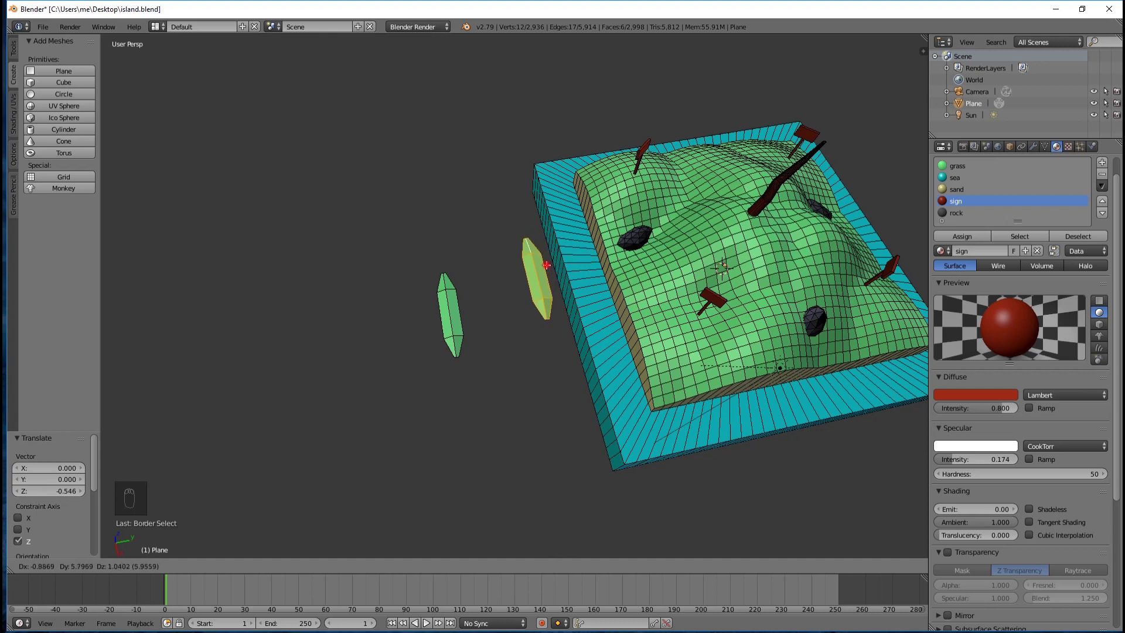
{"action": "left_click", "coordinate": [547, 265]}
Step: Move the leaf copy about 9.135 up along Z and about 13.597 along Y towards the tree trunk
{"action": "middle_click_drag", "start_coordinate": [567, 369], "coordinate": [577, 262]}
{"action": "left_click_drag", "start_coordinate": [532, 231], "coordinate": [605, 122]}
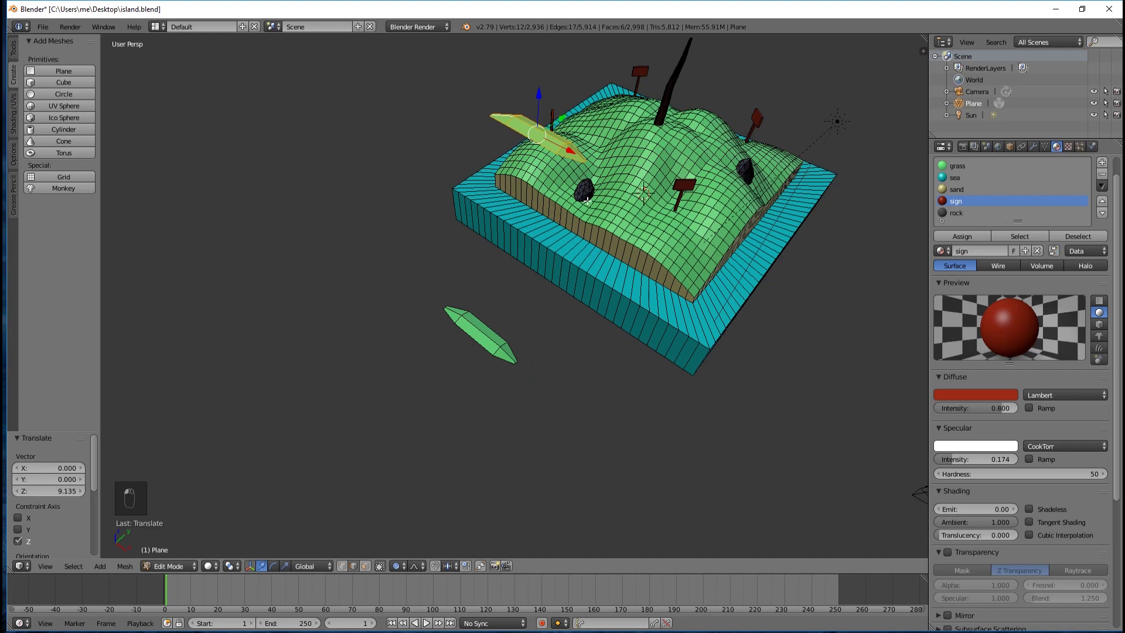
{"action": "middle_click_drag", "start_coordinate": [671, 179], "coordinate": [501, 225]}
{"action": "left_click_drag", "start_coordinate": [512, 223], "coordinate": [819, 242]}
{"action": "middle_click_drag", "start_coordinate": [819, 243], "coordinate": [578, 276]}
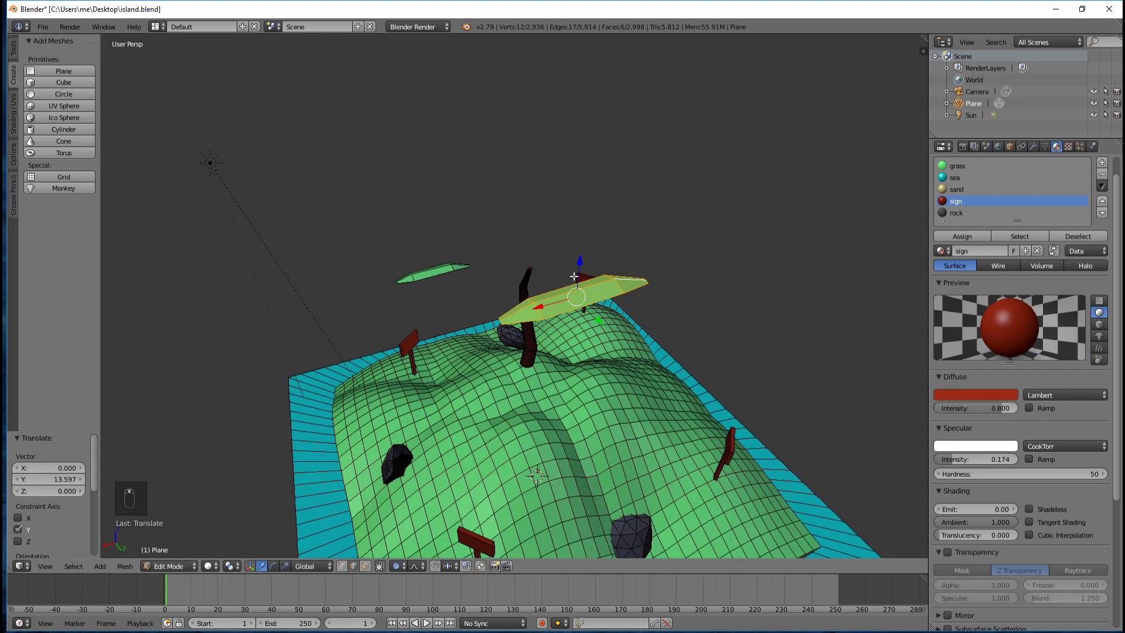
Step: Raise the leaf copy slightly and shift it about -0.087 along Y near the trunk's top
{"action": "left_click_drag", "start_coordinate": [577, 265], "coordinate": [582, 251]}
{"action": "middle_click_drag", "start_coordinate": [688, 302], "coordinate": [759, 285]}
{"action": "left_click_drag", "start_coordinate": [794, 234], "coordinate": [789, 238]}
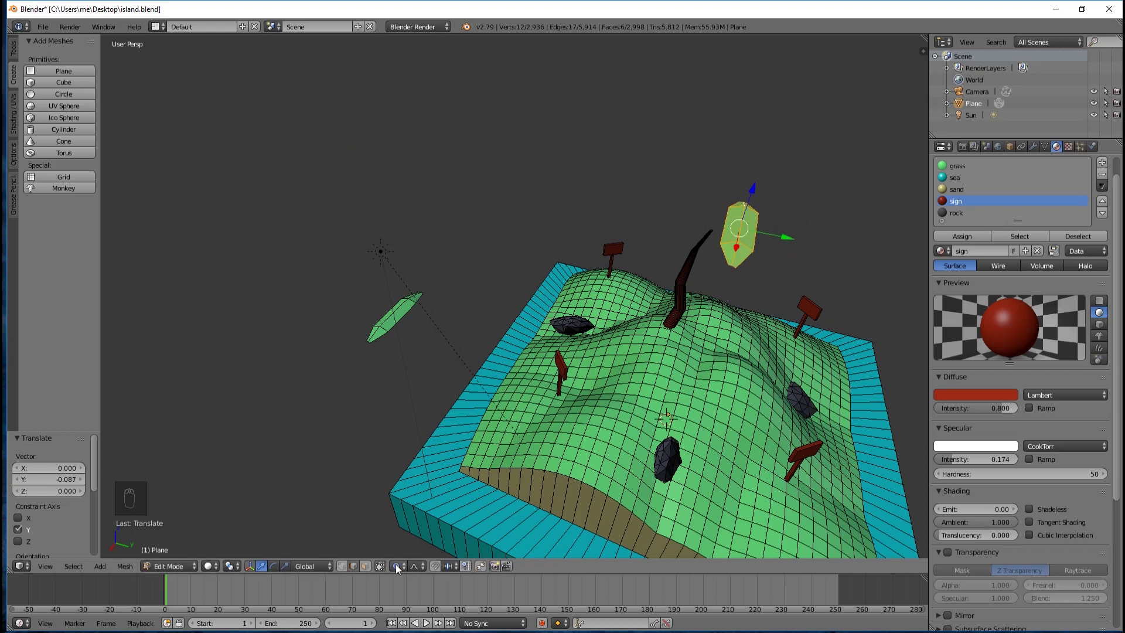
Step: Turn off proportional editing and move the leaf copy about -1.094 along Y, then about 3.999 along X beside the trunk's top
{"action": "key", "text": "o"}
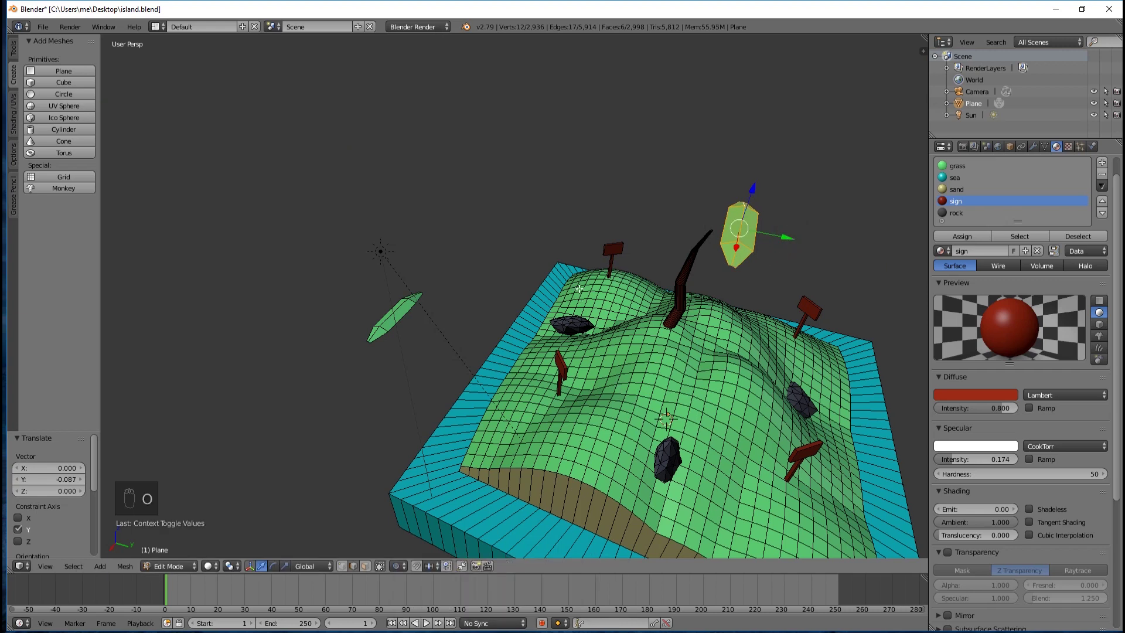
{"action": "mouse_move", "coordinate": [776, 240]}
{"action": "left_mouse_down"}
{"action": "mouse_move", "coordinate": [753, 240]}
{"action": "mouse_move", "coordinate": [762, 243]}
{"action": "left_mouse_up"}
{"action": "middle_click_drag", "start_coordinate": [775, 249], "coordinate": [548, 285]}
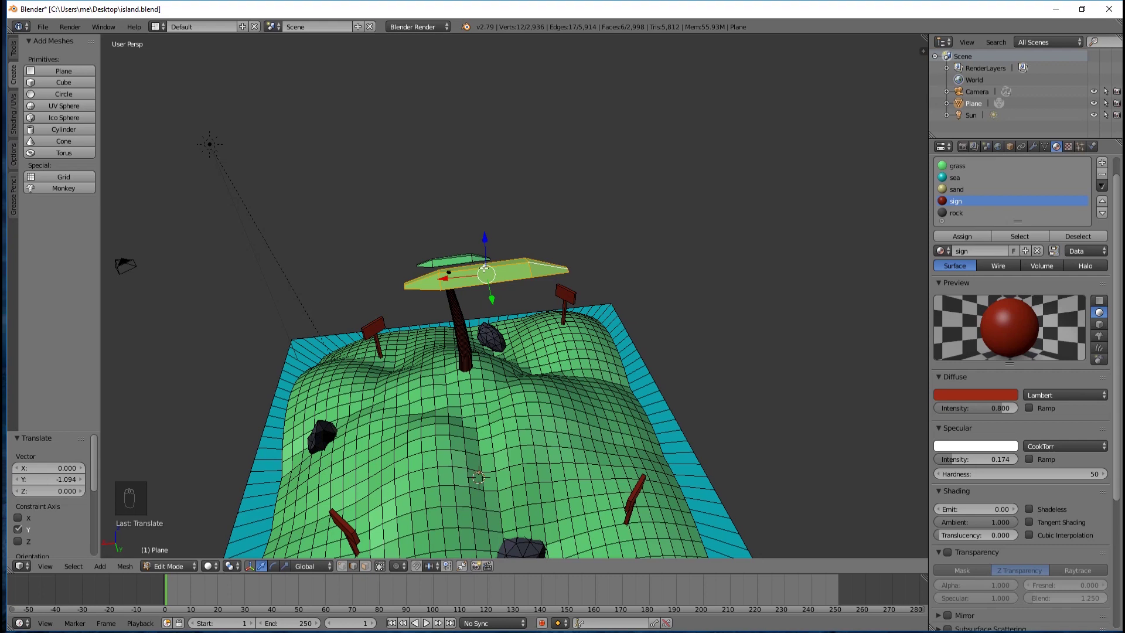
{"action": "key", "text": "g"}
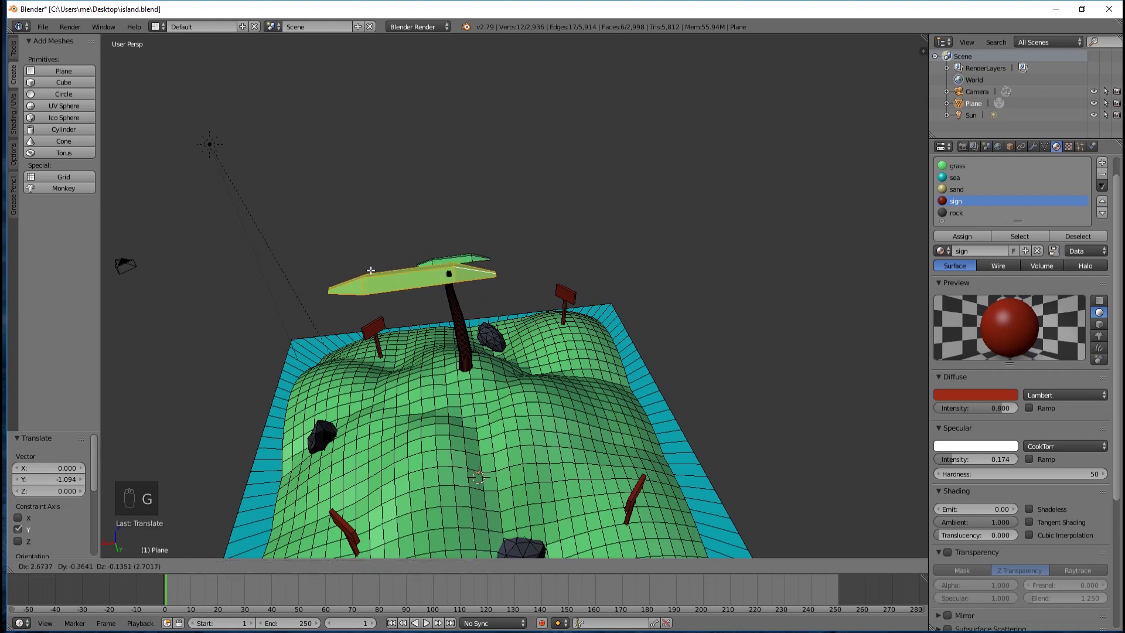
{"action": "left_click", "coordinate": [347, 273]}
Step: Move the leaf copy about -5.2 along X to the trunk's other side and scale it to about 0.563
{"action": "middle_click_drag", "start_coordinate": [347, 273], "coordinate": [409, 267]}
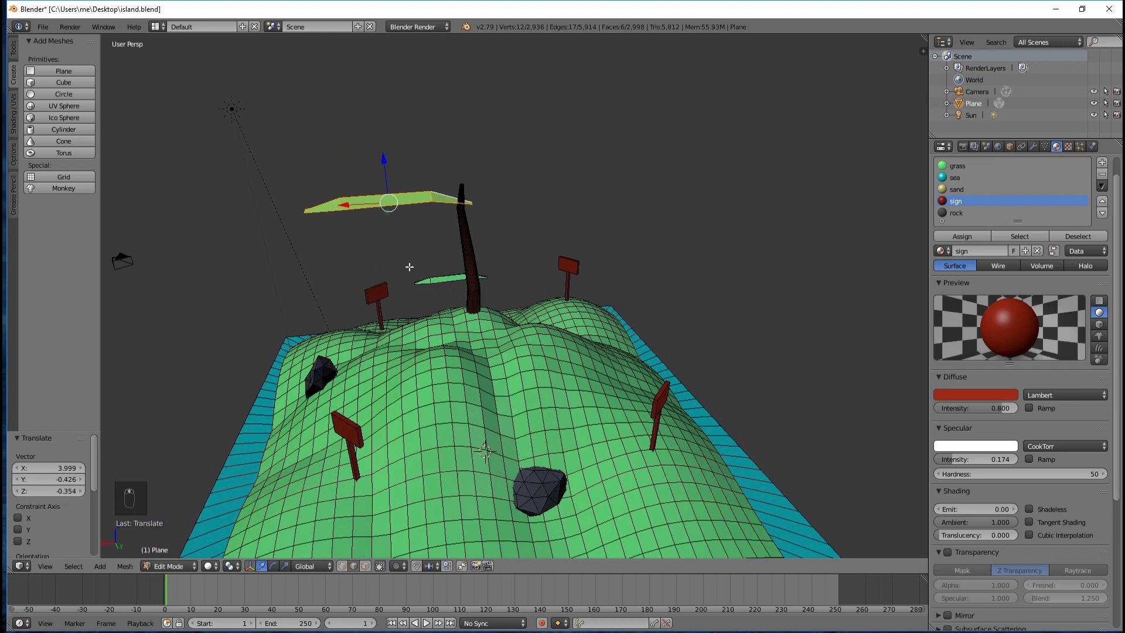
{"action": "key", "text": "g"}
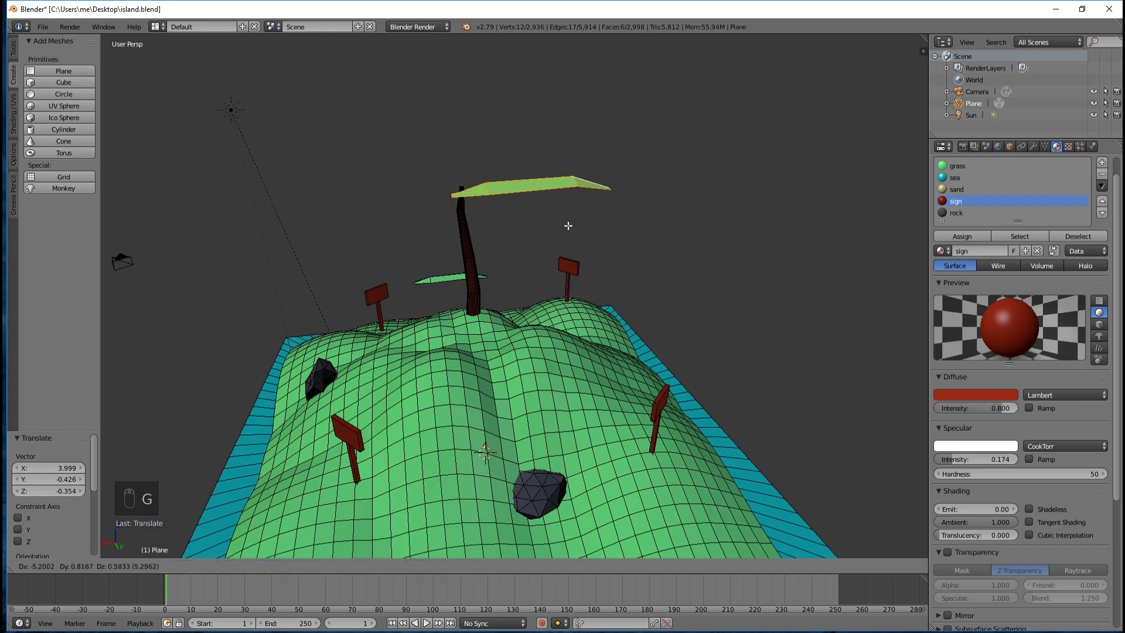
{"action": "left_click", "coordinate": [566, 226]}
{"action": "middle_click_drag", "start_coordinate": [609, 256], "coordinate": [614, 277]}
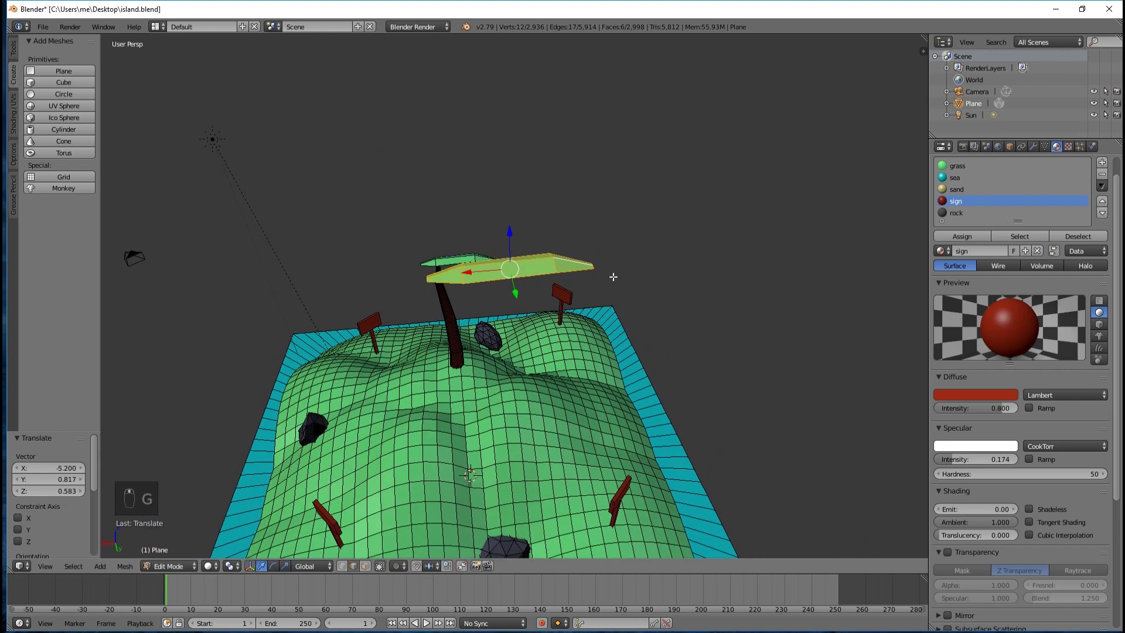
{"action": "key", "text": "s"}
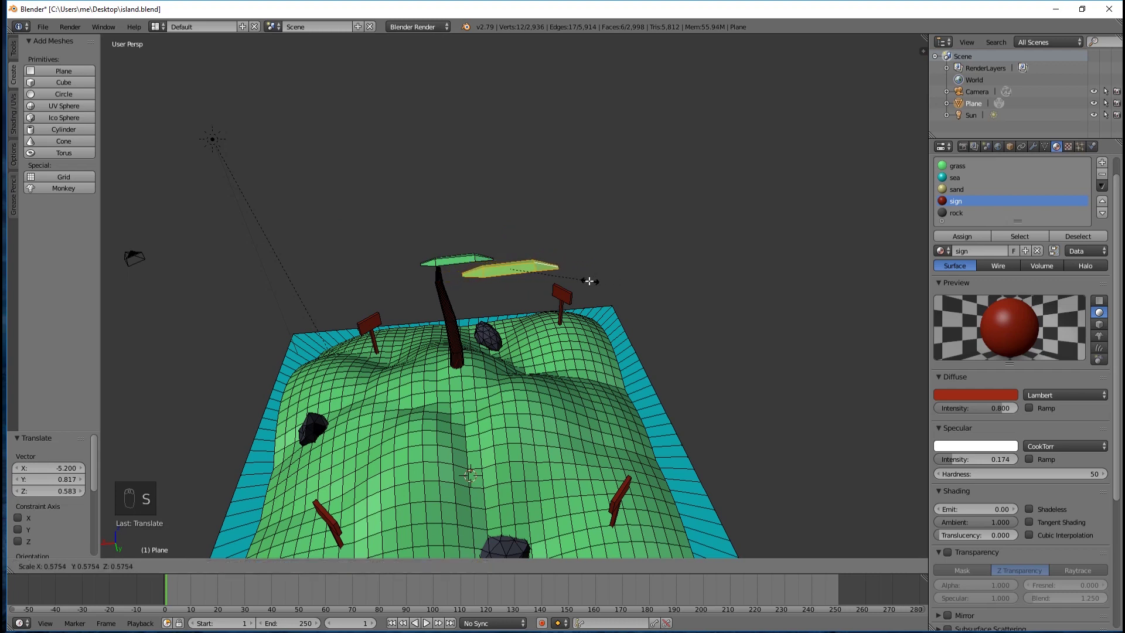
{"action": "left_click", "coordinate": [593, 282]}
Step: Move the leaf's end onto the trunk's top, about 1.025 along X and -0.391 along Y, and rotate it about 4.1°
{"action": "mouse_move", "coordinate": [637, 266]}
{"action": "middle_mouse_down"}
{"action": "mouse_move", "coordinate": [644, 295]}
{"action": "mouse_move", "coordinate": [643, 264]}
{"action": "mouse_move", "coordinate": [656, 262]}
{"action": "mouse_move", "coordinate": [629, 265]}
{"action": "middle_mouse_up"}
{"action": "scroll", "coordinate": [631, 265], "scroll_direction": "up", "scroll_amount": 2}
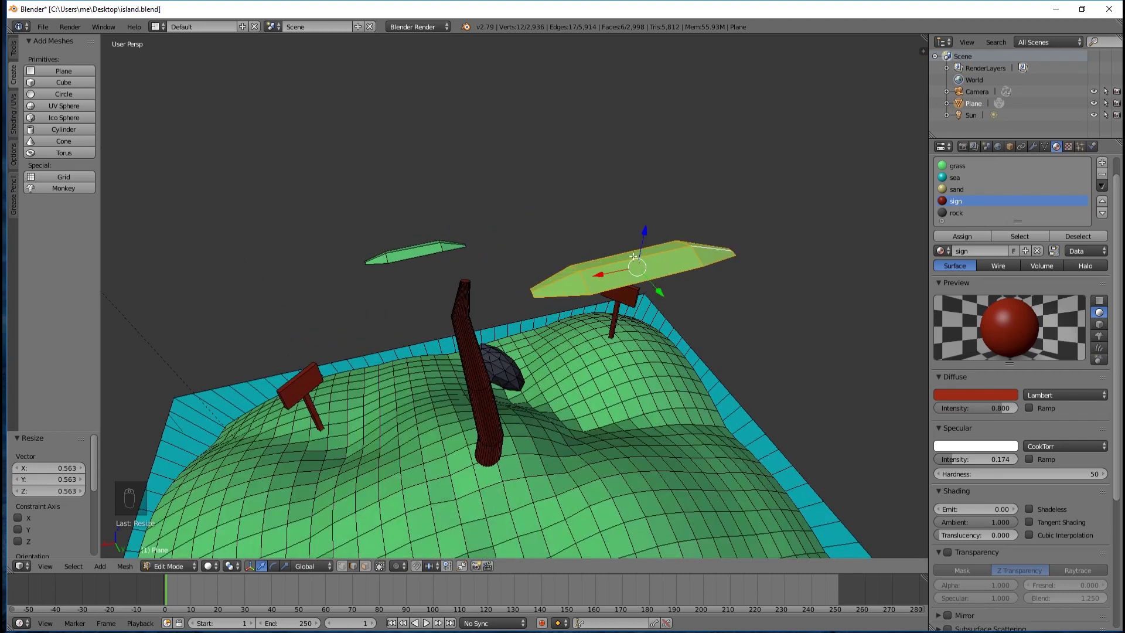
{"action": "key", "text": "g"}
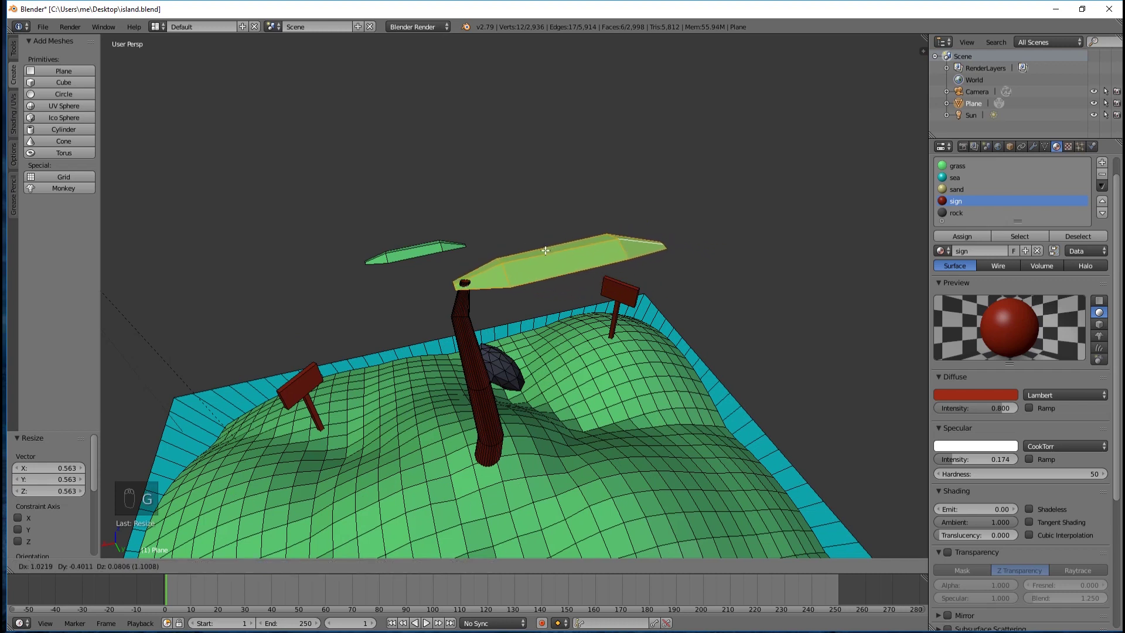
{"action": "left_click", "coordinate": [545, 250]}
{"action": "middle_click_drag", "start_coordinate": [633, 205], "coordinate": [623, 184]}
{"action": "key", "text": "r"}
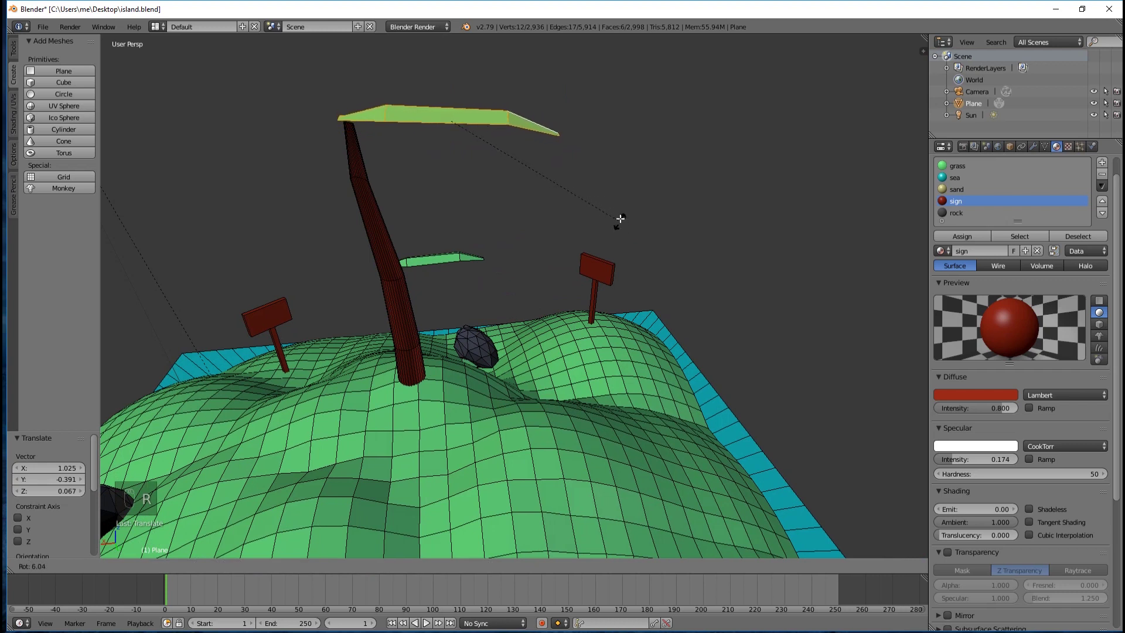
{"action": "left_click", "coordinate": [620, 214]}
Step: Duplicate the trunk leaf in the orthographic top view, placing the copy about 1.257 along Y from it
{"action": "middle_click_drag", "start_coordinate": [575, 200], "coordinate": [604, 273]}
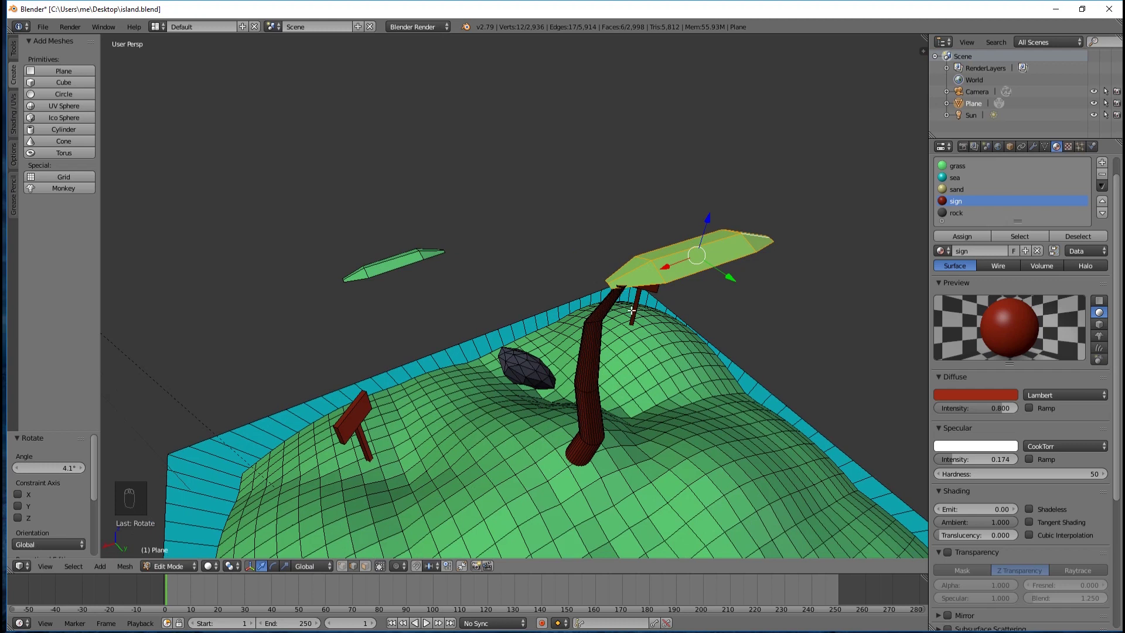
{"action": "scroll", "coordinate": [632, 311], "scroll_direction": "up", "scroll_amount": 2}
{"action": "scroll", "coordinate": [664, 308], "scroll_direction": "up", "scroll_amount": 2}
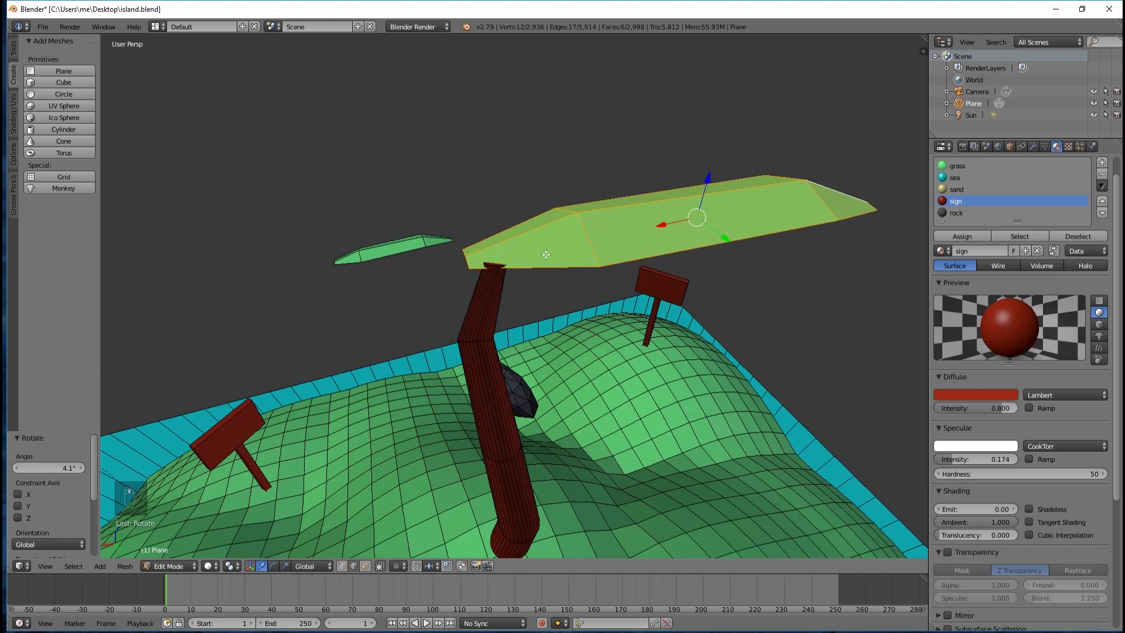
{"action": "scroll", "coordinate": [617, 266], "scroll_direction": "down", "scroll_amount": 3}
{"action": "middle_click_drag", "start_coordinate": [625, 277], "coordinate": [592, 335]}
{"action": "scroll", "coordinate": [640, 292], "scroll_direction": "down", "scroll_amount": 3}
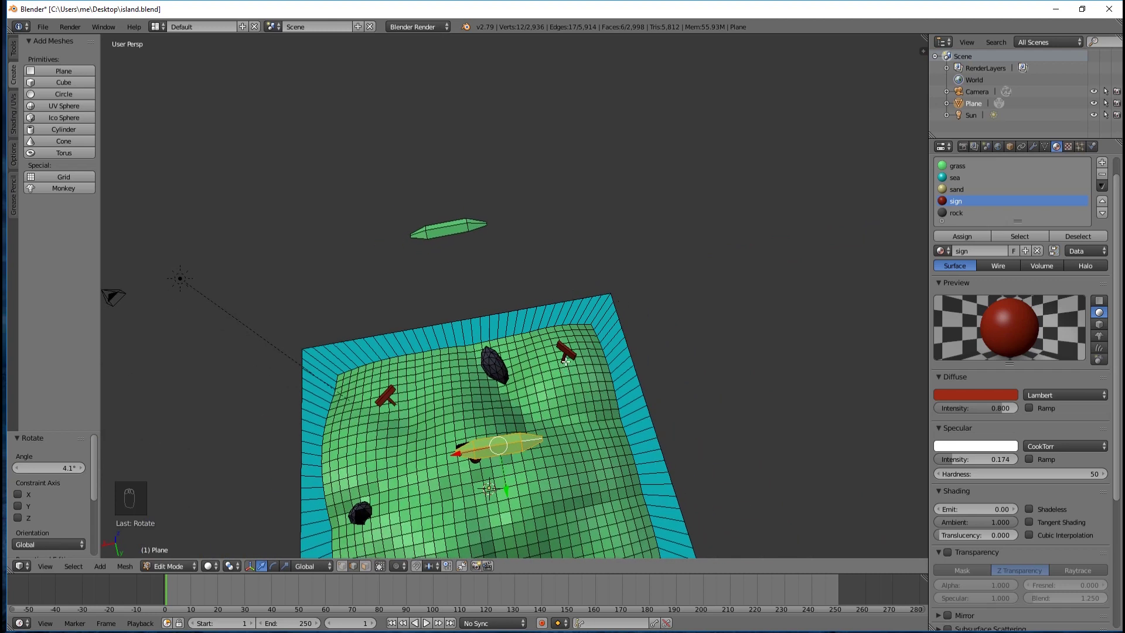
{"action": "key", "text": "KP_7"}
{"action": "key", "text": "KP_5"}
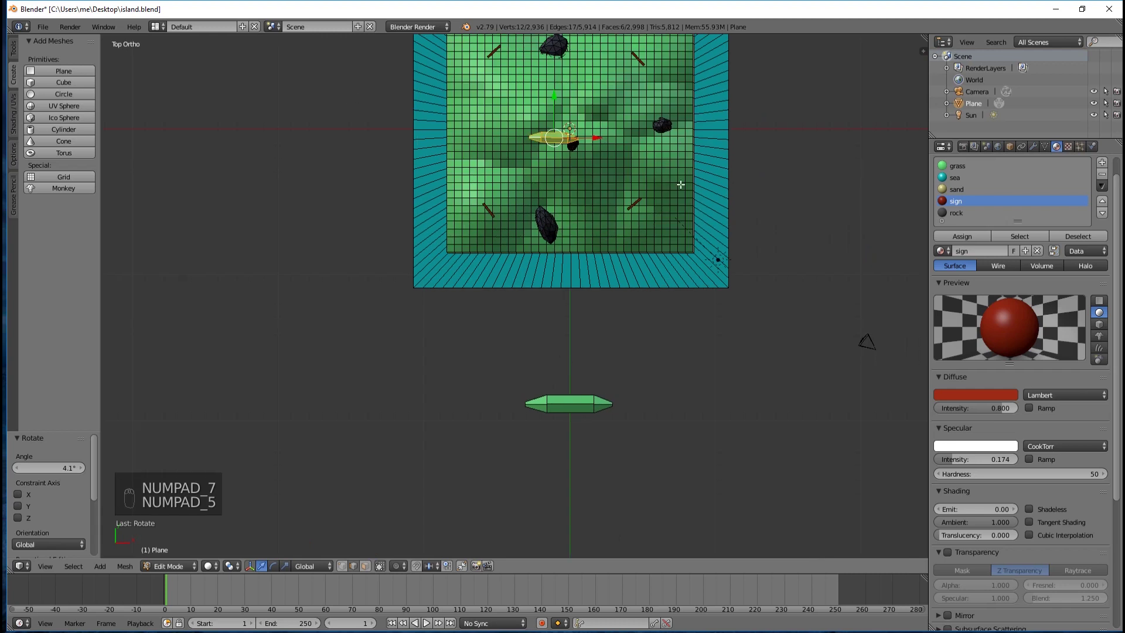
{"action": "scroll", "coordinate": [695, 200], "scroll_direction": "up", "scroll_amount": 3}
{"action": "scroll", "coordinate": [695, 195], "scroll_direction": "down", "scroll_amount": 2}
{"action": "scroll", "coordinate": [694, 193], "scroll_direction": "up", "scroll_amount": 6, "text": "shift"}
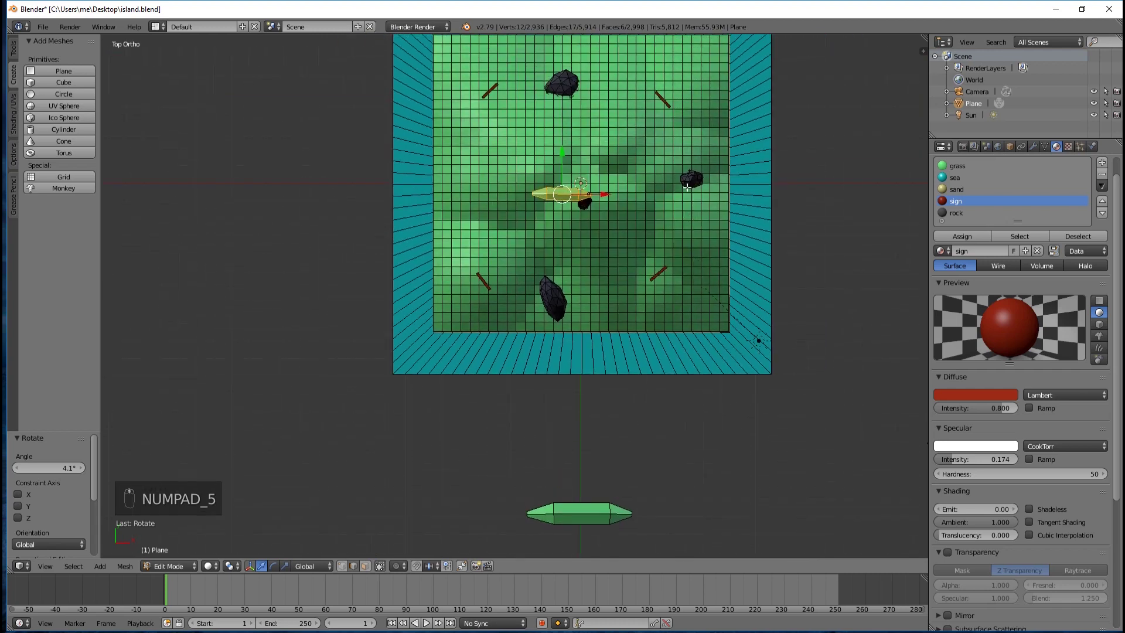
{"action": "scroll", "coordinate": [688, 188], "scroll_direction": "up", "scroll_amount": 1, "text": "shift"}
{"action": "scroll", "coordinate": [638, 201], "scroll_direction": "up", "scroll_amount": 1}
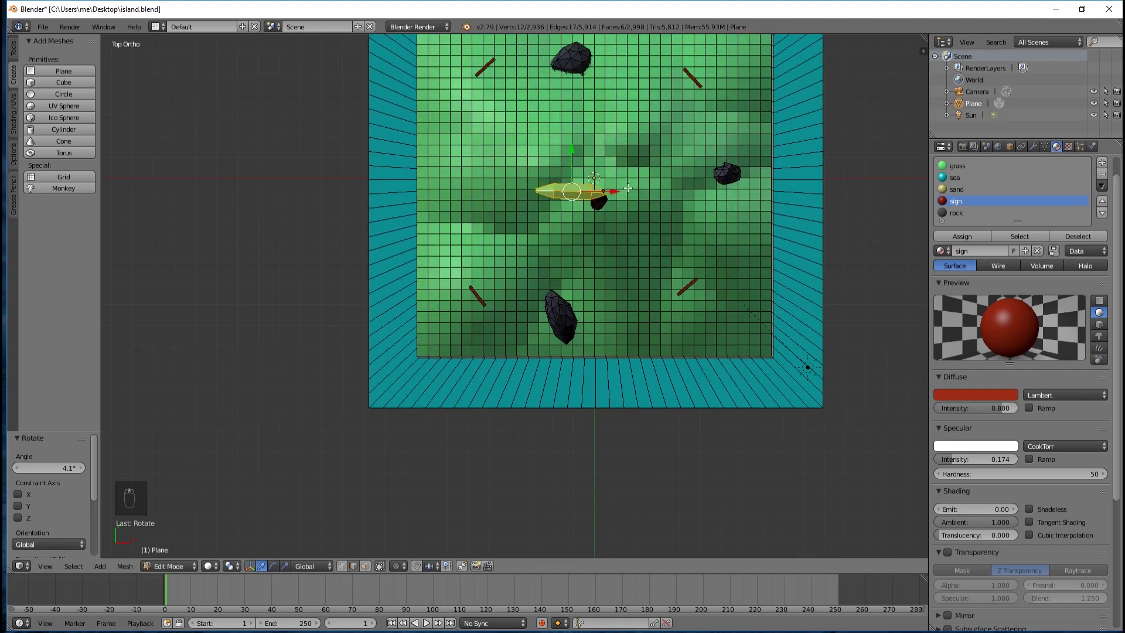
{"action": "key", "text": "shift+d"}
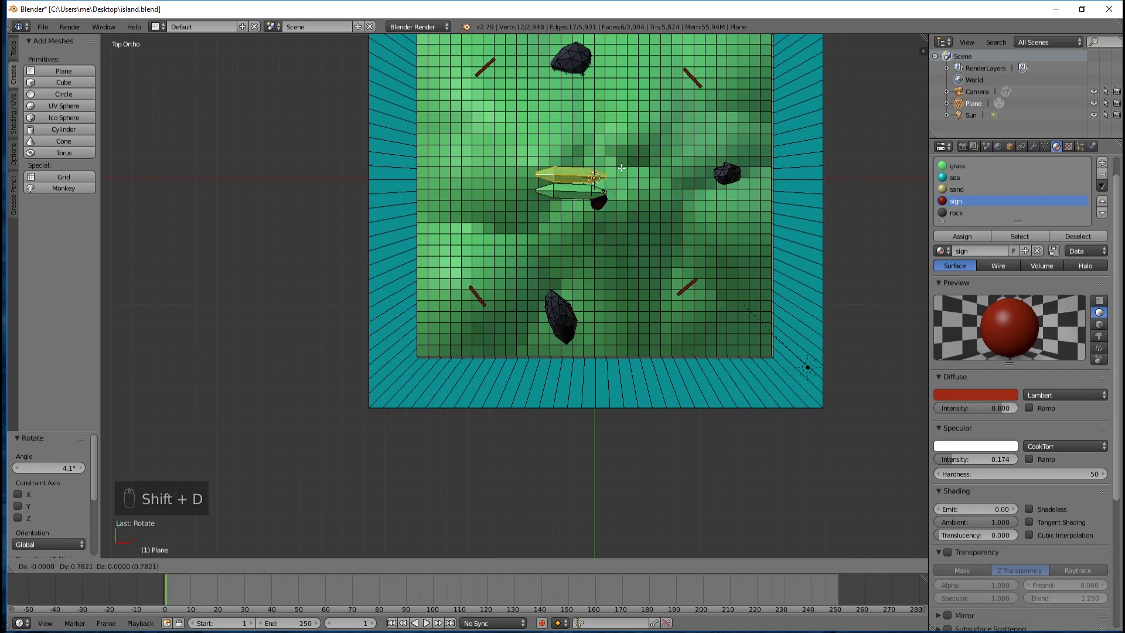
{"action": "left_click", "coordinate": [619, 161]}
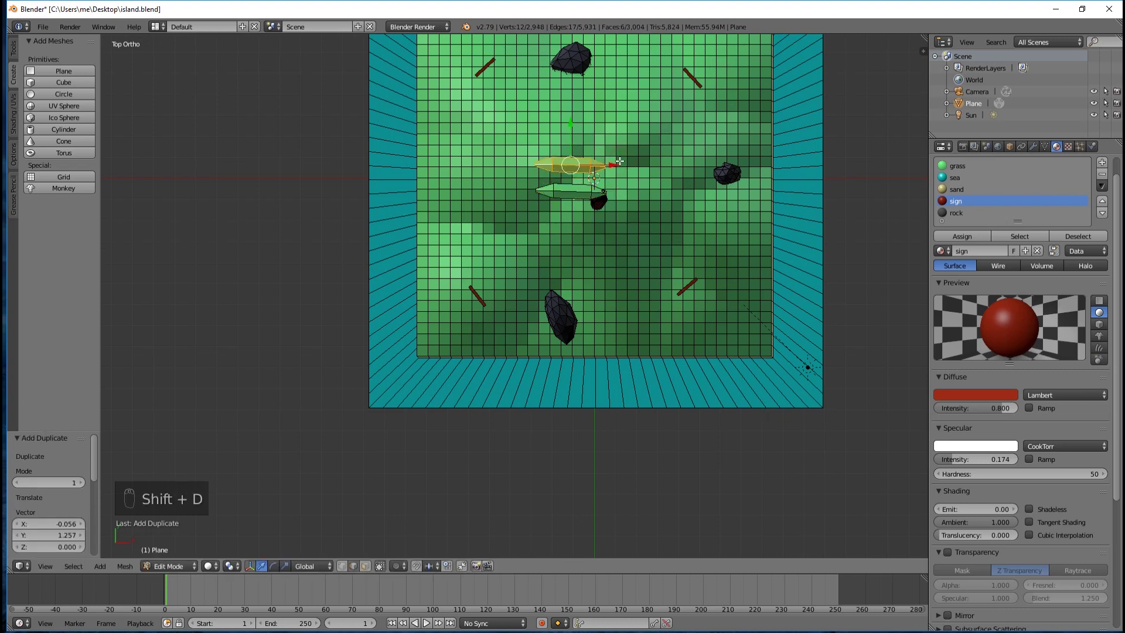
Step: Rotate the second trunk leaf about 42.1° and move it about 0.391 along X and -0.391 along Y to the trunk's top
{"action": "key", "text": "r"}
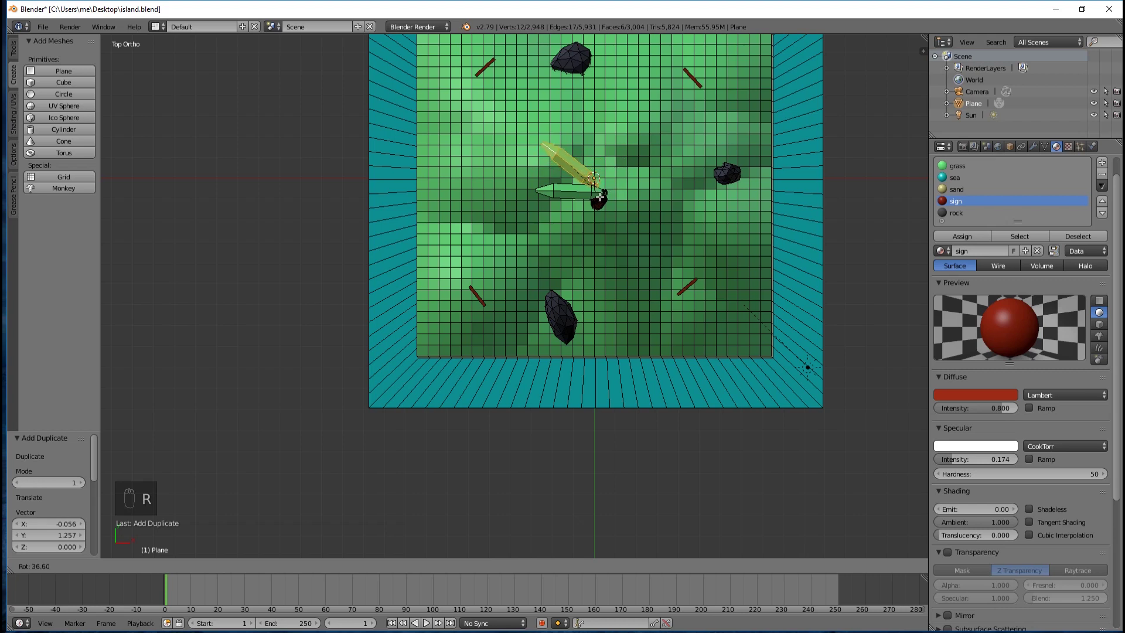
{"action": "left_click", "coordinate": [595, 198]}
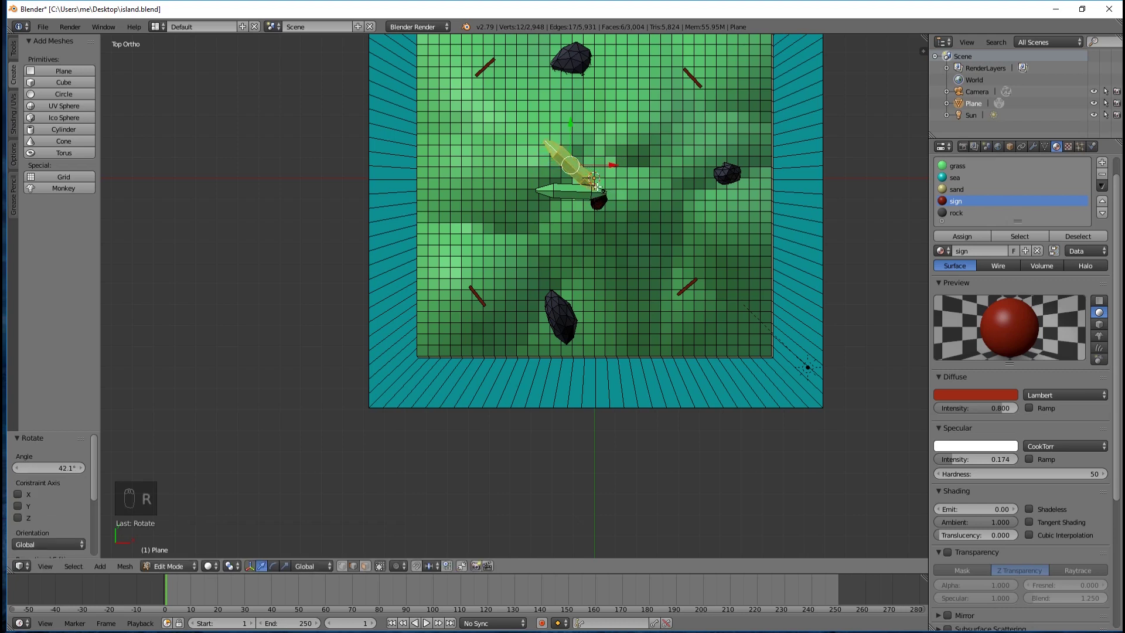
{"action": "key", "text": "g"}
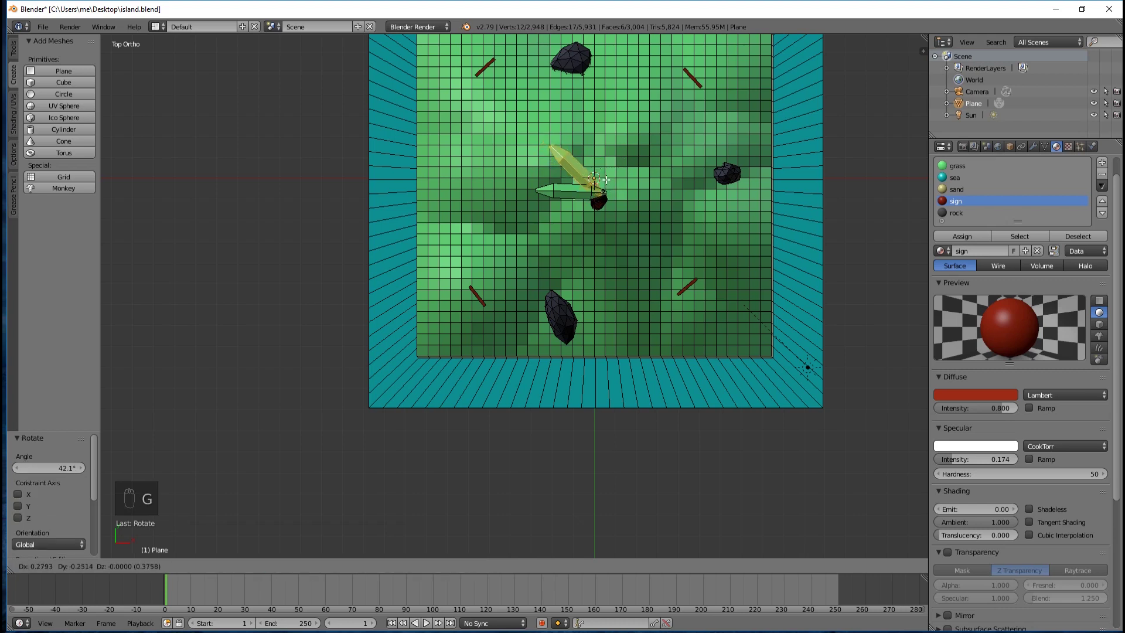
{"action": "left_click", "coordinate": [607, 184]}
{"action": "scroll", "coordinate": [608, 183], "scroll_direction": "up", "scroll_amount": 3}
{"action": "middle_click_drag", "start_coordinate": [667, 171], "coordinate": [502, 102]}
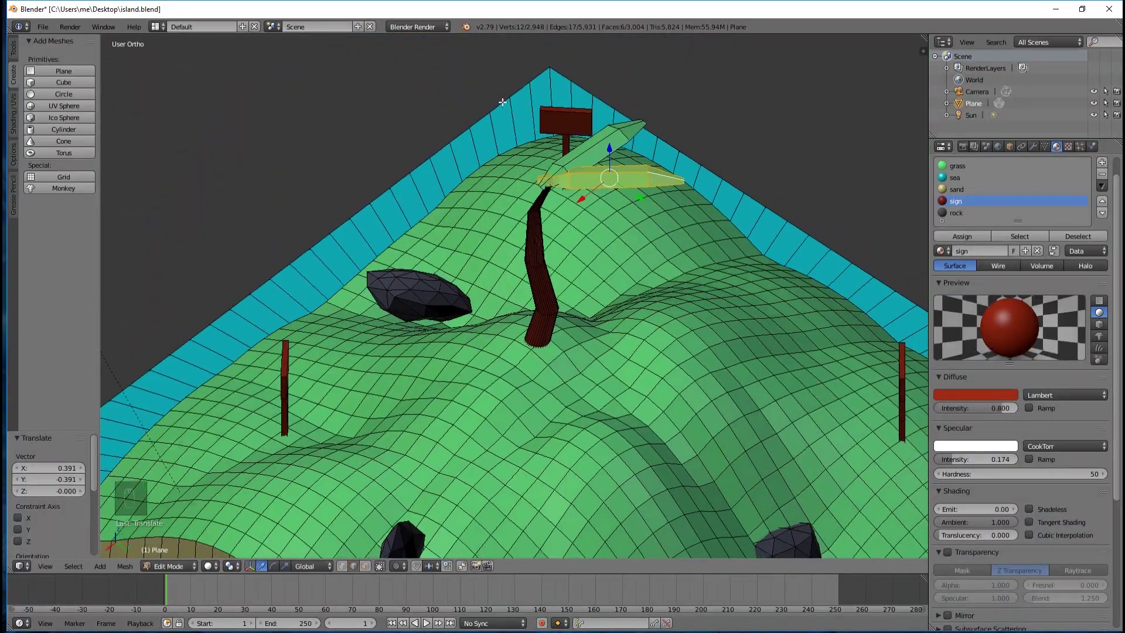
{"action": "middle_click_drag", "start_coordinate": [651, 232], "coordinate": [651, 178]}
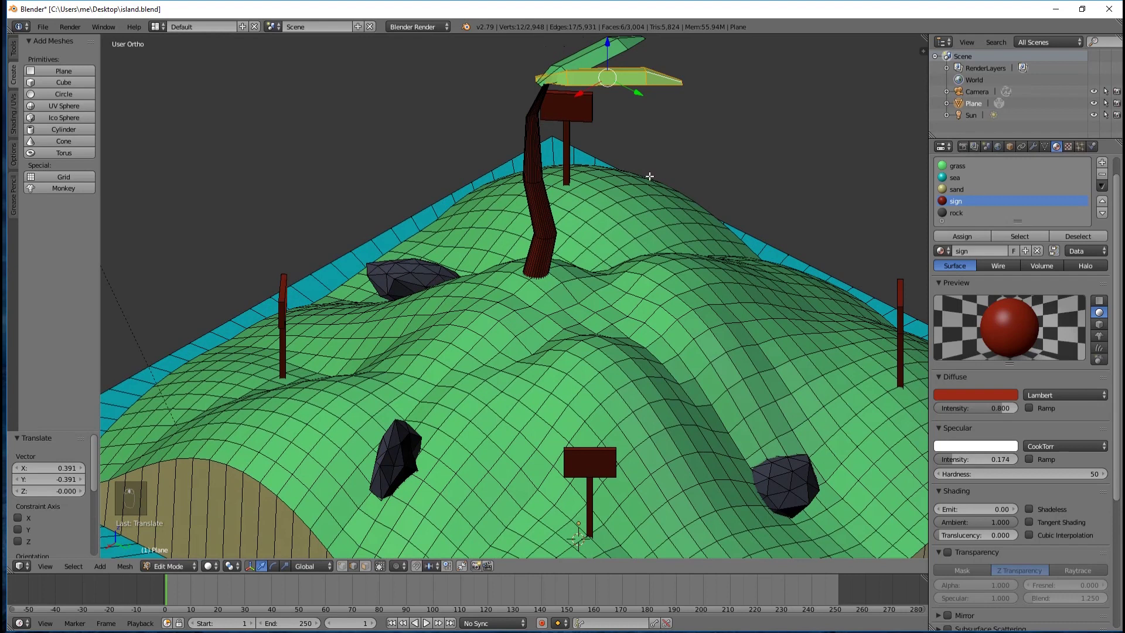
{"action": "scroll", "coordinate": [650, 176], "scroll_direction": "up", "scroll_amount": 4}
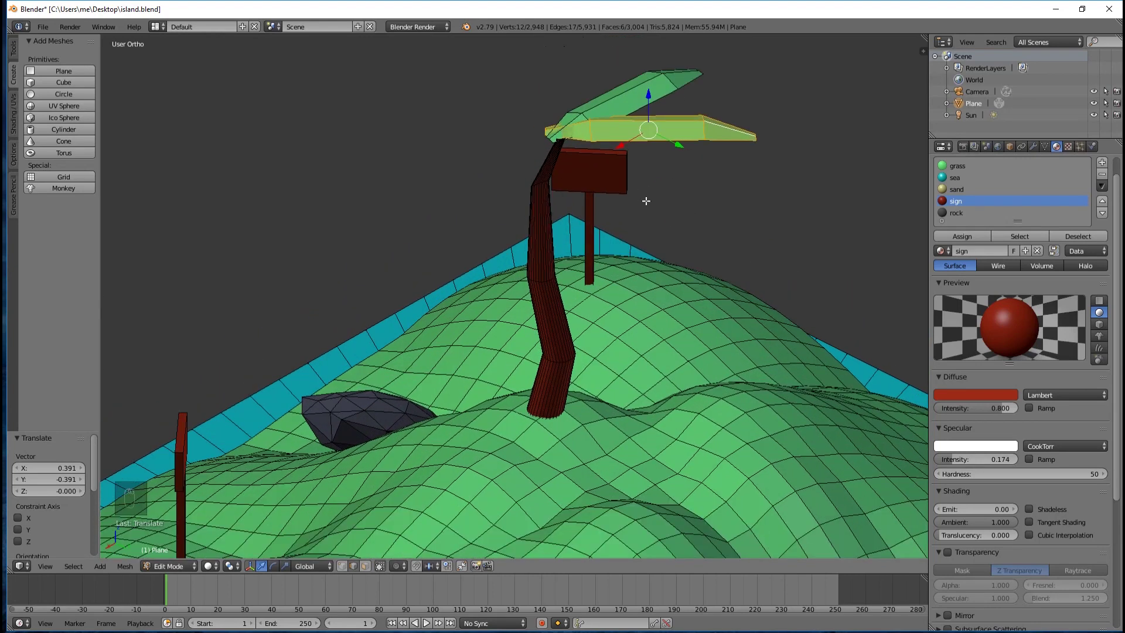
{"action": "middle_click_drag", "start_coordinate": [651, 201], "coordinate": [608, 217]}
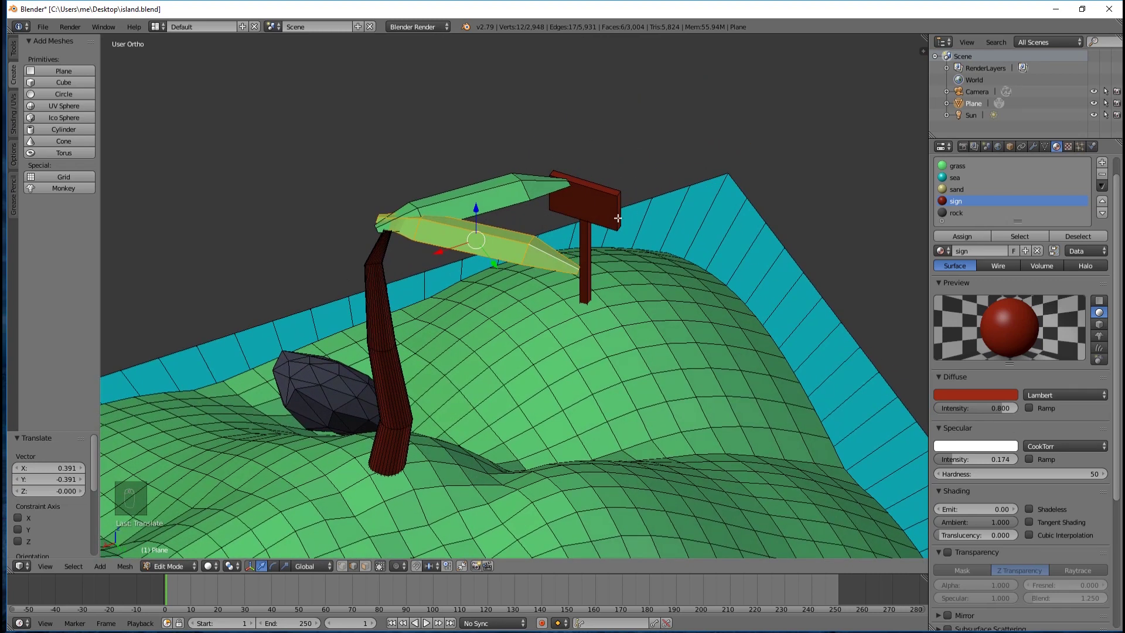
{"action": "key", "text": "g"}
{"action": "key", "text": "g"}
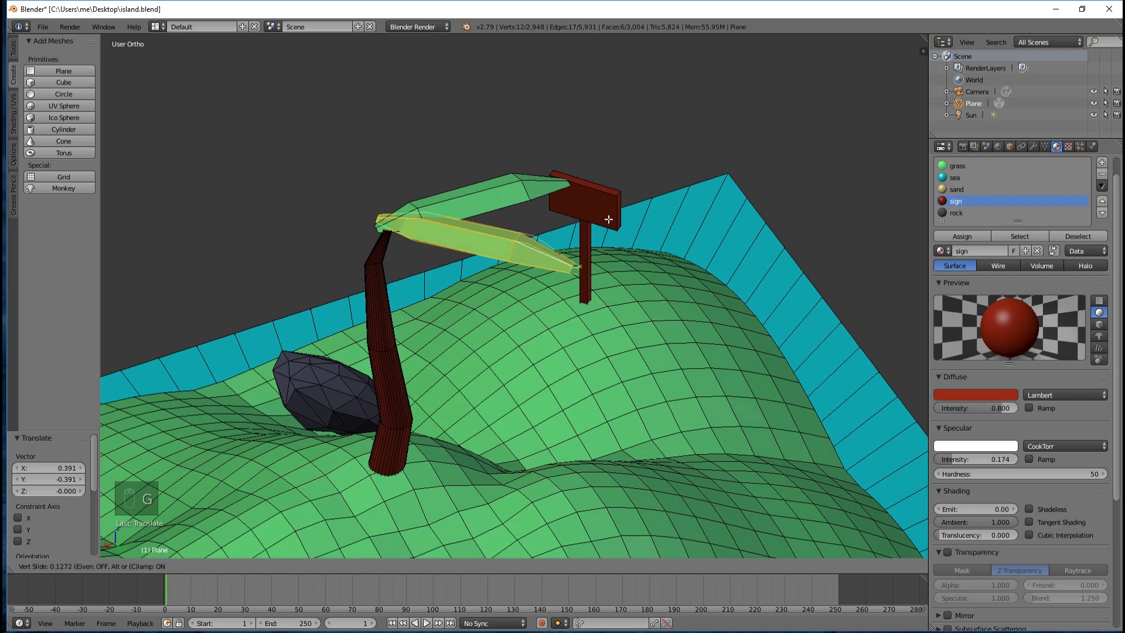
{"action": "right_click", "coordinate": [609, 219]}
Step: Nudge the second leaf onto the trunk's tip, about 0.085 along X, 0.133 along Y and -0.051 along Z
{"action": "middle_click_drag", "start_coordinate": [613, 255], "coordinate": [584, 271]}
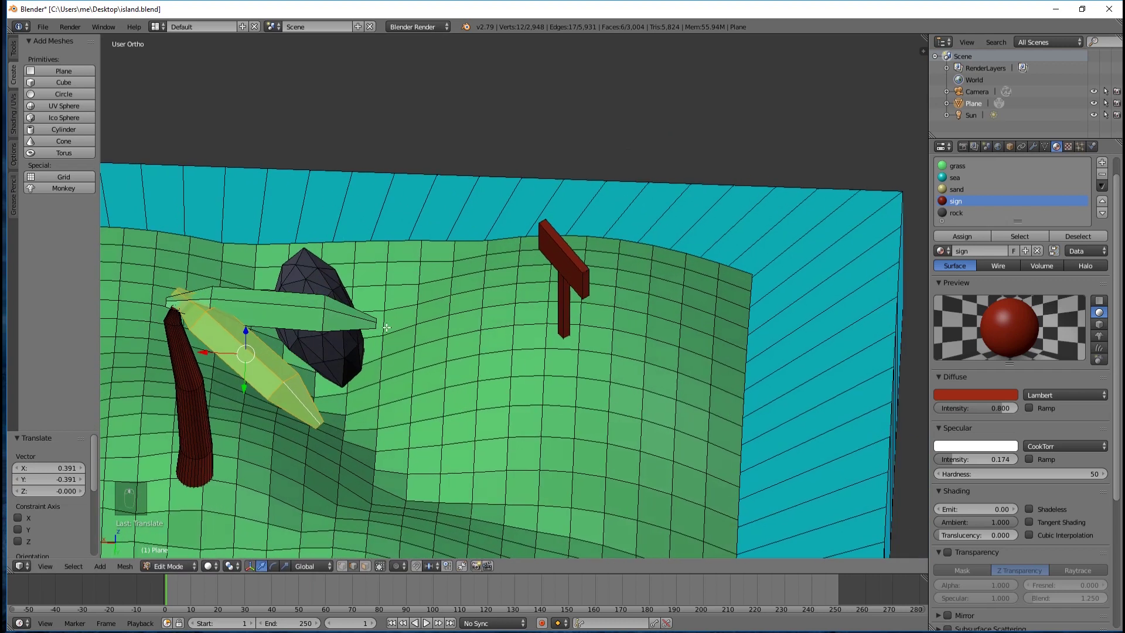
{"action": "middle_click_drag", "start_coordinate": [391, 317], "coordinate": [377, 330]}
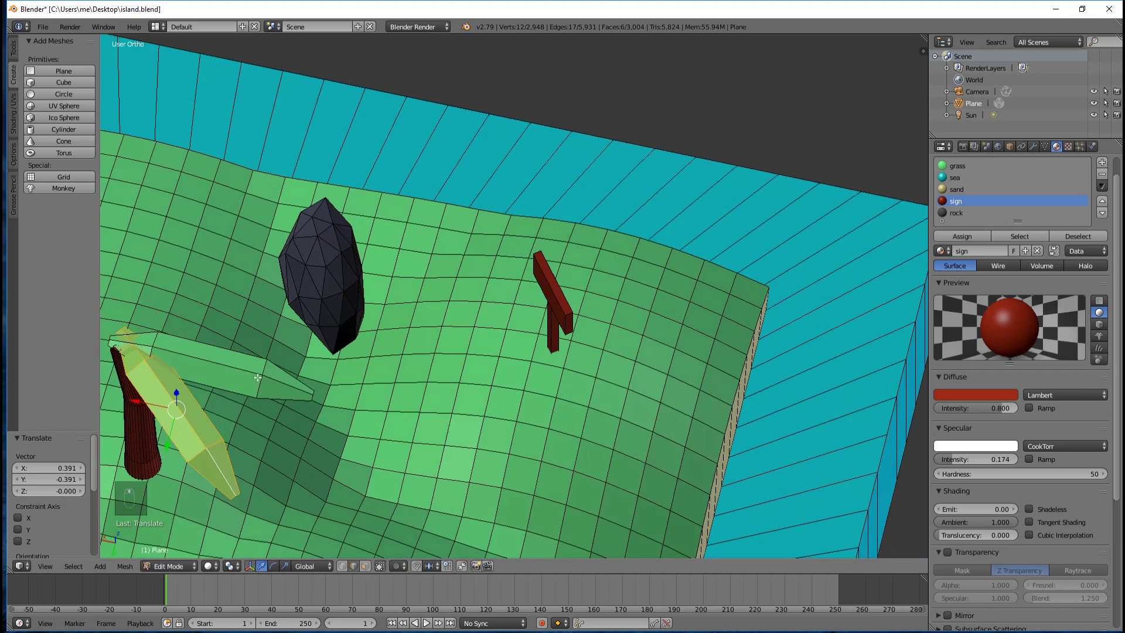
{"action": "key", "text": "g"}
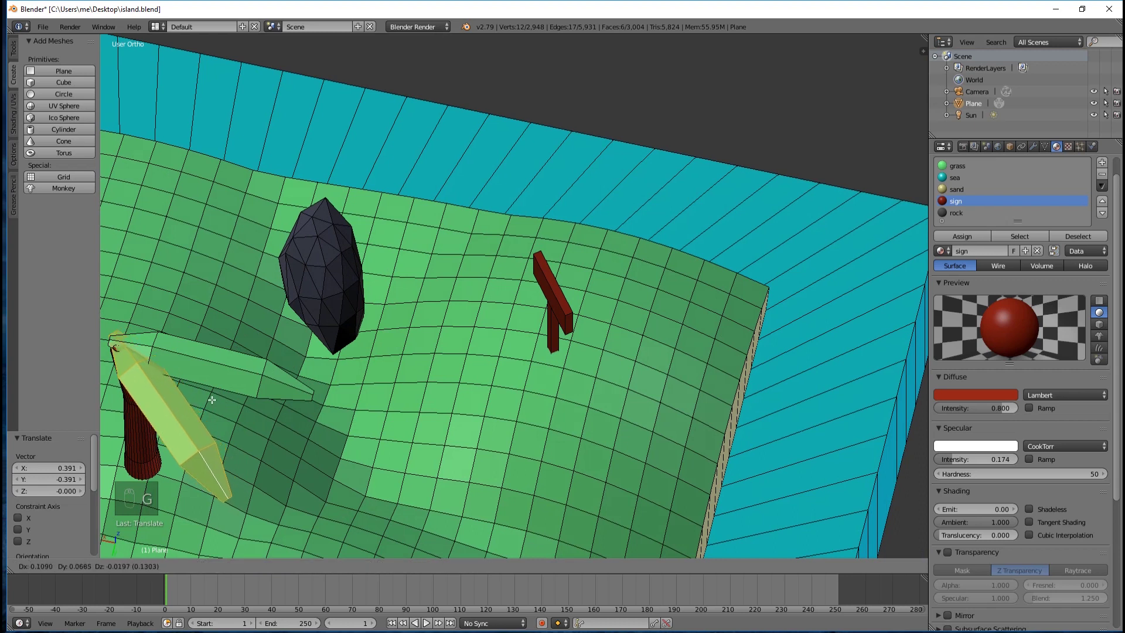
{"action": "left_click", "coordinate": [212, 403]}
Step: Duplicate the second leaf in top view about 1.145 along X and 0.475 along Y, and rotate the copy 57°
{"action": "middle_click_drag", "start_coordinate": [238, 423], "coordinate": [244, 422]}
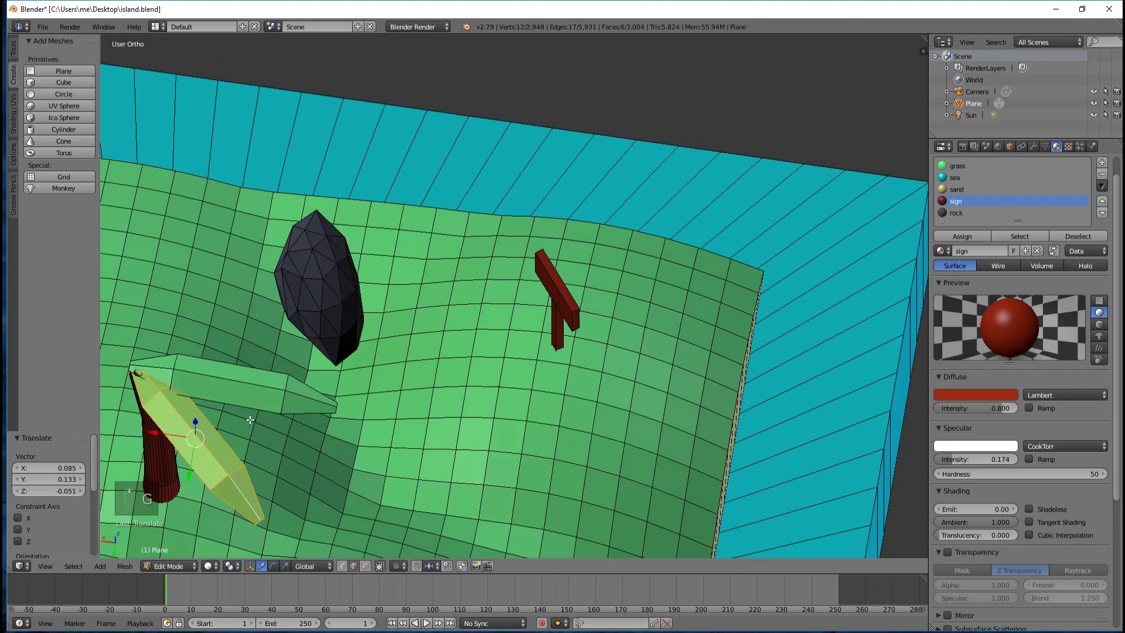
{"action": "key", "text": "KP_7"}
{"action": "scroll", "coordinate": [568, 311], "scroll_direction": "down", "scroll_amount": 5}
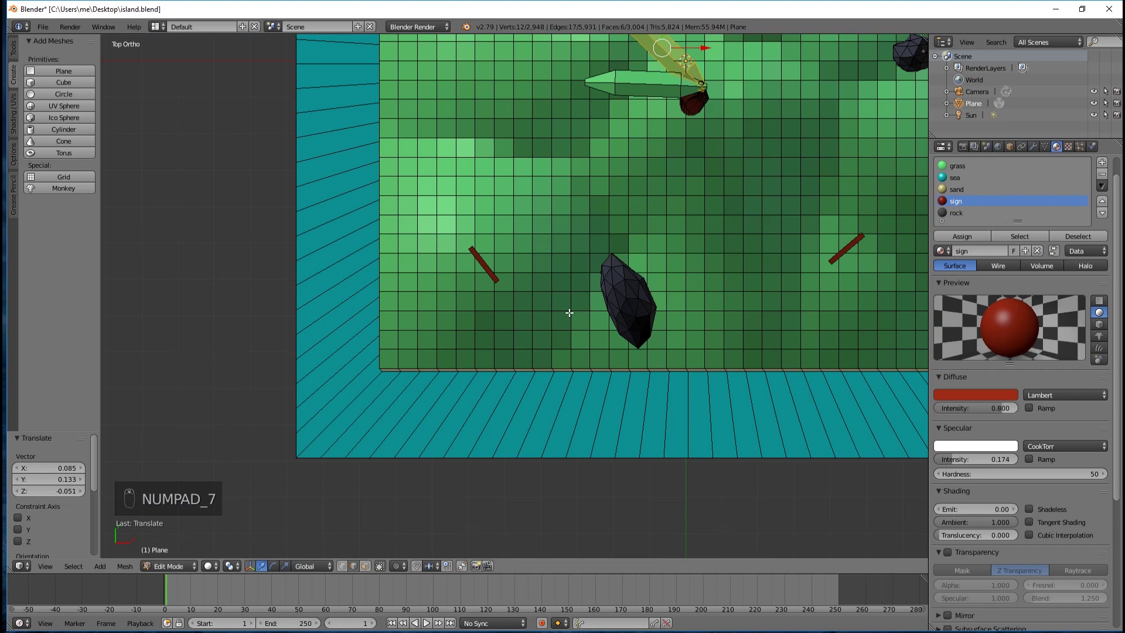
{"action": "key", "text": "shift+d"}
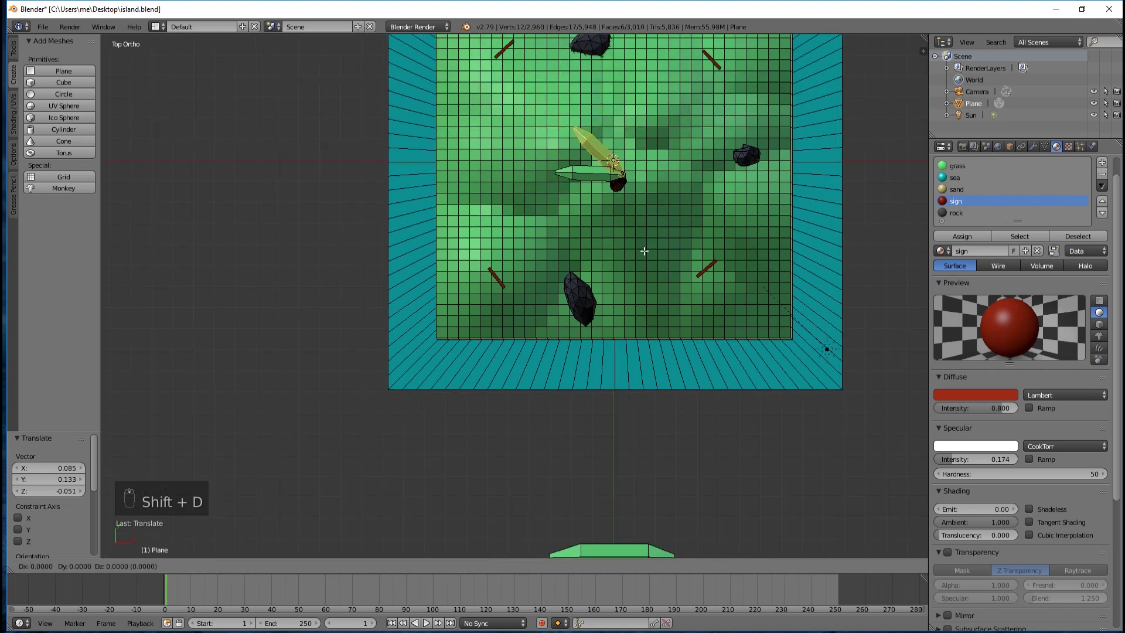
{"action": "left_click", "coordinate": [669, 240]}
{"action": "key", "text": "r"}
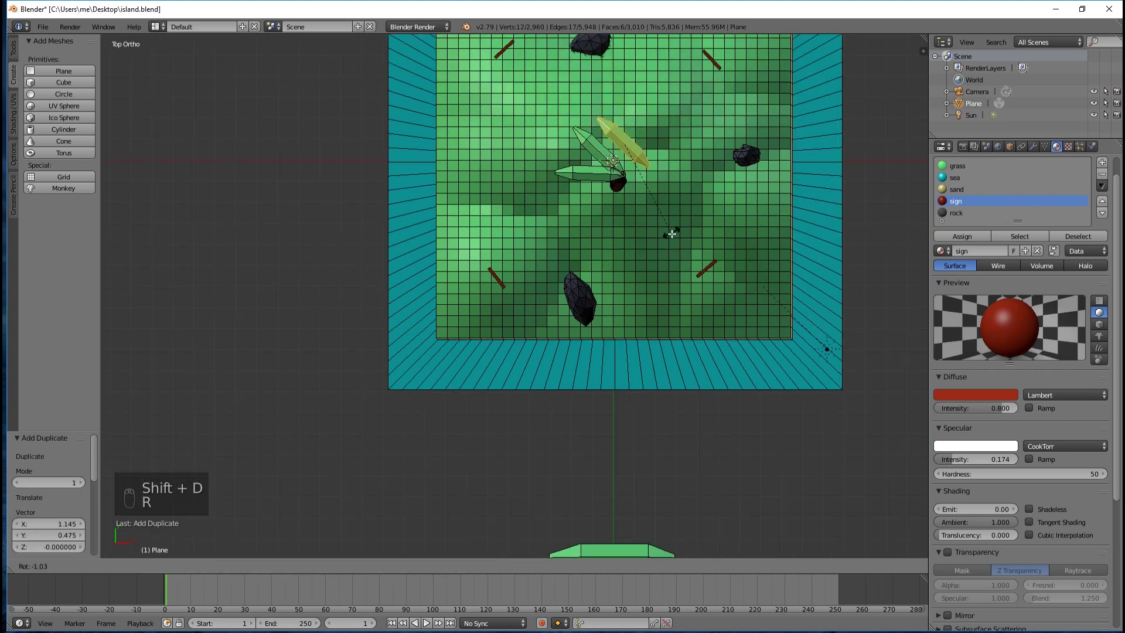
{"action": "left_click", "coordinate": [564, 246]}
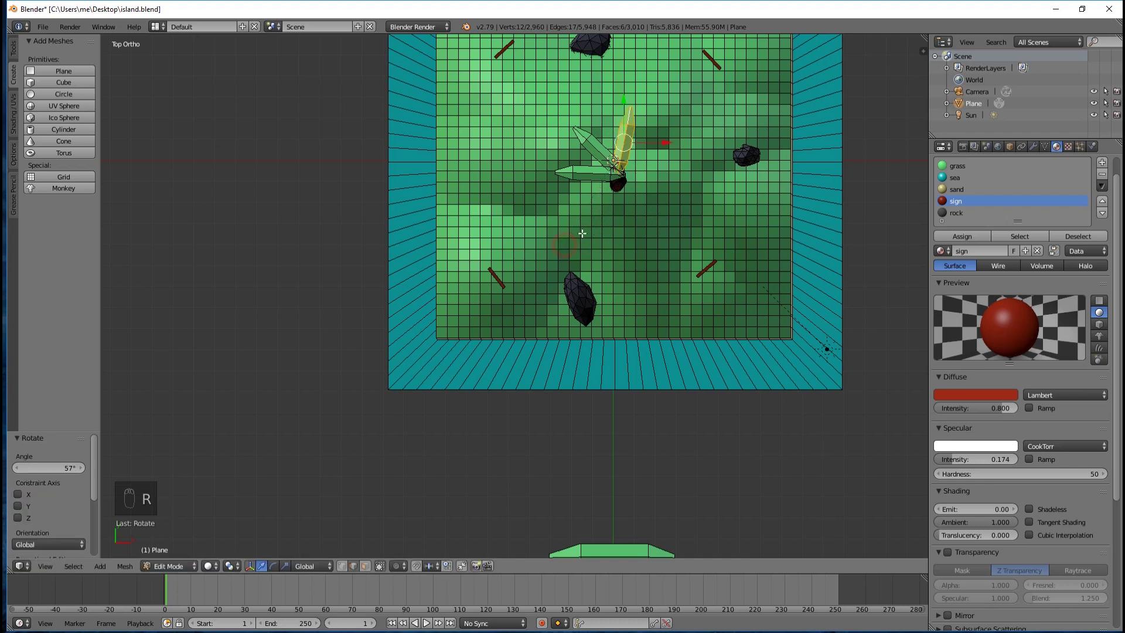
Step: Move the third leaf onto the trunk's tip, about 0.239 along X, -0.061 along Y and -0.084 along Z, and raise it about 0.107
{"action": "scroll", "coordinate": [614, 203], "scroll_direction": "up", "scroll_amount": 3}
{"action": "middle_click_drag", "start_coordinate": [613, 203], "coordinate": [587, 315]}
{"action": "key", "text": "g"}
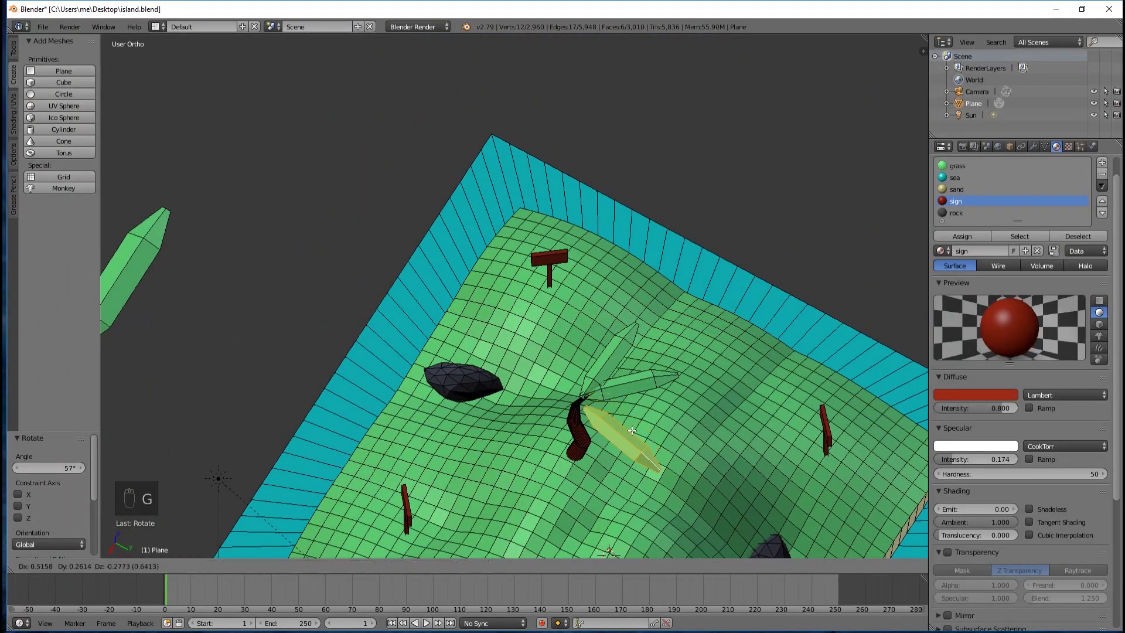
{"action": "left_click", "coordinate": [630, 417]}
{"action": "scroll", "coordinate": [688, 400], "scroll_direction": "up", "scroll_amount": 2}
{"action": "middle_click_drag", "start_coordinate": [688, 400], "coordinate": [681, 366]}
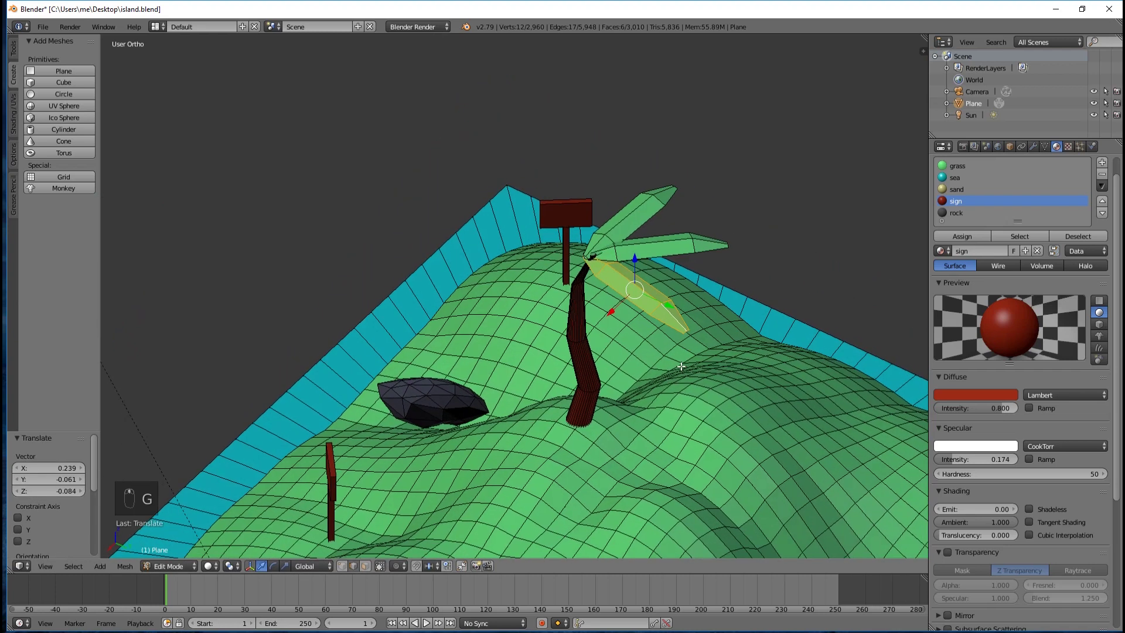
{"action": "left_click_drag", "start_coordinate": [635, 261], "coordinate": [689, 296]}
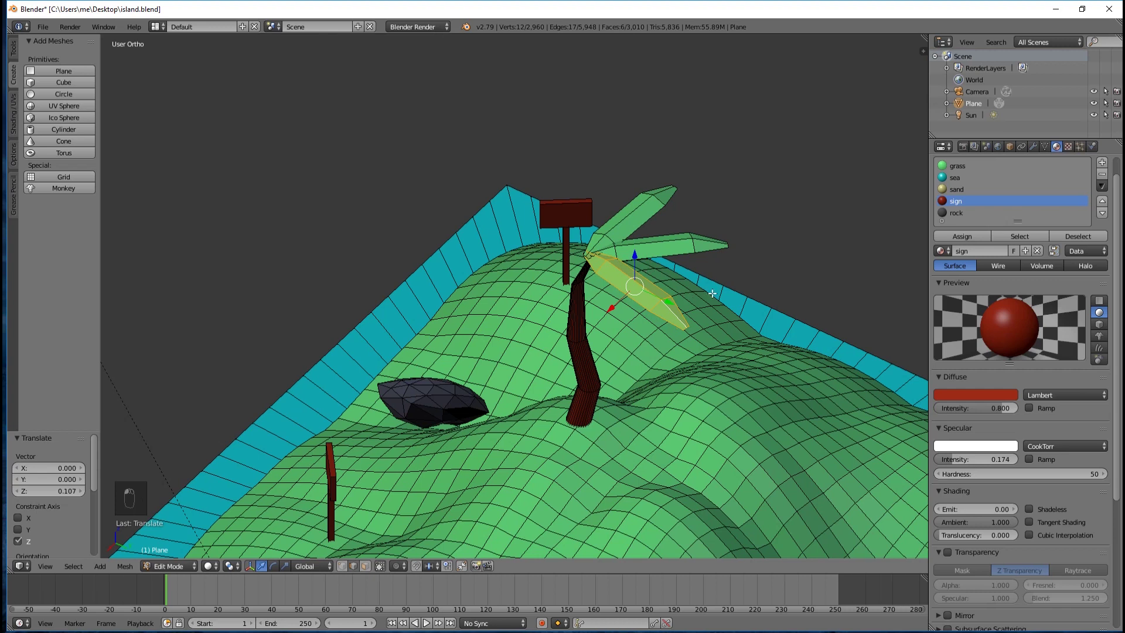
Step: Duplicate the third leaf in top view, rotate the copy 57° and move it about 0.07 along X and -0.559 along Y onto the trunk's tip
{"action": "key", "text": "KP_7"}
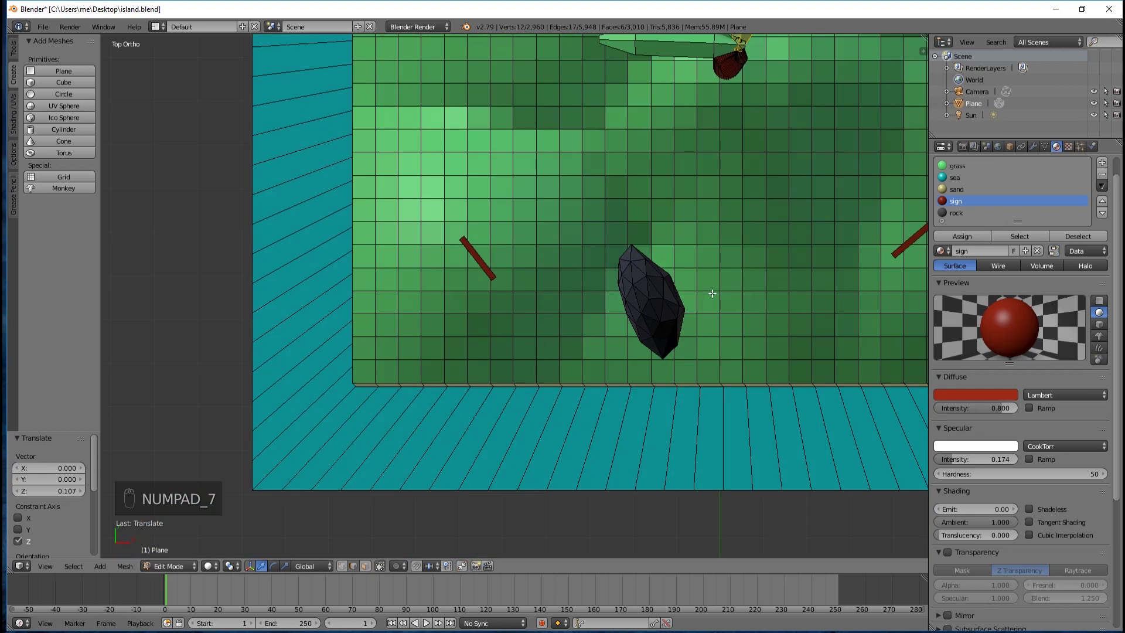
{"action": "scroll", "coordinate": [720, 261], "scroll_direction": "down", "scroll_amount": 3}
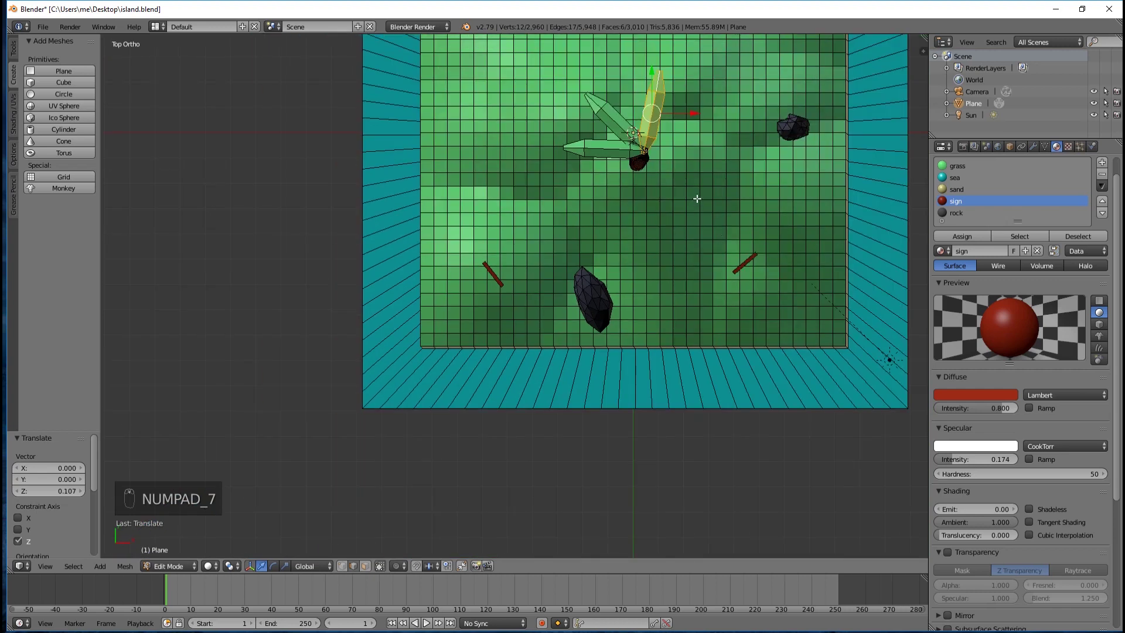
{"action": "key", "text": "shift+d"}
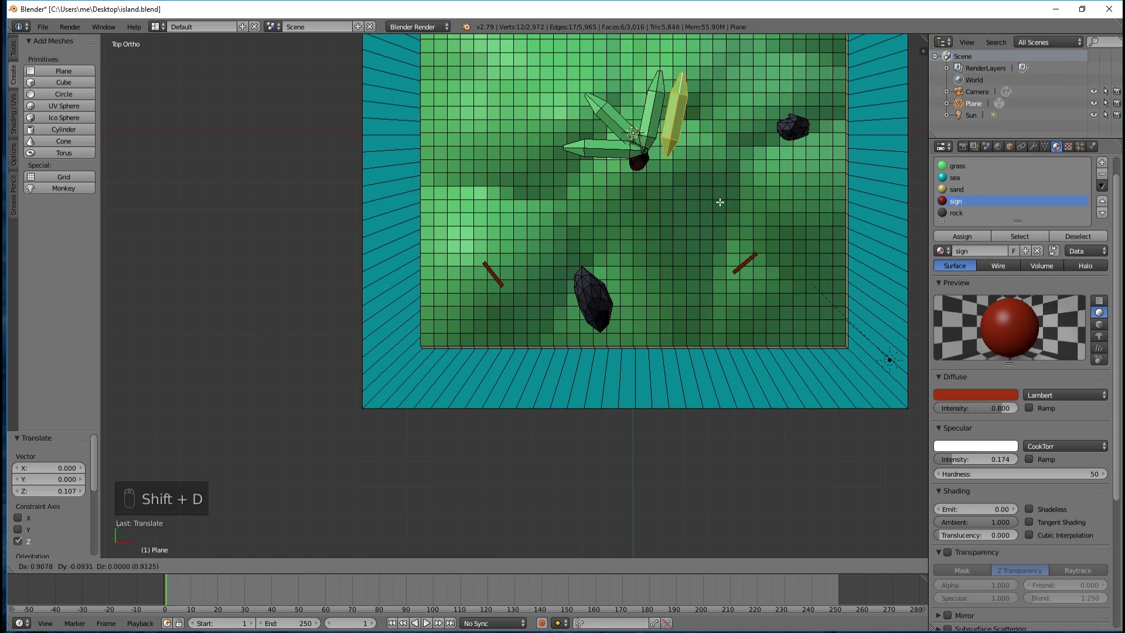
{"action": "left_click", "coordinate": [721, 208]}
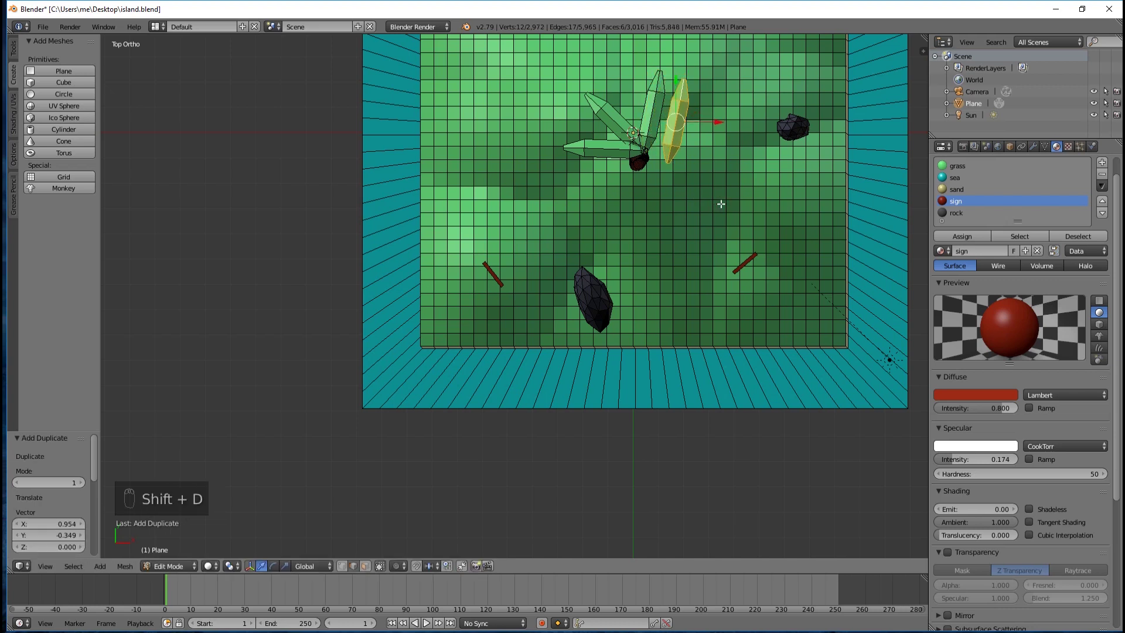
{"action": "key", "text": "r"}
{"action": "left_click", "coordinate": [625, 172]}
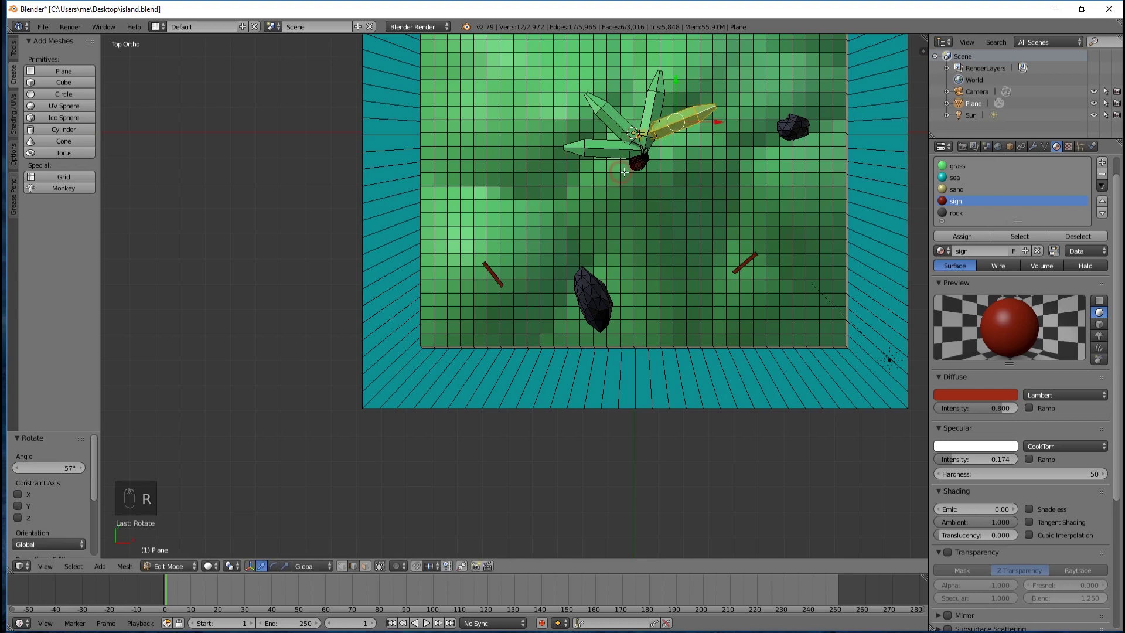
{"action": "key", "text": "g"}
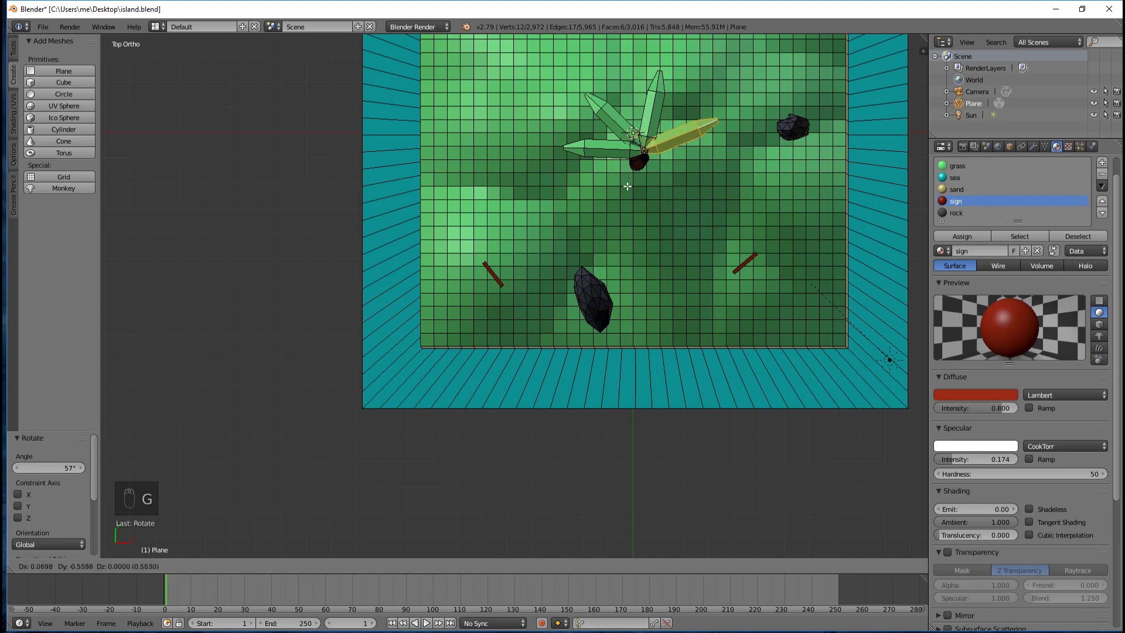
{"action": "left_click", "coordinate": [627, 187]}
Step: Duplicate the fourth leaf about 0.746 along X and -1.069 along Y, rotate the copy 47.2° and set its base on the trunk's tip
{"action": "scroll", "coordinate": [740, 91], "scroll_direction": "up", "scroll_amount": 2}
{"action": "middle_click_drag", "start_coordinate": [746, 125], "coordinate": [745, 155]}
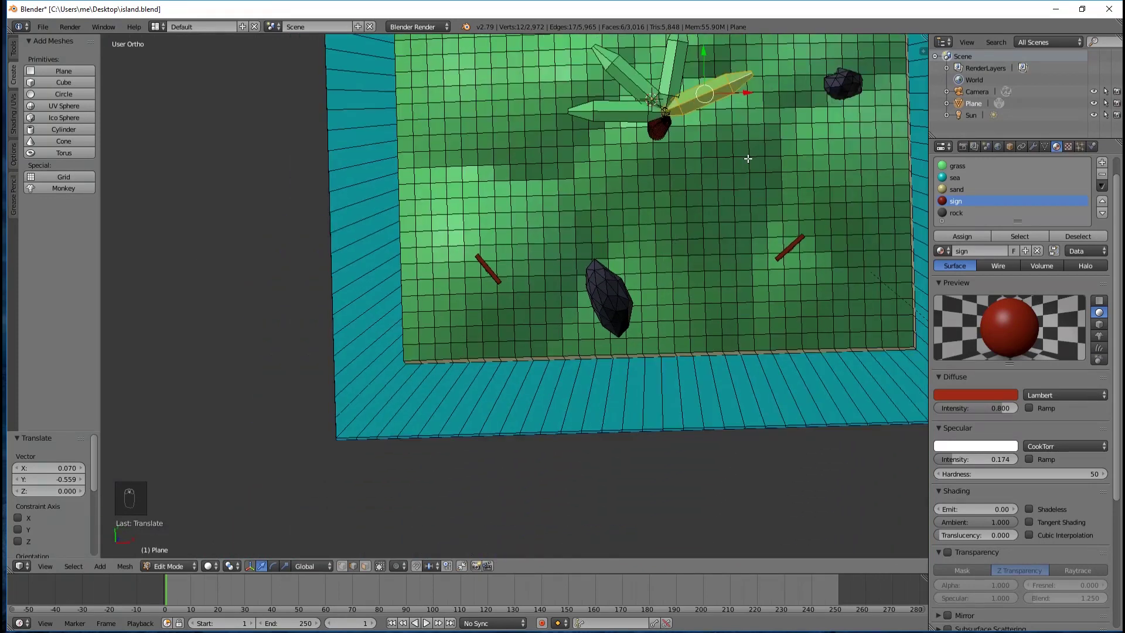
{"action": "key", "text": "shift+d"}
{"action": "left_click", "coordinate": [772, 190]}
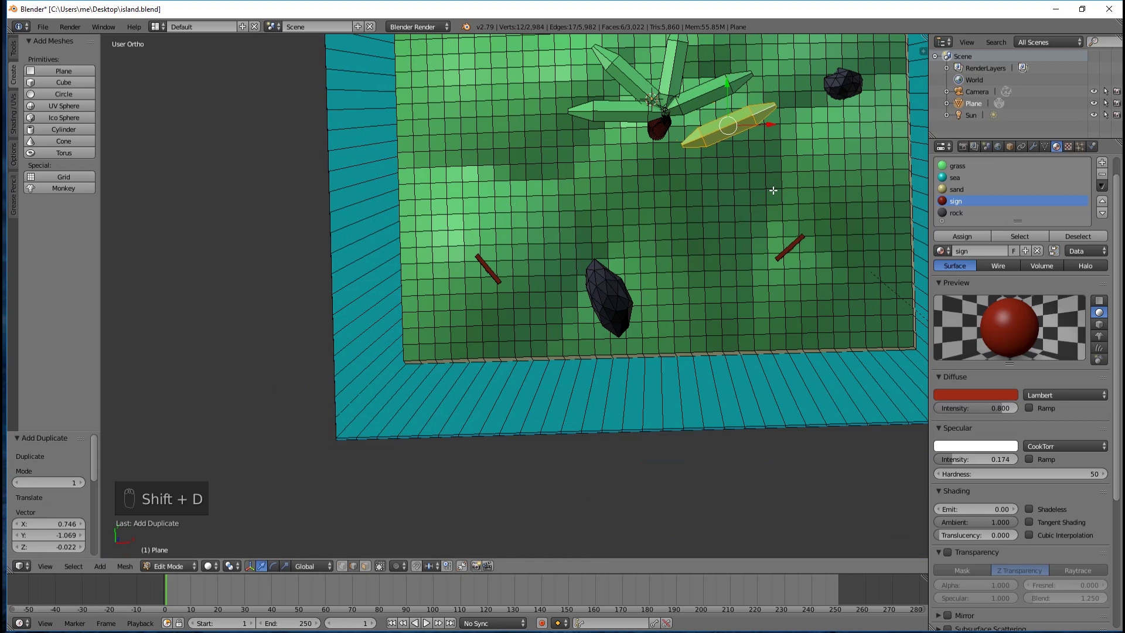
{"action": "key", "text": "r"}
{"action": "left_click", "coordinate": [699, 221]}
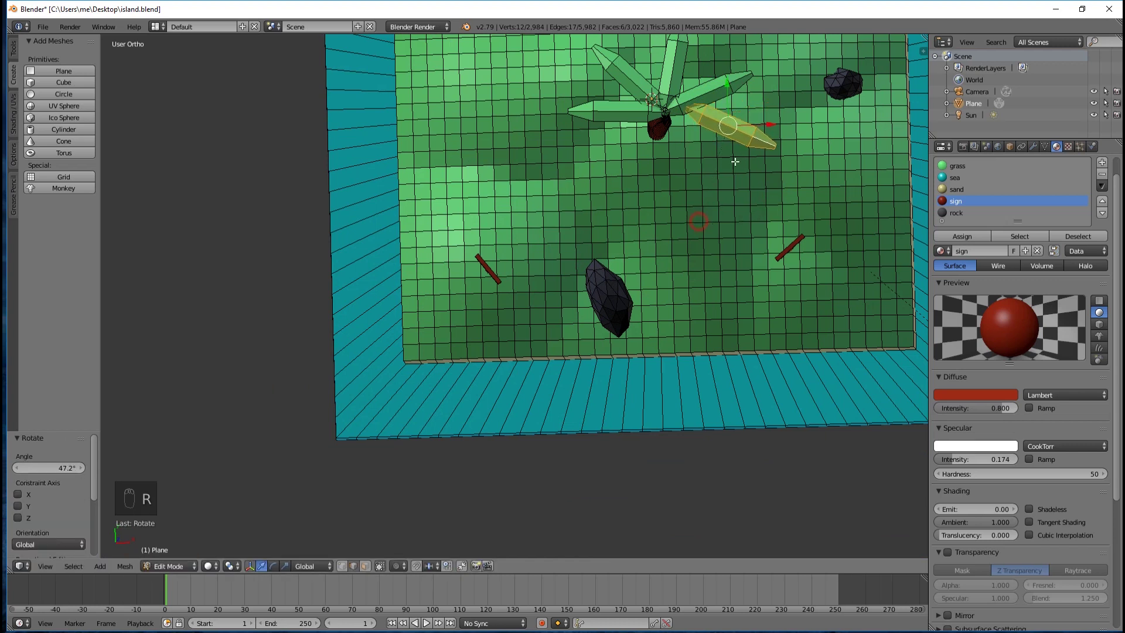
{"action": "key", "text": "g"}
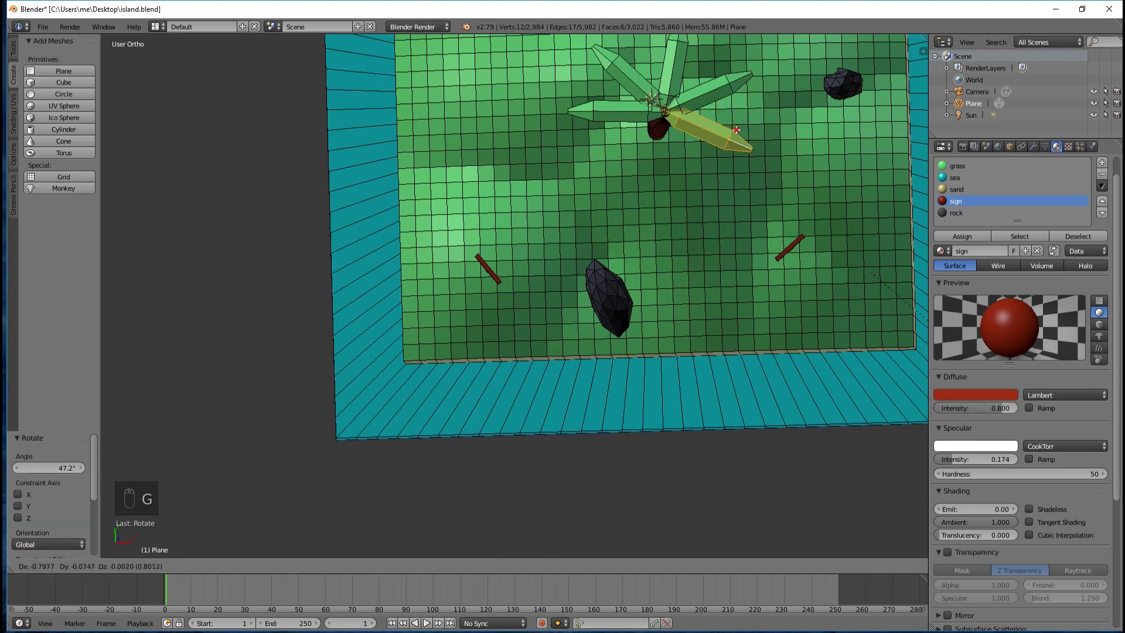
{"action": "left_click", "coordinate": [724, 176]}
Step: Duplicate the fifth leaf, rotate the copy 38.8° and move it about -0.327 along X, 0.113 along Y and 0.025 along Z to the crown's centre
{"action": "middle_click_drag", "start_coordinate": [724, 176], "coordinate": [695, 184]}
{"action": "key", "text": "shift+d"}
{"action": "left_click", "coordinate": [681, 213]}
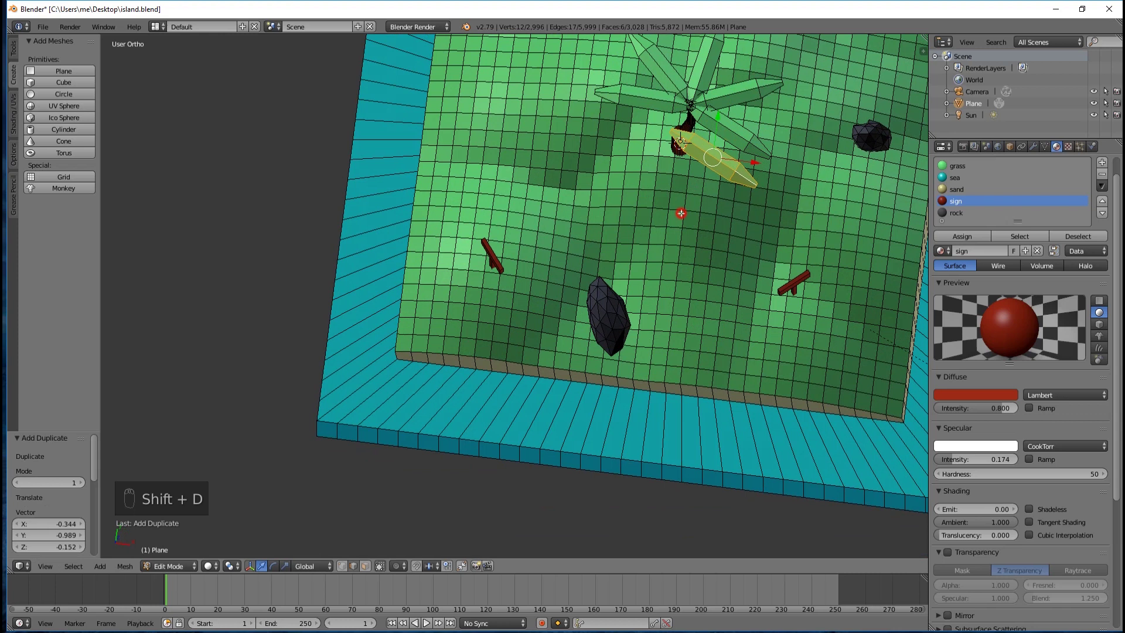
{"action": "key", "text": "r"}
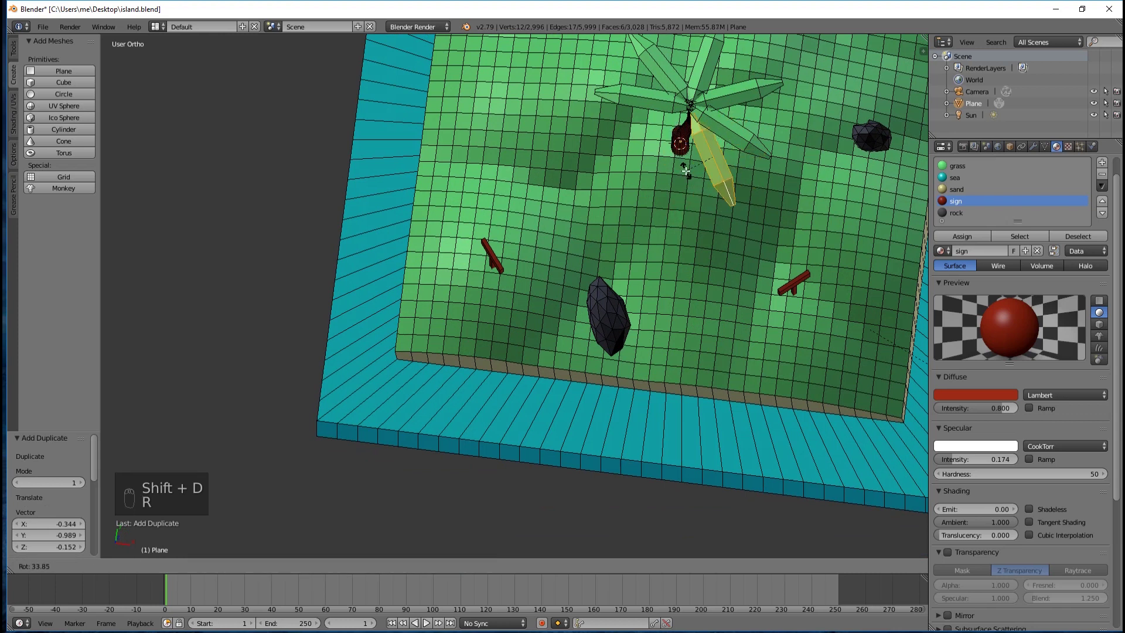
{"action": "left_click", "coordinate": [685, 170]}
{"action": "key", "text": "g"}
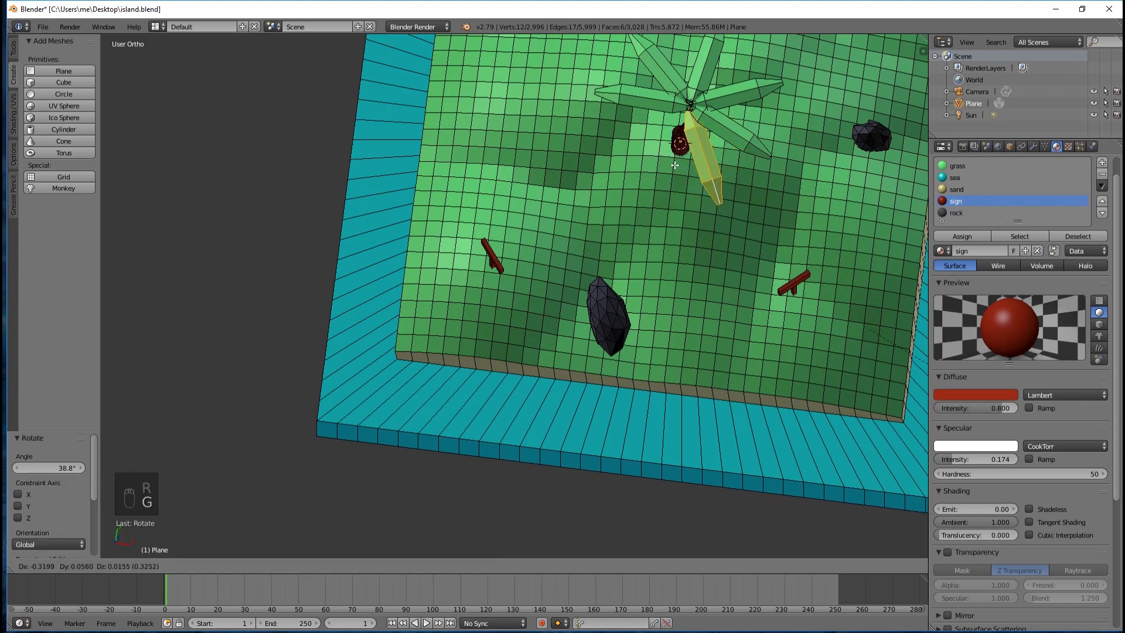
{"action": "left_click", "coordinate": [675, 165]}
Step: Duplicate the sixth leaf, rotate the copy 54.9° and move it about 1.009 along X, 1.535 along Y and 0.308 along Z into the crown's gap
{"action": "middle_click_drag", "start_coordinate": [675, 166], "coordinate": [818, 44]}
{"action": "scroll", "coordinate": [742, 108], "scroll_direction": "up", "scroll_amount": 3}
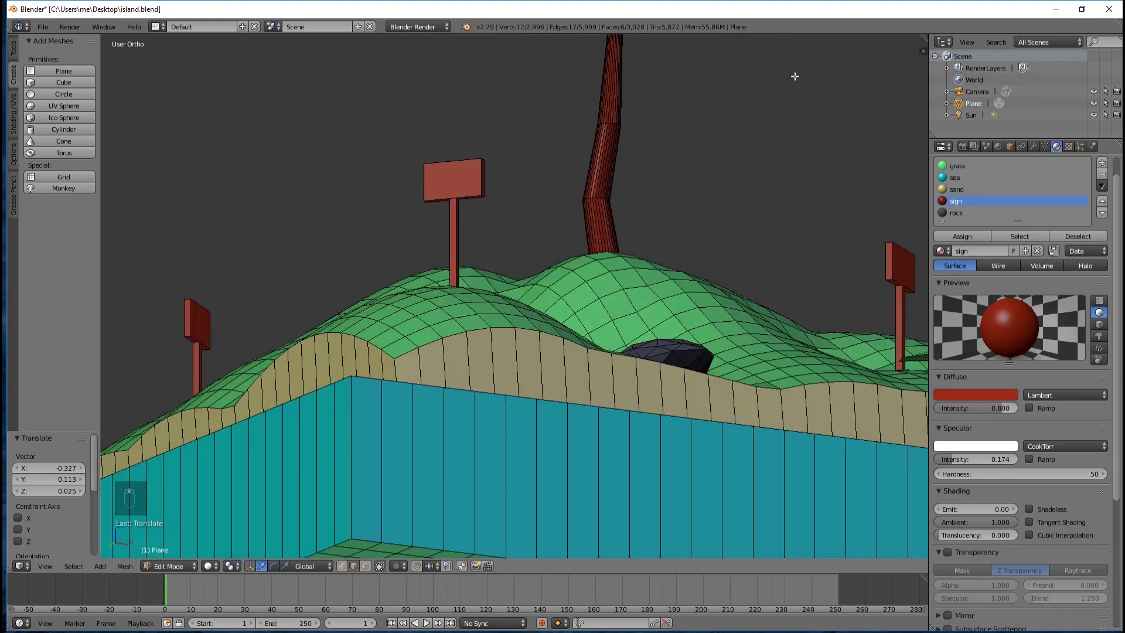
{"action": "scroll", "coordinate": [749, 108], "scroll_direction": "up", "scroll_amount": 8, "text": "shift"}
{"action": "middle_click_drag", "start_coordinate": [721, 129], "coordinate": [702, 165]}
{"action": "scroll", "coordinate": [737, 163], "scroll_direction": "down", "scroll_amount": 3}
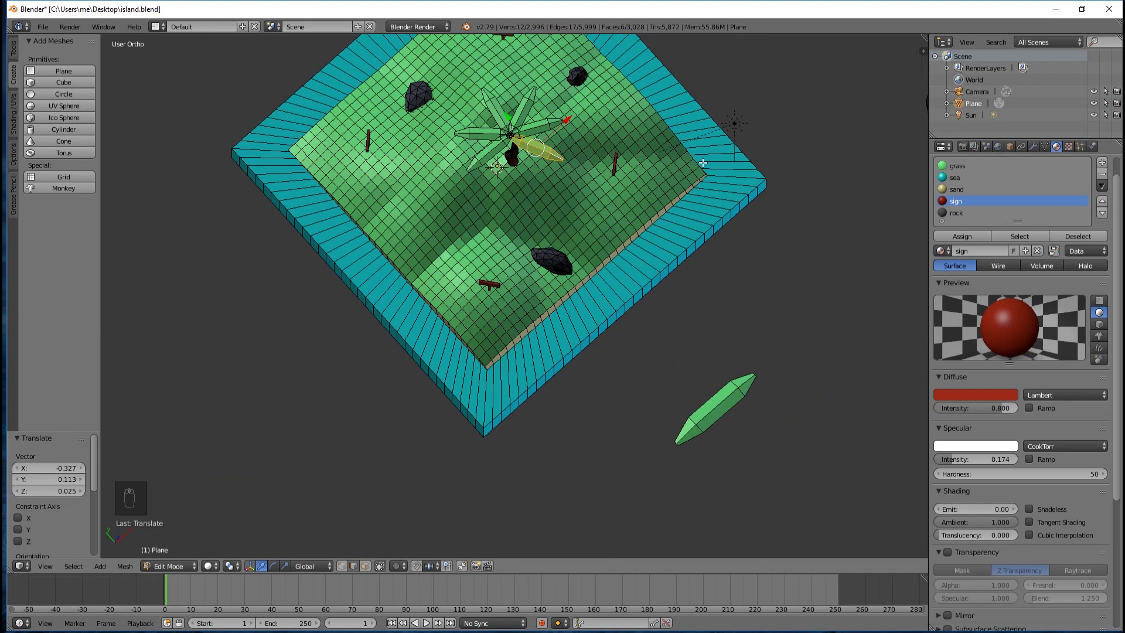
{"action": "key", "text": "shift+d"}
{"action": "left_click", "coordinate": [690, 208]}
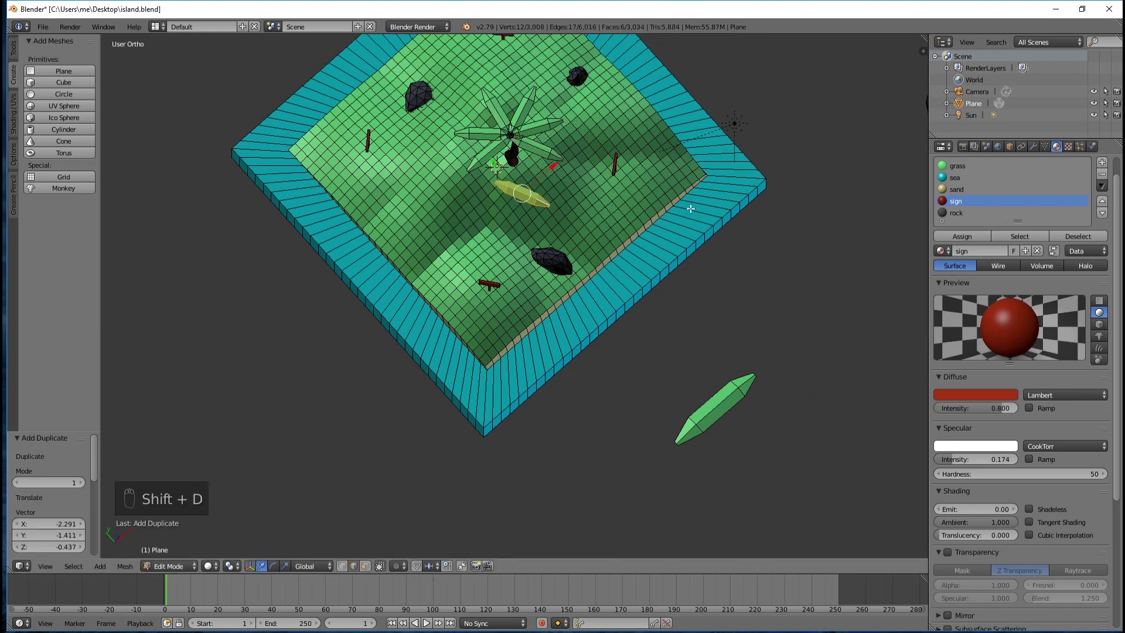
{"action": "key", "text": "r"}
{"action": "left_click", "coordinate": [559, 255]}
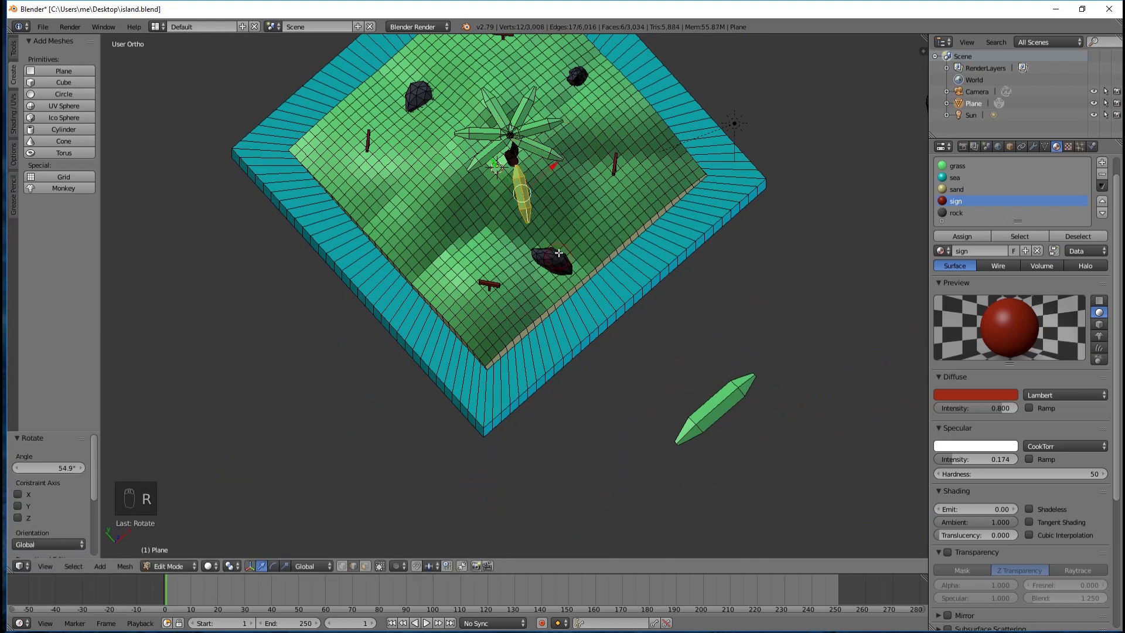
{"action": "key", "text": "g"}
{"action": "left_click", "coordinate": [555, 219]}
Step: Switch to perspective view and delete the edges of the spare leaf lying outside the island
{"action": "middle_click_drag", "start_coordinate": [555, 220], "coordinate": [718, 193]}
{"action": "key", "text": "KP_5"}
{"action": "middle_click_drag", "start_coordinate": [610, 124], "coordinate": [759, 123]}
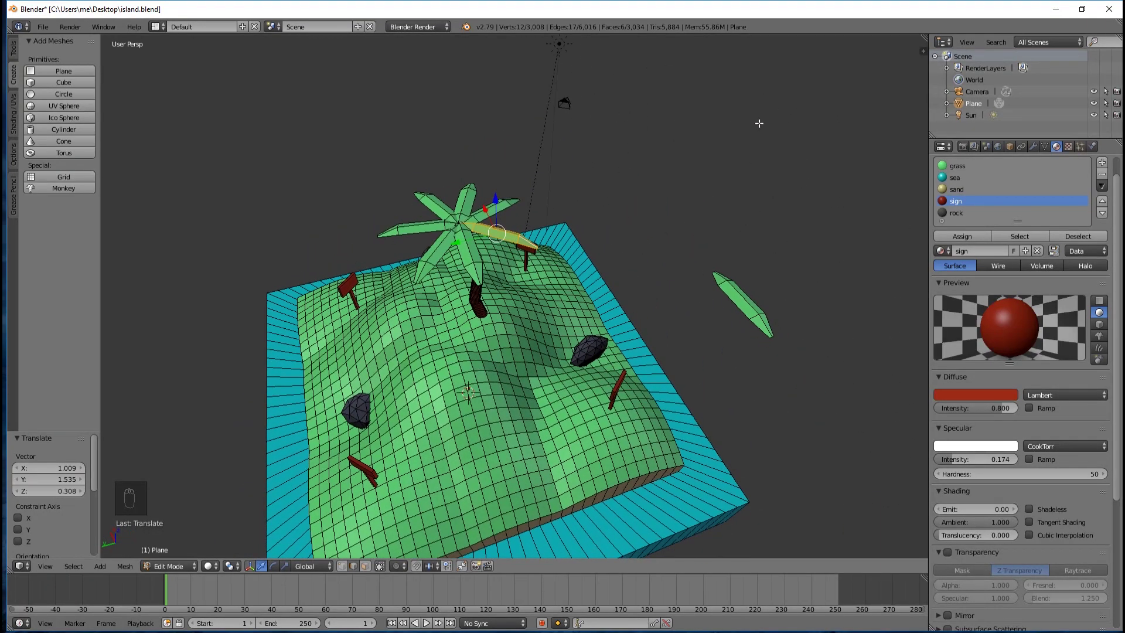
{"action": "middle_click_drag", "start_coordinate": [817, 276], "coordinate": [801, 277]}
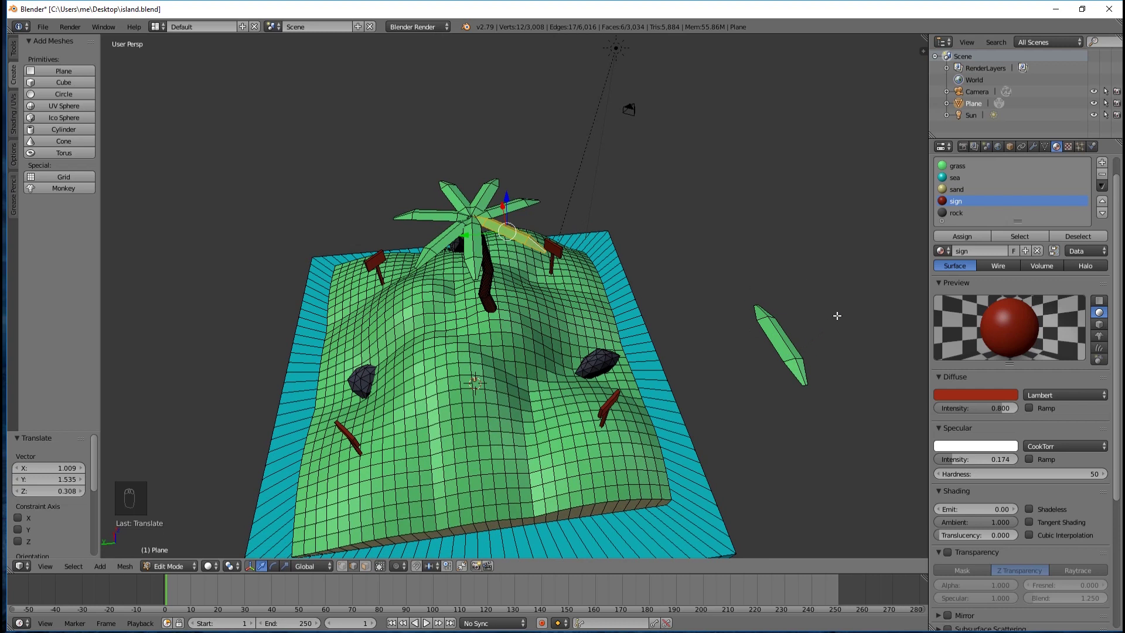
{"action": "key", "text": "KP_7"}
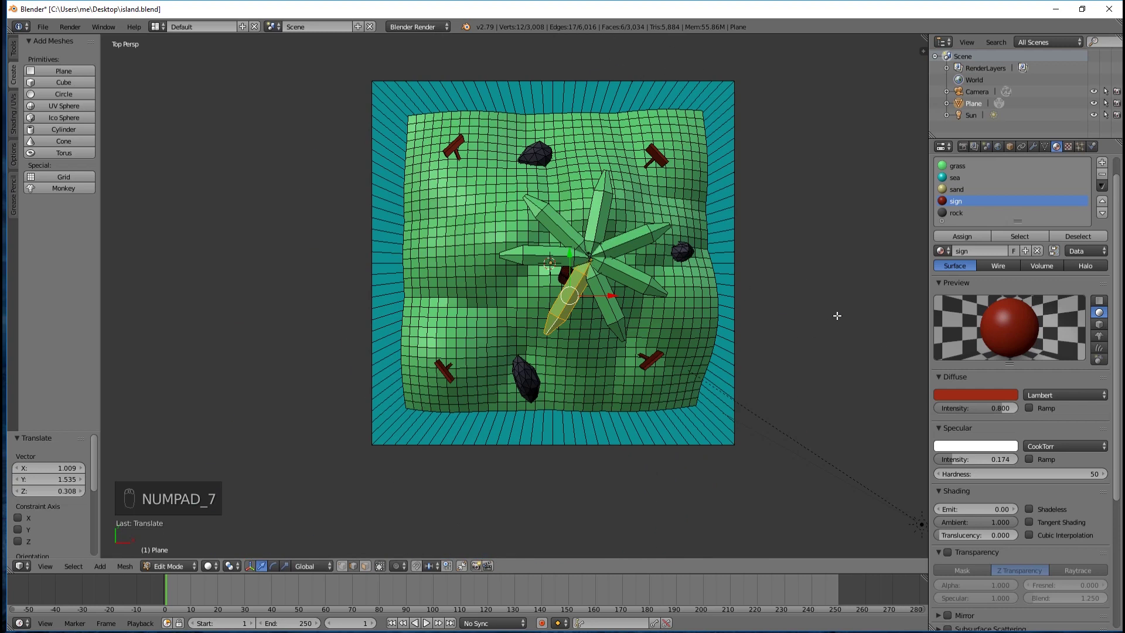
{"action": "scroll", "coordinate": [778, 276], "scroll_direction": "down", "scroll_amount": 2}
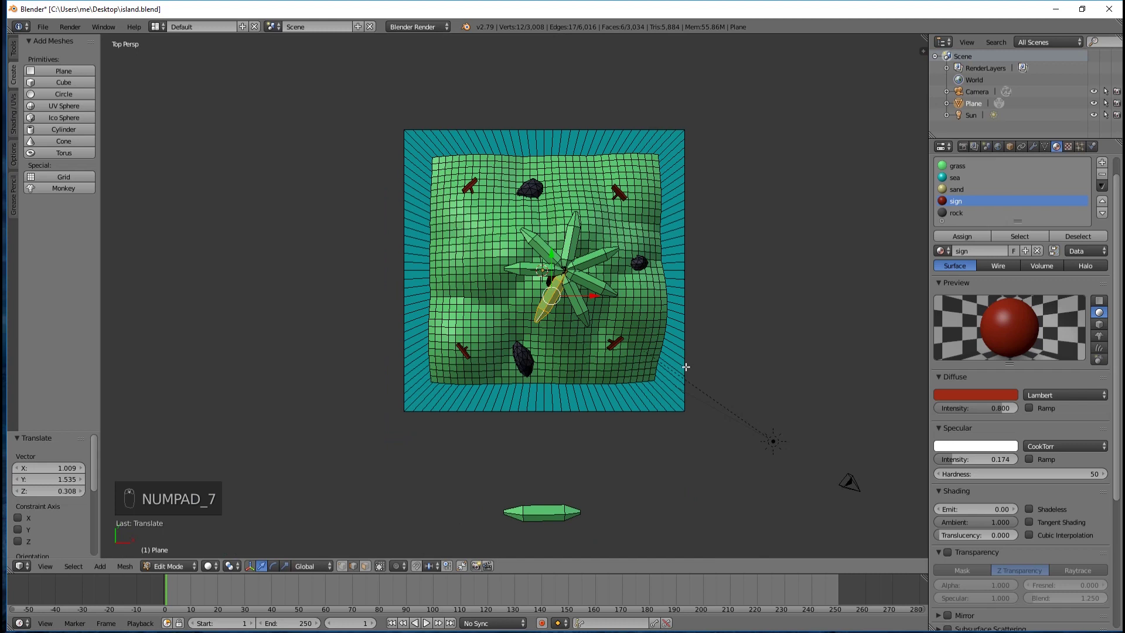
{"action": "key", "text": "a"}
{"action": "key", "text": "a"}
{"action": "key", "text": "a"}
{"action": "key", "text": "a"}
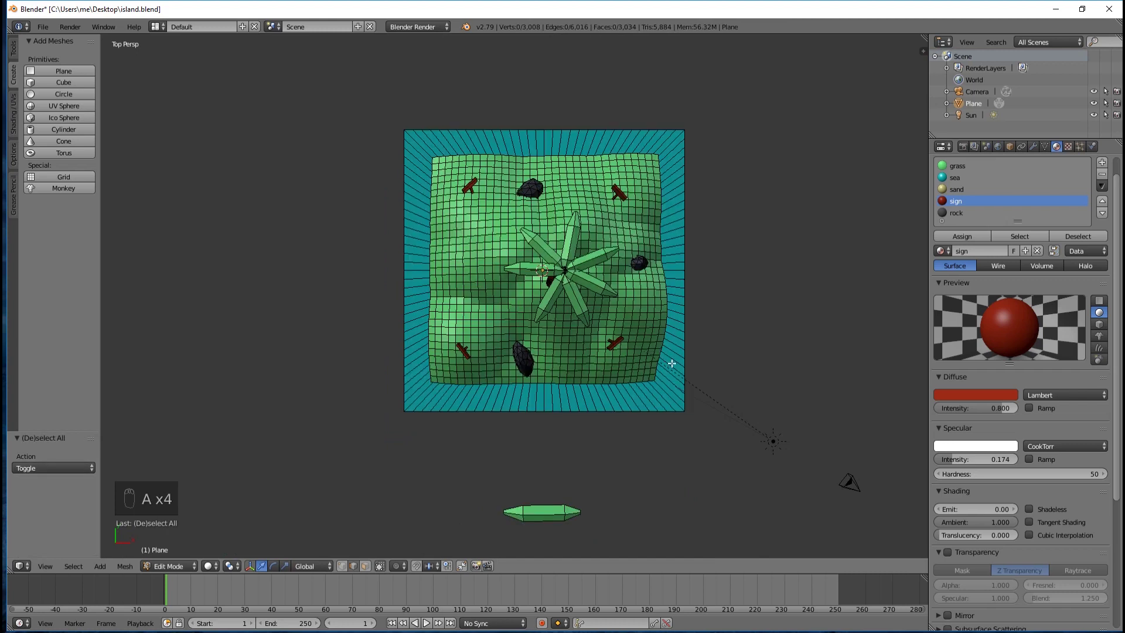
{"action": "key", "text": "b"}
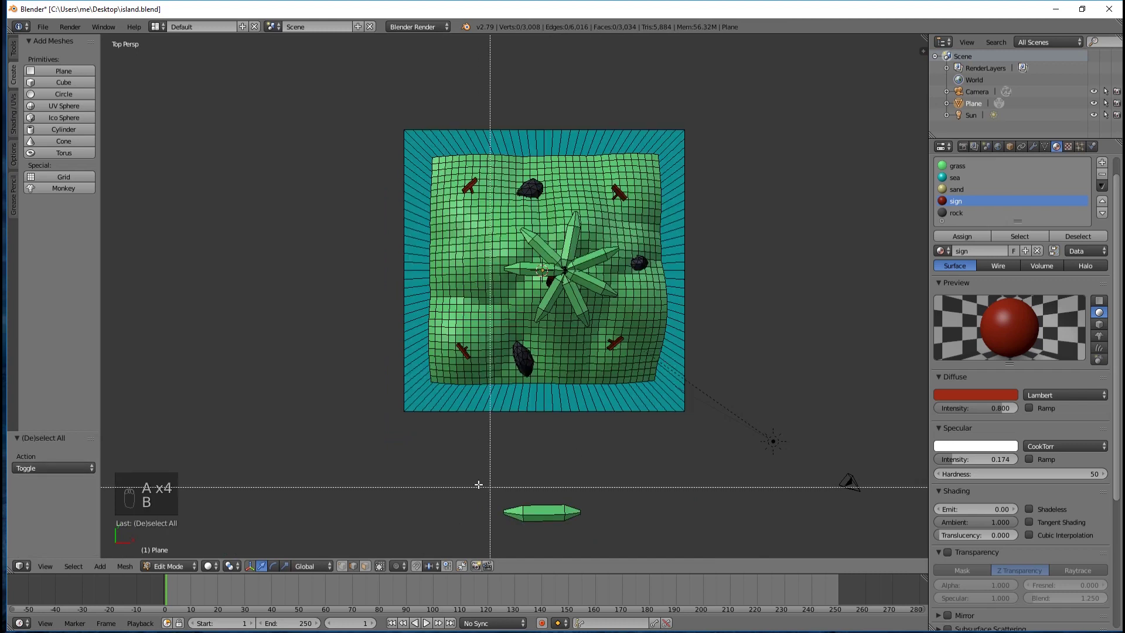
{"action": "left_click_drag", "start_coordinate": [470, 482], "coordinate": [607, 533]}
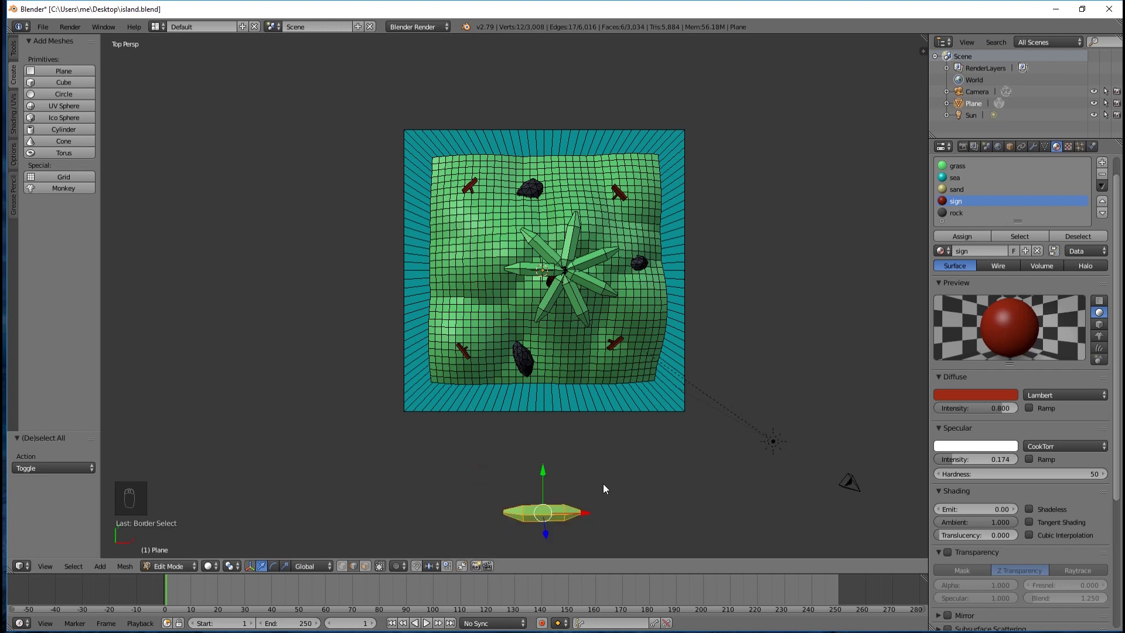
{"action": "key", "text": "Delete"}
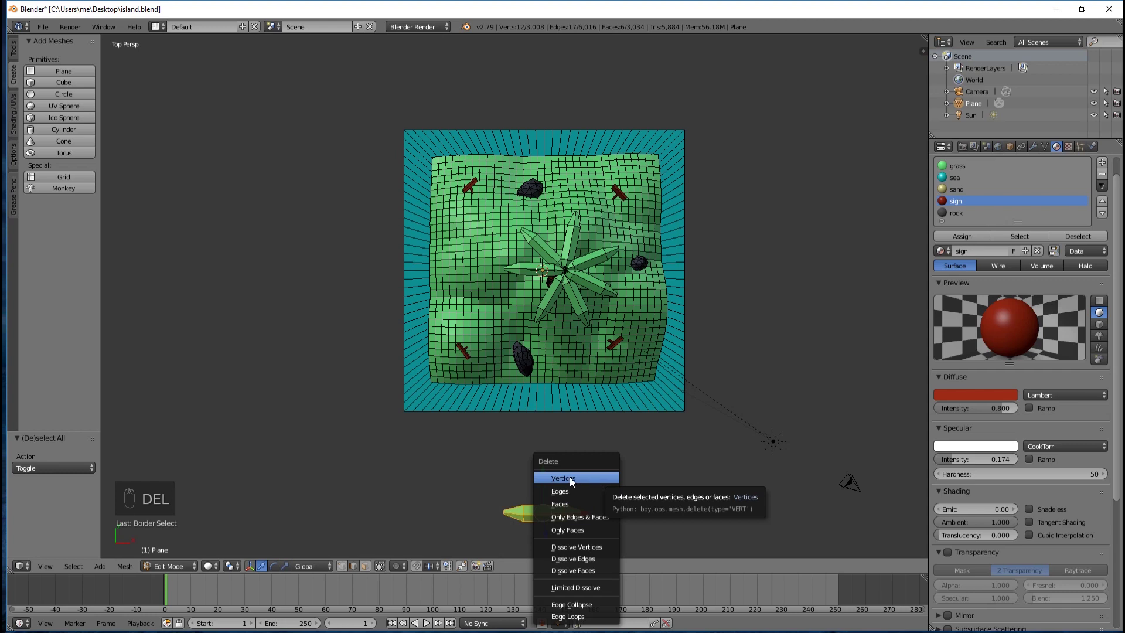
{"action": "left_click", "coordinate": [561, 490]}
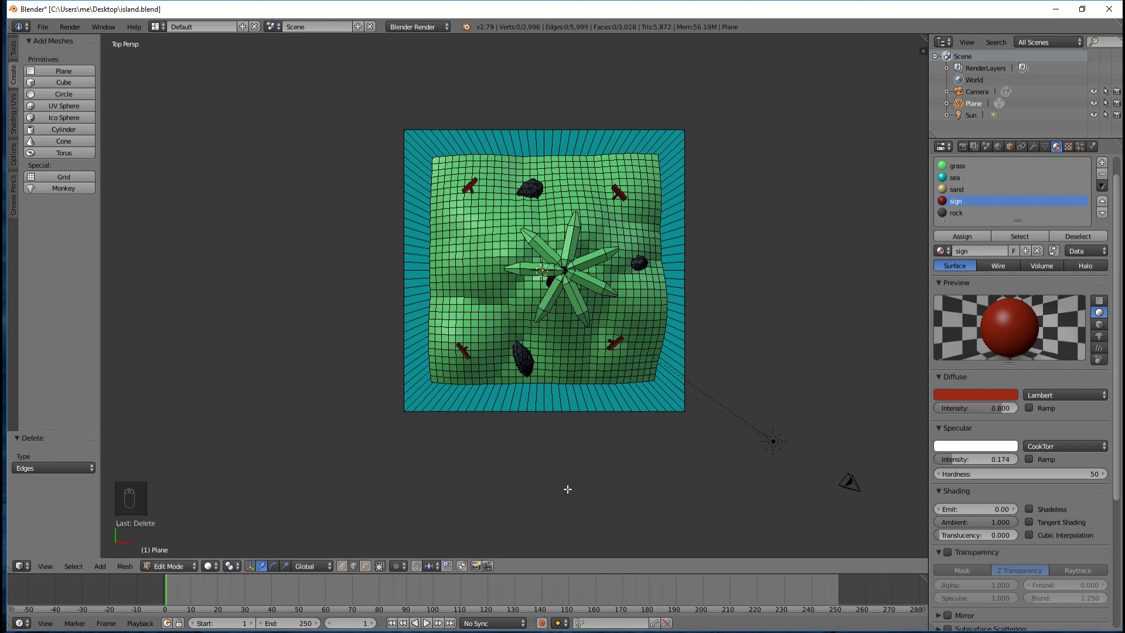
Step: Return the island to Object Mode and view the palm tree and terrain from several sides
{"action": "middle_click_drag", "start_coordinate": [650, 483], "coordinate": [710, 394]}
{"action": "key", "text": "Tab"}
{"action": "scroll", "coordinate": [646, 390], "scroll_direction": "down", "scroll_amount": 2}
{"action": "scroll", "coordinate": [643, 379], "scroll_direction": "up", "scroll_amount": 5}
{"action": "middle_click_drag", "start_coordinate": [638, 396], "coordinate": [455, 419]}
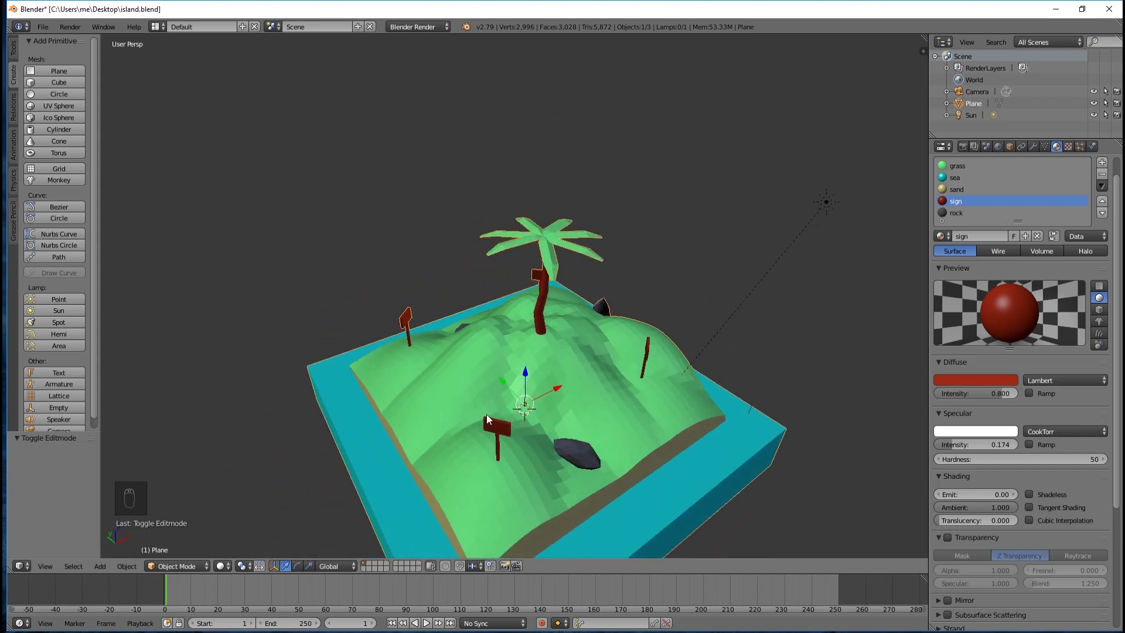
{"action": "middle_click_drag", "start_coordinate": [620, 408], "coordinate": [570, 388]}
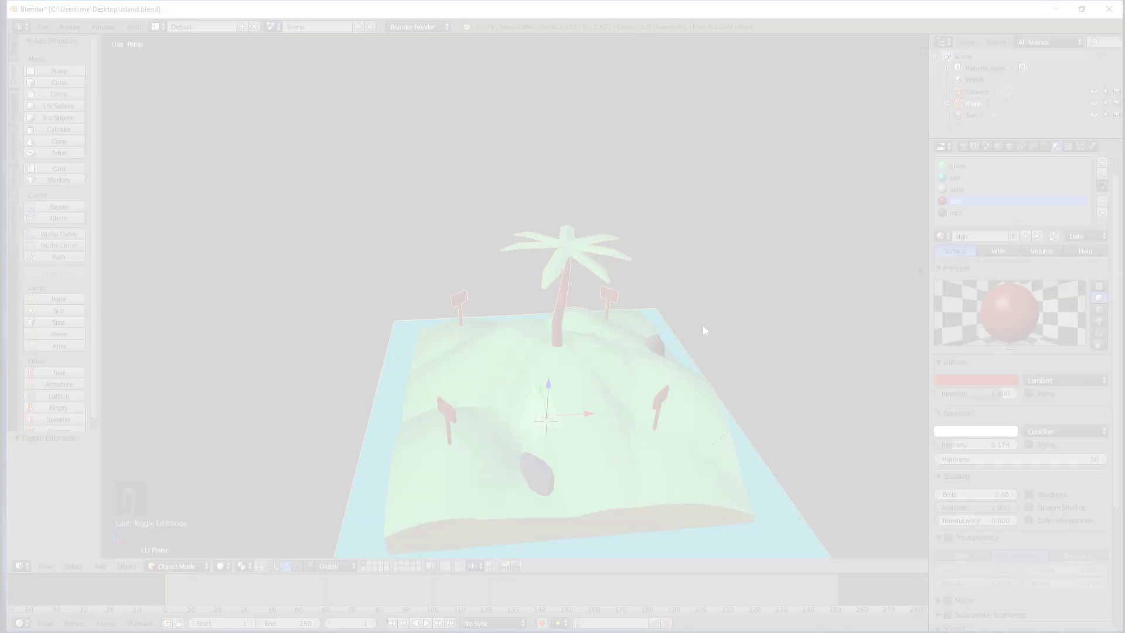
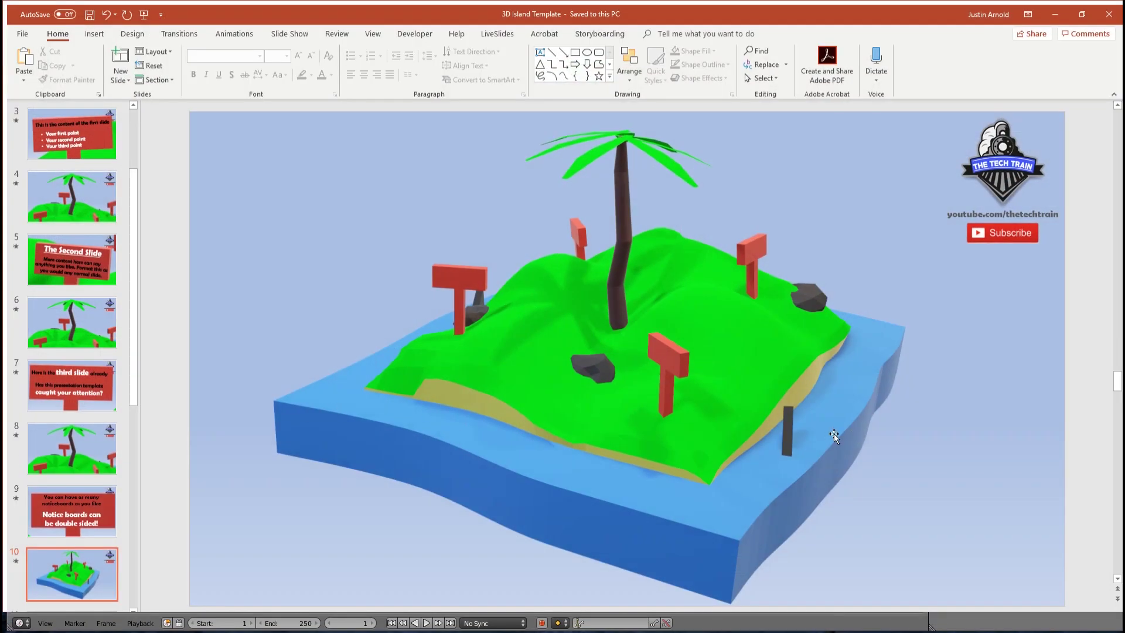
Step: Switch to PowerPoint, rotate the 3D island model on slide 10 and undo the rotation
{"action": "left_click", "coordinate": [73, 560]}
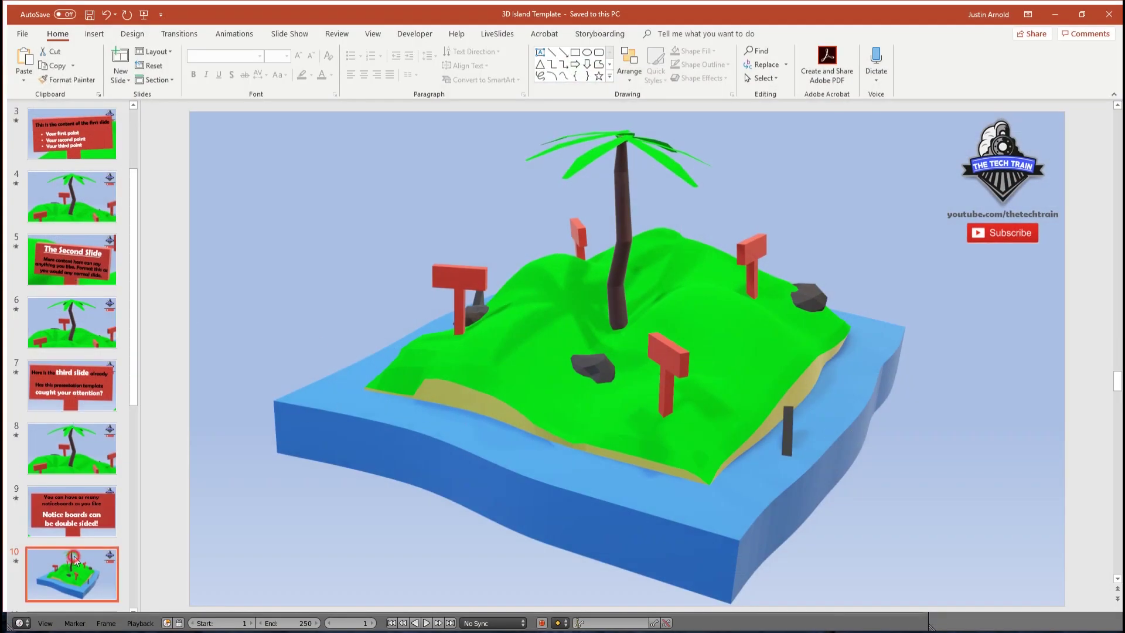
{"action": "left_click", "coordinate": [772, 459]}
{"action": "left_click_drag", "start_coordinate": [627, 272], "coordinate": [517, 262]}
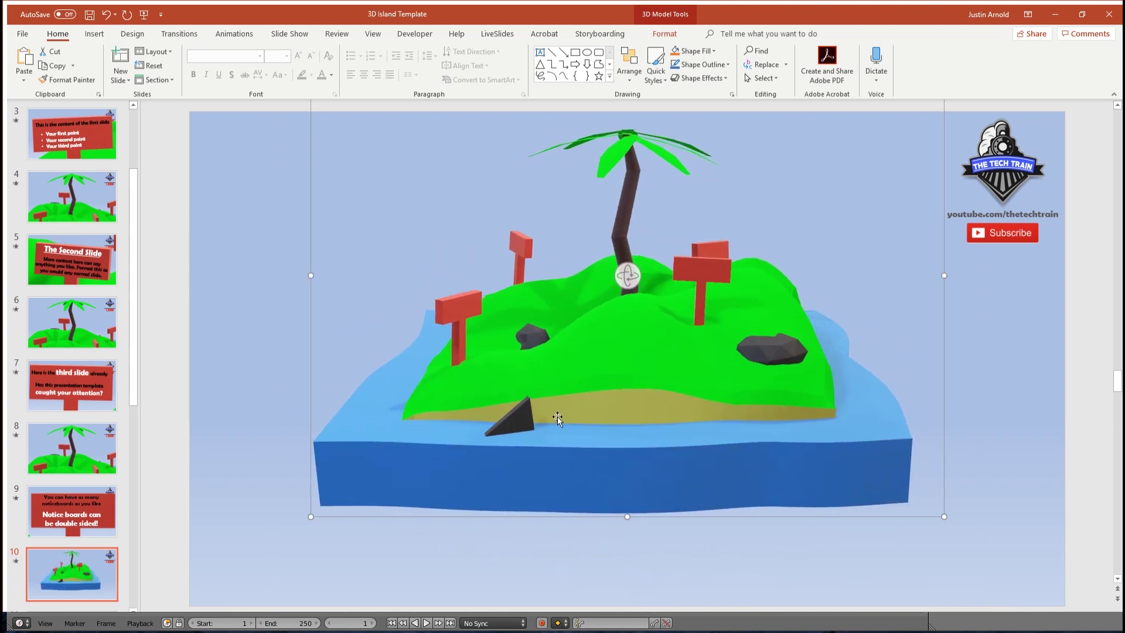
{"action": "key", "text": "ctrl+z"}
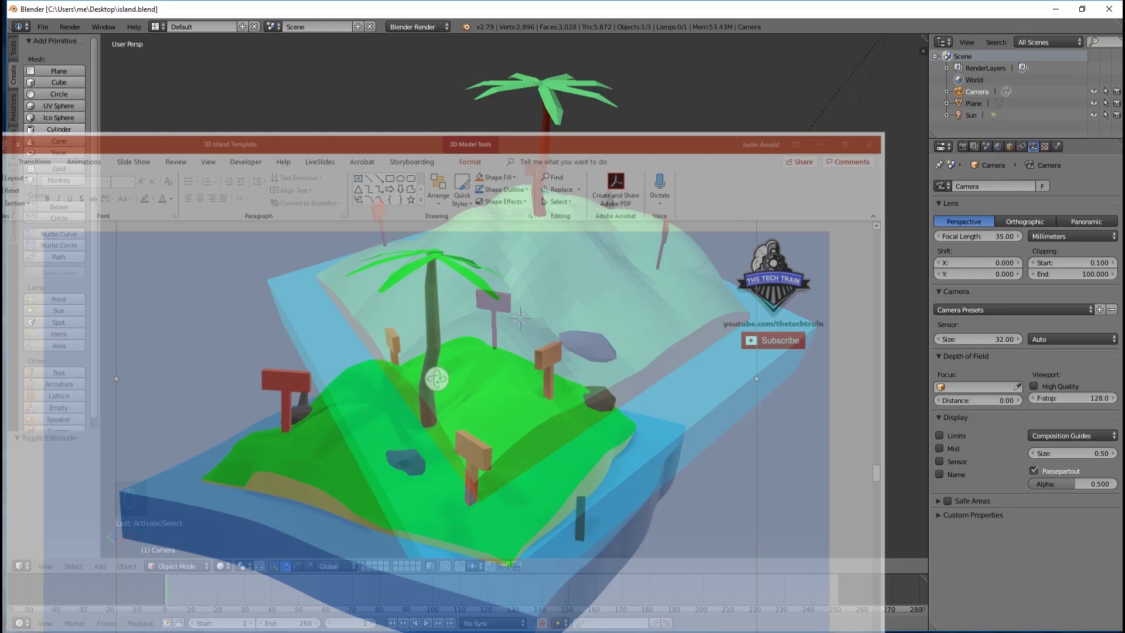
Step: Switch back to Blender, select the island and enter Edit Mode with nothing selected
{"action": "scroll", "coordinate": [398, 343], "scroll_direction": "down", "scroll_amount": 4}
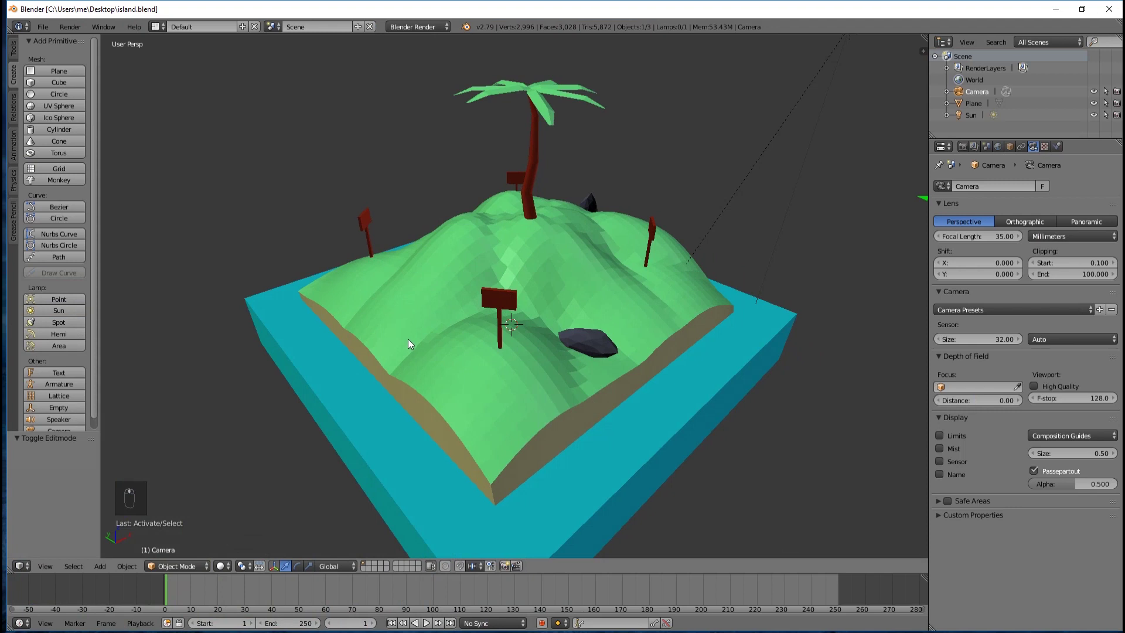
{"action": "right_click", "coordinate": [445, 301]}
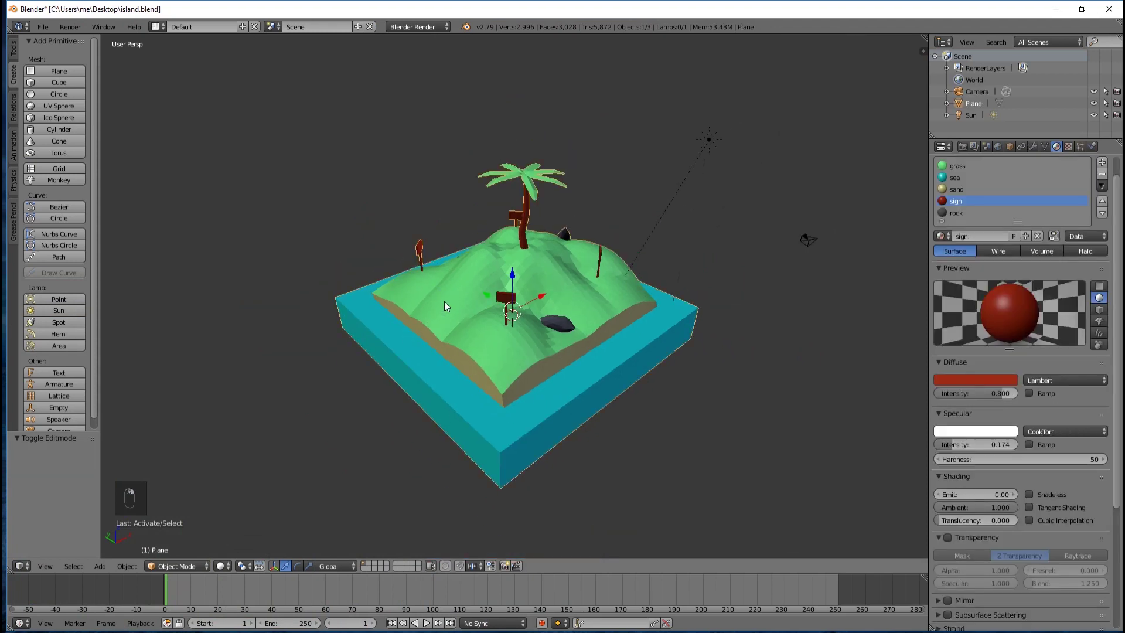
{"action": "key", "text": "Tab"}
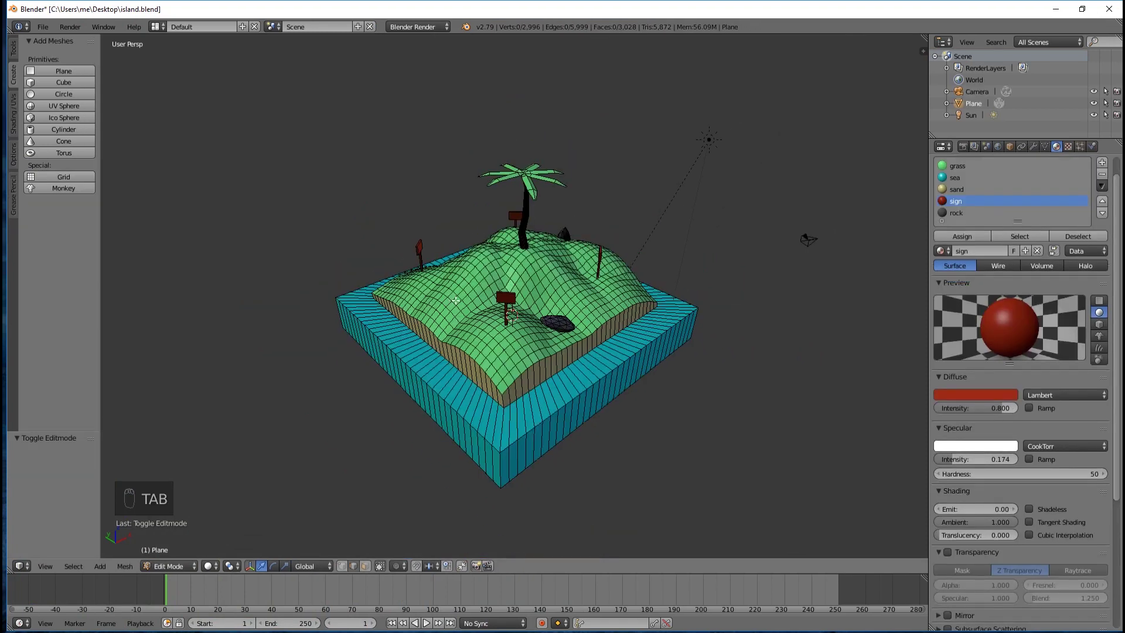
{"action": "key", "text": "a"}
{"action": "key", "text": "a"}
{"action": "key", "text": "a"}
{"action": "key", "text": "a"}
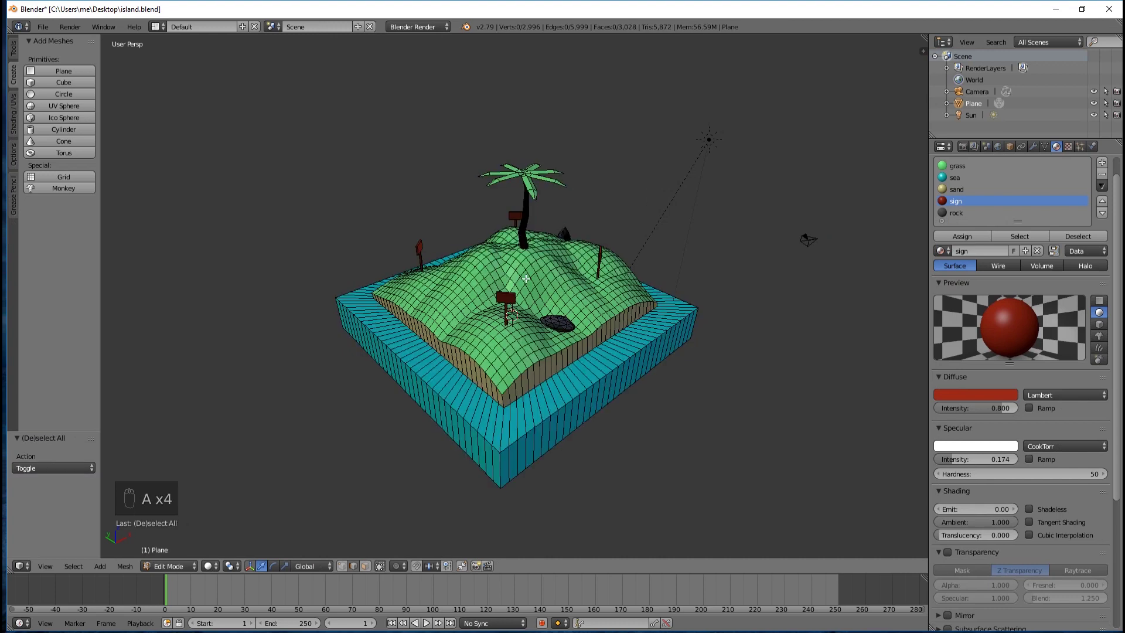
Step: Add a plane to the island mesh and move it about -16.029 along X, clear of the sea block
{"action": "left_click", "coordinate": [62, 72]}
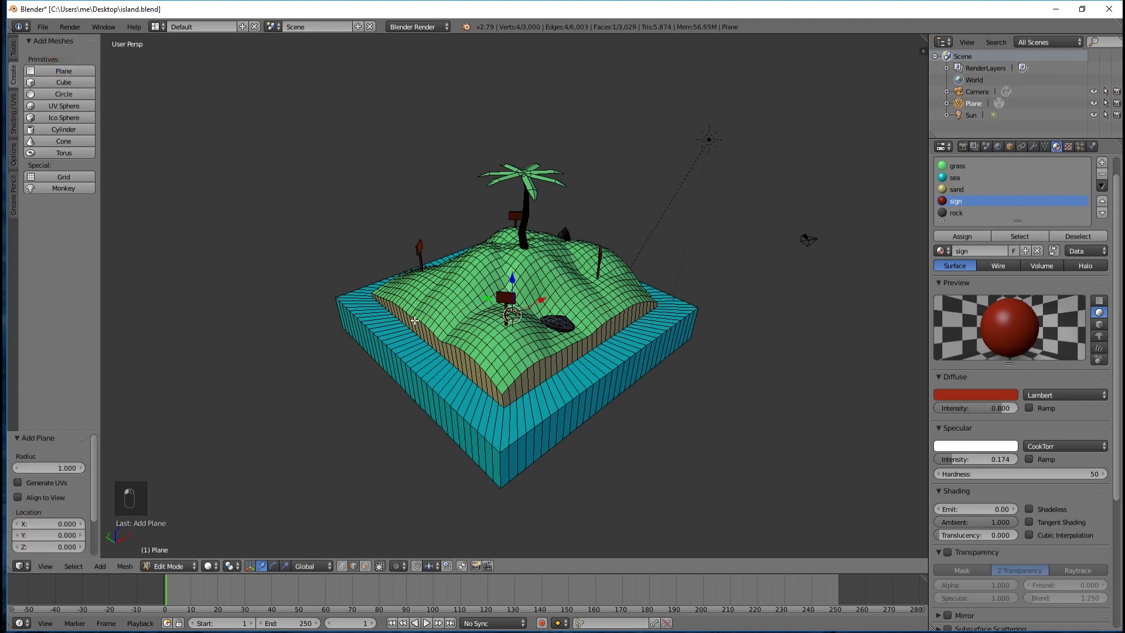
{"action": "left_click_drag", "start_coordinate": [541, 300], "coordinate": [357, 391]}
{"action": "middle_click_drag", "start_coordinate": [384, 445], "coordinate": [346, 429]}
{"action": "scroll", "coordinate": [428, 421], "scroll_direction": "up", "scroll_amount": 4}
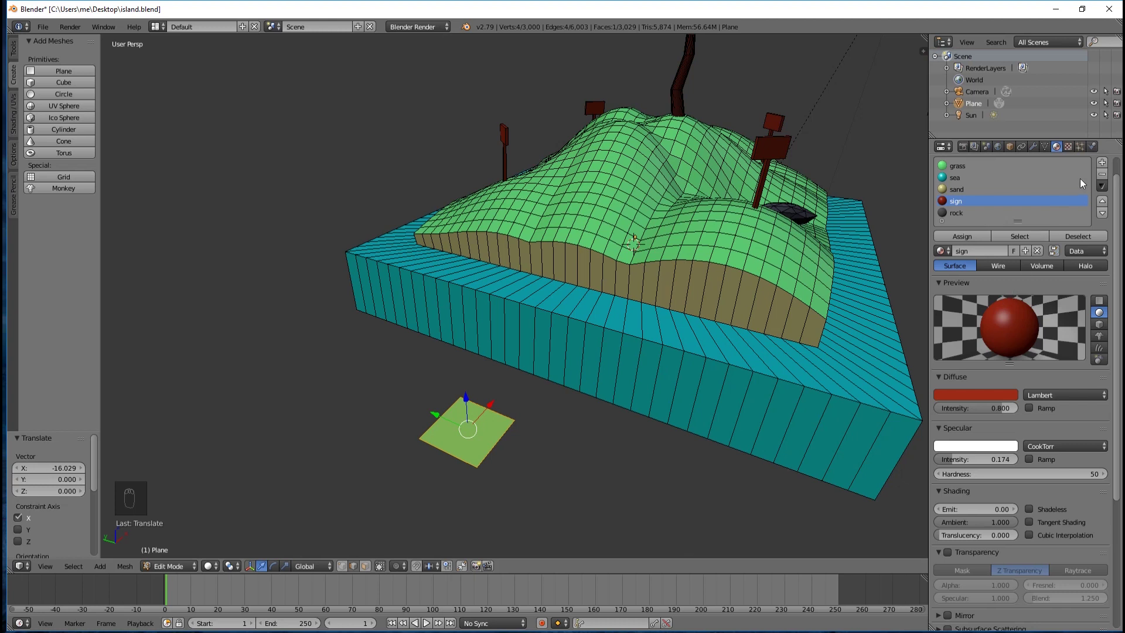
Step: Add a material slot with a new material and set its diffuse colour to dark grey, about 0.040 for R, G and B
{"action": "left_click", "coordinate": [1102, 167]}
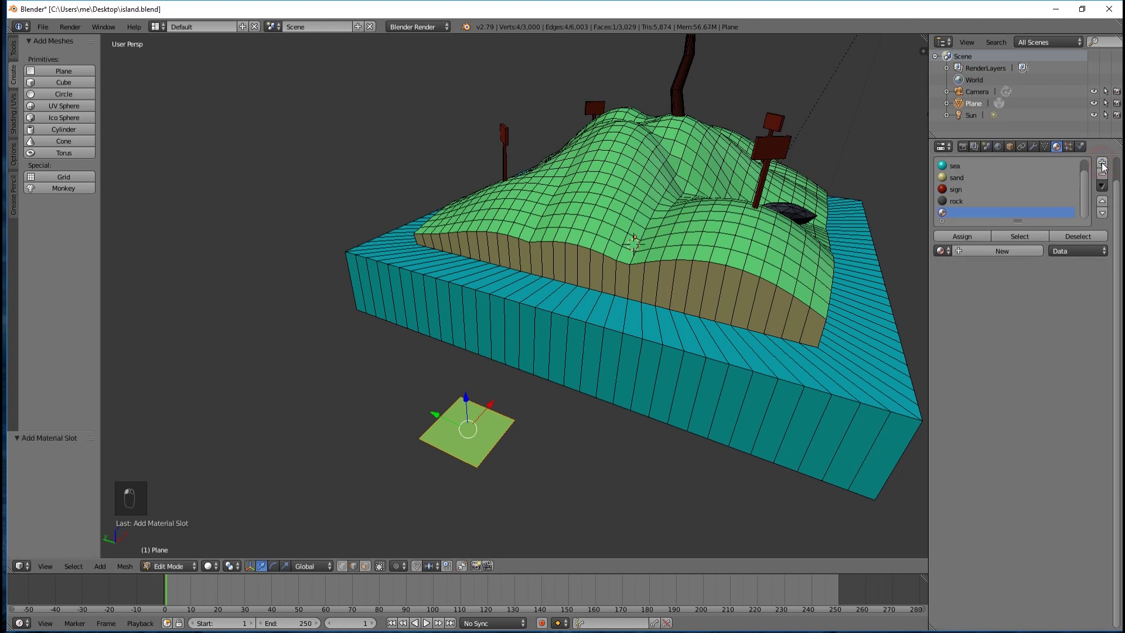
{"action": "left_click", "coordinate": [996, 252]}
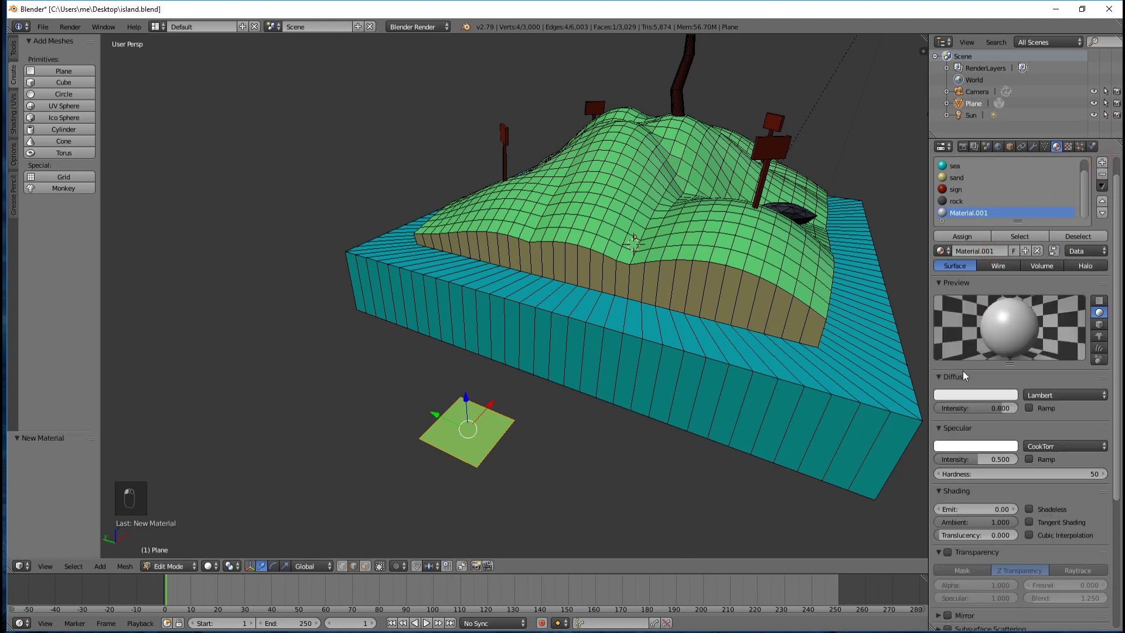
{"action": "left_click", "coordinate": [966, 396]}
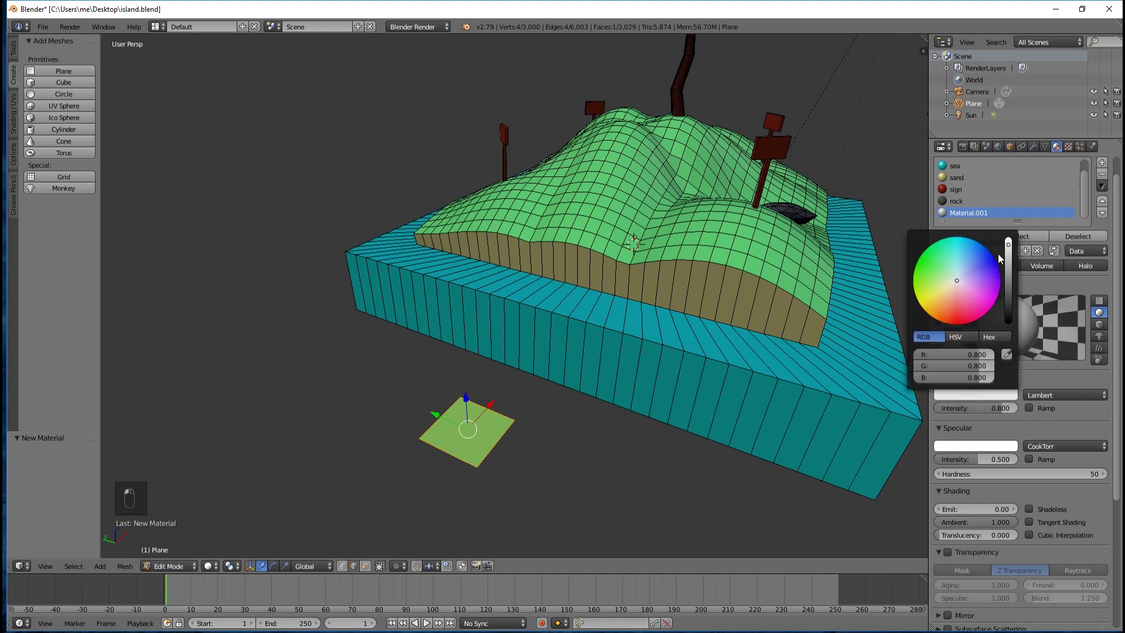
{"action": "left_click_drag", "start_coordinate": [1008, 247], "coordinate": [1008, 306]}
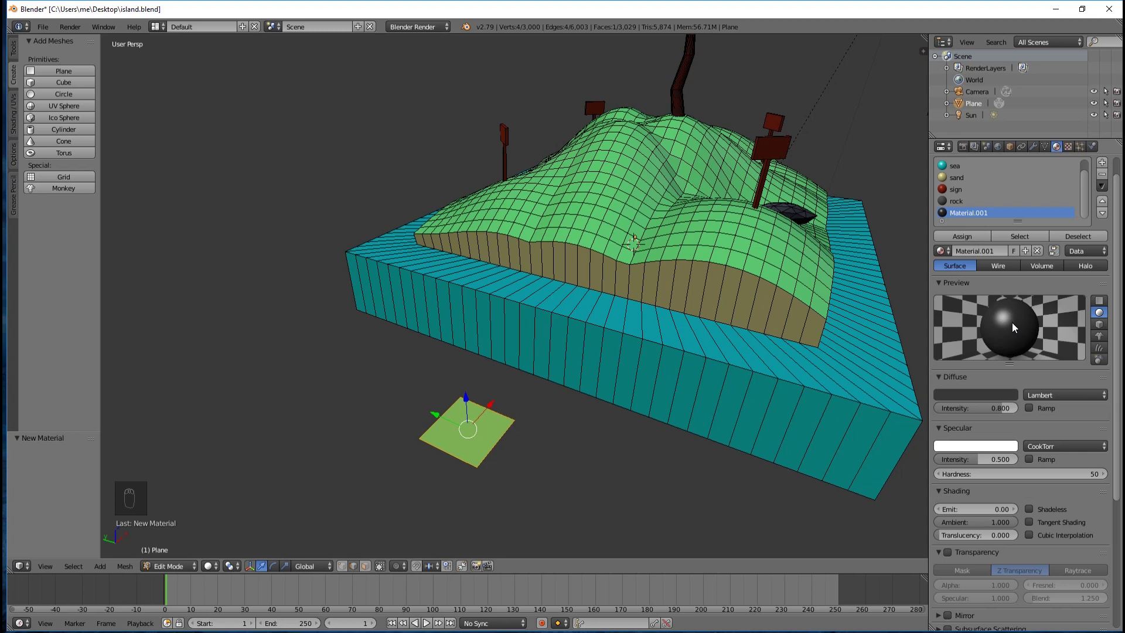
Step: Rename the new material as shark, assign it to the added plane and deselect everything
{"action": "double_click", "coordinate": [976, 213]}
{"action": "type", "text": "shark"}
{"action": "key", "text": "Return"}
{"action": "left_click", "coordinate": [964, 237]}
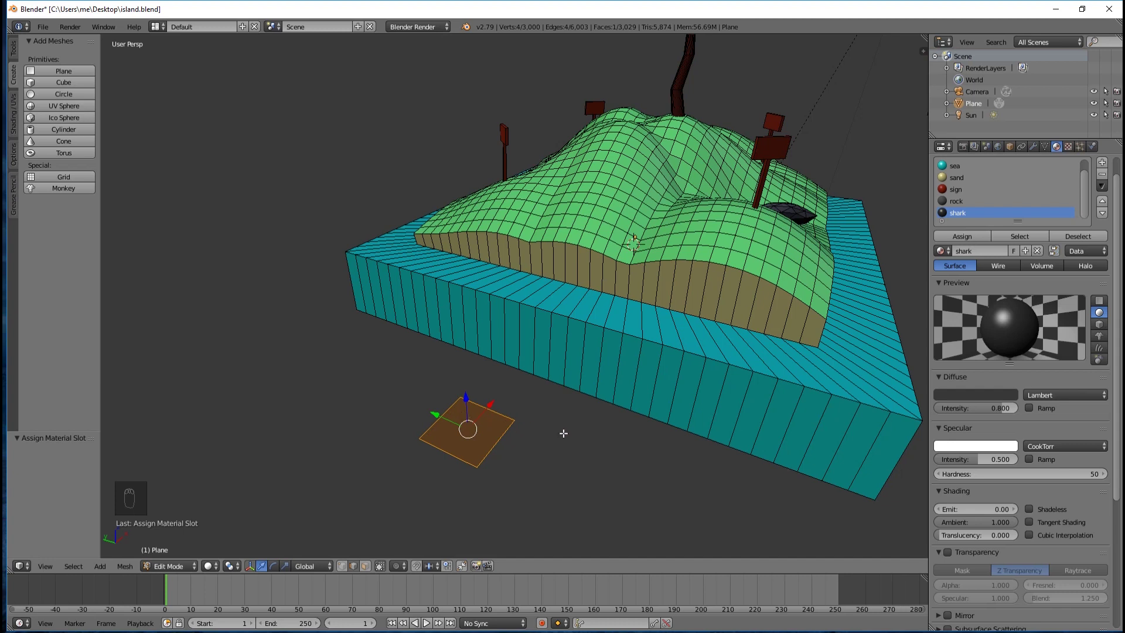
{"action": "key", "text": "a"}
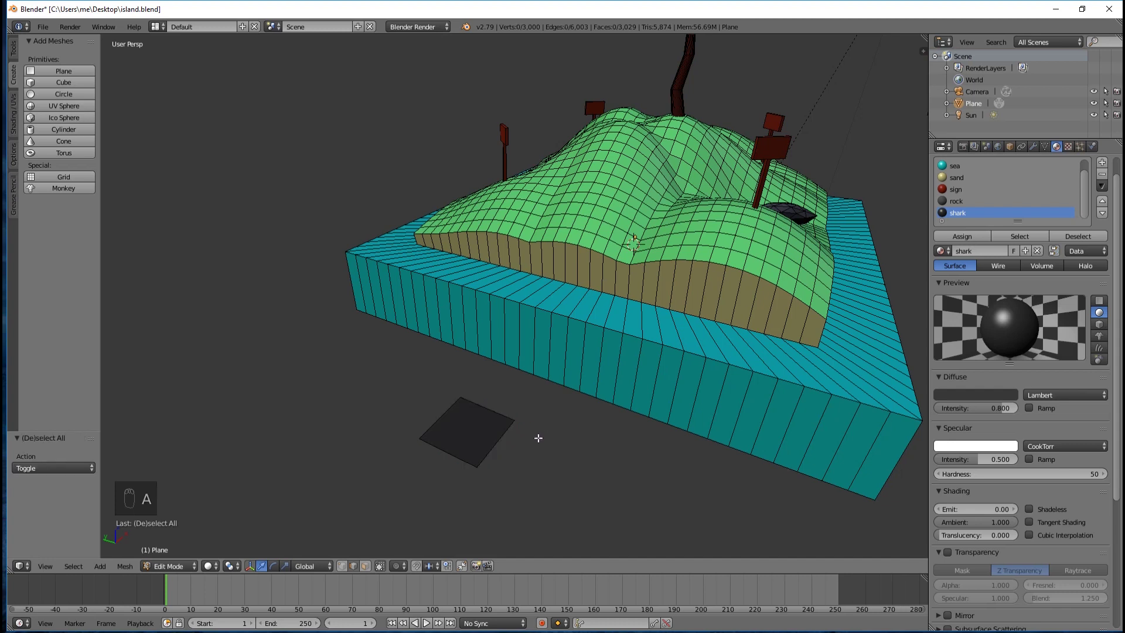
{"action": "middle_click_drag", "start_coordinate": [545, 442], "coordinate": [482, 445]}
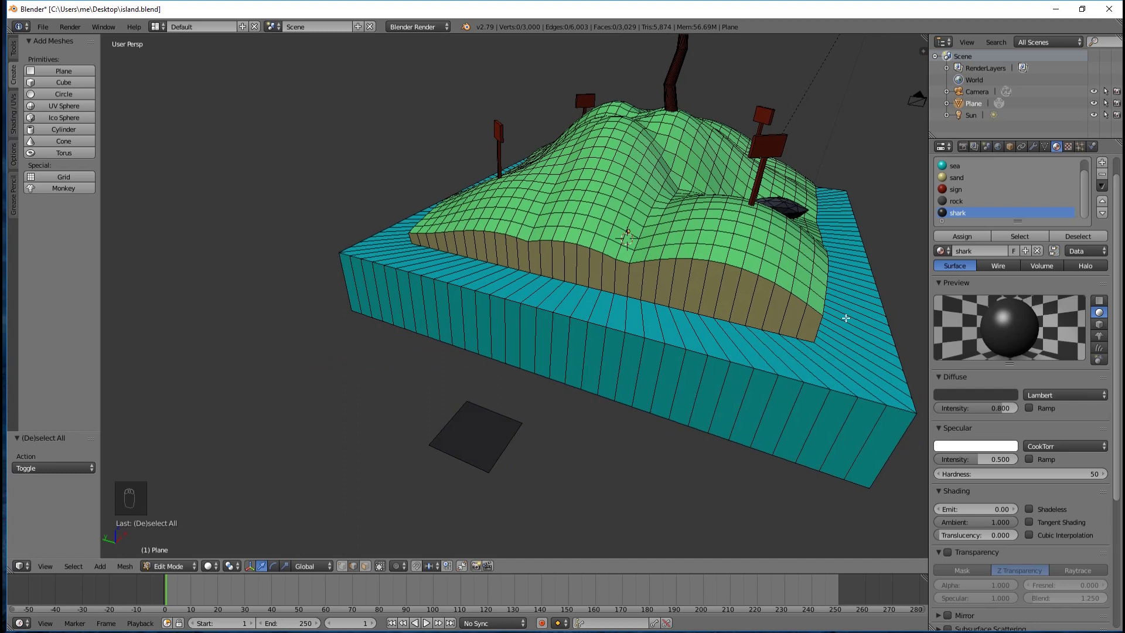
Step: Compare the shark material with the other materials and make its diffuse colour slightly darker
{"action": "left_click", "coordinate": [956, 201]}
{"action": "left_click", "coordinate": [956, 190]}
{"action": "left_click", "coordinate": [957, 178]}
{"action": "left_click", "coordinate": [955, 167]}
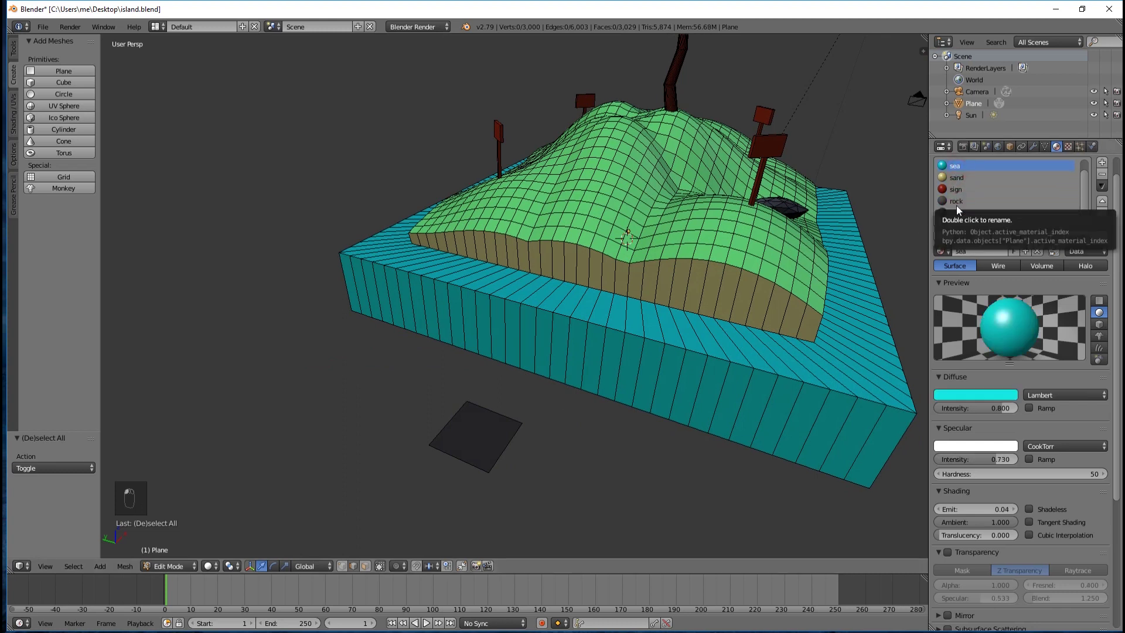
{"action": "left_click", "coordinate": [957, 177]}
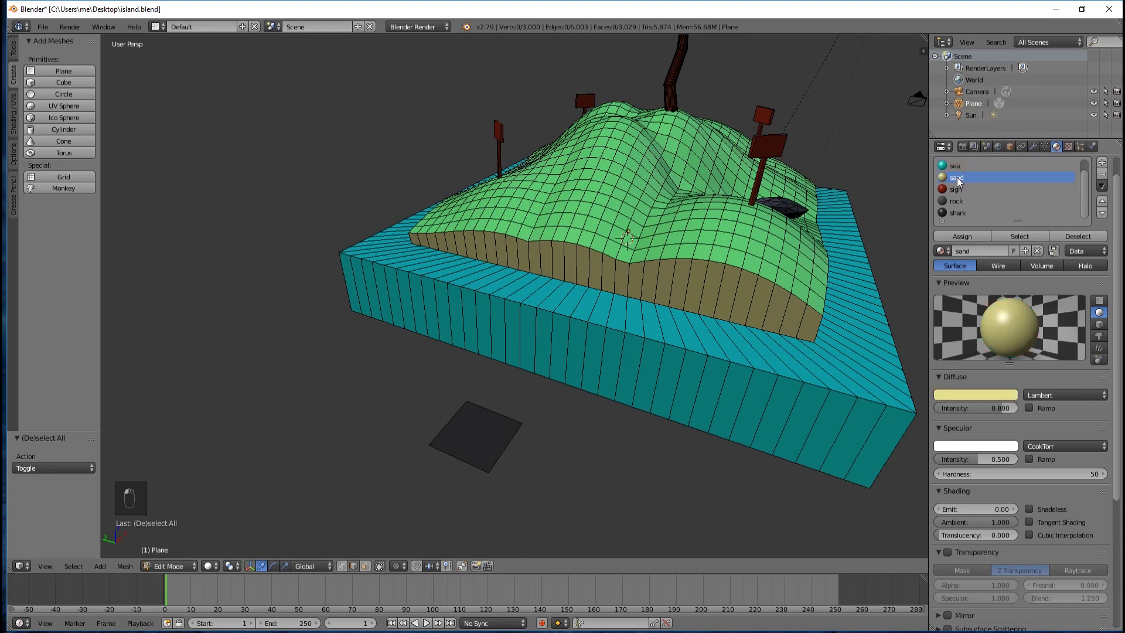
{"action": "left_click", "coordinate": [957, 214]}
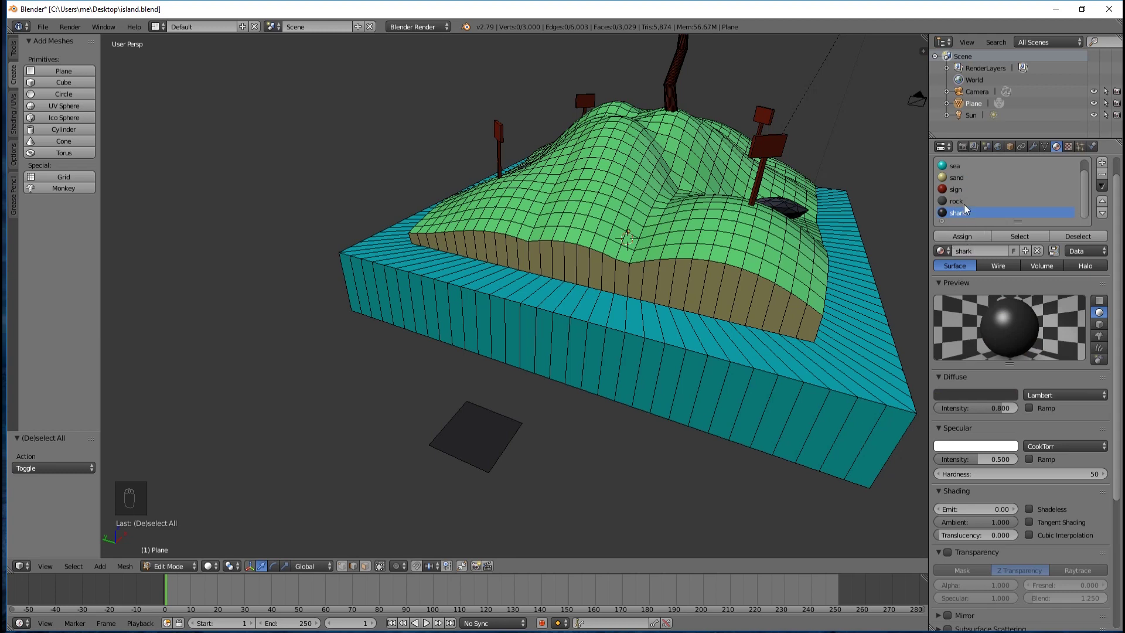
{"action": "left_click", "coordinate": [967, 395]}
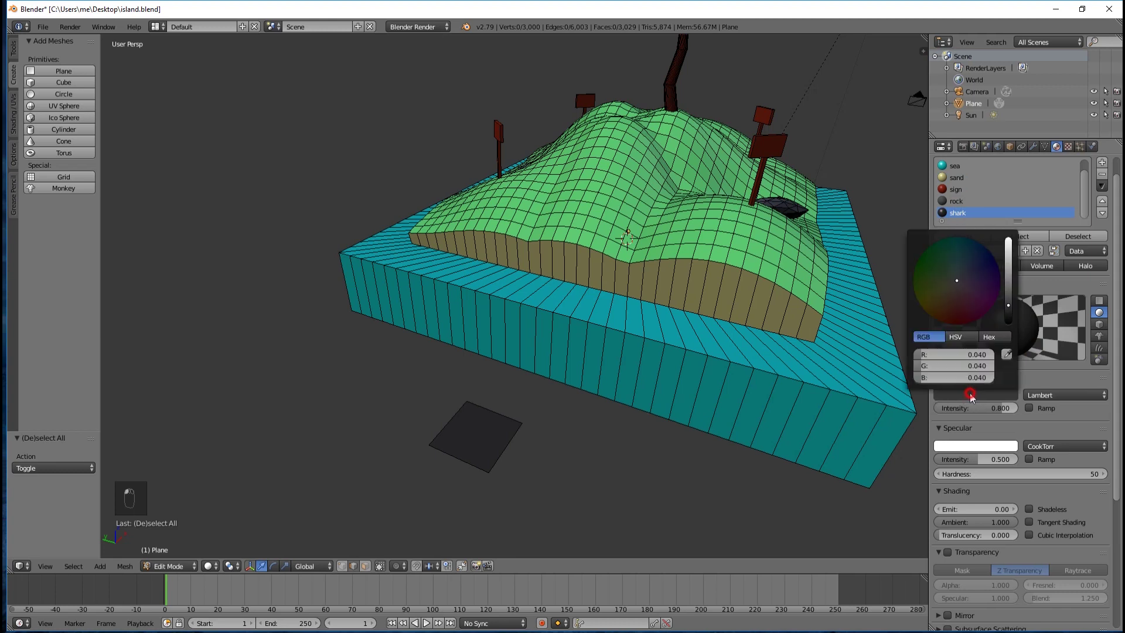
{"action": "mouse_move", "coordinate": [1007, 305]}
{"action": "left_mouse_down"}
{"action": "mouse_move", "coordinate": [1008, 283]}
{"action": "mouse_move", "coordinate": [1008, 317]}
{"action": "mouse_move", "coordinate": [1008, 283]}
{"action": "mouse_move", "coordinate": [1008, 310]}
{"action": "left_mouse_up"}
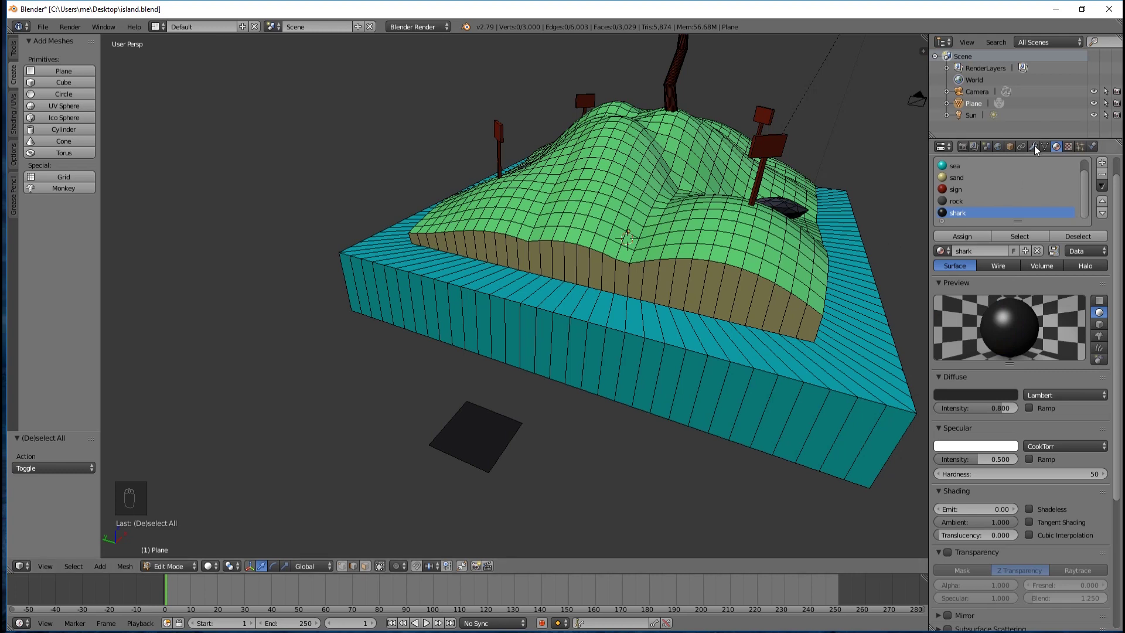
Step: Select the shark plane in face select mode and show it close up in the top orthographic view
{"action": "left_click", "coordinate": [365, 566]}
{"action": "right_click", "coordinate": [475, 444]}
{"action": "middle_click_drag", "start_coordinate": [565, 439], "coordinate": [610, 472]}
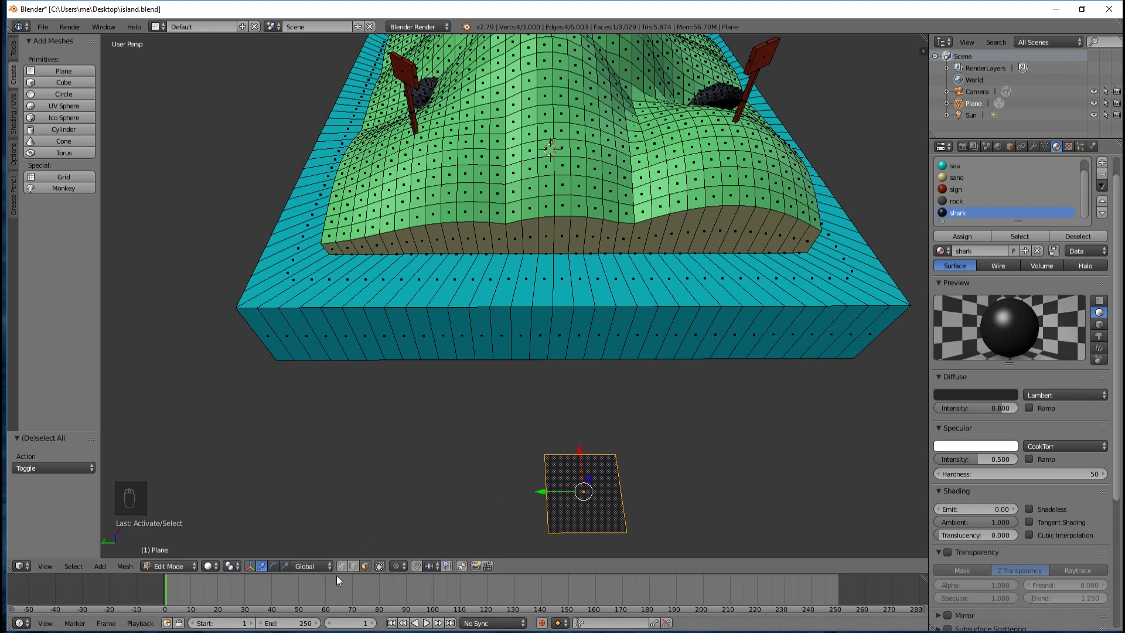
{"action": "key", "text": "KP_7"}
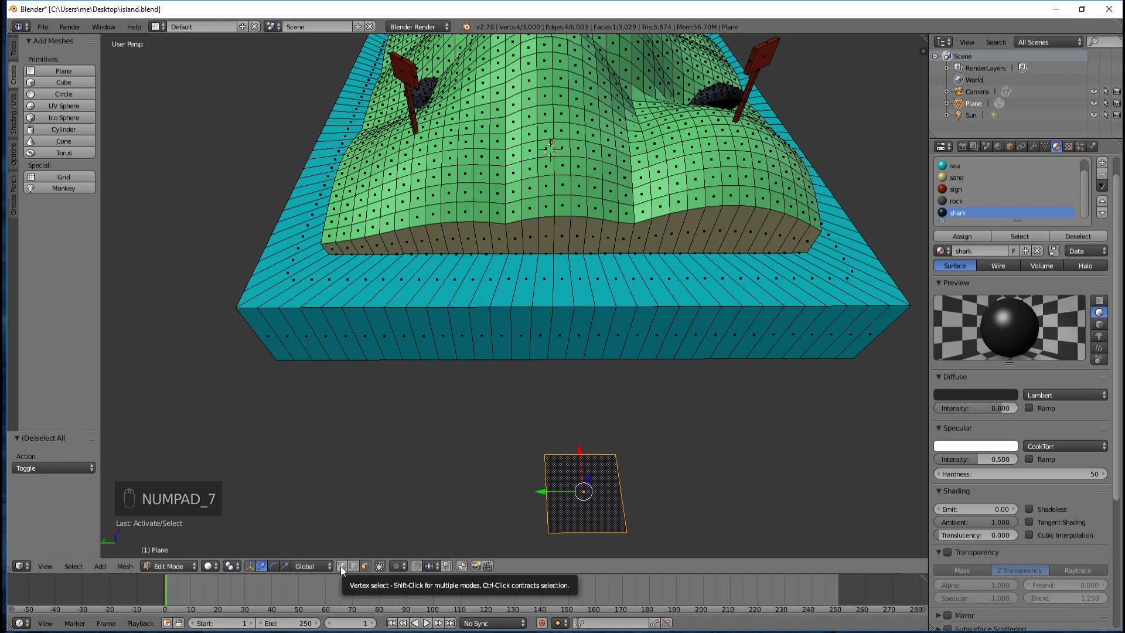
{"action": "scroll", "coordinate": [618, 411], "scroll_direction": "down", "scroll_amount": 4}
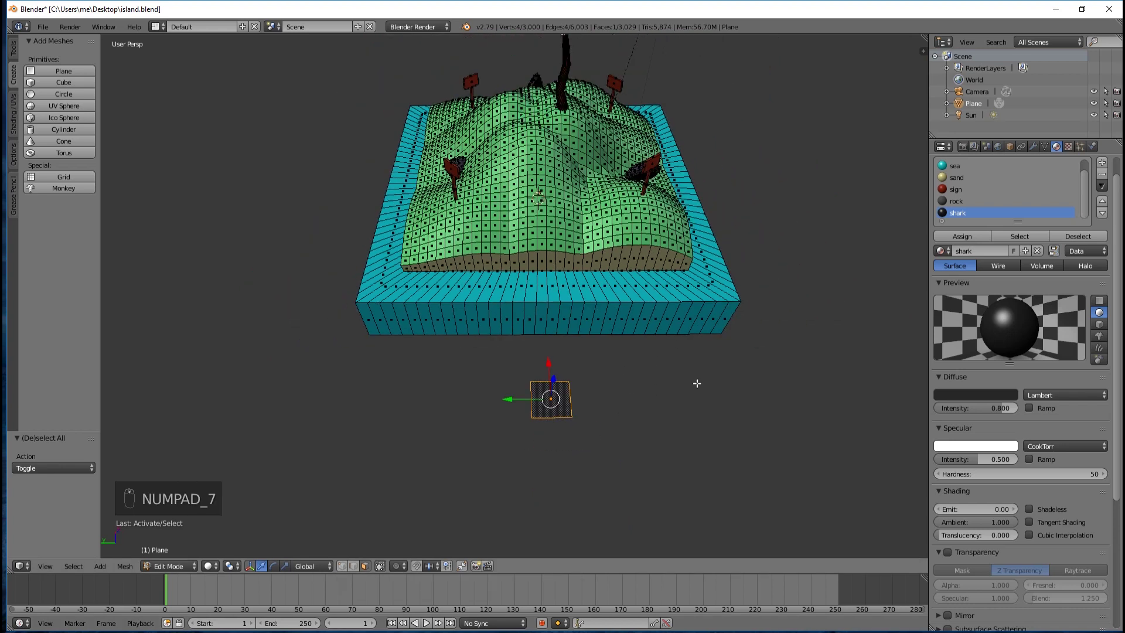
{"action": "key", "text": "KP_7"}
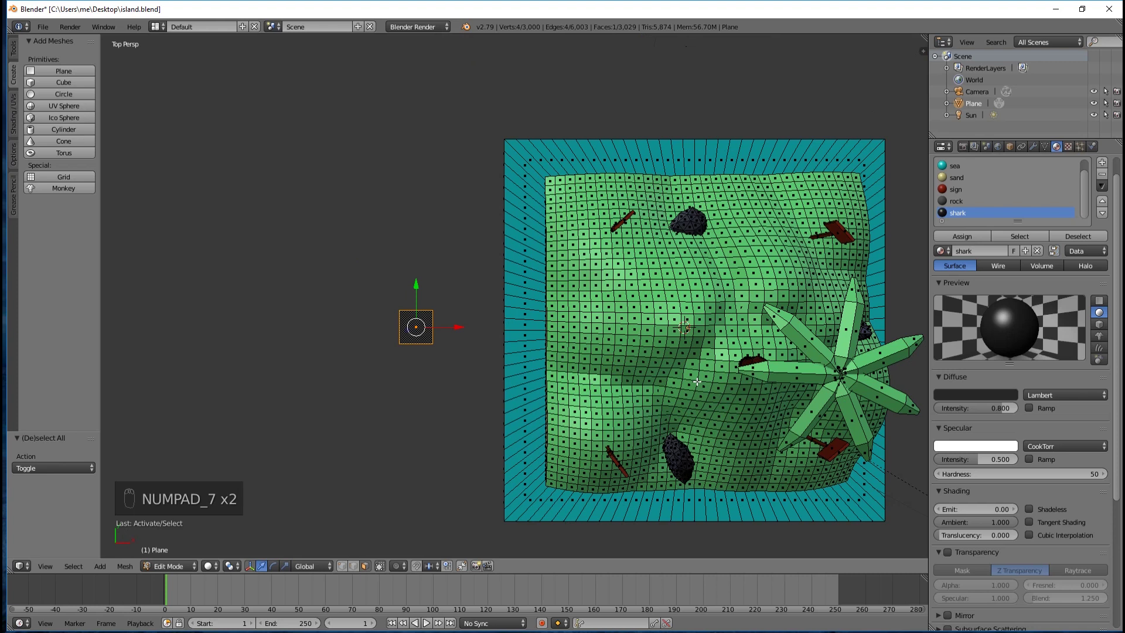
{"action": "key", "text": "KP_5"}
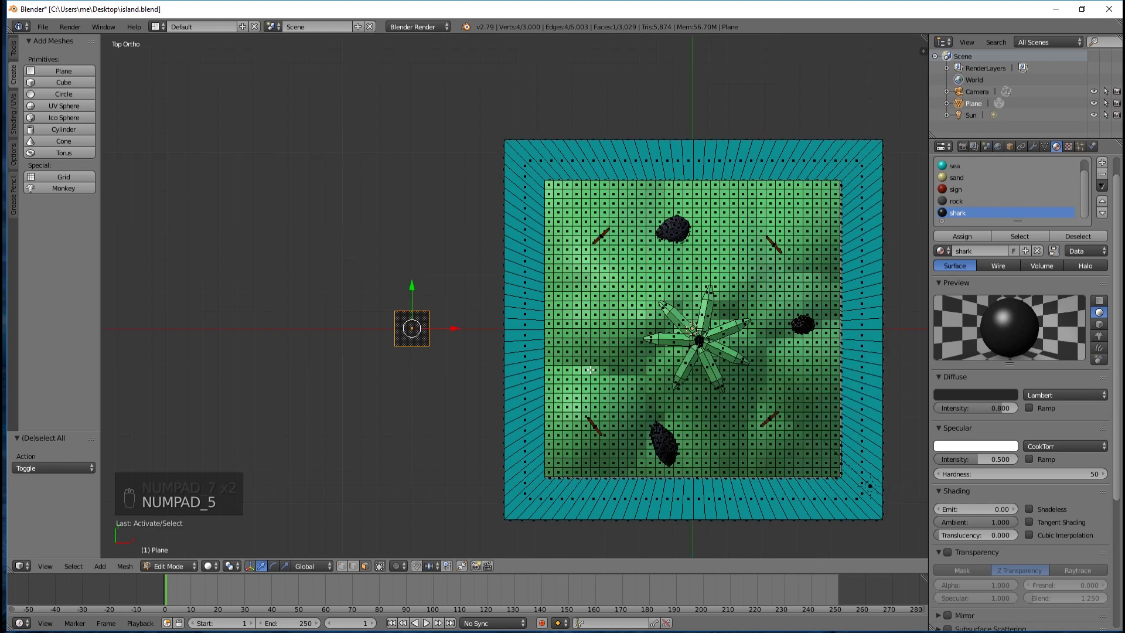
{"action": "scroll", "coordinate": [366, 337], "scroll_direction": "up", "scroll_amount": 5}
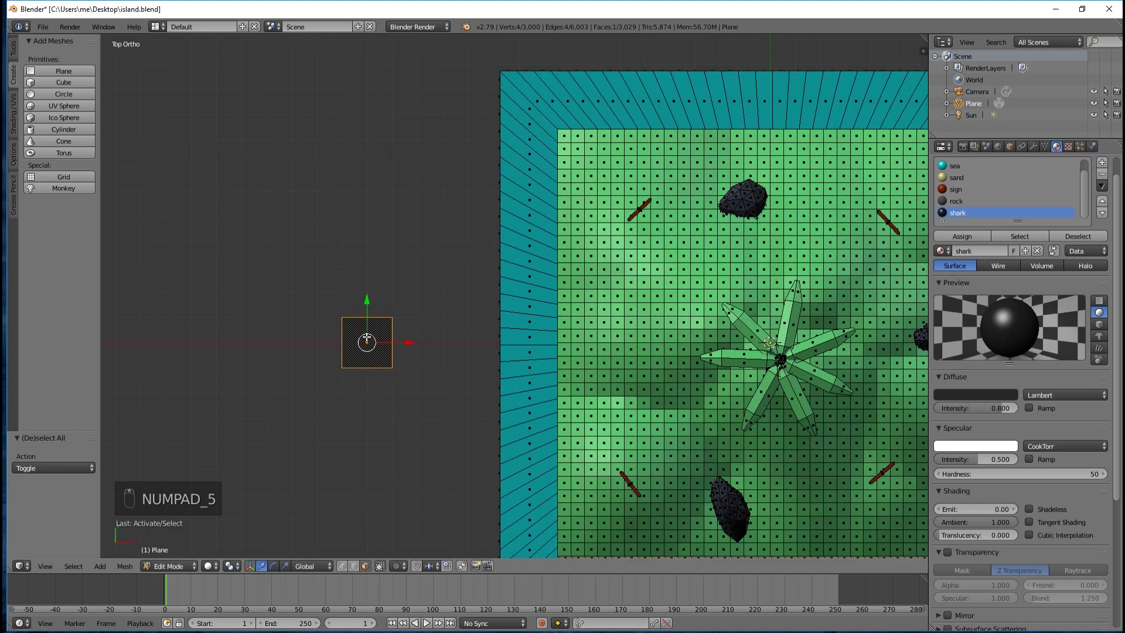
{"action": "scroll", "coordinate": [366, 337], "scroll_direction": "down", "scroll_amount": 2, "text": "shift"}
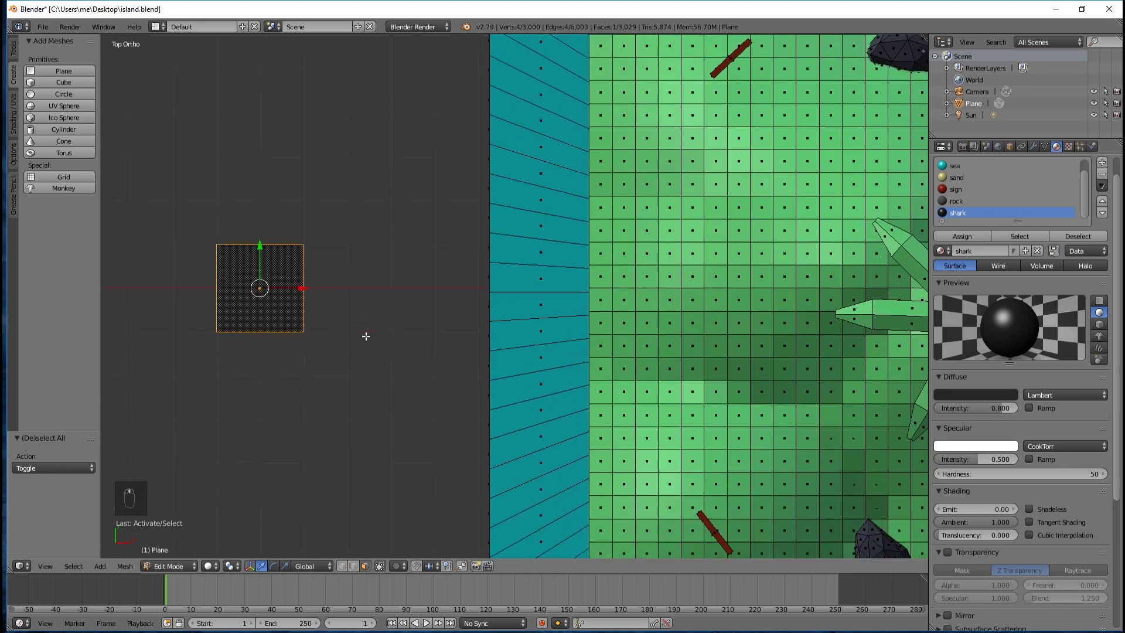
{"action": "scroll", "coordinate": [367, 336], "scroll_direction": "down", "scroll_amount": 7, "text": "ctrl"}
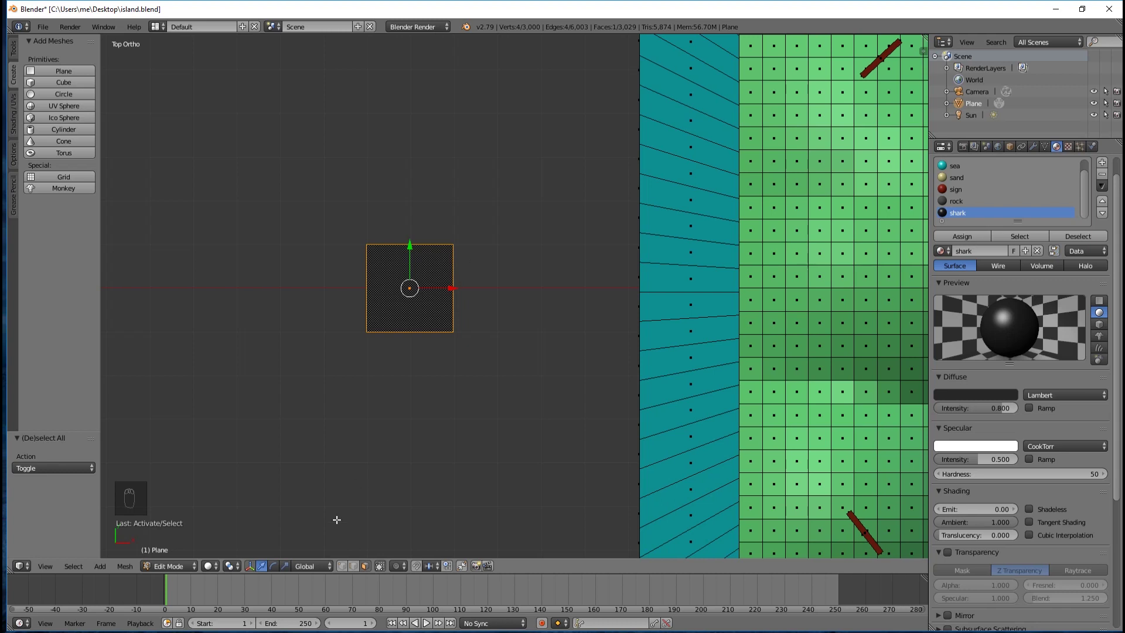
Step: Change to vertex selection and move the plane's upper-right corner about 0.552 along X and 1.603 along Y
{"action": "left_click", "coordinate": [341, 566]}
{"action": "key", "text": "a"}
{"action": "key", "text": "a"}
{"action": "key", "text": "a"}
{"action": "key", "text": "a"}
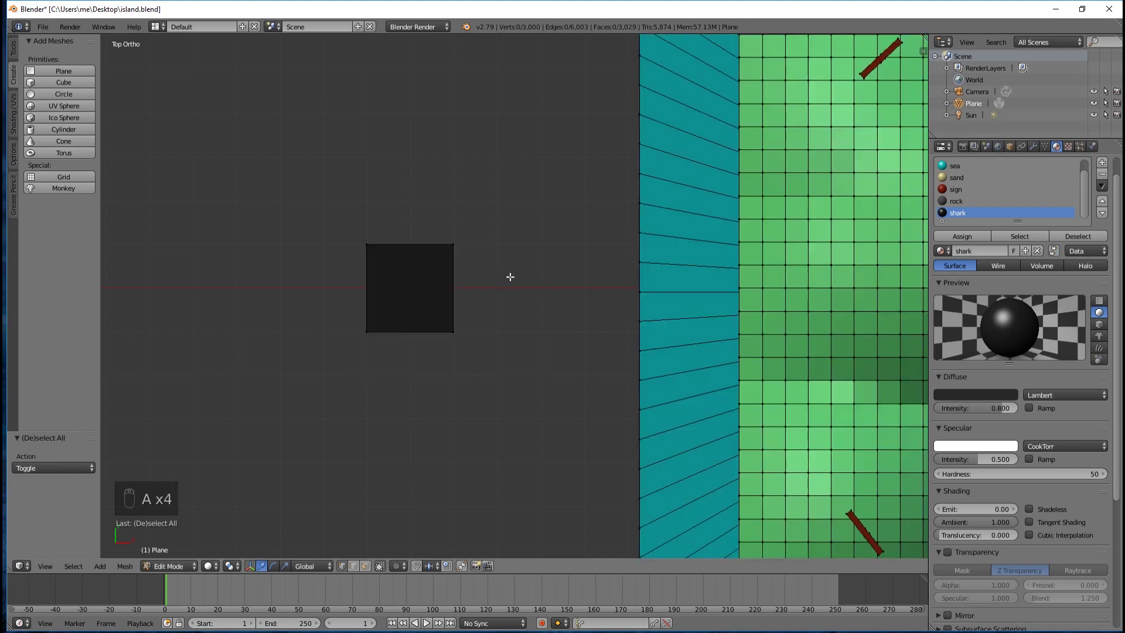
{"action": "right_click", "coordinate": [447, 245]}
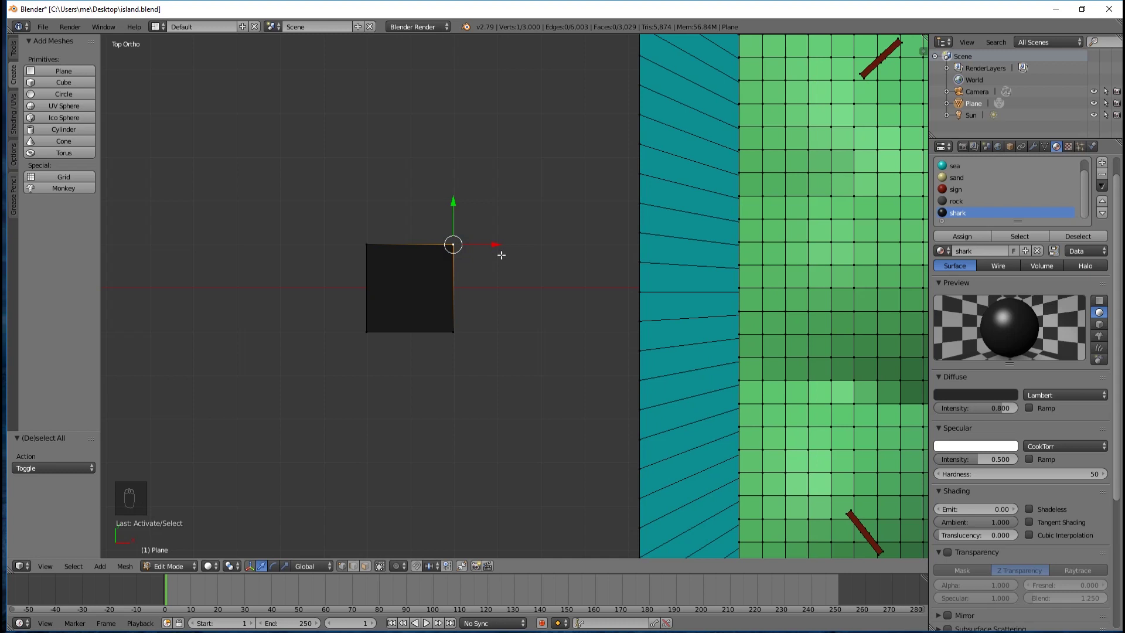
{"action": "key", "text": "g"}
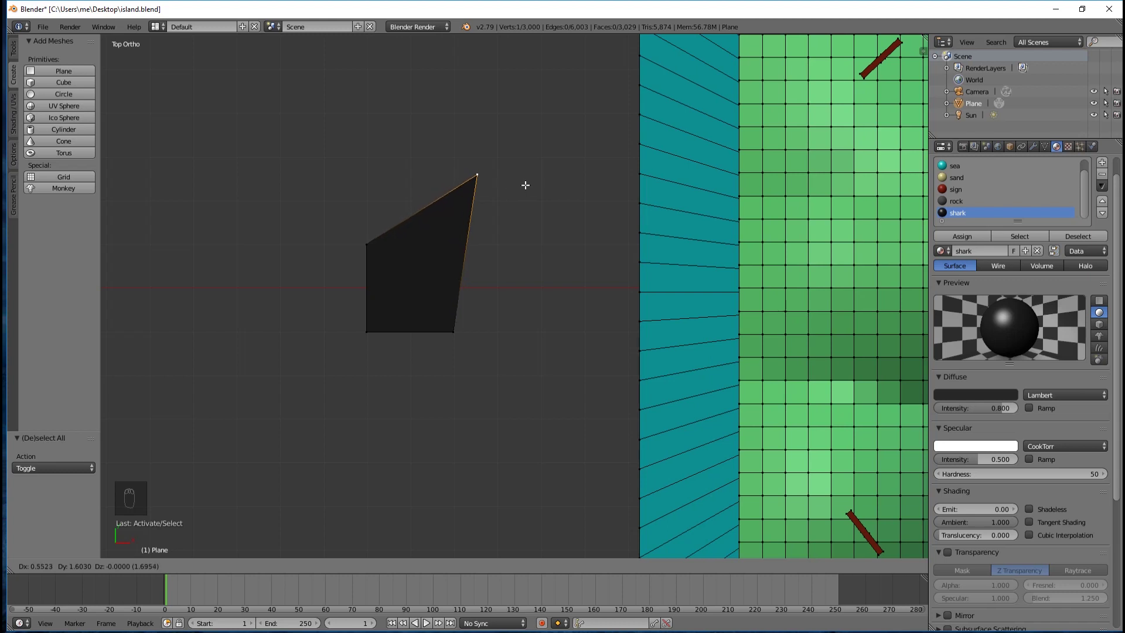
{"action": "left_click", "coordinate": [526, 186]}
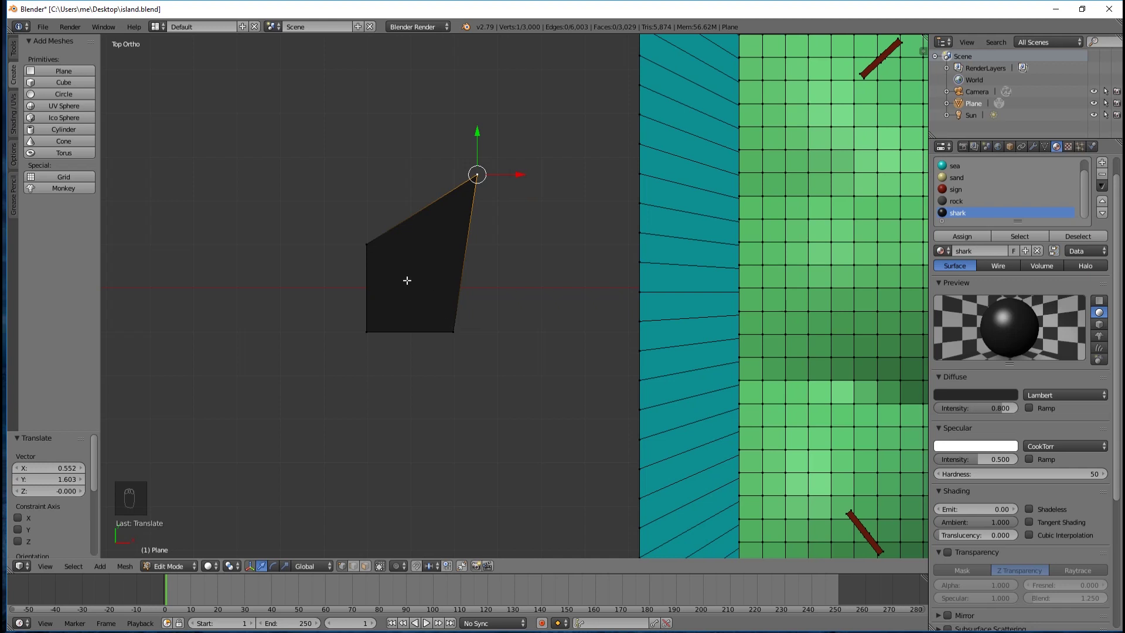
Step: Move the plane's lower-right corner about 0.175 along X and 1.414 along Y, and its lower-left corner about 1.360 along Y
{"action": "right_click", "coordinate": [450, 331]}
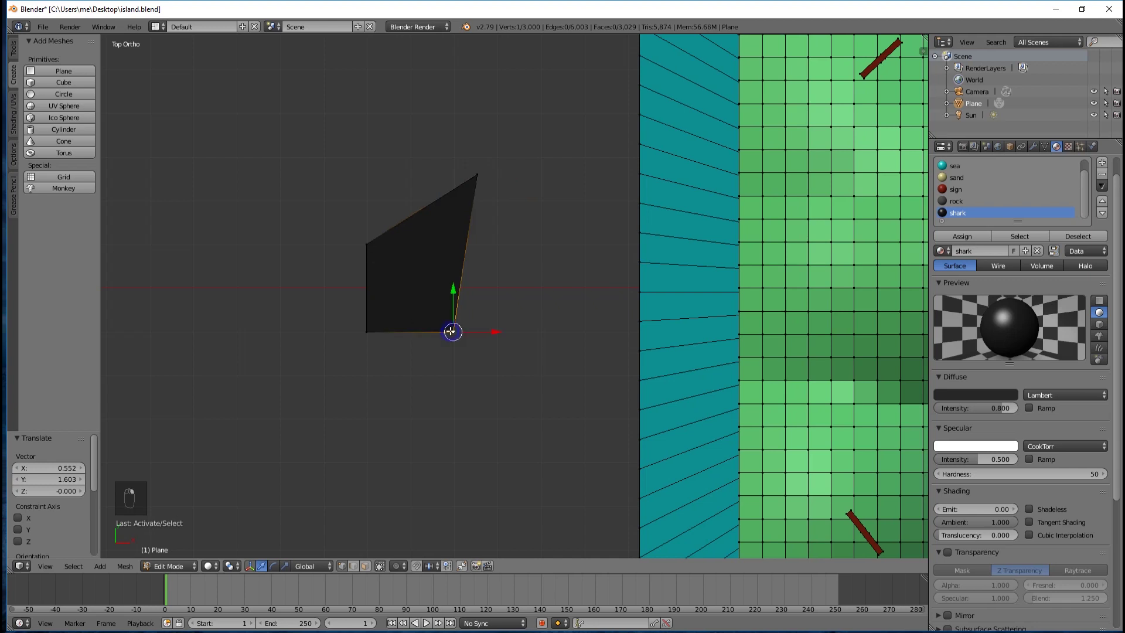
{"action": "key", "text": "g"}
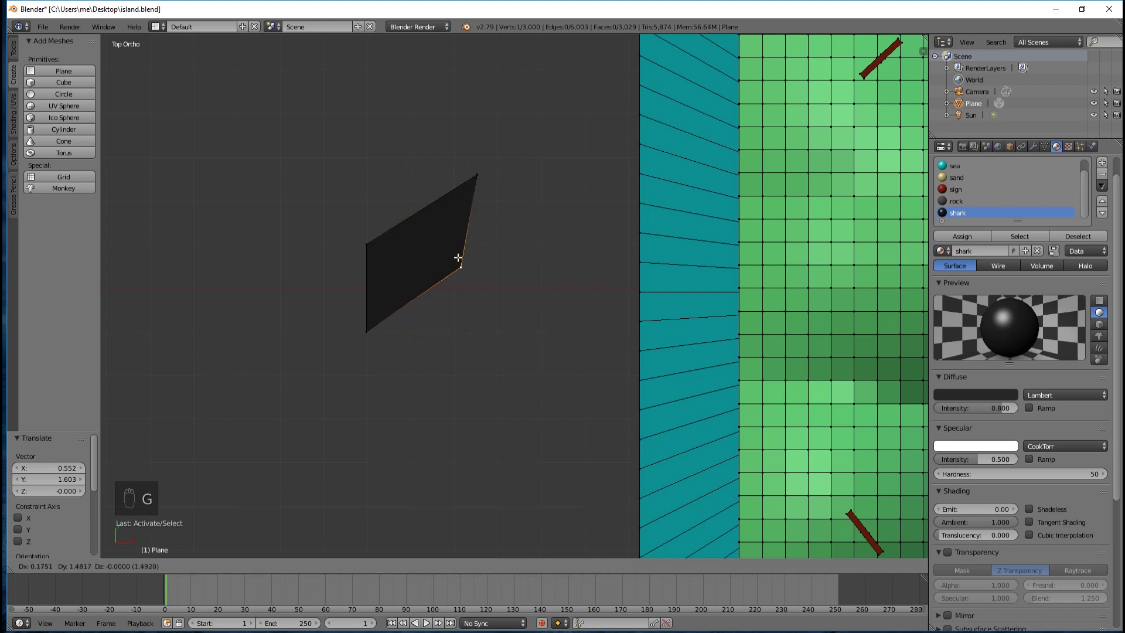
{"action": "left_click", "coordinate": [460, 261]}
{"action": "right_click", "coordinate": [362, 332]}
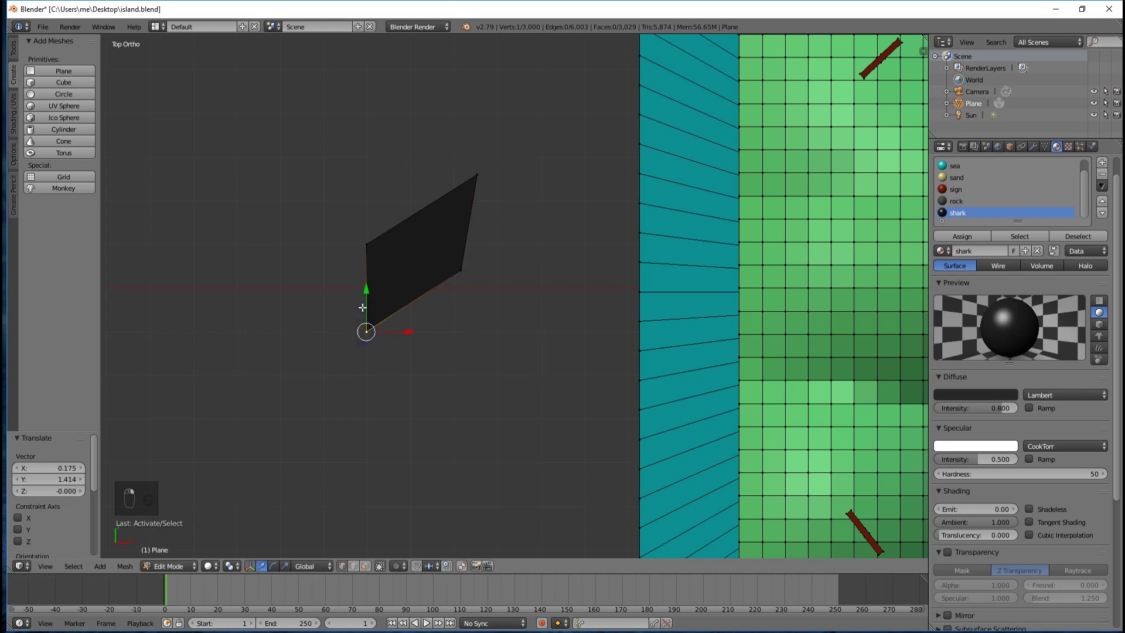
{"action": "key", "text": "g"}
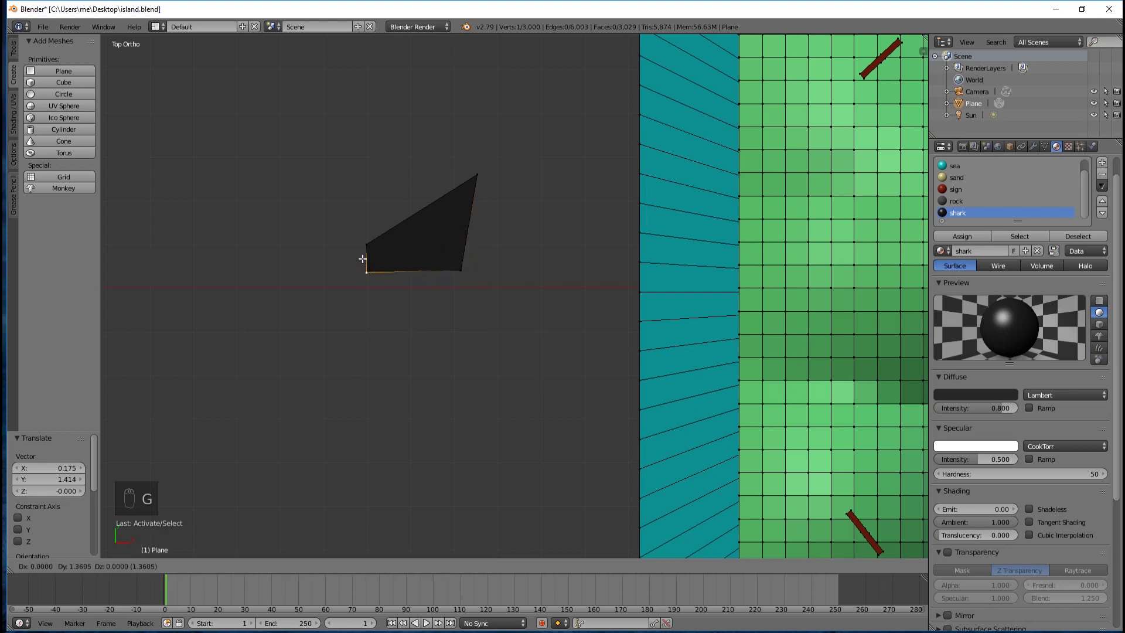
{"action": "left_click", "coordinate": [363, 267]}
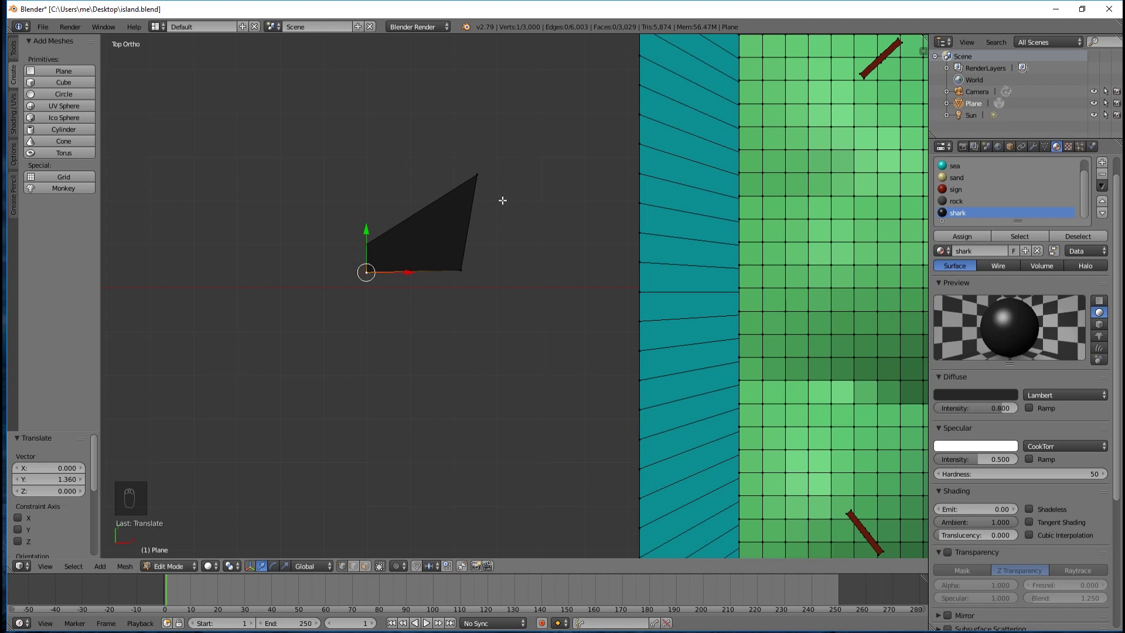
Step: Select the shark plane's face in face selection mode and extrude it about 0.149 along Z
{"action": "middle_click_drag", "start_coordinate": [505, 232], "coordinate": [448, 201]}
{"action": "key", "text": "KP_5"}
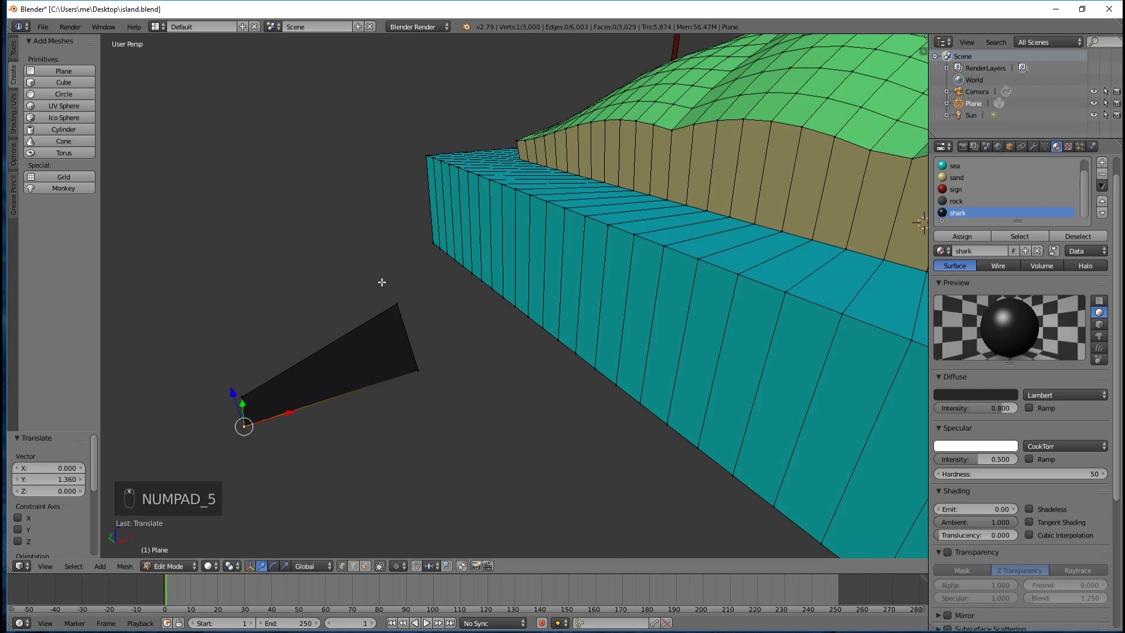
{"action": "key", "text": "KP_5"}
{"action": "key", "text": "KP_5"}
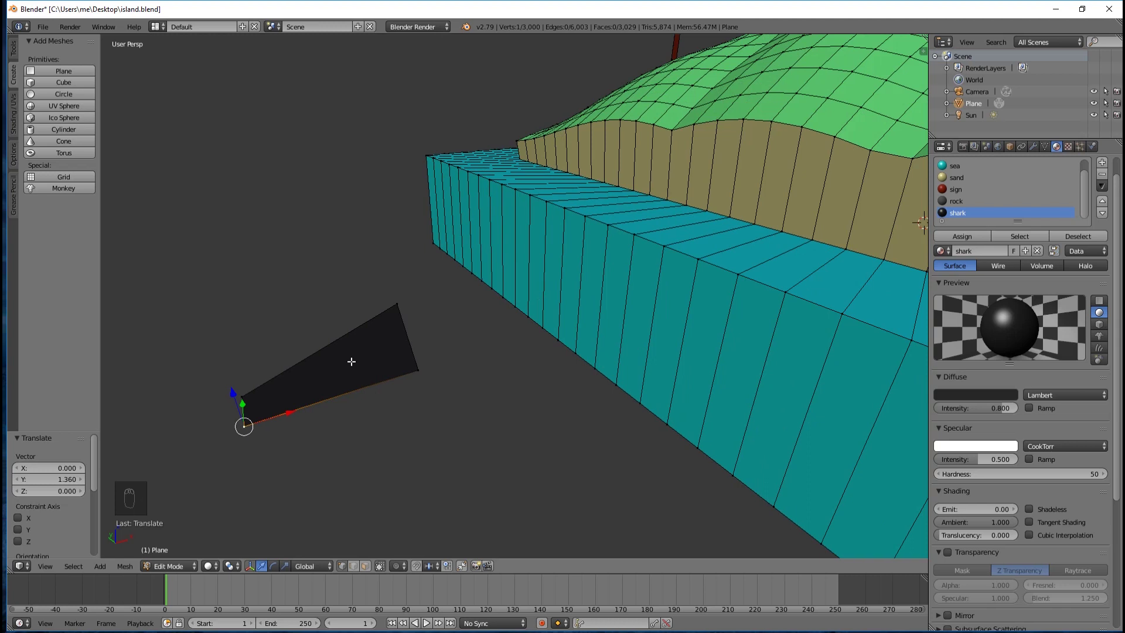
{"action": "left_click", "coordinate": [364, 567]}
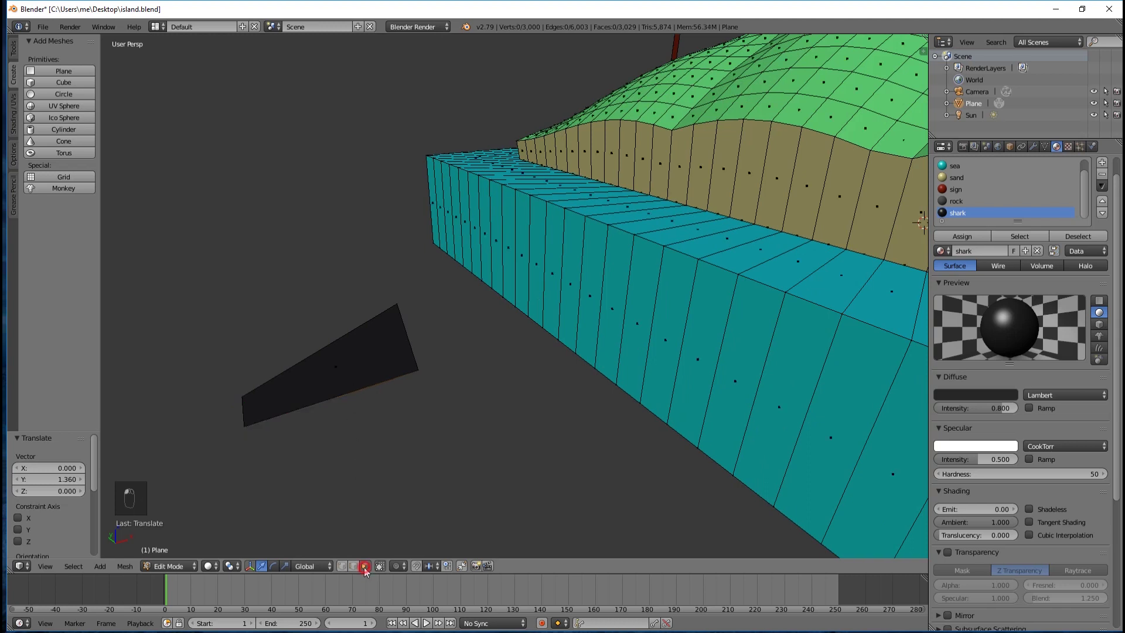
{"action": "right_click", "coordinate": [368, 368]}
{"action": "middle_click_drag", "start_coordinate": [339, 463], "coordinate": [360, 452]}
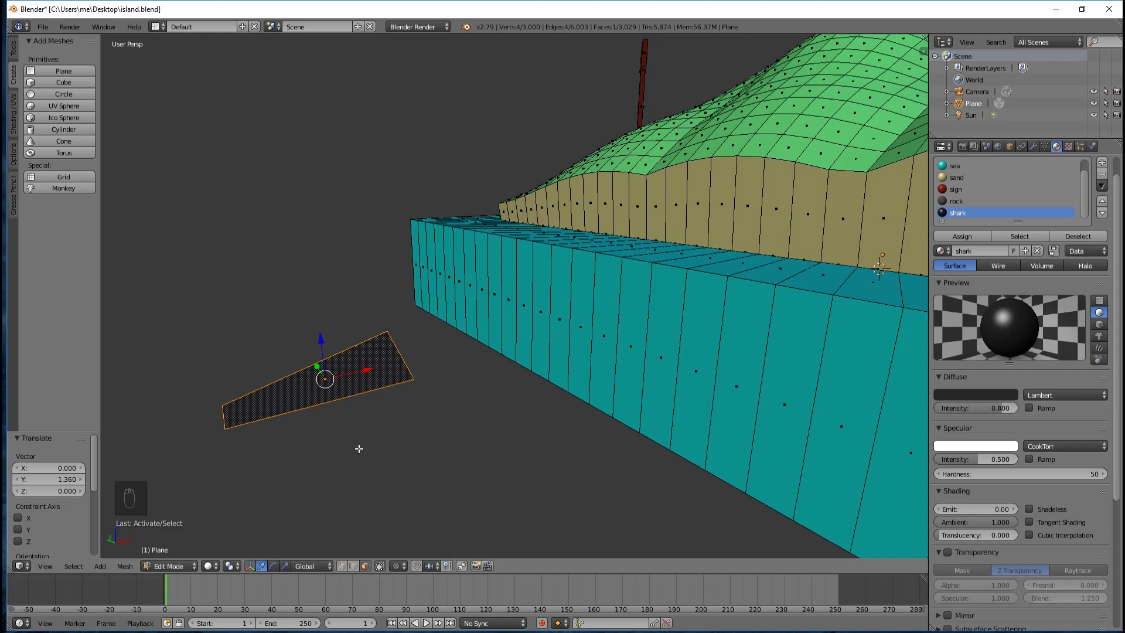
{"action": "key", "text": "e"}
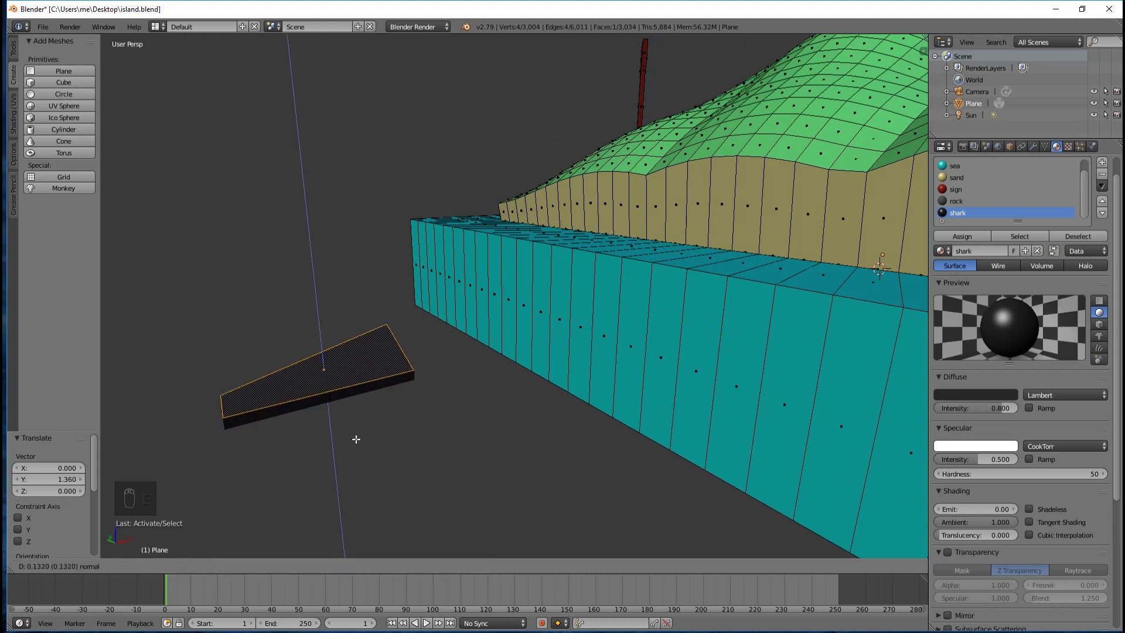
{"action": "left_click", "coordinate": [356, 438]}
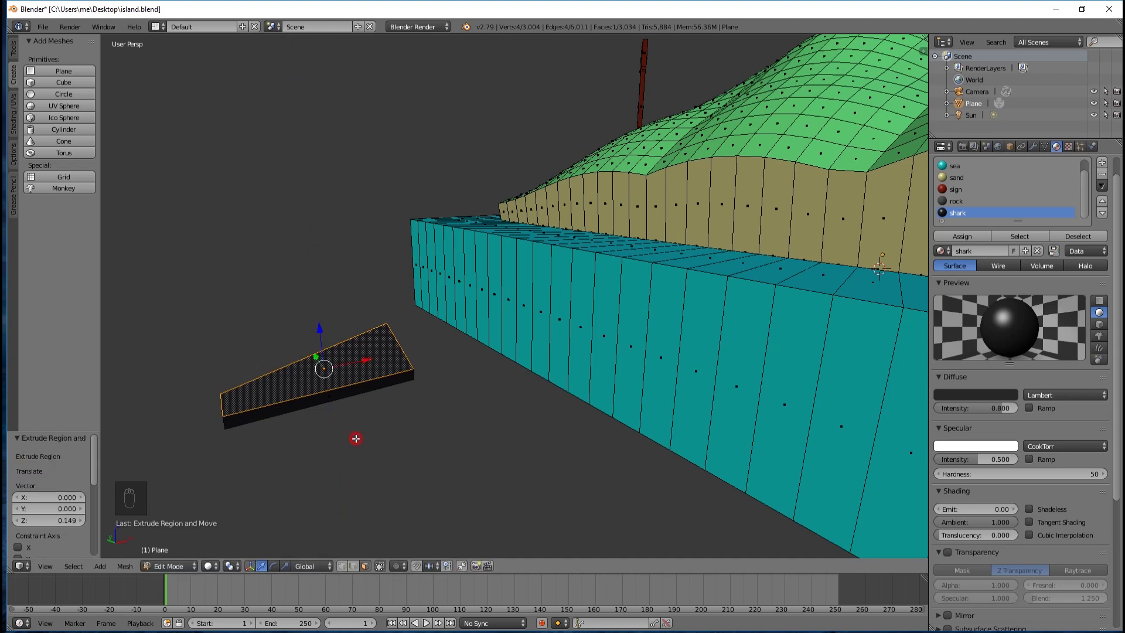
Step: Check the extruded shark fin in object mode, then enable selection through the mesh in edit mode and select all the fin's faces
{"action": "key", "text": "Tab"}
{"action": "middle_click_drag", "start_coordinate": [375, 463], "coordinate": [359, 508]}
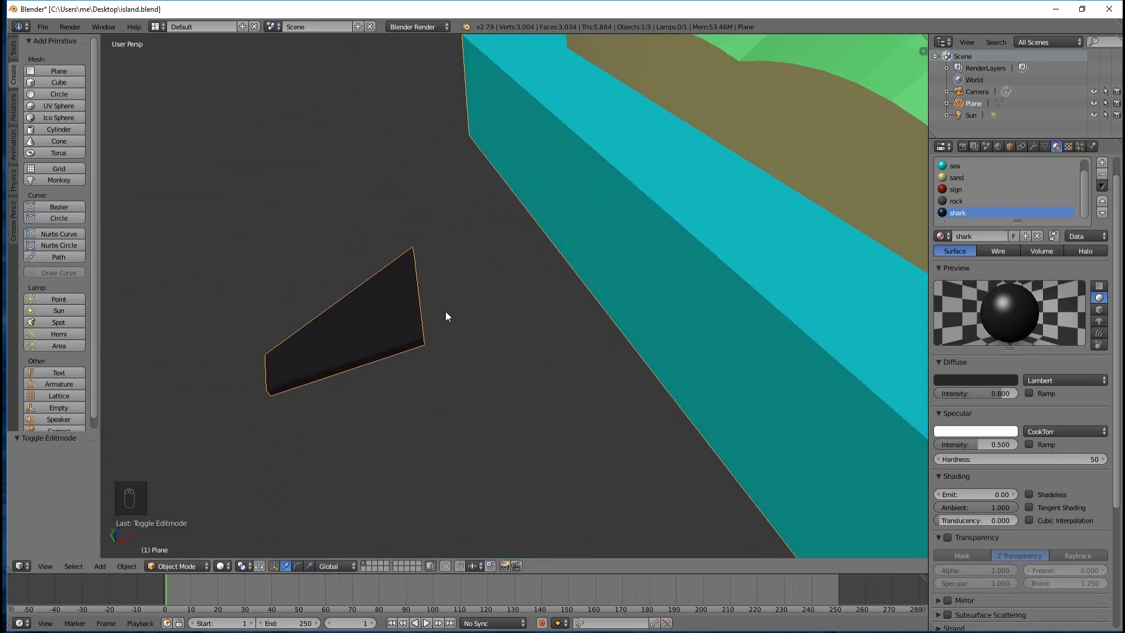
{"action": "middle_click_drag", "start_coordinate": [450, 317], "coordinate": [550, 239]}
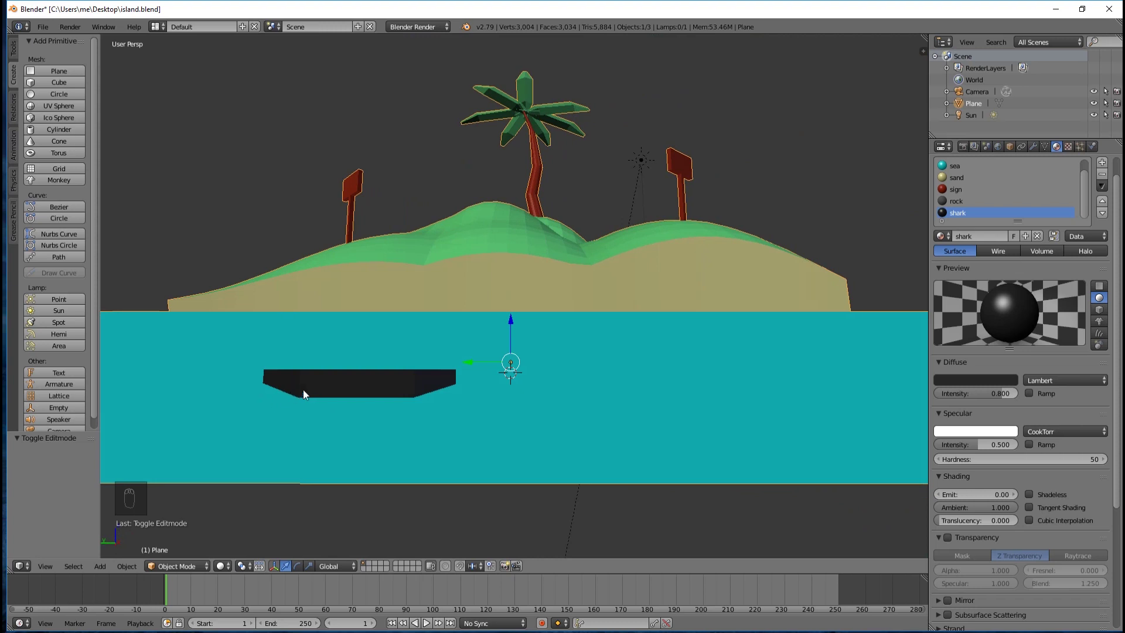
{"action": "middle_click_drag", "start_coordinate": [351, 401], "coordinate": [279, 459]}
{"action": "key", "text": "Tab"}
{"action": "middle_click_drag", "start_coordinate": [422, 361], "coordinate": [452, 359]}
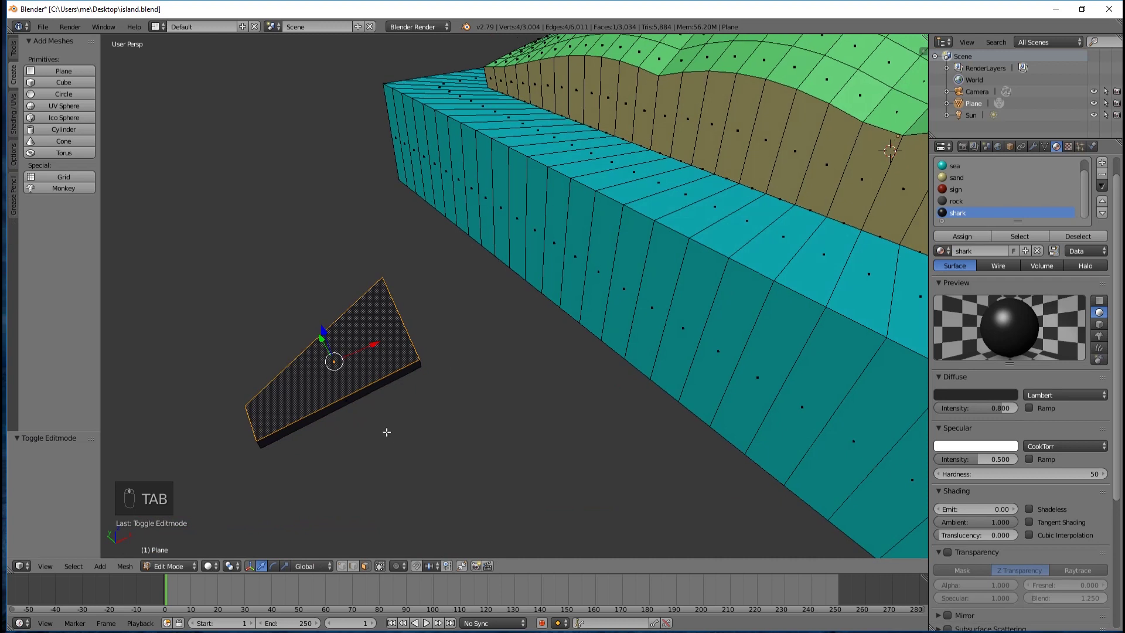
{"action": "left_click", "coordinate": [378, 566]}
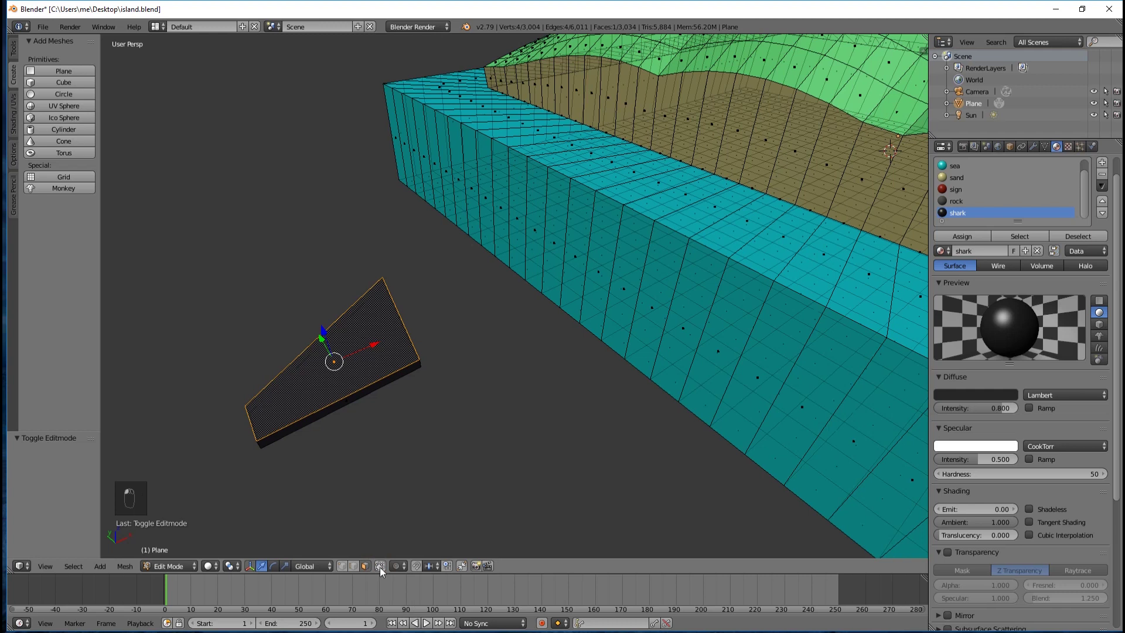
{"action": "key", "text": "b"}
{"action": "left_click_drag", "start_coordinate": [211, 259], "coordinate": [442, 468]}
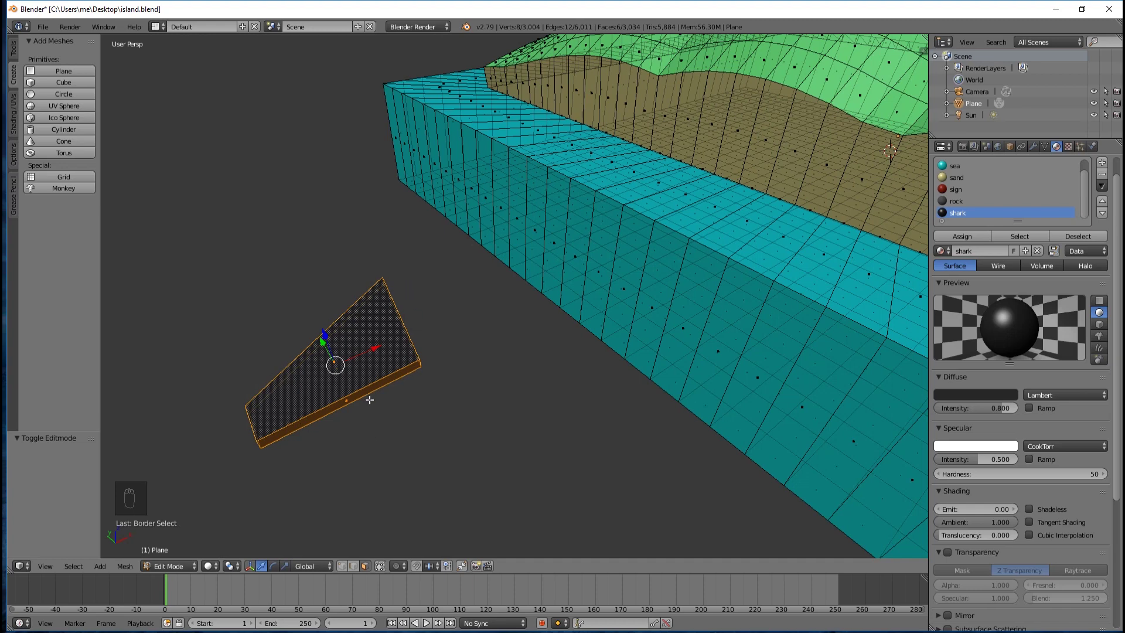
{"action": "middle_click_drag", "start_coordinate": [384, 459], "coordinate": [454, 419]}
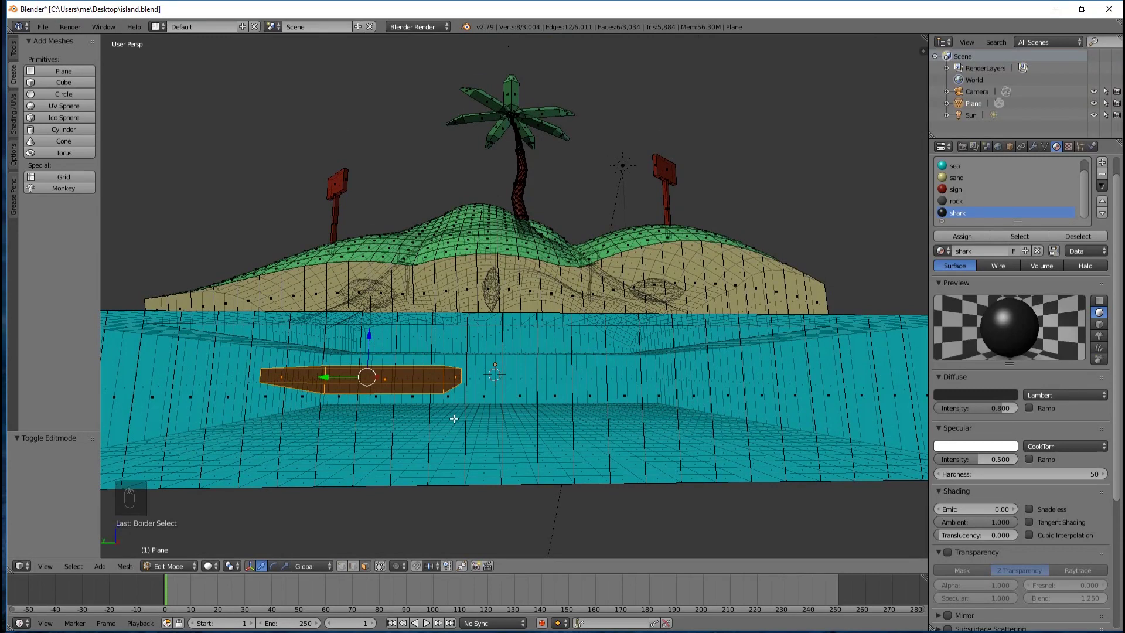
{"action": "key", "text": "r"}
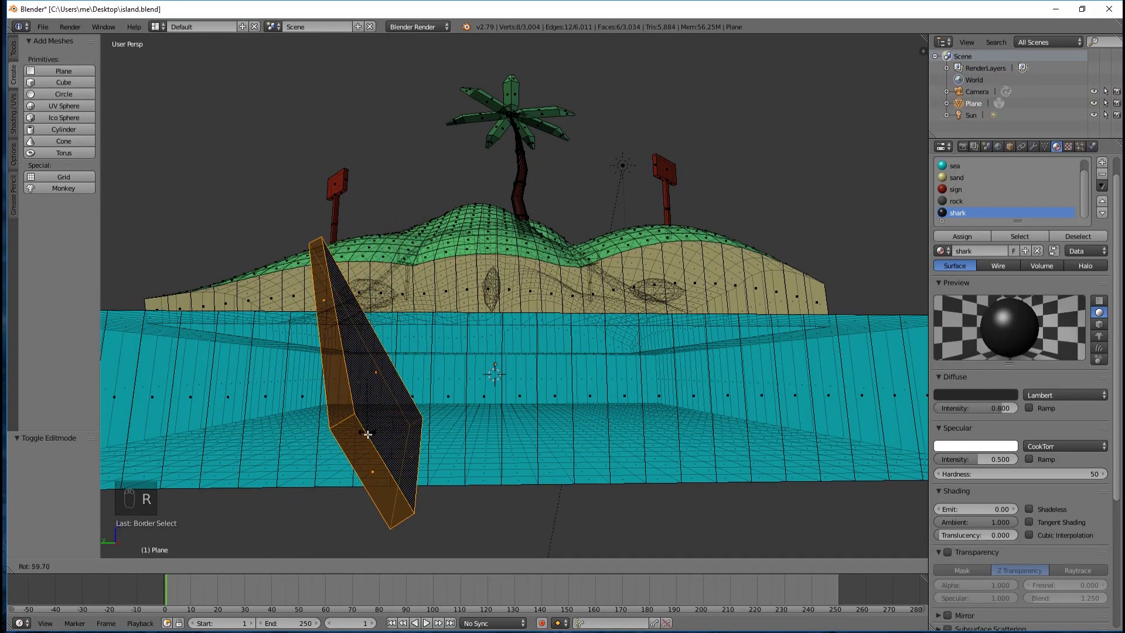
{"action": "right_click", "coordinate": [403, 427]}
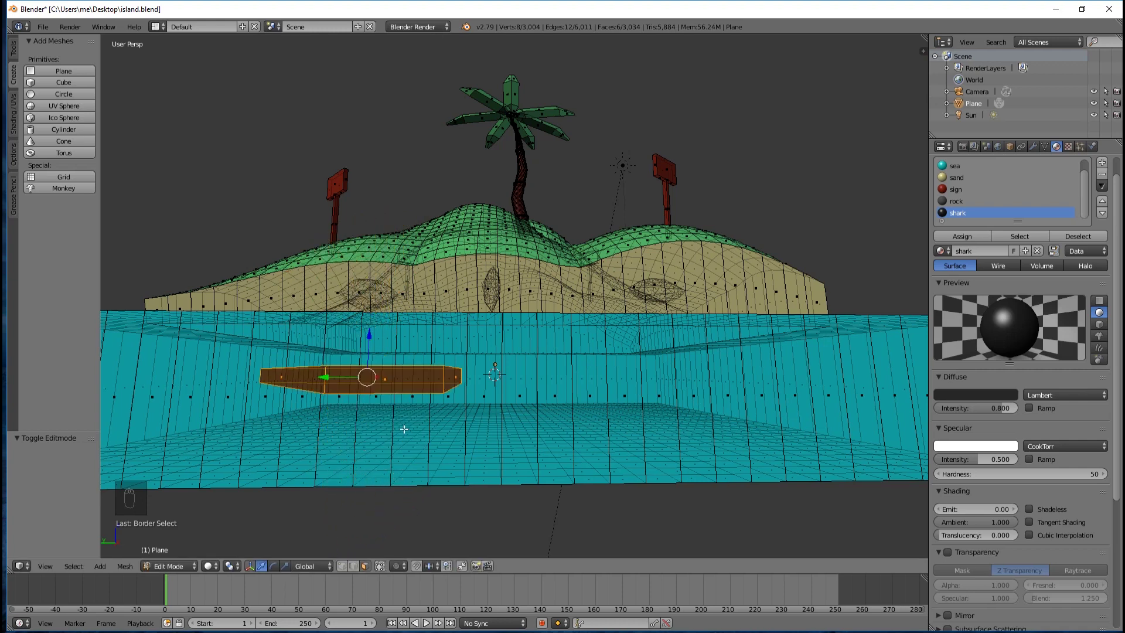
Step: Rotate the selected shark fin 90° about the global X axis
{"action": "middle_click_drag", "start_coordinate": [414, 429], "coordinate": [394, 443]}
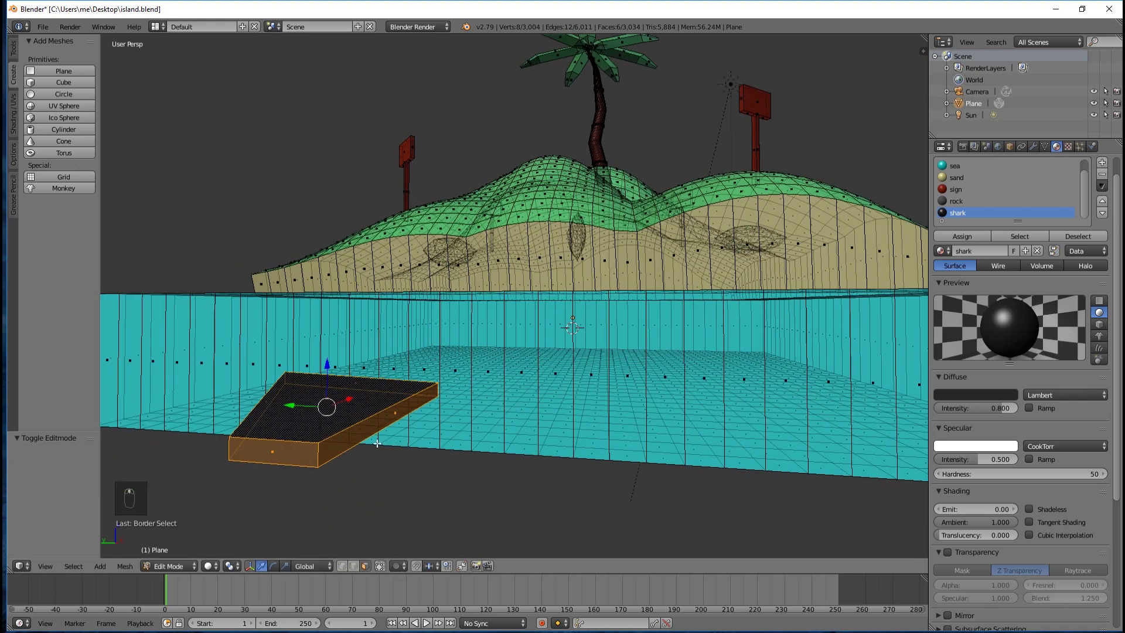
{"action": "middle_click_drag", "start_coordinate": [264, 490], "coordinate": [401, 467]}
{"action": "middle_click_drag", "start_coordinate": [272, 506], "coordinate": [915, 525]}
{"action": "key", "text": "r"}
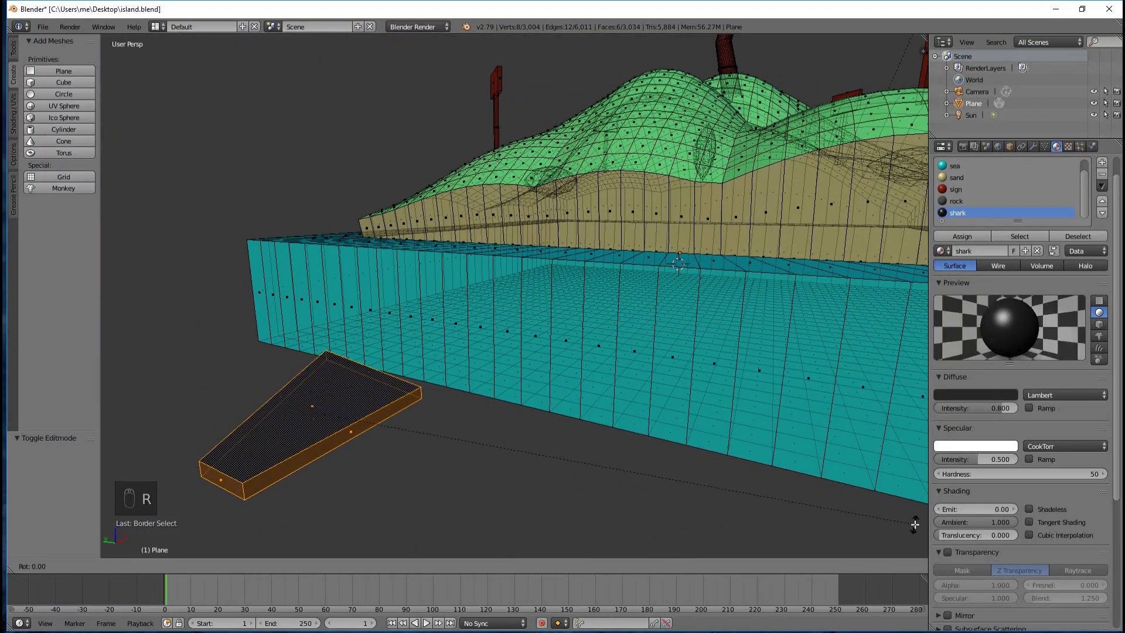
{"action": "type", "text": "x"}
{"action": "type", "text": "90"}
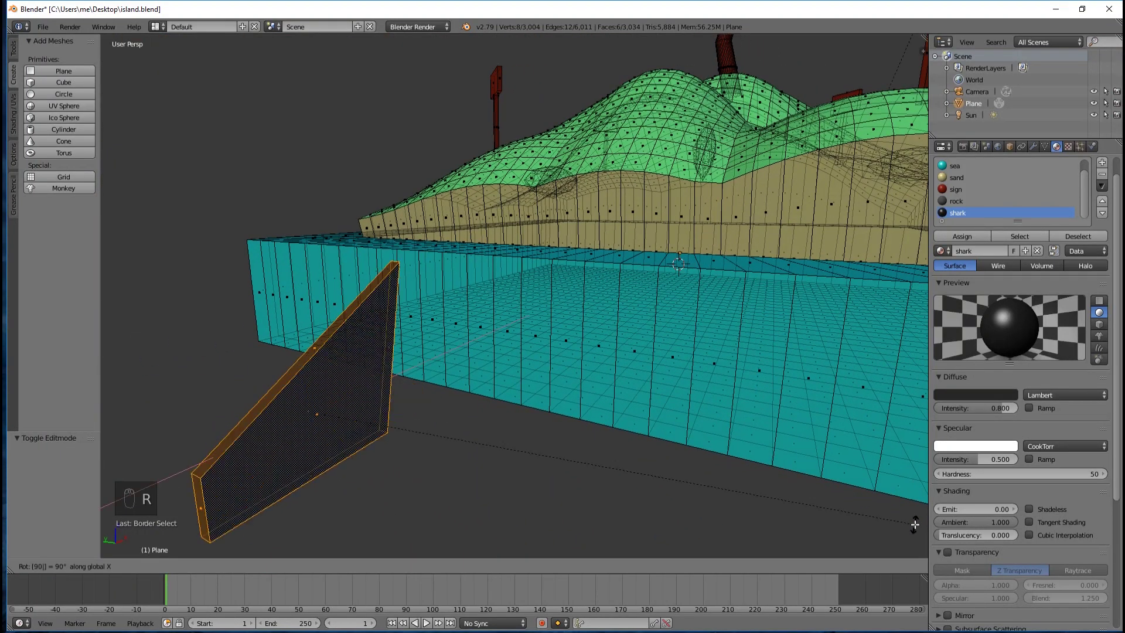
{"action": "key", "text": "Return"}
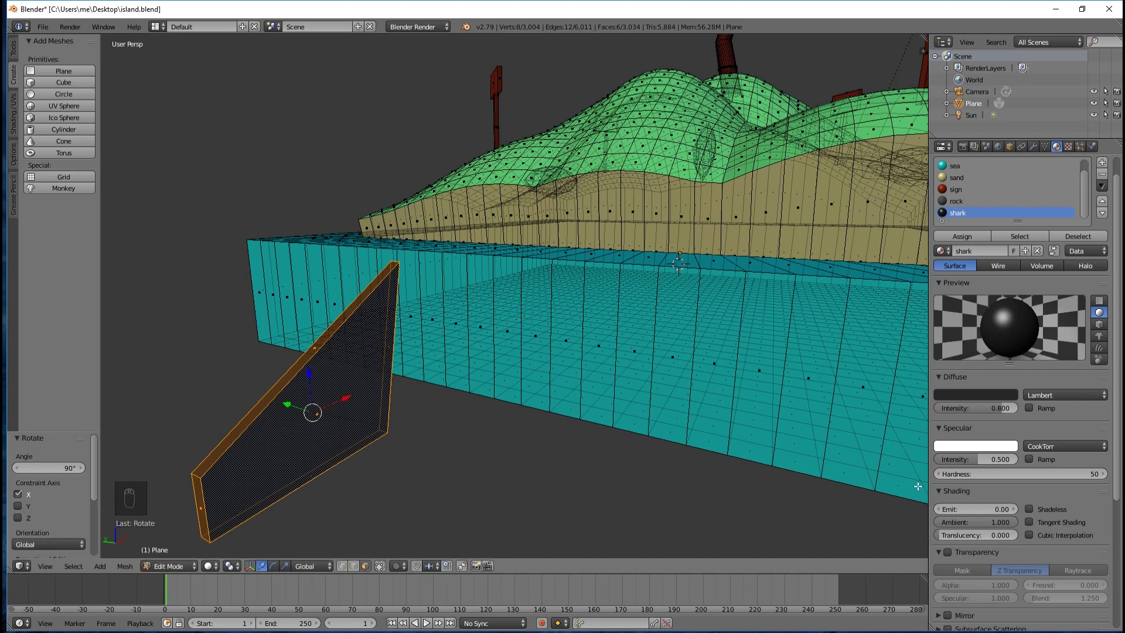
Step: In the top orthographic view, move the fin about 6.000 along X and 0.704 along Y onto the sea border
{"action": "middle_click_drag", "start_coordinate": [565, 482], "coordinate": [550, 508]}
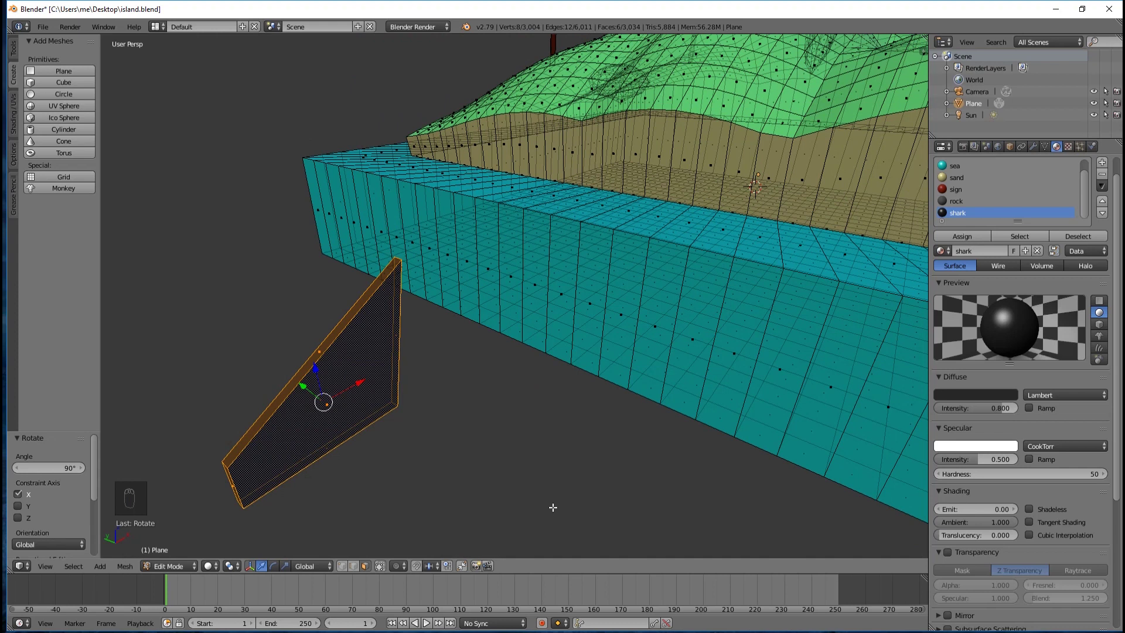
{"action": "key", "text": "KP_7"}
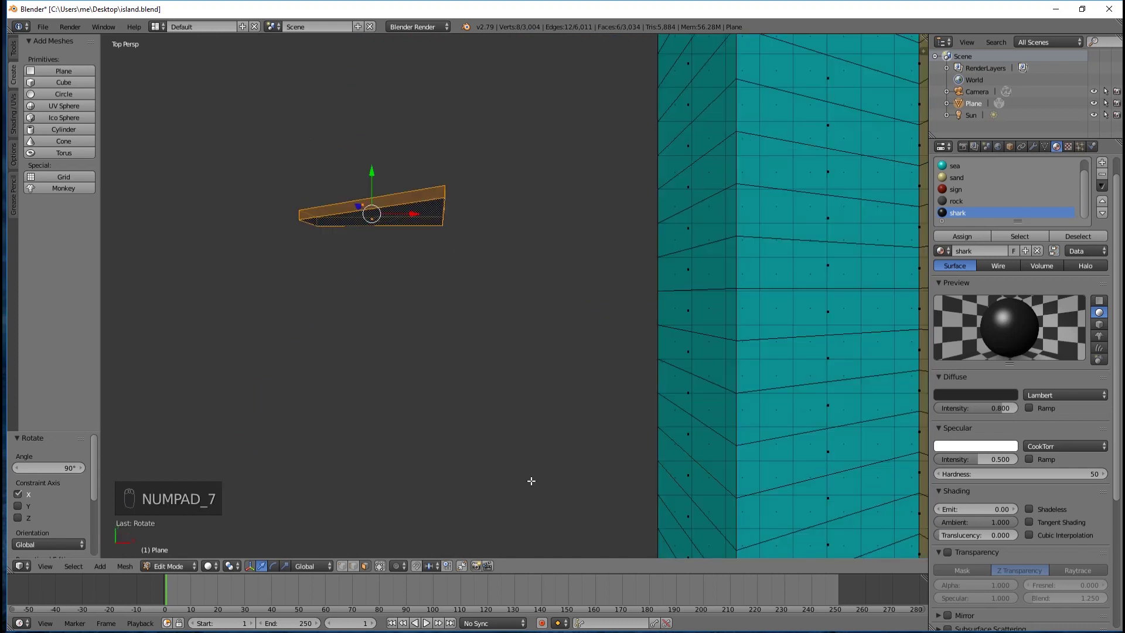
{"action": "scroll", "coordinate": [624, 349], "scroll_direction": "down", "scroll_amount": 5}
{"action": "scroll", "coordinate": [624, 349], "scroll_direction": "down", "scroll_amount": 4}
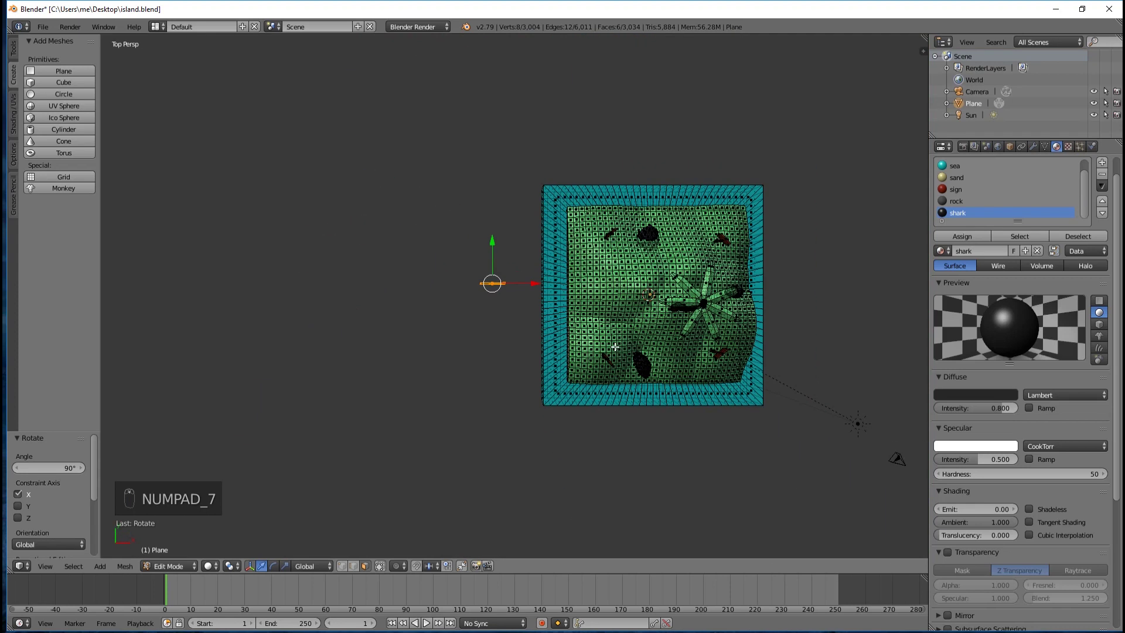
{"action": "key", "text": "KP_5"}
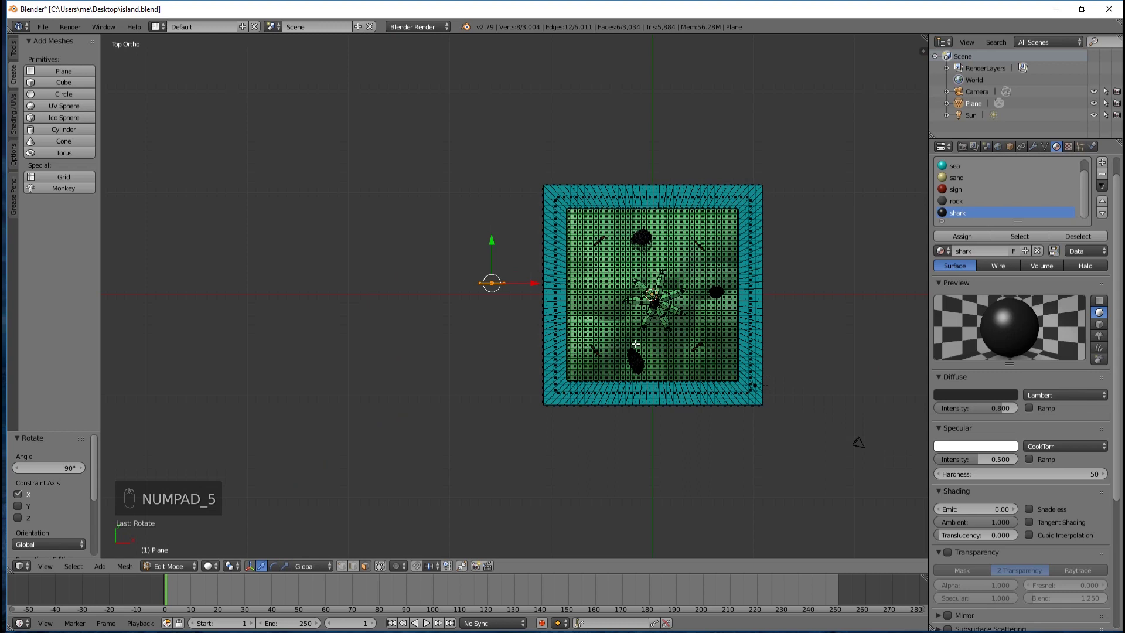
{"action": "scroll", "coordinate": [636, 344], "scroll_direction": "up", "scroll_amount": 1}
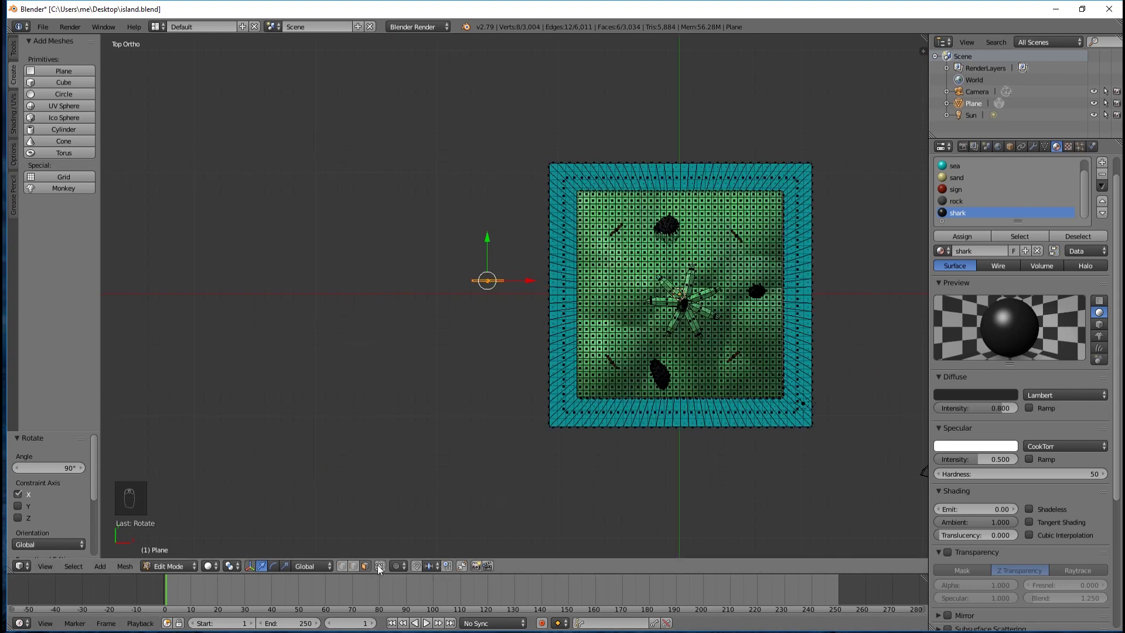
{"action": "scroll", "coordinate": [640, 276], "scroll_direction": "up", "scroll_amount": 2}
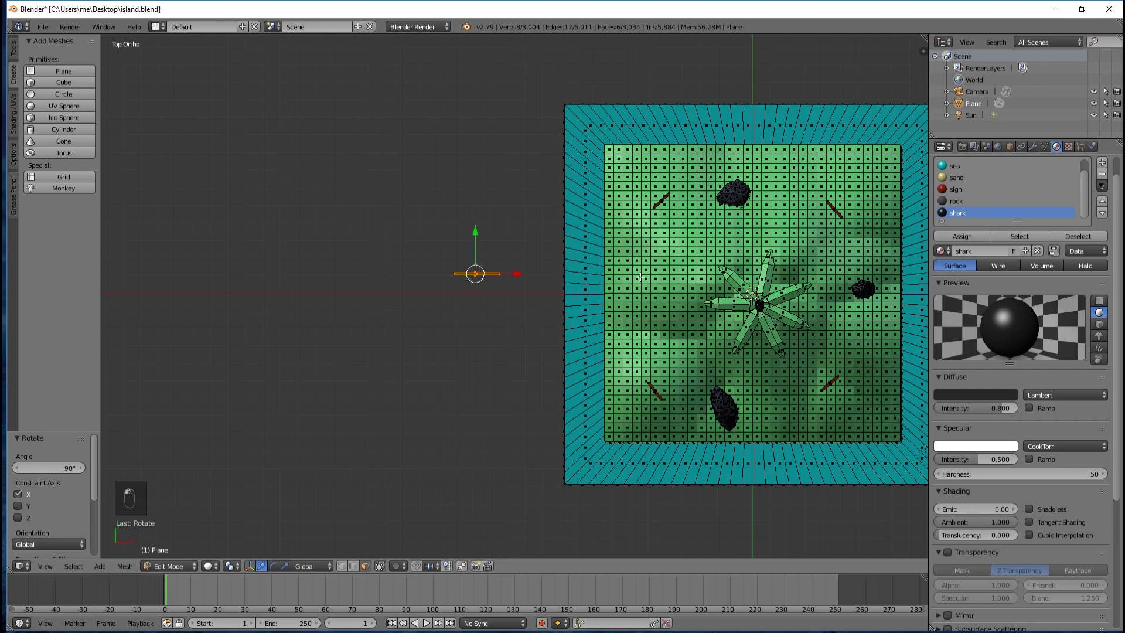
{"action": "scroll", "coordinate": [640, 277], "scroll_direction": "down", "scroll_amount": 2, "text": "shift"}
{"action": "scroll", "coordinate": [633, 277], "scroll_direction": "down", "scroll_amount": 6, "text": "ctrl"}
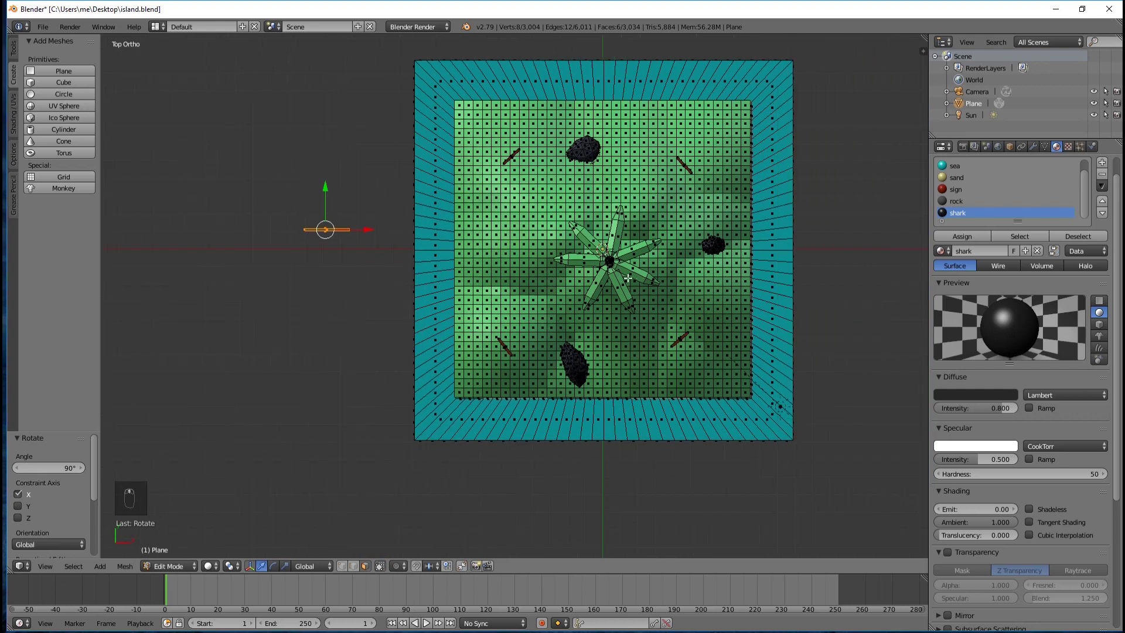
{"action": "key", "text": "g"}
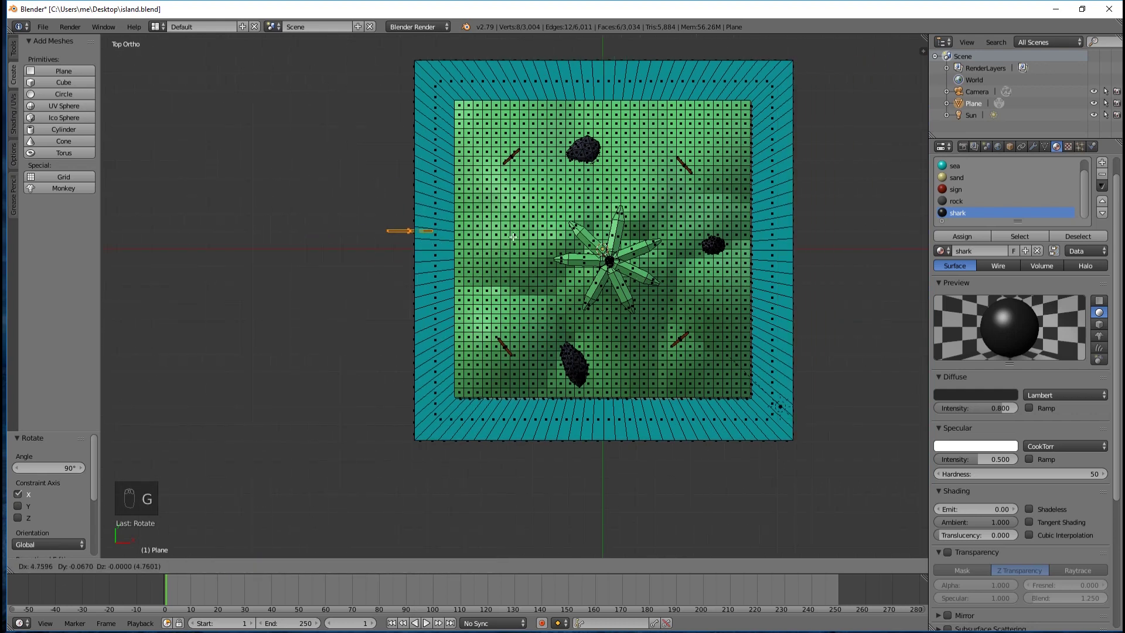
{"action": "left_click", "coordinate": [530, 231]}
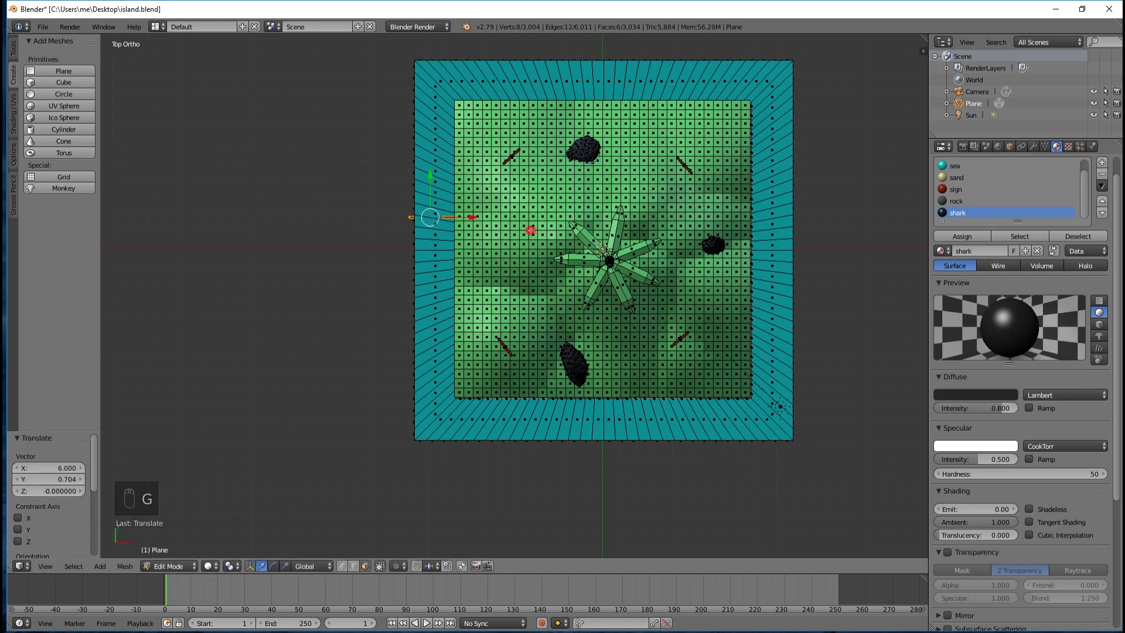
Step: Rotate the fin about 65.3° in the top view and raise it about 0.765 along Z above the sea surface
{"action": "key", "text": "r"}
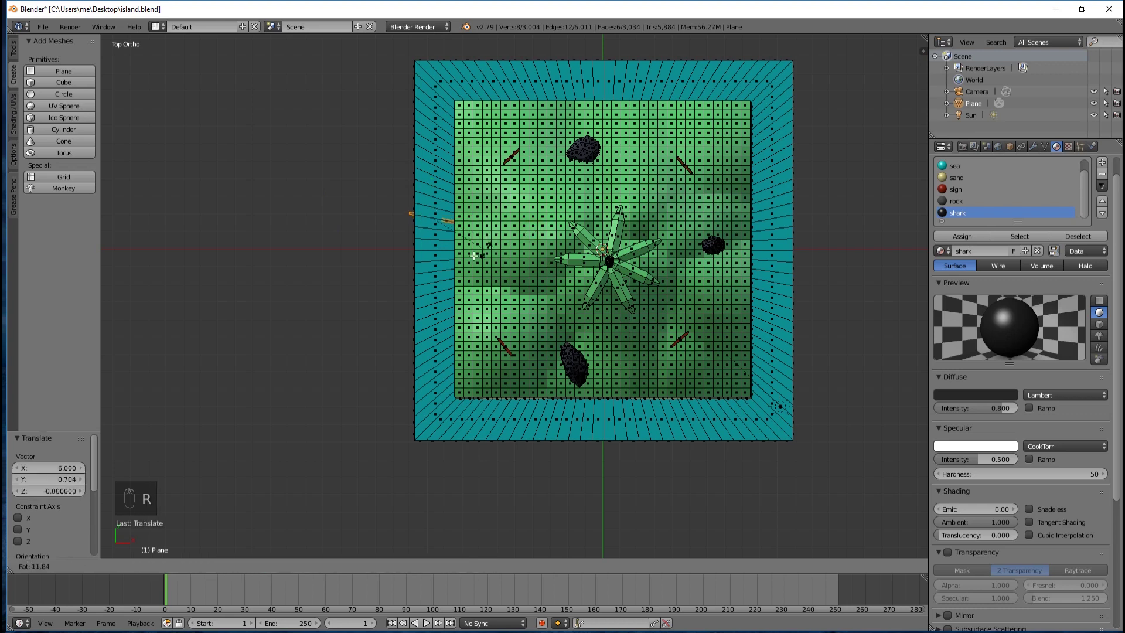
{"action": "left_click", "coordinate": [431, 262]}
{"action": "middle_click_drag", "start_coordinate": [389, 297], "coordinate": [508, 193]}
{"action": "scroll", "coordinate": [507, 192], "scroll_direction": "up", "scroll_amount": 7}
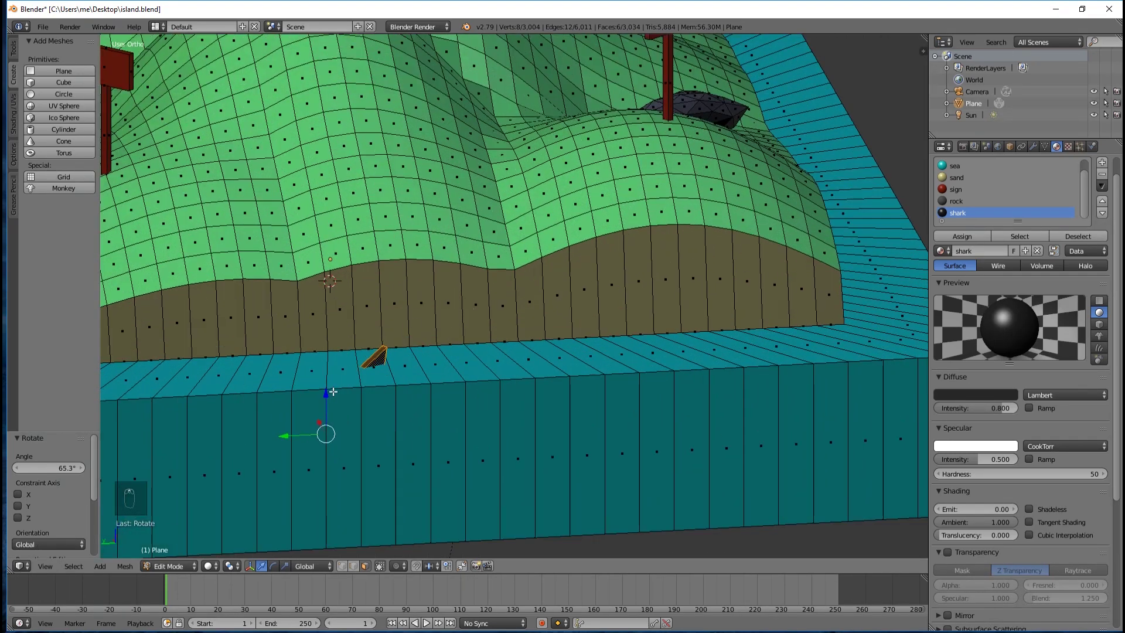
{"action": "left_click_drag", "start_coordinate": [326, 394], "coordinate": [325, 359]}
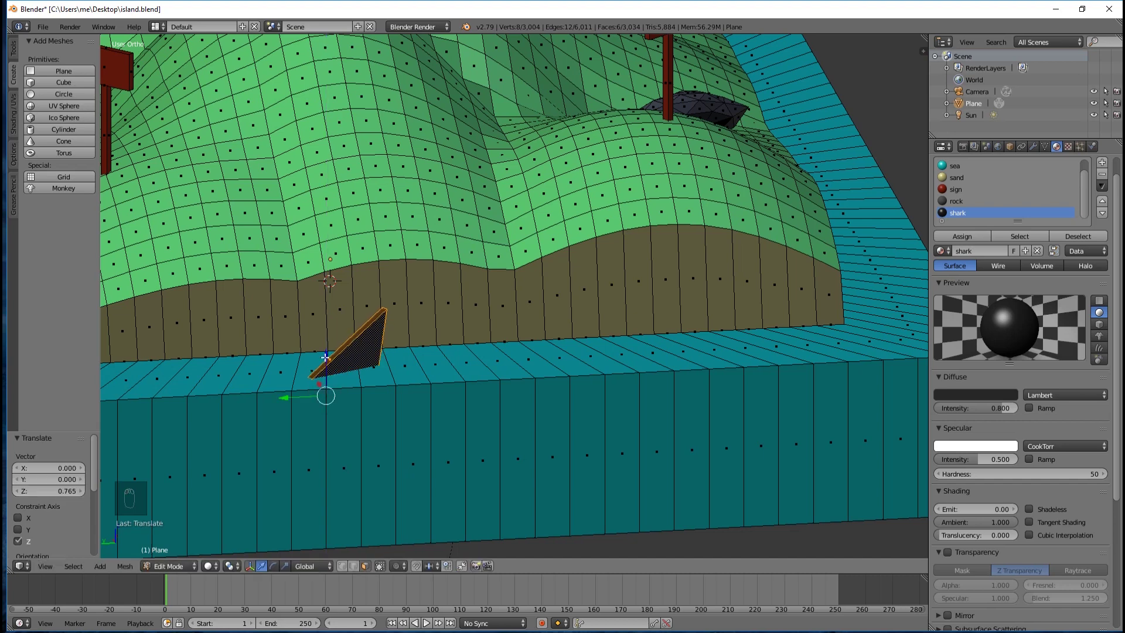
Step: Duplicate the fin onto the opposite sea border, about 19.427 along X and -4.143 along Y, and view it in perspective
{"action": "middle_click_drag", "start_coordinate": [502, 378], "coordinate": [445, 394]}
{"action": "key", "text": "KP_7"}
{"action": "scroll", "coordinate": [531, 361], "scroll_direction": "down", "scroll_amount": 8}
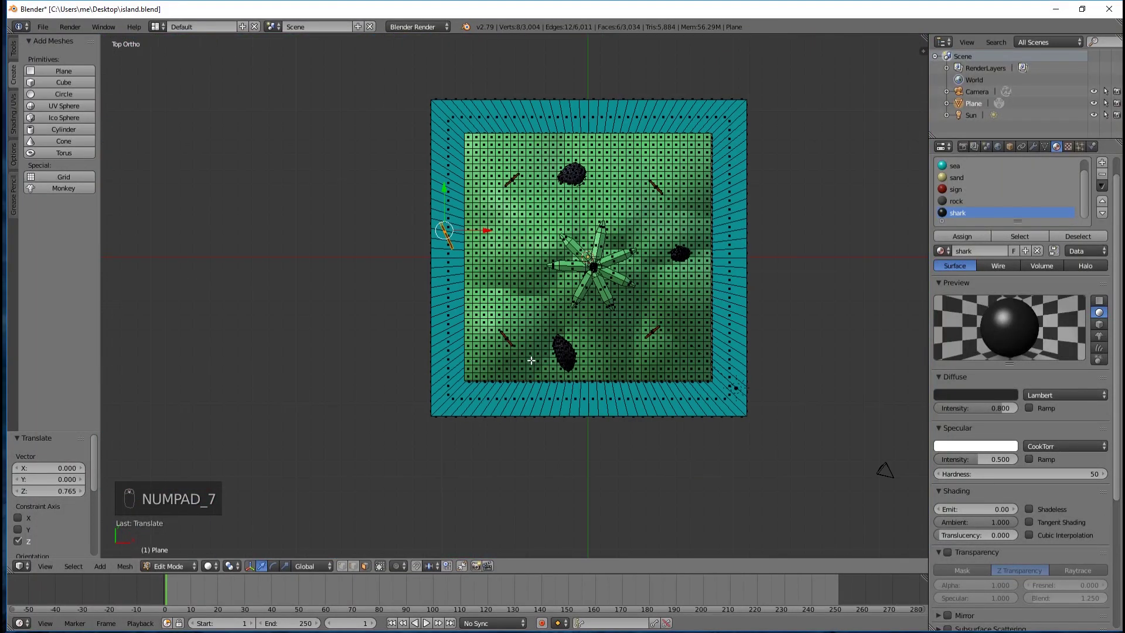
{"action": "key", "text": "shift+d"}
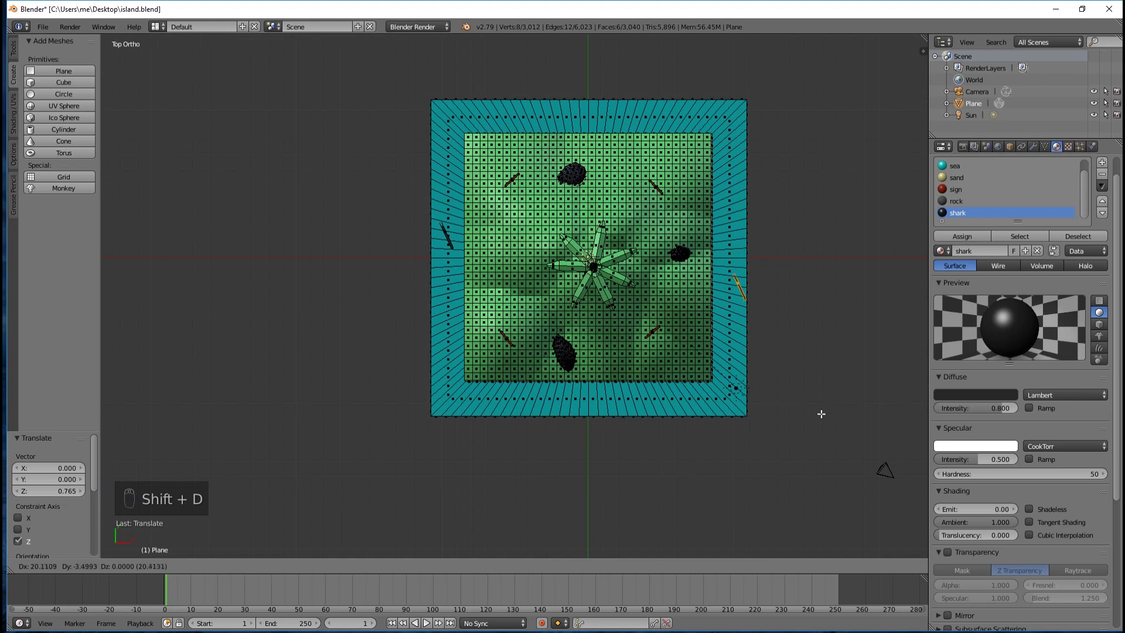
{"action": "left_click", "coordinate": [812, 420]}
{"action": "middle_click_drag", "start_coordinate": [812, 419], "coordinate": [566, 403]}
{"action": "scroll", "coordinate": [566, 402], "scroll_direction": "up", "scroll_amount": 4}
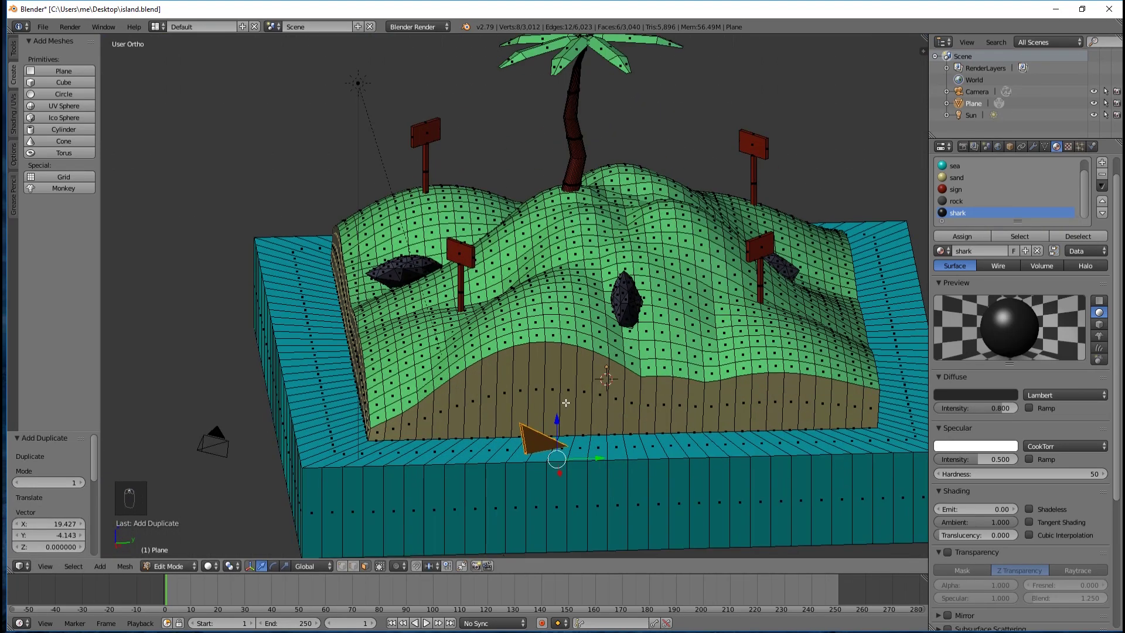
{"action": "scroll", "coordinate": [566, 403], "scroll_direction": "down", "scroll_amount": 3}
{"action": "middle_click_drag", "start_coordinate": [568, 401], "coordinate": [586, 326]}
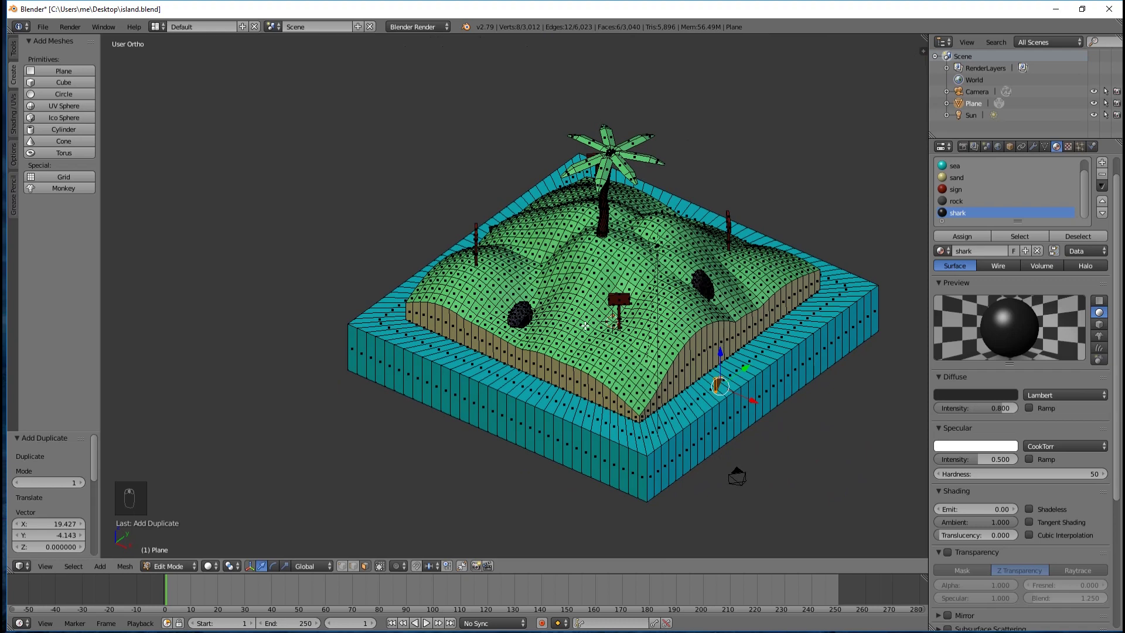
{"action": "key", "text": "KP_5"}
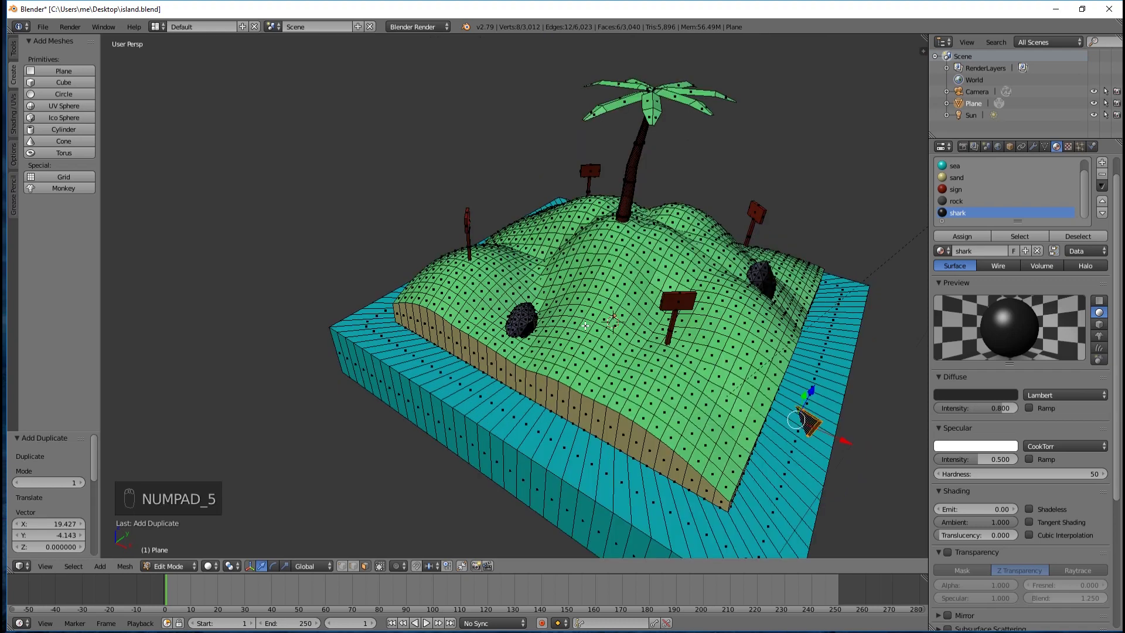
Step: Return the island mesh to Object Mode and view the finished scene from its front corner
{"action": "middle_click_drag", "start_coordinate": [653, 330], "coordinate": [596, 356]}
{"action": "key", "text": "Tab"}
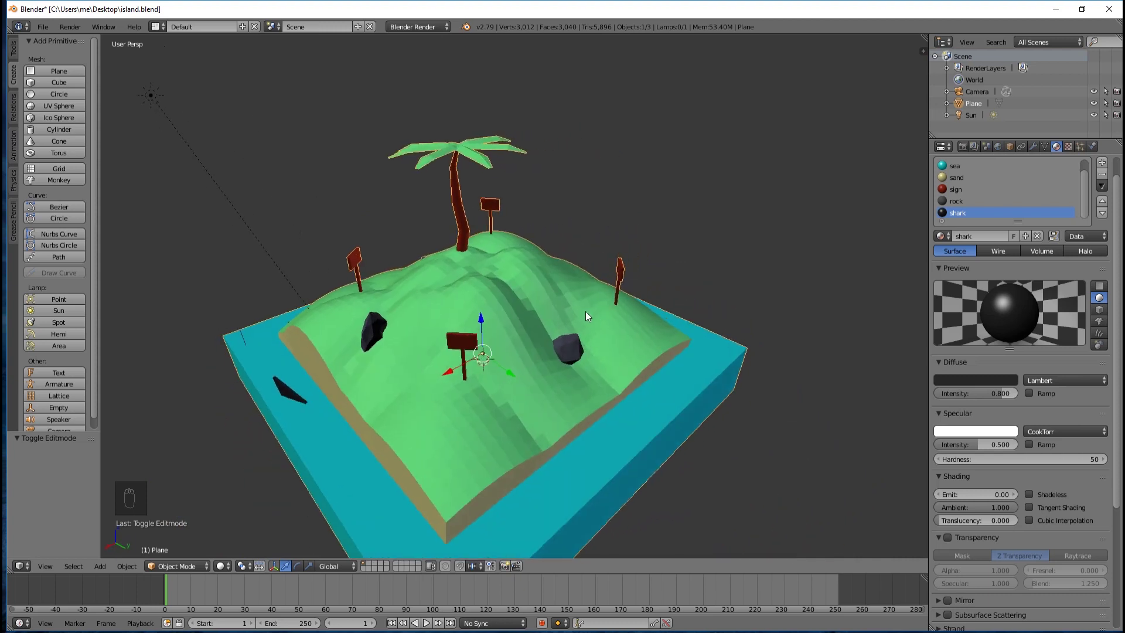
{"action": "middle_click_drag", "start_coordinate": [586, 308], "coordinate": [589, 286]}
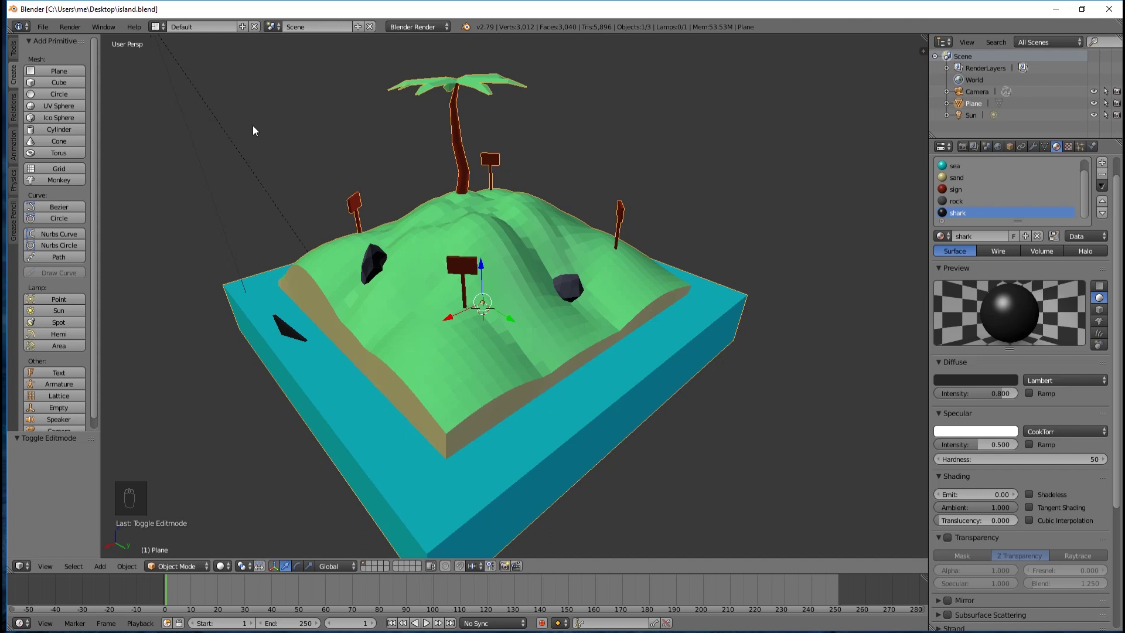
{"action": "left_click", "coordinate": [44, 28]}
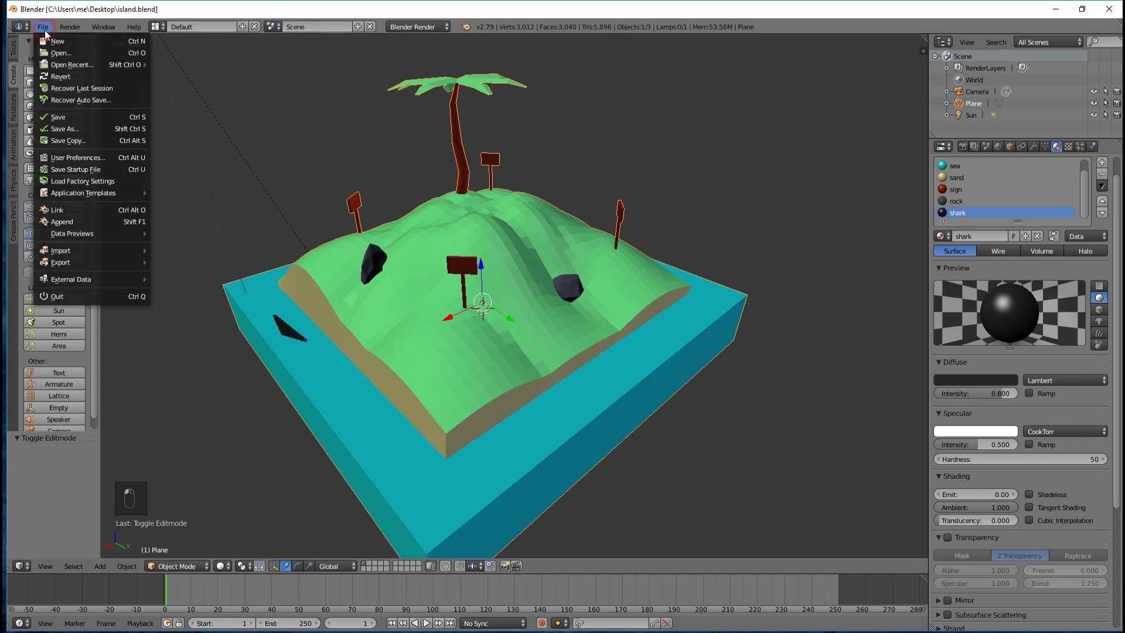
{"action": "left_click", "coordinate": [83, 129]}
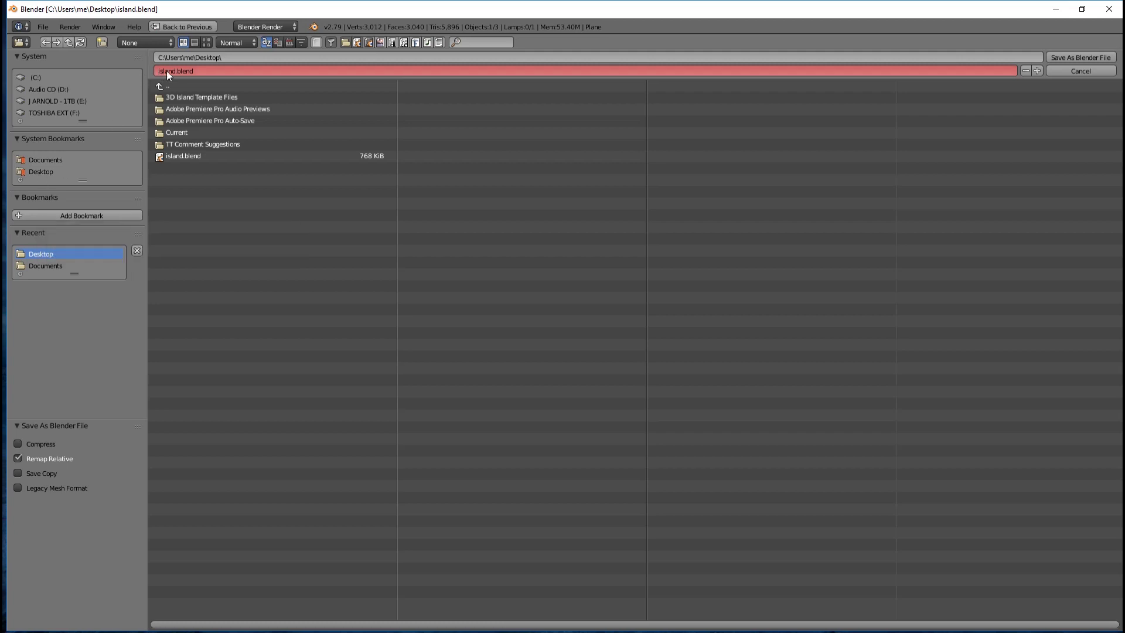
{"action": "left_click", "coordinate": [228, 71]}
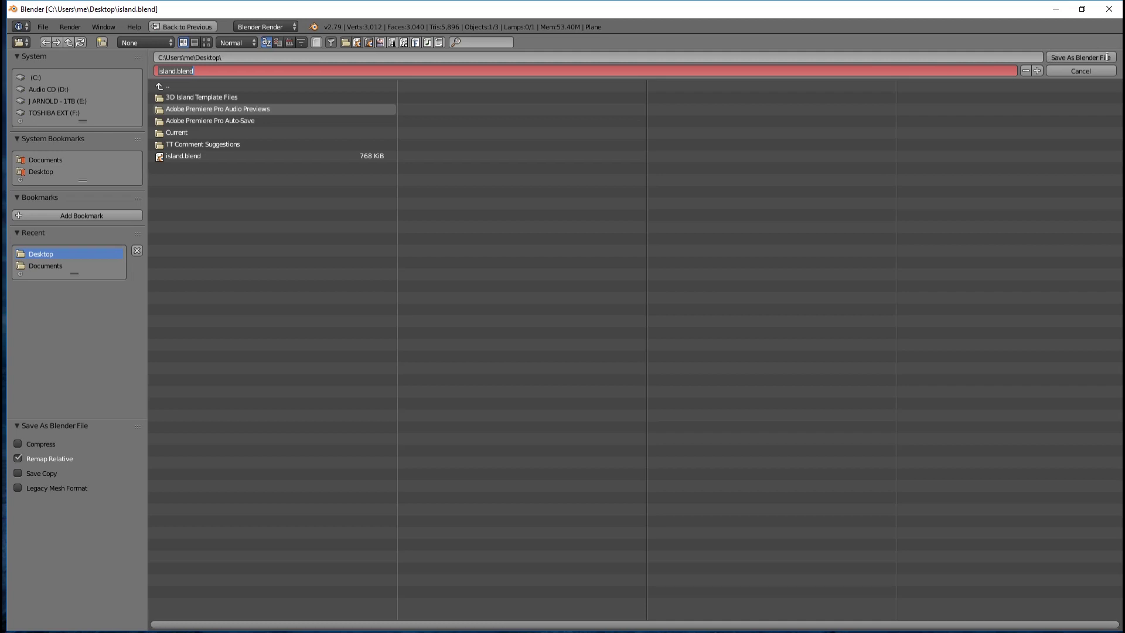
{"action": "left_click", "coordinate": [1084, 71]}
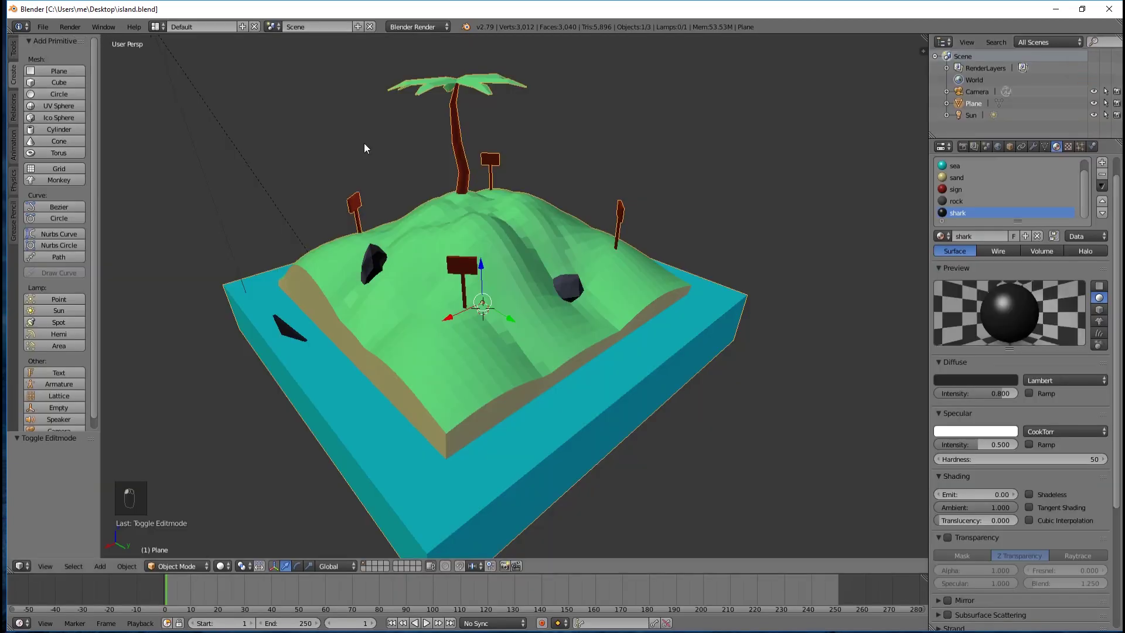
{"action": "left_click", "coordinate": [41, 27]}
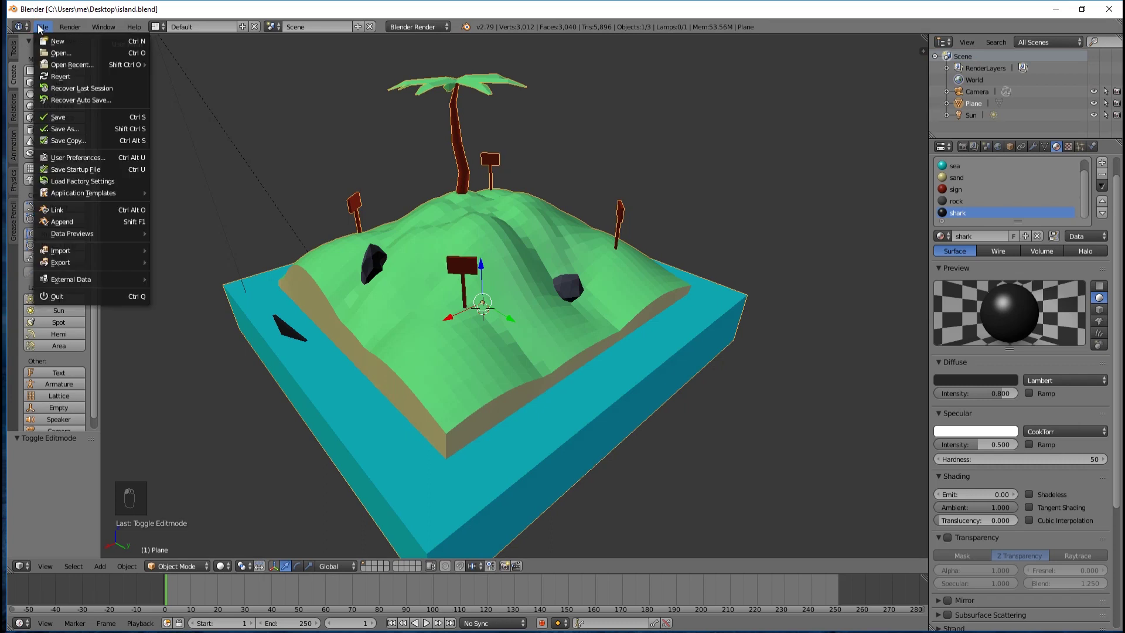
{"action": "left_click", "coordinate": [50, 28]}
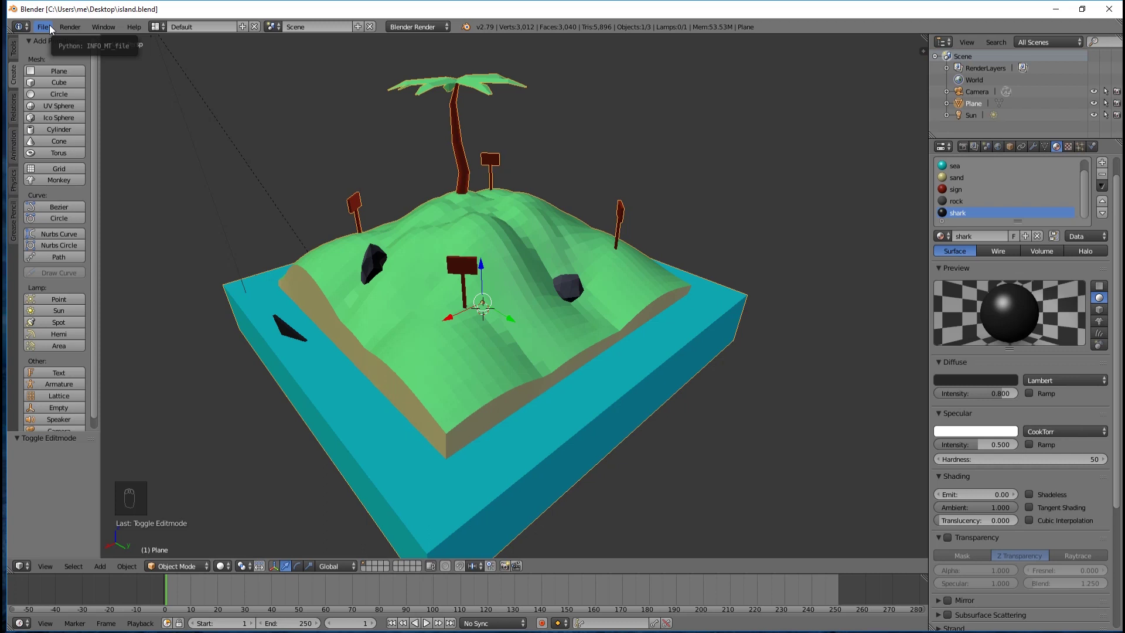
Step: Export the island model in FBX format to the Desktop under the file name islanddemo.fbx
{"action": "left_click", "coordinate": [51, 29]}
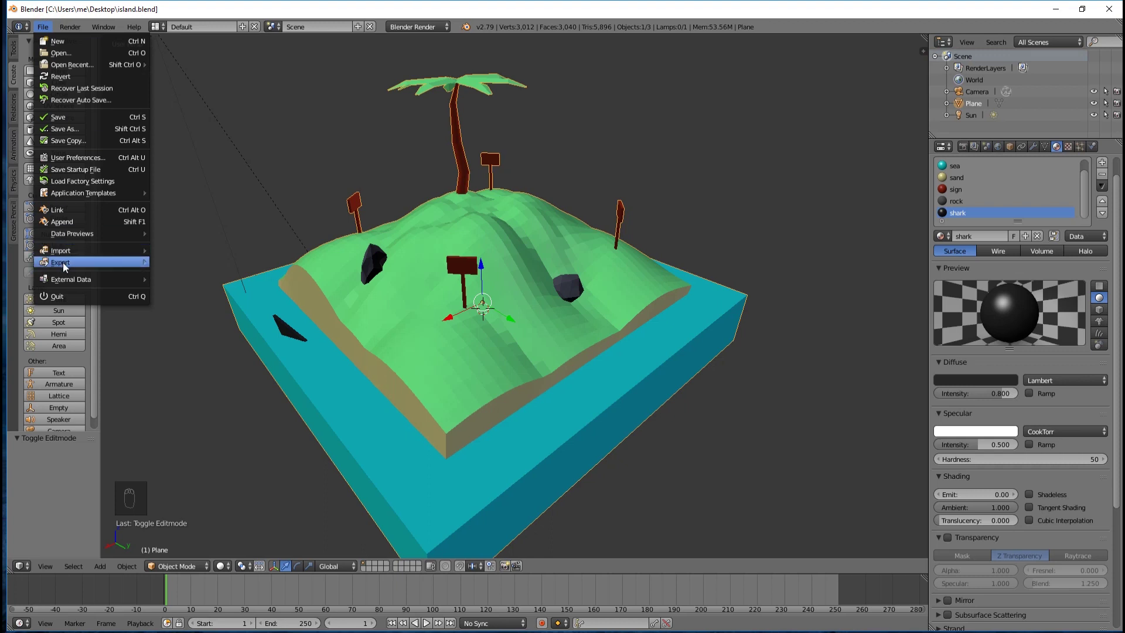
{"action": "mouse_move", "coordinate": [77, 267]}
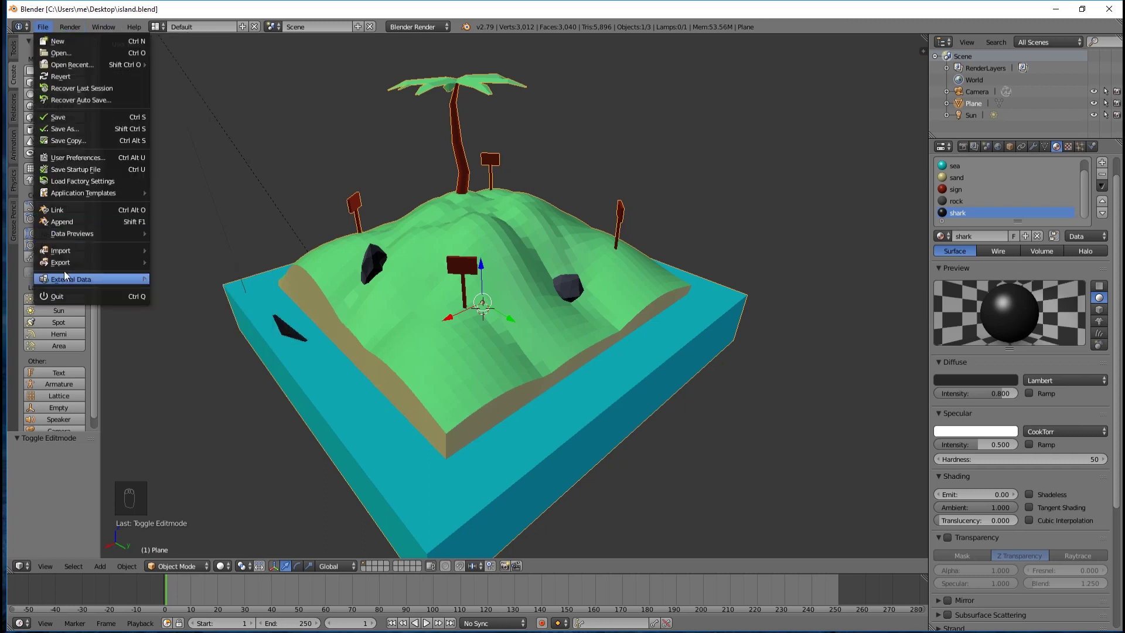
{"action": "mouse_move", "coordinate": [117, 262]}
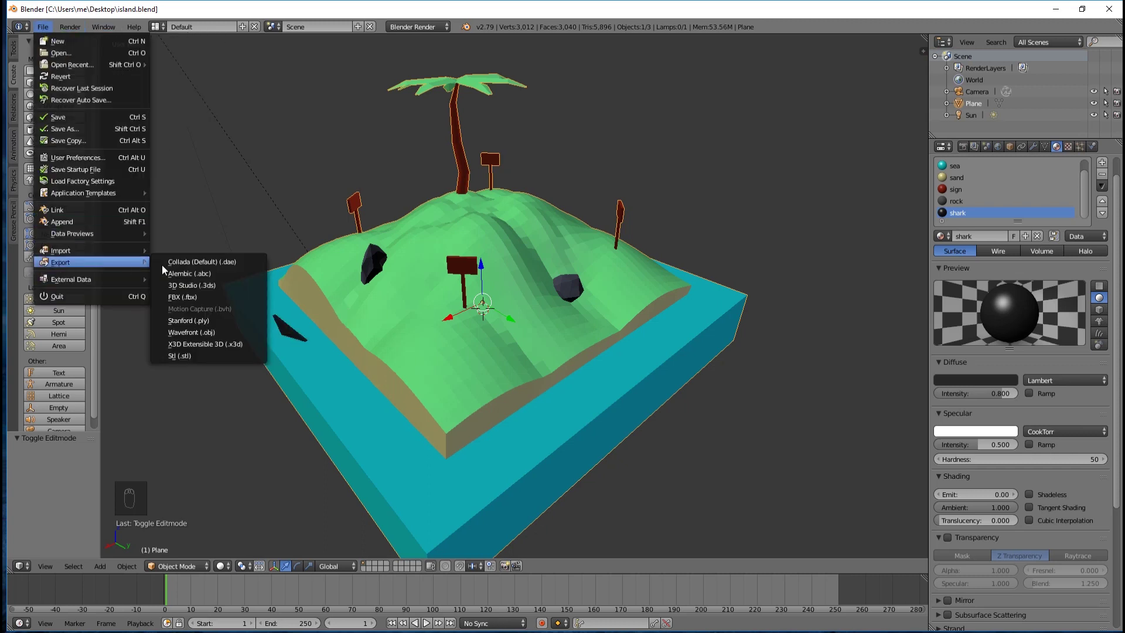
{"action": "left_click", "coordinate": [209, 297]}
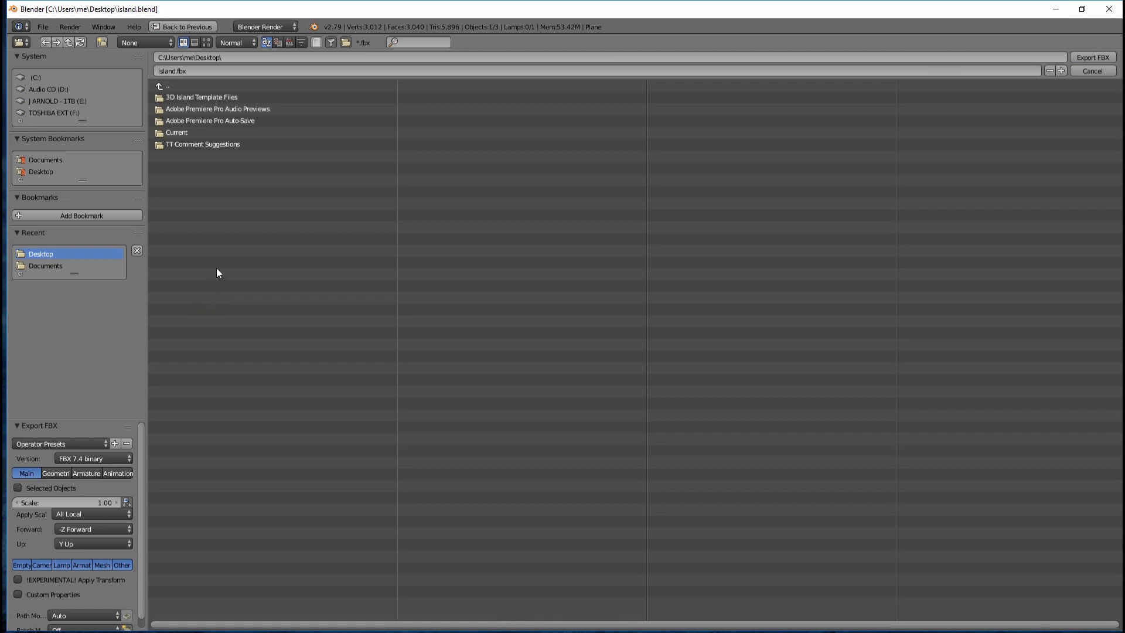
{"action": "left_click", "coordinate": [45, 171]}
{"action": "left_click", "coordinate": [203, 71]}
{"action": "type", "text": "islanddemo"}
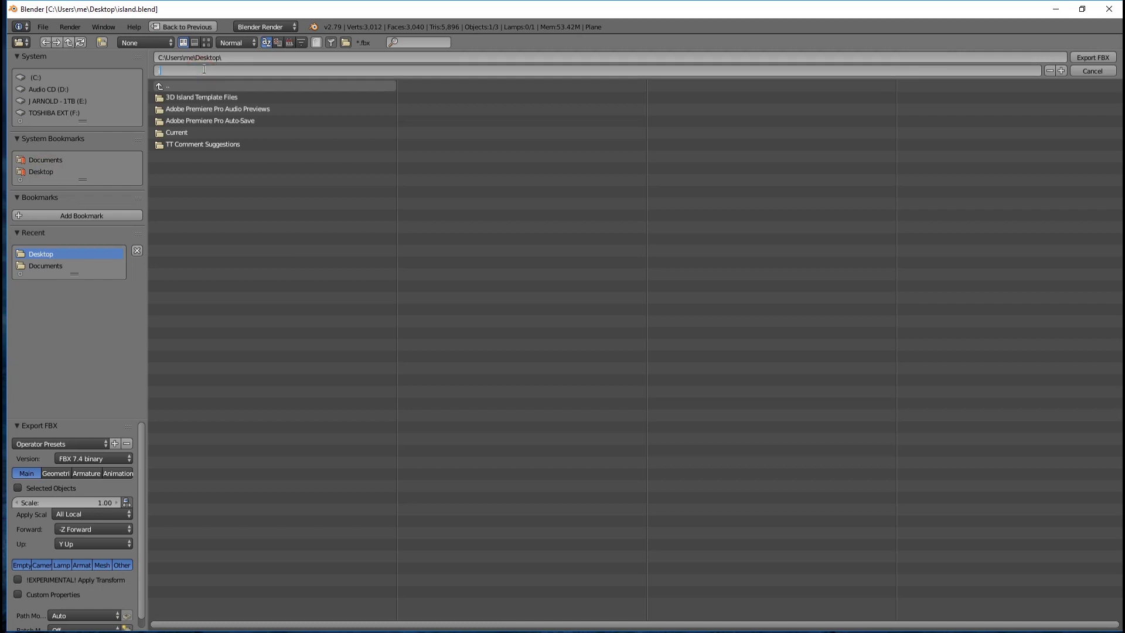
{"action": "key", "text": "Return"}
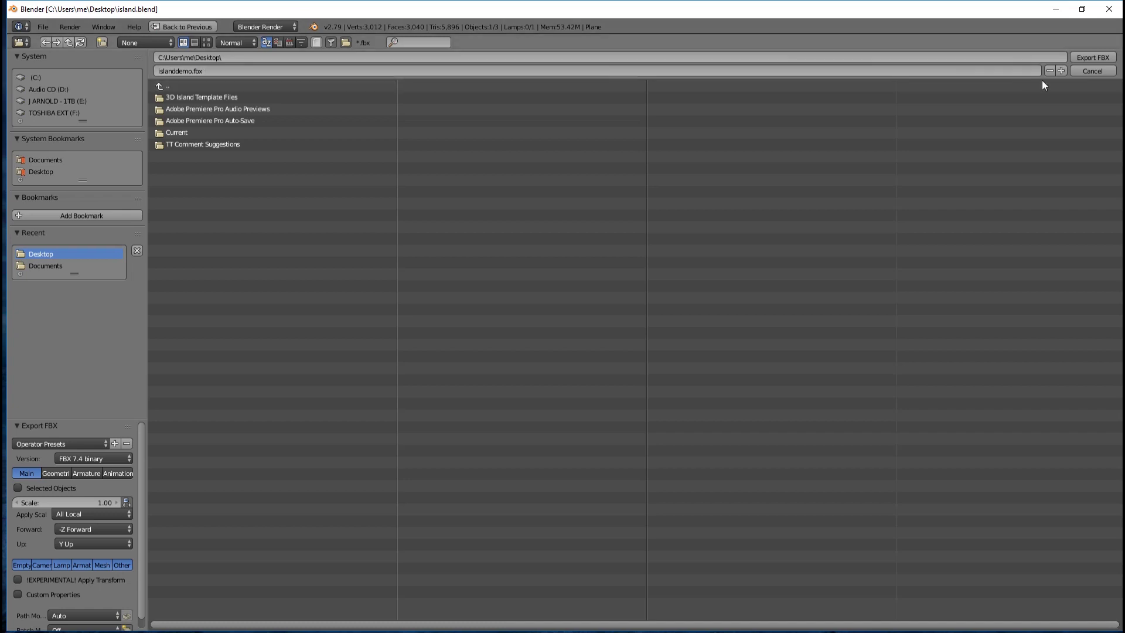
{"action": "left_click", "coordinate": [1099, 58]}
{"action": "left_click", "coordinate": [1094, 57]}
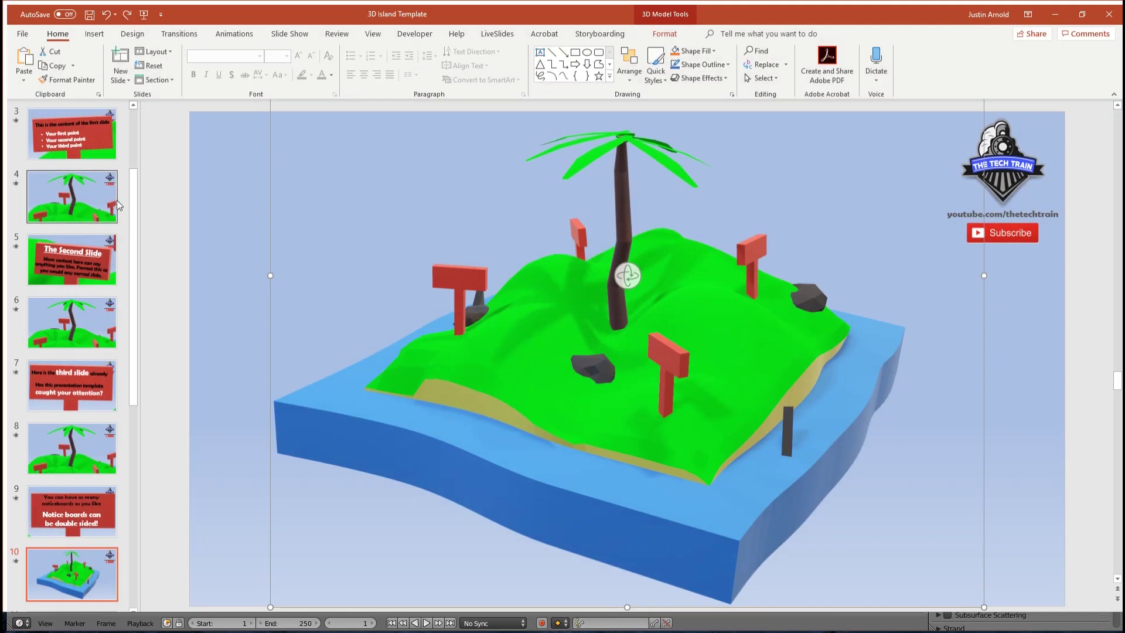
Step: Switch to PowerPoint and create a new presentation with the Blank layout on its slide
{"action": "left_click", "coordinate": [164, 174]}
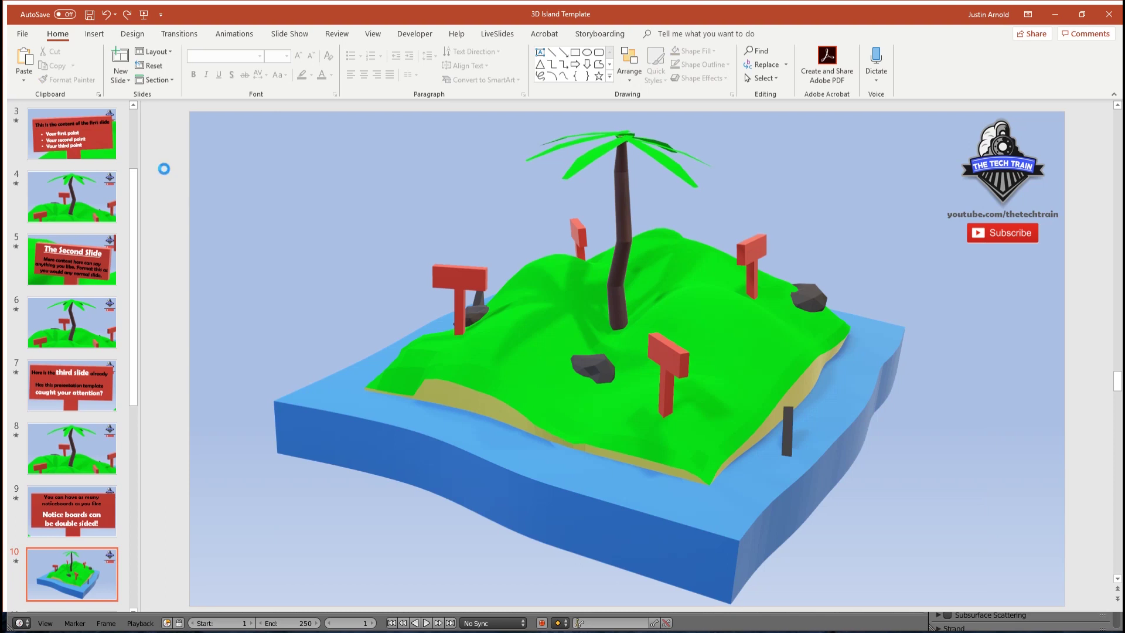
{"action": "key", "text": "ctrl+n"}
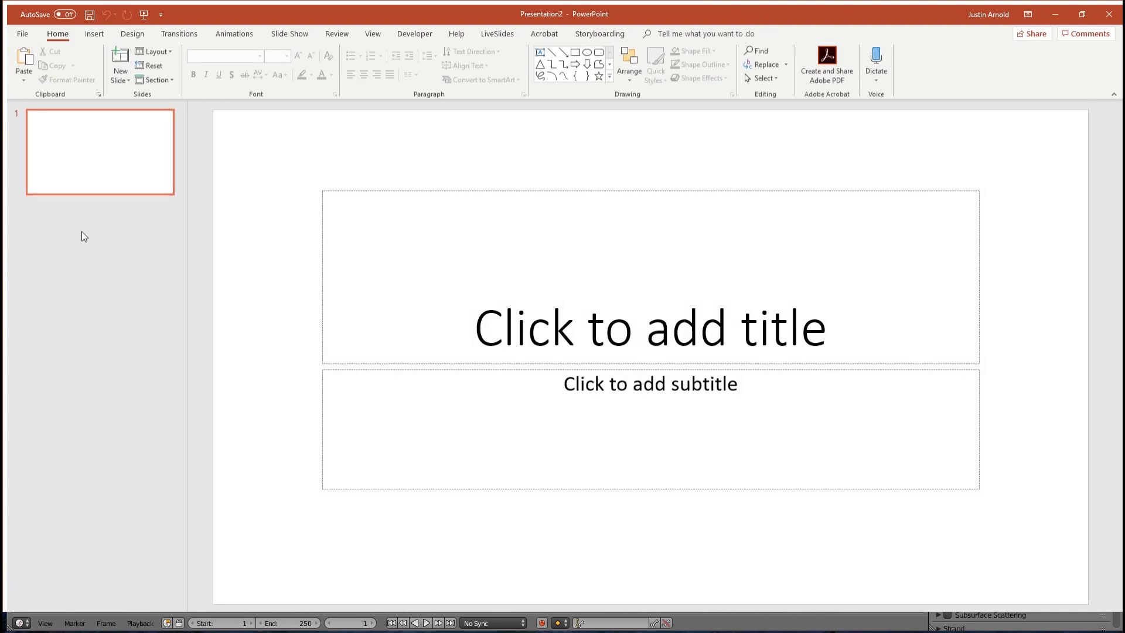
{"action": "left_click", "coordinate": [155, 51]}
{"action": "left_click", "coordinate": [157, 197]}
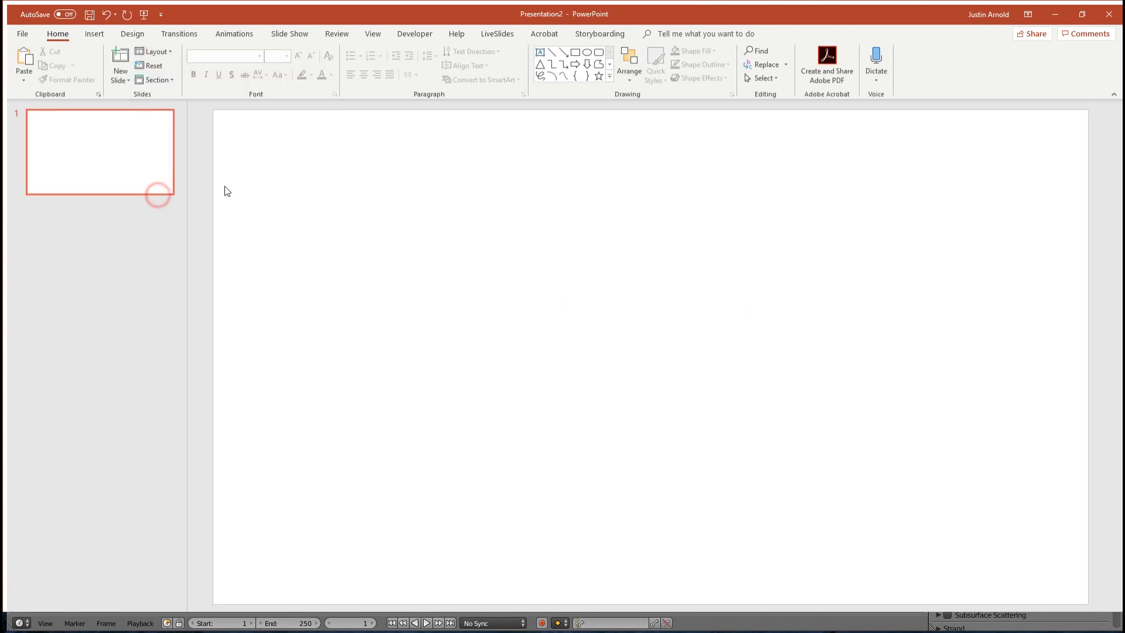
Step: Give the slide a gradient background fill, setting the first gradient stop to light blue at 60% brightness
{"action": "right_click", "coordinate": [322, 193]}
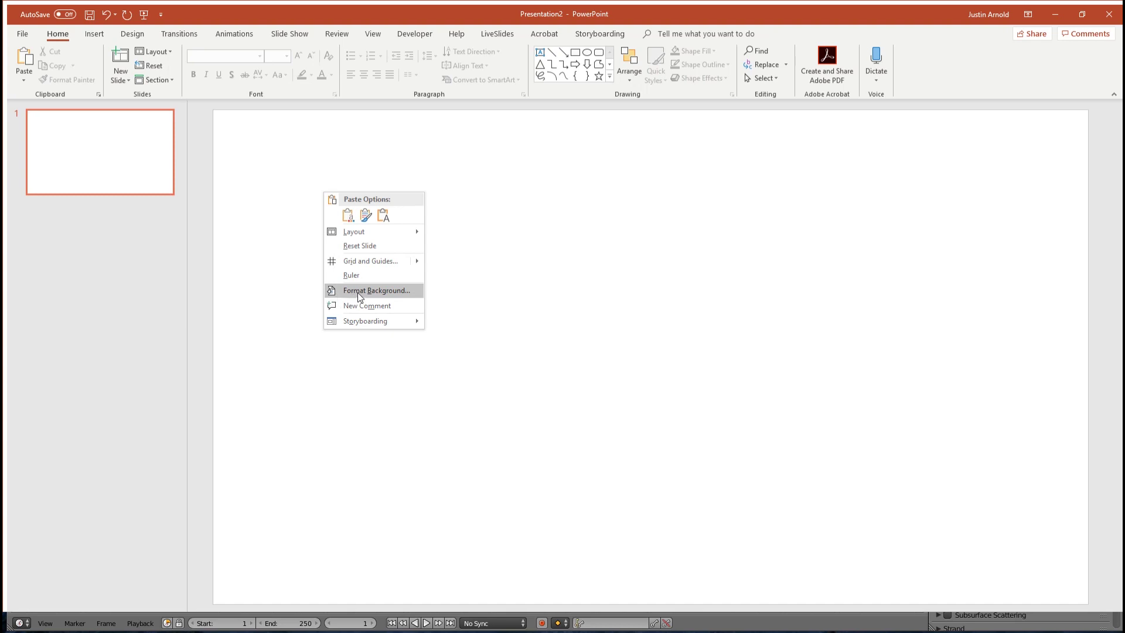
{"action": "left_click", "coordinate": [356, 291]}
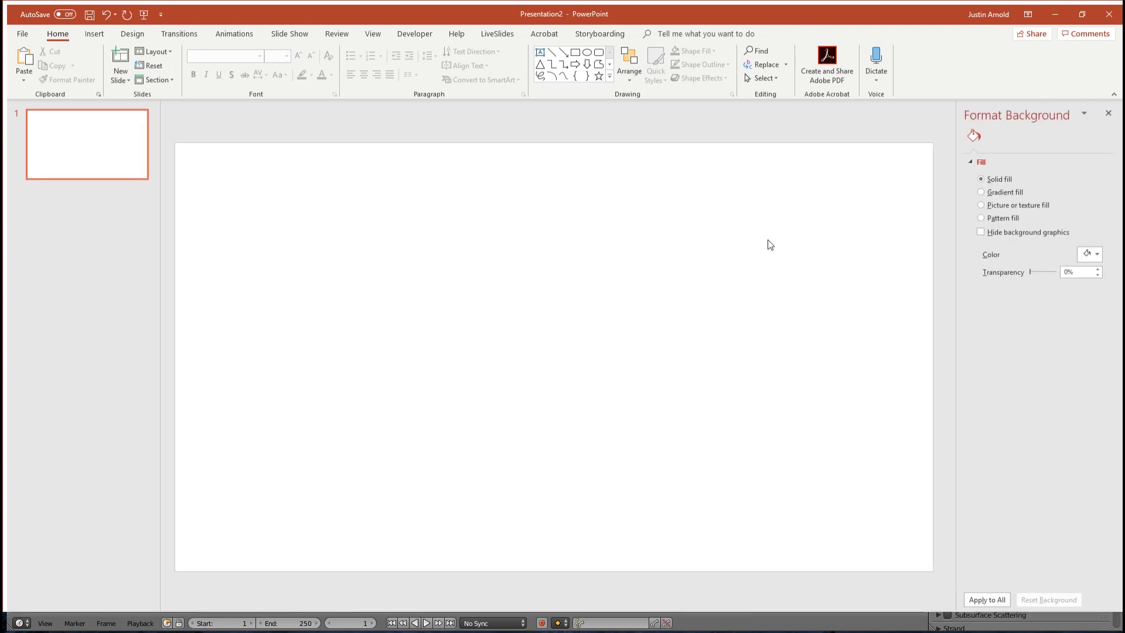
{"action": "left_click", "coordinate": [999, 192]}
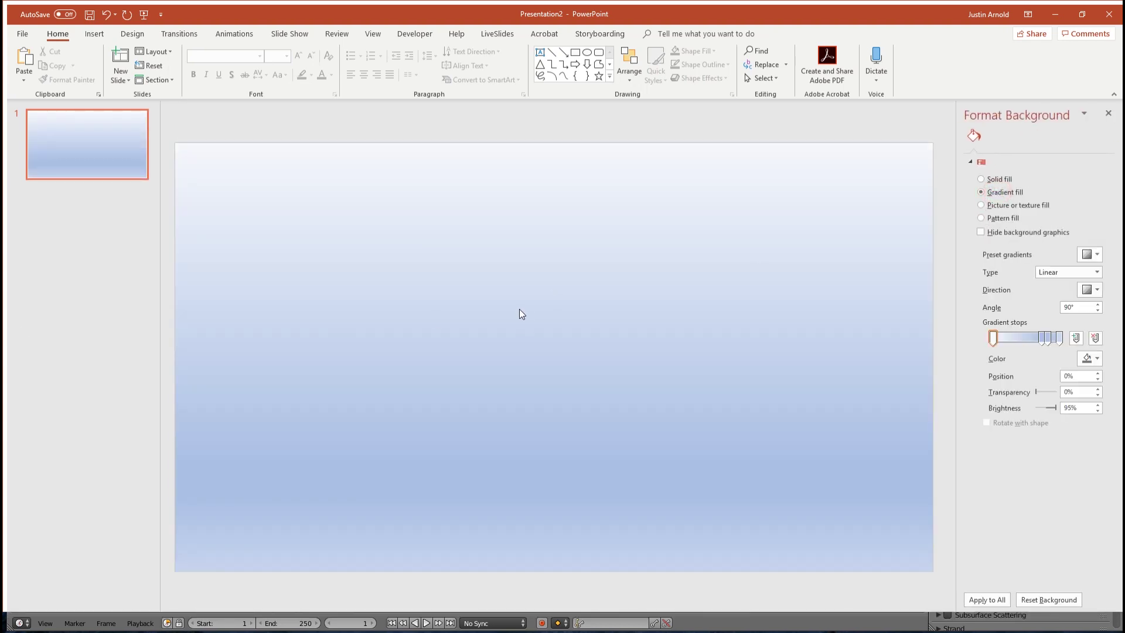
{"action": "left_click", "coordinate": [993, 338]}
{"action": "left_click", "coordinate": [1086, 359]}
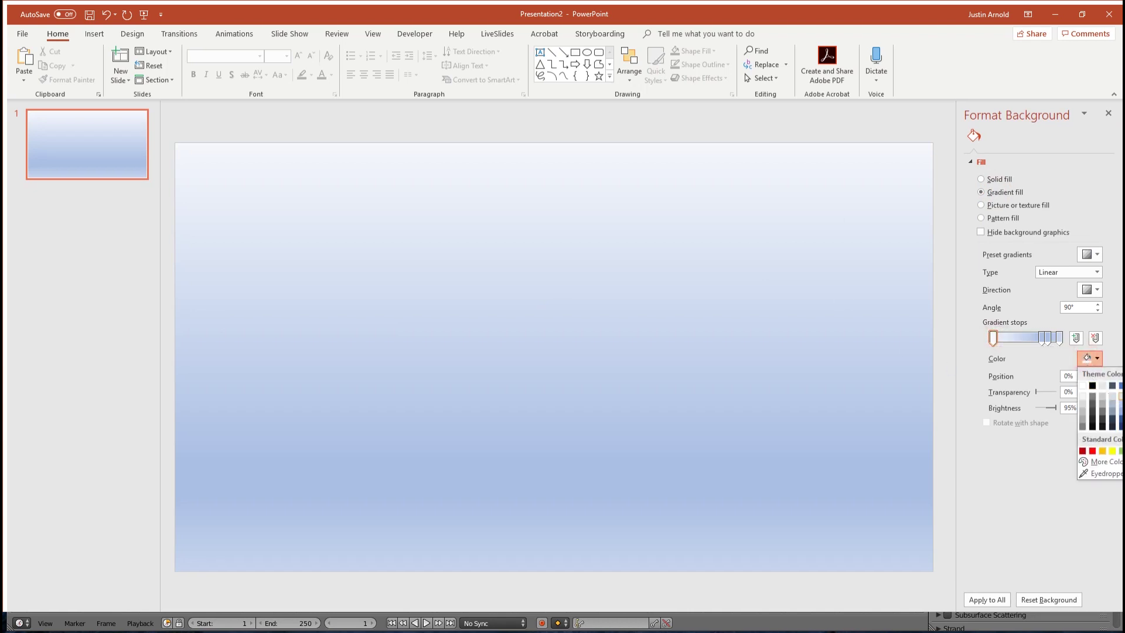
{"action": "left_click", "coordinate": [1121, 409]}
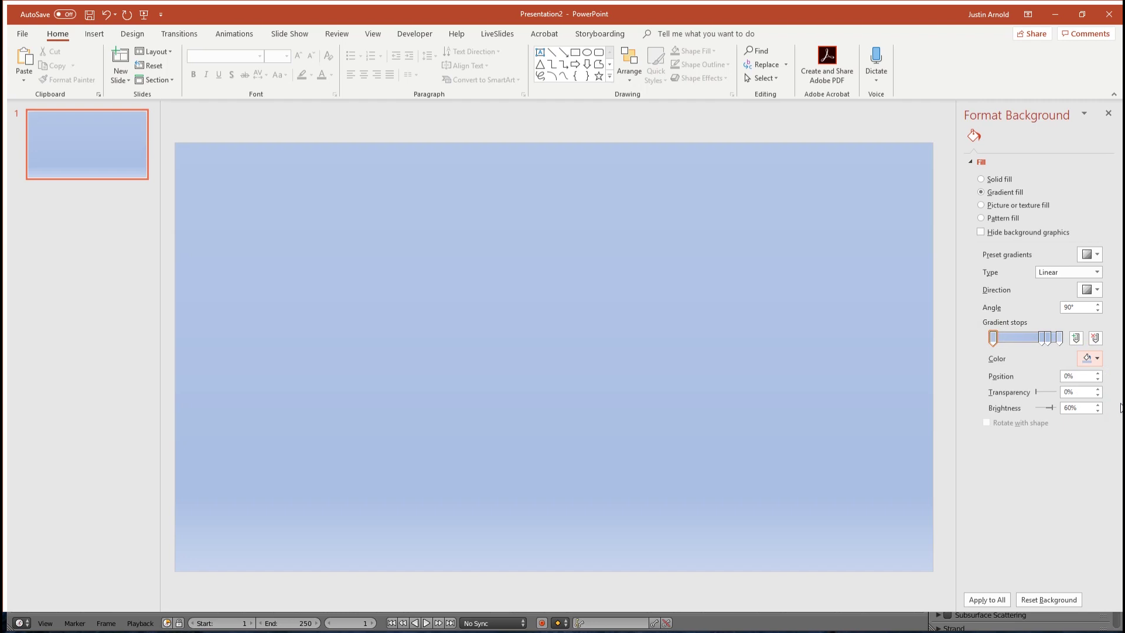
{"action": "left_click", "coordinate": [1109, 115]}
Step: Insert the 3D model file islanddemo from the Desktop onto the slide
{"action": "left_click", "coordinate": [95, 34]}
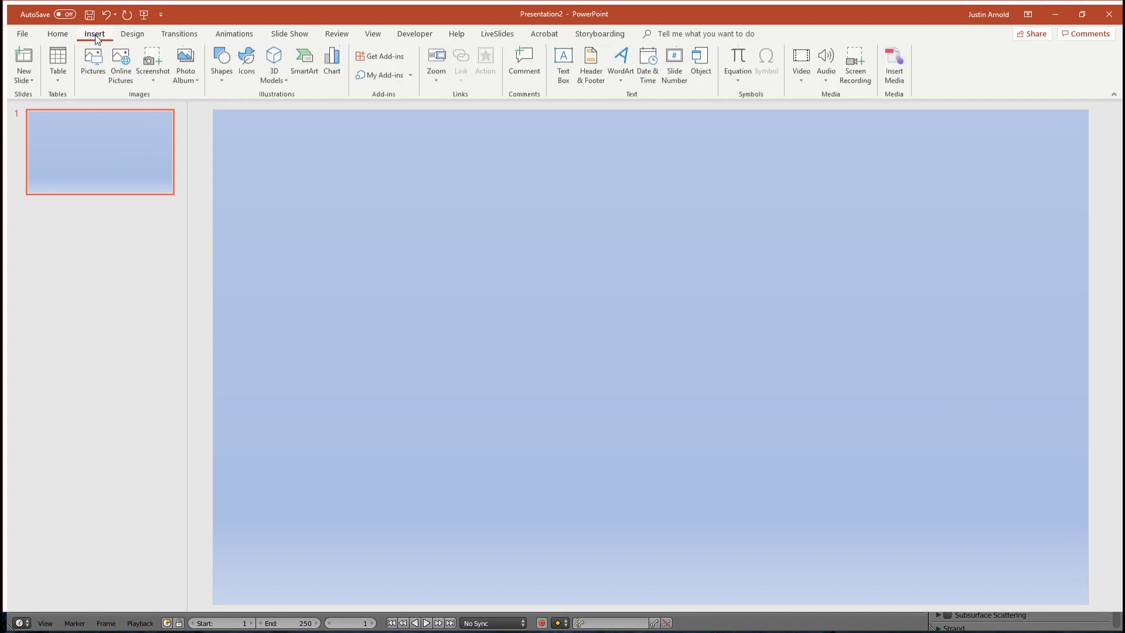
{"action": "left_click", "coordinate": [274, 76]}
{"action": "left_click", "coordinate": [274, 78]}
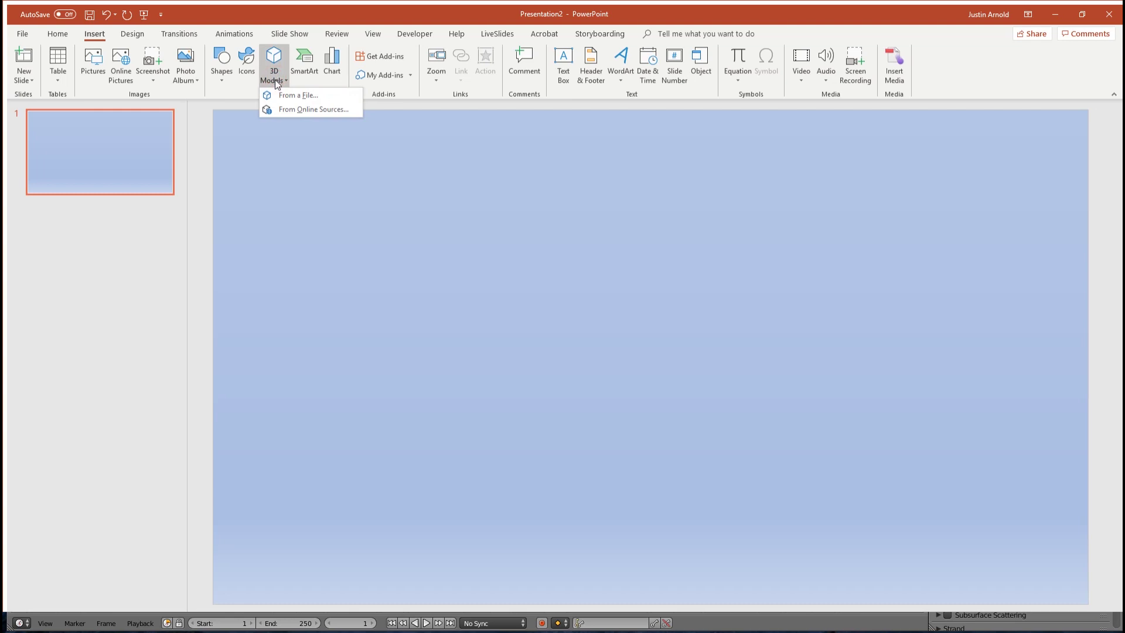
{"action": "left_click", "coordinate": [317, 97]}
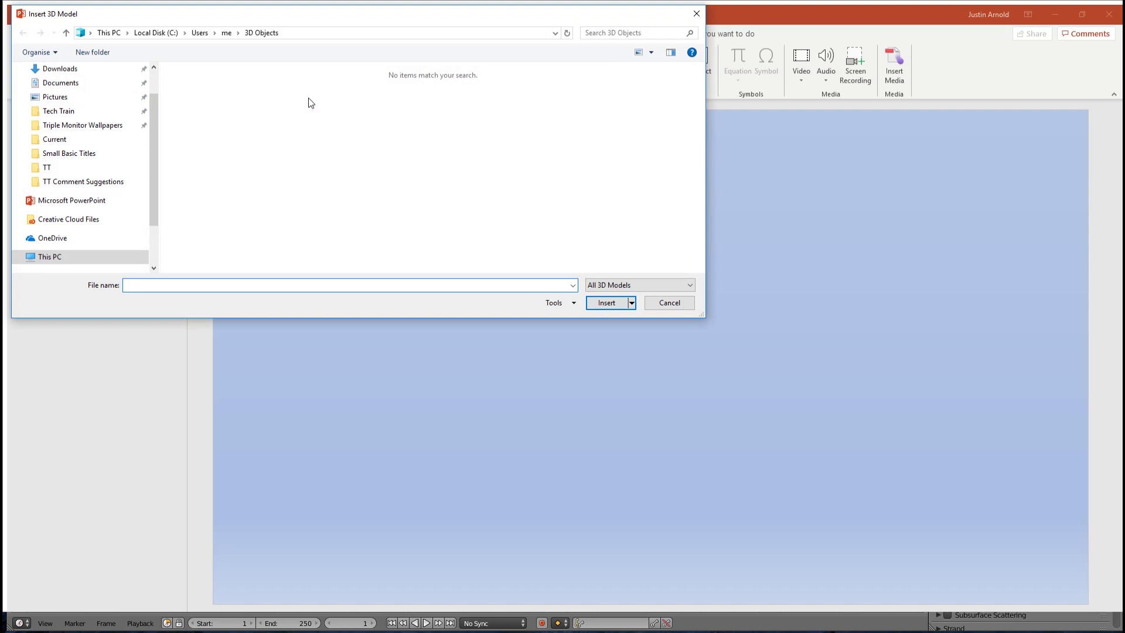
{"action": "scroll", "coordinate": [54, 151], "scroll_direction": "up", "scroll_amount": 1}
{"action": "left_click", "coordinate": [65, 94]}
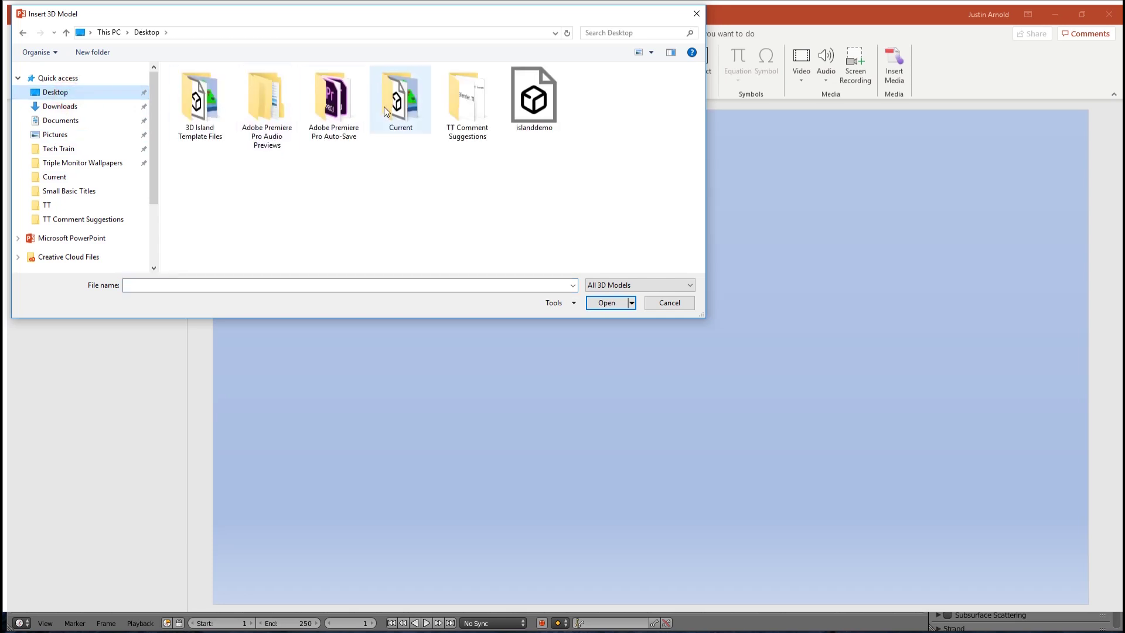
{"action": "left_click", "coordinate": [551, 103]}
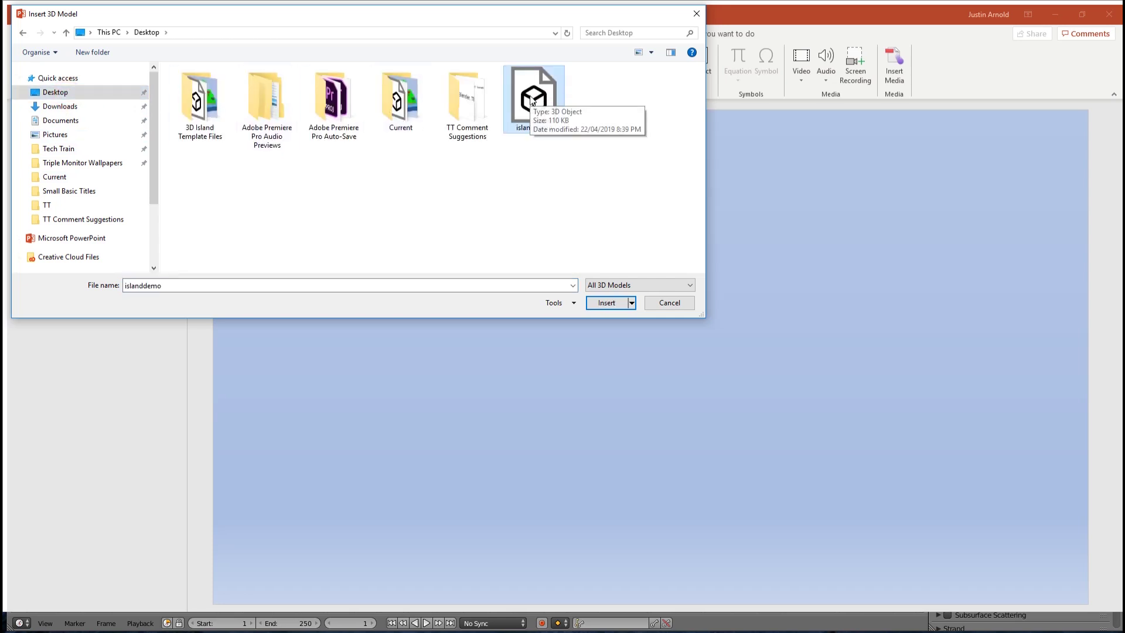
{"action": "double_click", "coordinate": [531, 98]}
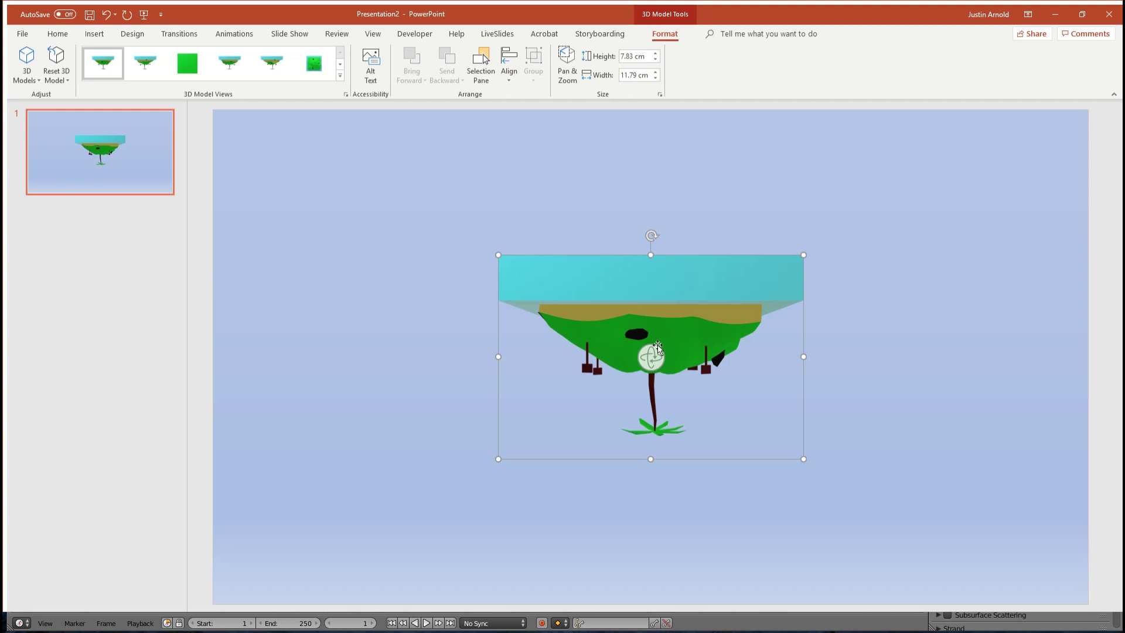
Step: Rotate the 3D island upright and turn it to show its front corner from slightly above
{"action": "left_click_drag", "start_coordinate": [652, 362], "coordinate": [409, 78]}
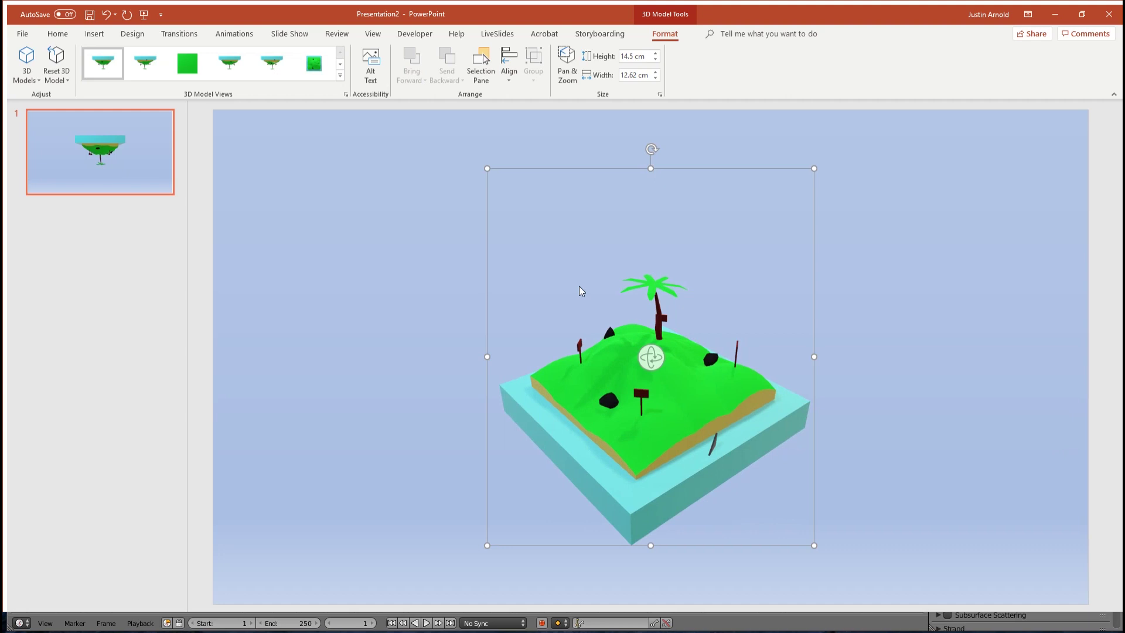
{"action": "left_click_drag", "start_coordinate": [654, 357], "coordinate": [628, 350]}
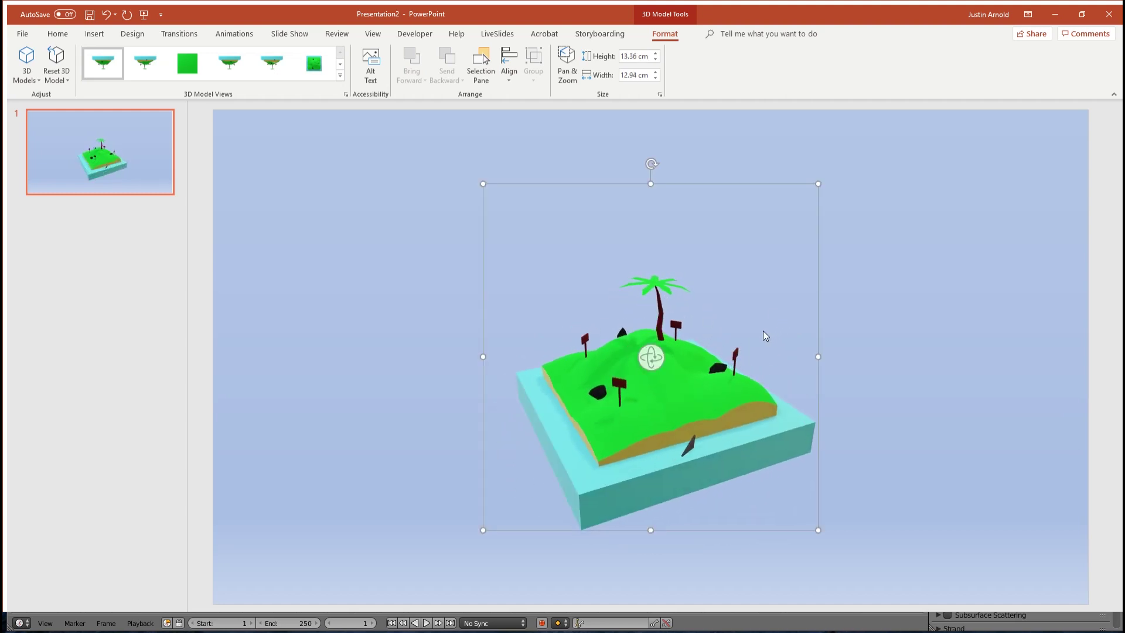
Step: Enlarge the island model to about 30.9 cm high by 29.93 cm wide and position it around the slide's centre
{"action": "scroll", "coordinate": [823, 309], "scroll_direction": "down", "scroll_amount": 3, "text": "ctrl"}
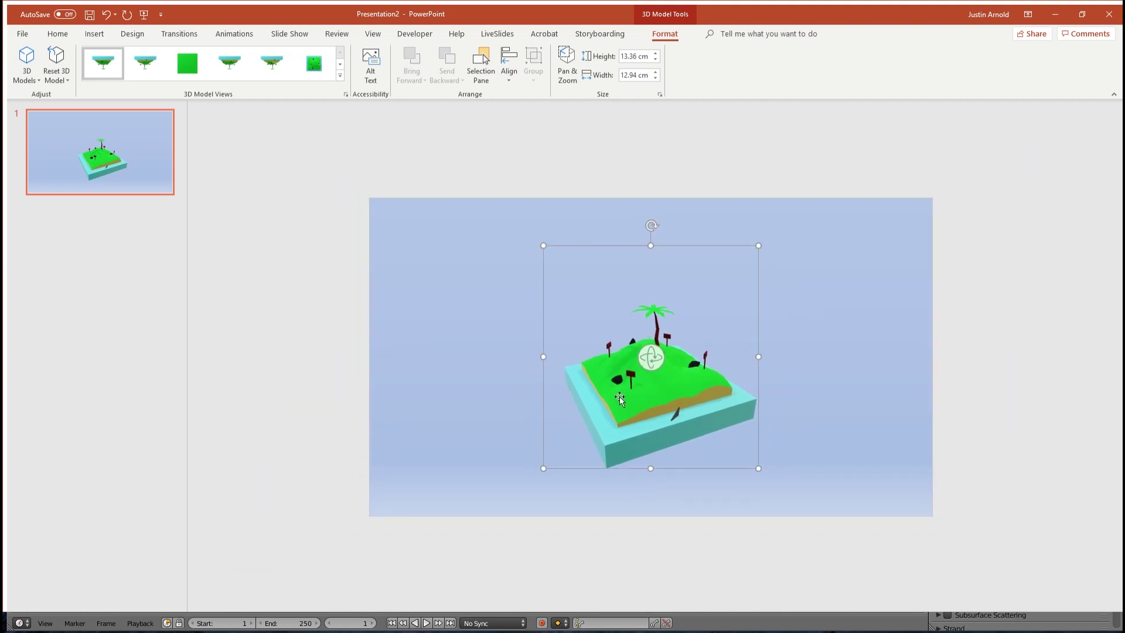
{"action": "left_click_drag", "start_coordinate": [622, 400], "coordinate": [508, 321]}
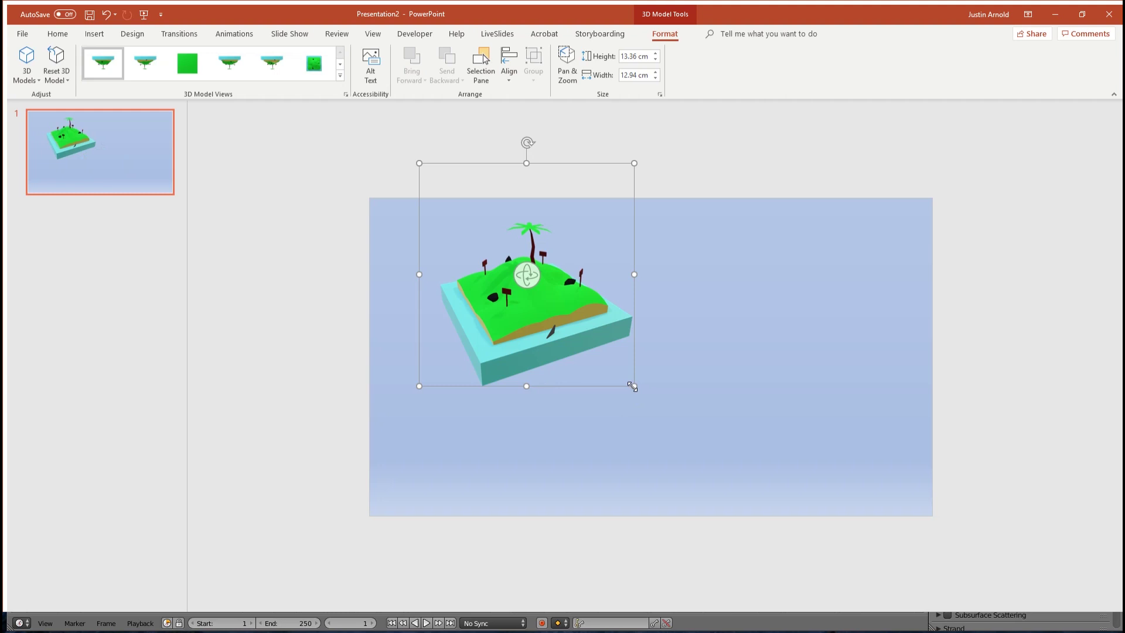
{"action": "left_click_drag", "start_coordinate": [633, 386], "coordinate": [916, 610]}
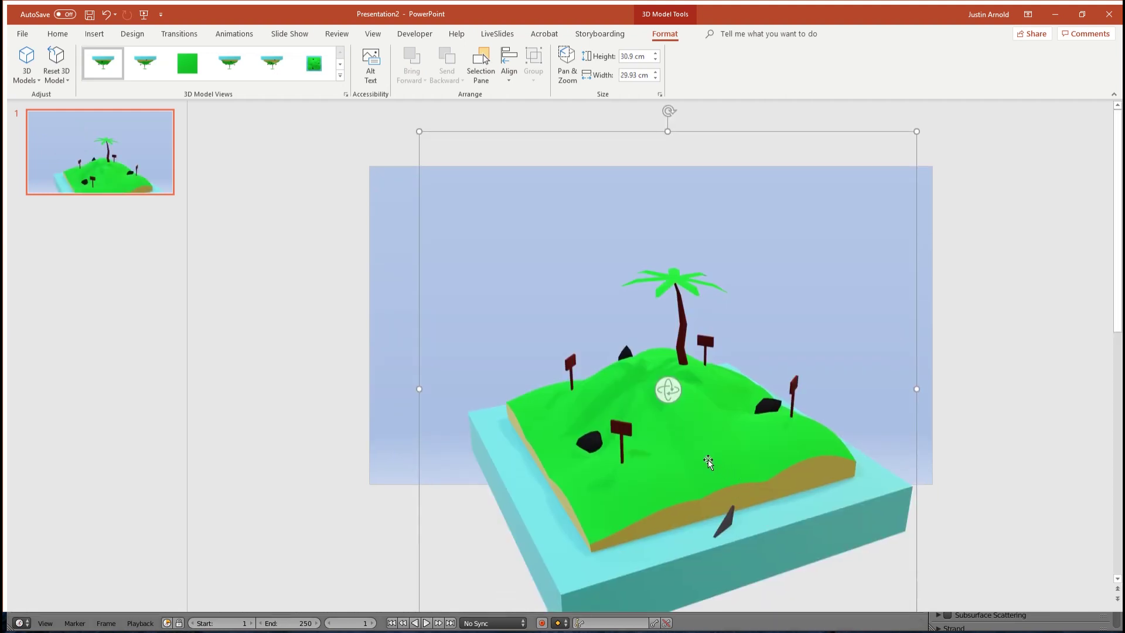
{"action": "left_click_drag", "start_coordinate": [691, 458], "coordinate": [667, 346]}
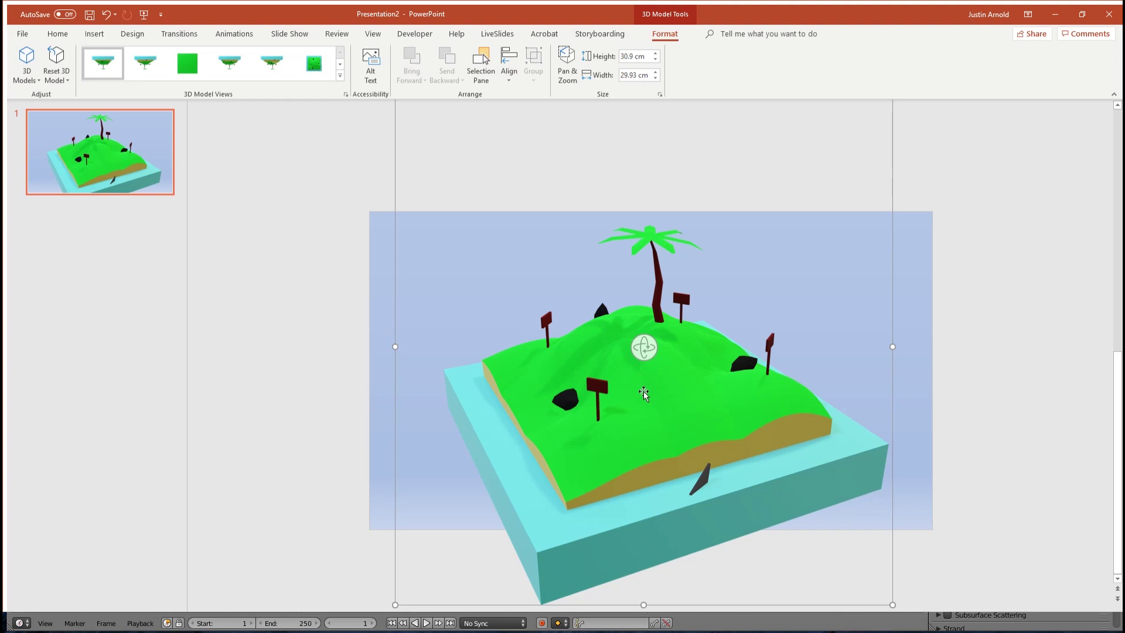
Step: Preview the island slide as a full-screen slide show, and return to editing
{"action": "left_click", "coordinate": [271, 277]}
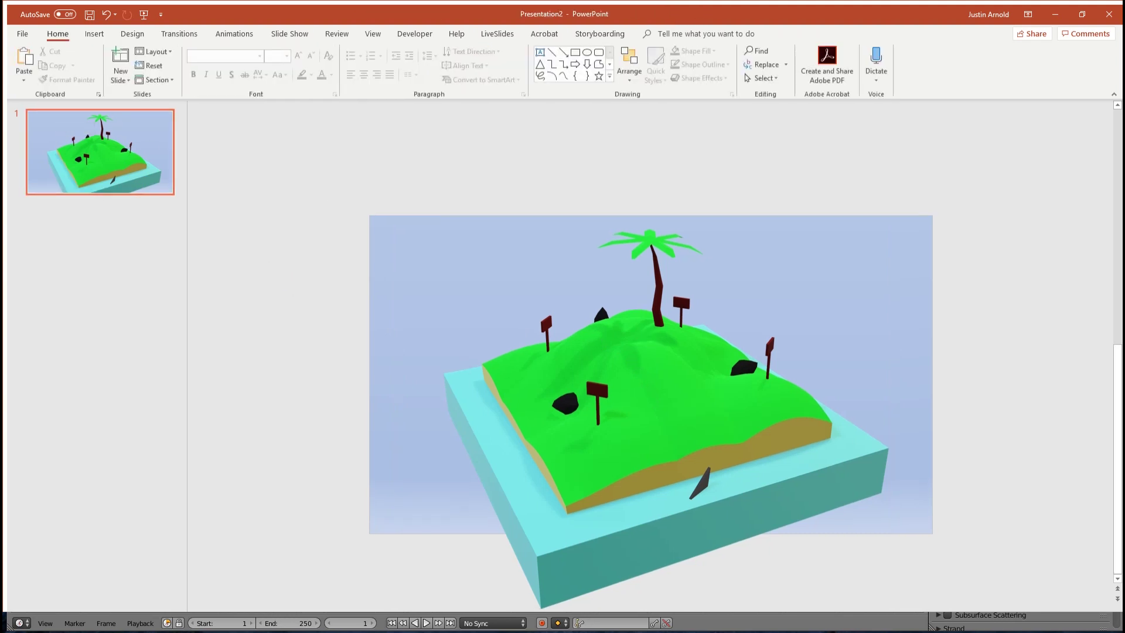
{"action": "key", "text": "F5"}
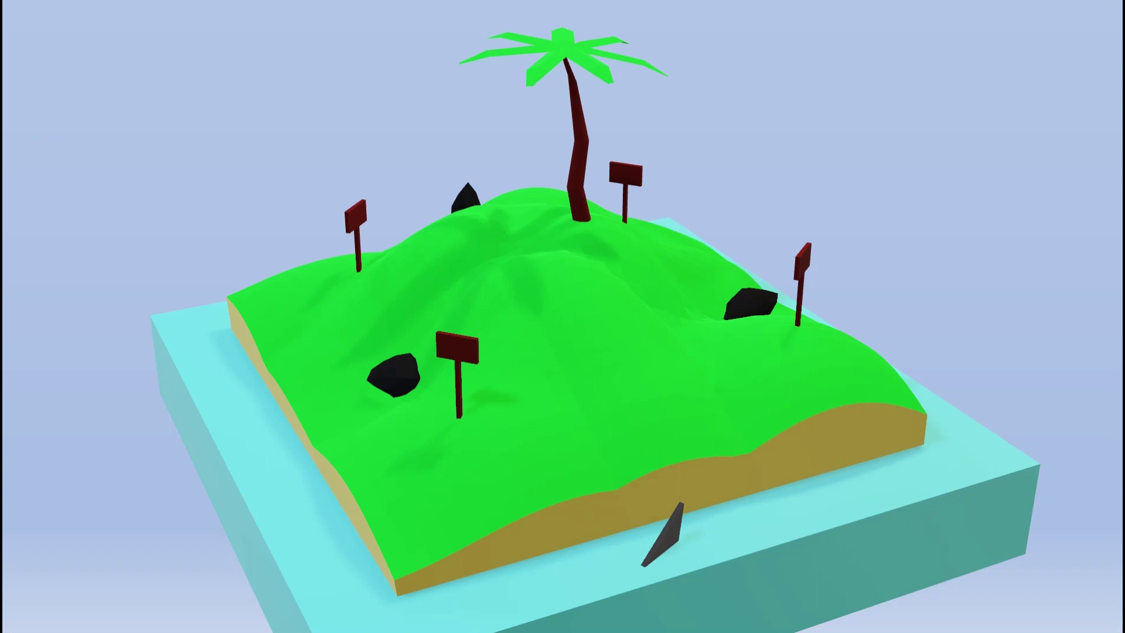
{"action": "key", "text": "Escape"}
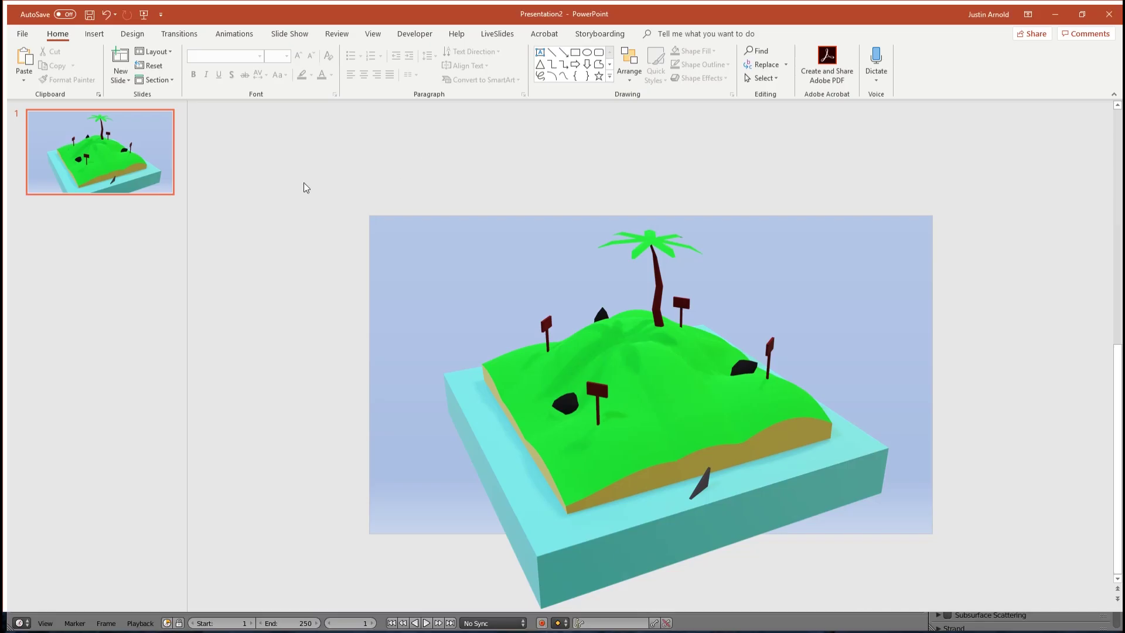
Step: Duplicate the island slide and rotate the model on the copy so one side of the island faces almost straight forward
{"action": "left_click", "coordinate": [106, 138]}
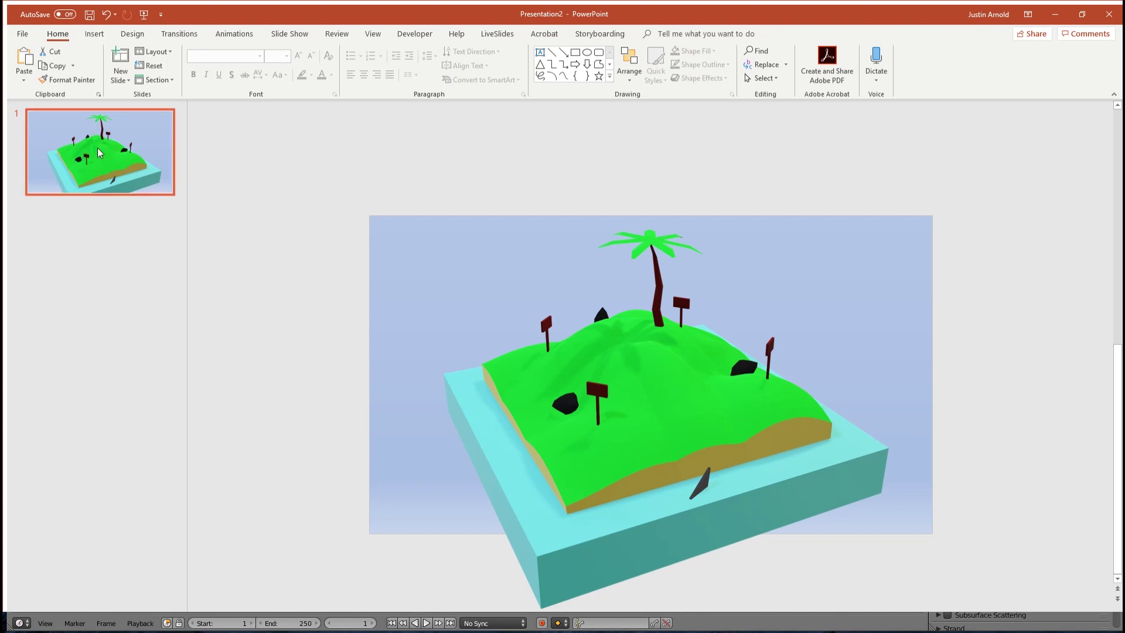
{"action": "key", "text": "ctrl+d"}
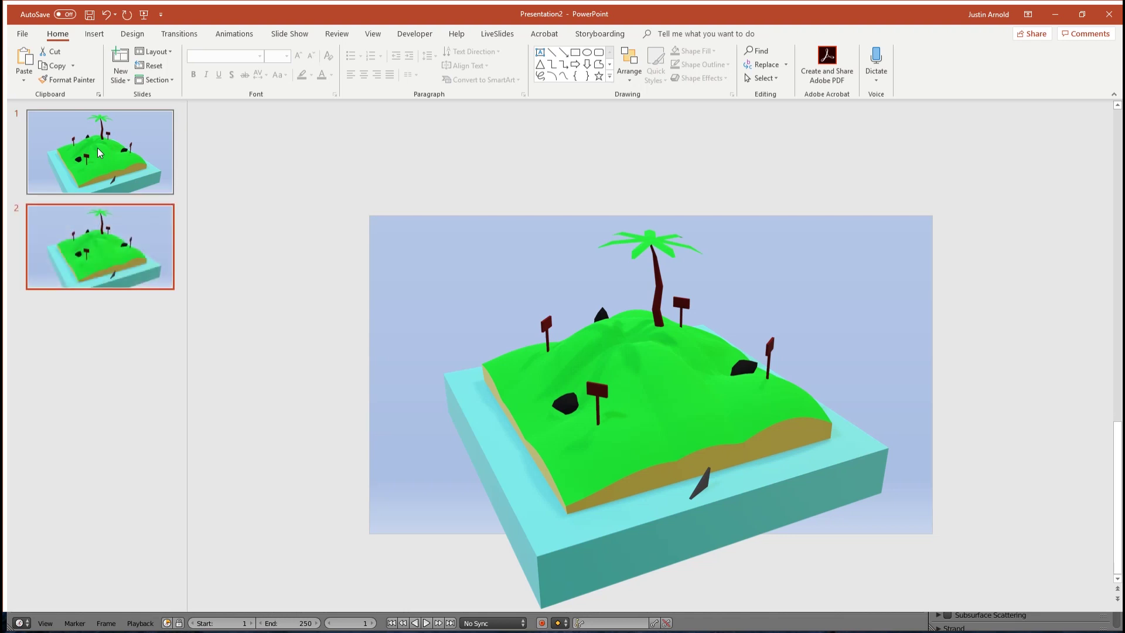
{"action": "left_click", "coordinate": [102, 230]}
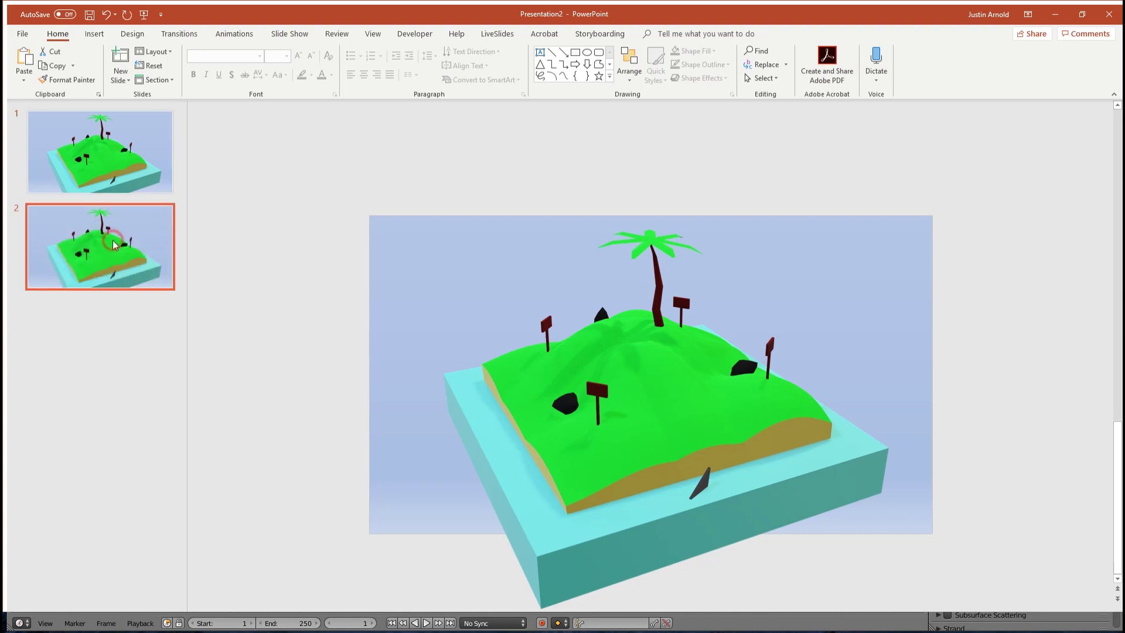
{"action": "left_click", "coordinate": [604, 361]}
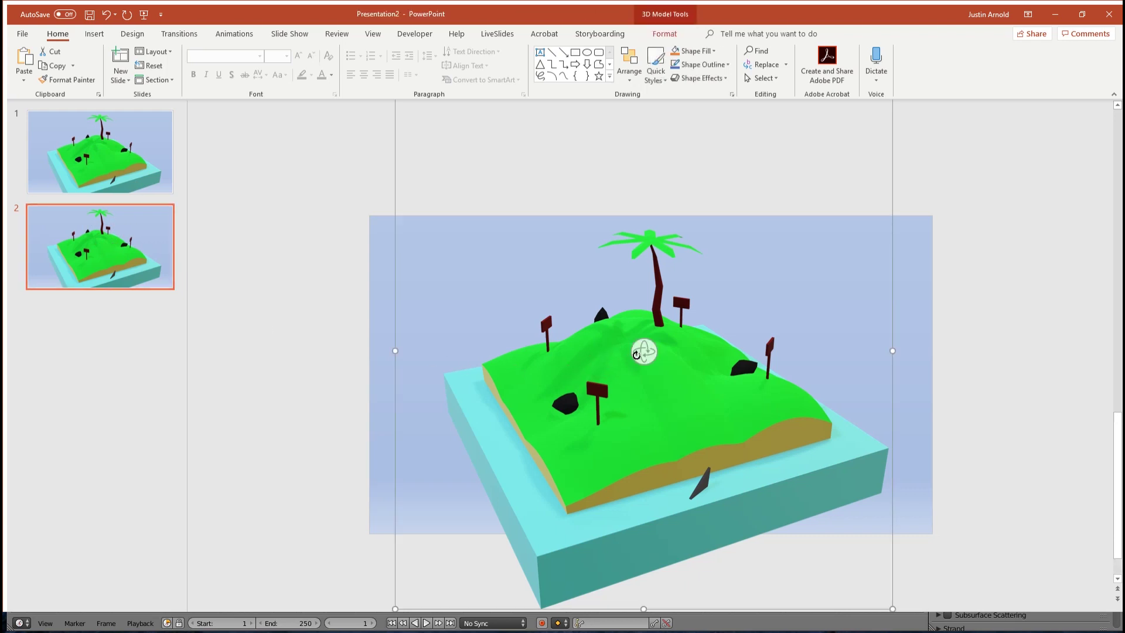
{"action": "left_click_drag", "start_coordinate": [644, 352], "coordinate": [500, 358]}
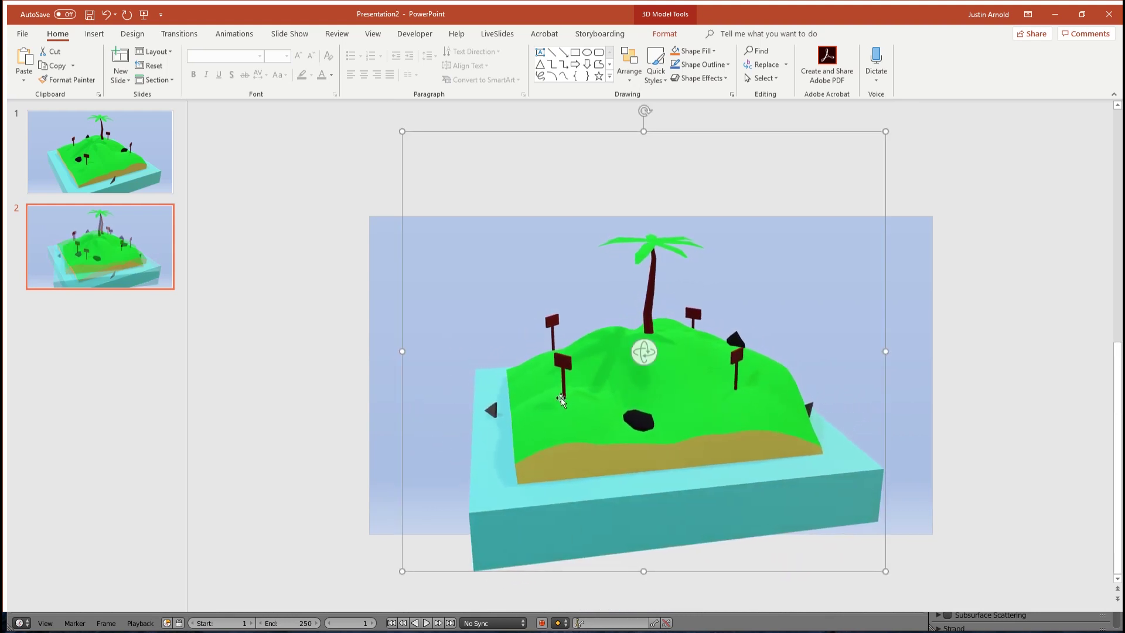
Step: Enlarge the island on slide 2 well beyond the slide edges and position it so the green hill and signs fill the slide
{"action": "scroll", "coordinate": [620, 397], "scroll_direction": "down", "scroll_amount": 5, "text": "ctrl"}
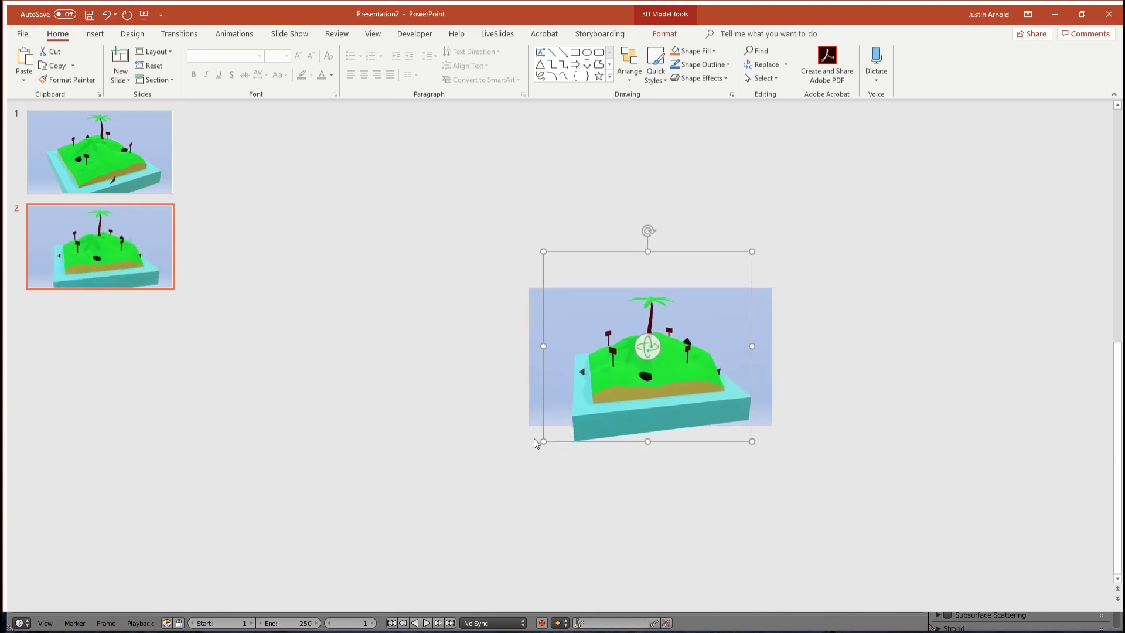
{"action": "left_click_drag", "start_coordinate": [544, 441], "coordinate": [393, 550]}
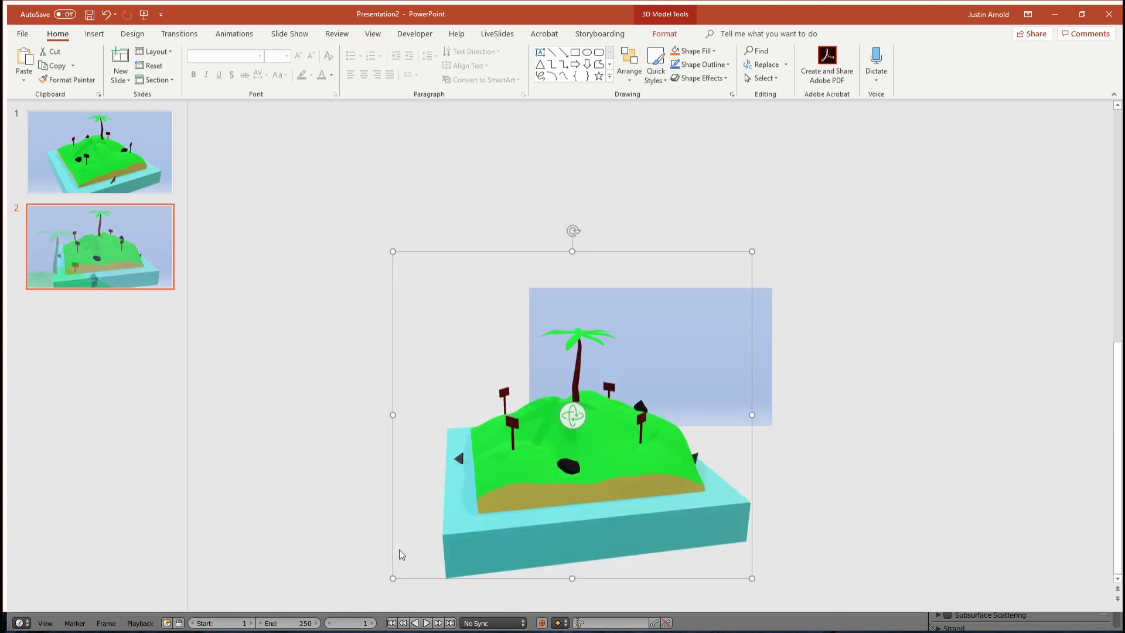
{"action": "left_click_drag", "start_coordinate": [752, 251], "coordinate": [862, 179]}
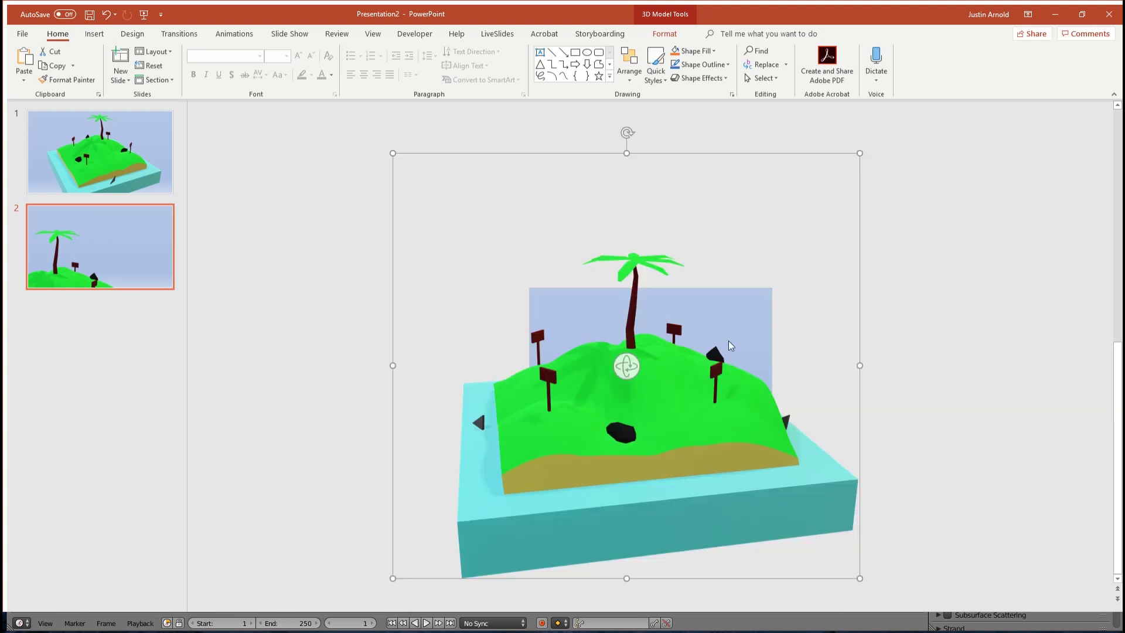
{"action": "left_click_drag", "start_coordinate": [635, 419], "coordinate": [643, 390]}
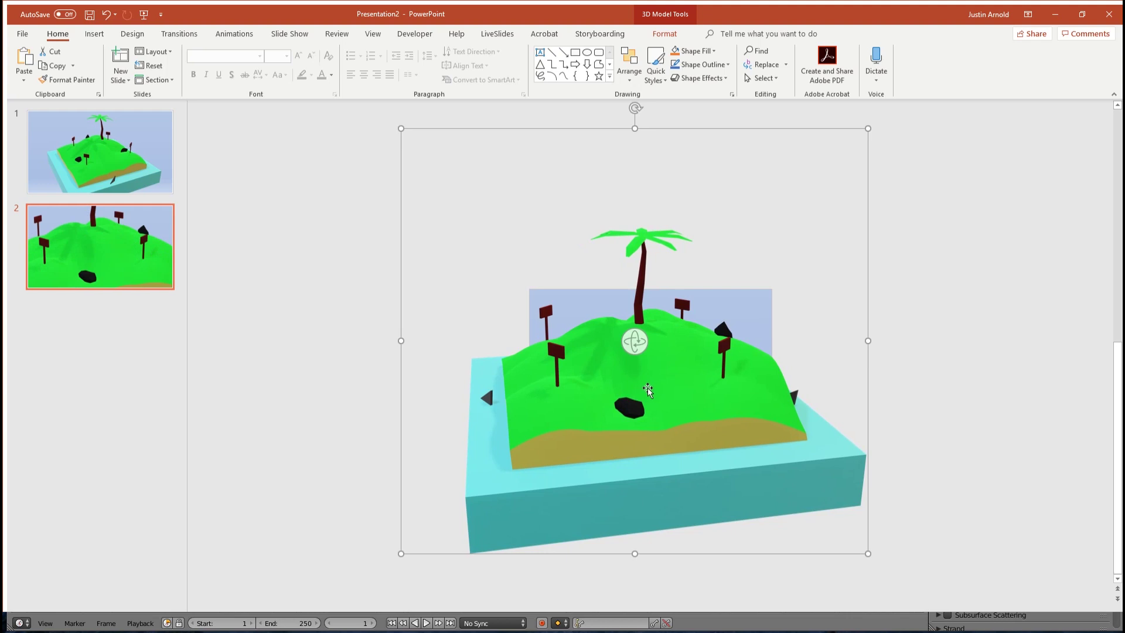
{"action": "left_click", "coordinate": [633, 359]}
{"action": "left_click_drag", "start_coordinate": [632, 359], "coordinate": [624, 348]}
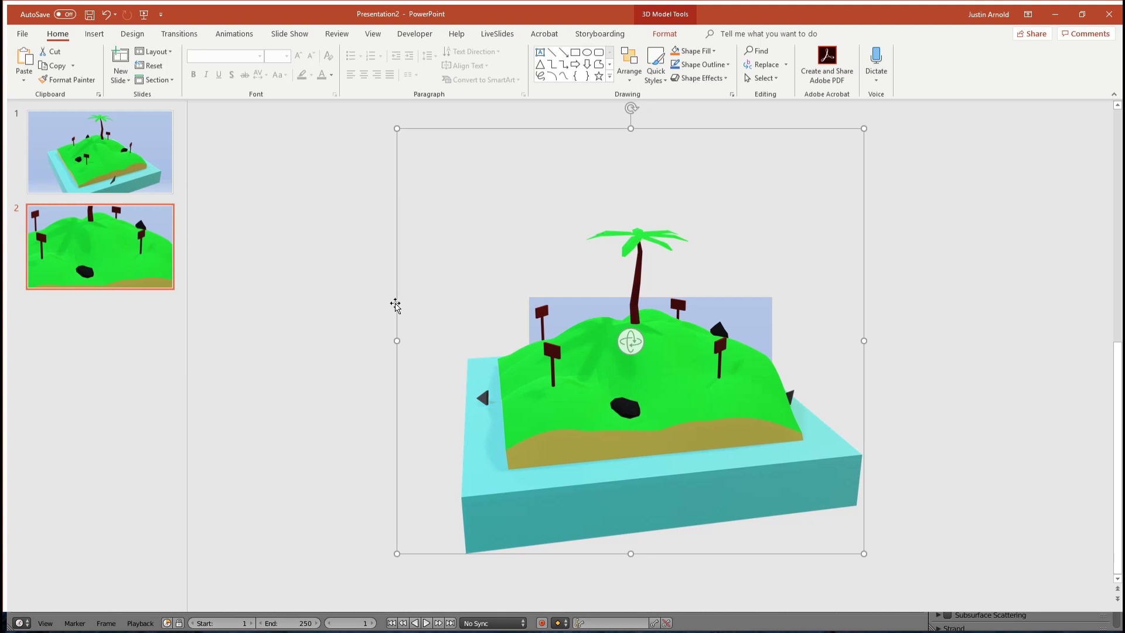
Step: Apply the Morph transition to slide 1 and to all slides, and play the slide show to check the movement
{"action": "left_click", "coordinate": [148, 168]}
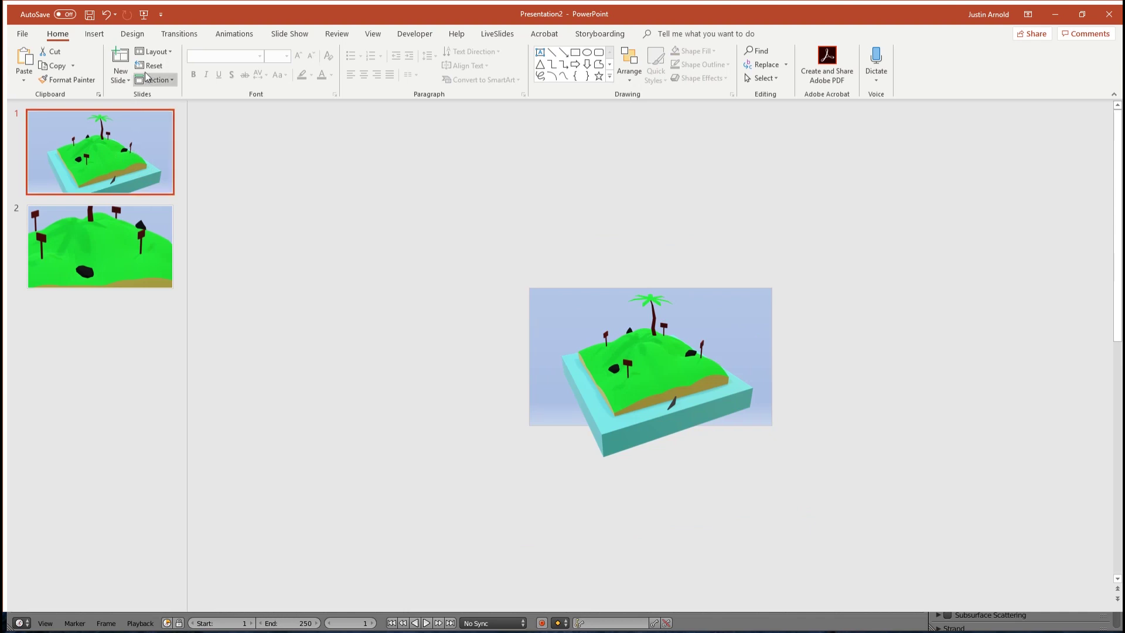
{"action": "left_click", "coordinate": [180, 34]}
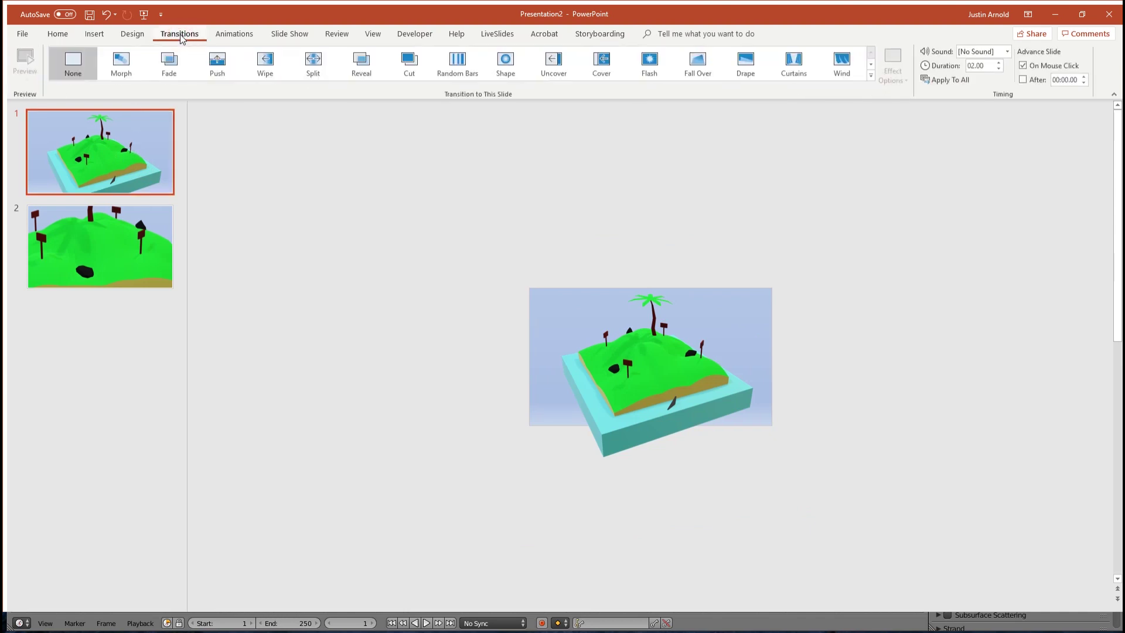
{"action": "left_click", "coordinate": [122, 68]}
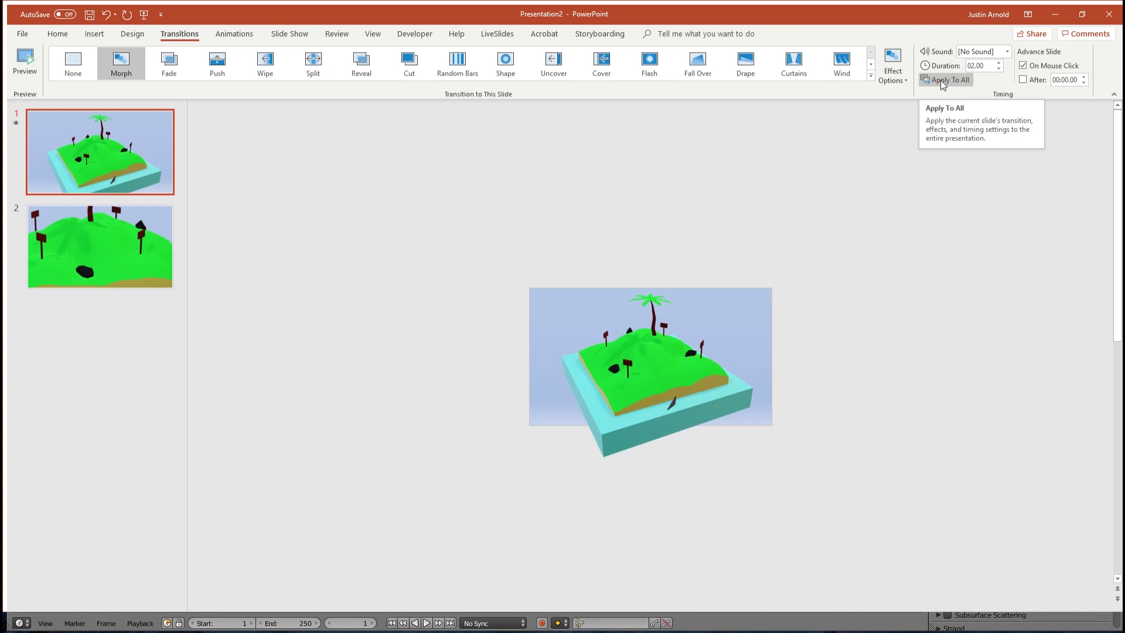
{"action": "left_click", "coordinate": [942, 80]}
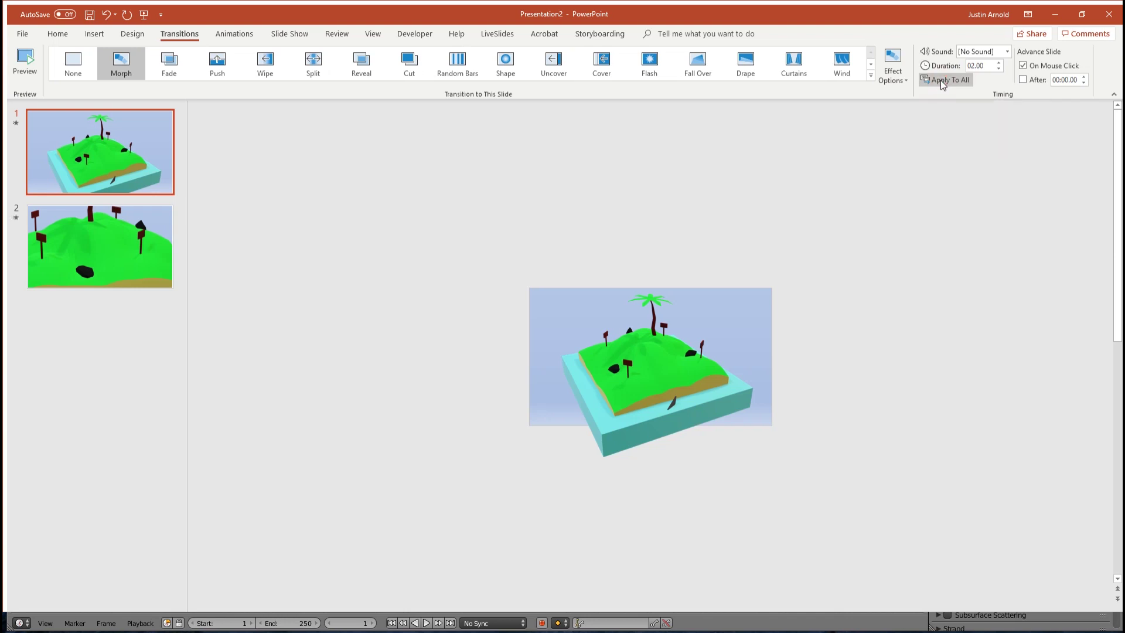
{"action": "key", "text": "F5"}
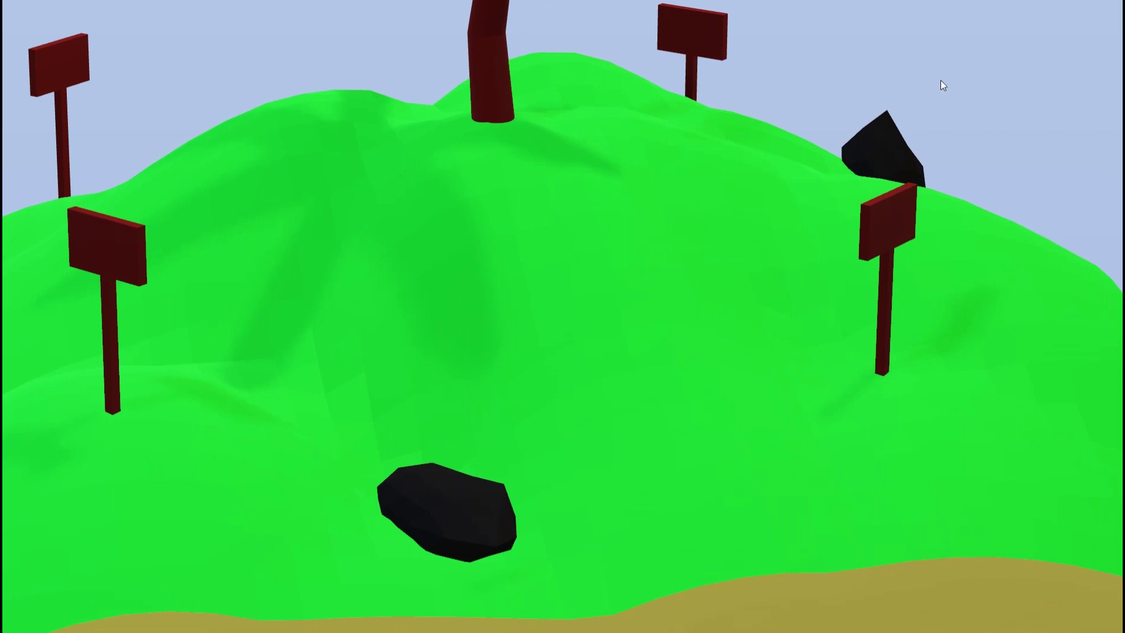
{"action": "key", "text": "Escape"}
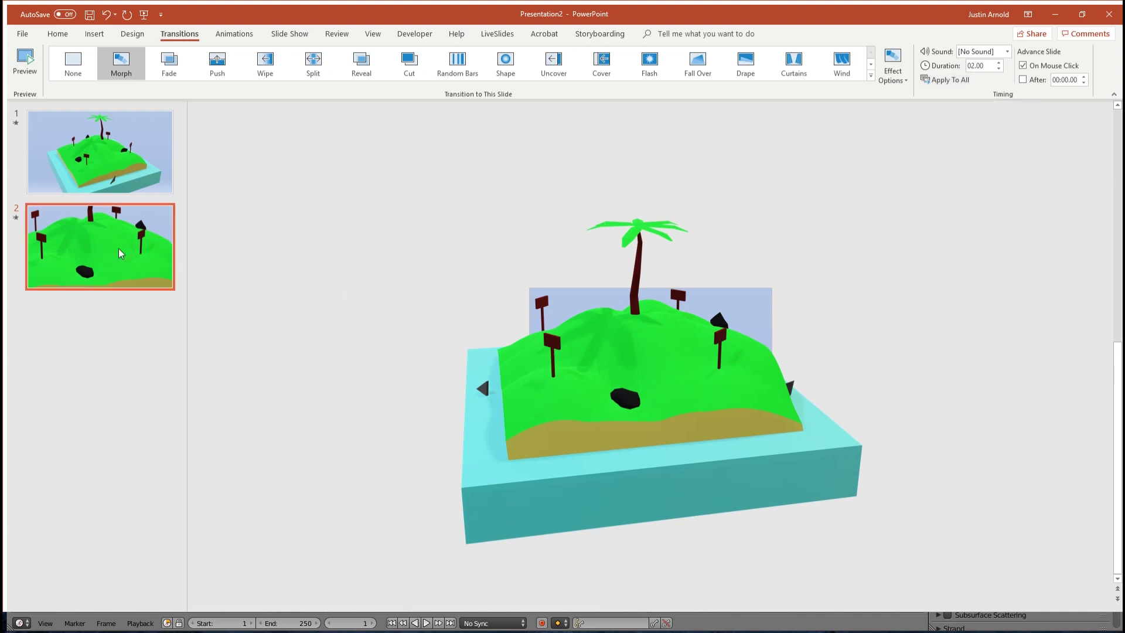
Step: Duplicate slide 2 and rotate the island on the new slide 3 so a signpost faces straight to the front
{"action": "key", "text": "ctrl+d"}
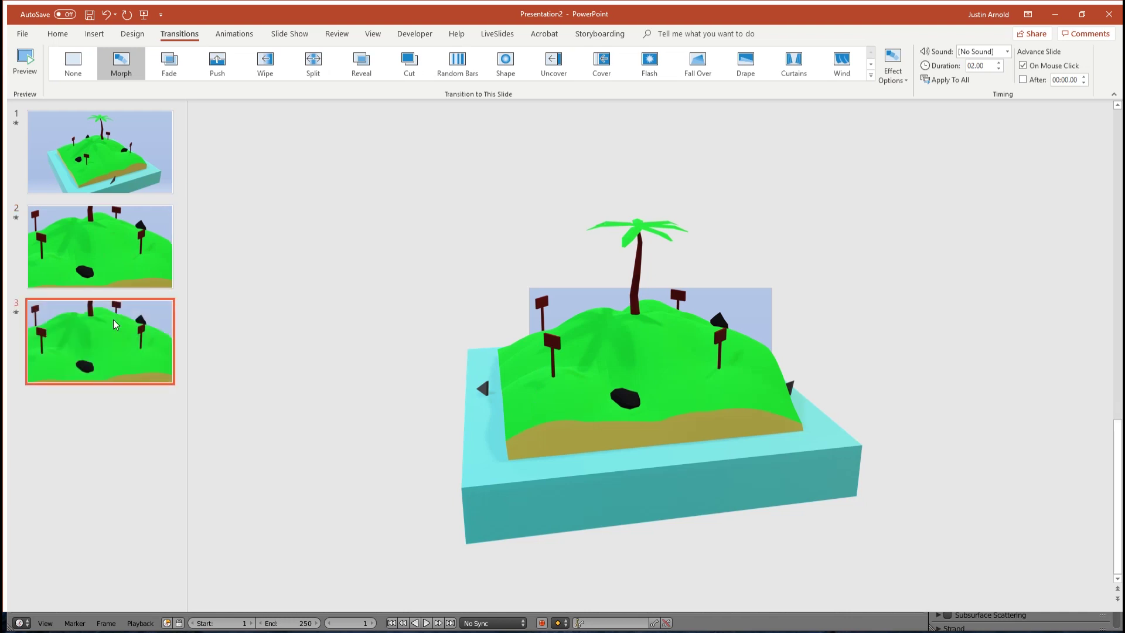
{"action": "left_click", "coordinate": [607, 371]}
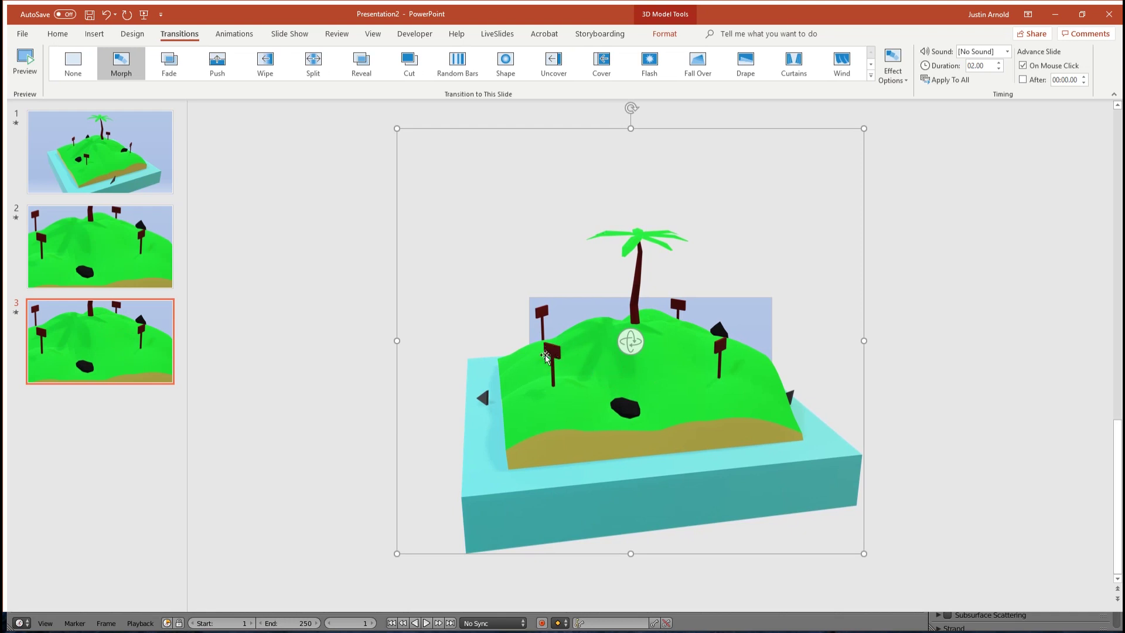
{"action": "left_click_drag", "start_coordinate": [631, 342], "coordinate": [704, 328]}
{"action": "key", "text": "ctrl+z"}
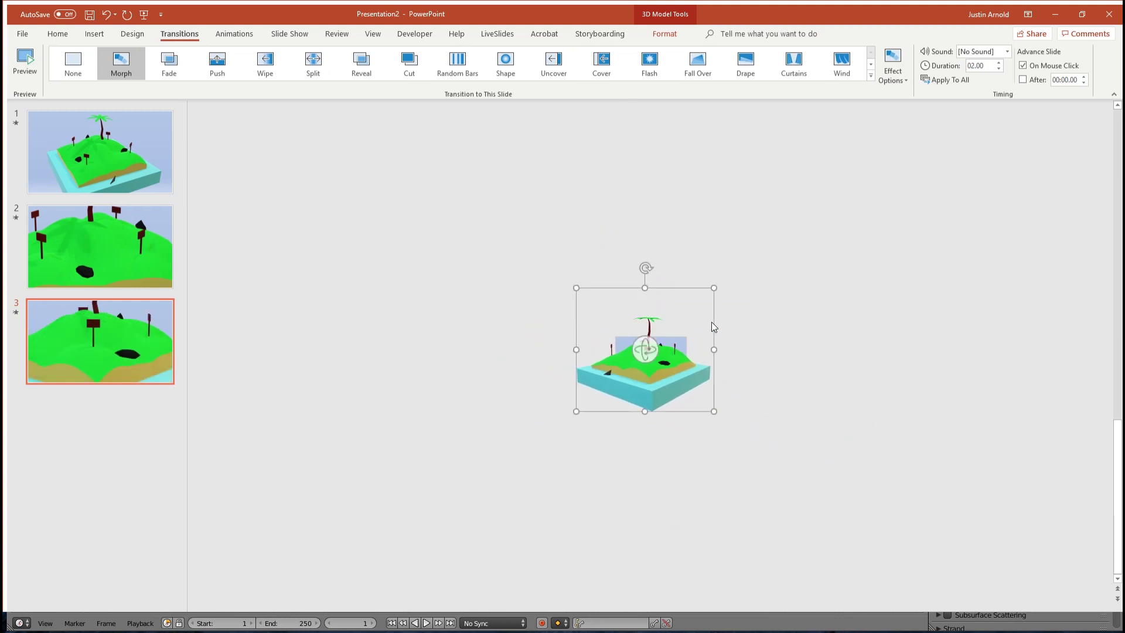
Step: Enlarge the island on slide 3 to about 347 cm high by 390 cm wide for a close-up view
{"action": "left_click_drag", "start_coordinate": [576, 411], "coordinate": [412, 538]}
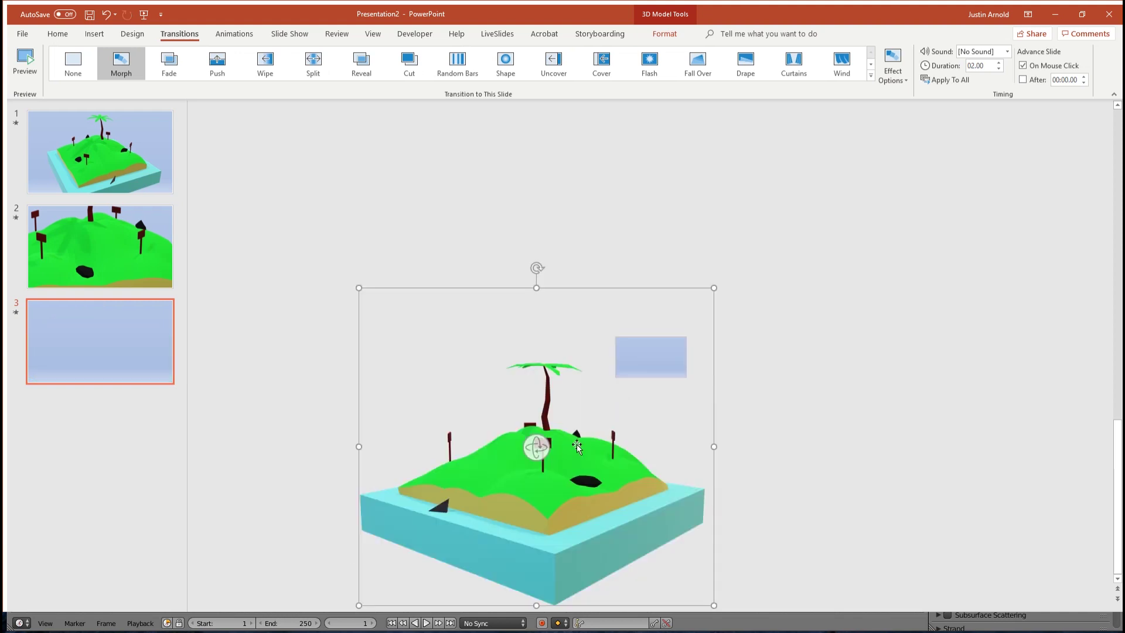
{"action": "left_click", "coordinate": [764, 424]}
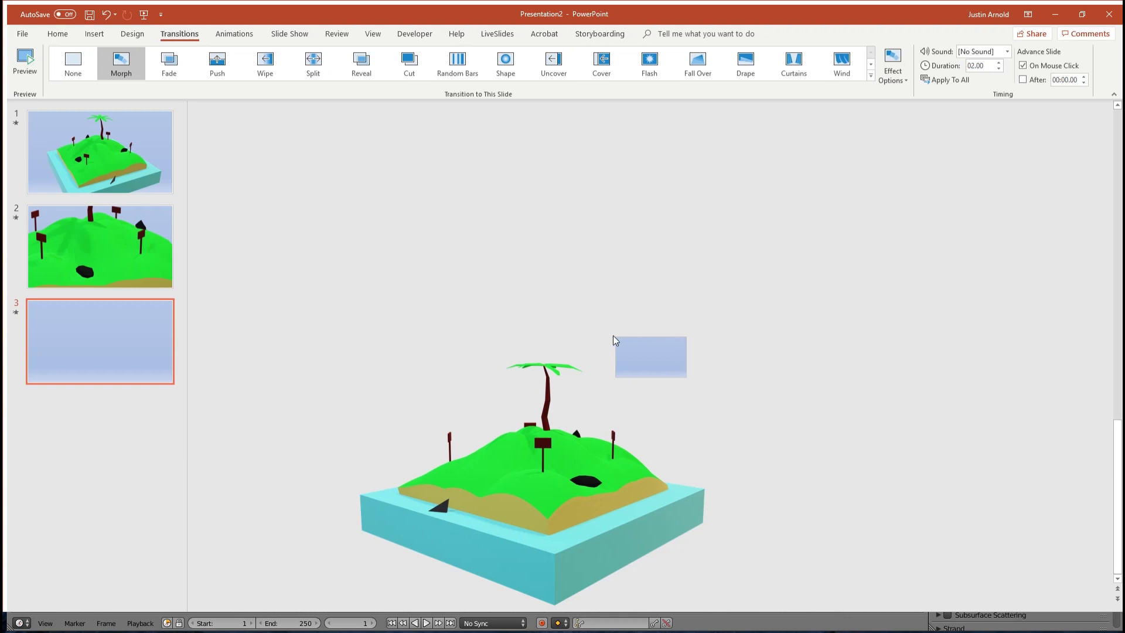
{"action": "left_click", "coordinate": [566, 451]}
{"action": "left_click_drag", "start_coordinate": [674, 259], "coordinate": [822, 168]}
{"action": "left_click_drag", "start_coordinate": [674, 384], "coordinate": [674, 431]}
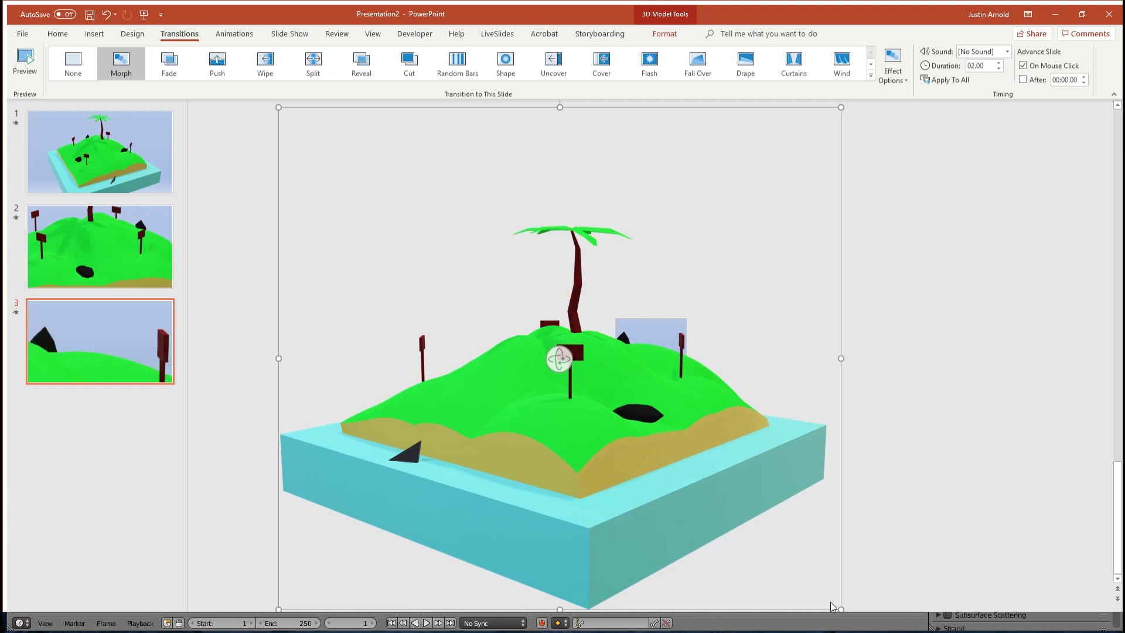
{"action": "left_click_drag", "start_coordinate": [703, 503], "coordinate": [618, 502]}
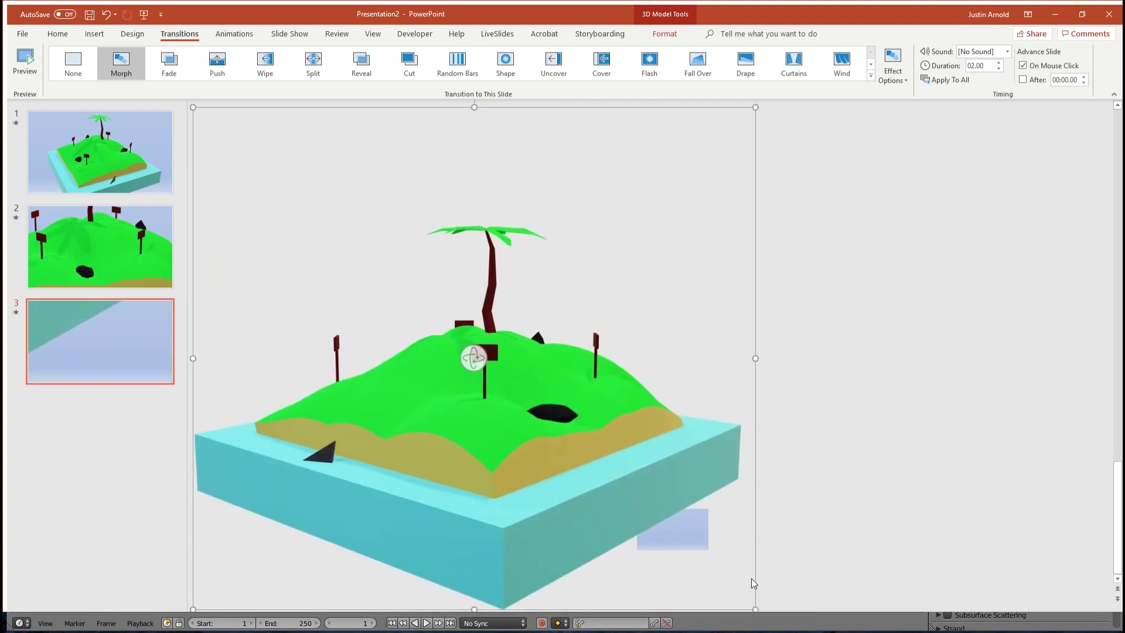
{"action": "left_click_drag", "start_coordinate": [755, 609], "coordinate": [997, 630]}
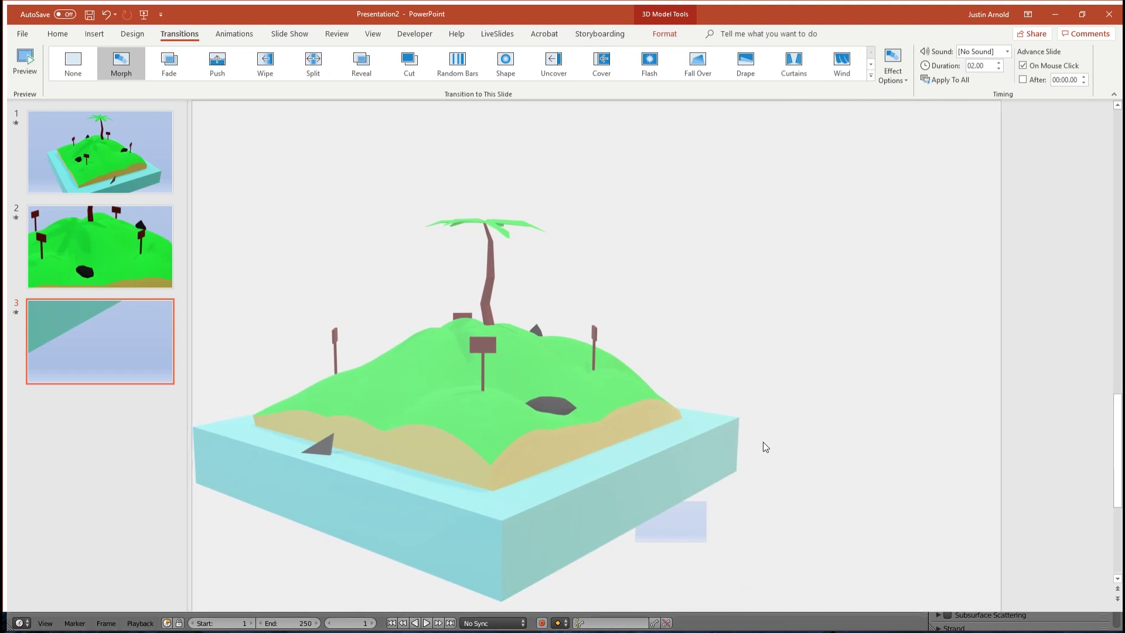
Step: Move the enlarged island on slide 3 so the front sign board sits around the middle of the slide
{"action": "left_click", "coordinate": [665, 495]}
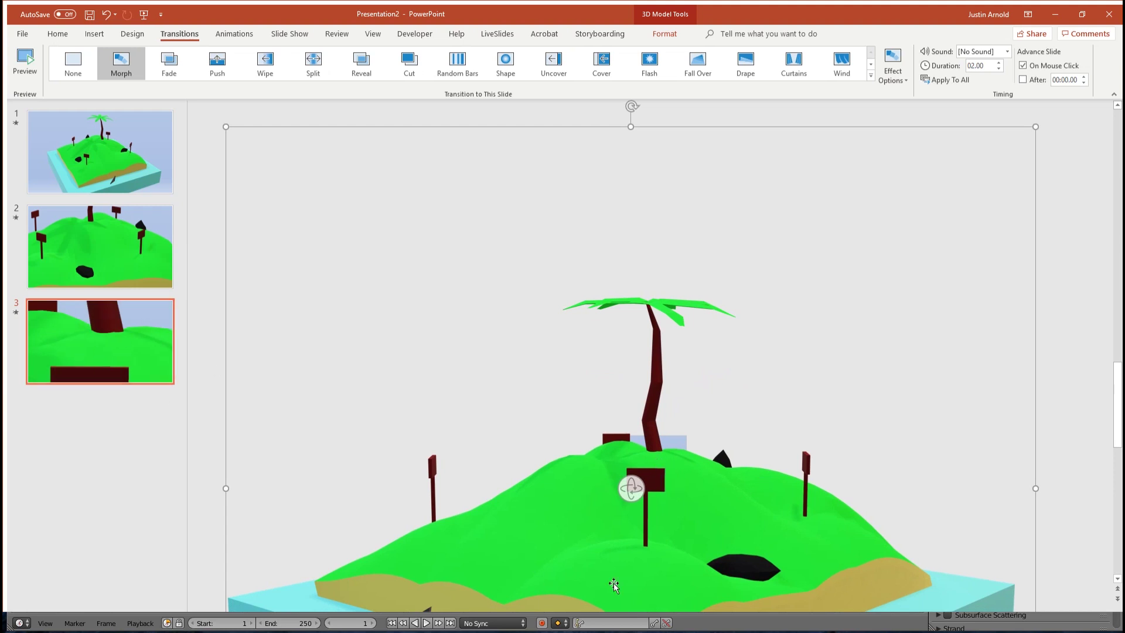
{"action": "left_click_drag", "start_coordinate": [741, 546], "coordinate": [746, 495]}
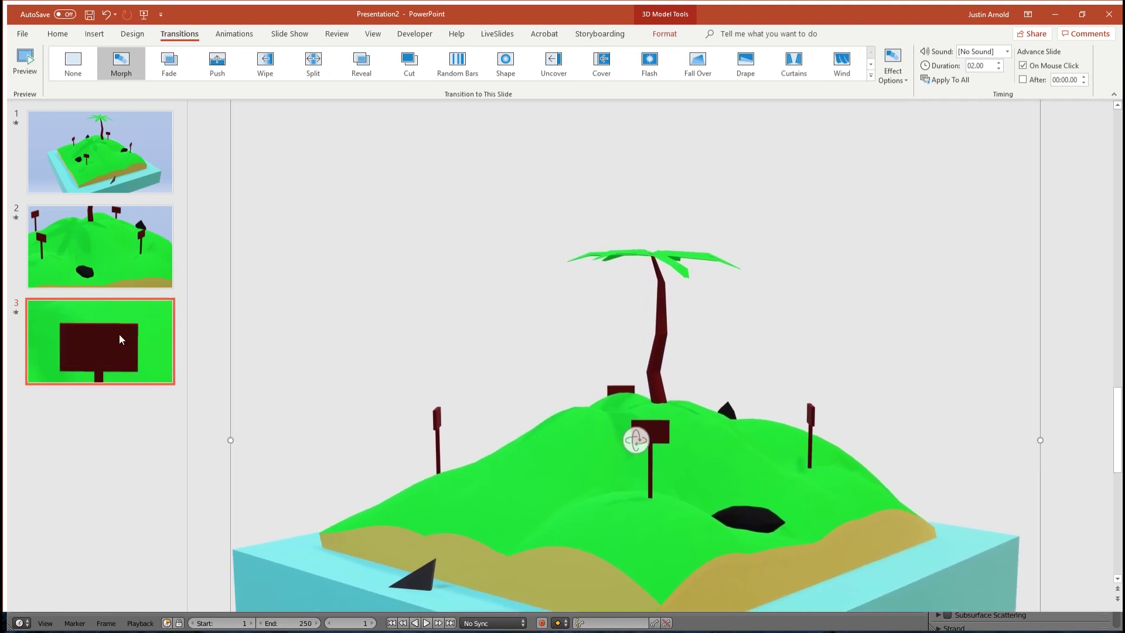
{"action": "left_click_drag", "start_coordinate": [568, 470], "coordinate": [564, 468]}
{"action": "key", "text": "Down"}
{"action": "key", "text": "Down"}
{"action": "key", "text": "Down"}
{"action": "key", "text": "Down"}
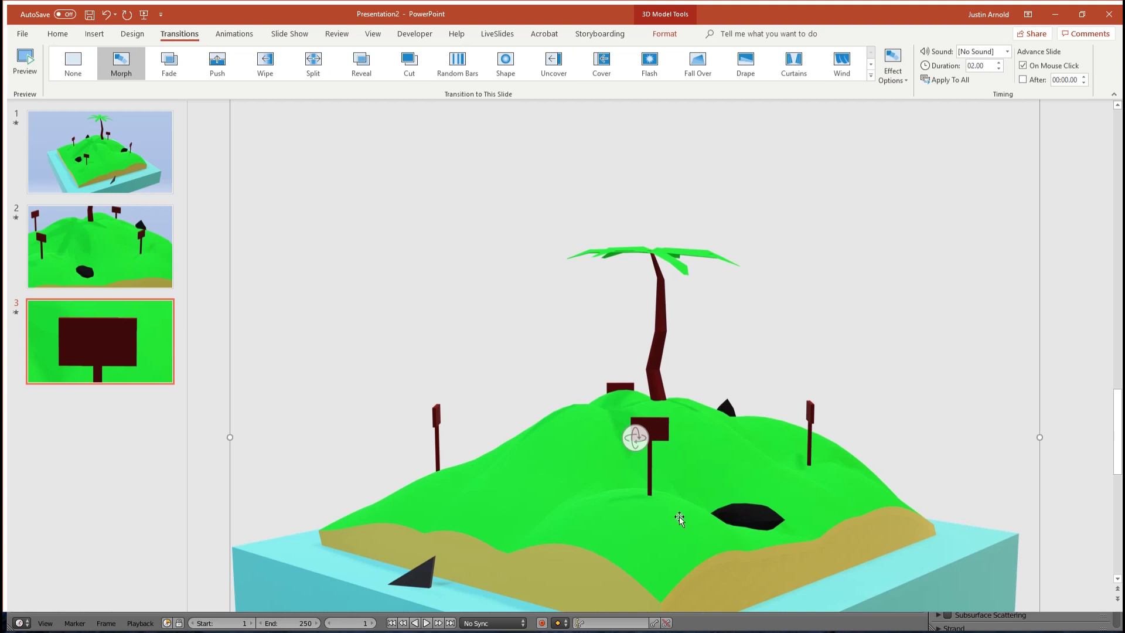
Step: Increase the height of the island model on slide 3 to 350.3 cm, keeping its proportions
{"action": "left_click", "coordinate": [747, 426]}
{"action": "left_click", "coordinate": [664, 35]}
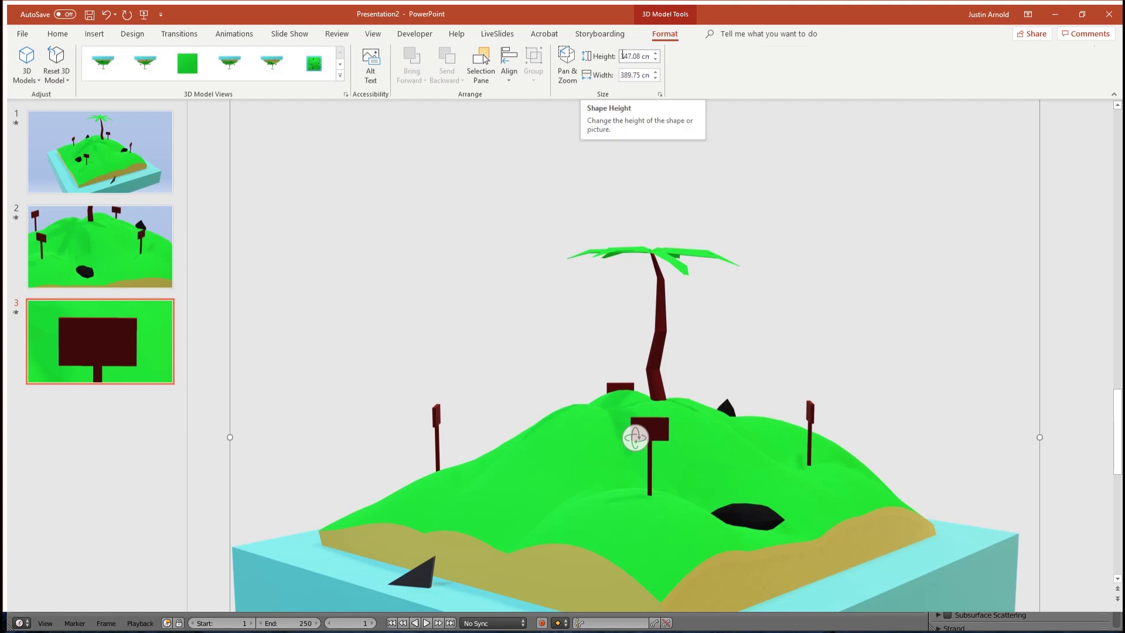
{"action": "left_click", "coordinate": [657, 53]}
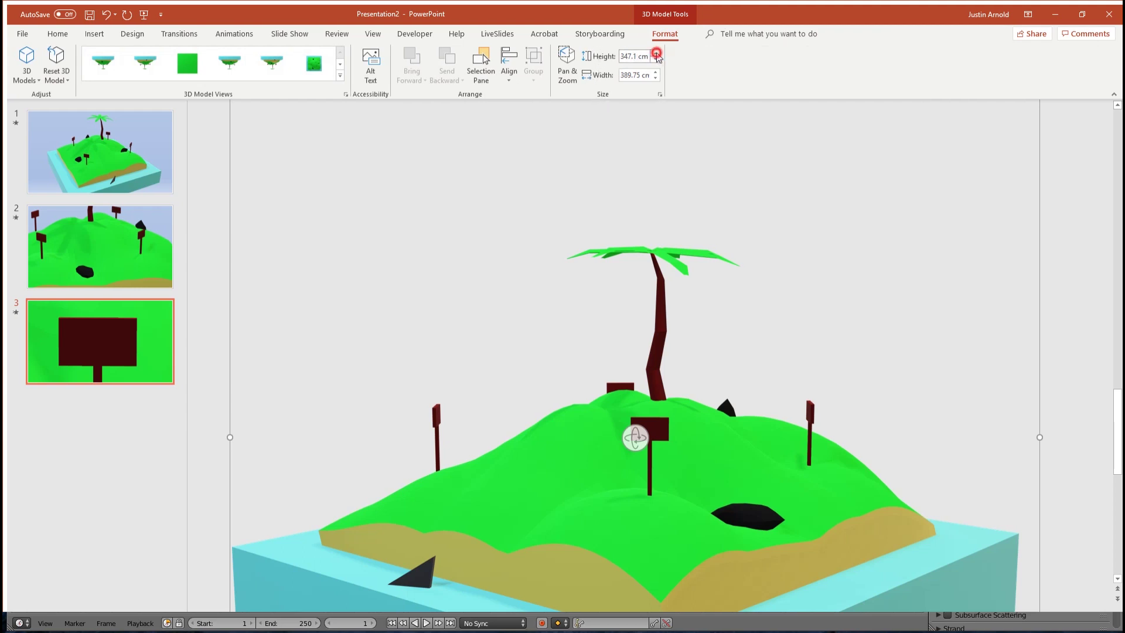
{"action": "left_click", "coordinate": [657, 53]}
{"action": "left_click", "coordinate": [657, 53]}
{"action": "left_click", "coordinate": [657, 53]}
{"action": "left_click", "coordinate": [657, 53]}
{"action": "left_click", "coordinate": [657, 54]}
{"action": "left_click", "coordinate": [657, 53]}
{"action": "left_click", "coordinate": [657, 54]}
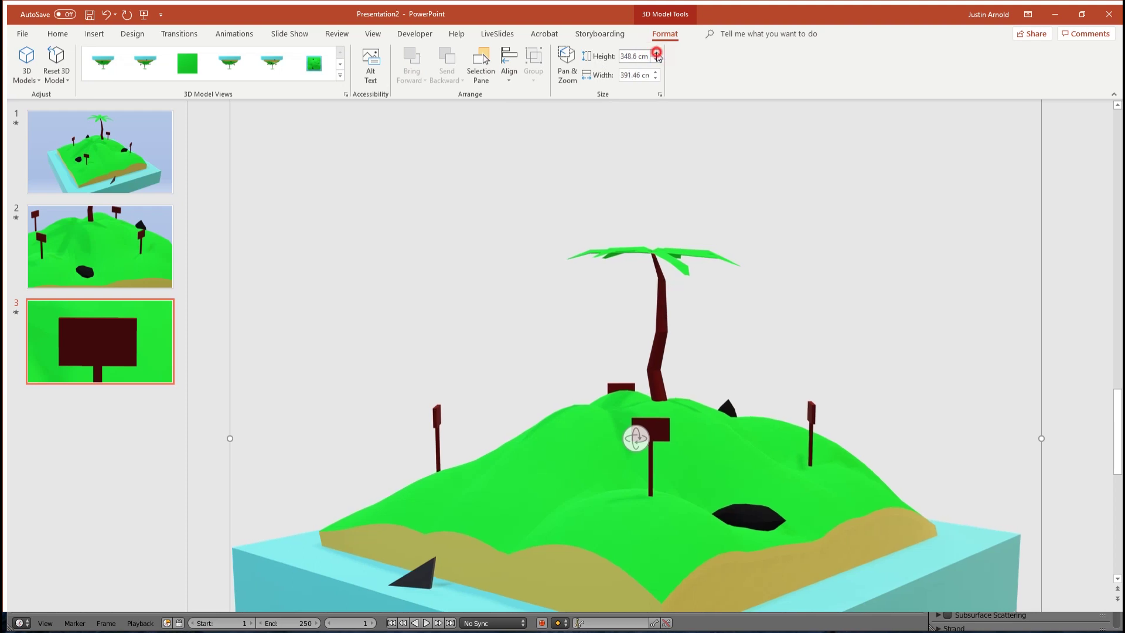
{"action": "left_click", "coordinate": [657, 53]}
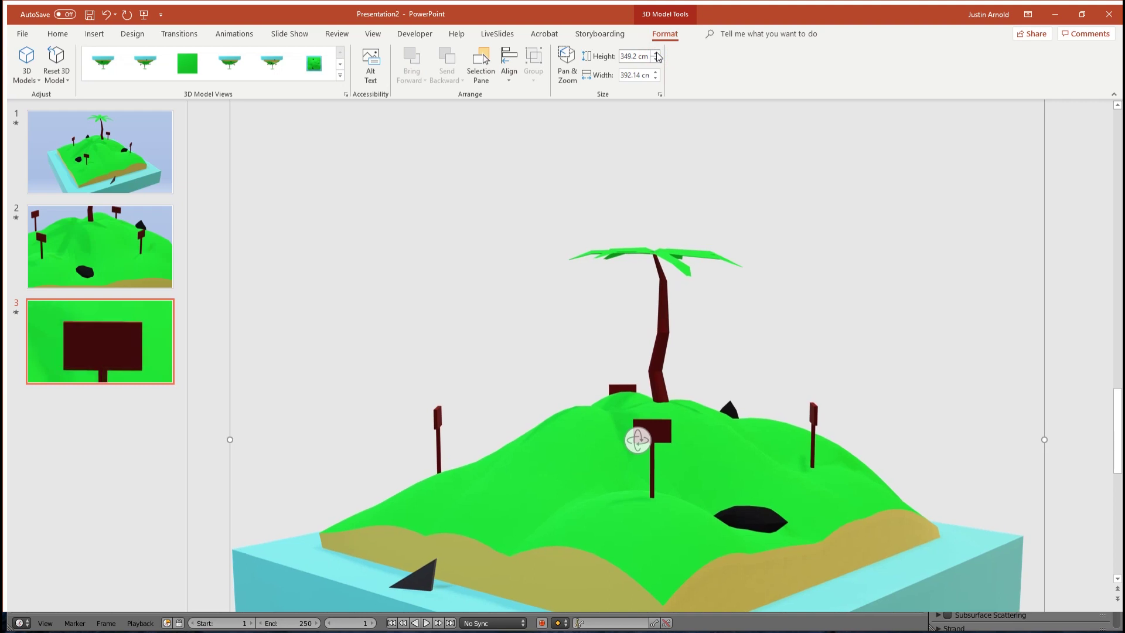
{"action": "left_click", "coordinate": [657, 54]}
{"action": "left_click", "coordinate": [657, 53]}
{"action": "left_click", "coordinate": [657, 54]}
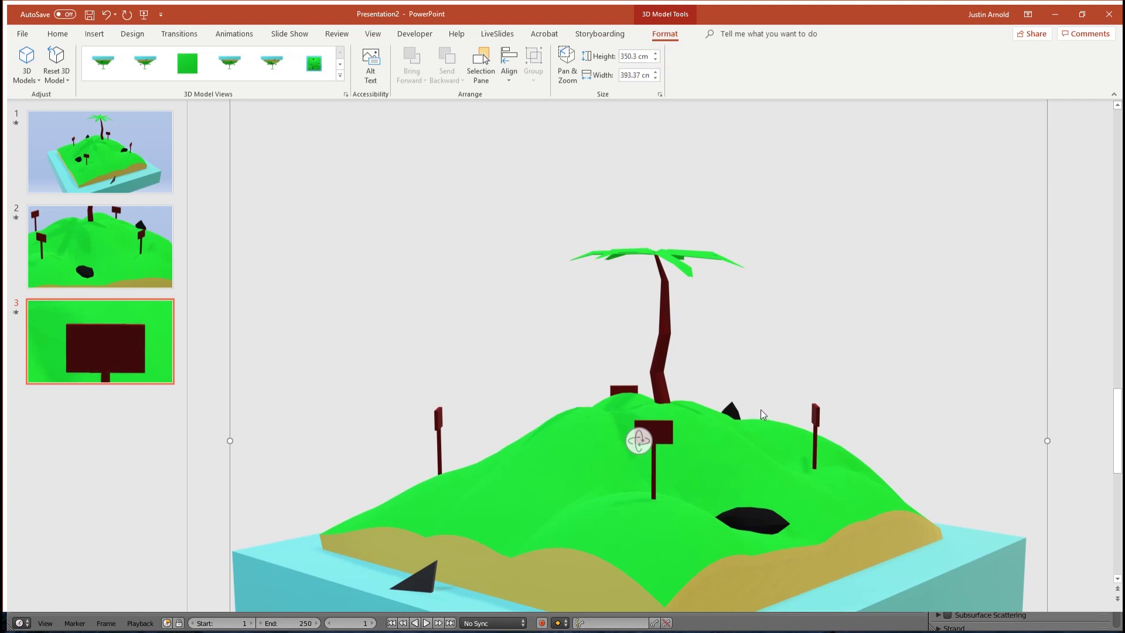
Step: Set the height of the island model on slide 3 to 400 cm and move it so the front sign board fills the slide's centre
{"action": "left_click", "coordinate": [657, 54]}
{"action": "left_click", "coordinate": [657, 54]}
{"action": "left_click", "coordinate": [633, 56]}
{"action": "type", "text": "400"}
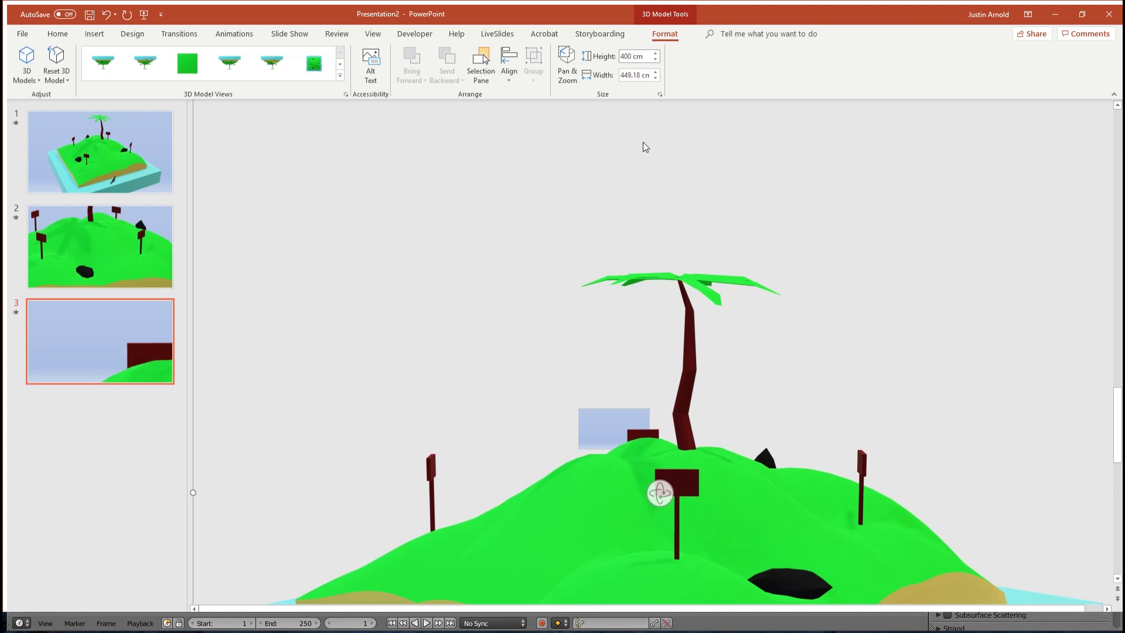
{"action": "left_click_drag", "start_coordinate": [755, 495], "coordinate": [699, 451]}
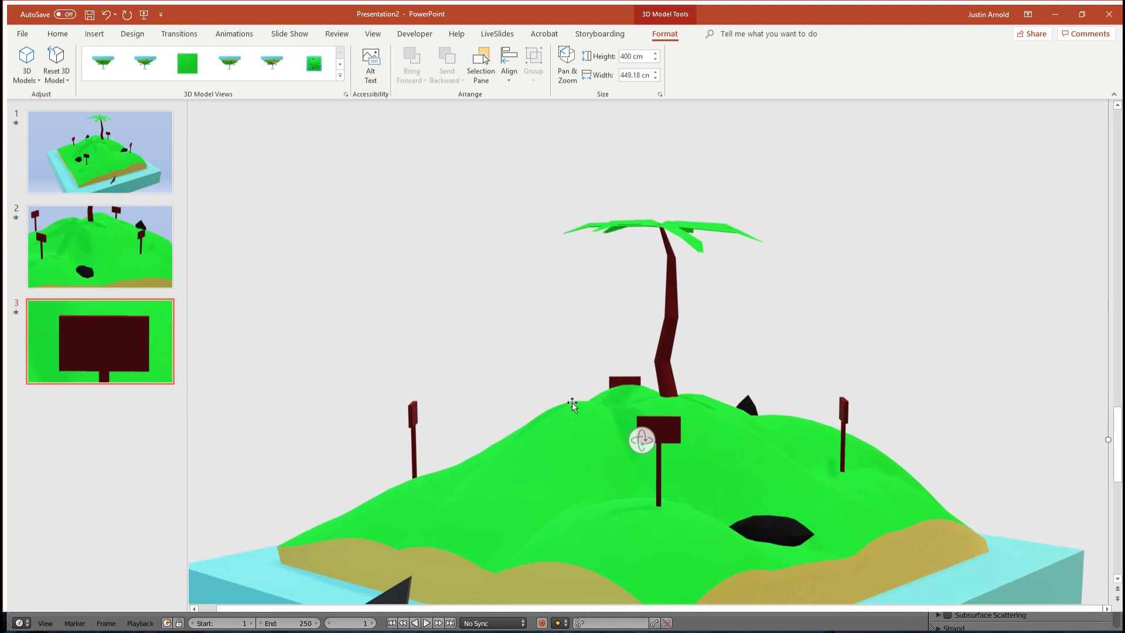
Step: Draw a text box on slide 3 covering nearly the whole face of the front sign board
{"action": "left_click", "coordinate": [124, 340]}
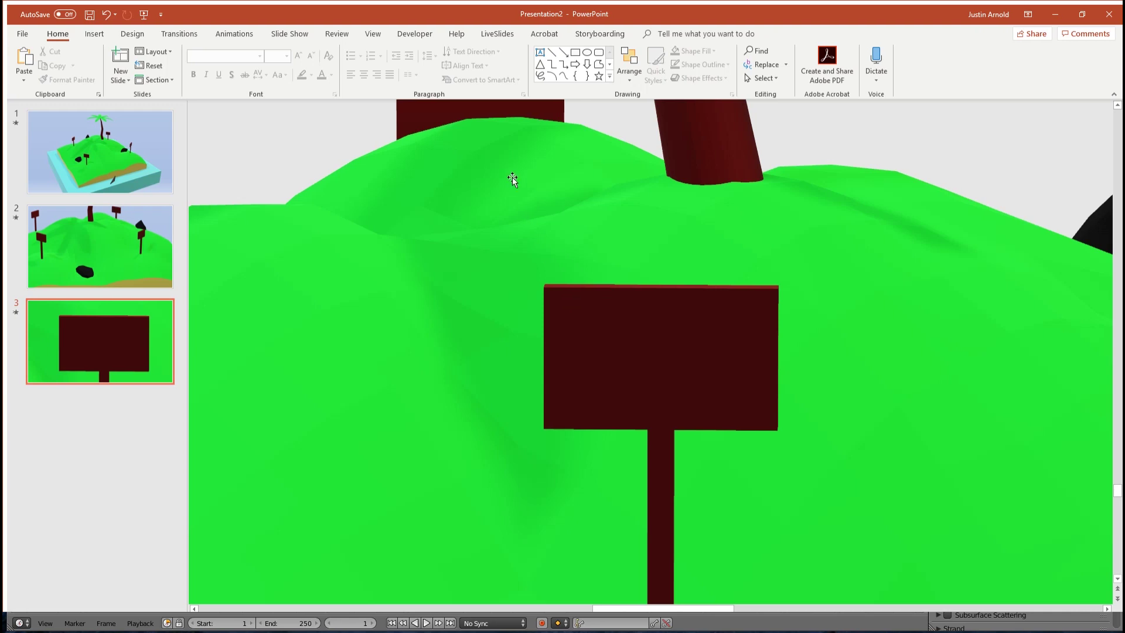
{"action": "left_click", "coordinate": [540, 51]}
{"action": "left_click", "coordinate": [555, 308]}
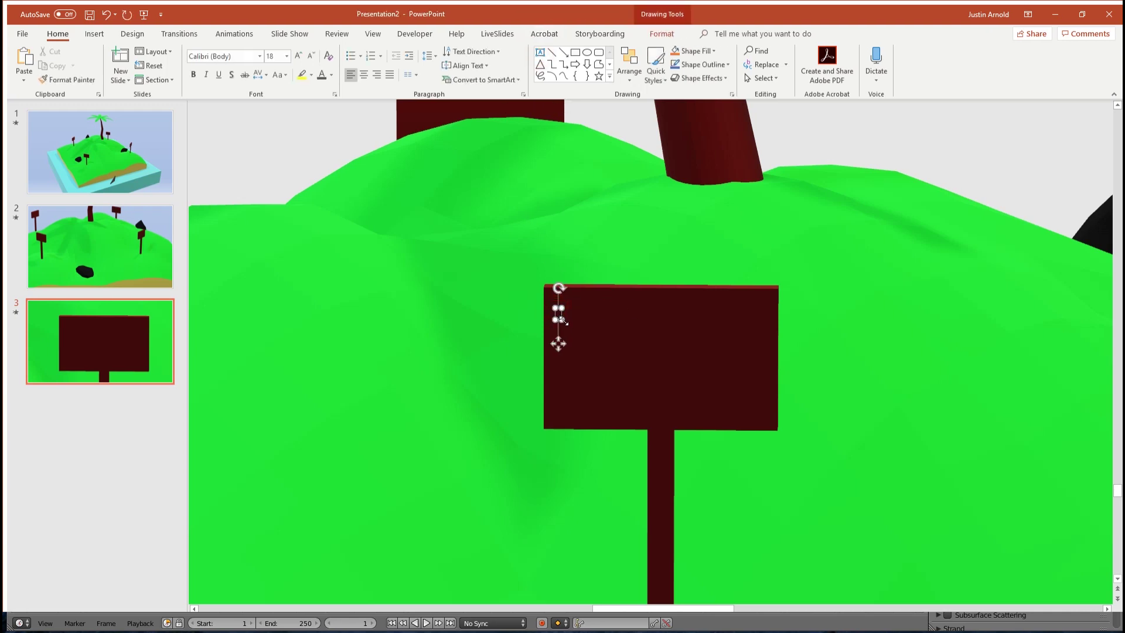
{"action": "mouse_move", "coordinate": [637, 355]}
{"action": "left_mouse_down"}
{"action": "mouse_move", "coordinate": [736, 414]}
{"action": "mouse_move", "coordinate": [773, 418]}
{"action": "left_mouse_up"}
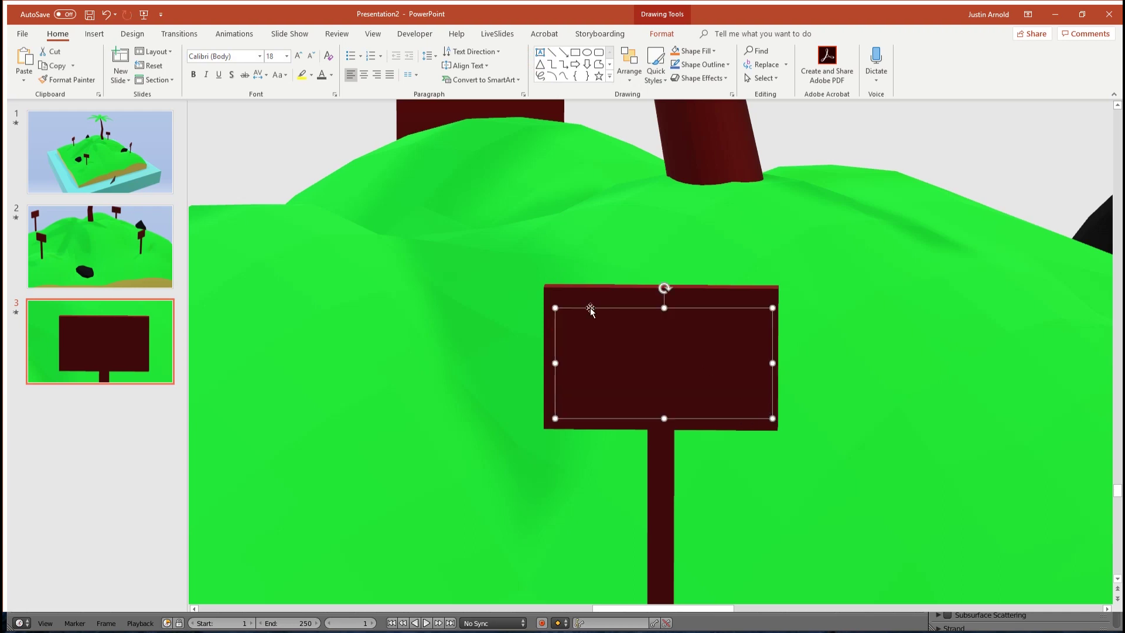
{"action": "left_click_drag", "start_coordinate": [556, 307], "coordinate": [551, 294]}
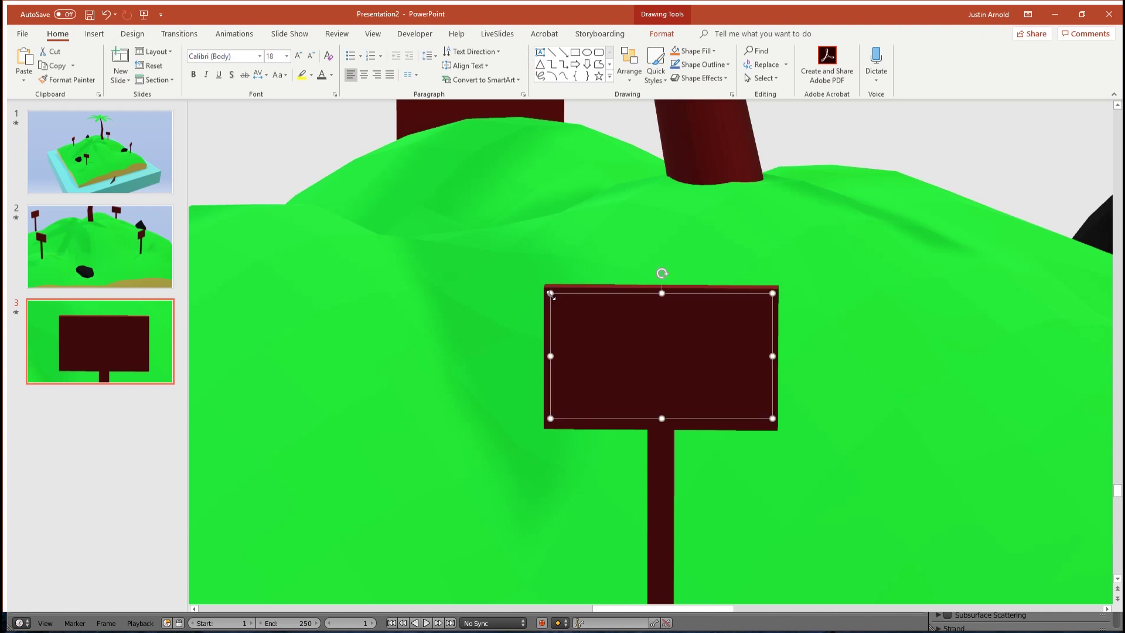
Step: Enter "Hello, I hope you enjoyed this tutorial!" in the text box on the sign board
{"action": "right_click", "coordinate": [605, 331]}
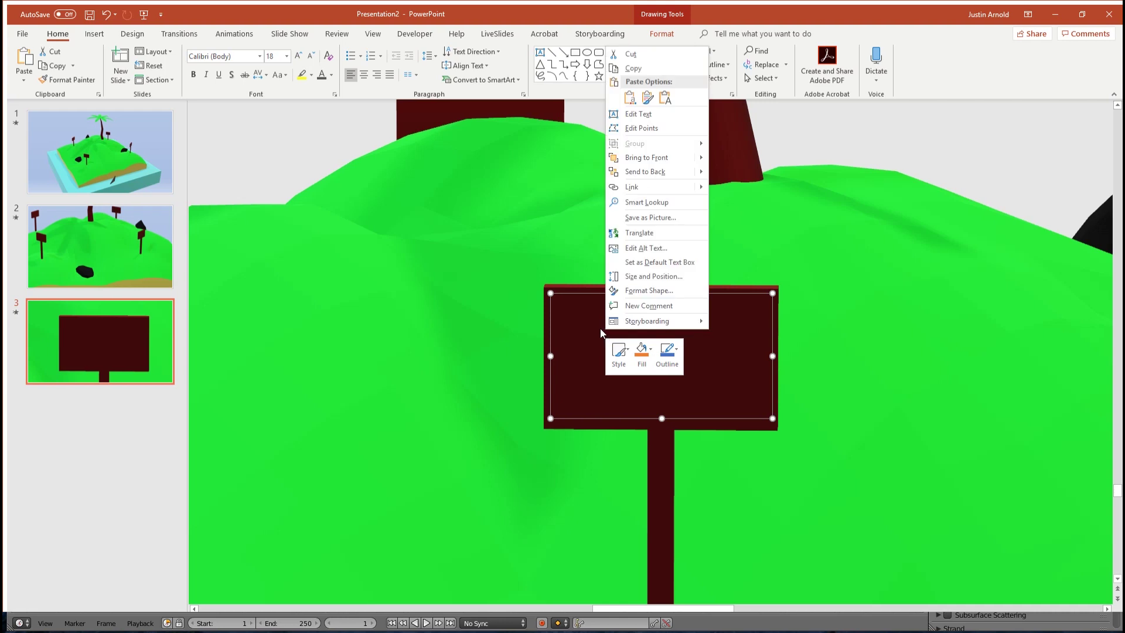
{"action": "key", "text": "Escape"}
{"action": "right_click", "coordinate": [565, 307]}
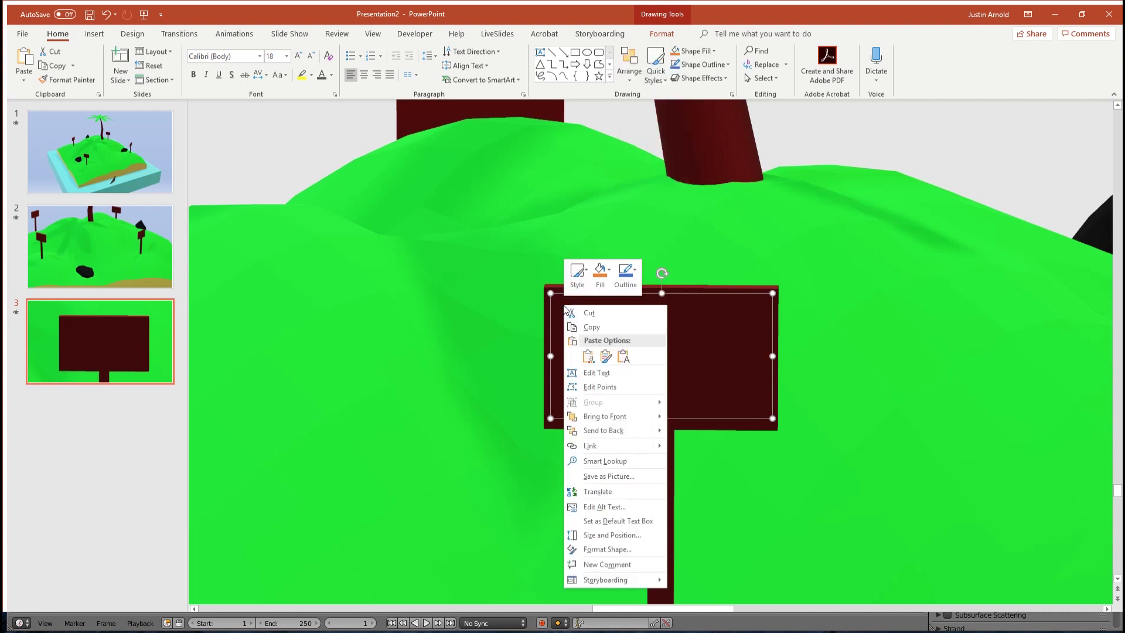
{"action": "left_click", "coordinate": [596, 373]}
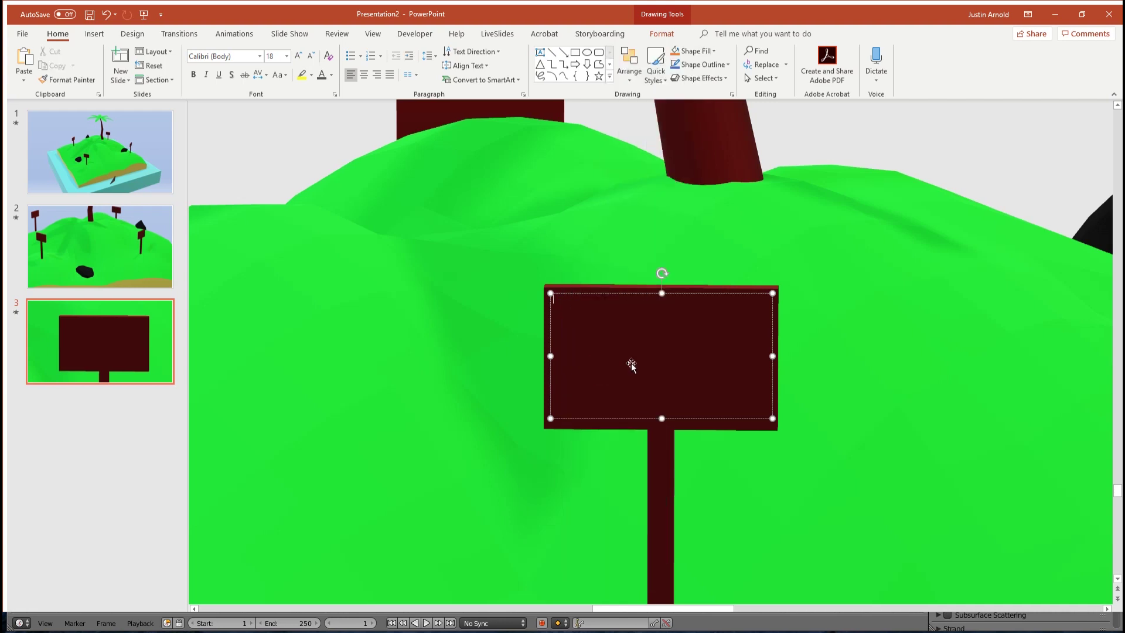
{"action": "key", "text": "BackSpace"}
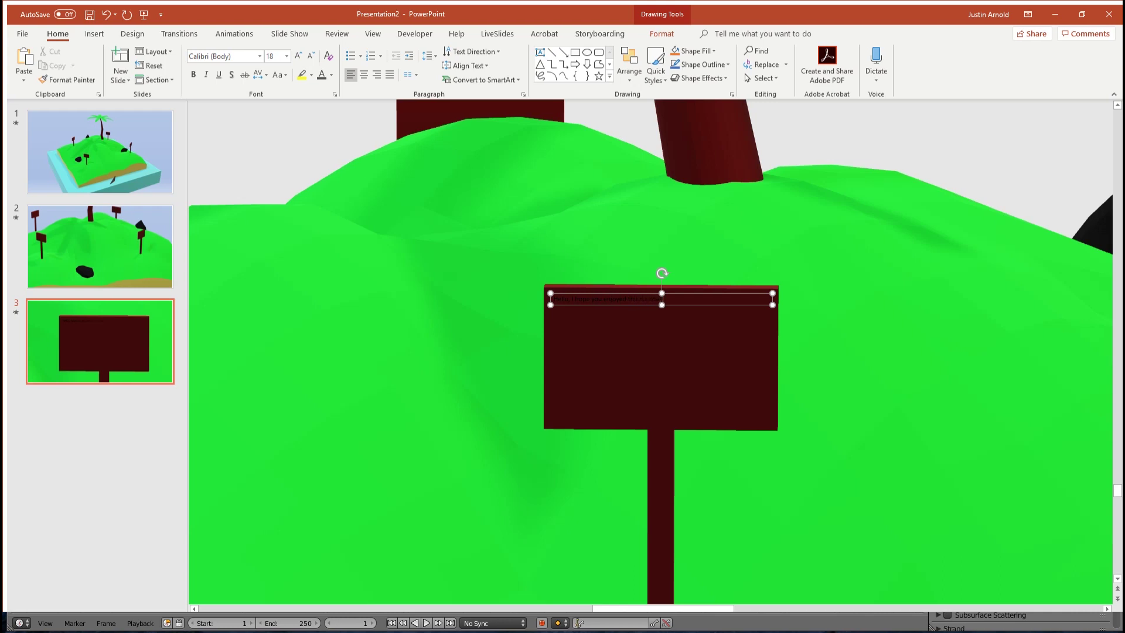
Step: Enlarge all of the sign board text to font size 88
{"action": "key", "text": "ctrl+a"}
{"action": "key", "text": "ctrl+shift+period"}
{"action": "key", "text": "ctrl+shift+period"}
{"action": "key", "text": "ctrl+shift+period"}
{"action": "key", "text": "ctrl+shift+period"}
{"action": "key", "text": "ctrl+shift+period"}
{"action": "key", "text": "ctrl+shift+period"}
{"action": "key", "text": "ctrl+shift+period"}
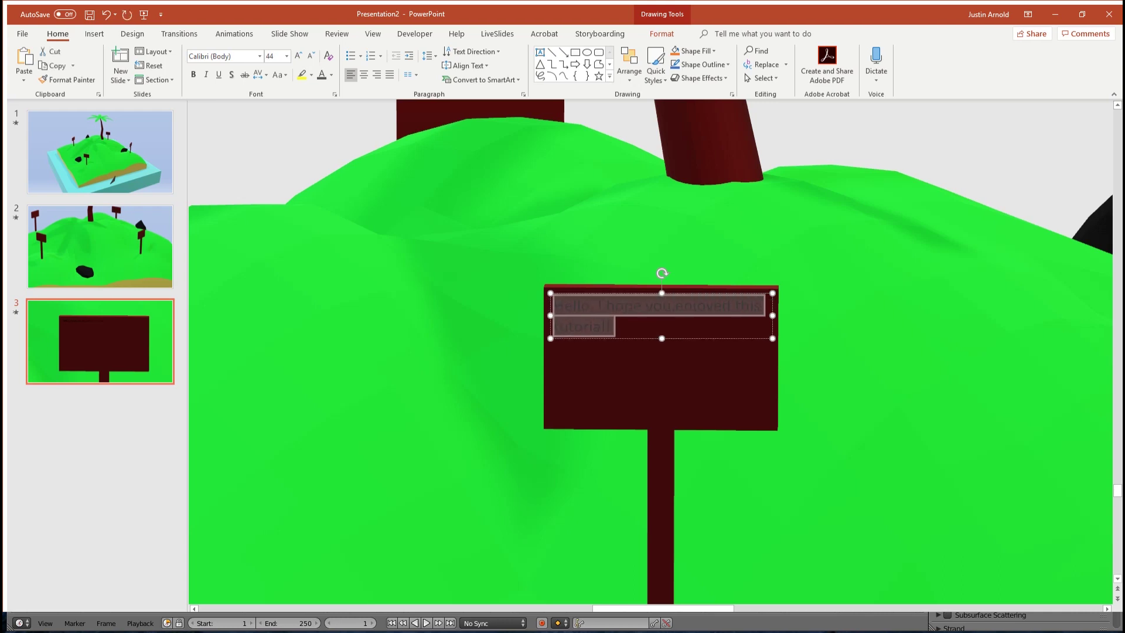
{"action": "key", "text": "ctrl+shift+period"}
{"action": "key", "text": "ctrl+shift+period"}
{"action": "key", "text": "ctrl+shift+period"}
{"action": "key", "text": "ctrl+shift+period"}
{"action": "key", "text": "ctrl+shift+period"}
{"action": "key", "text": "ctrl+shift+period"}
{"action": "key", "text": "ctrl+shift+period"}
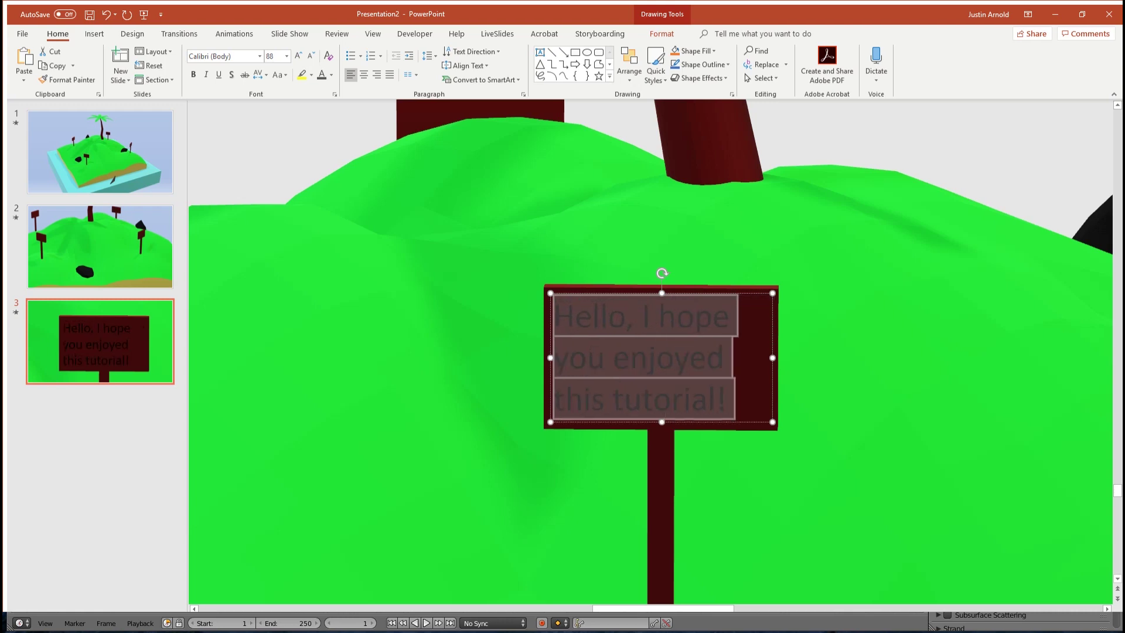
Step: Centre the sign board text horizontally and colour it white
{"action": "key", "text": "ctrl+e"}
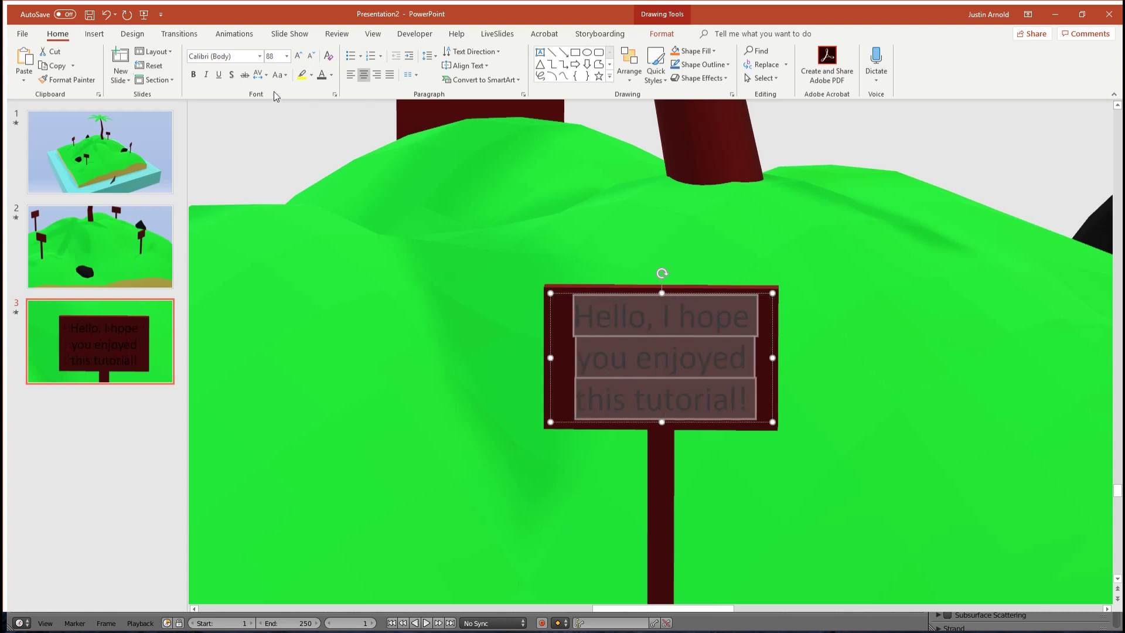
{"action": "left_click", "coordinate": [331, 75]}
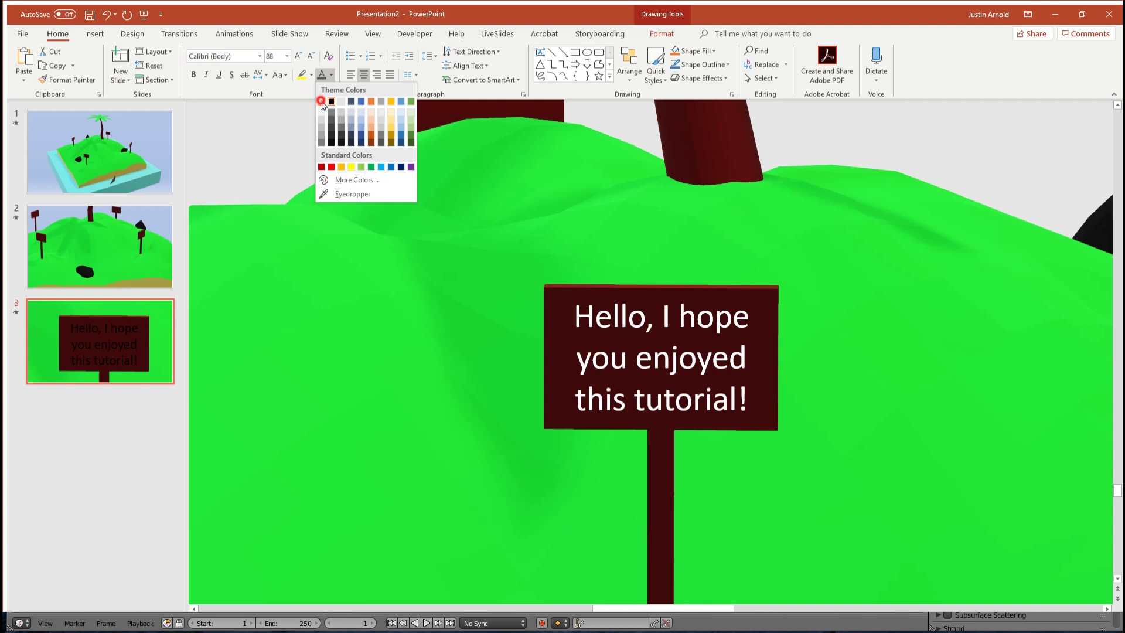
{"action": "left_click", "coordinate": [322, 102]}
Step: Play the slide show from the first slide to preview the island presentation
{"action": "left_click", "coordinate": [151, 437]}
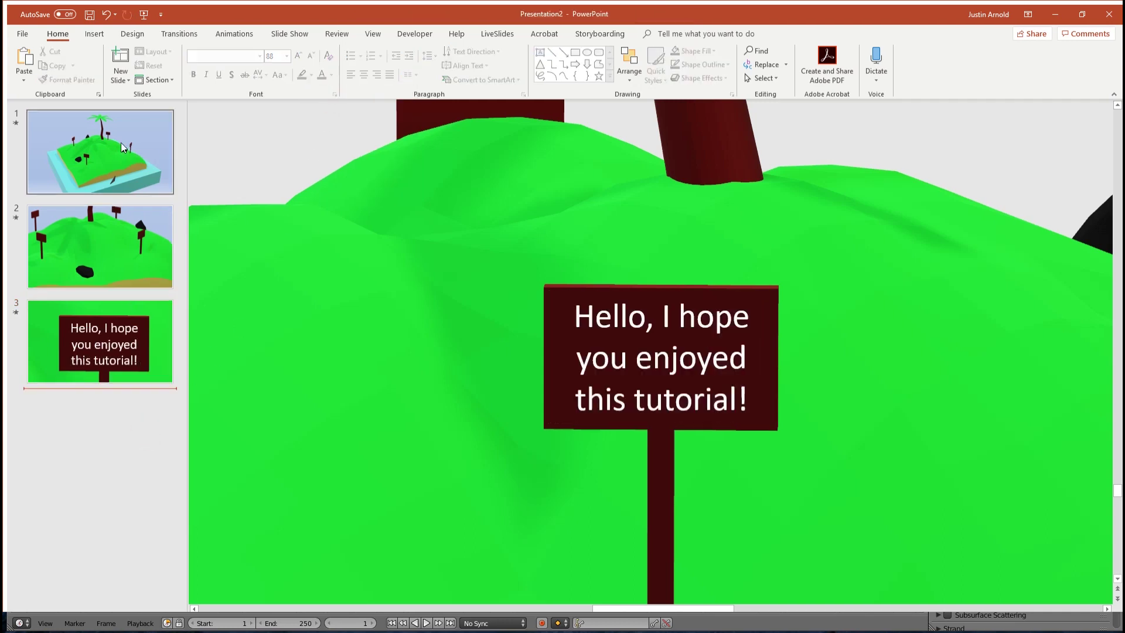
{"action": "key", "text": "F5"}
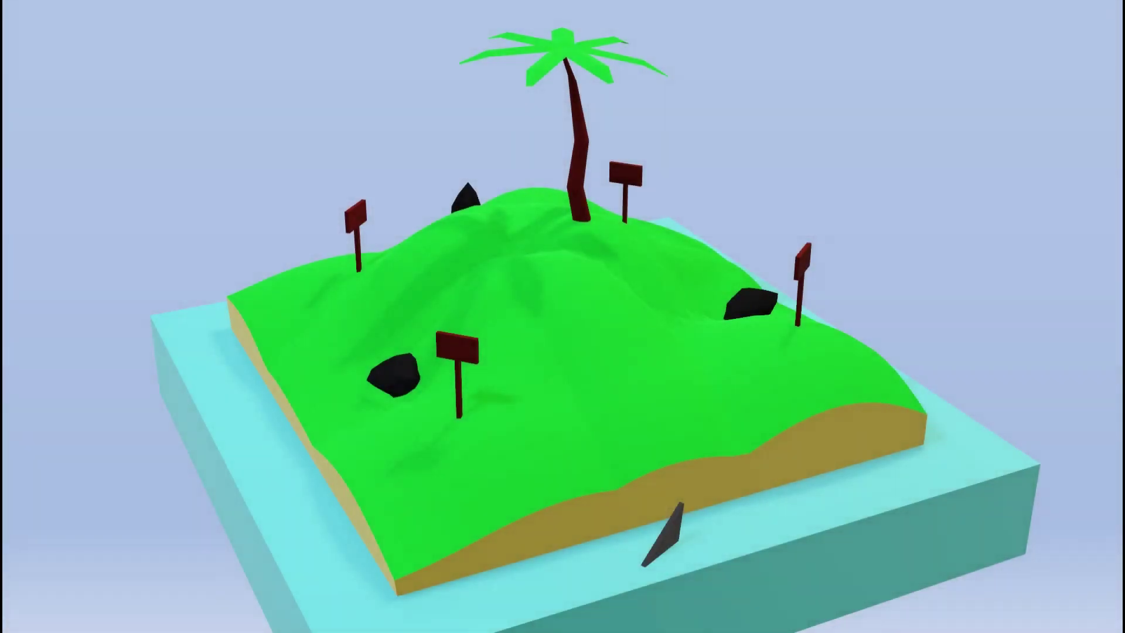